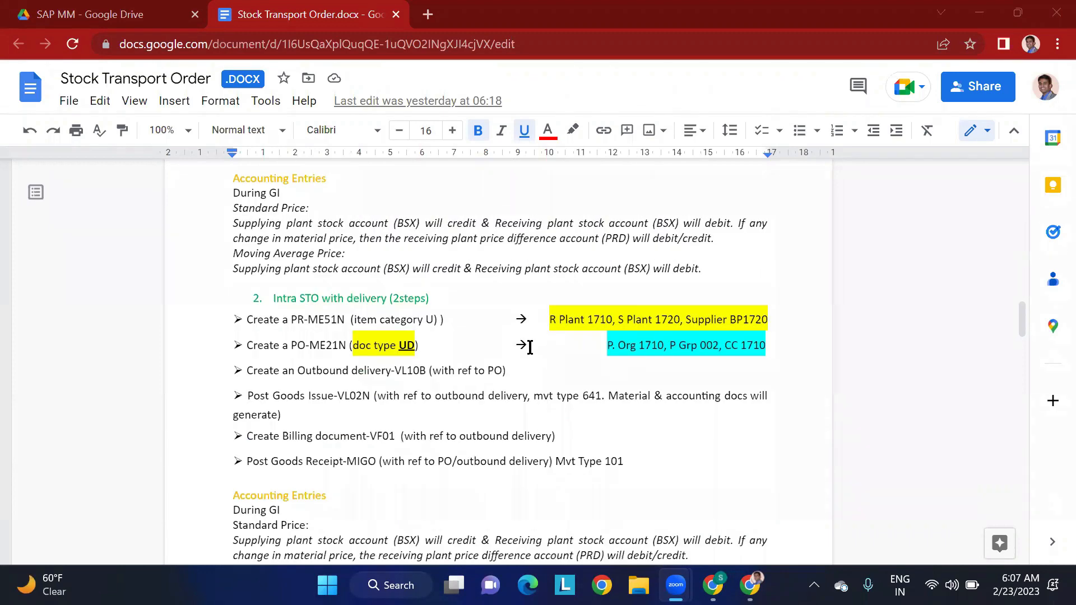
- Switch to the rough book spreadsheet and review the STO sheet's movement types for storage-location and plant-to-plant transfers in column H
scroll(529, 348, up, 4)
scroll(529, 347, up, 1)
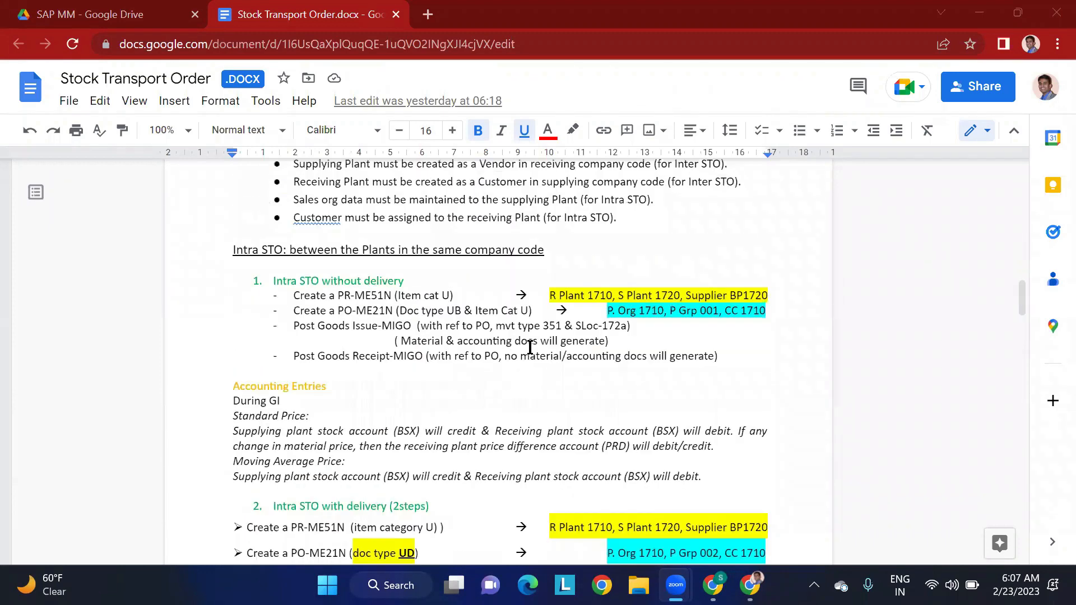
mouse_move(712, 586)
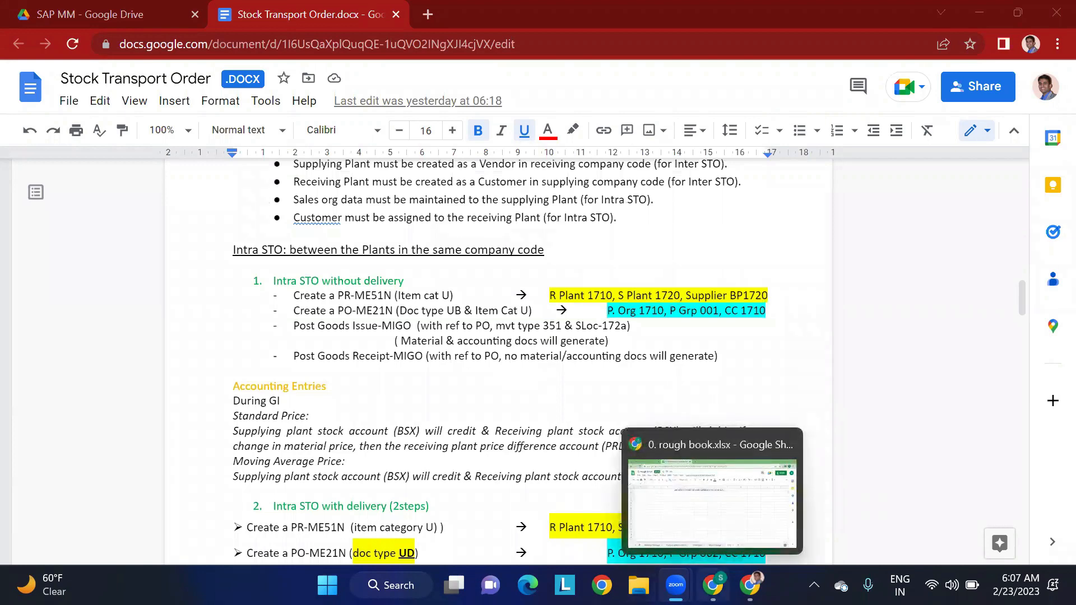
click(711, 502)
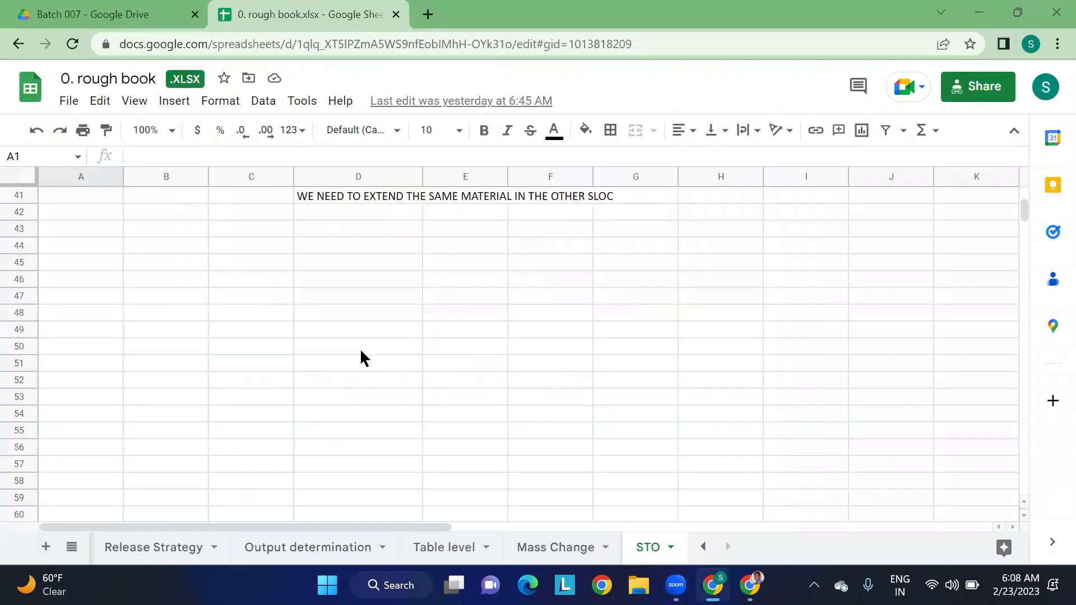
scroll(362, 358, up, 5)
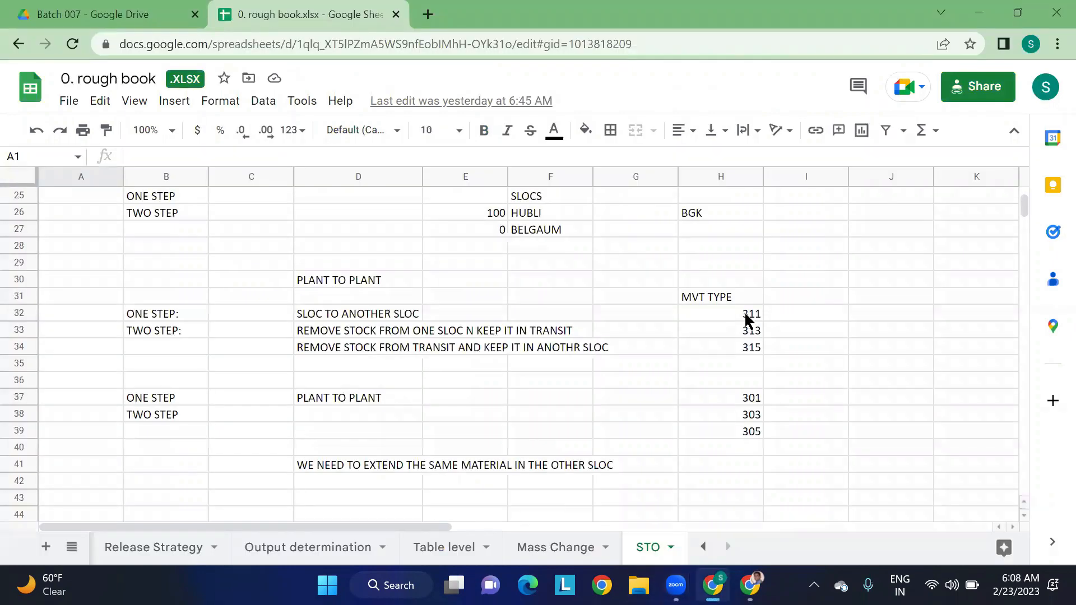
drag(745, 317, 745, 352)
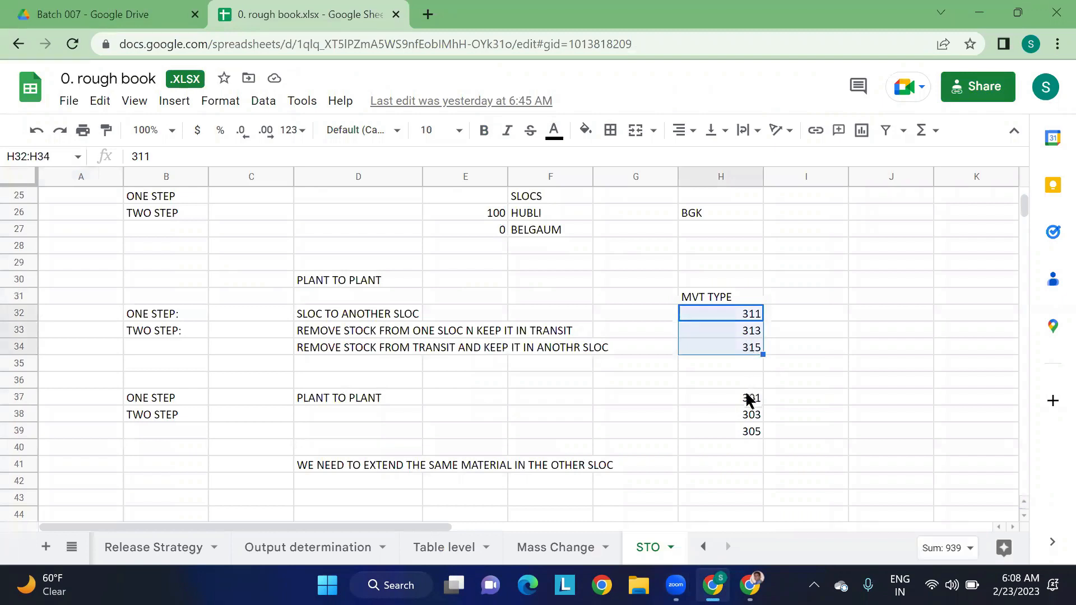
drag(750, 399, 750, 432)
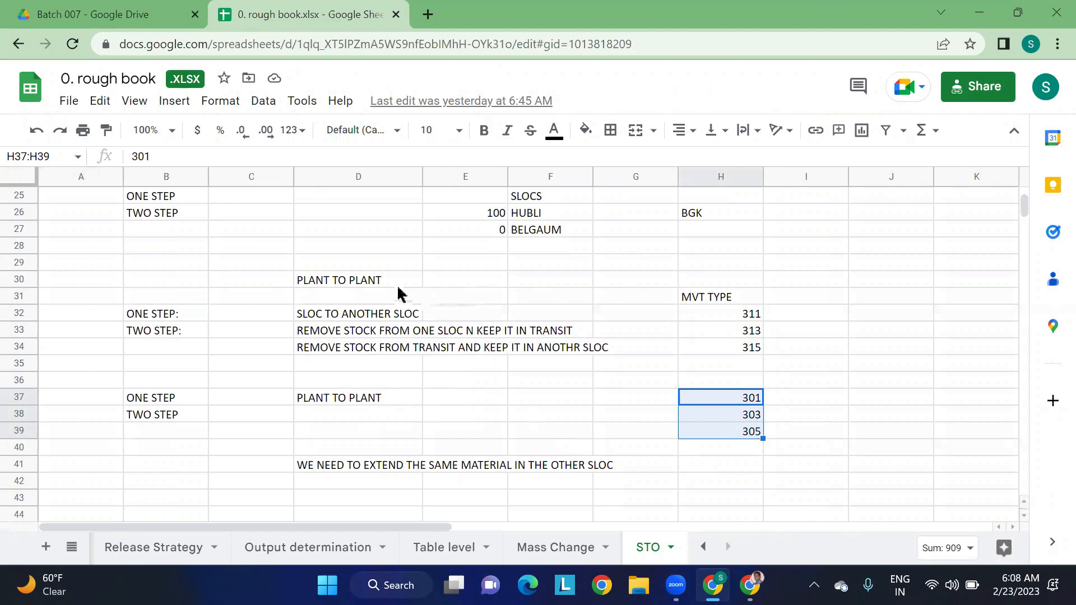
click(751, 316)
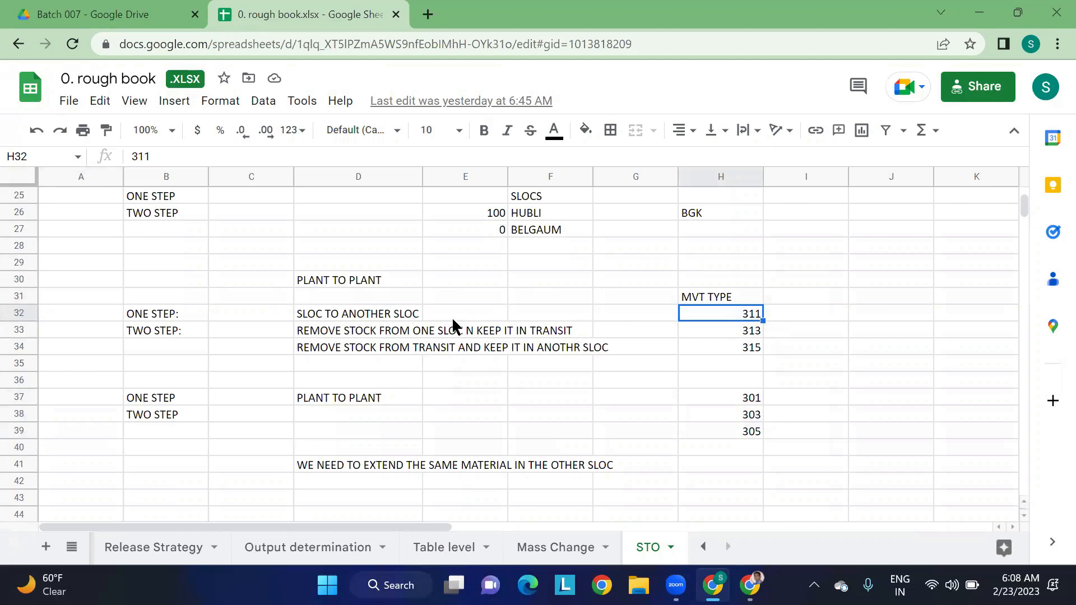
click(735, 336)
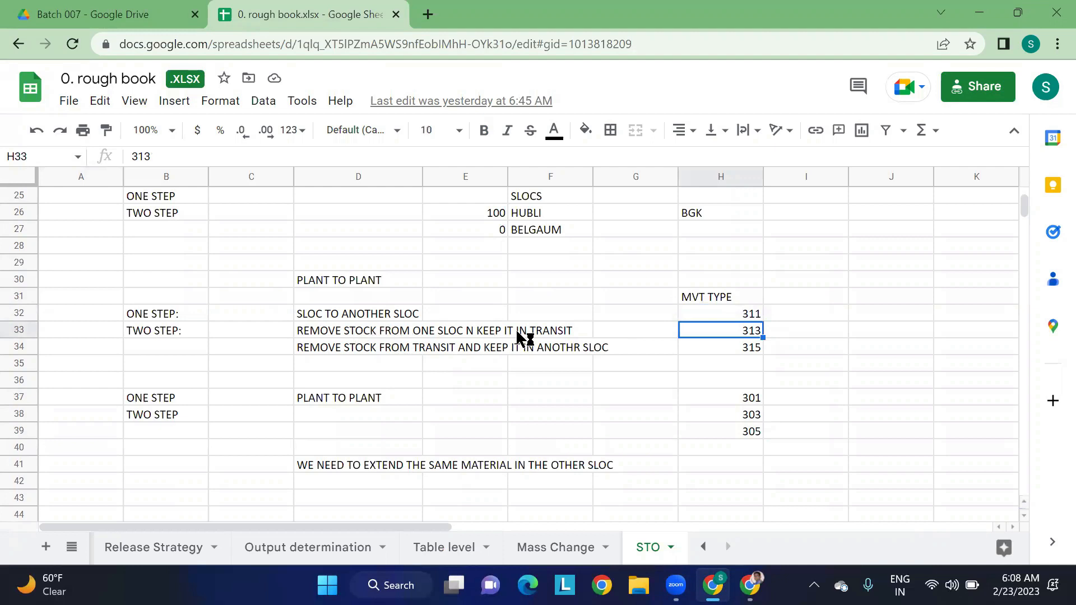
click(745, 352)
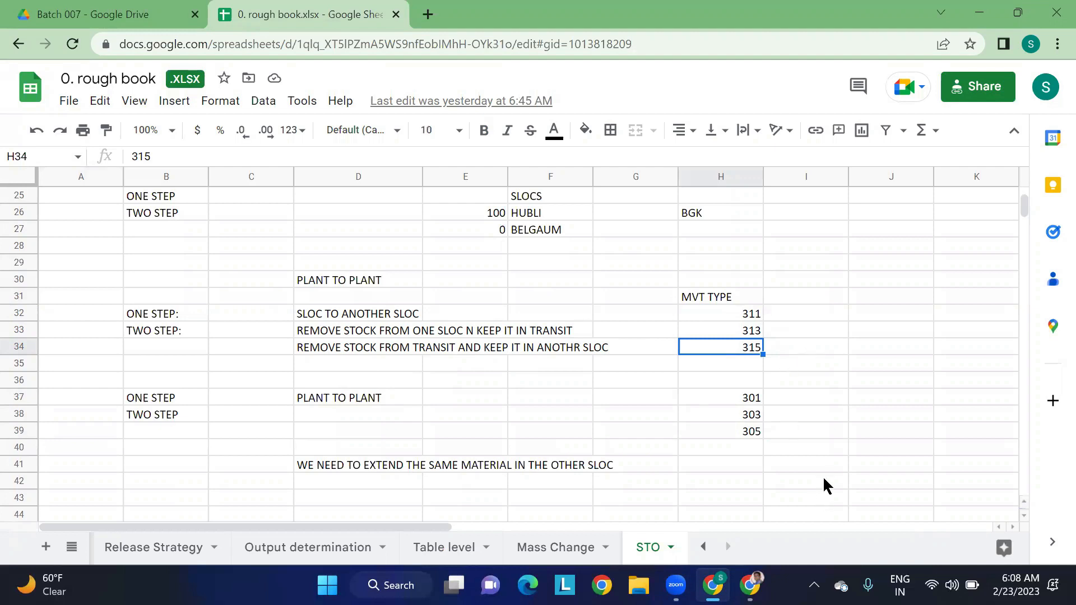
scroll(820, 455, down, 5)
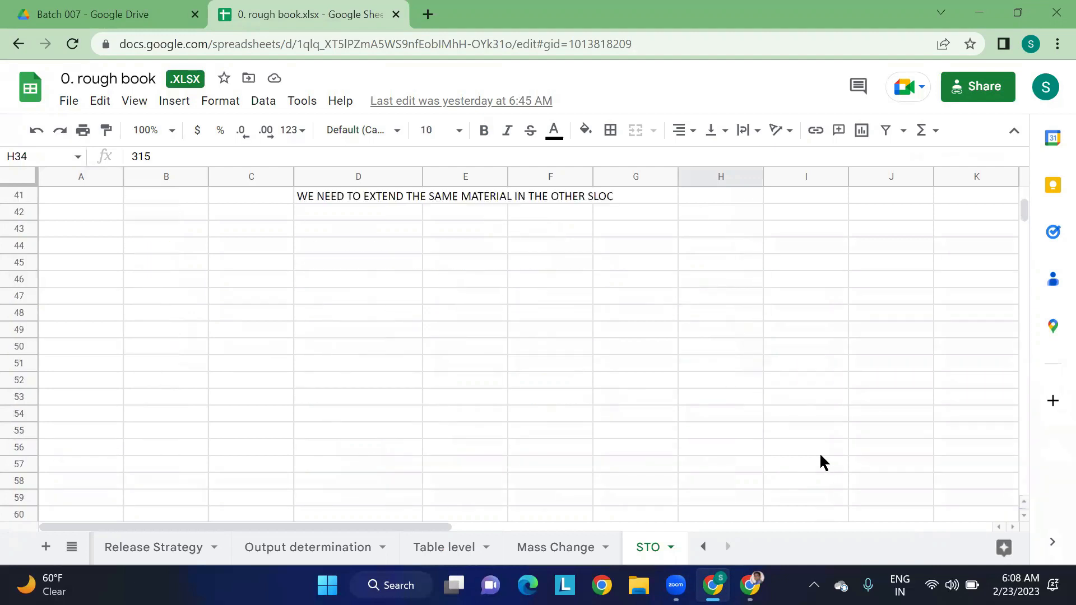
scroll(820, 455, down, 1)
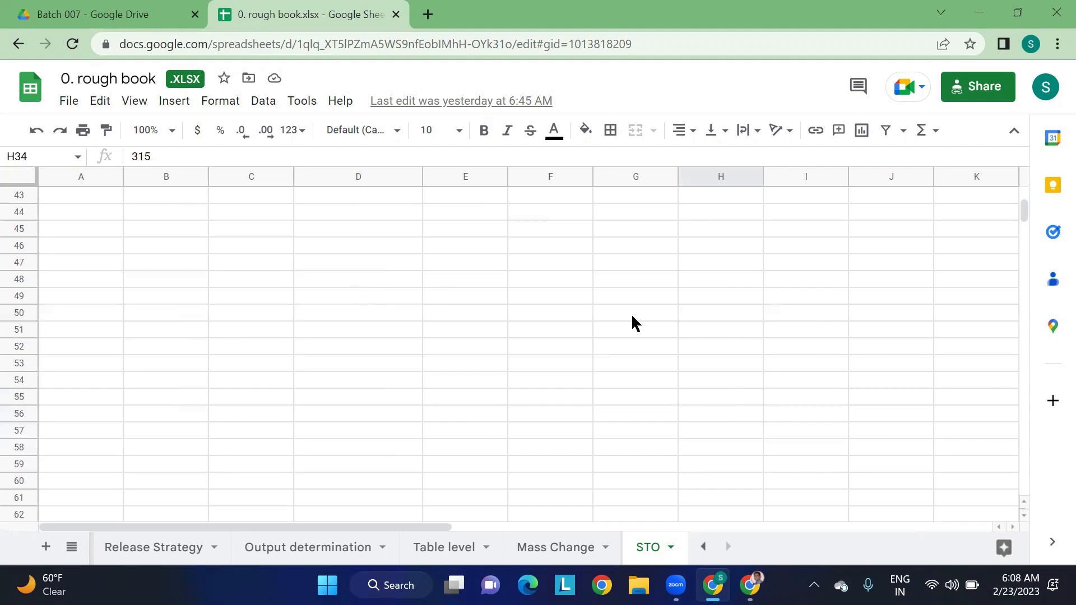
- Switch to the Stock Transport Order document and highlight the heading about Intra STO between plants in the same company code
mouse_move(749, 585)
click(748, 504)
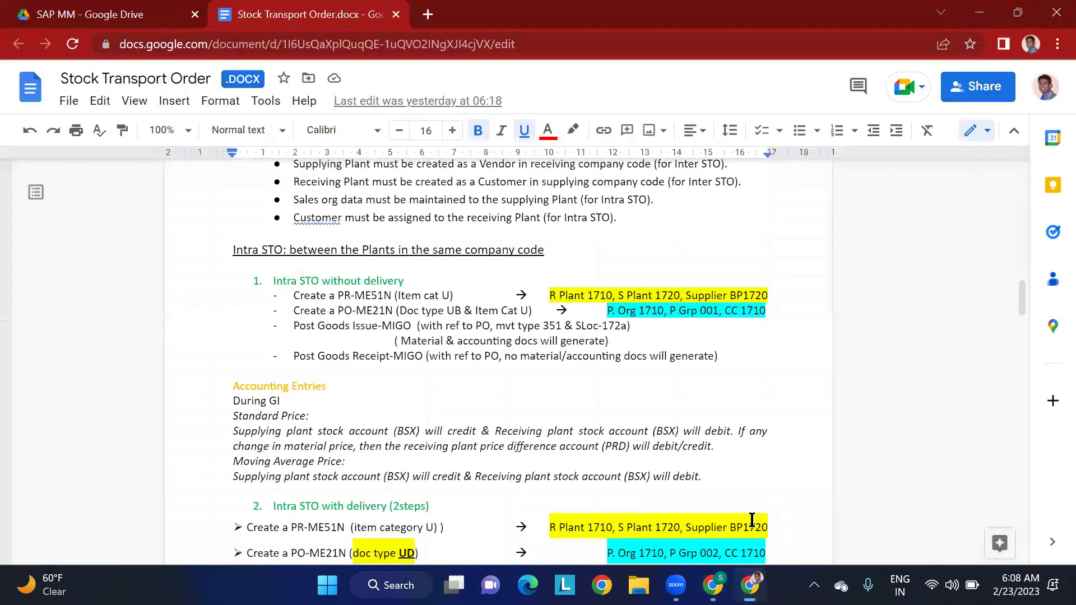
triple_click(489, 245)
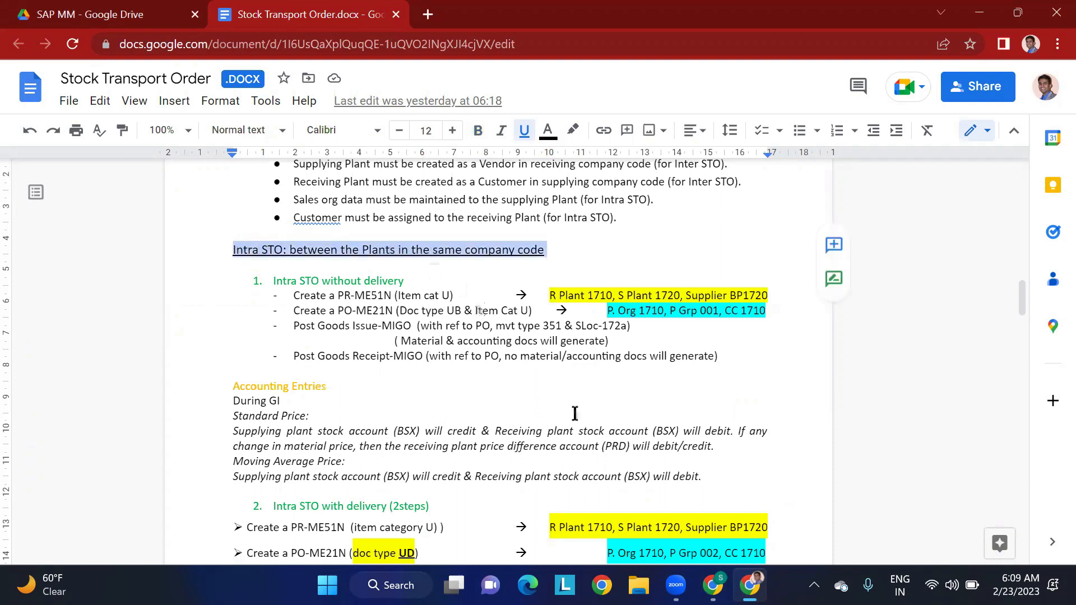
- Return to the rough book spreadsheet and enter TMKP in cell C44 and TMAP in cell F44, below the transfer notes
click(712, 585)
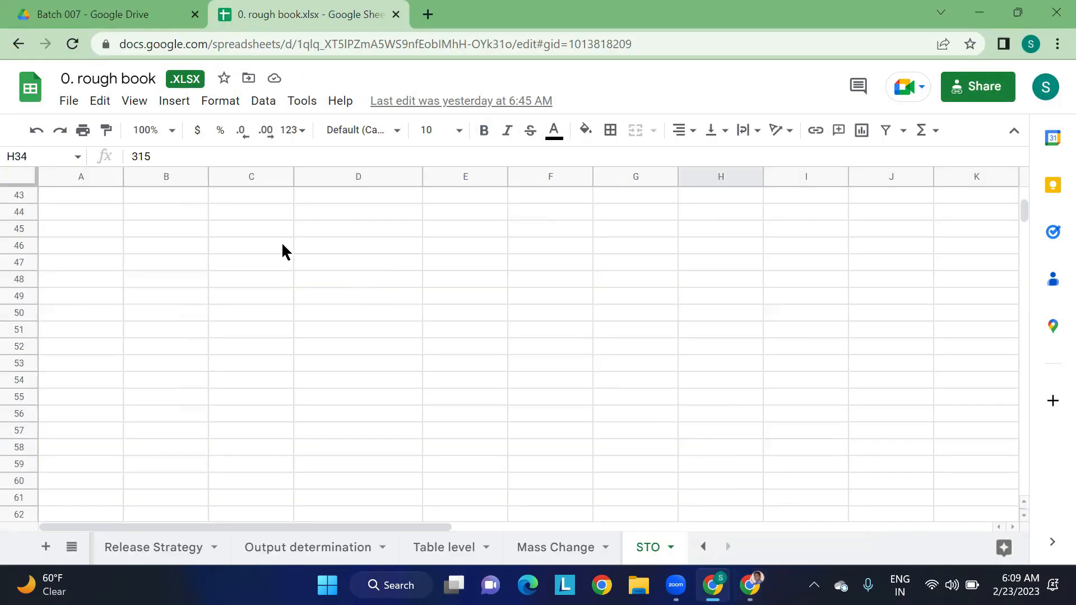
scroll(282, 246, up, 1)
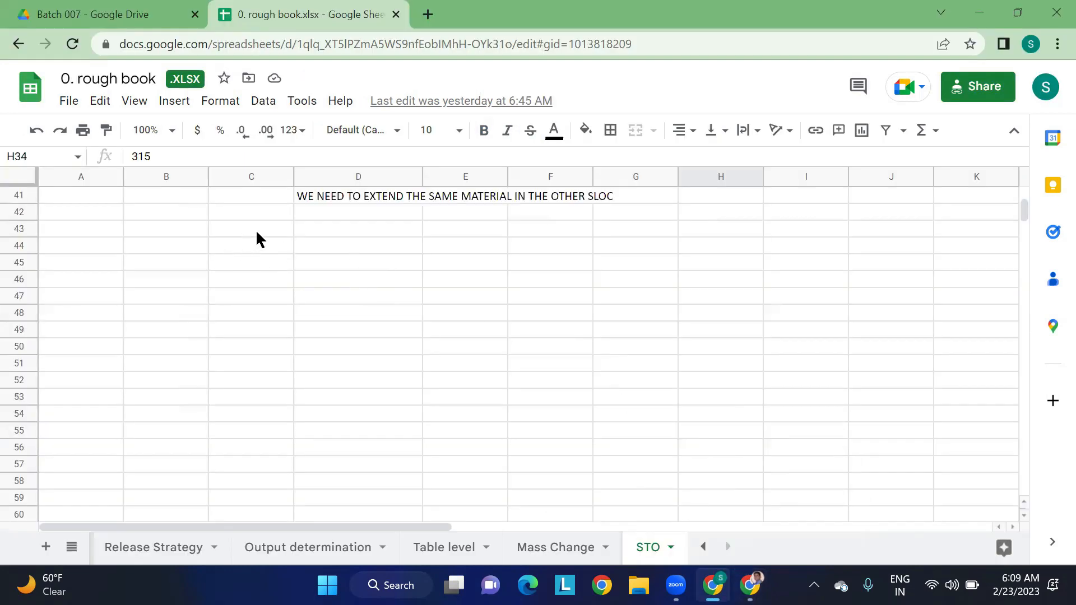
scroll(373, 280, up, 4)
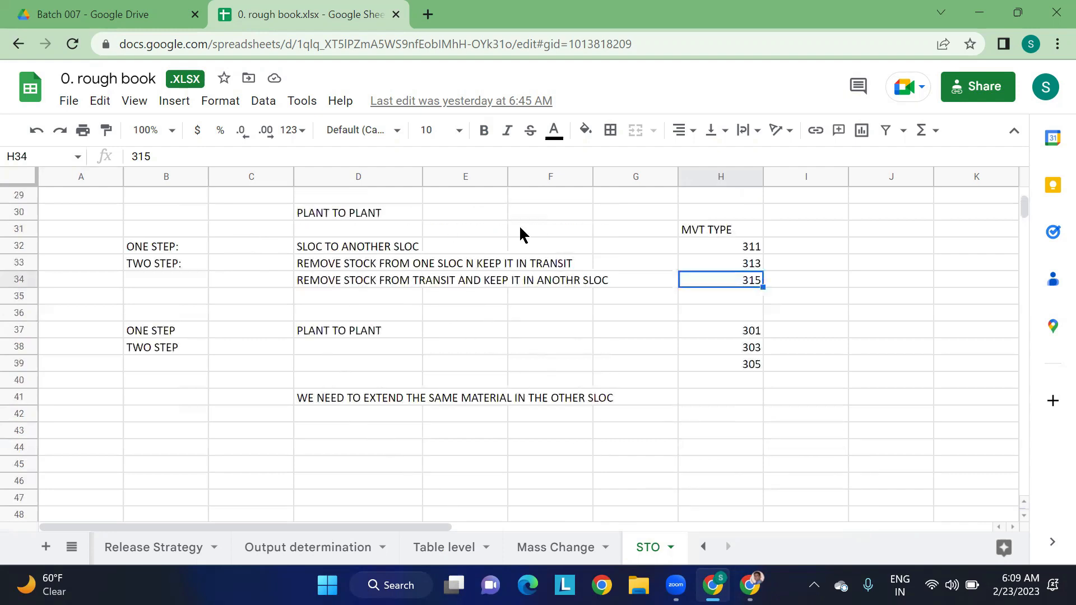
scroll(558, 313, up, 3)
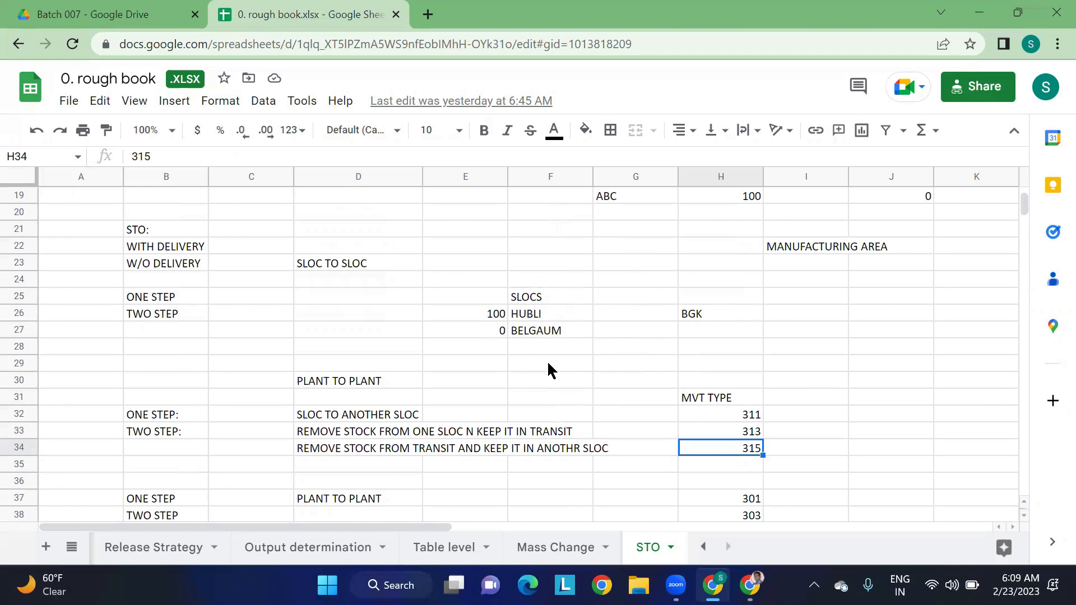
scroll(549, 364, down, 6)
scroll(547, 367, down, 1)
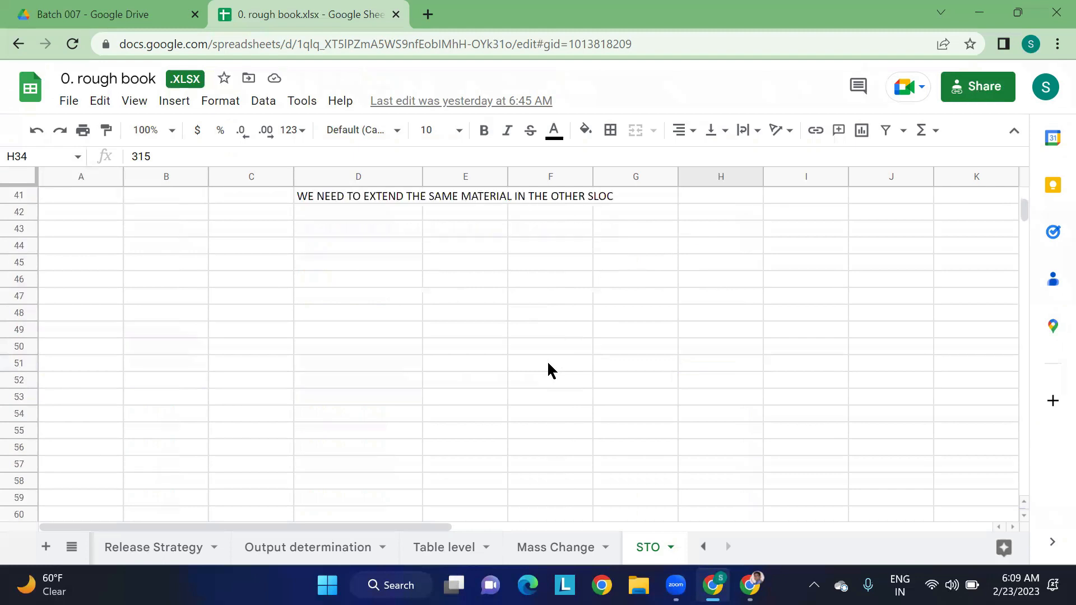
click(249, 247)
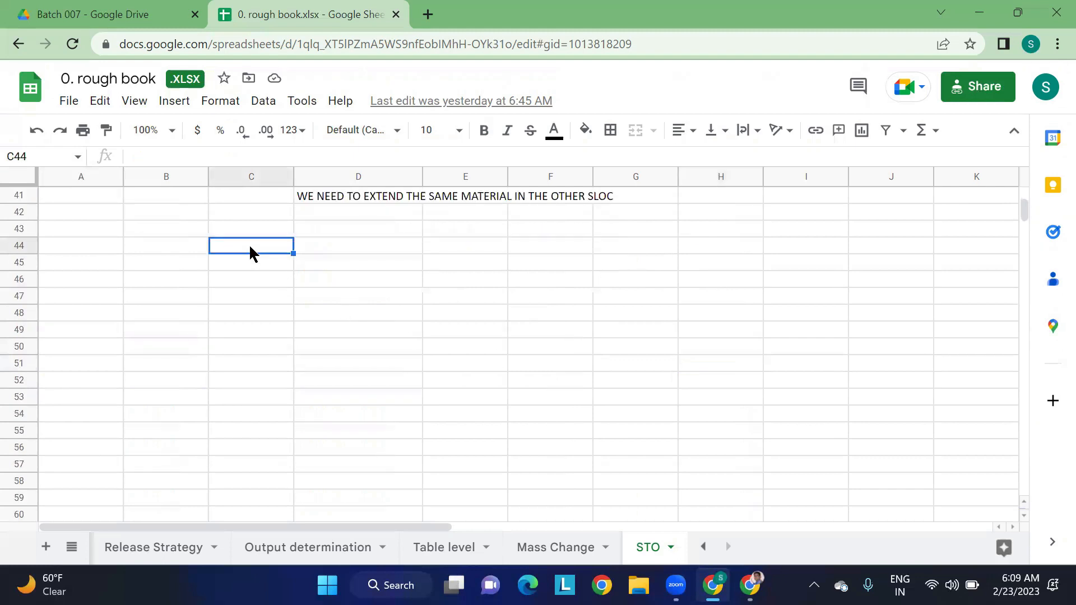
text(tmkp)
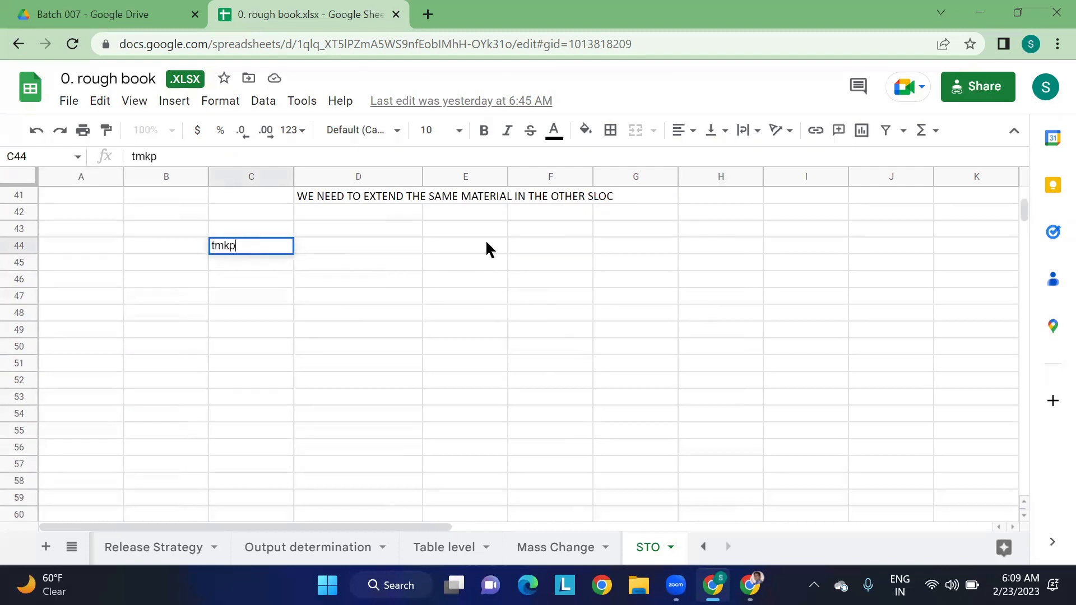
key(BackSpace)
key(BackSpace)
key(BackSpace)
key(BackSpace)
key(Caps_Lock)
text(TMKP)
key(Right)
key(Right)
key(Right)
text(TMAP)
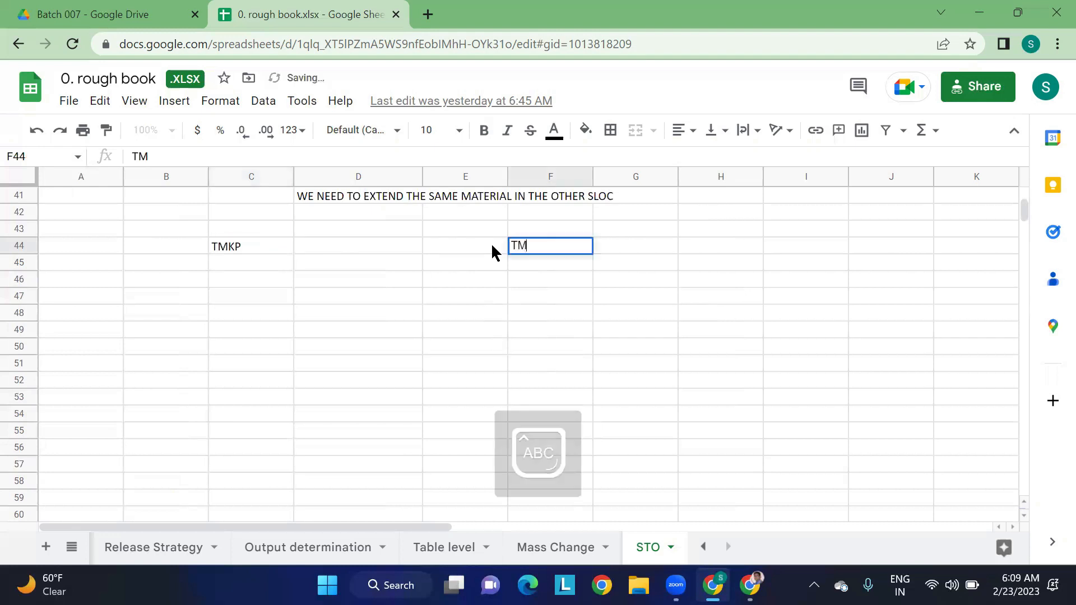
- Add the label "COMPANY CODE:" in cell D43, above and between the TMKP and TMAP entries
click(256, 283)
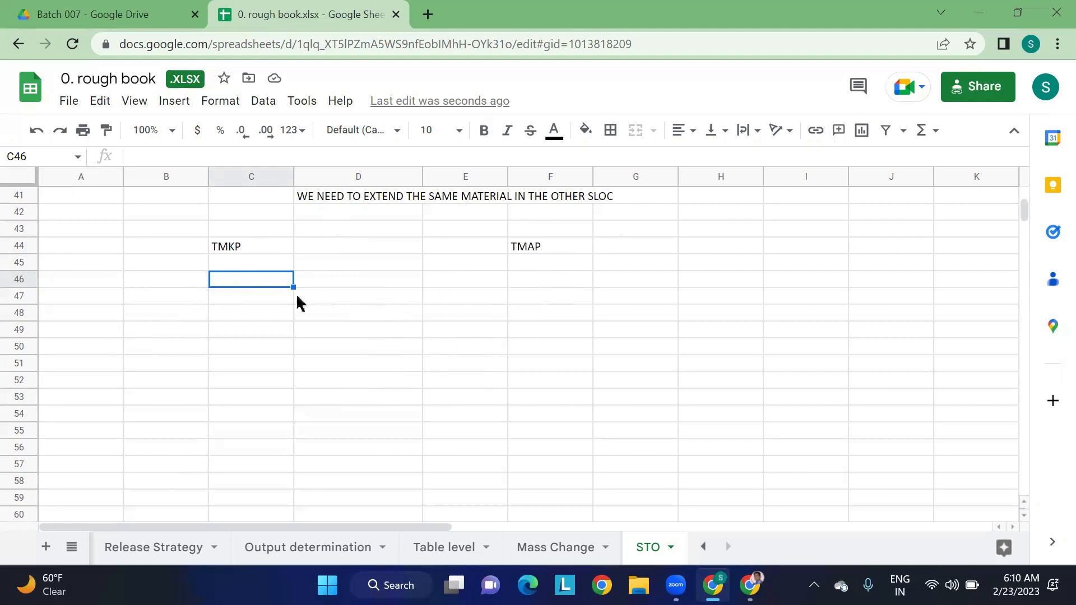
click(242, 250)
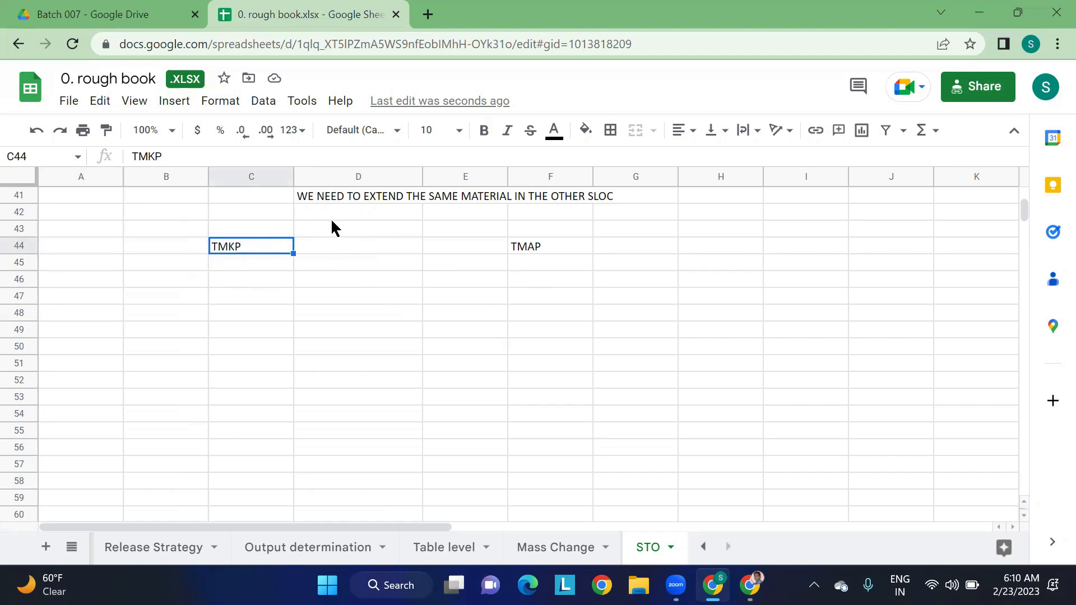
click(357, 226)
text(COMPANY COD)
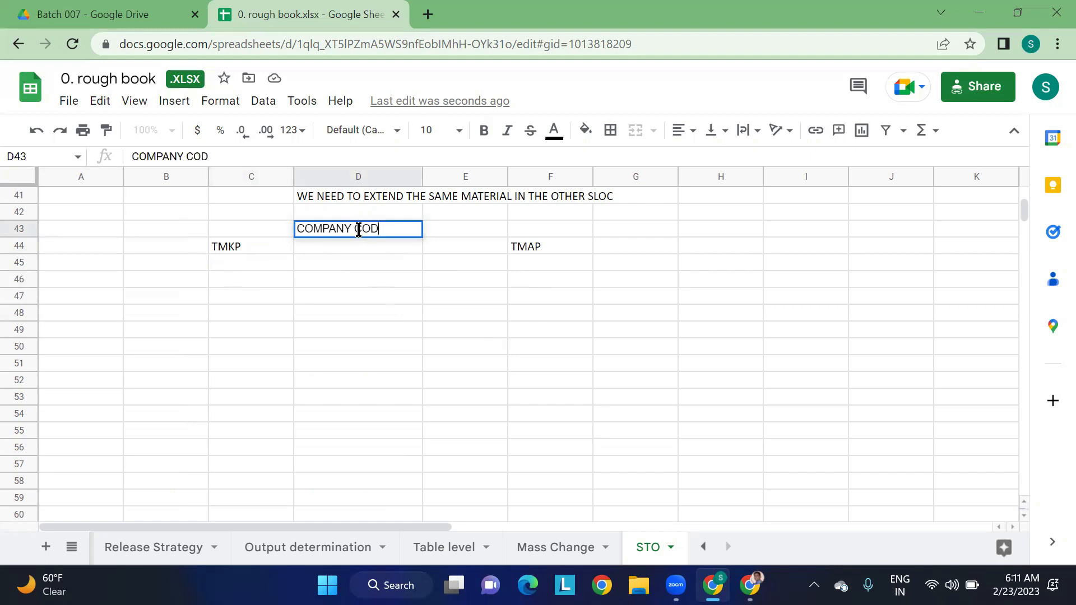
text(E:)
click(284, 309)
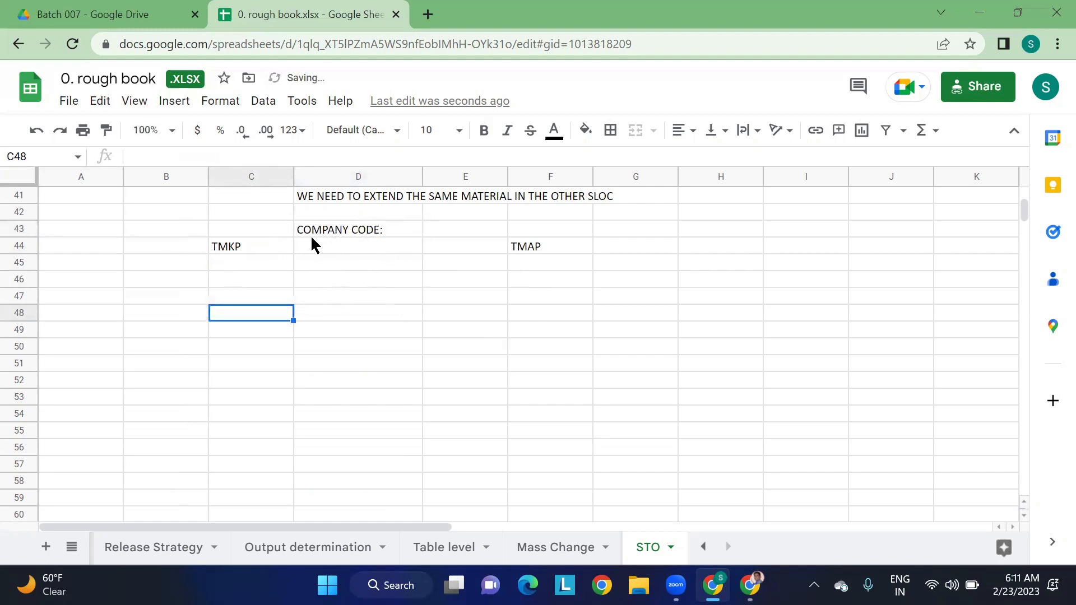
click(247, 245)
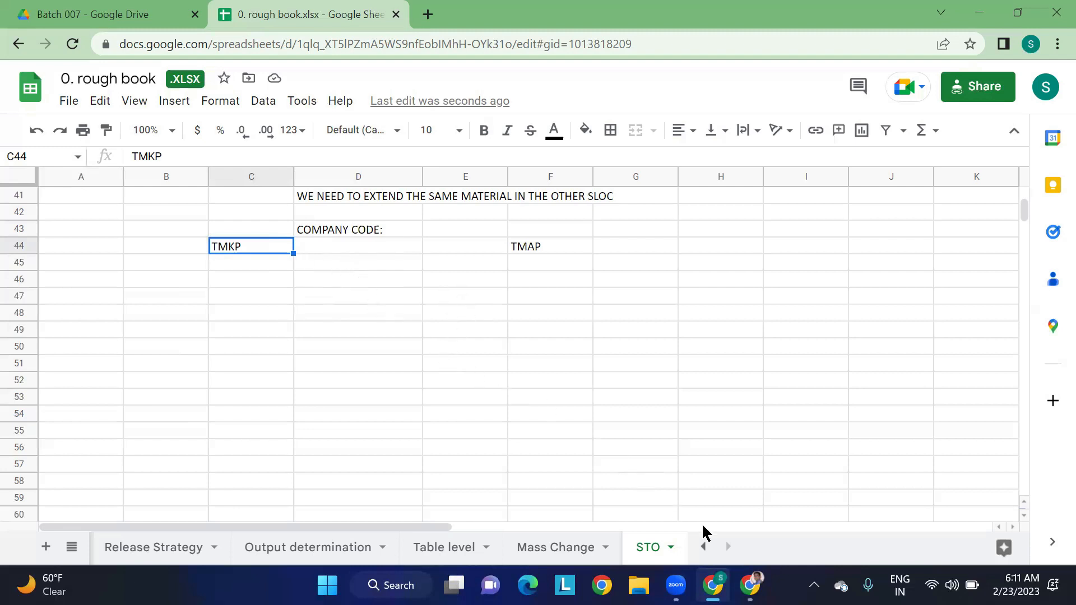
- Switch to the Stock Transport Order document and review Intra STO without delivery, highlighting its heading, goods issue movement type 351 and the BSX account
mouse_move(713, 585)
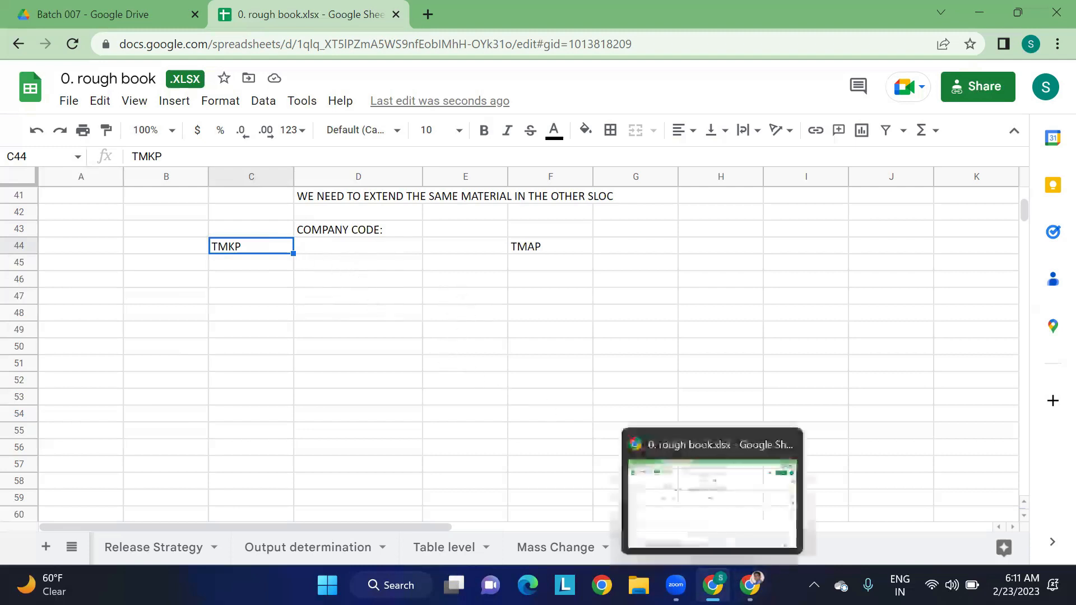
click(750, 585)
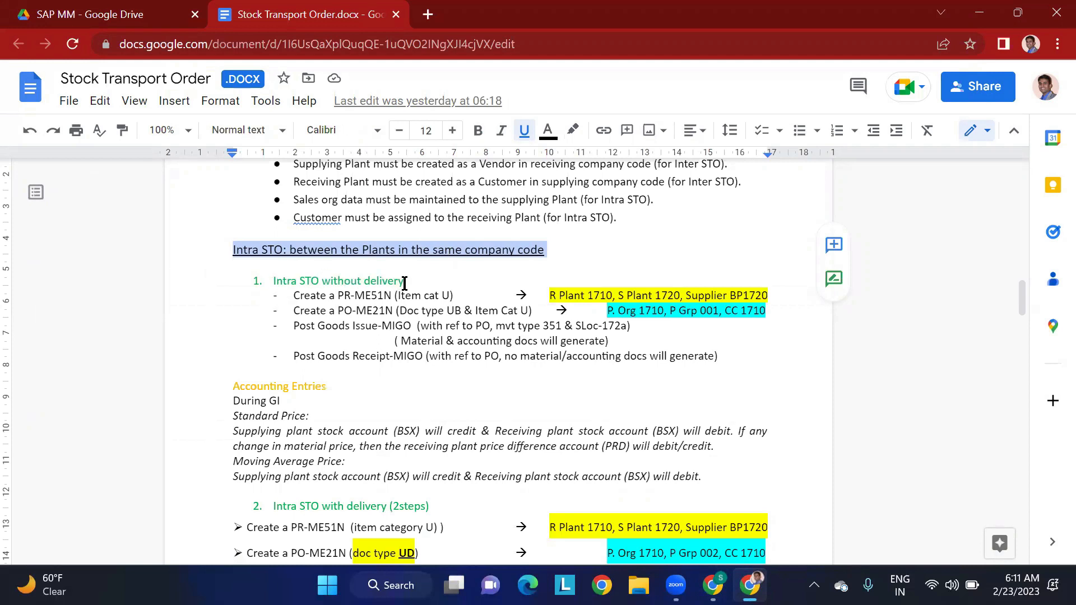
drag(405, 282, 343, 282)
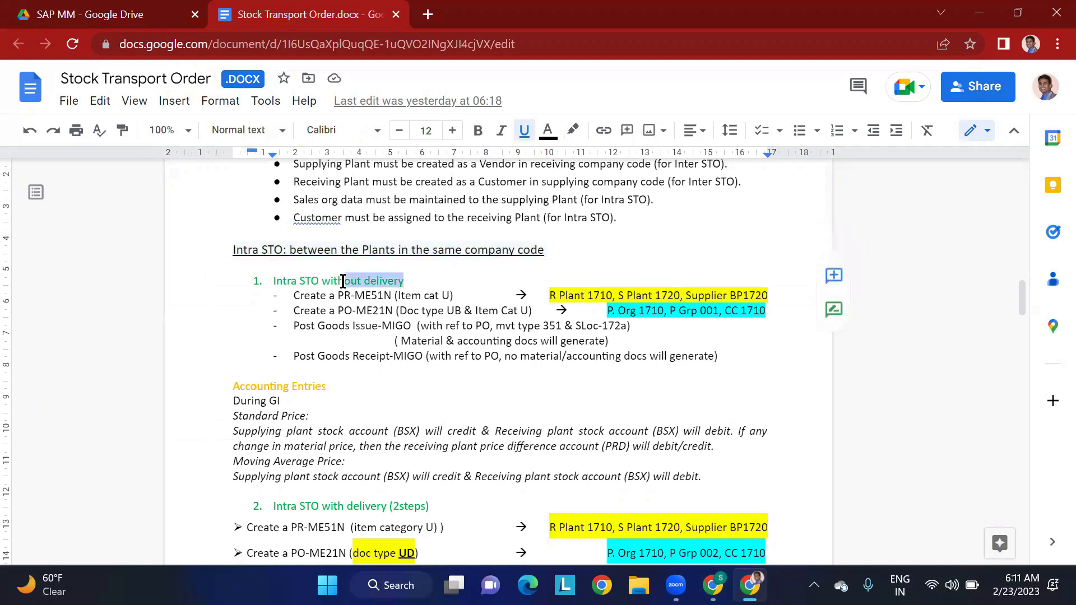
click(465, 296)
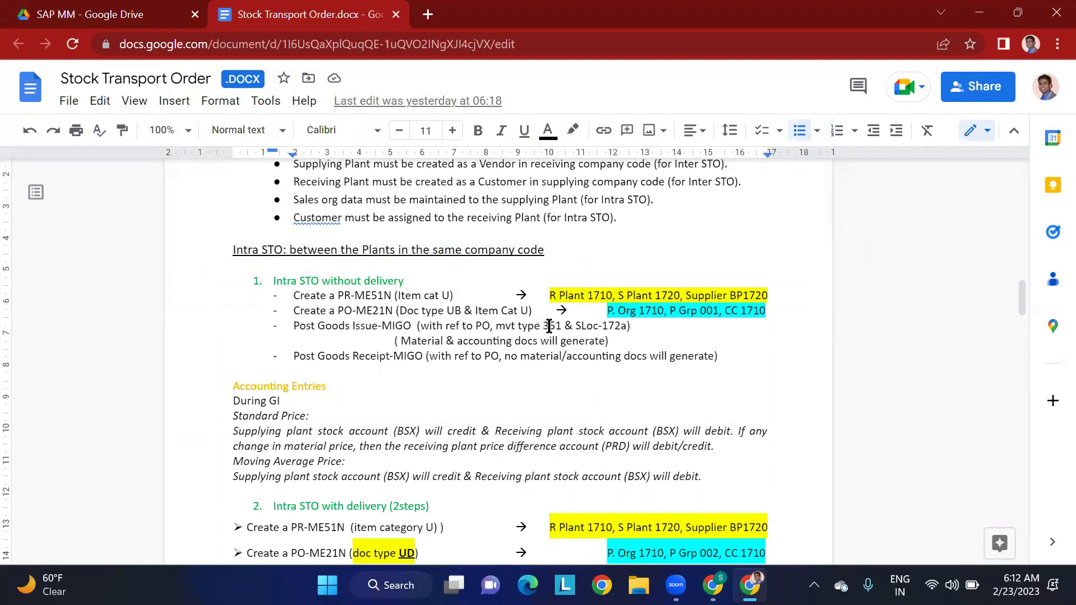
drag(543, 326, 558, 329)
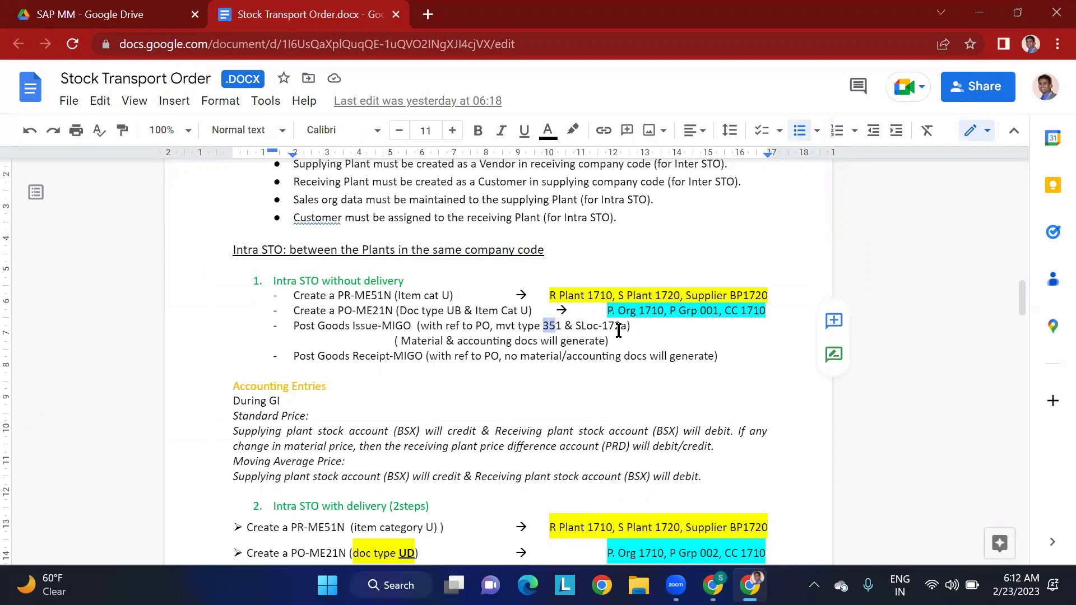
scroll(581, 384, down, 3)
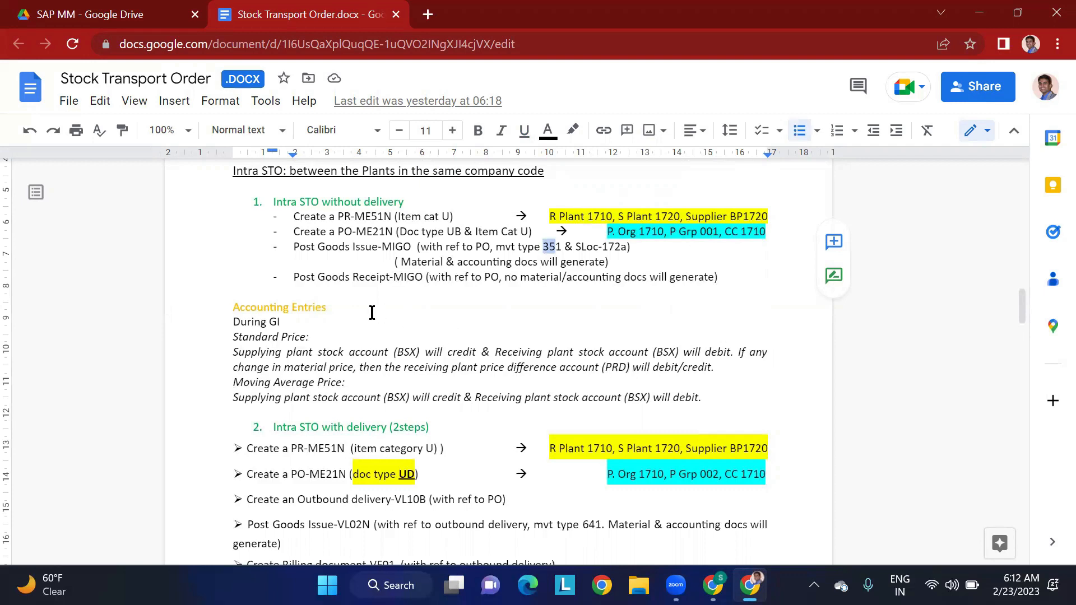
click(398, 352)
double_click(414, 352)
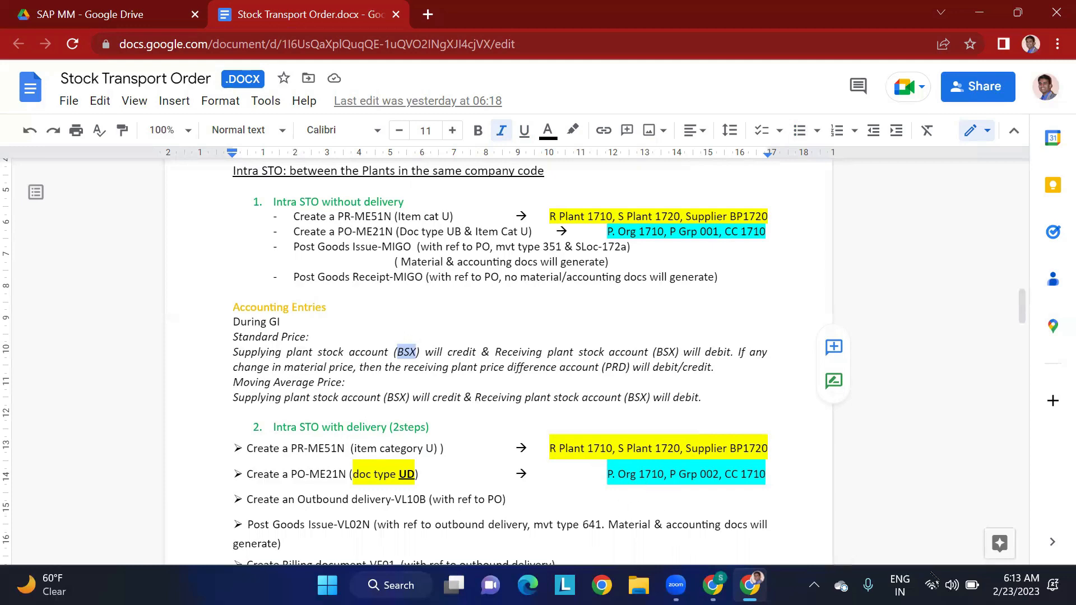
- Switch to VMware Workstation 16 Player from the desktop, start the SAP virtual machine and show it in a maximized window
click(1071, 584)
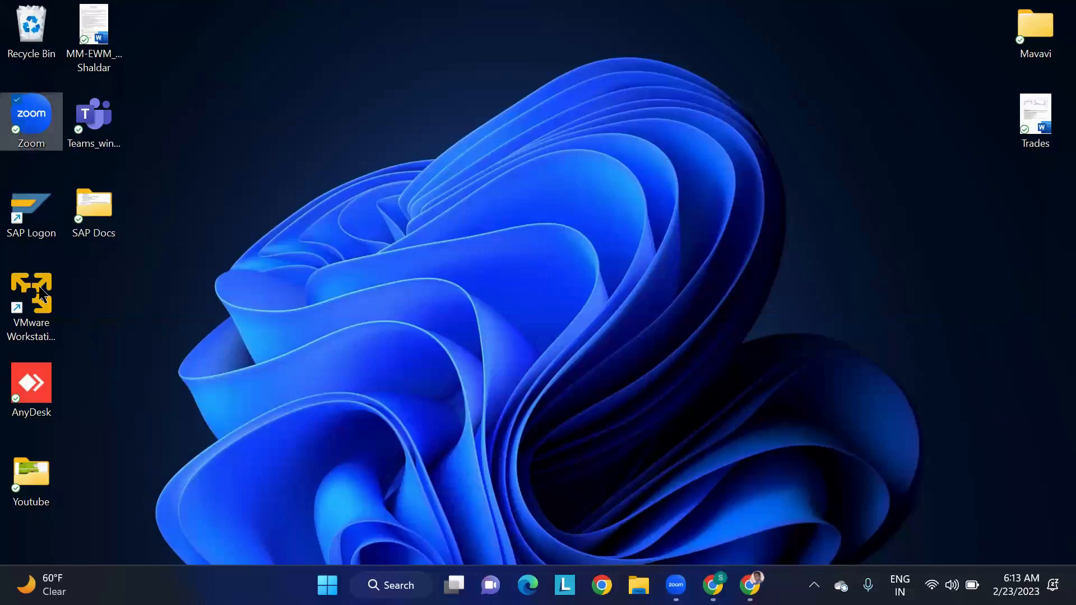
click(42, 298)
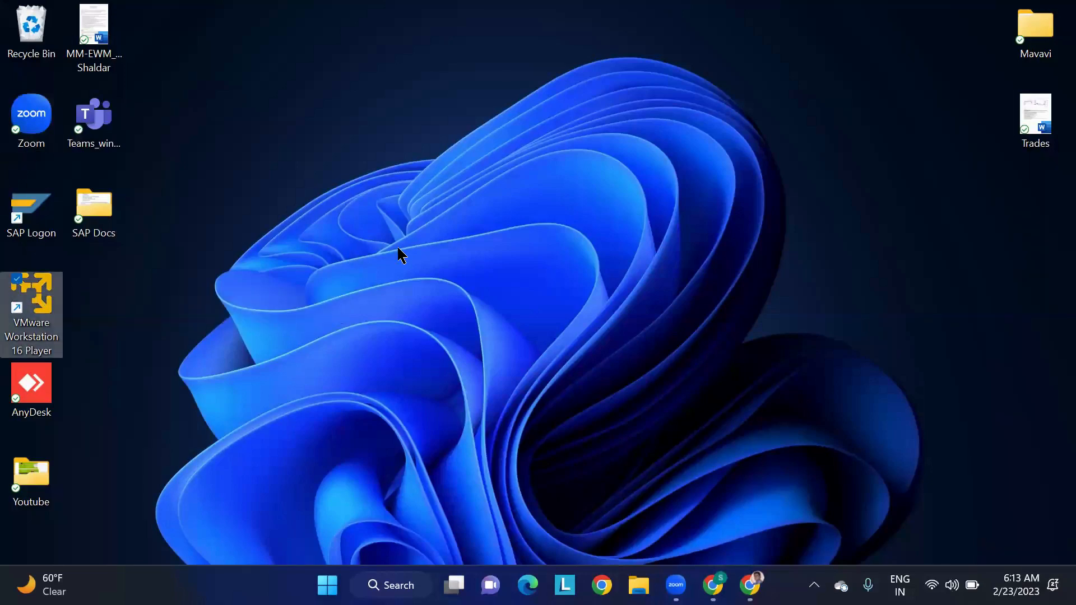
key(Return)
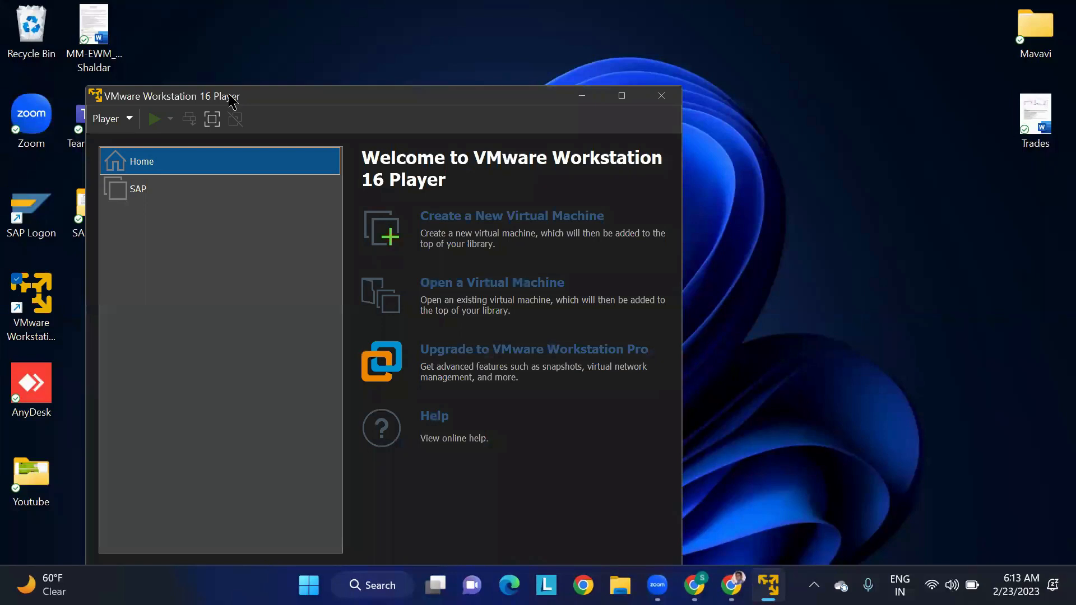
double_click(132, 189)
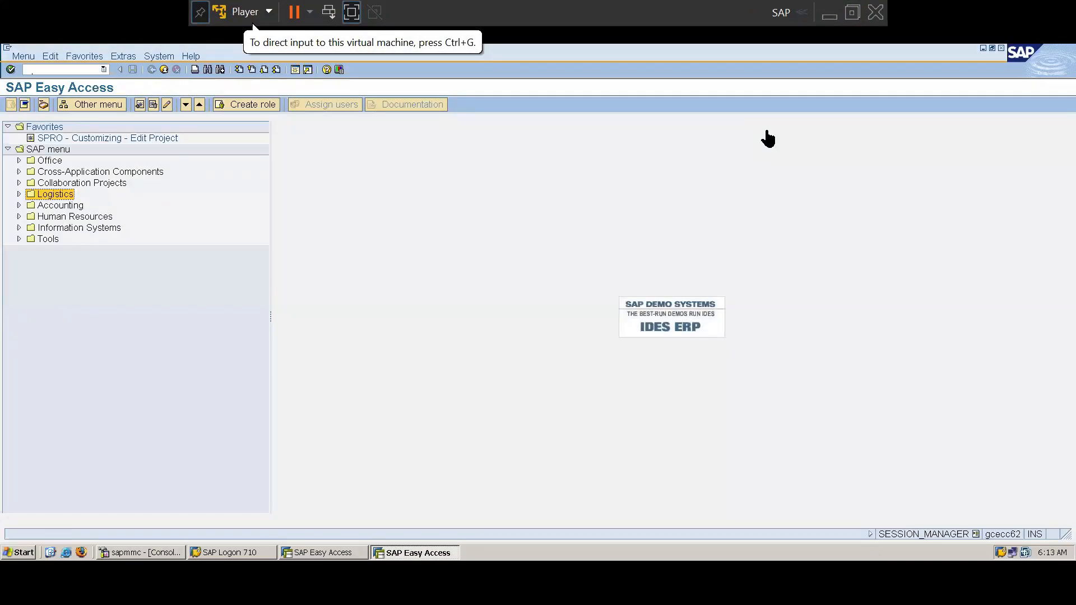
click(852, 12)
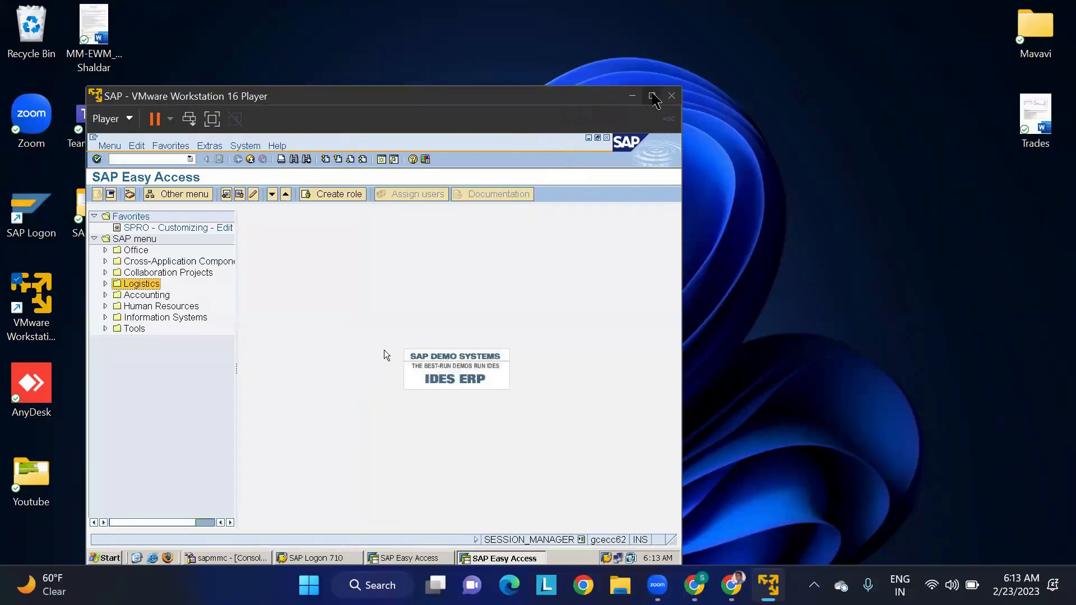
click(651, 96)
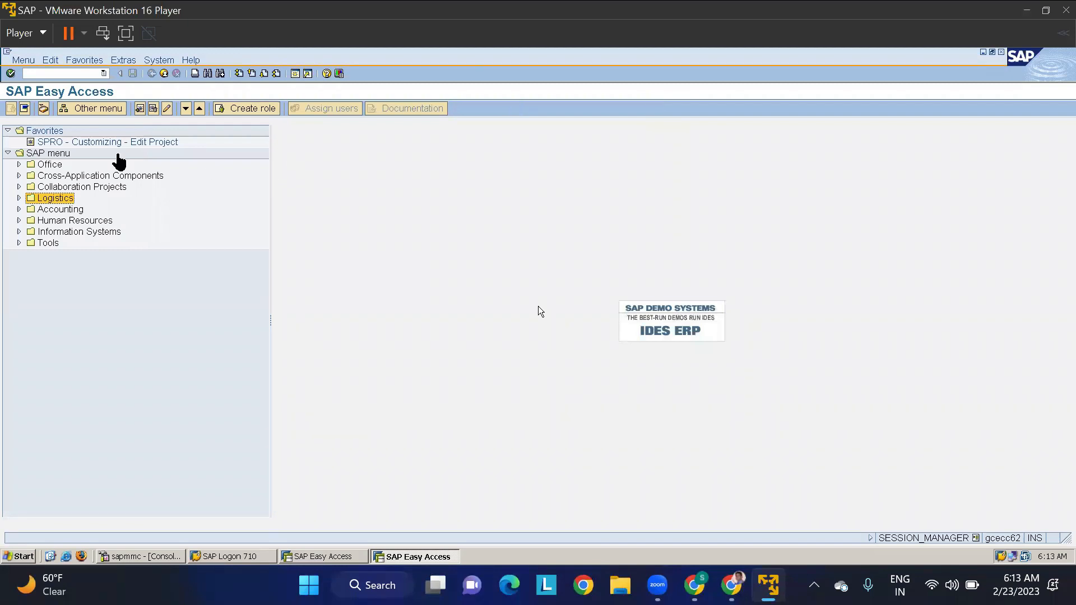
- Start transaction SPRO and display the SAP Reference IMG
click(76, 74)
key(Return)
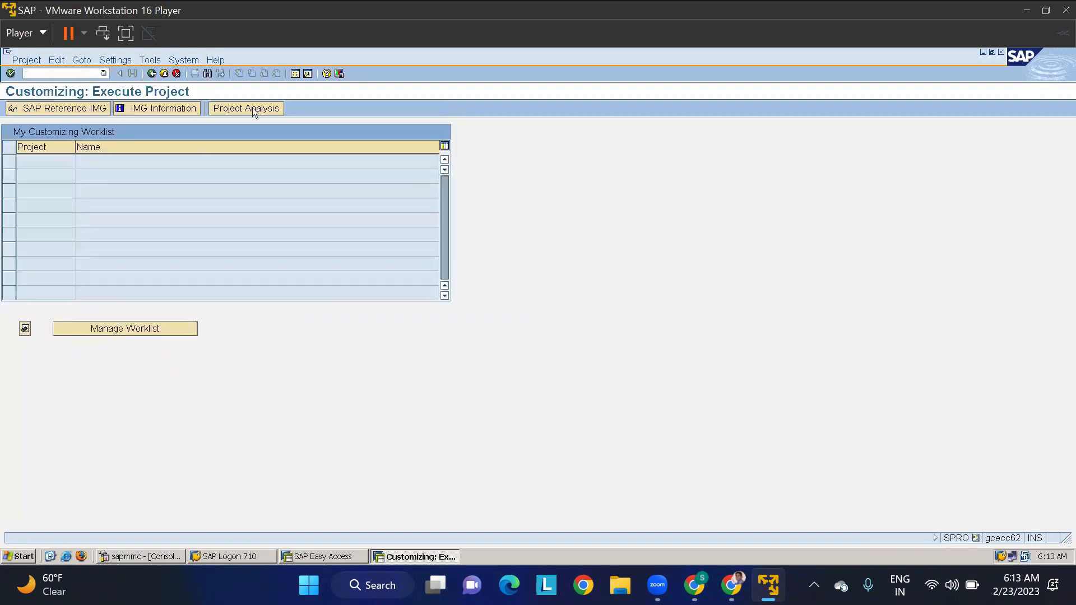
click(46, 110)
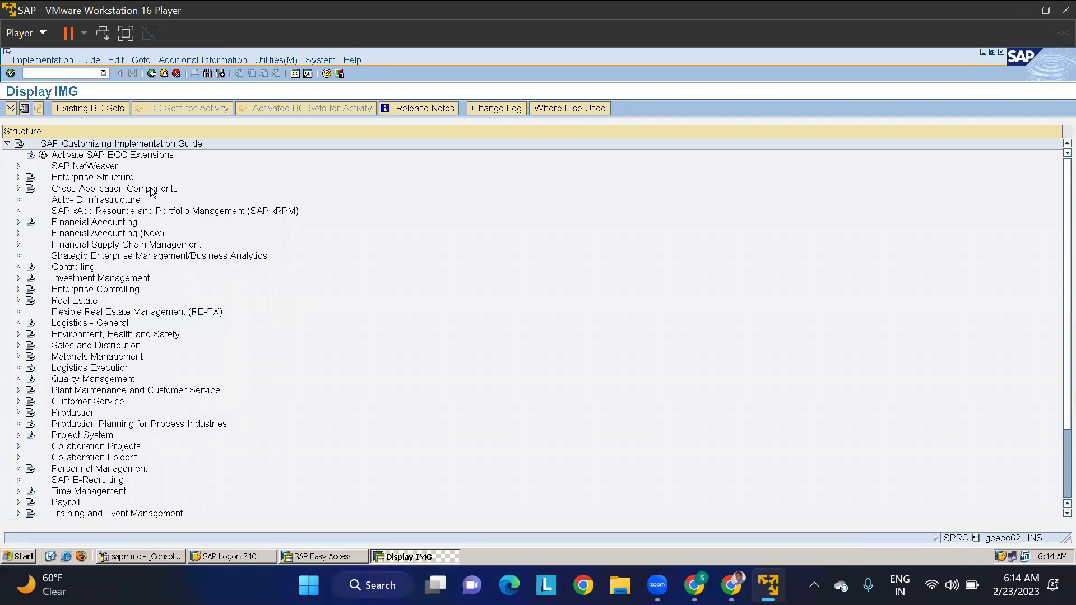
- Open Define Sales Organization under Enterprise Structure, Definition, Sales and Distribution, postponing the VMware Tools update
click(18, 178)
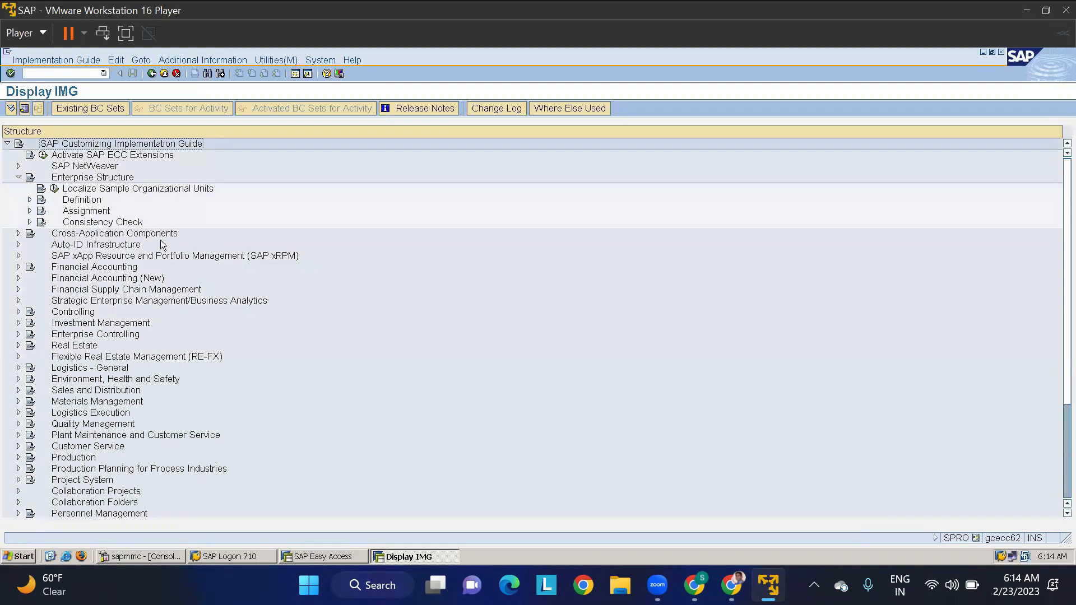
click(30, 200)
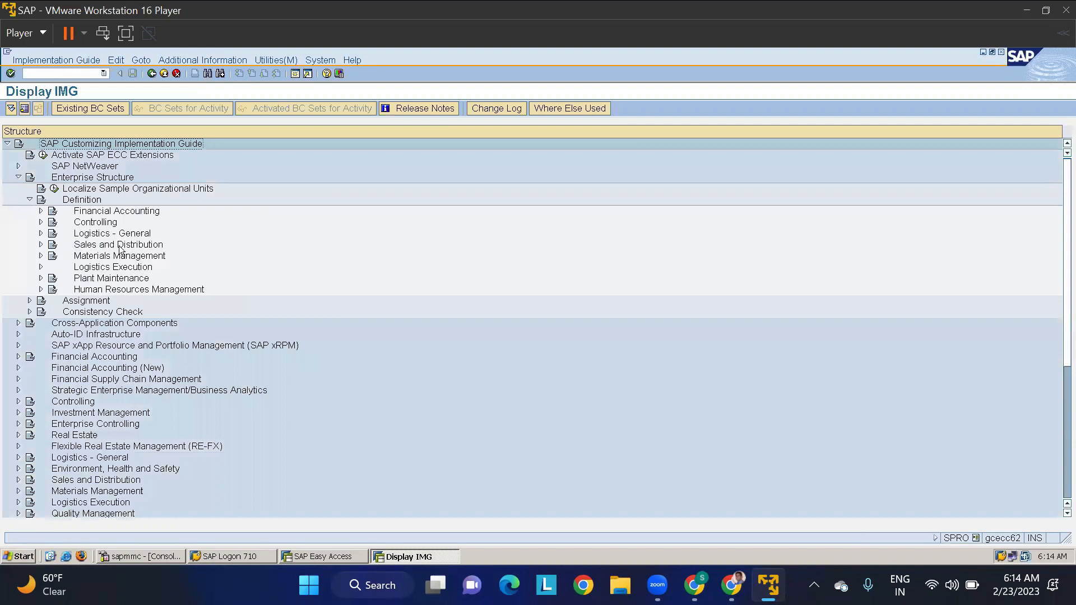
click(95, 247)
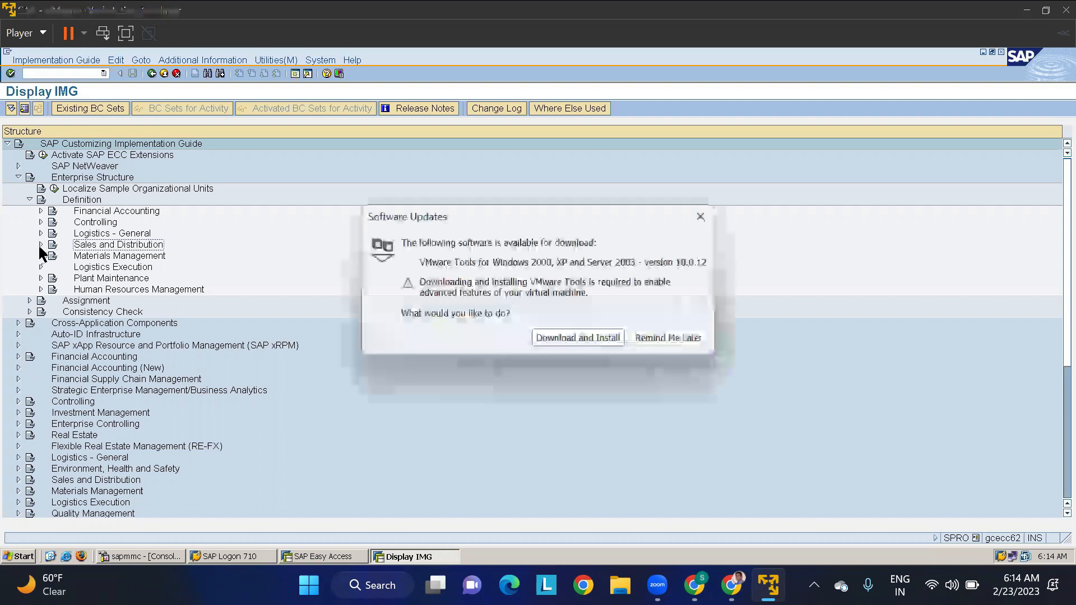
click(644, 336)
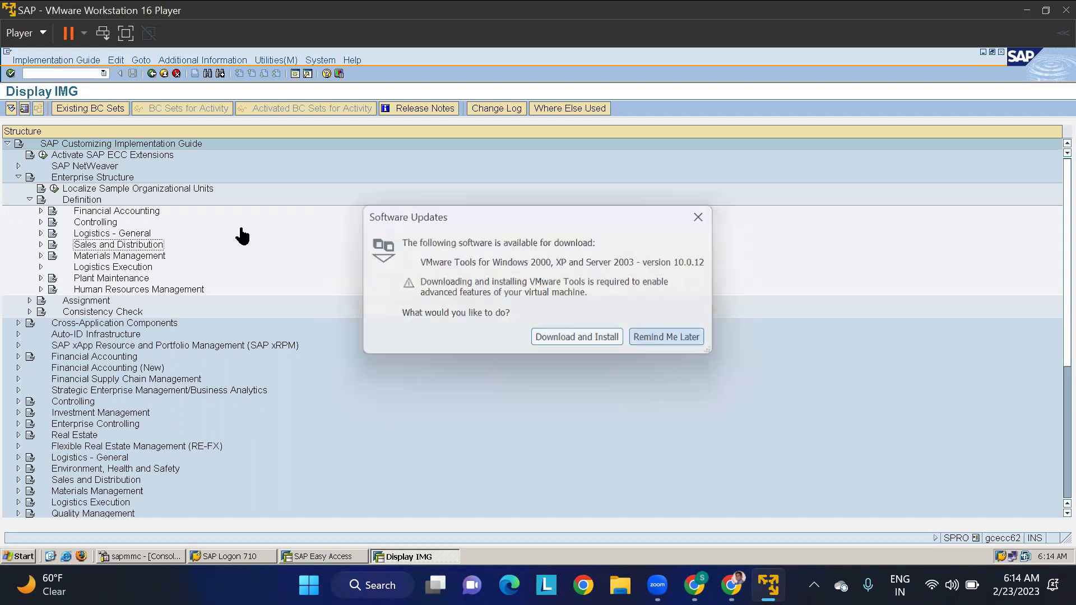
click(41, 244)
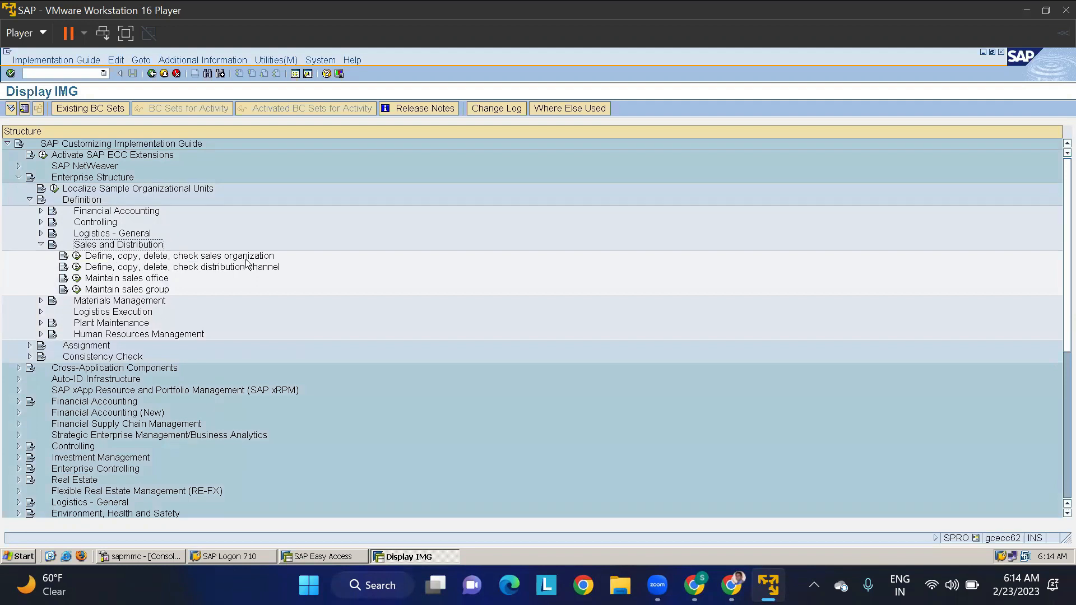
click(77, 256)
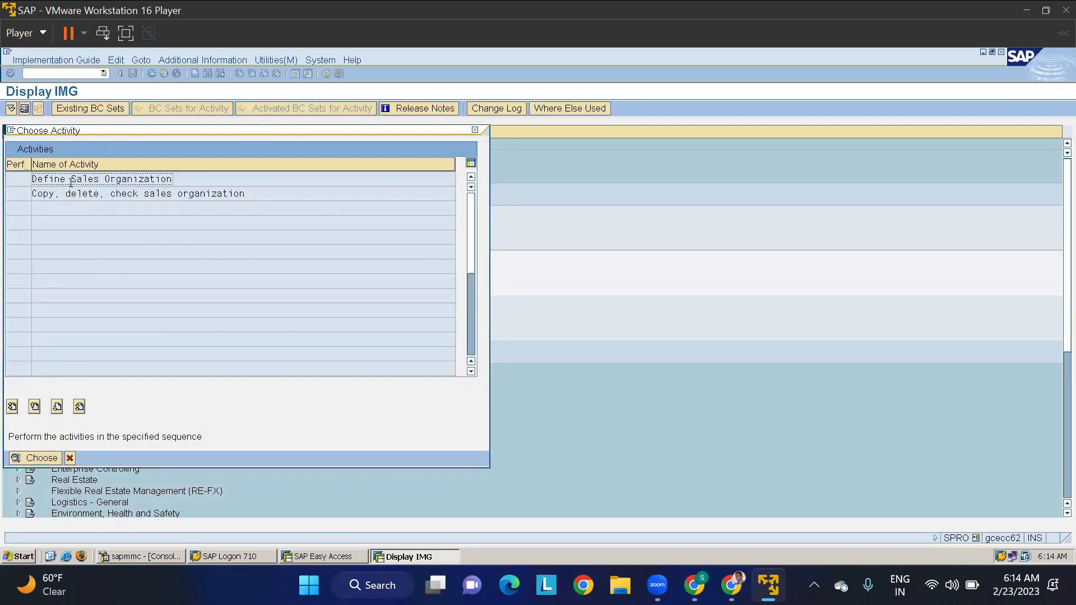
double_click(70, 179)
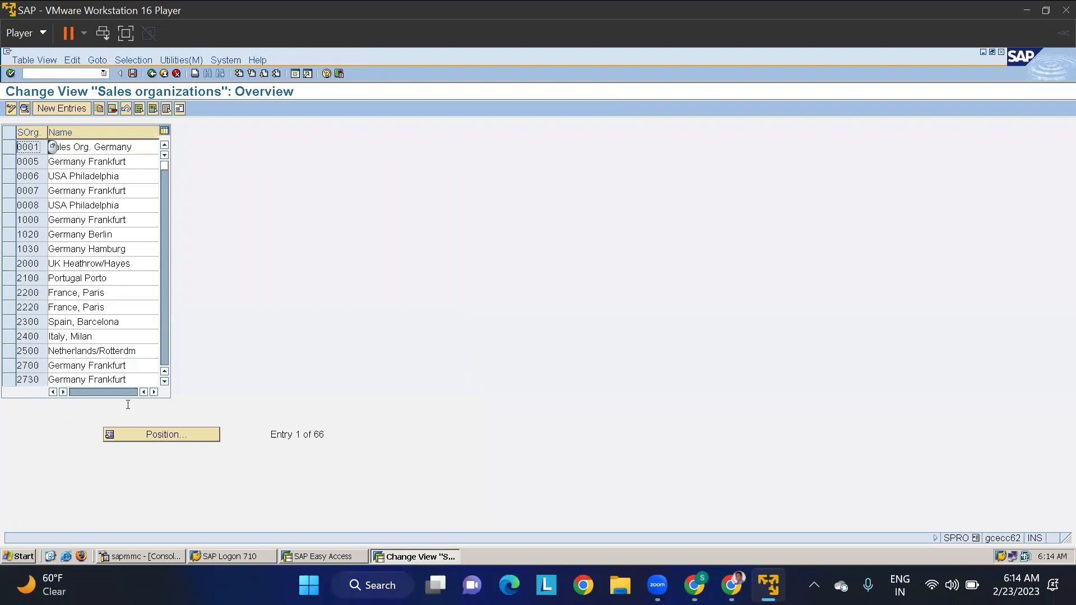
- Position the sales organizations list at entry LT01
click(149, 436)
text(LT0)
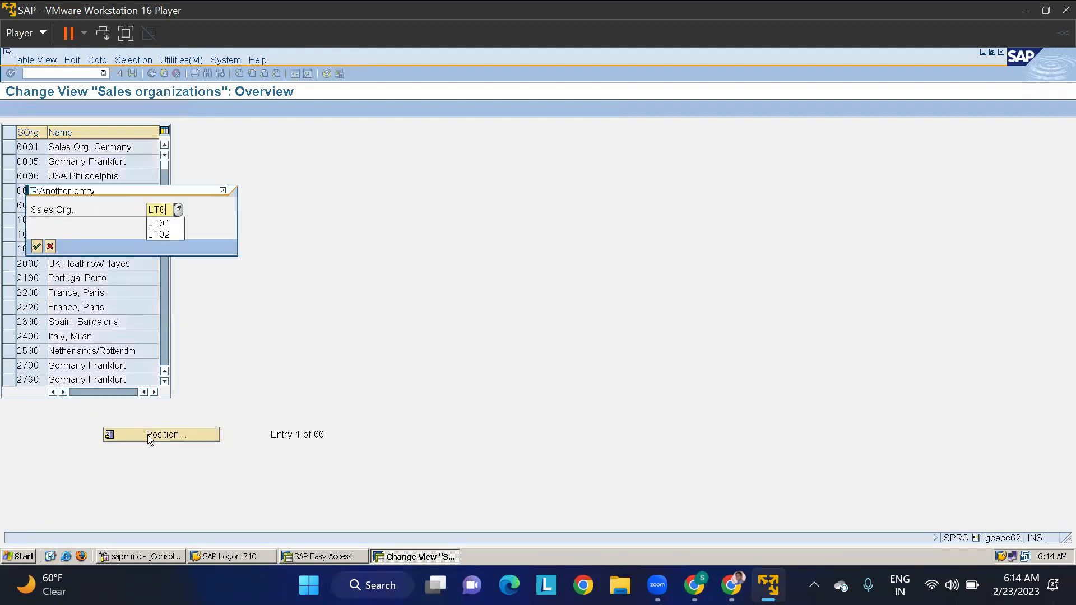
key(Return)
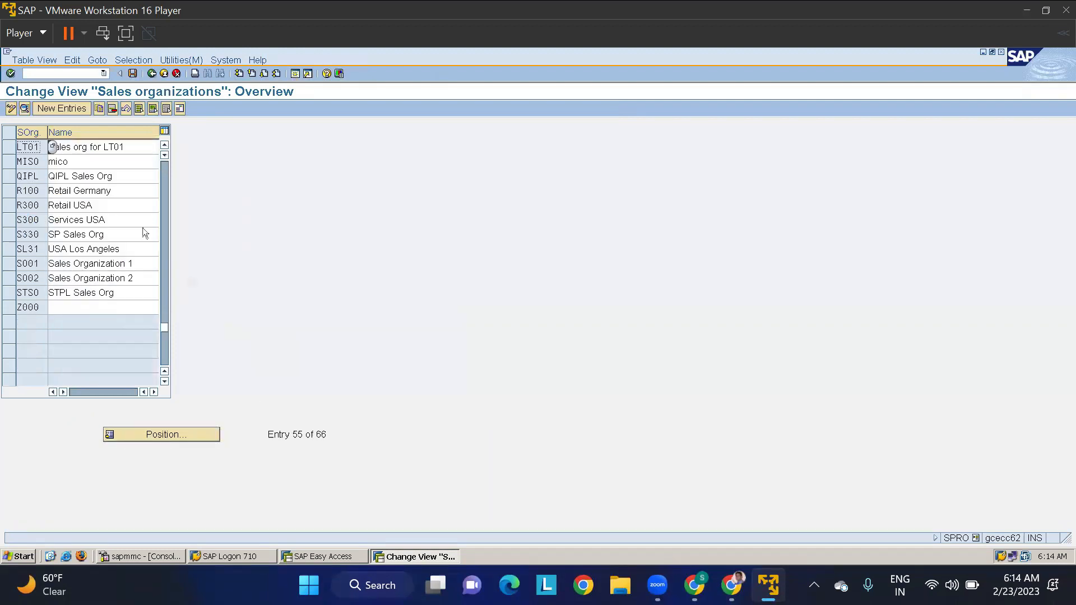
- Select sales organization LT01, view its address data and close the address window
click(130, 144)
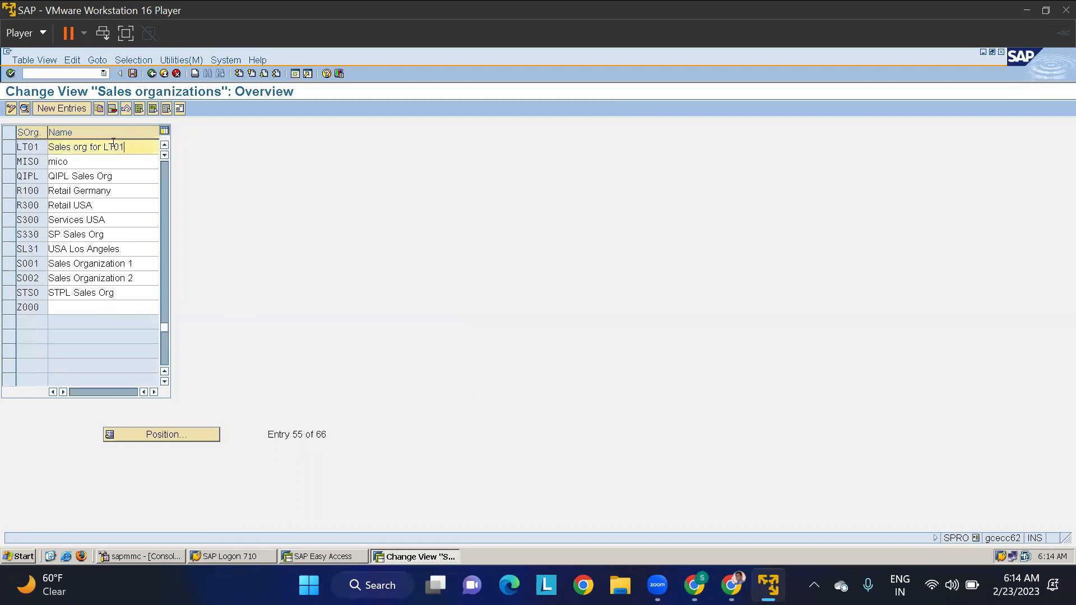
click(41, 146)
double_click(43, 147)
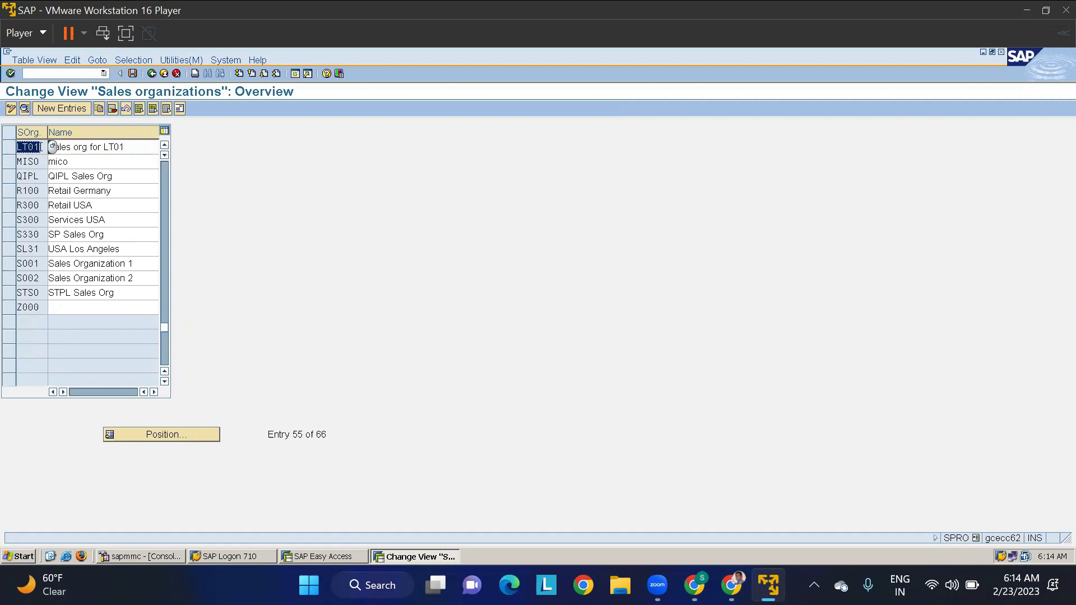
click(42, 147)
click(8, 149)
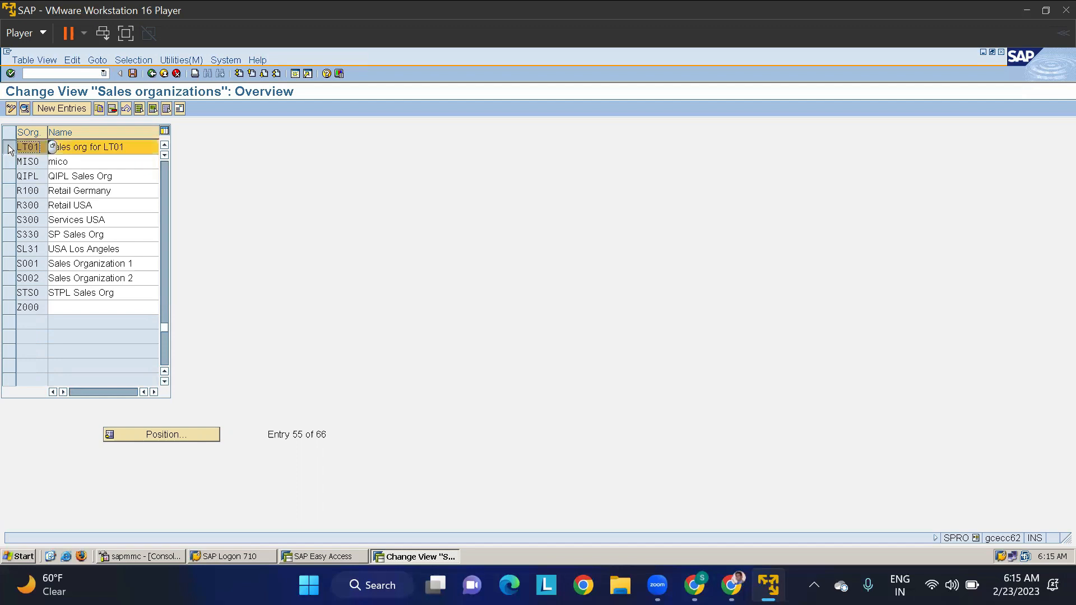
click(179, 110)
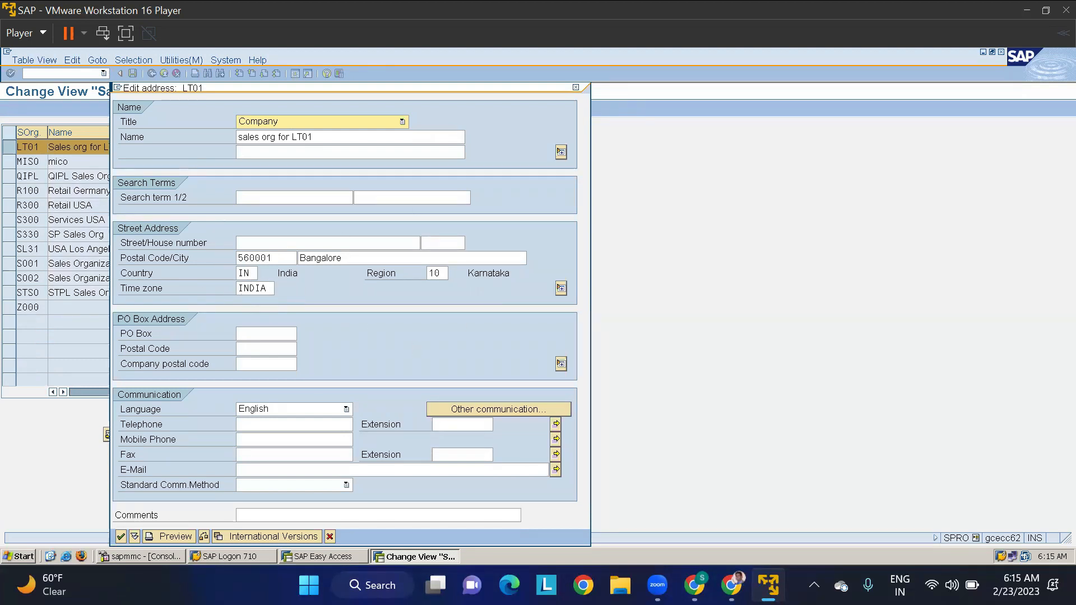
click(575, 88)
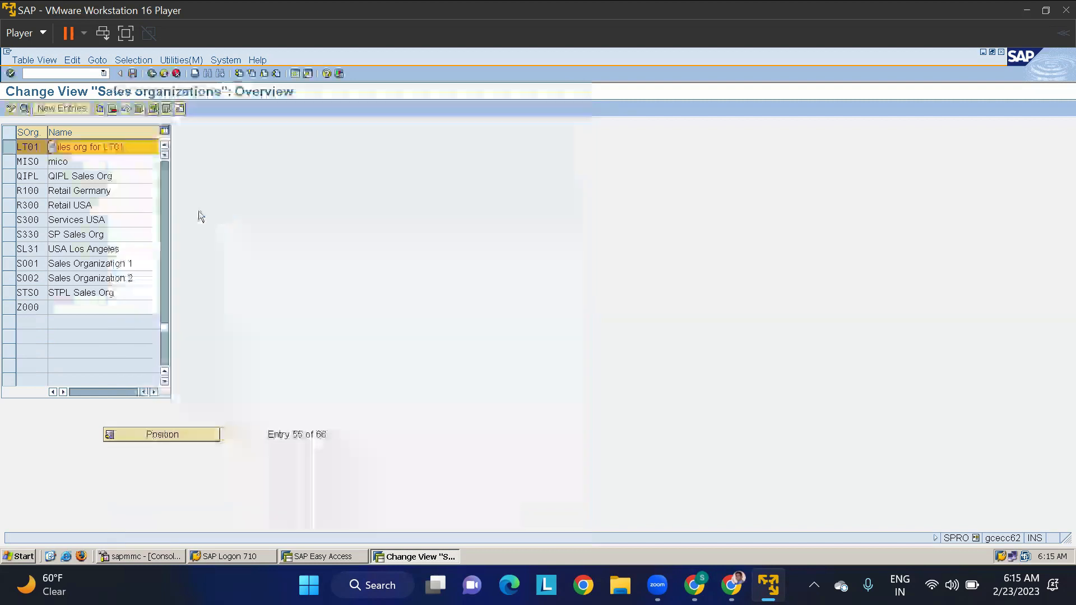
- Open the details of sales organization LT01 and review its statistics currency, calendar and intercompany billing customer
double_click(24, 148)
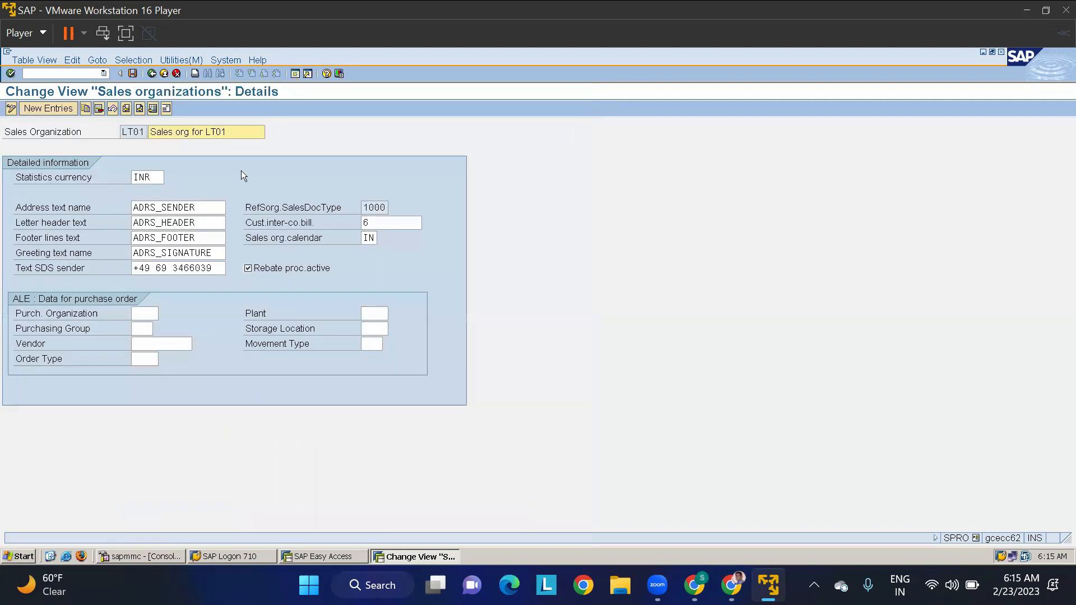
drag(151, 178, 116, 177)
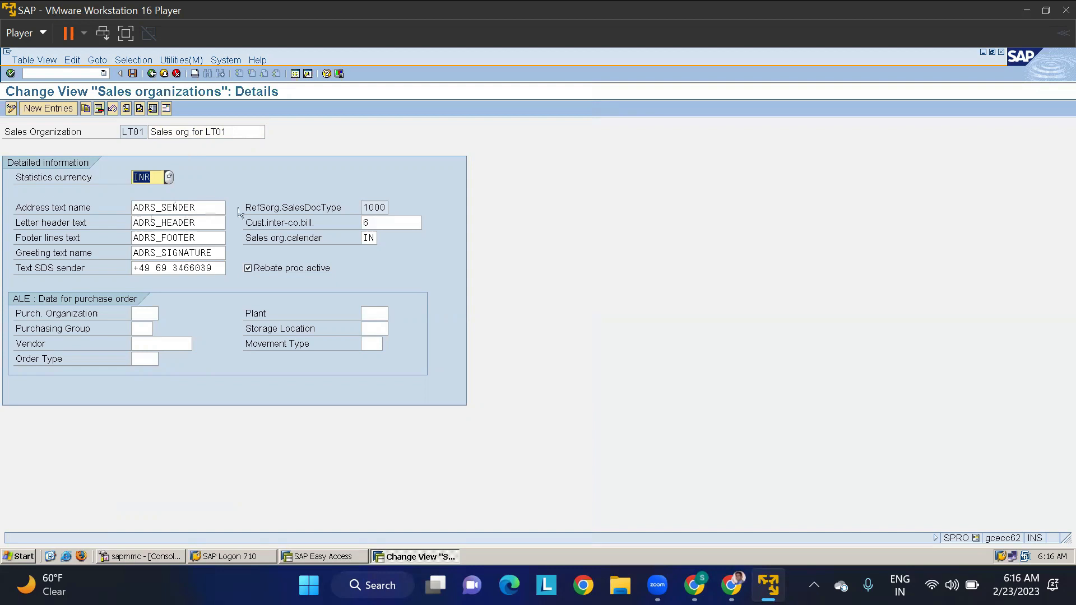
click(372, 238)
click(389, 222)
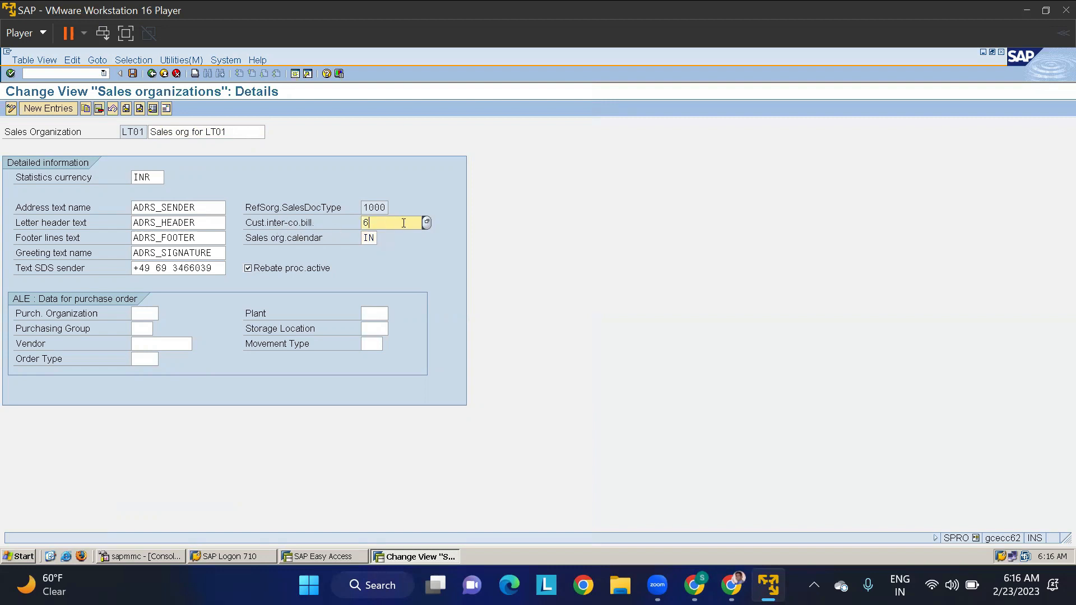
- Look up the intercompany billing customer by company code TMIN and by its customer number in the general search, and close the lookup
click(427, 222)
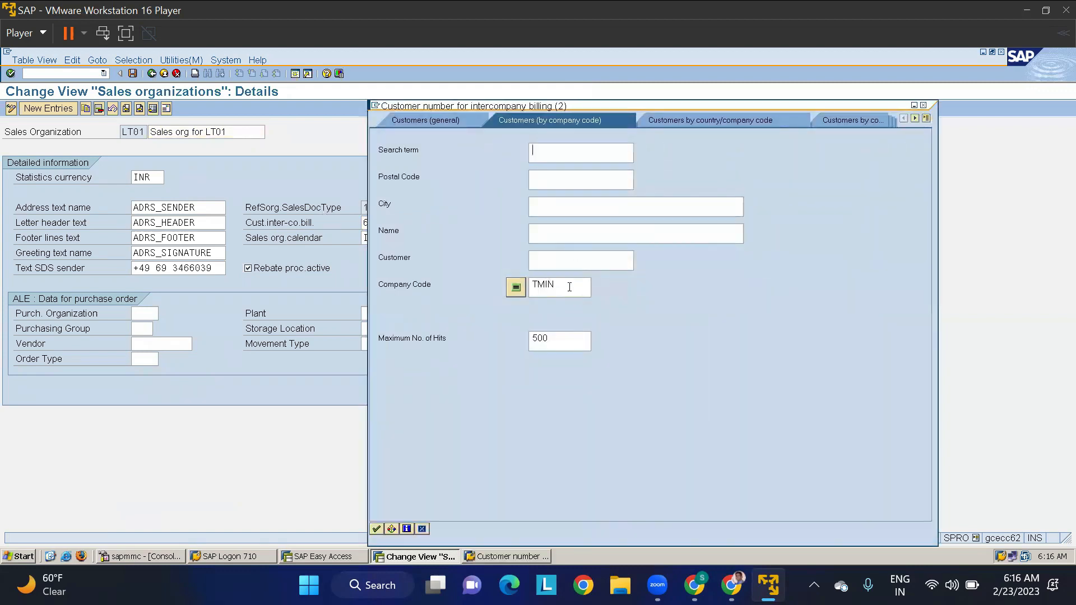
click(376, 529)
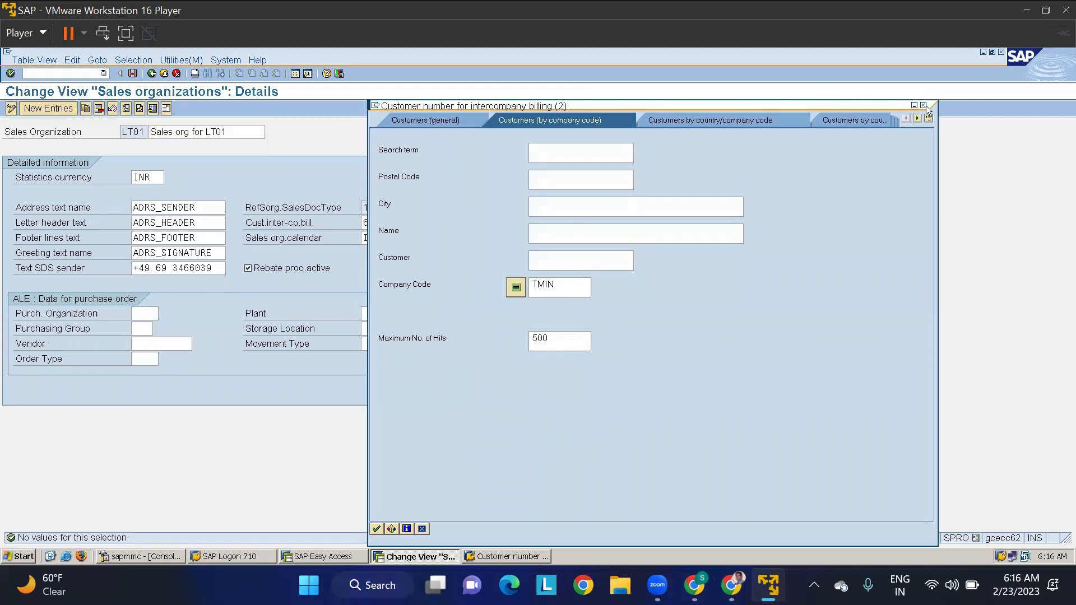
click(441, 120)
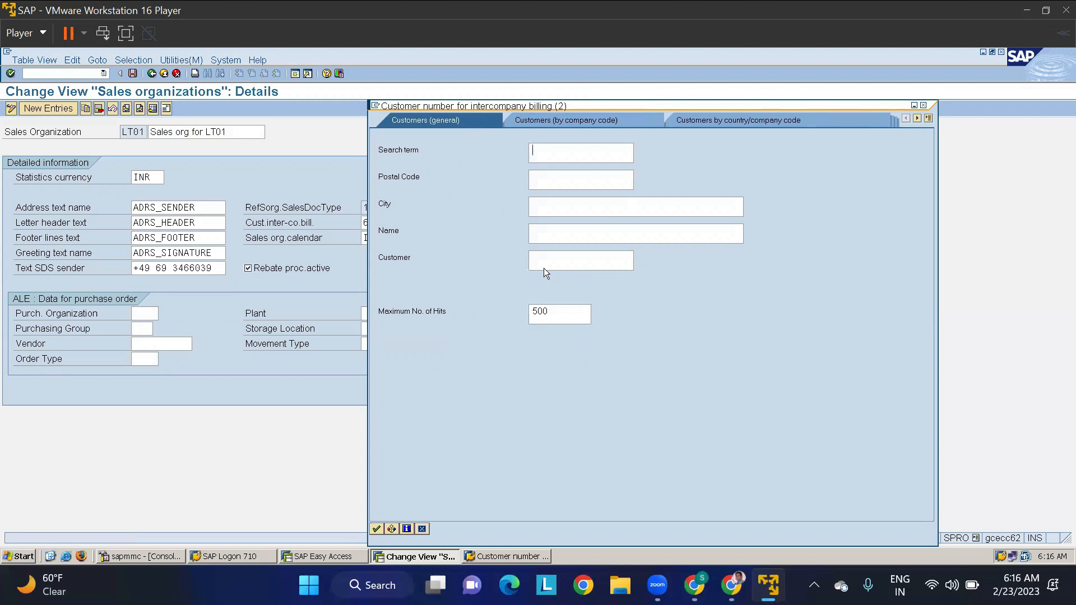
text(6)
click(375, 529)
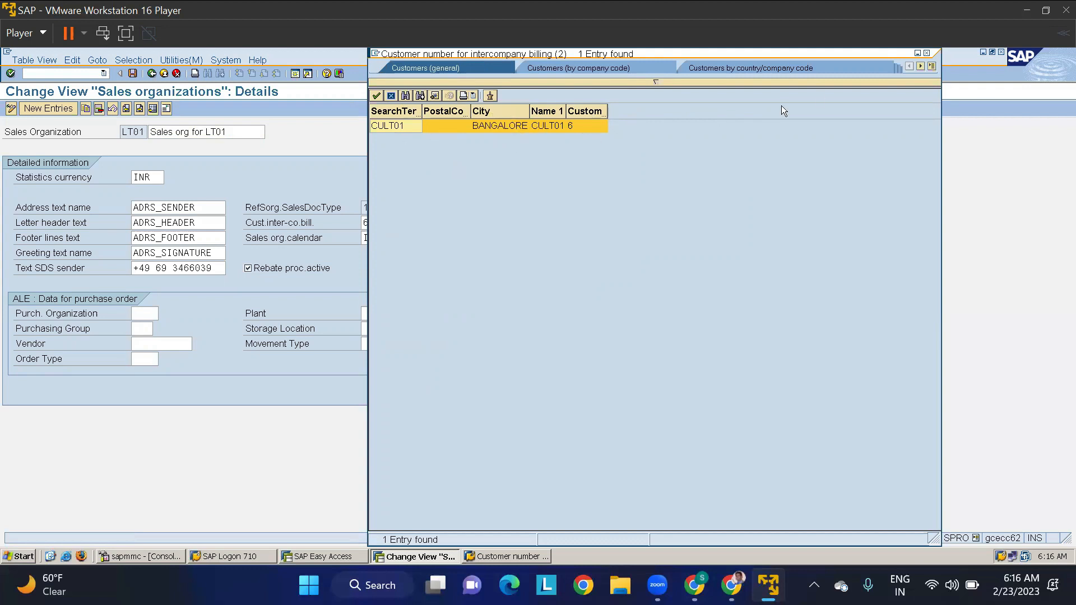
click(926, 53)
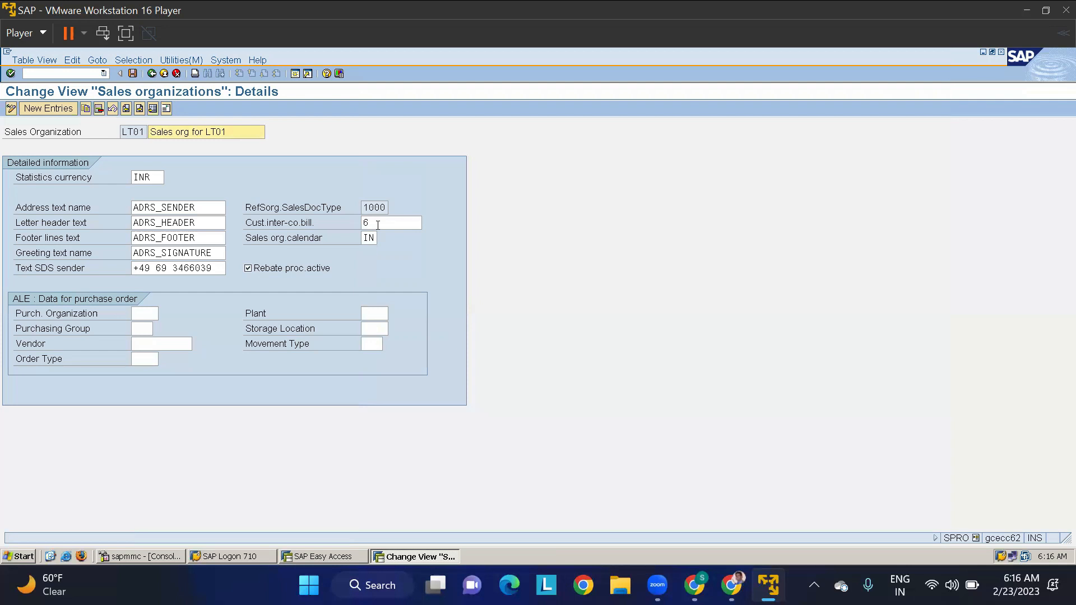
- Review LT01's reference sales document type and address text fields, and return to the sales organization activity selection
click(378, 226)
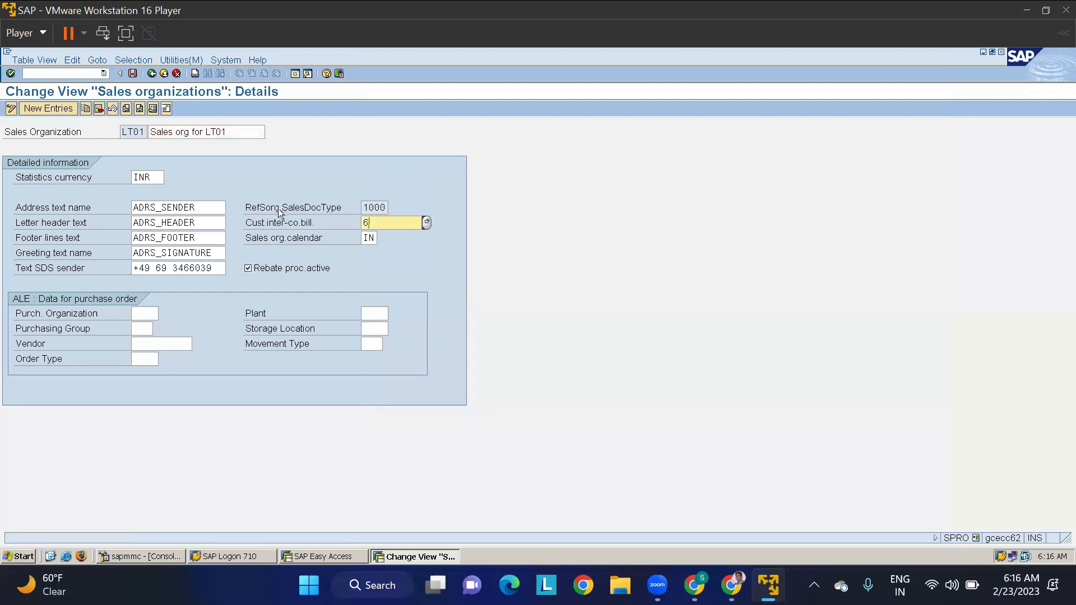
drag(384, 206, 359, 208)
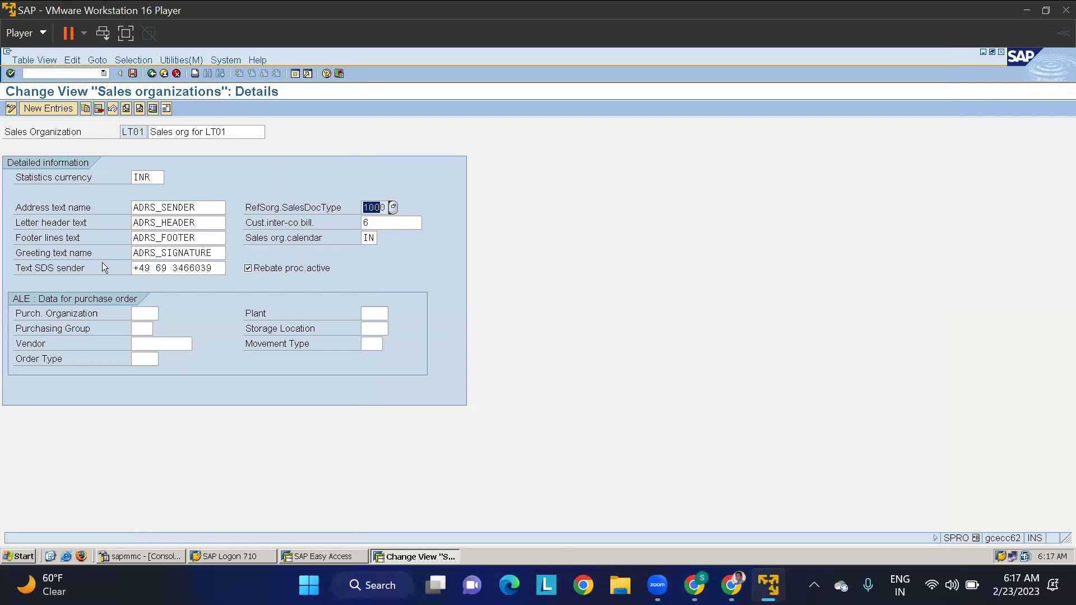
drag(206, 267, 107, 254)
click(200, 240)
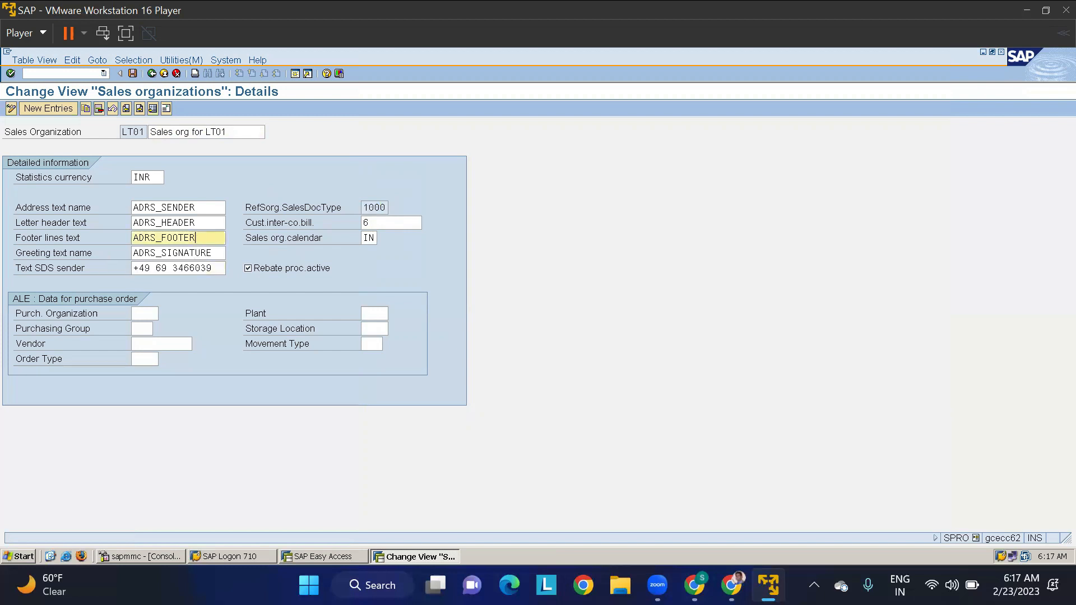
click(152, 73)
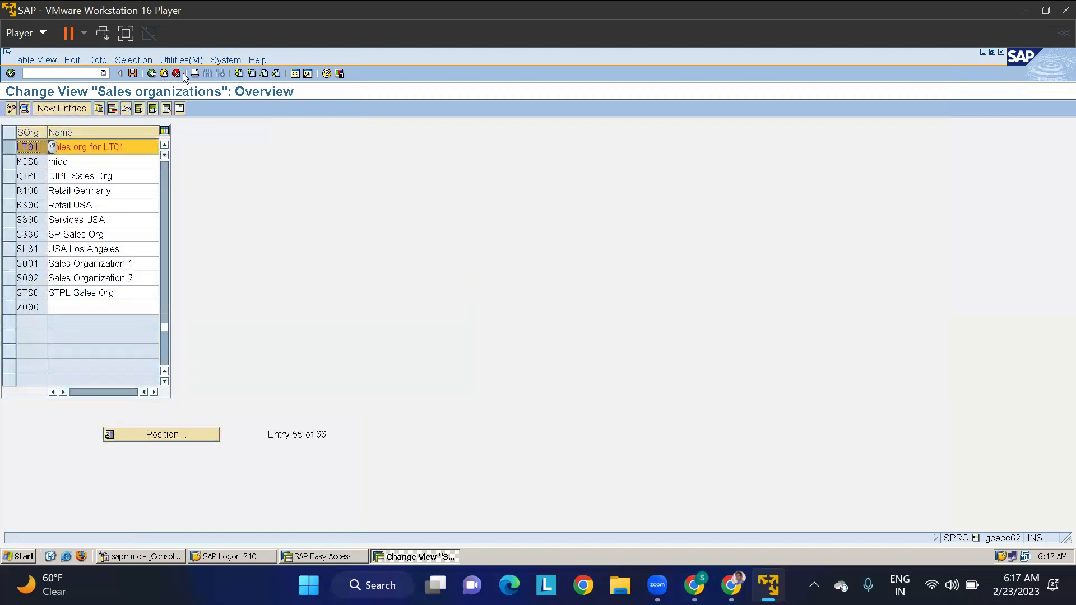
click(152, 73)
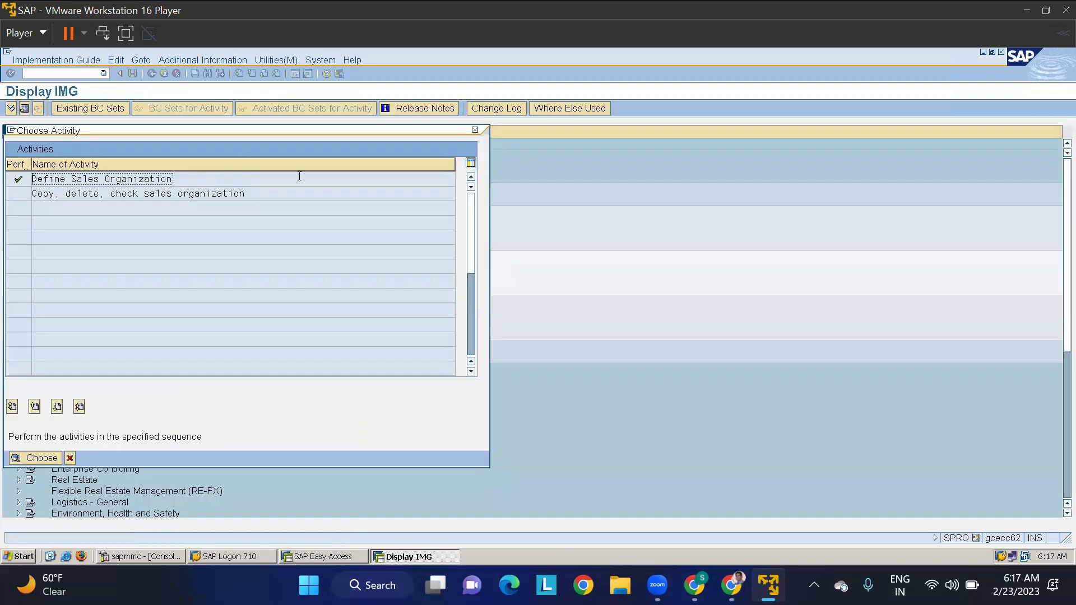
- Open the activity for copying, deleting and checking sales organizations under the Sales and Distribution definitions
click(475, 130)
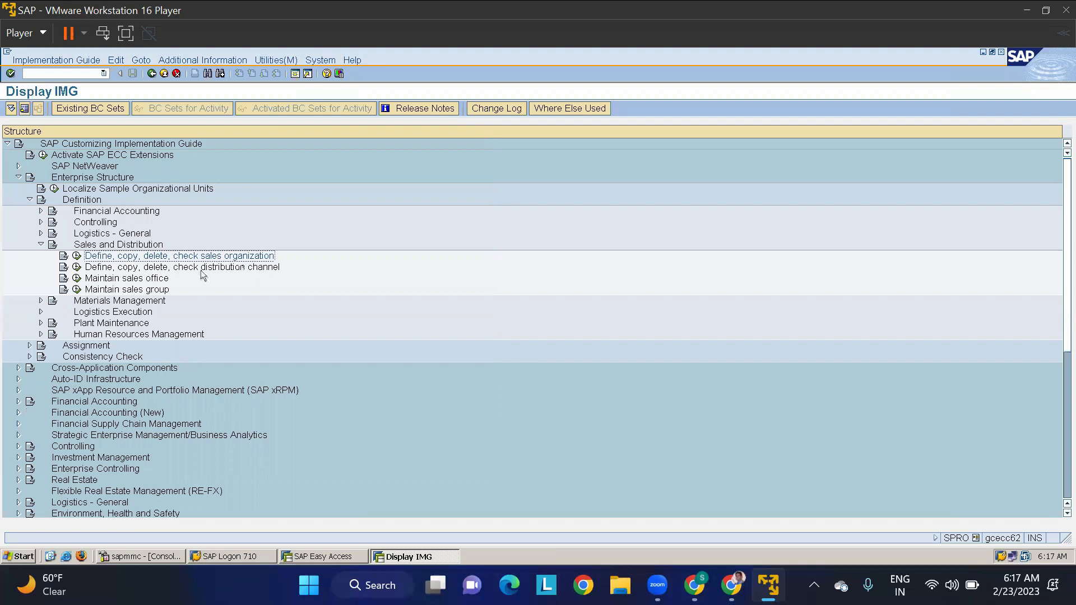
click(124, 270)
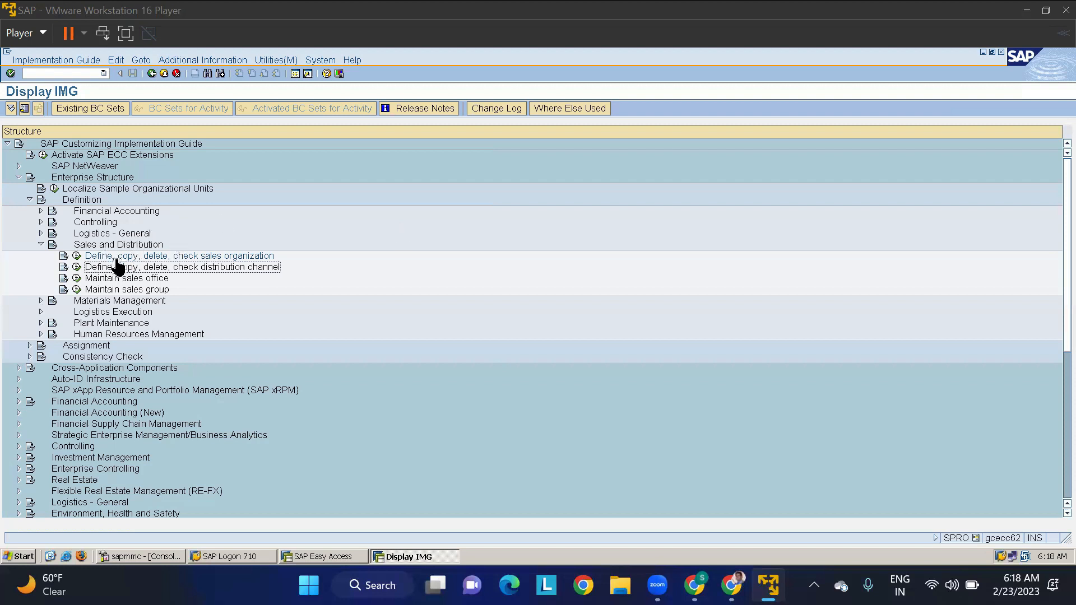
click(77, 256)
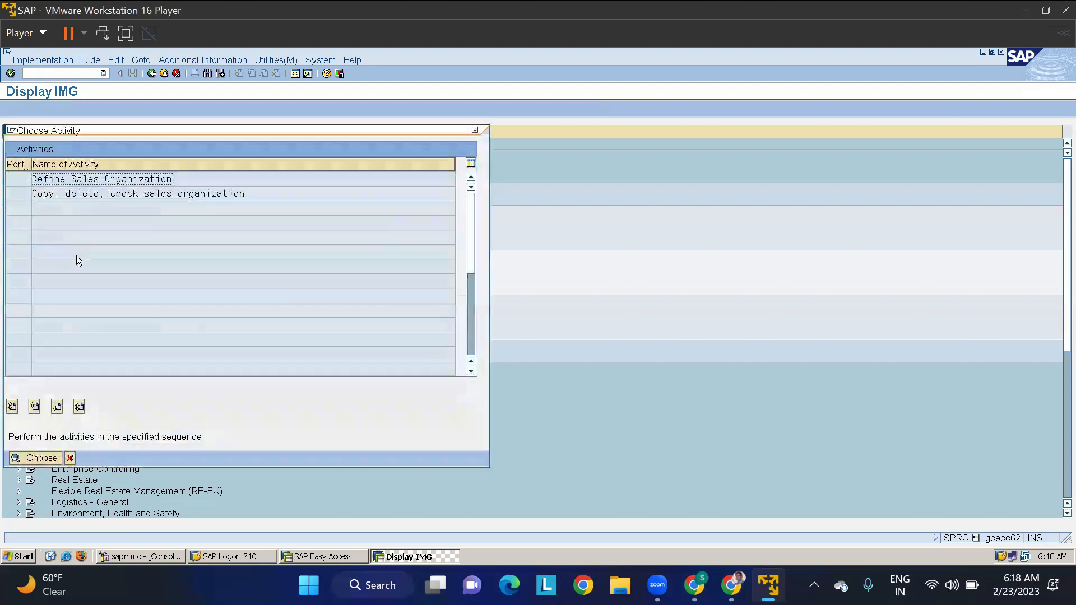
double_click(81, 194)
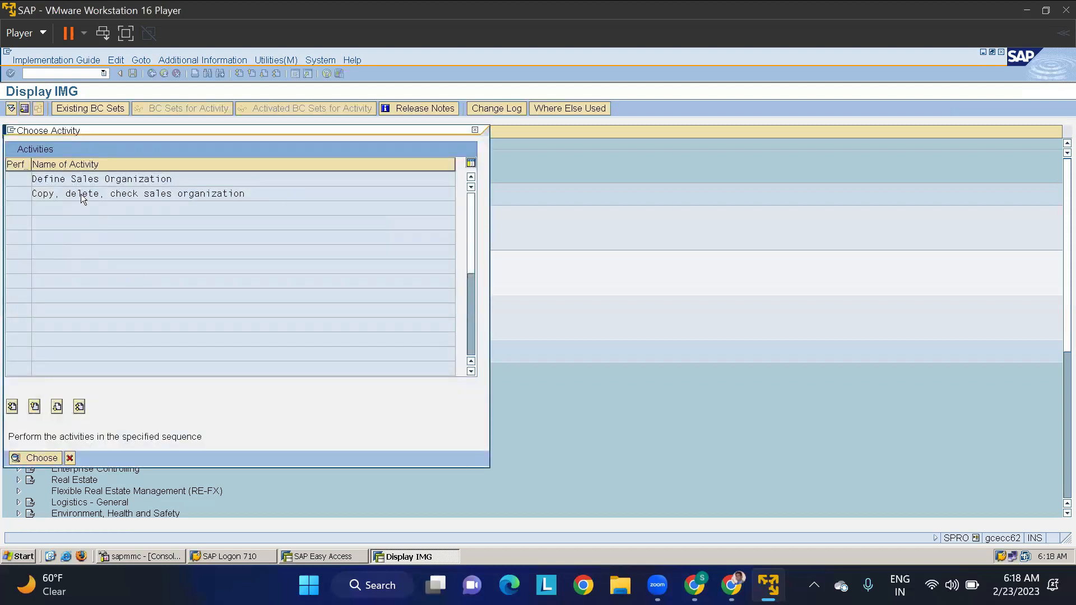
- Copy sales organization LT01 to new sales organization TMSO, recording it in the TATA PROJECT customizing request
click(25, 110)
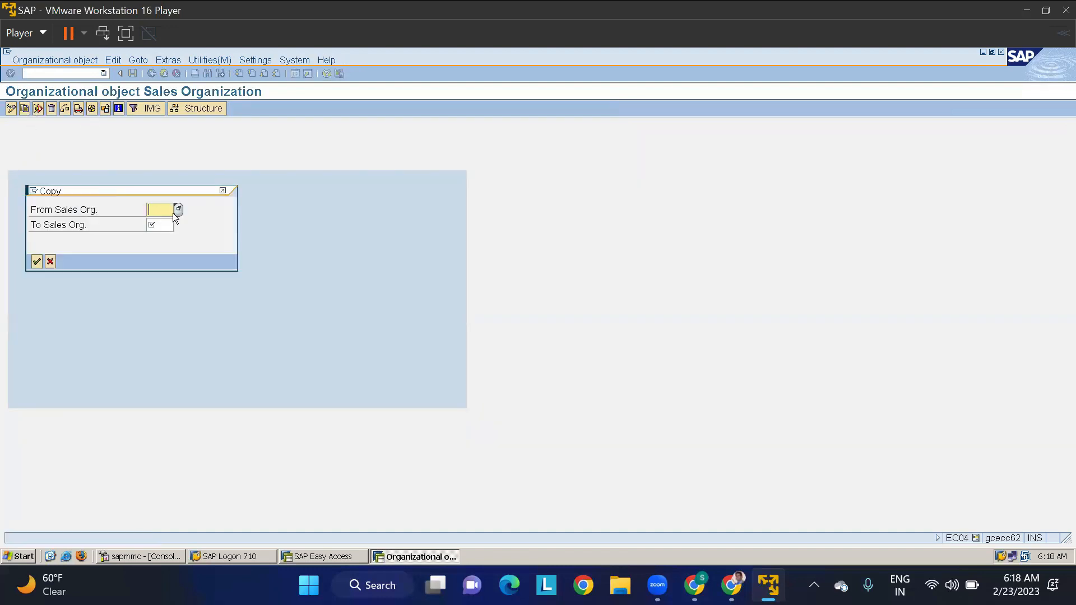
text(LT01)
key(Tab)
text(TMS)
click(37, 263)
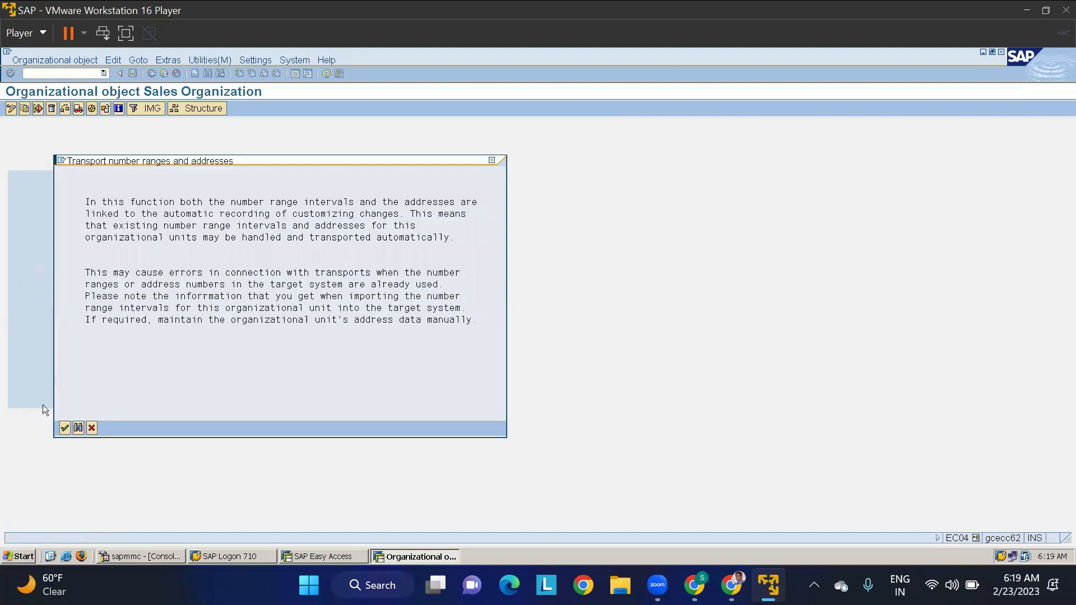
click(65, 427)
click(37, 231)
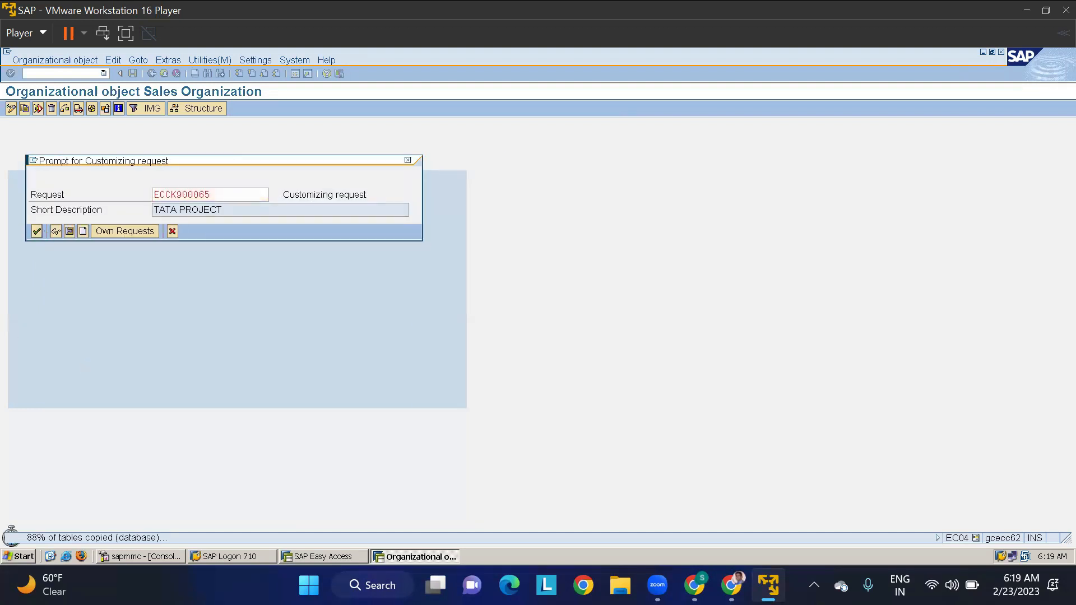
click(69, 399)
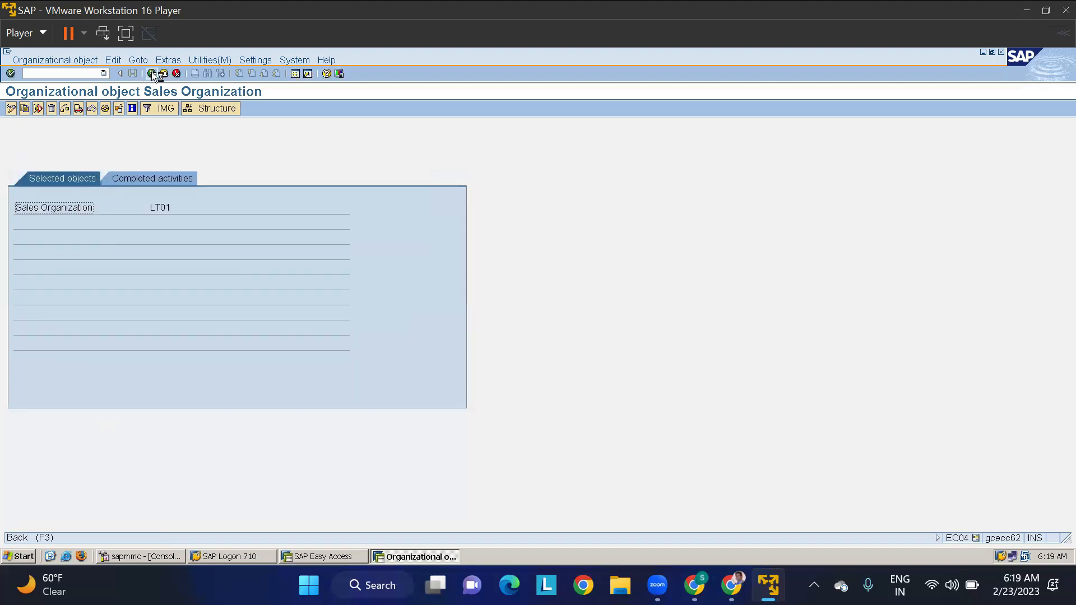
- Find sales organization TMSO in the Define Sales Organization activity and rename it "Sales org for TATA"
click(151, 73)
double_click(76, 183)
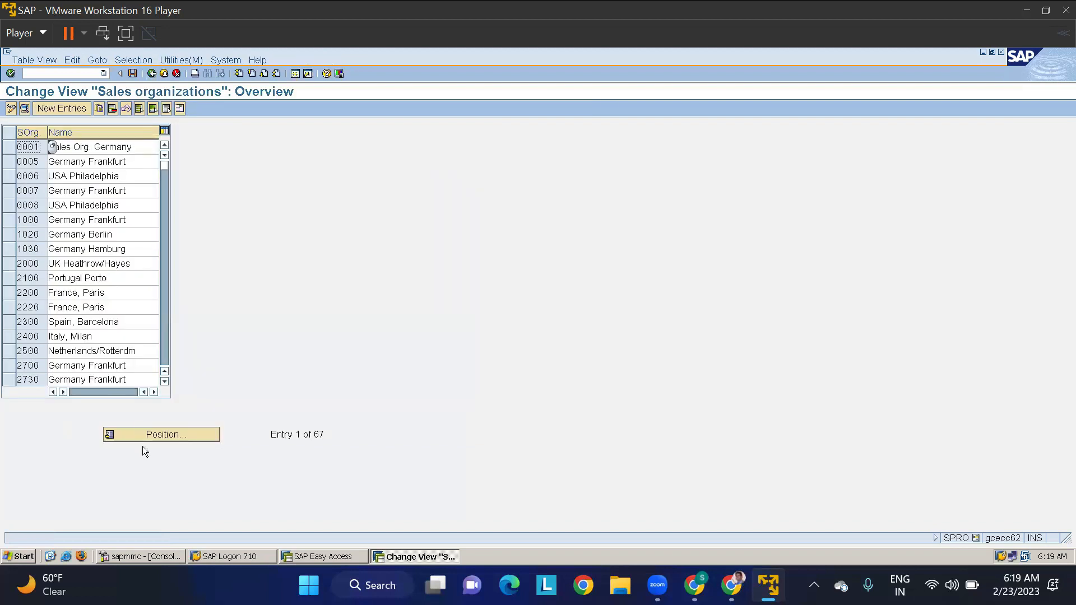
click(147, 438)
text(TMS0)
key(Return)
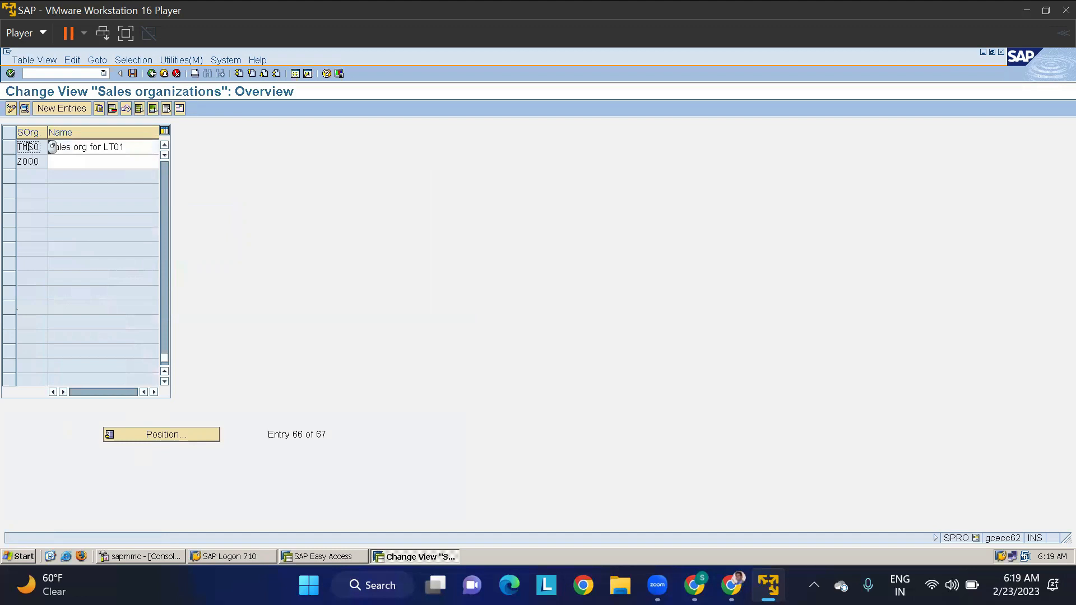
double_click(117, 147)
text(TATA)
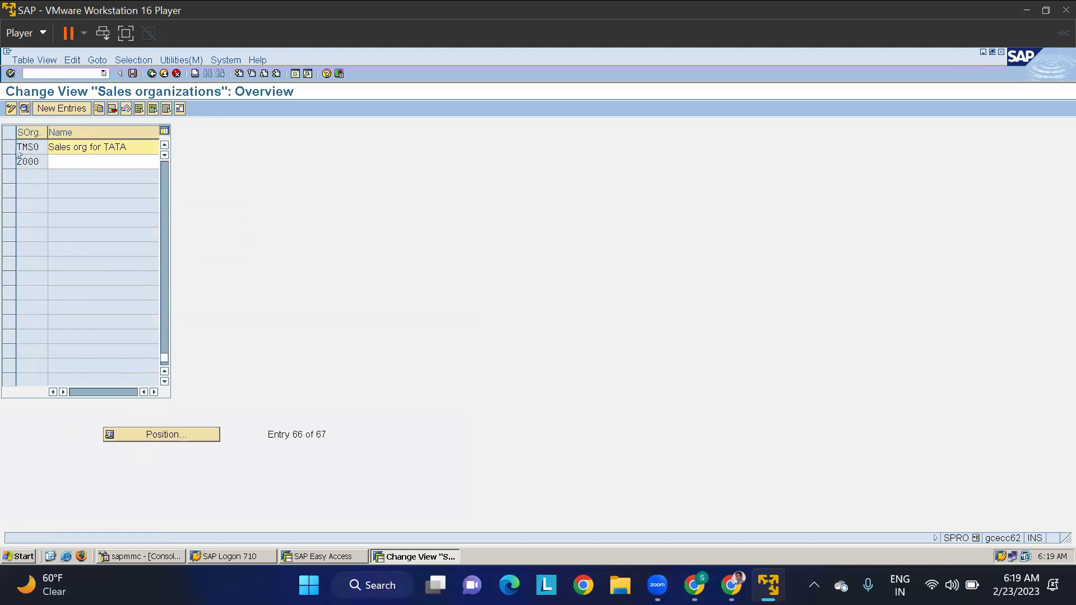
- Change the name in sales organization TMSO's address data to "sales org for TMSO"
click(10, 148)
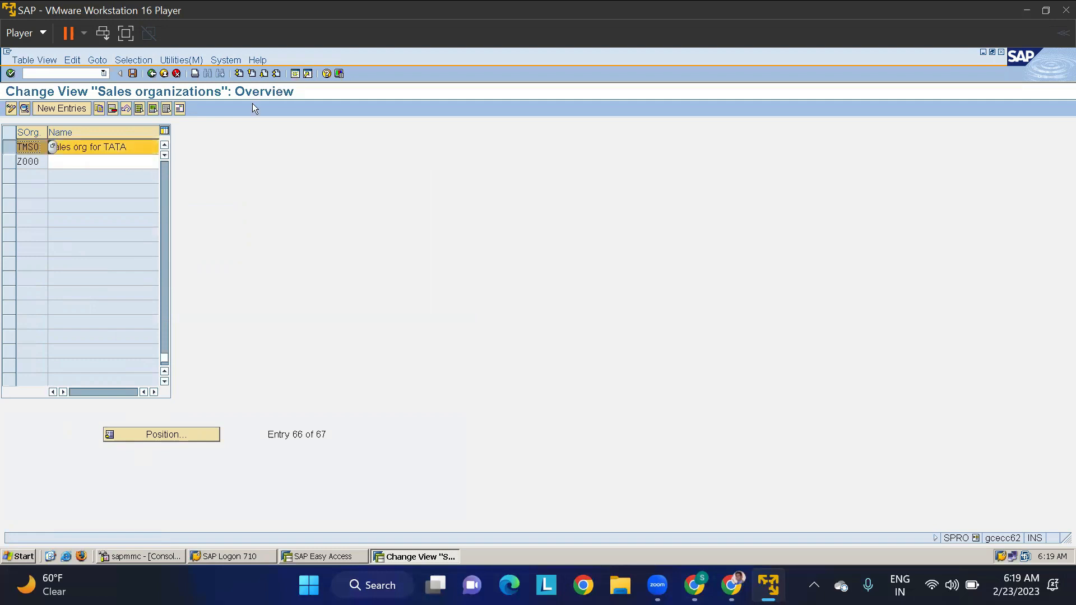
click(180, 109)
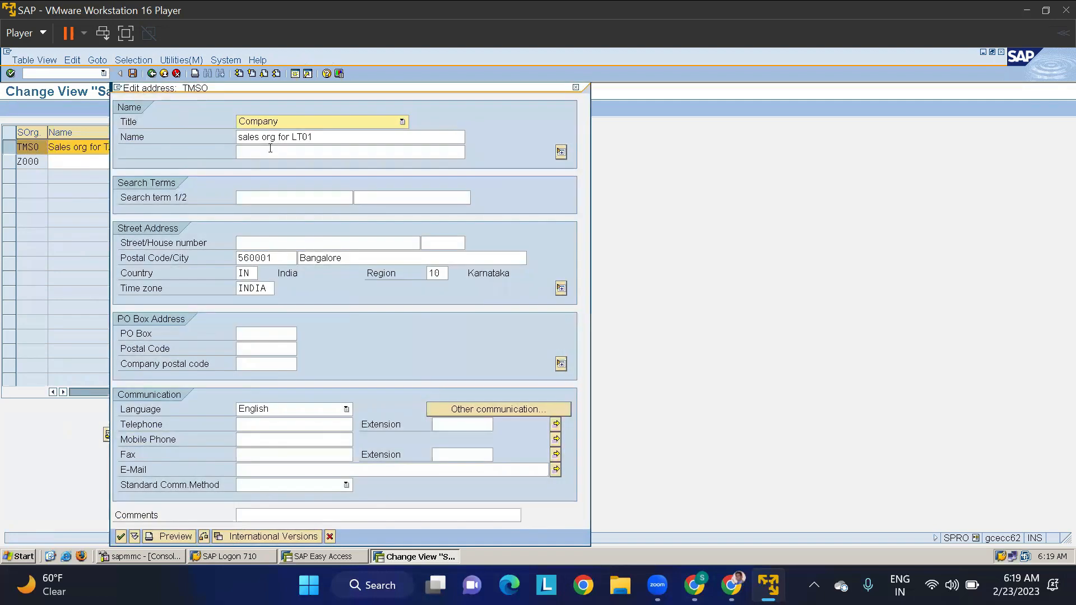
click(317, 141)
key(BackSpace)
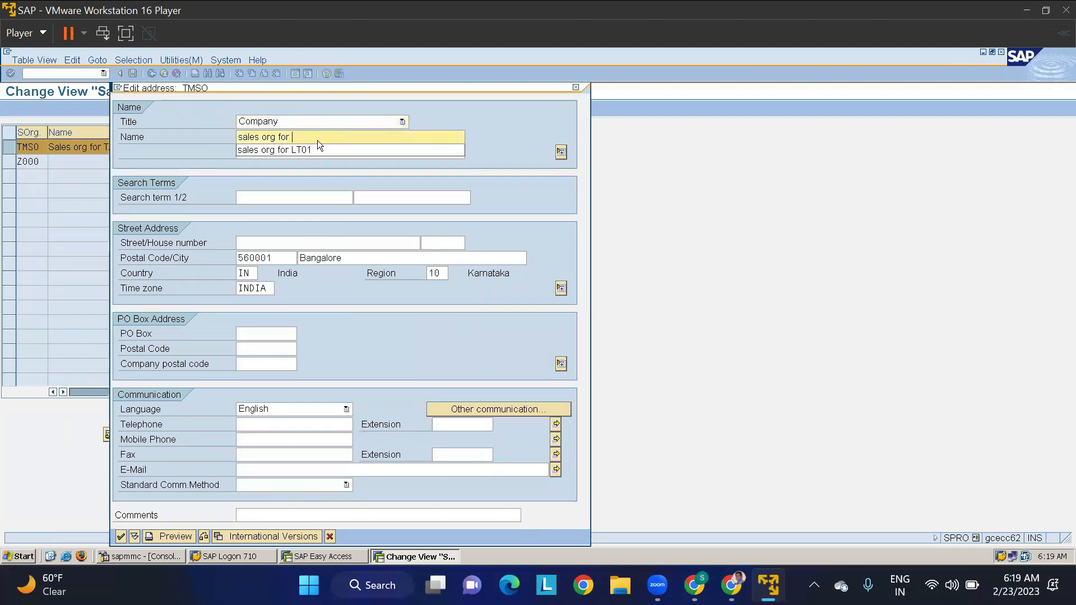
text(TMSO)
key(Return)
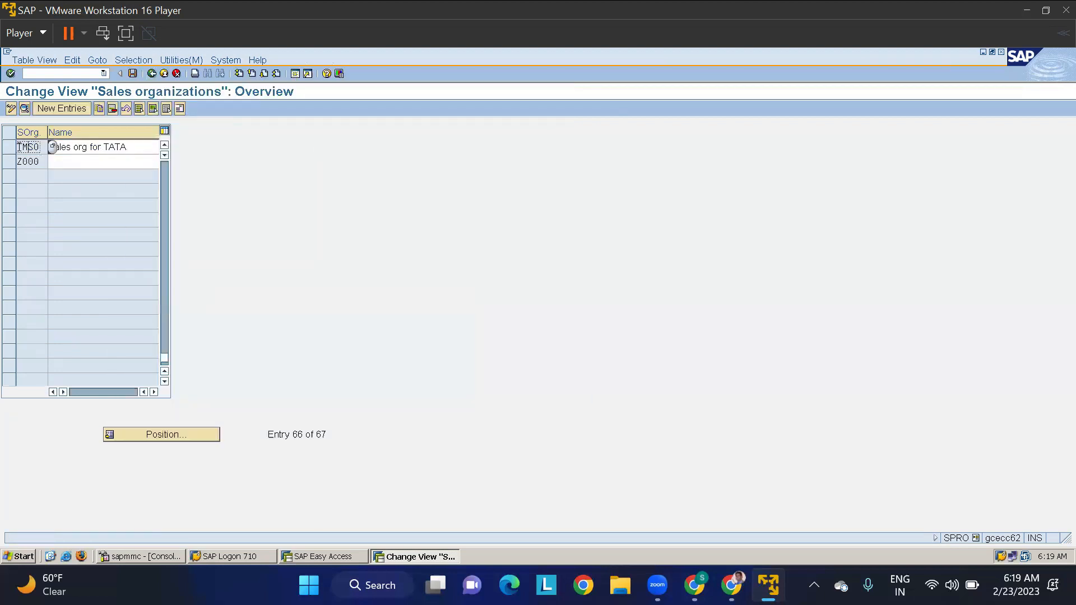
- Clear the intercompany billing customer in TMSO's details, save the sales organization and return to the IMG structure
double_click(26, 147)
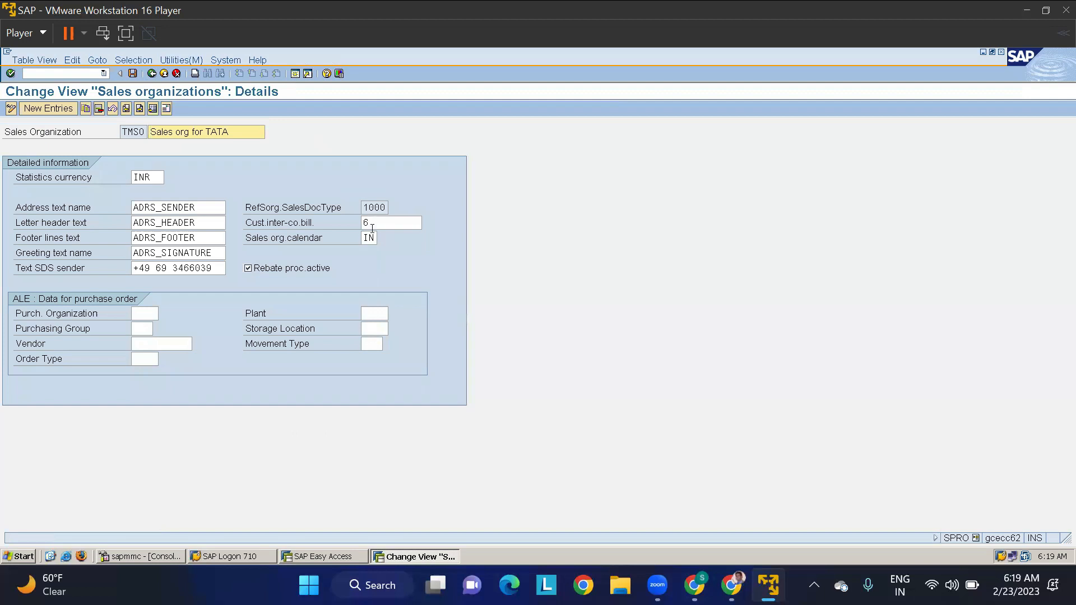
click(373, 224)
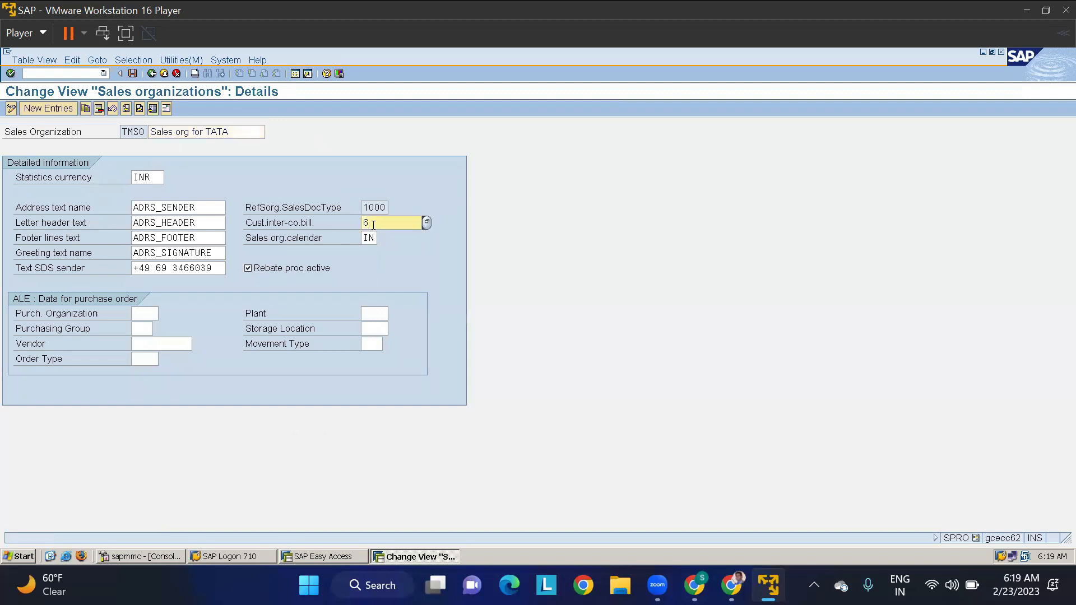
key(BackSpace)
key(Return)
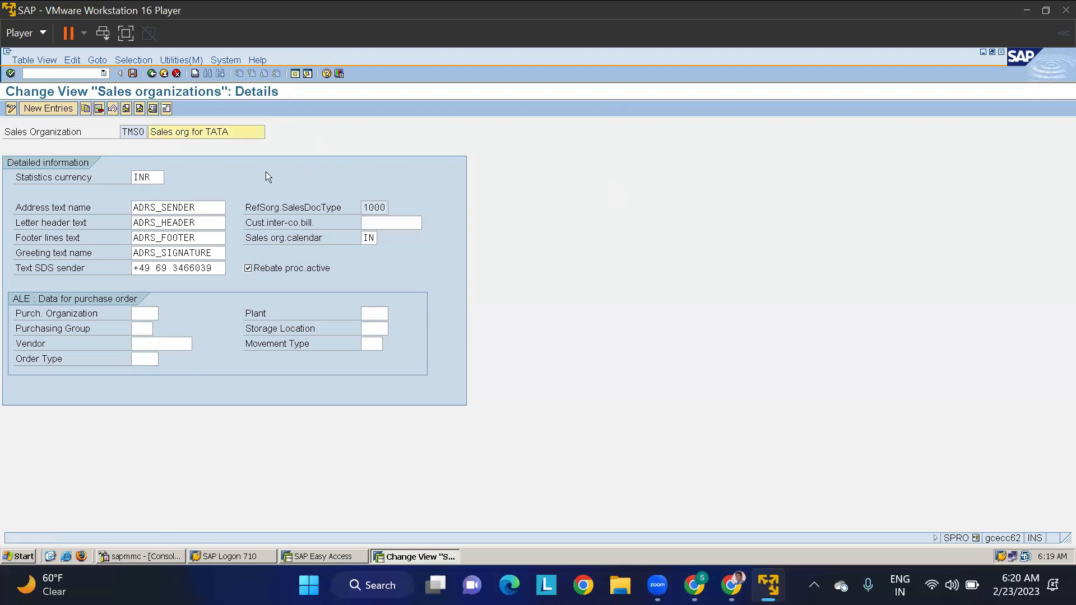
click(132, 72)
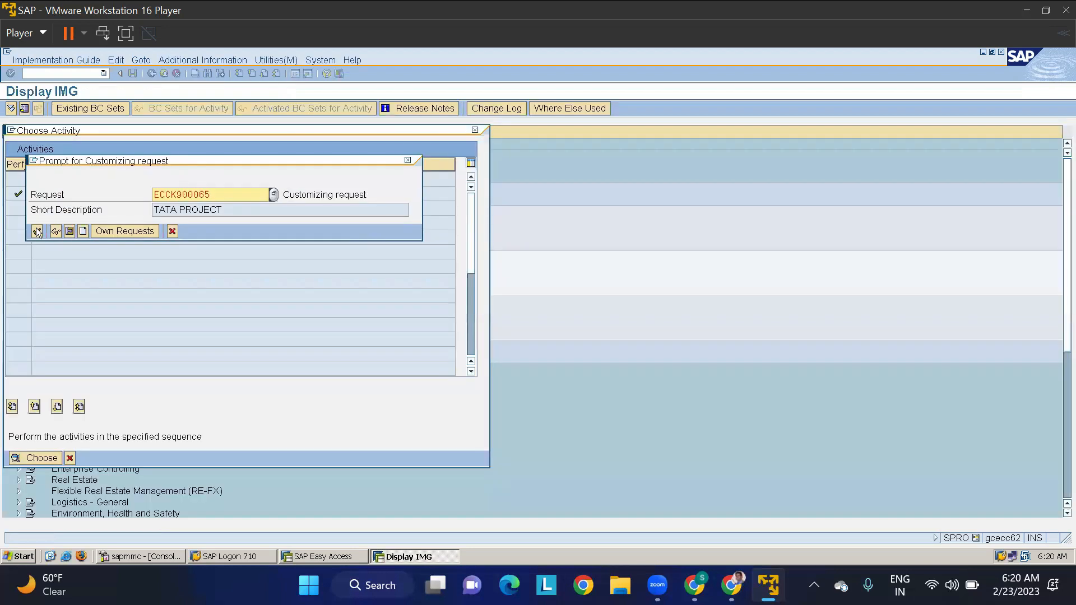
click(37, 232)
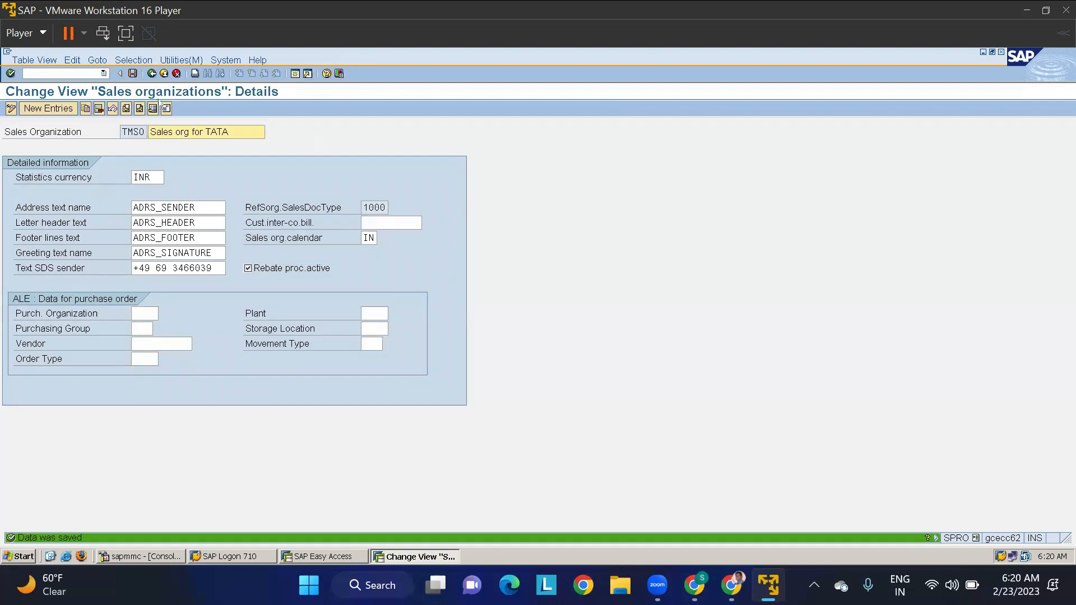
click(151, 74)
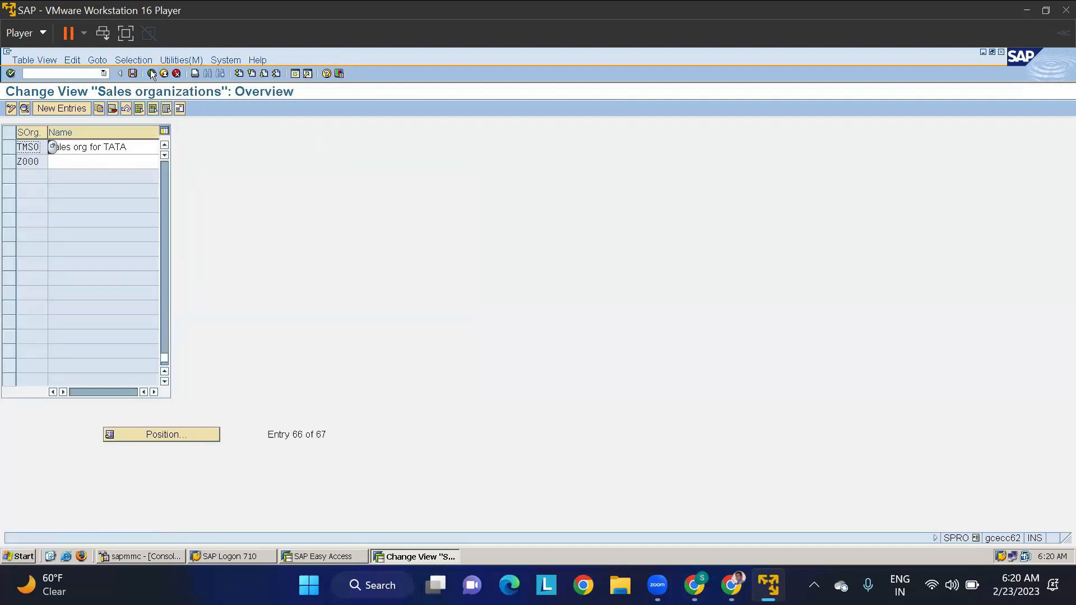
click(151, 73)
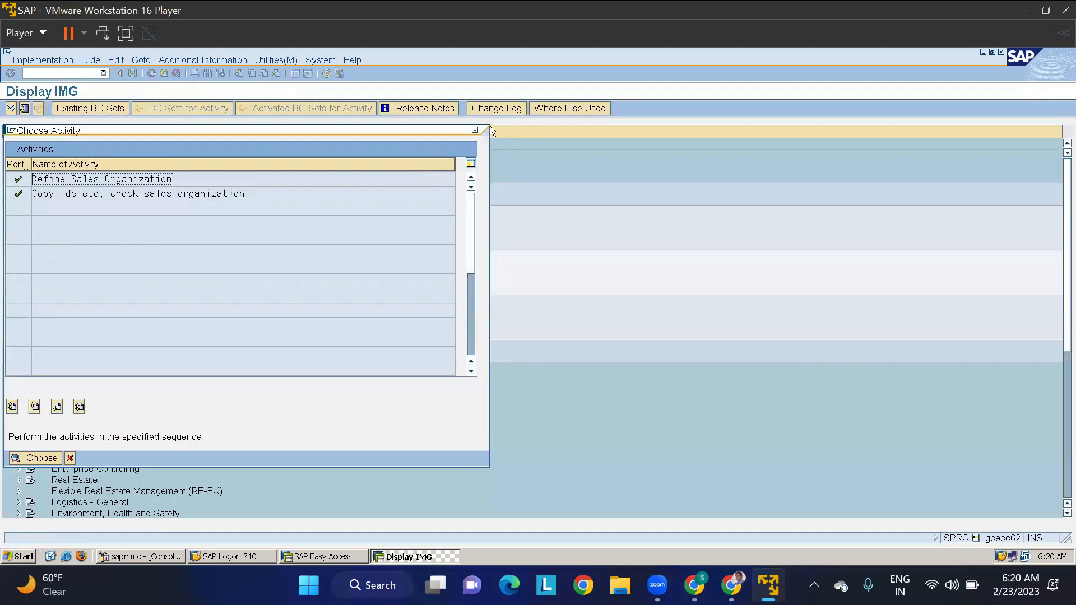
click(475, 130)
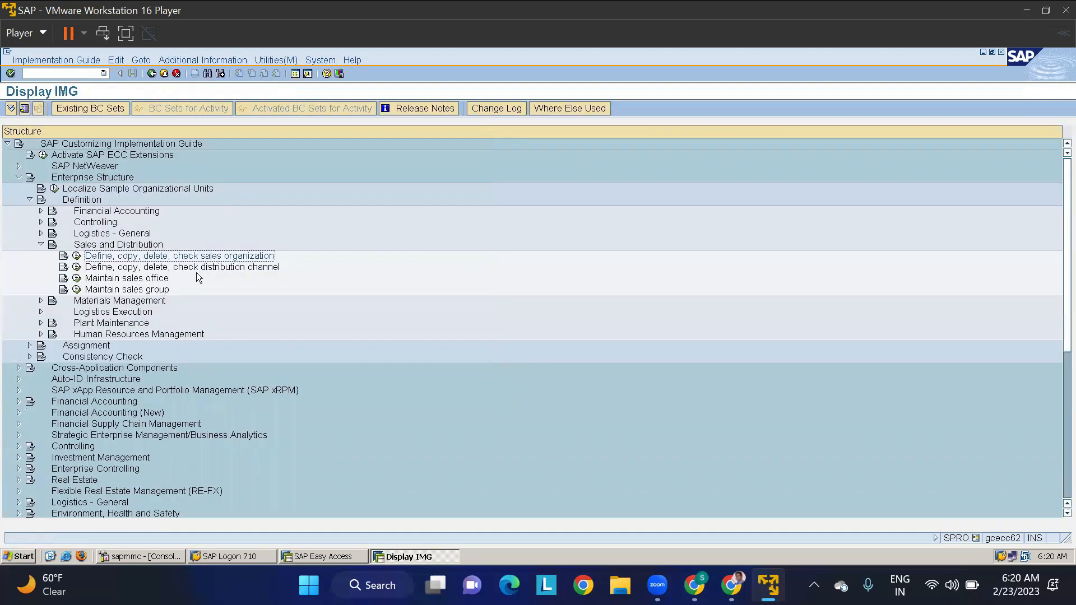
- Review distribution channel 10 in the distribution channel definition and return to the IMG structure
click(77, 267)
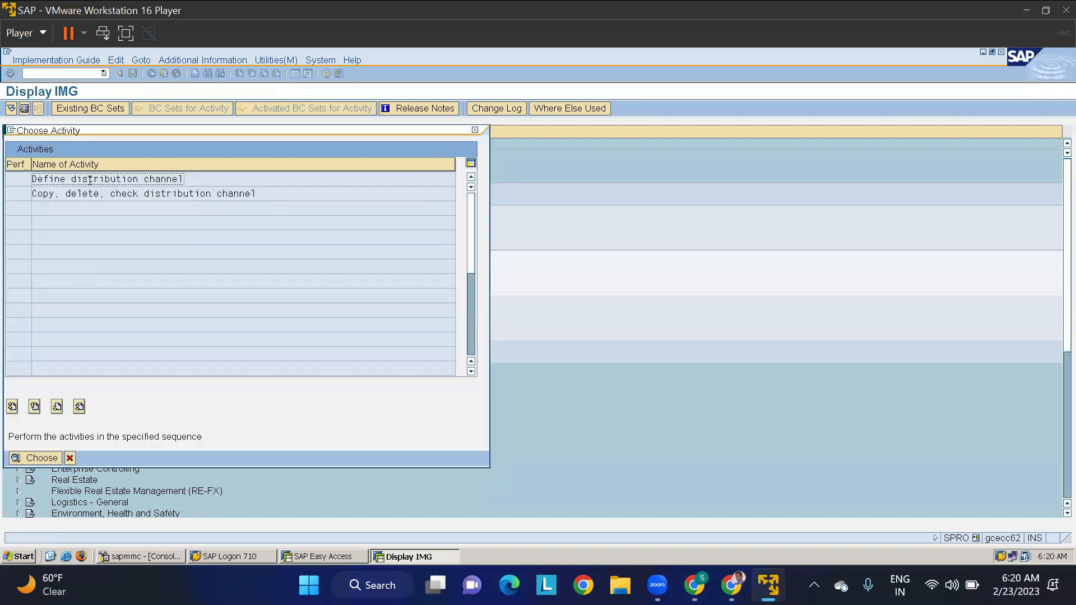
double_click(91, 181)
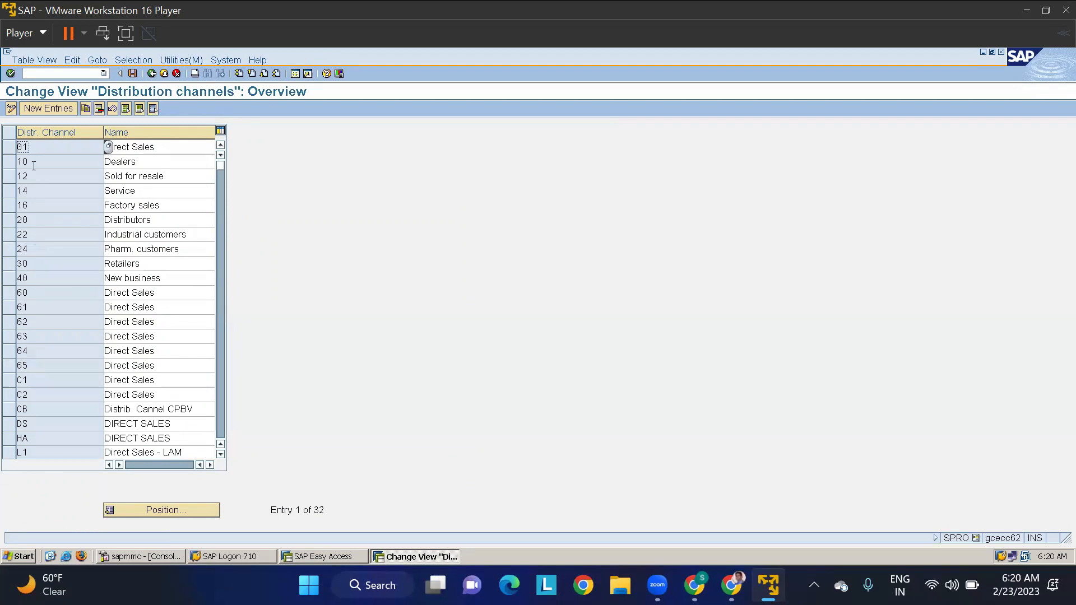
double_click(21, 161)
click(151, 74)
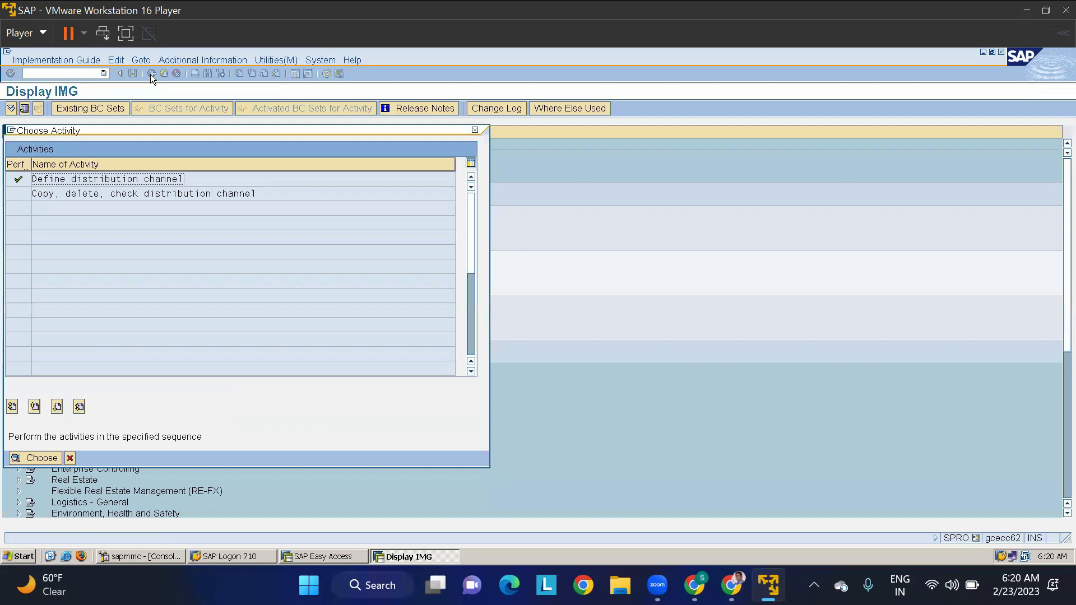
click(477, 129)
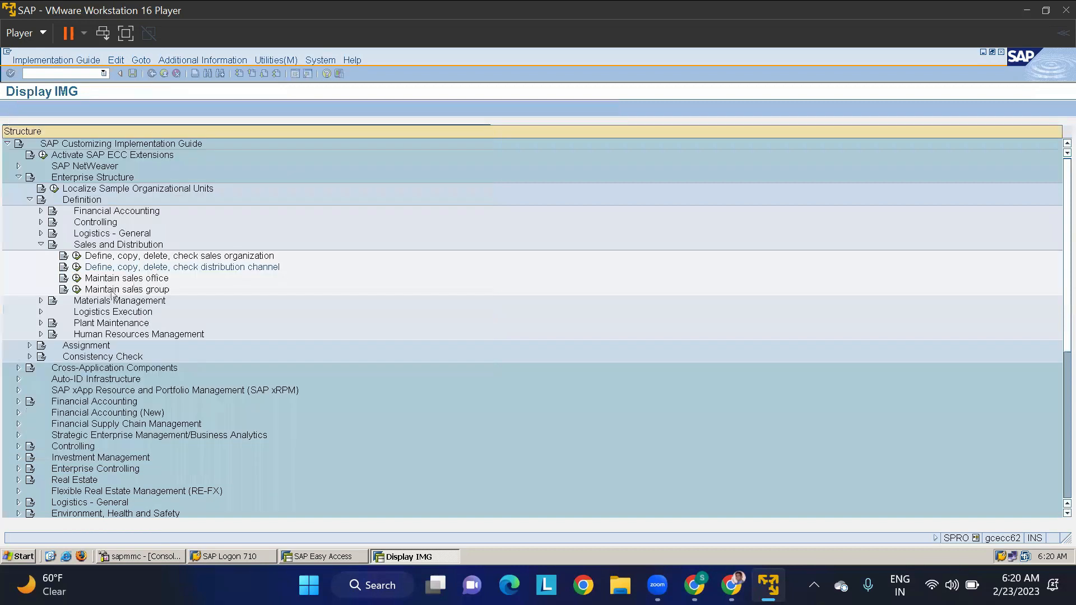
- Open the activity for copying, deleting and checking shipping points under the Logistics Execution definitions
click(41, 244)
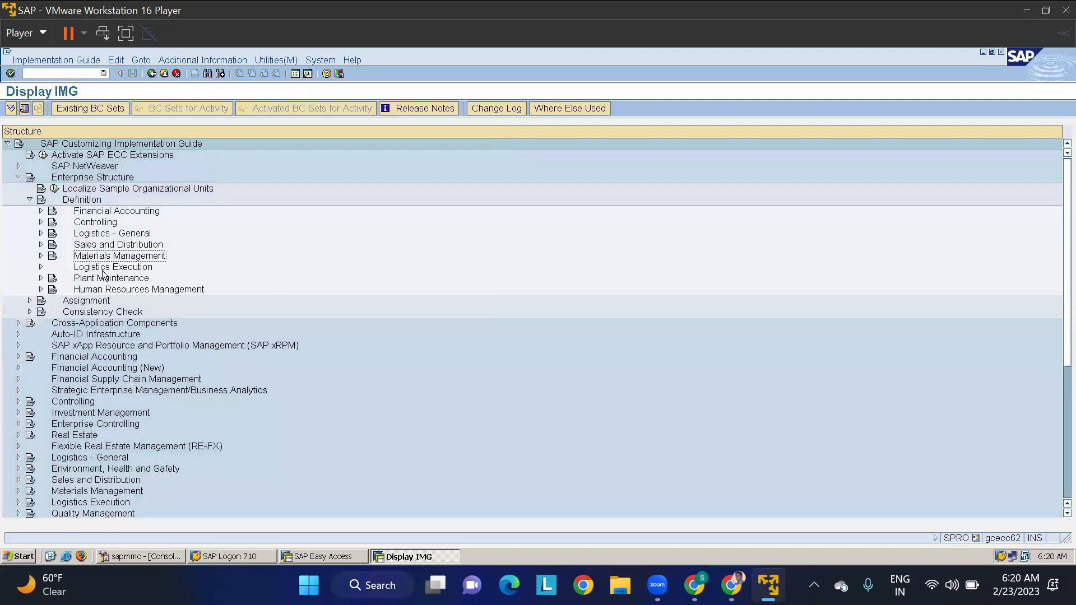
click(41, 268)
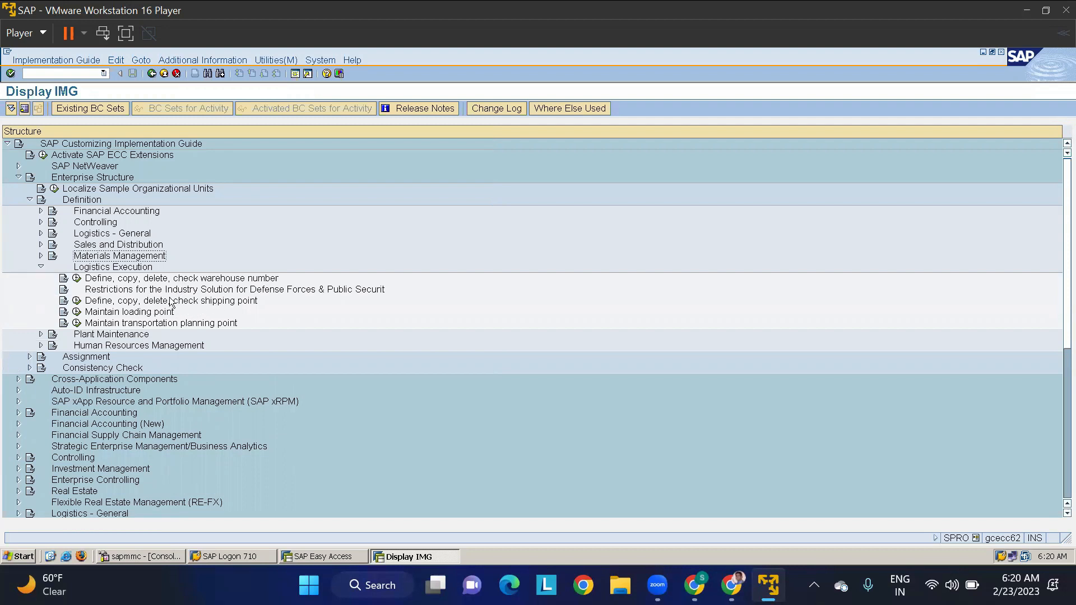
click(76, 301)
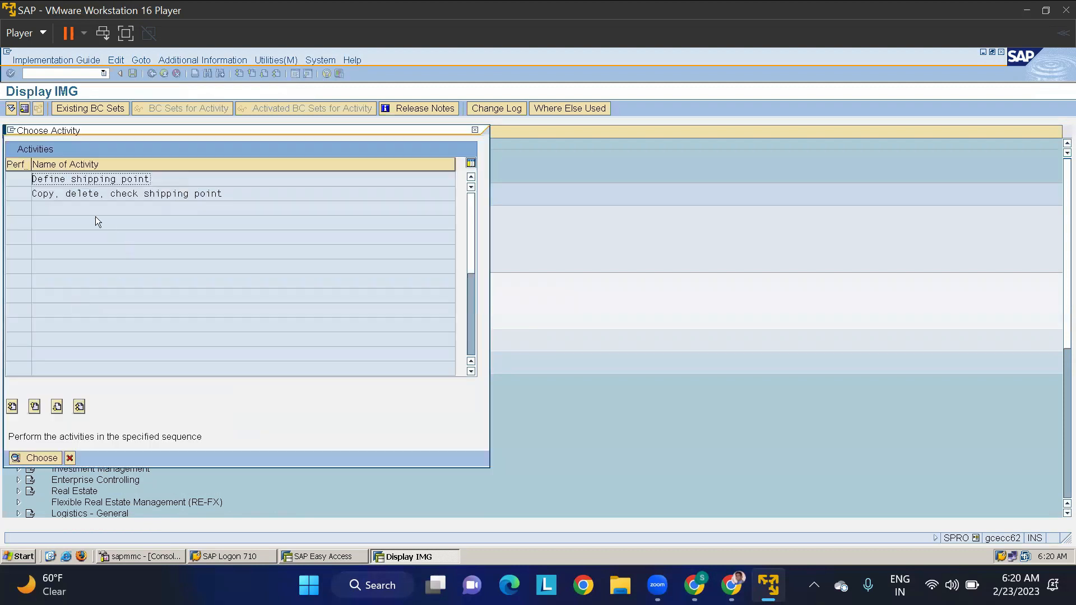
double_click(93, 195)
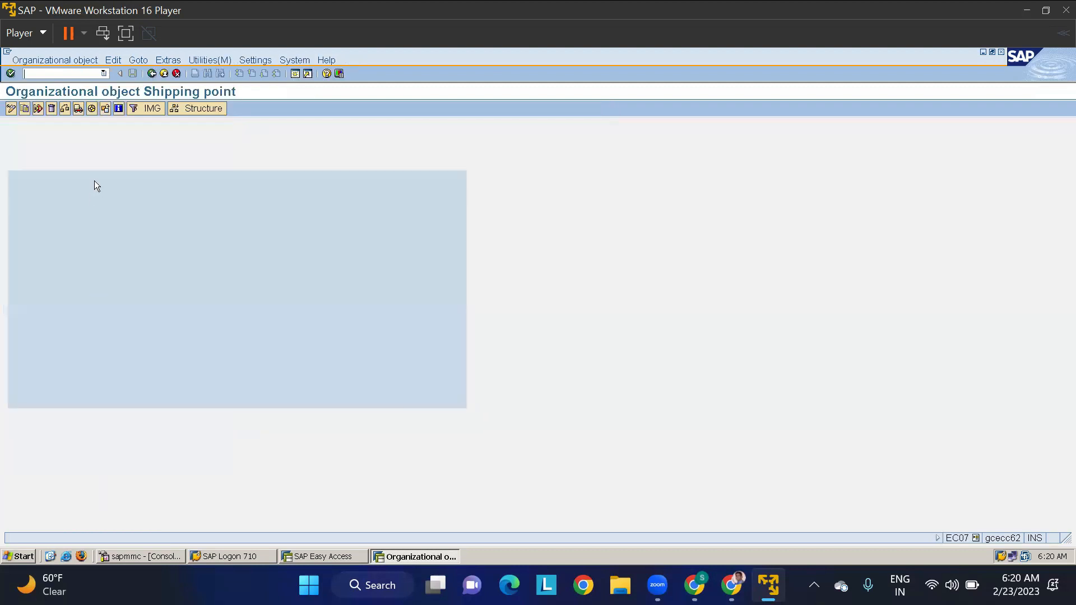
- Copy shipping point LT01 to TMSP, record it in the TATA PROJECT customizing request and return to the activity choices
click(24, 110)
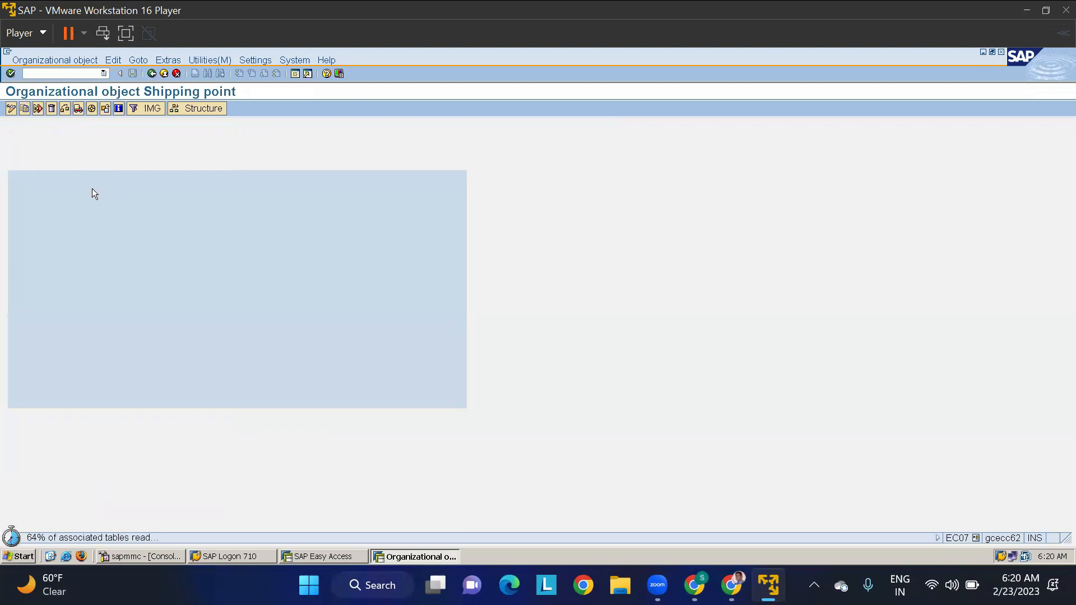
text(LT01)
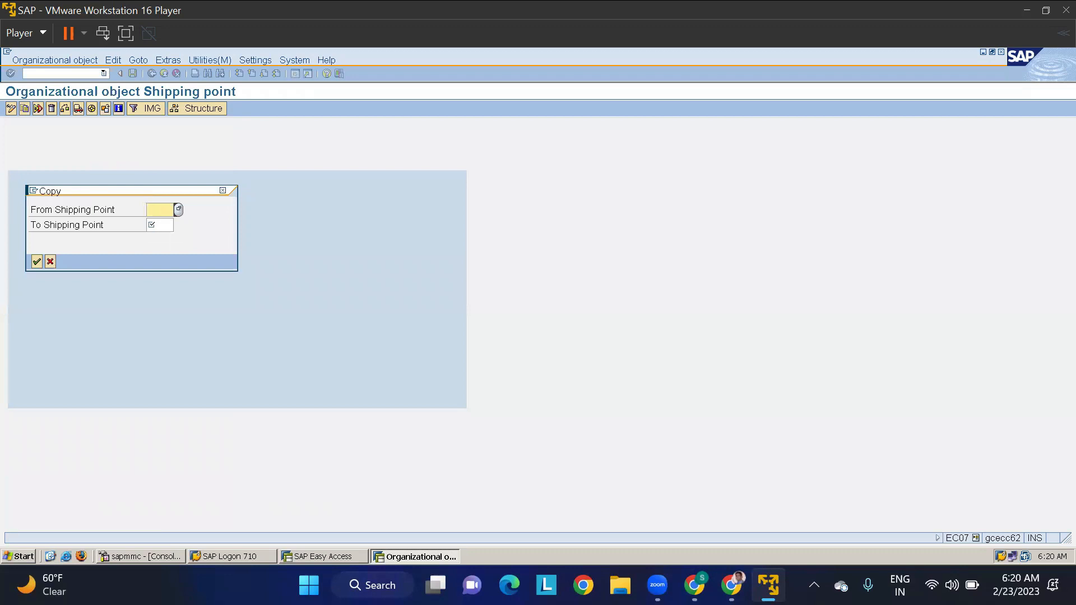
key(Tab)
text(TMSP)
click(36, 261)
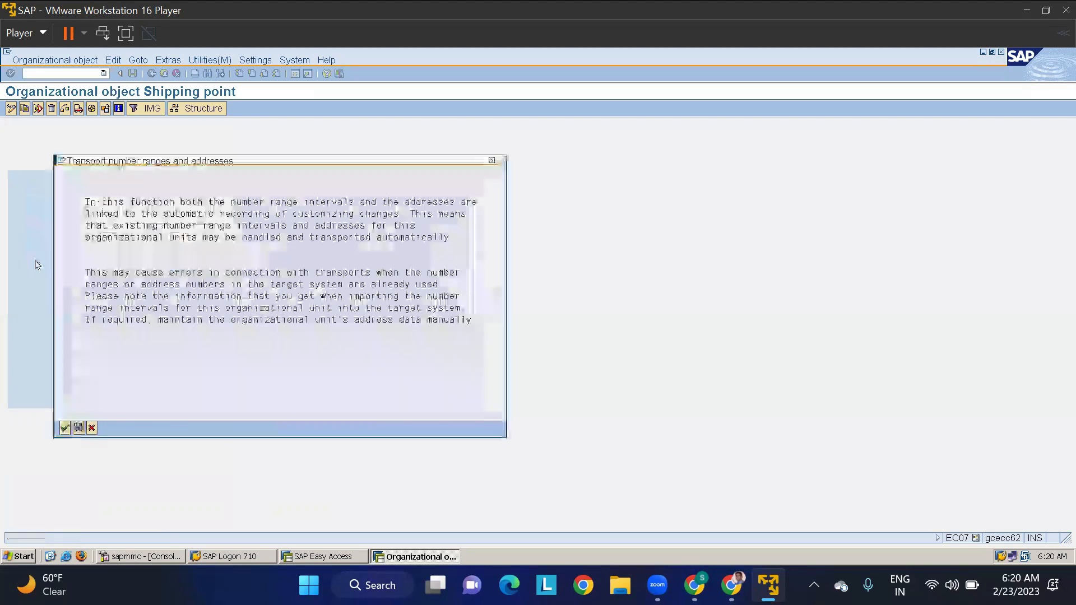
click(65, 428)
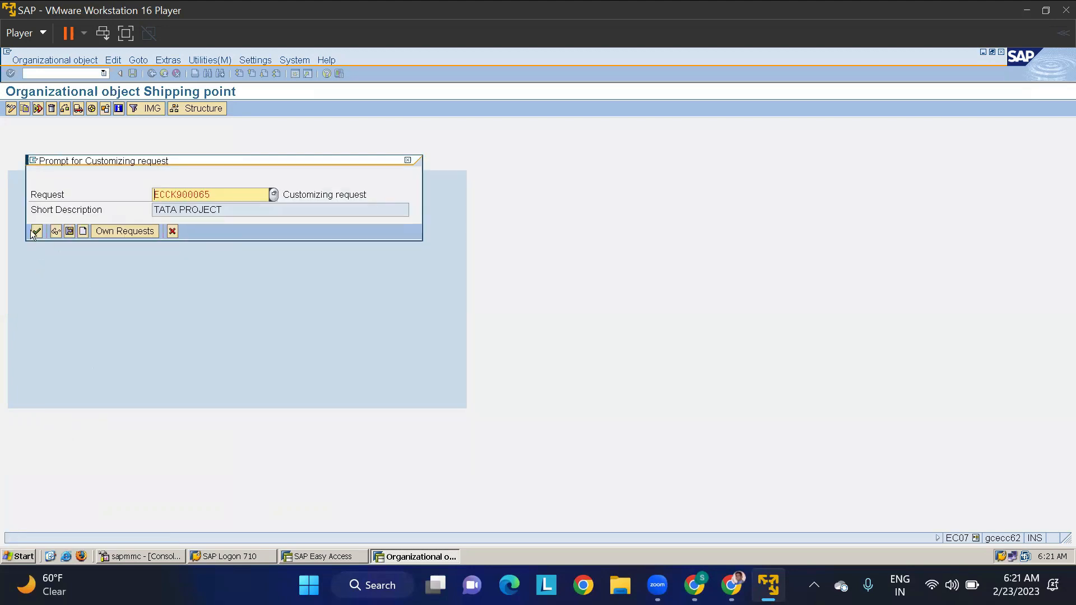
click(36, 232)
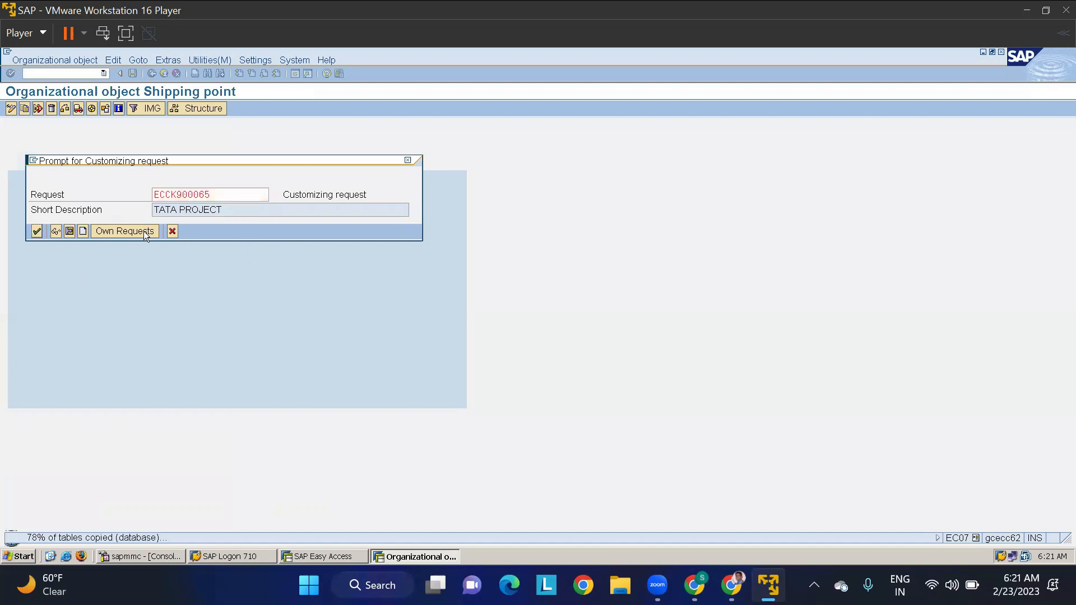
click(70, 398)
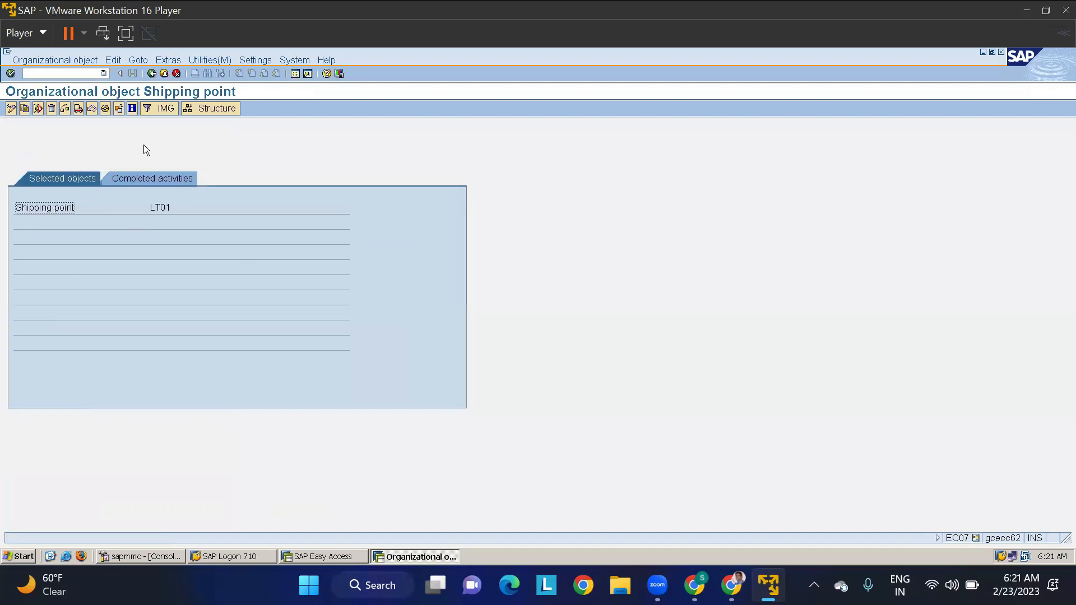
click(151, 73)
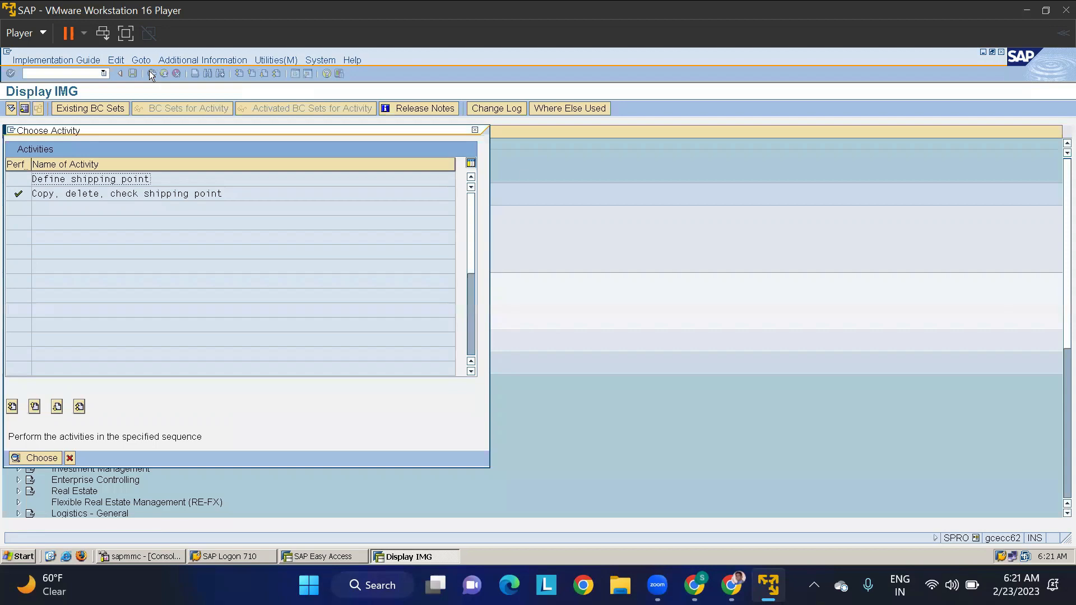
- In the shipping point definitions, locate TMSP and change its description to "Shipping Point TATA"
double_click(130, 179)
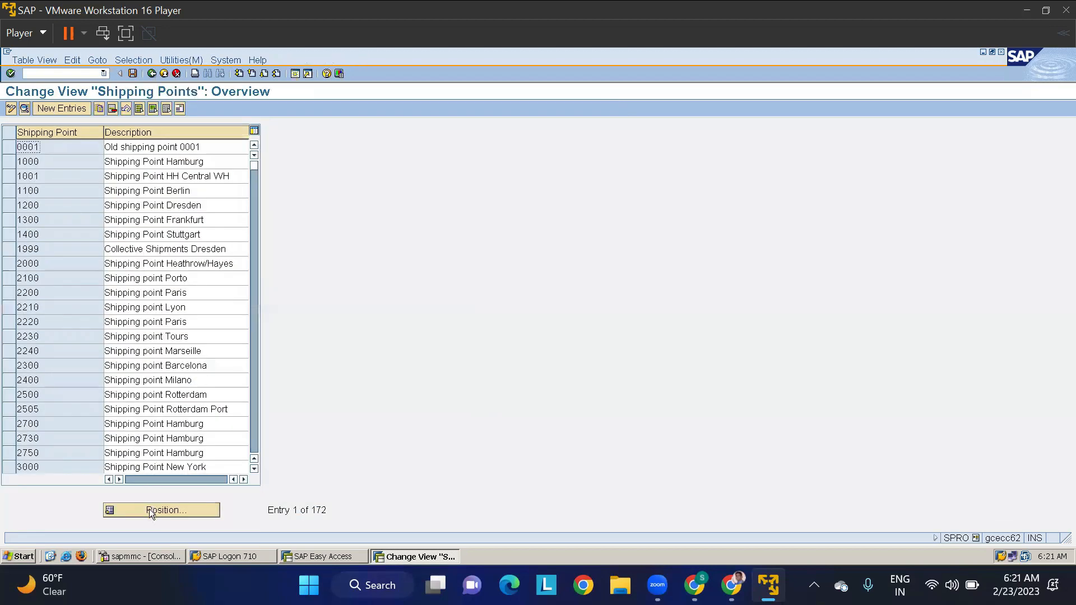
click(151, 509)
text(TMSP)
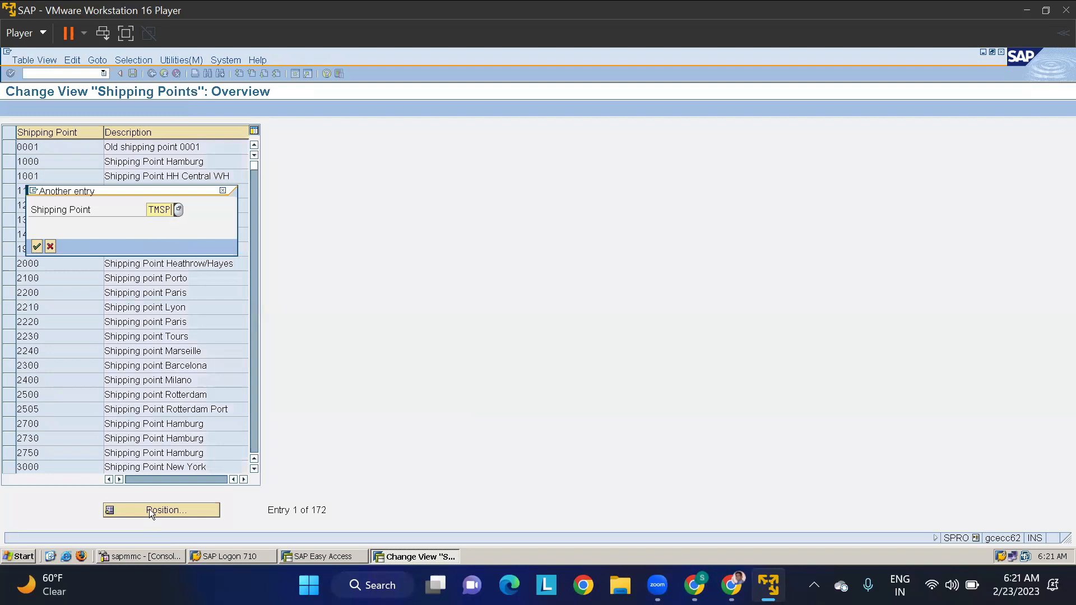
key(Return)
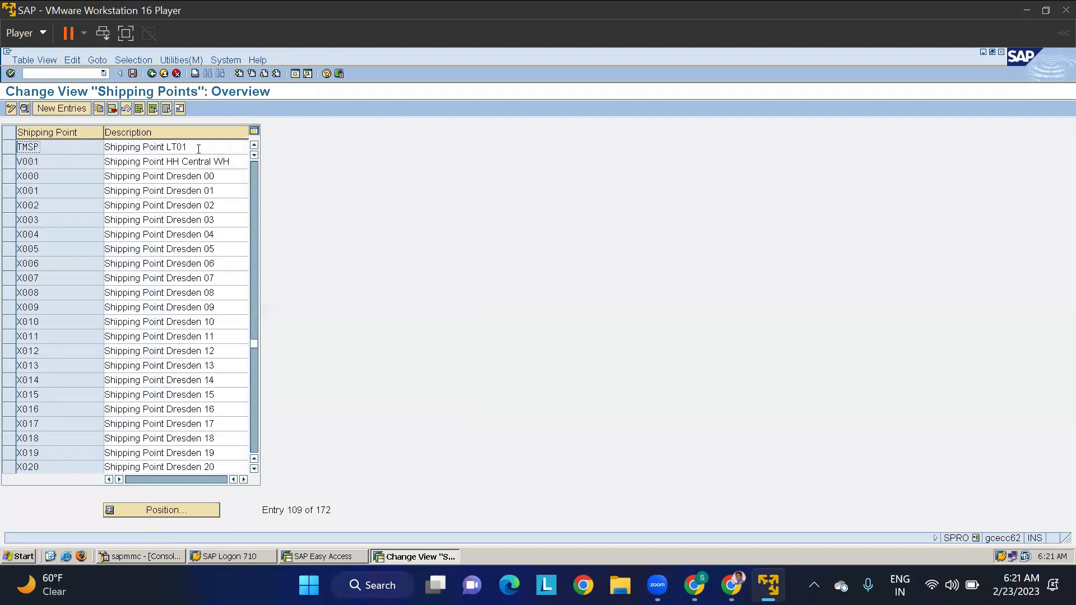
double_click(165, 143)
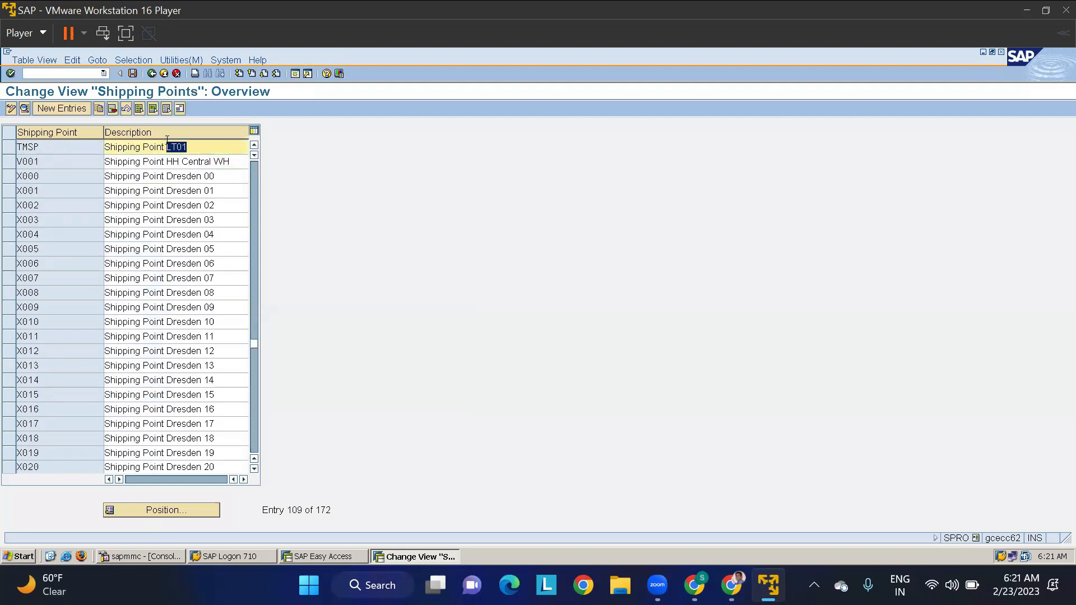
text(TMSP)
key(BackSpace)
key(BackSpace)
text(AAT)
key(BackSpace)
text(TA)
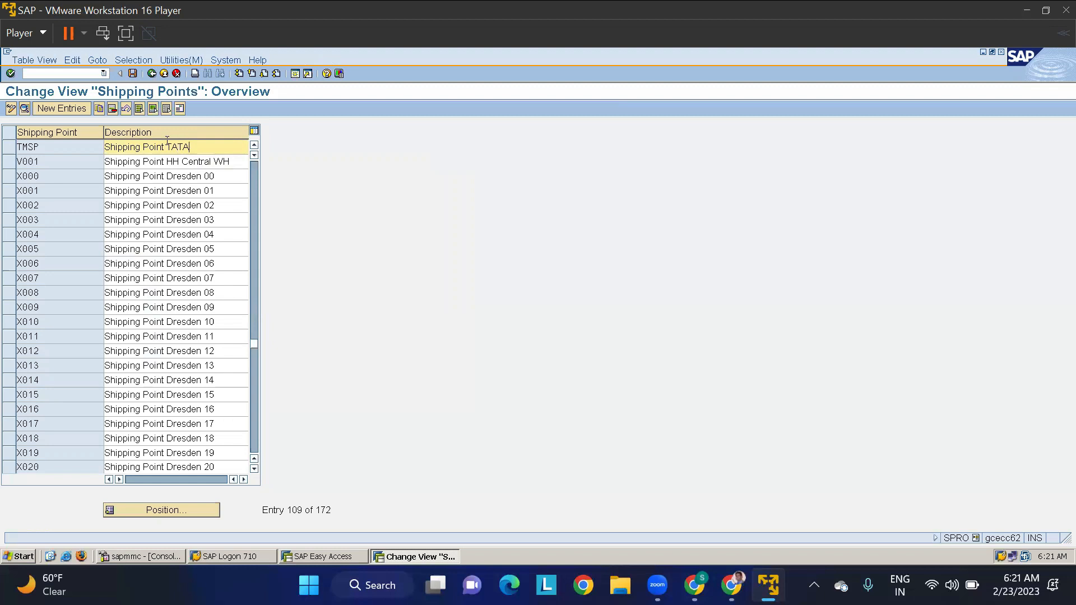
- Save the shipping point description in the TATA PROJECT customizing request and return to the IMG structure
click(132, 73)
click(37, 231)
click(150, 73)
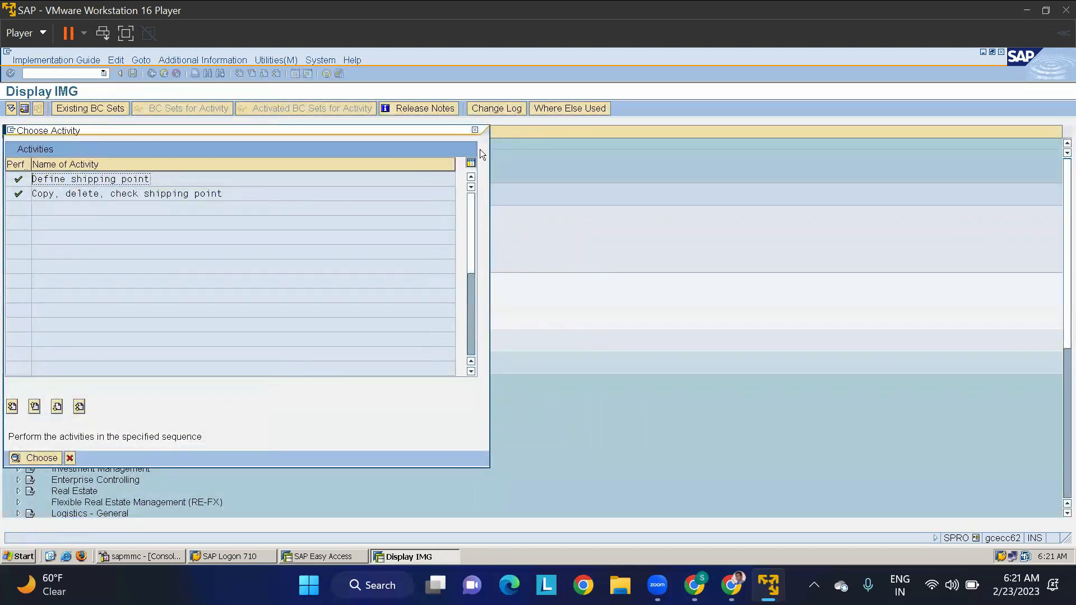
click(475, 130)
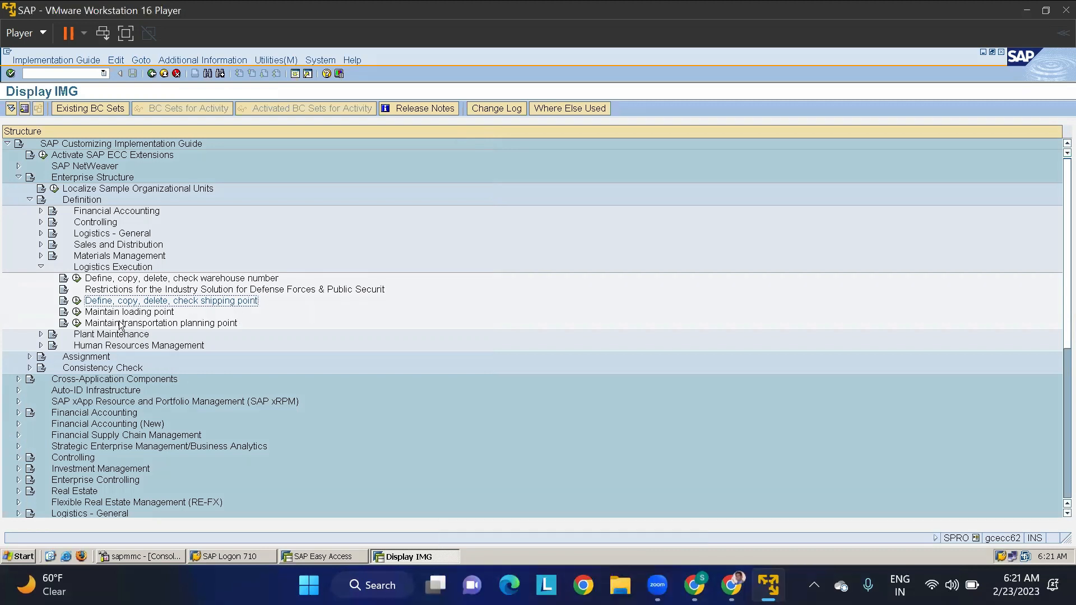
- Collapse the Definition branch of the enterprise structure and expand the Sales and Distribution activities under Assignment
click(40, 267)
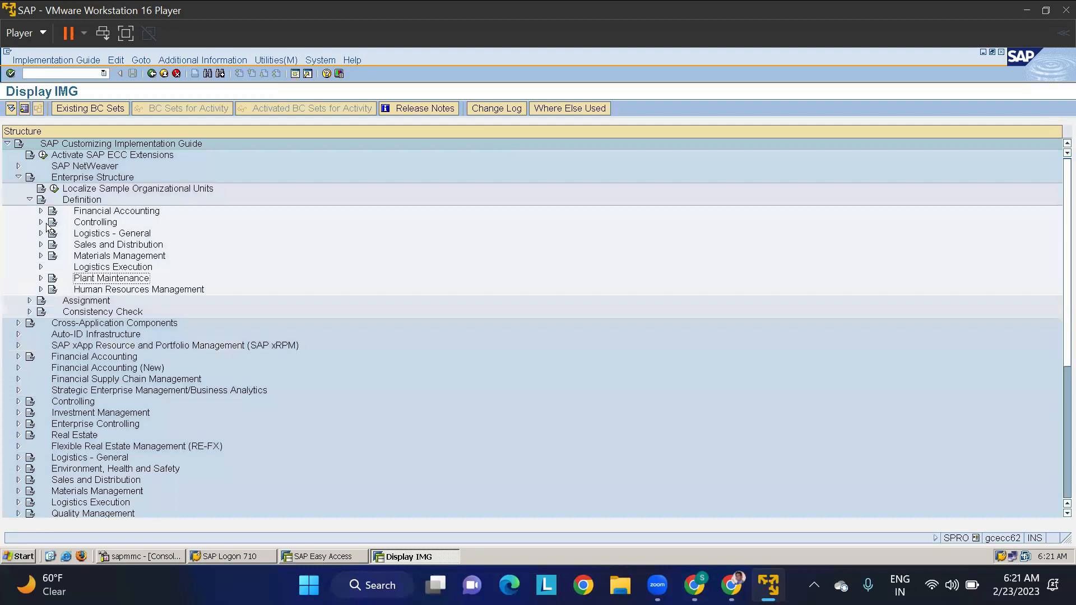
click(30, 199)
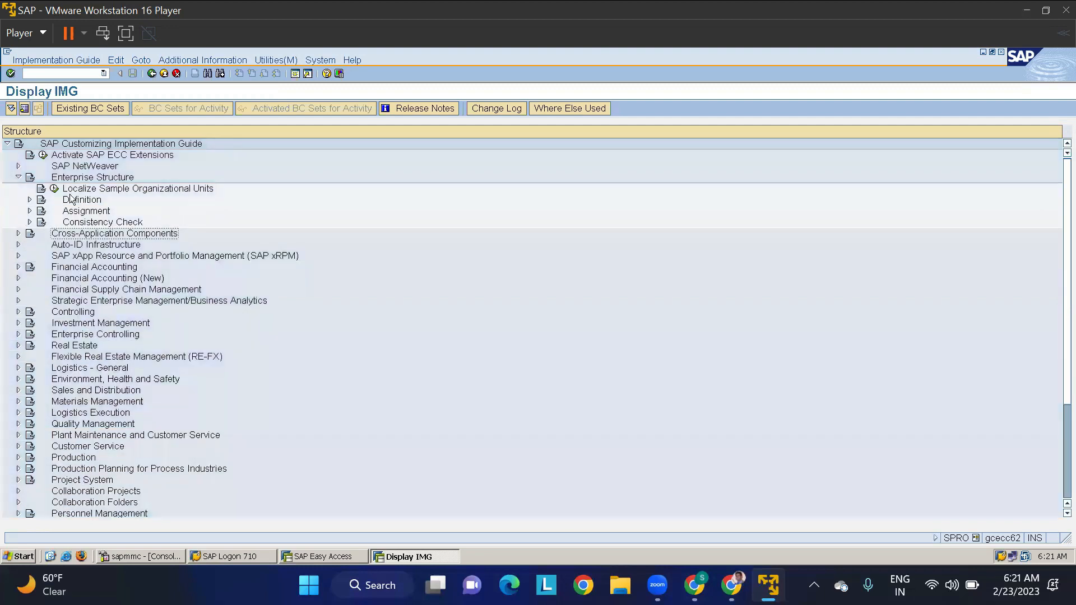
click(30, 211)
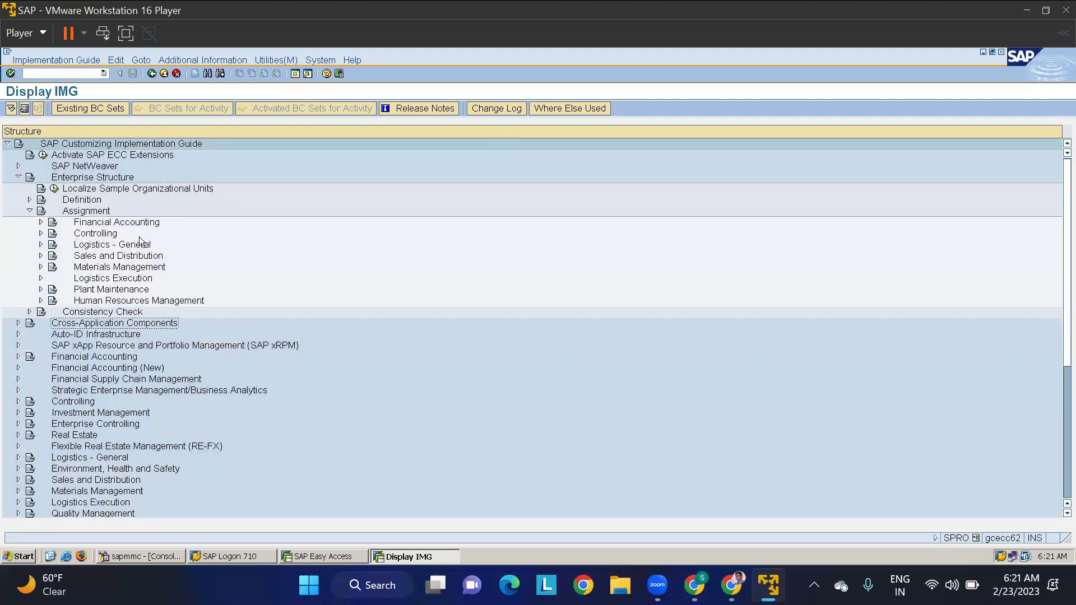
click(86, 258)
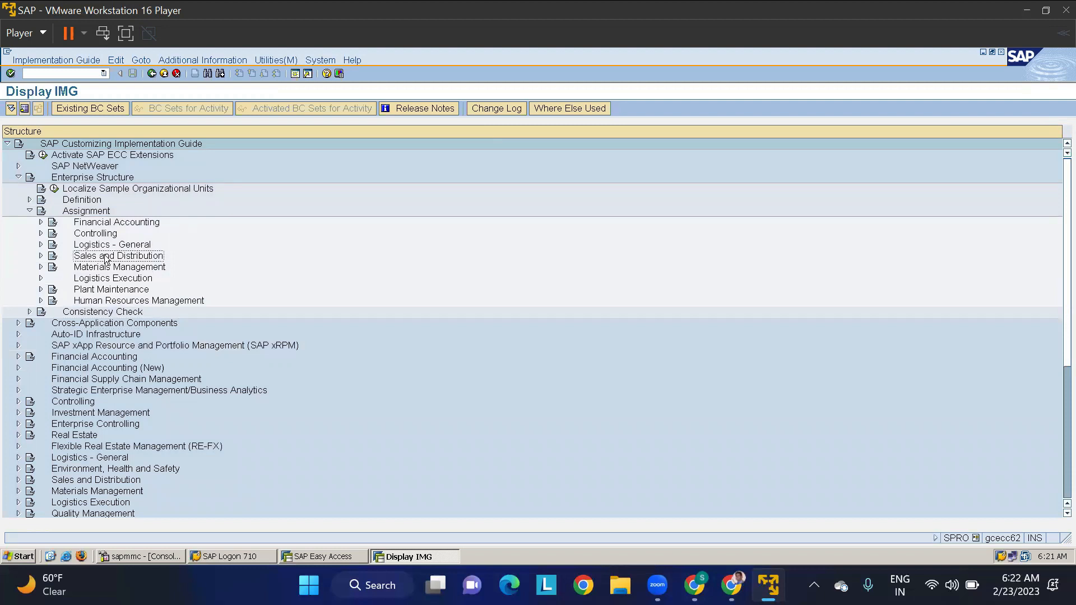
click(41, 256)
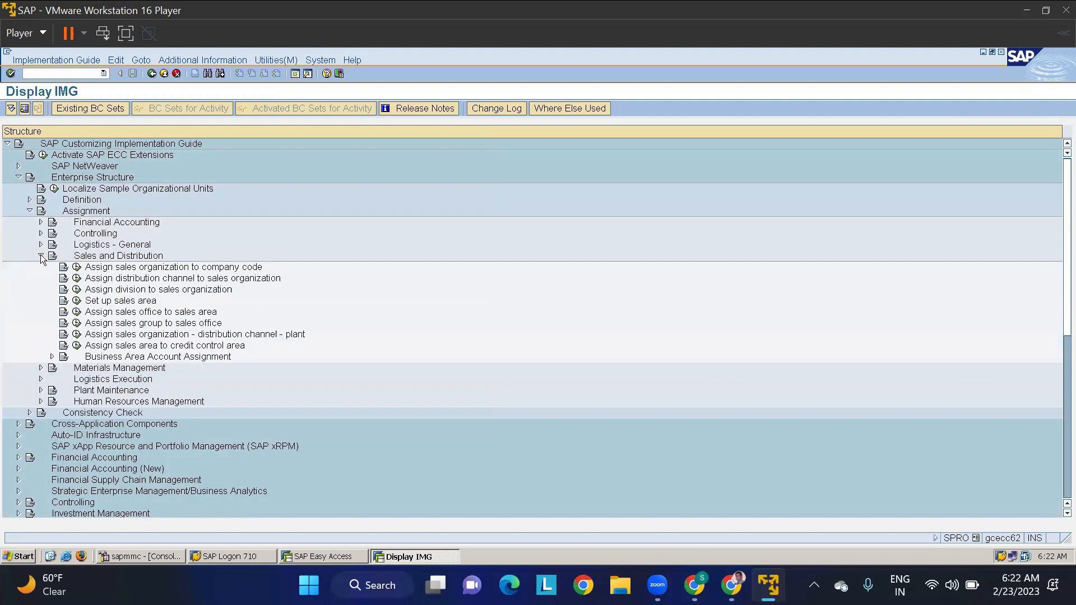
click(134, 270)
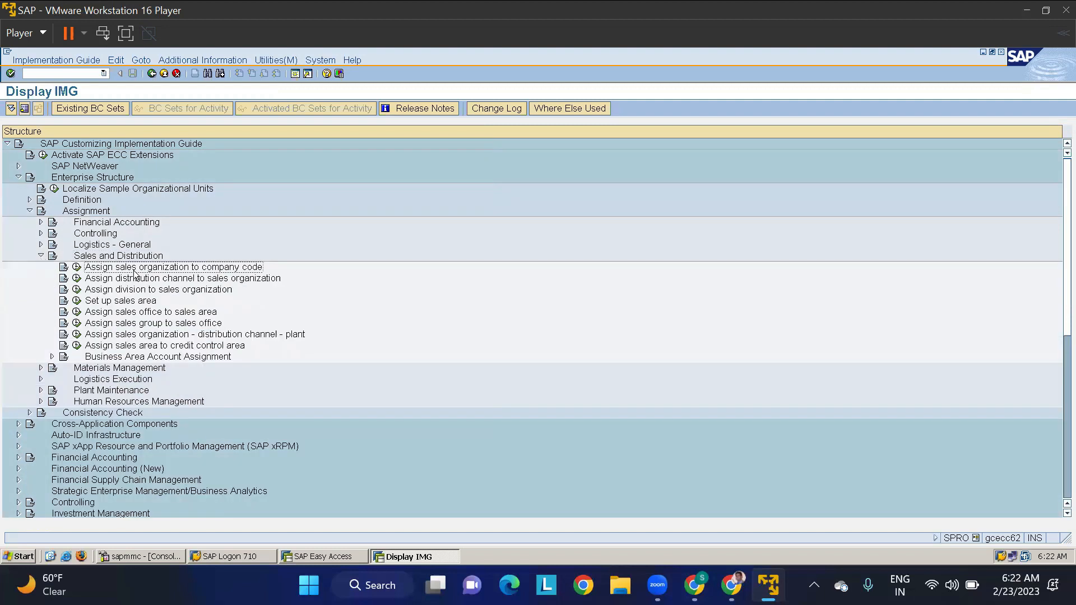
- Open the assignment of sales organizations to company codes and locate the entry for sales organization TMSO
click(77, 268)
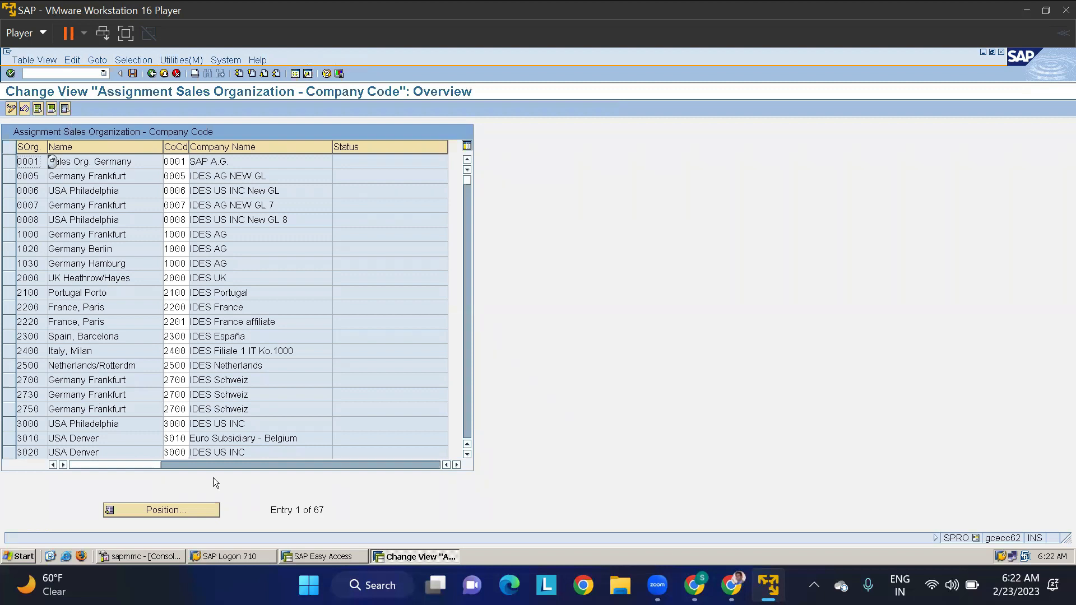
click(172, 509)
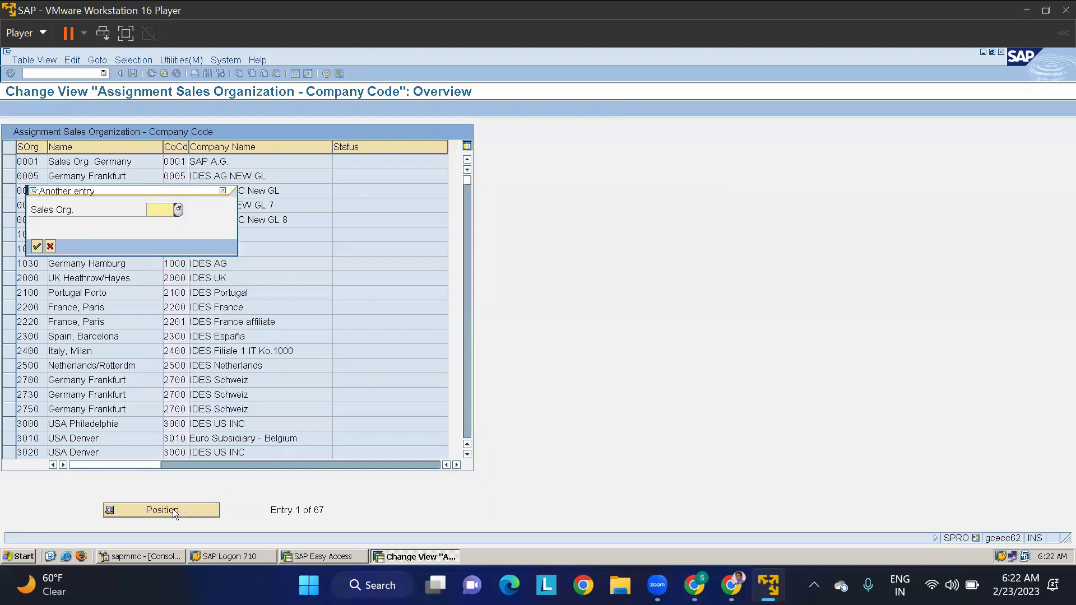
text(TM)
key(BackSpace)
text(MSO)
key(Return)
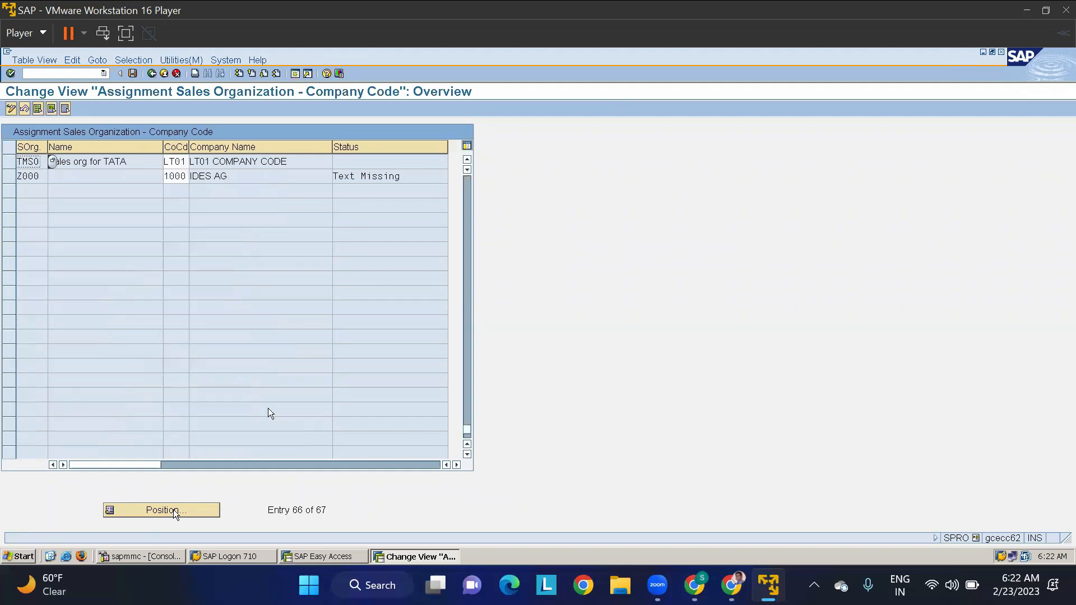
- Assign company code TMIN to sales organization TMSO, save in the TATA PROJECT customizing request and return to the IMG structure
click(185, 162)
drag(184, 162, 138, 163)
key(Delete)
key(Delete)
text(TMIN)
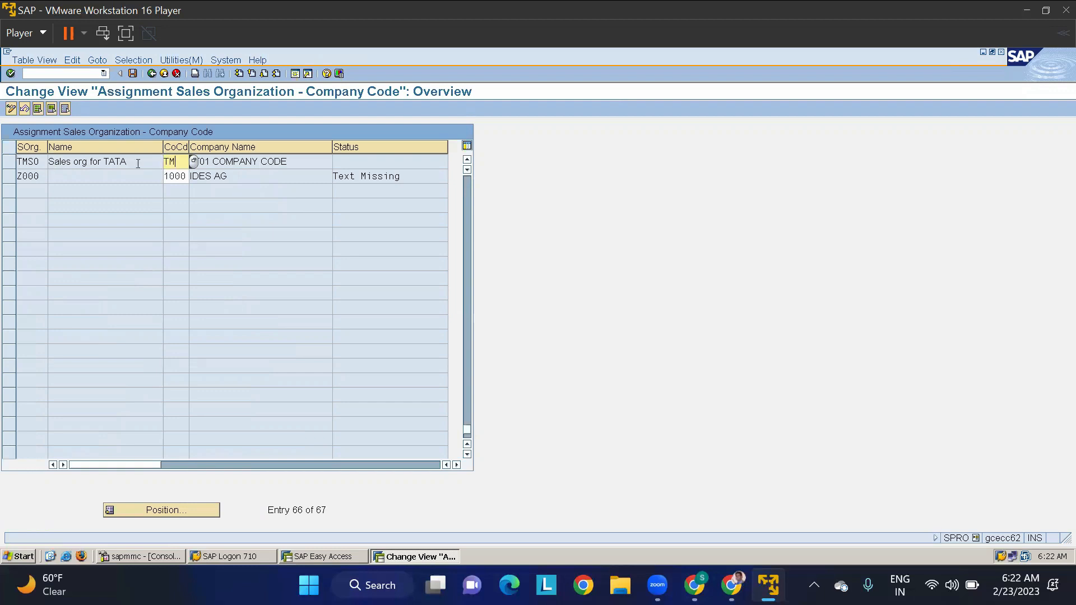
key(Return)
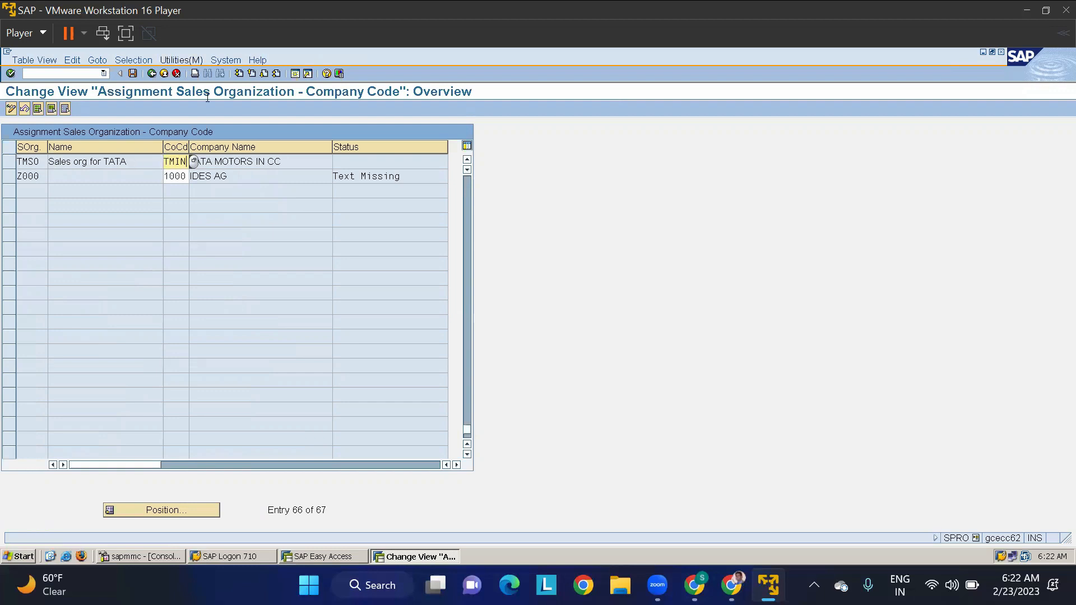
click(132, 74)
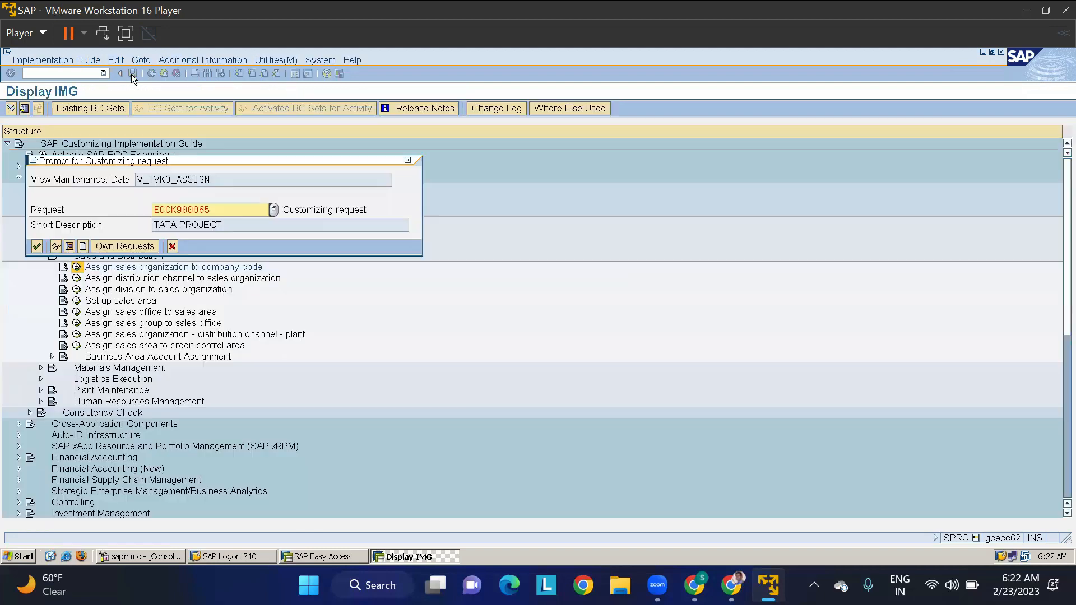
click(37, 246)
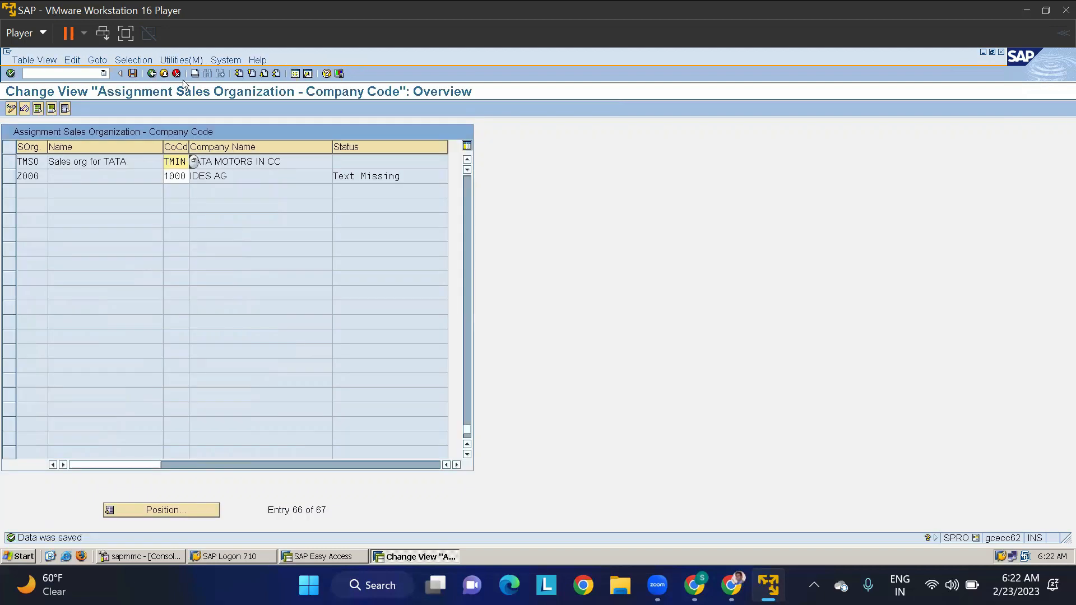
click(150, 74)
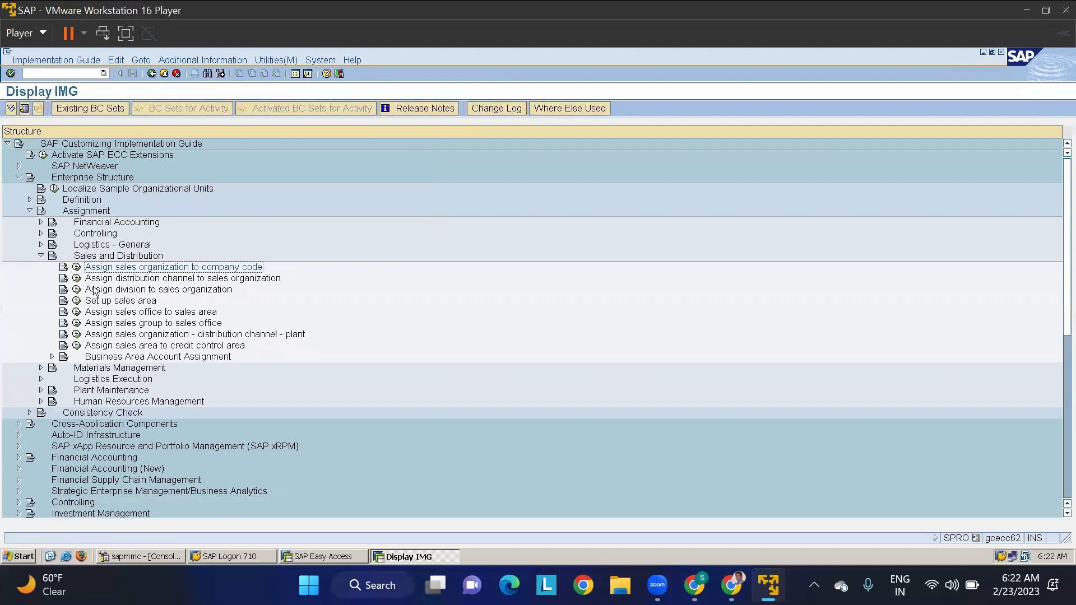
- Review distribution channel 10 among the channels assigned to sales organization TMSO and return to the IMG structure
click(77, 278)
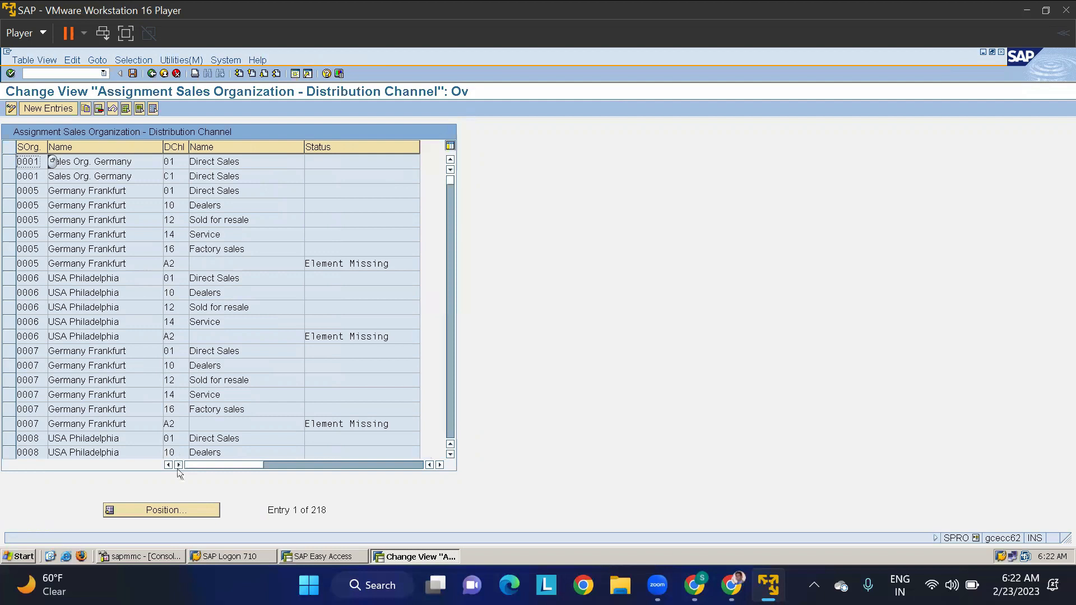
click(171, 510)
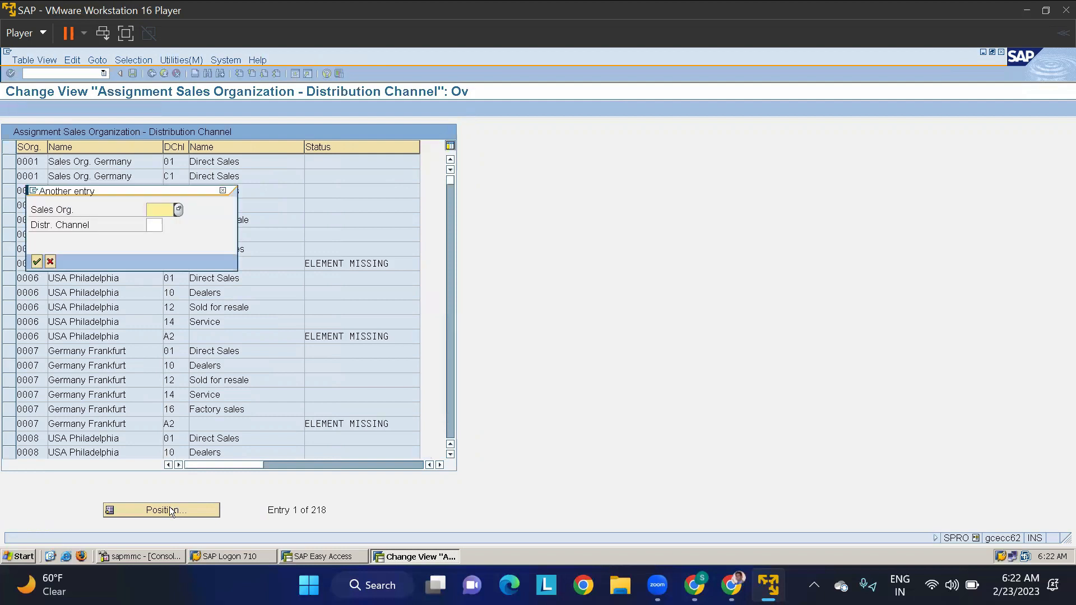
text(TM30)
key(Return)
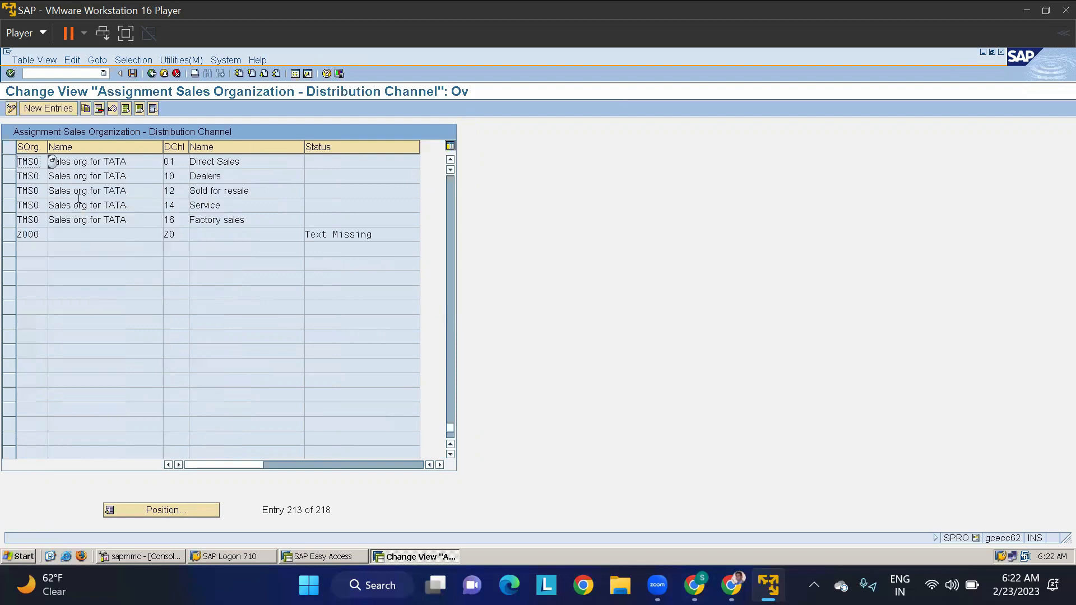
click(8, 177)
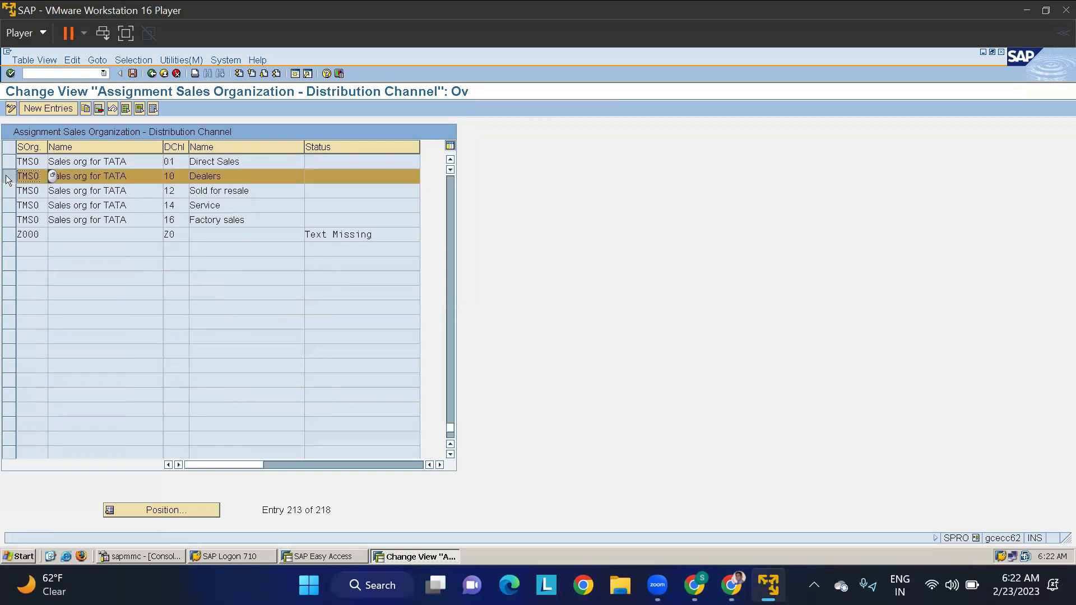
click(174, 178)
click(151, 74)
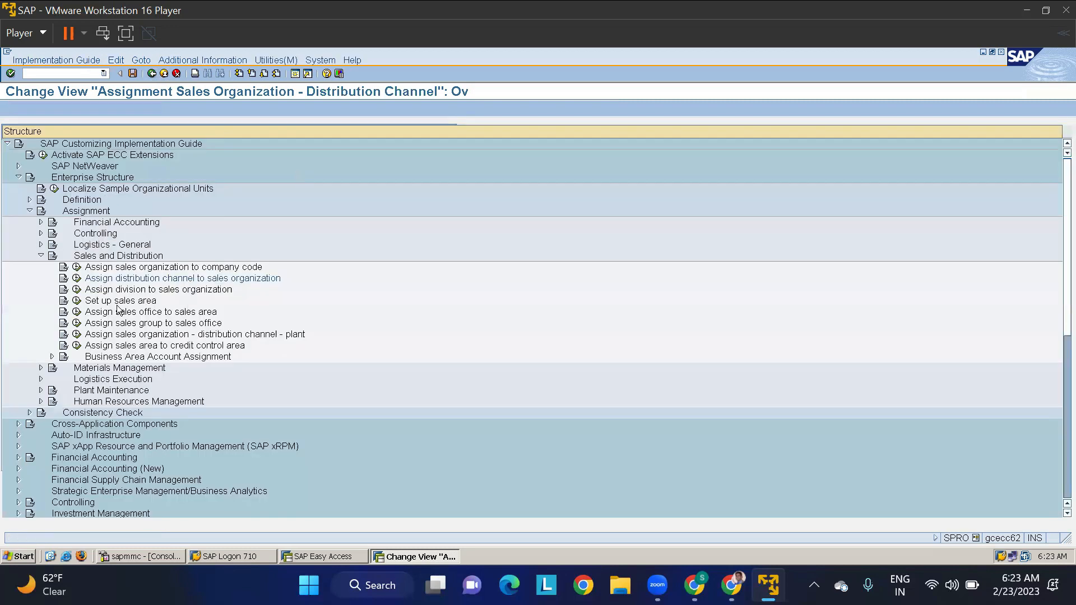
- Open the assignment of divisions to sales organizations and locate the entries for TMSO
click(77, 289)
click(172, 509)
text(TMS0)
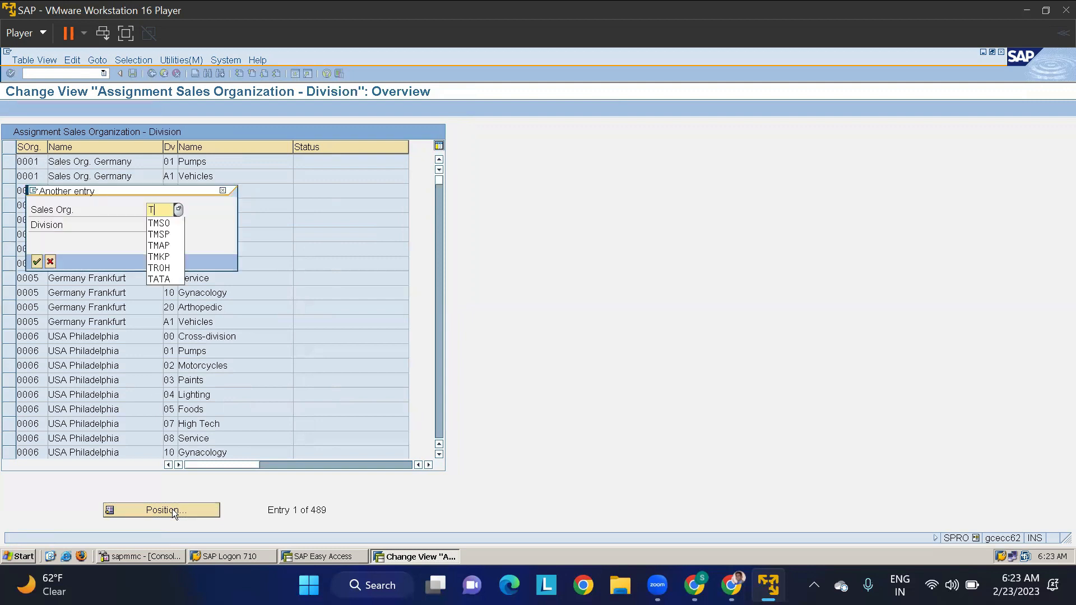
key(Return)
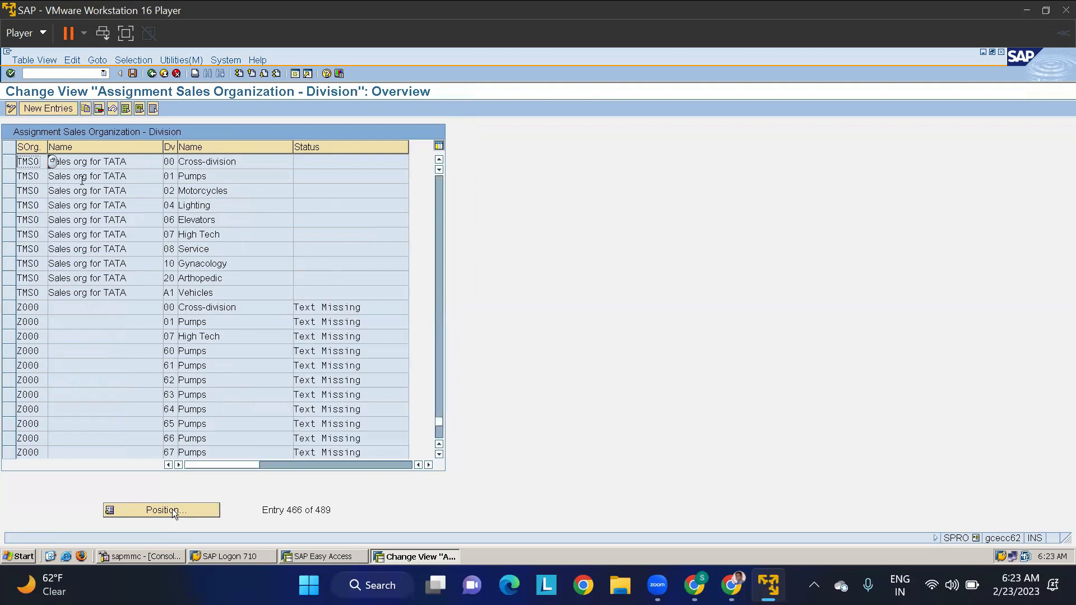
- Review division 00 among the divisions assigned to sales organization TMSO and return to the IMG structure
click(173, 161)
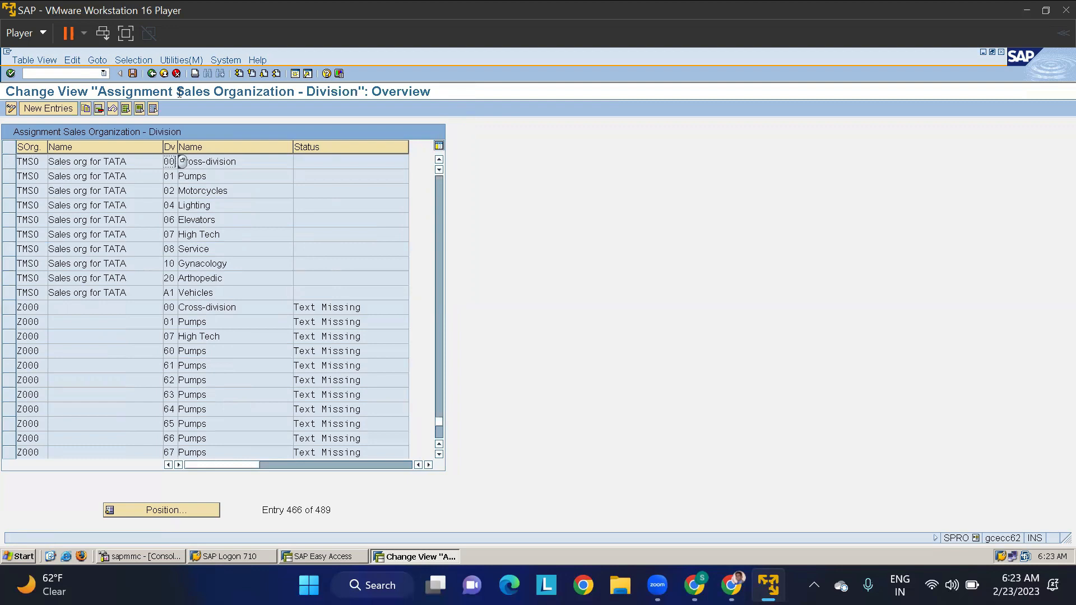
click(151, 74)
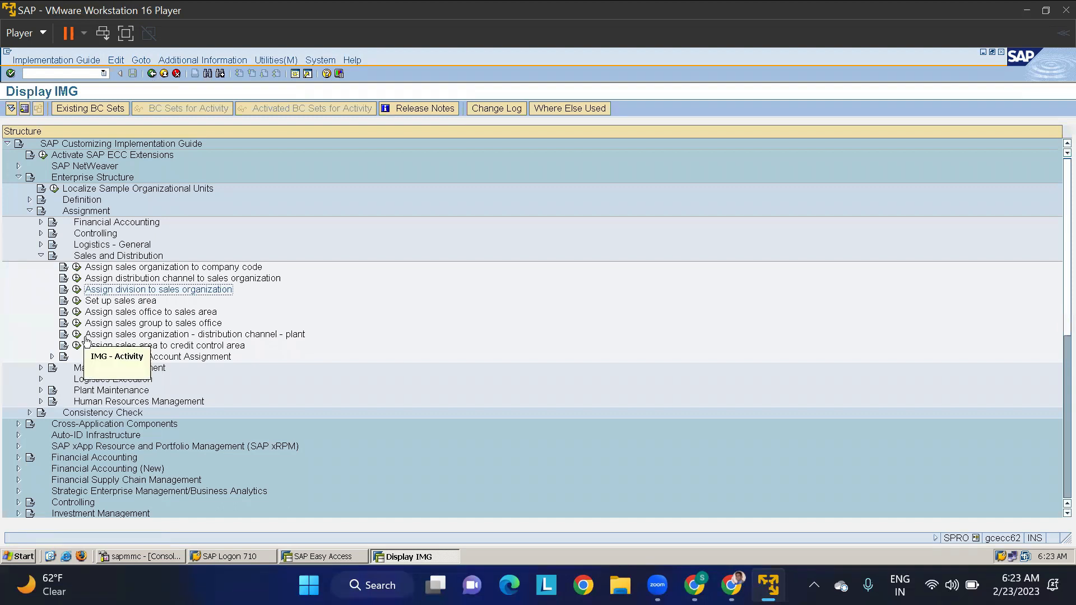
- Open the assignment of sales organization, distribution channel and plant and review the entries for TMSO
click(114, 336)
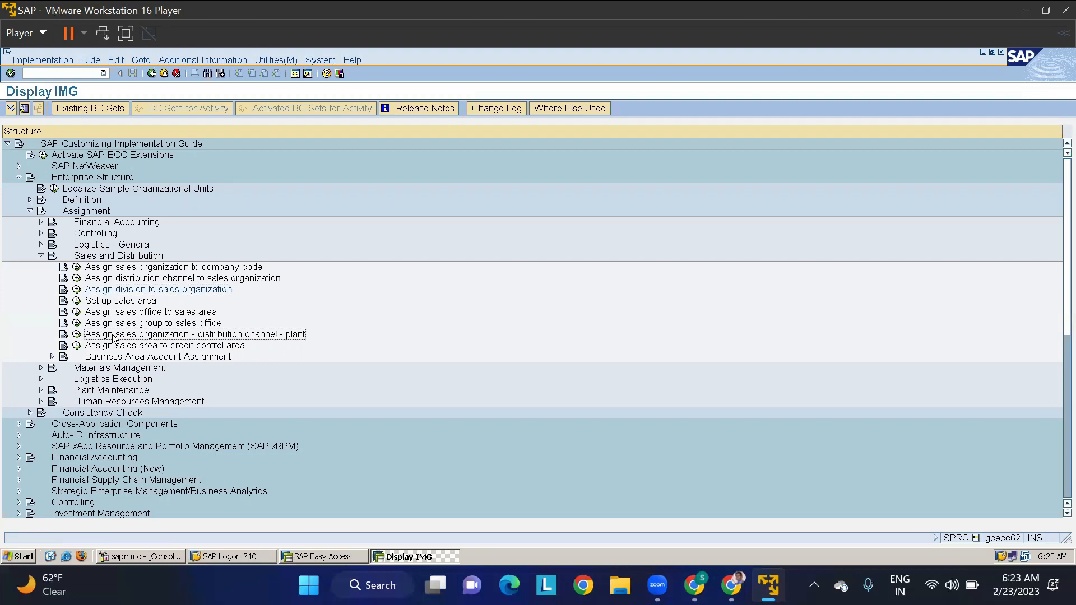
click(77, 335)
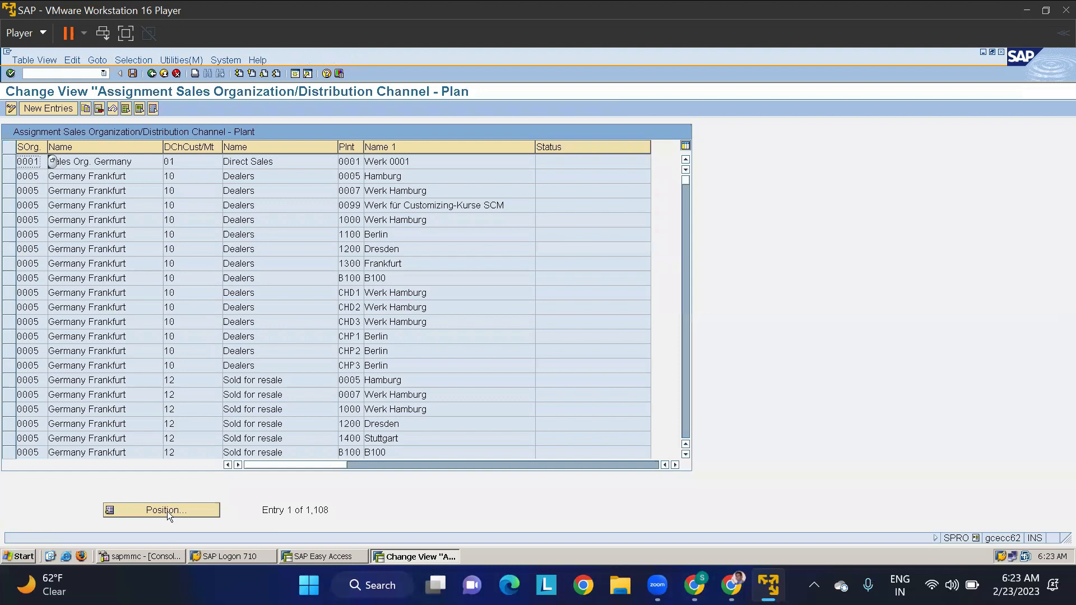
click(167, 511)
text(TM)
key(Down)
key(Return)
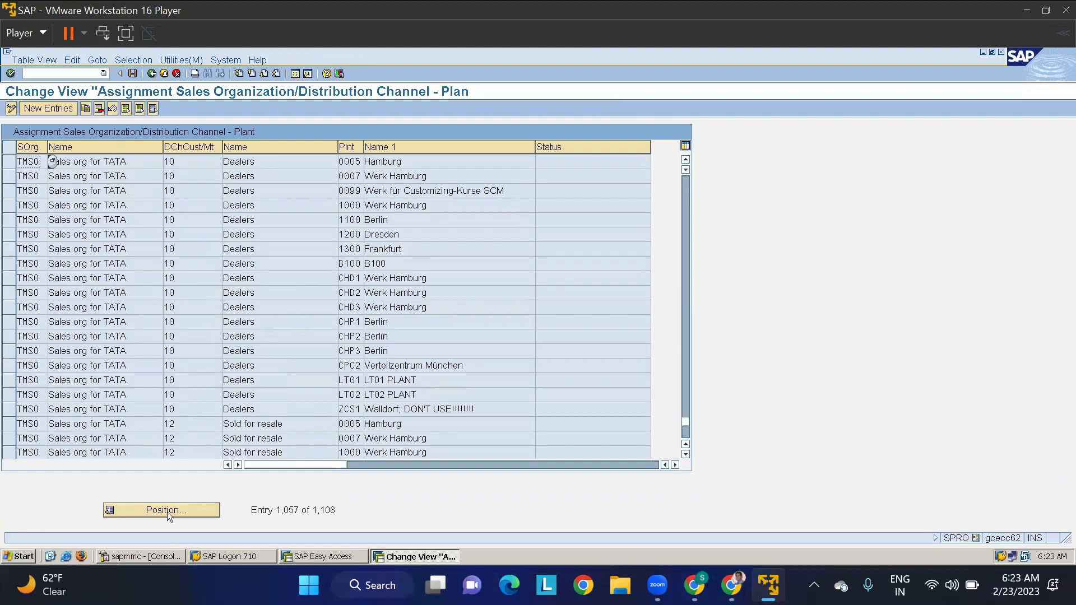
click(185, 163)
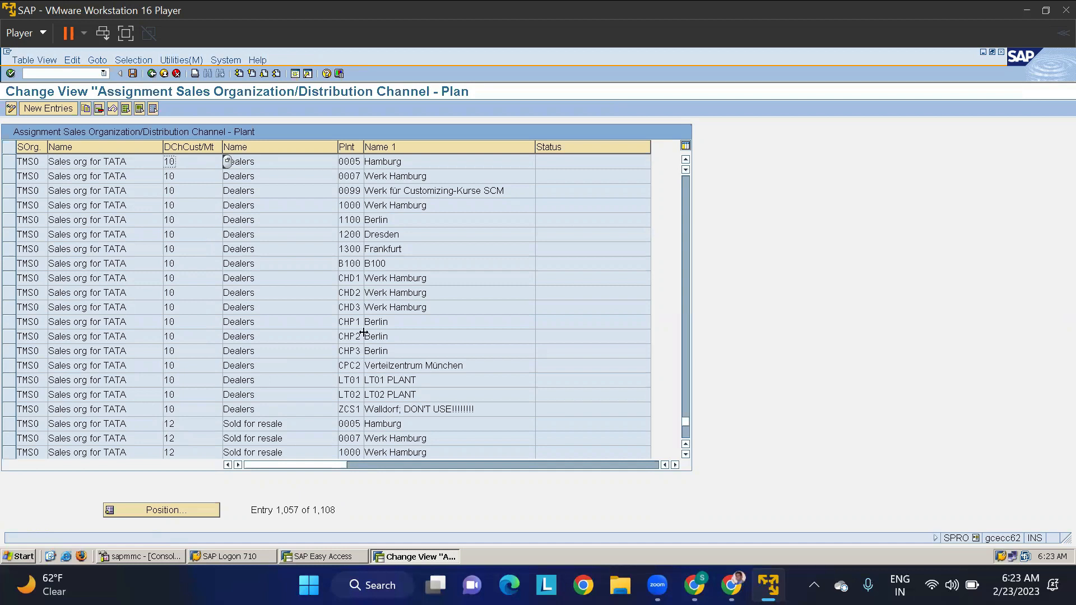
scroll(354, 385, down, 2)
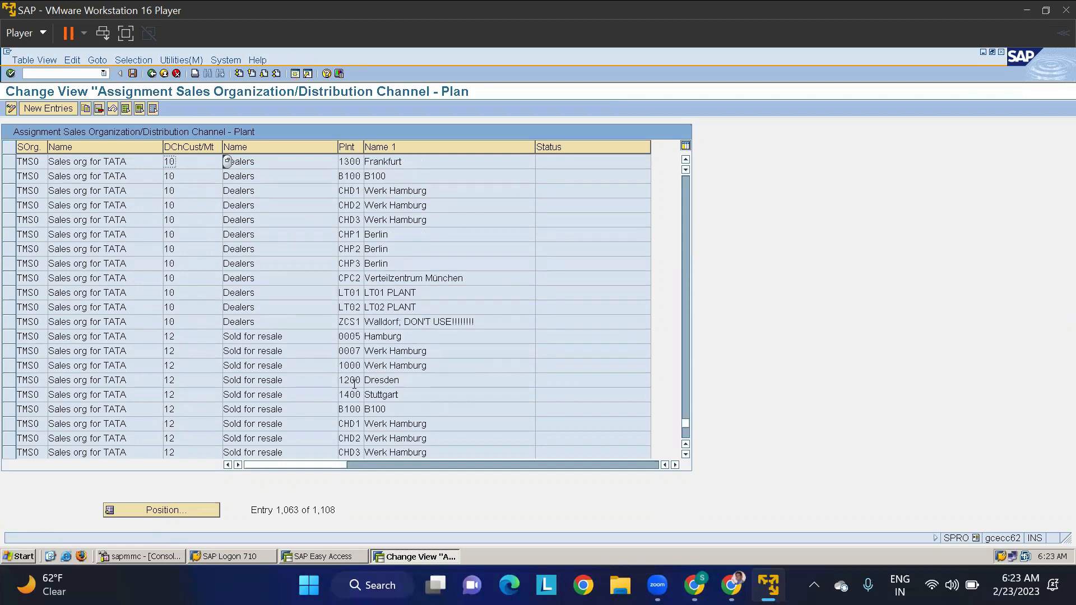
scroll(354, 384, down, 1)
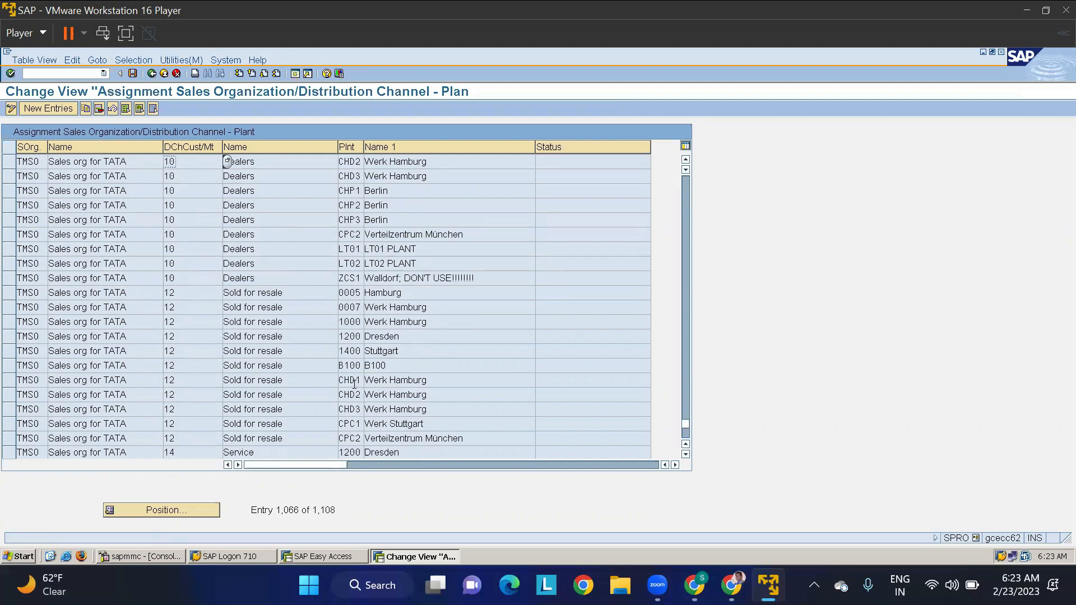
scroll(354, 384, down, 4)
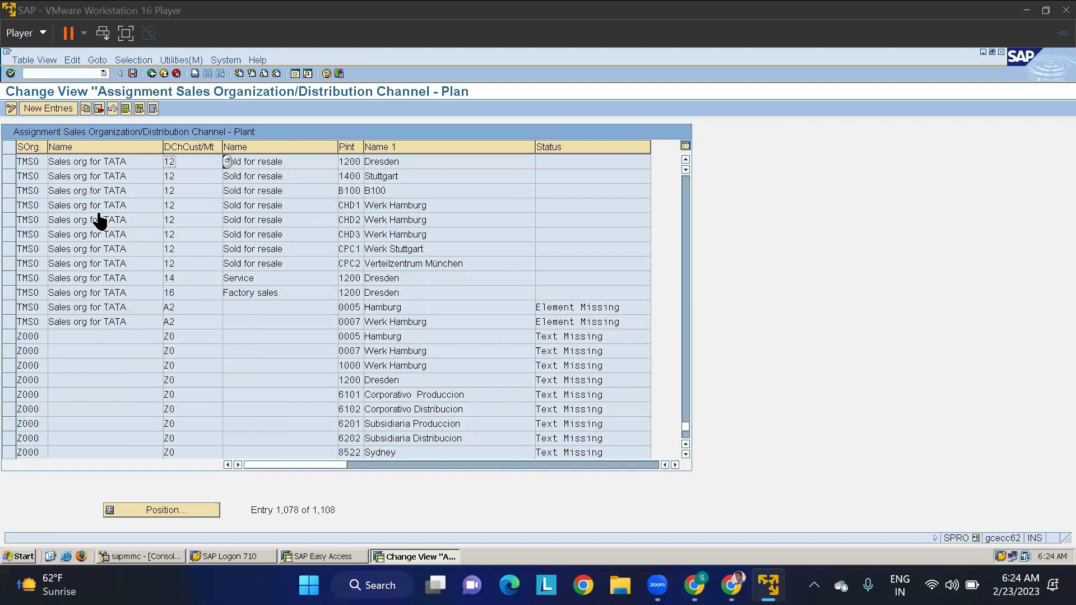
- Create a new assignment entry for sales organization TMSO, distribution channel 10 and plant TMKP
click(42, 110)
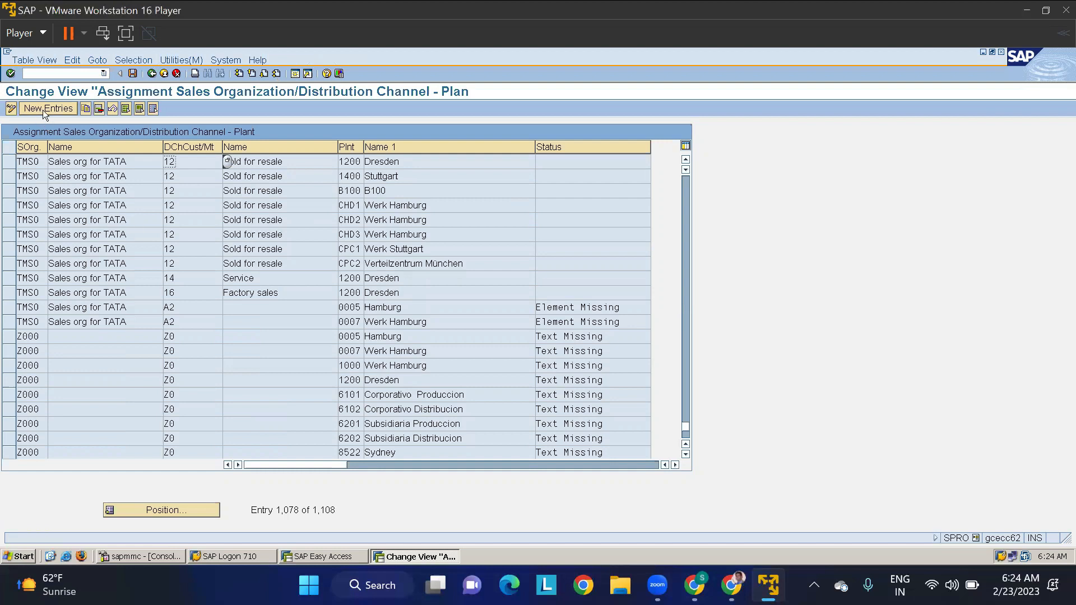
text(TMS0)
key(Tab)
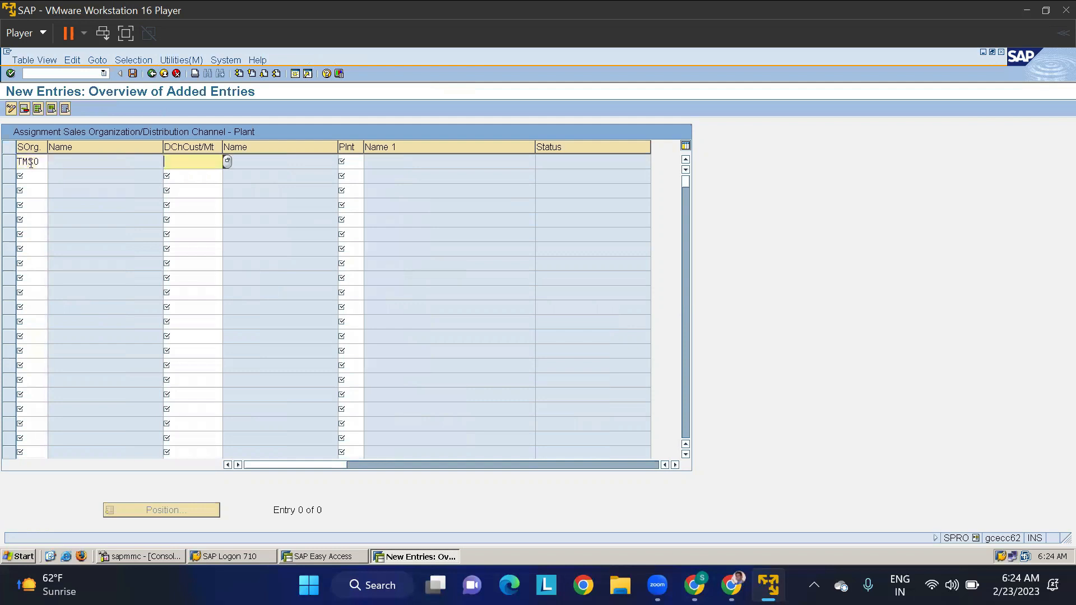
text(10)
key(Tab)
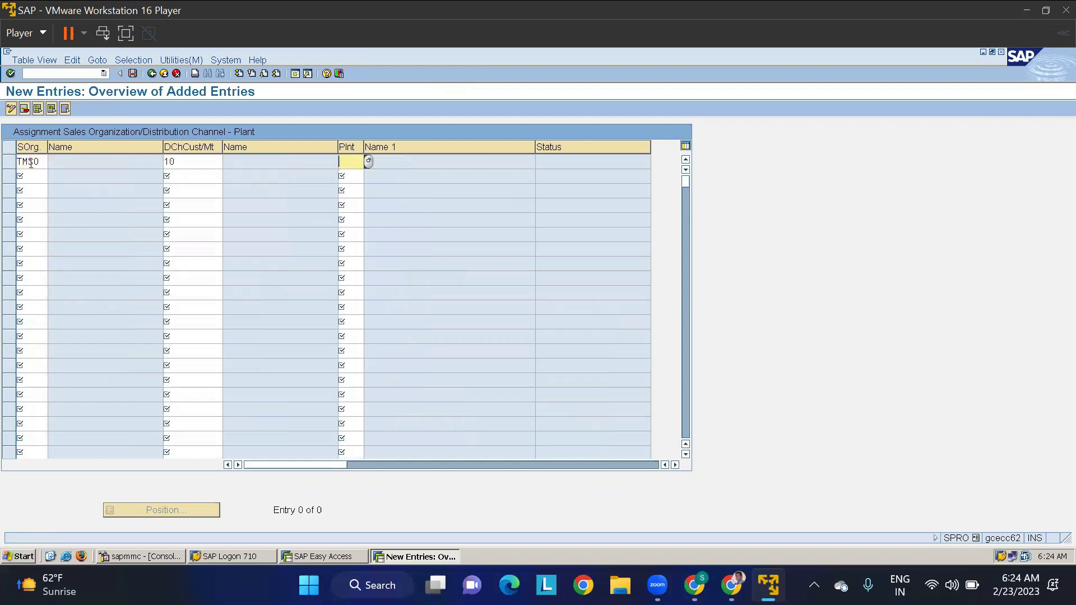
text(TMKP)
key(Tab)
- Add a second assignment entry for sales organization TMSO, distribution channel 10 and plant TMAP
text(TMS0)
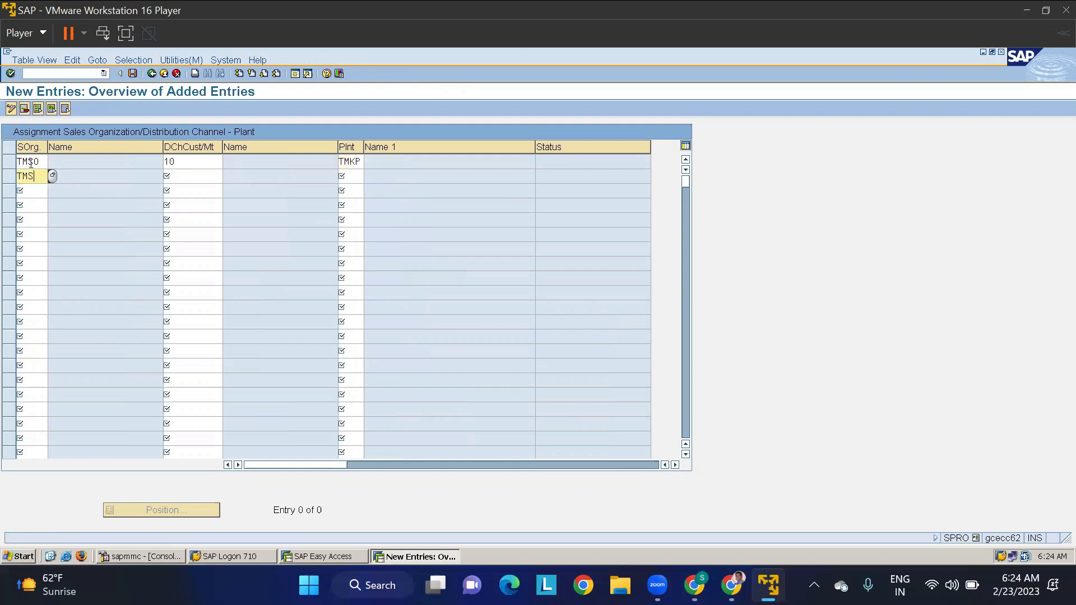
key(Tab)
text(10)
key(Tab)
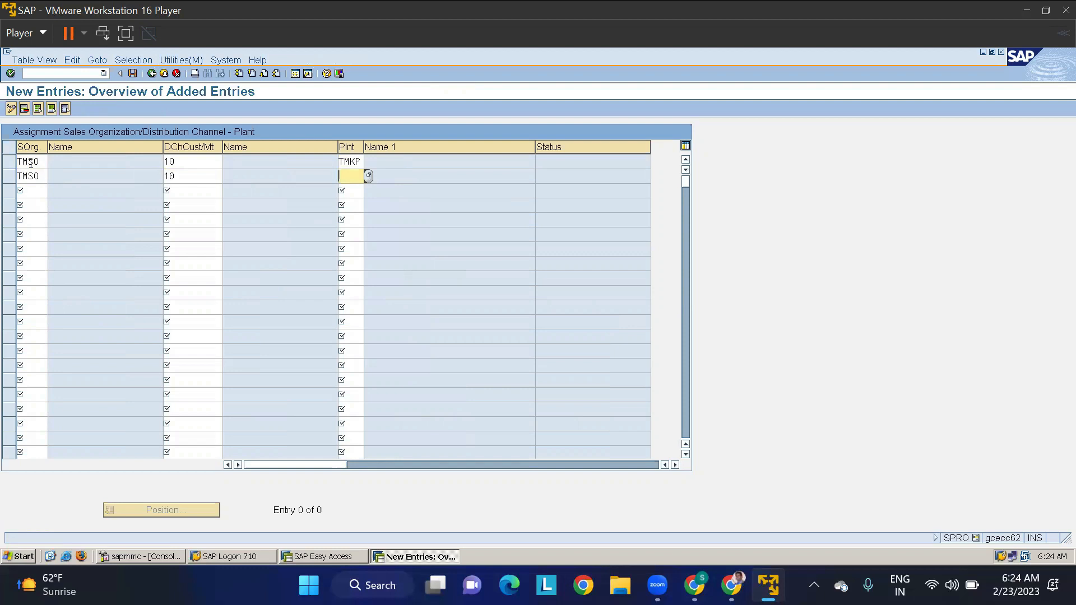
text(TMAP)
key(Return)
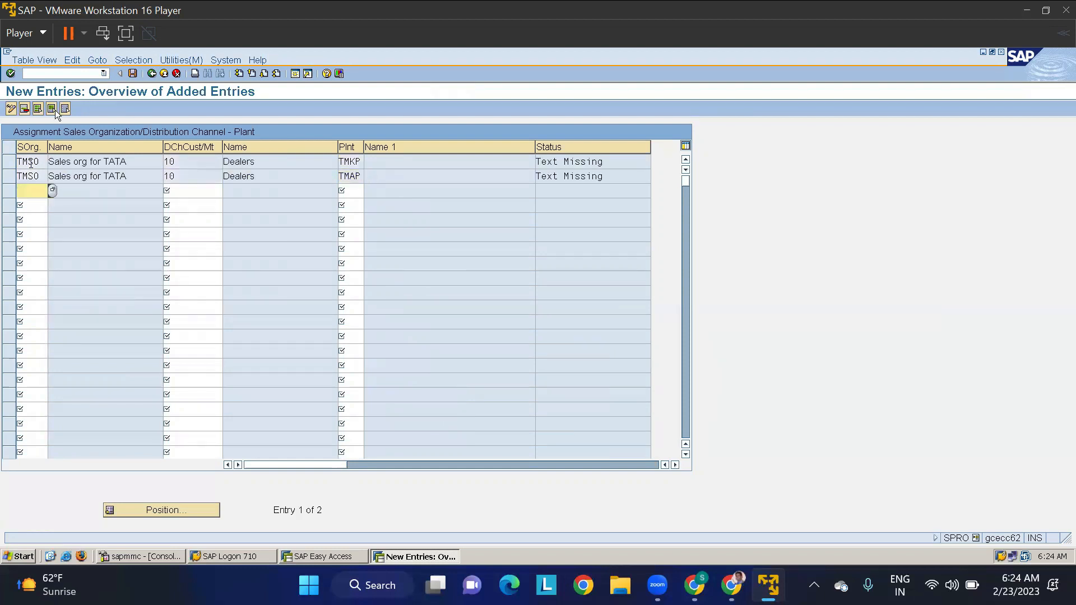
- Save the two new plant assignments and return to the IMG structure
click(132, 74)
click(36, 247)
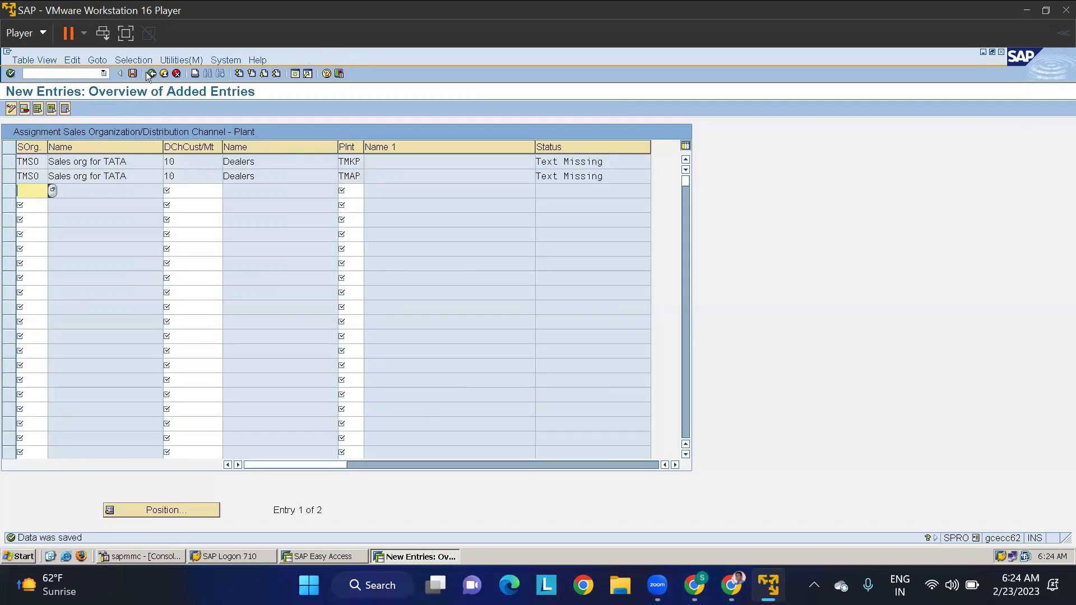
click(151, 73)
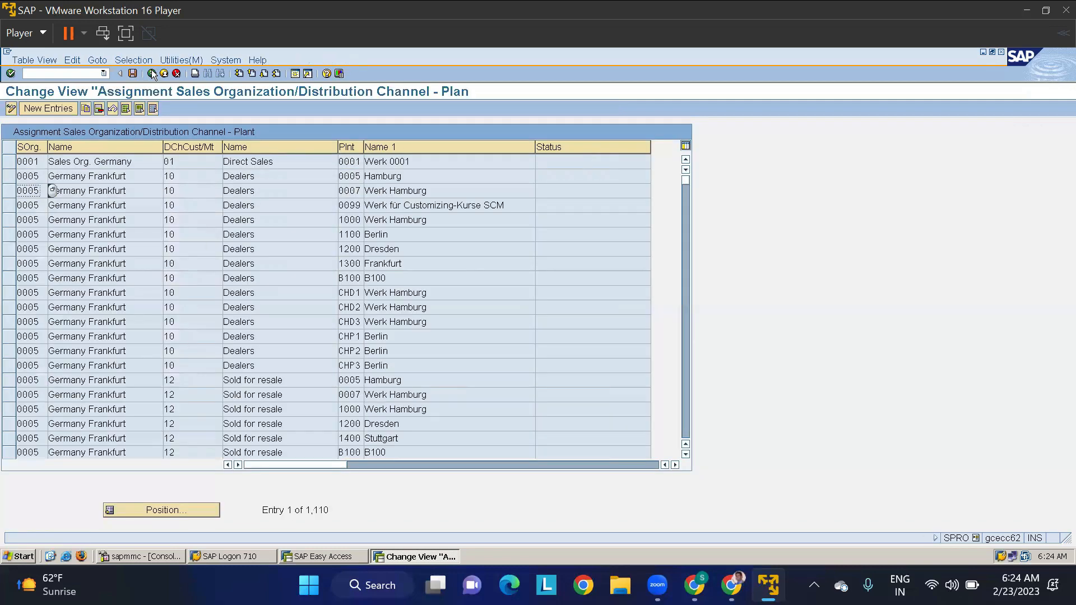
click(151, 74)
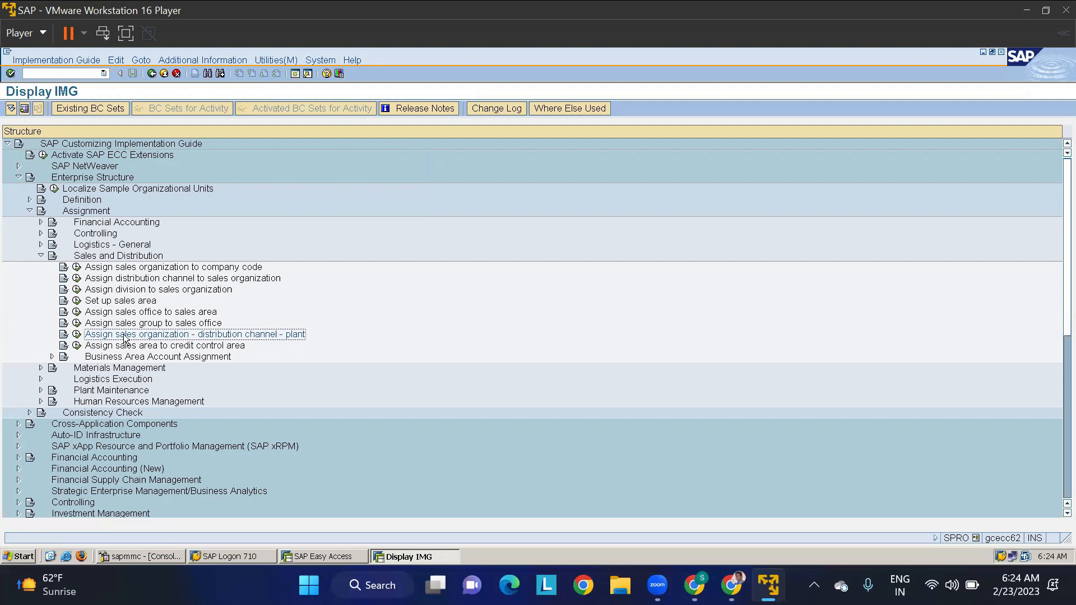
- Open the assignment of shipping points to plants under Logistics Execution and search the overview for shipping point TMSP
click(40, 256)
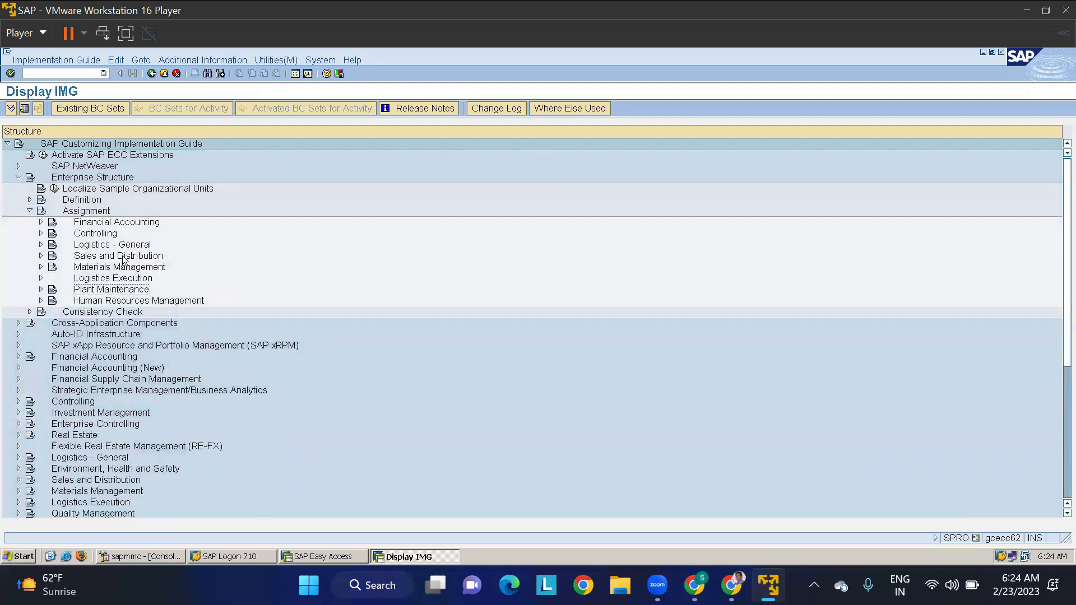
click(41, 278)
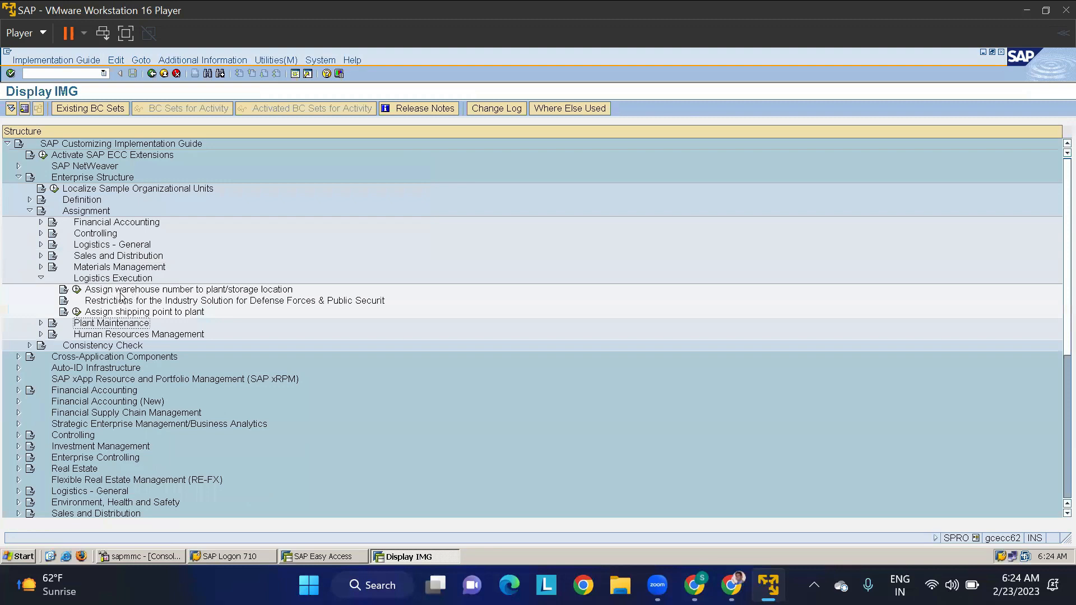
click(77, 312)
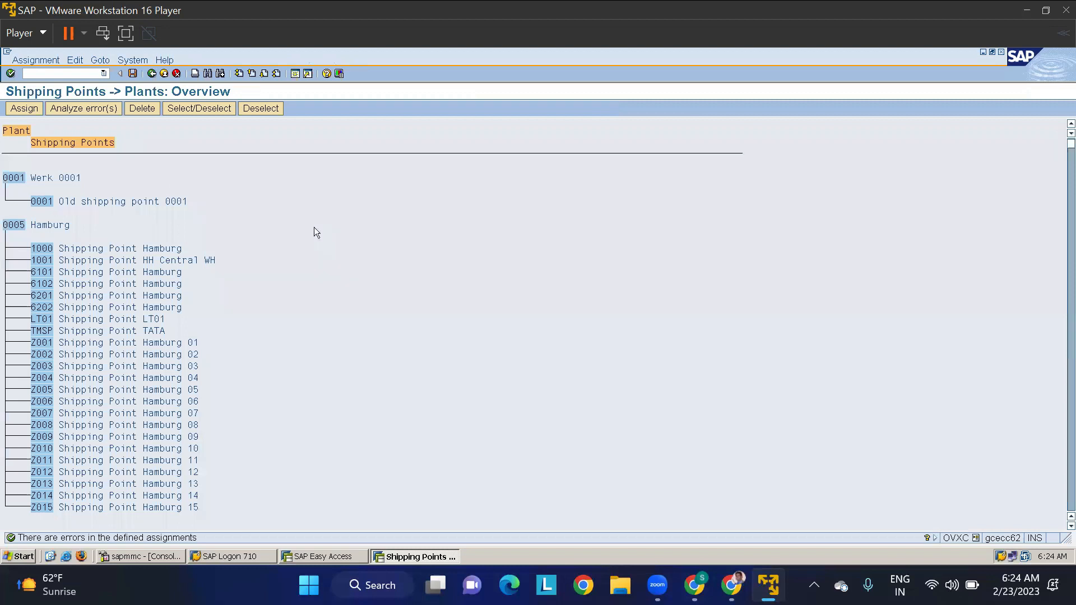
key(ctrl+f)
key(Delete)
key(Delete)
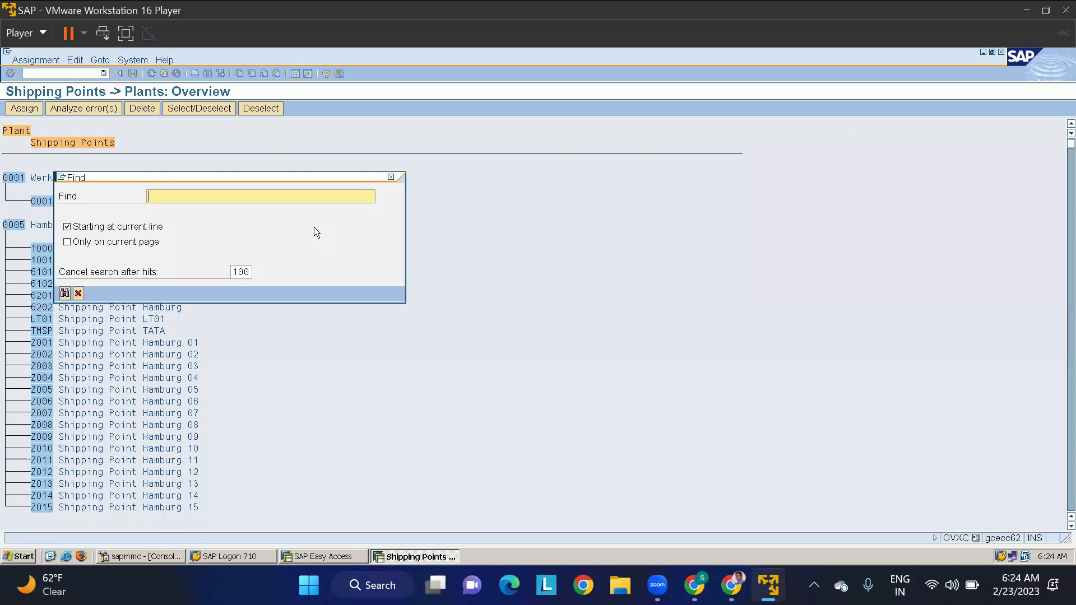
text(TMSP)
key(Return)
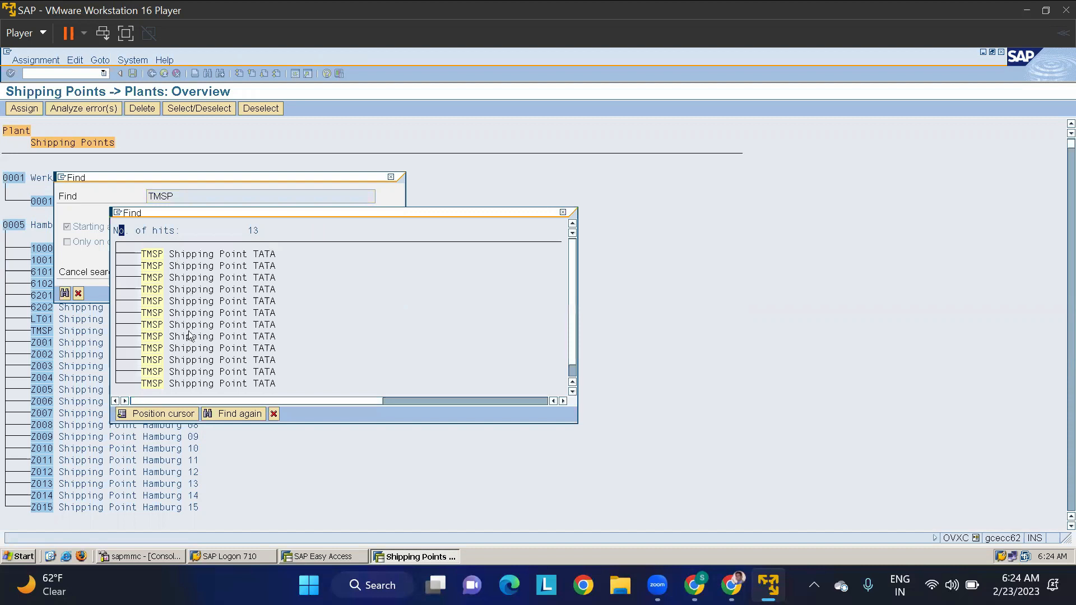
scroll(189, 335, up, 3)
click(565, 213)
- Search the shipping point overview for plant TMKP and go to its entry
key(BackSpace)
key(BackSpace)
text(KP)
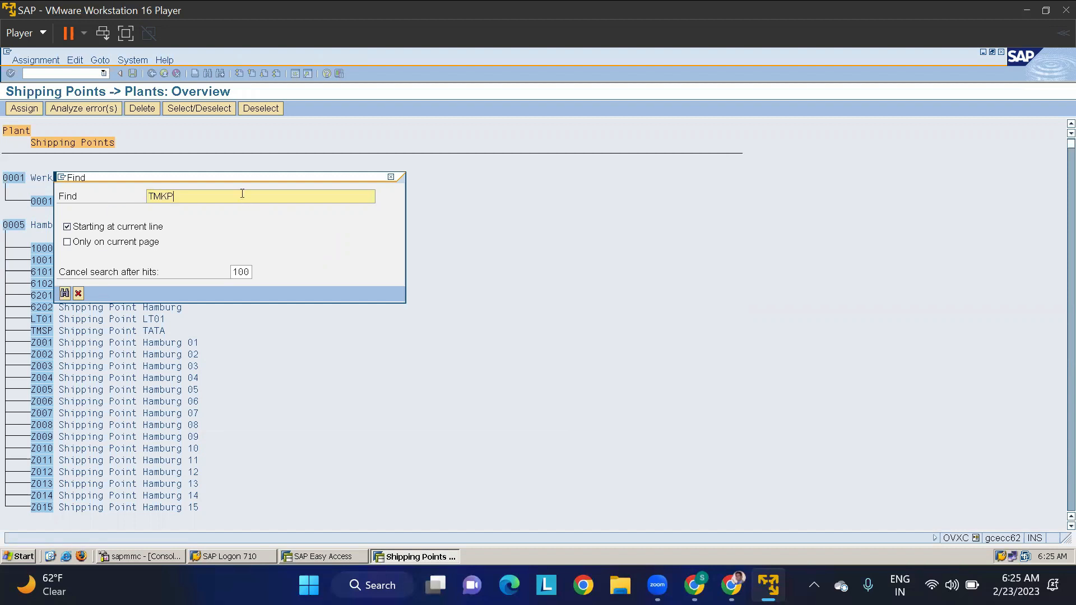
key(Return)
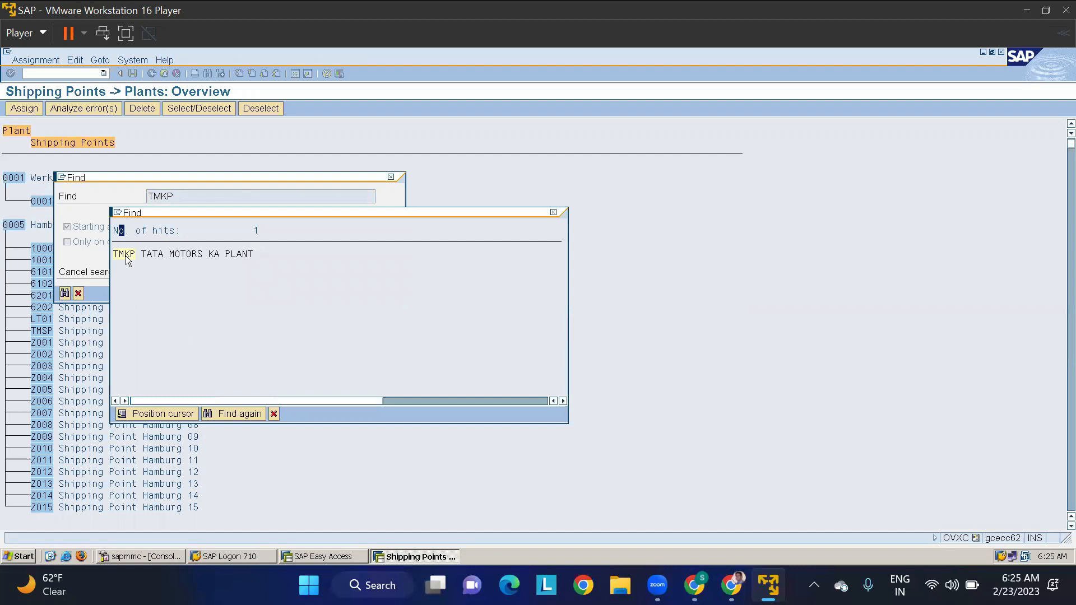
click(127, 257)
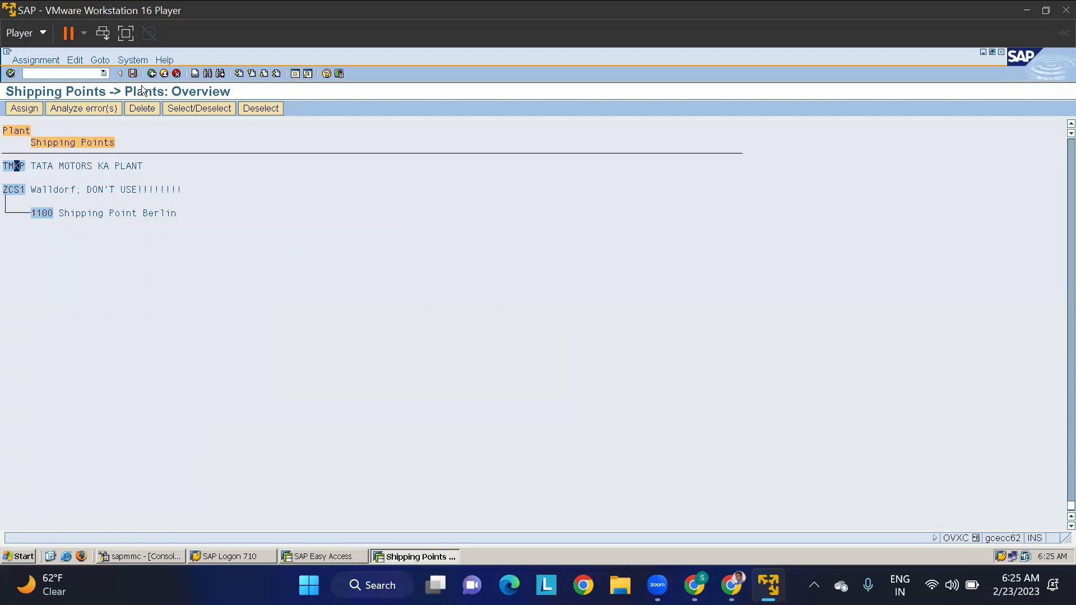
- Reopen the assignment of shipping points to plants and search again for shipping point TMSP
click(152, 74)
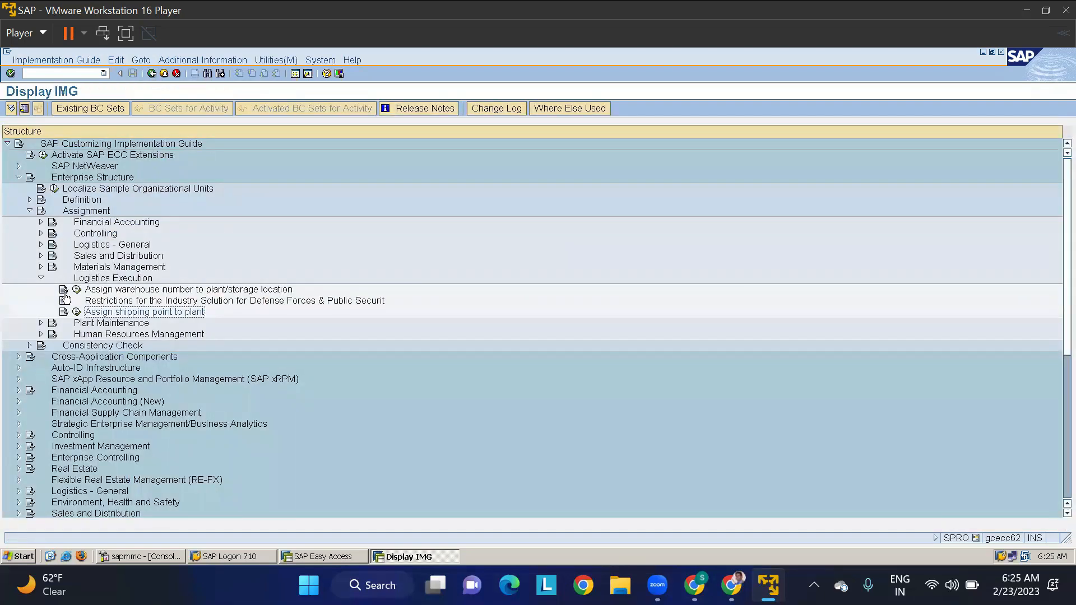
click(76, 312)
key(ctrl+f)
text(TMKP)
key(Return)
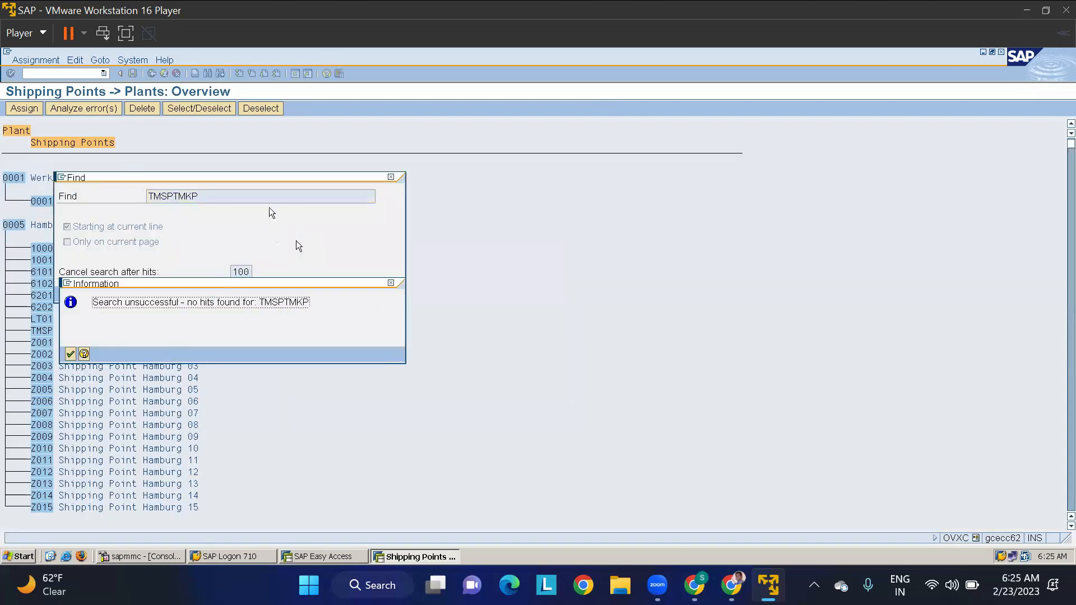
click(390, 282)
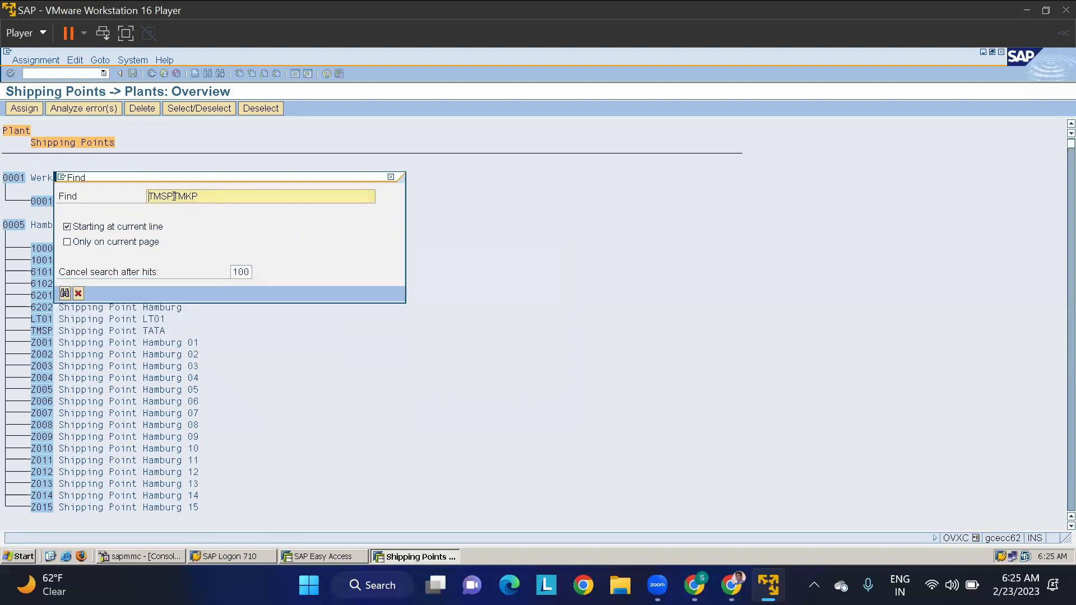
drag(162, 195, 212, 194)
key(Delete)
key(Return)
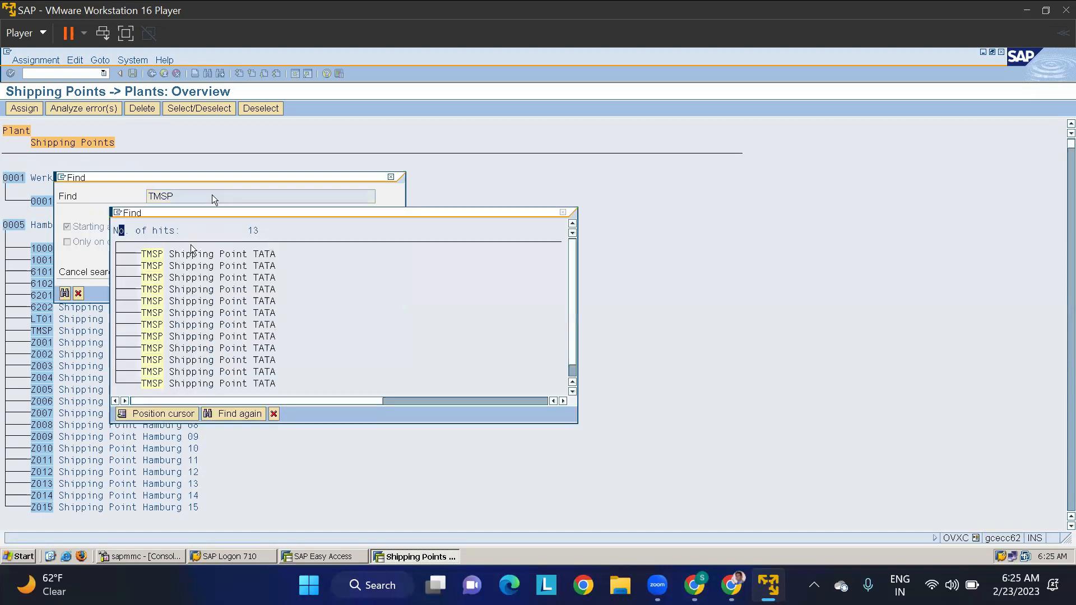
click(157, 258)
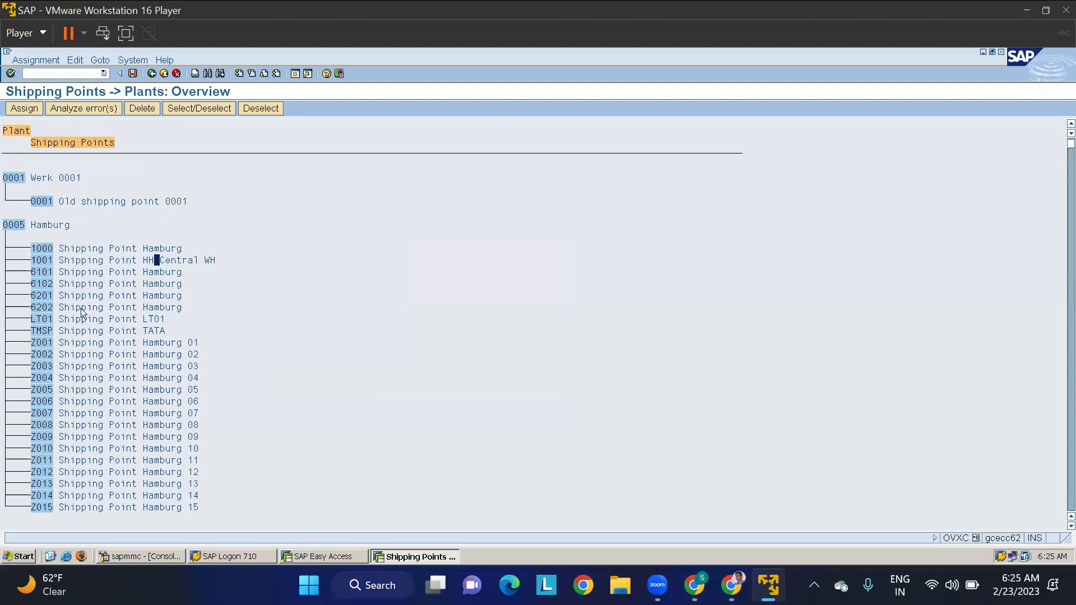
- Try to start an assignment from shipping point TMSP listed under plant 0005 Hamburg
click(45, 331)
right_click(45, 332)
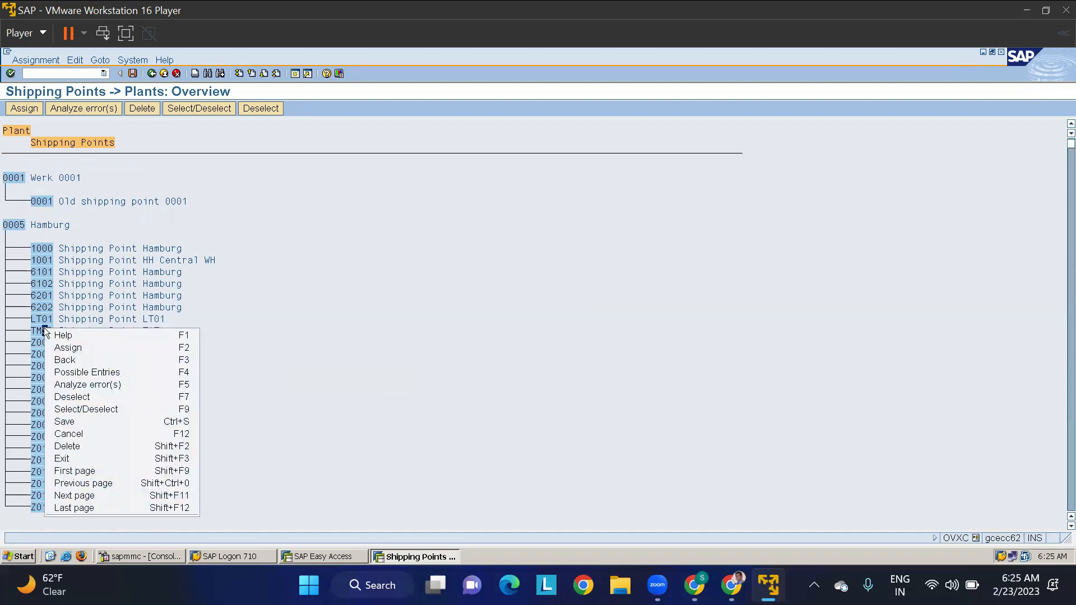
click(70, 348)
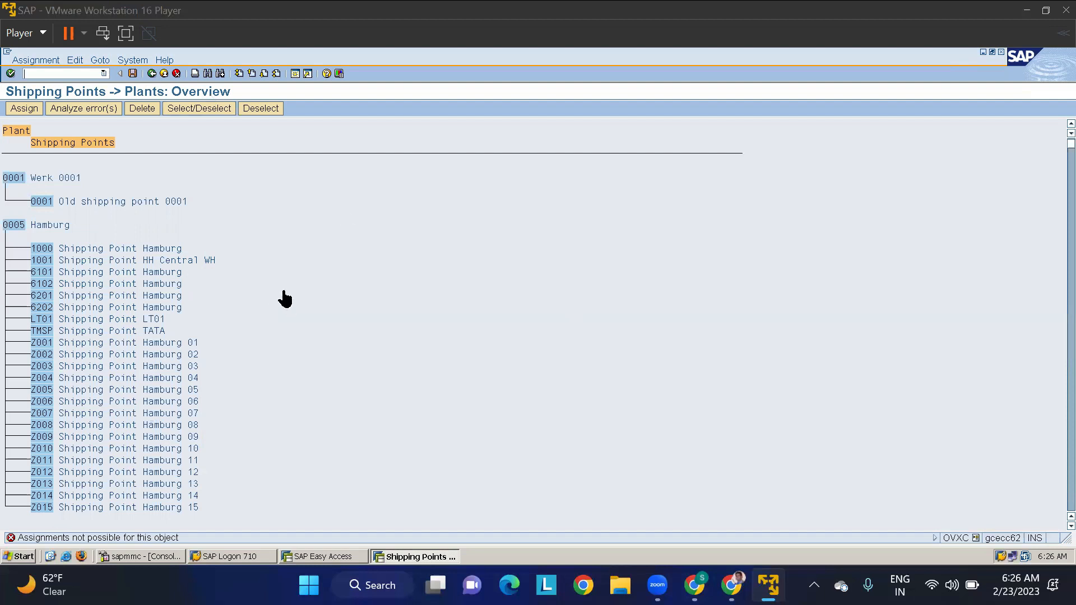
- Search the shipping point overview for plant TMKP and position the list on TATA MOTORS KA PLANT
scroll(85, 218, down, 10)
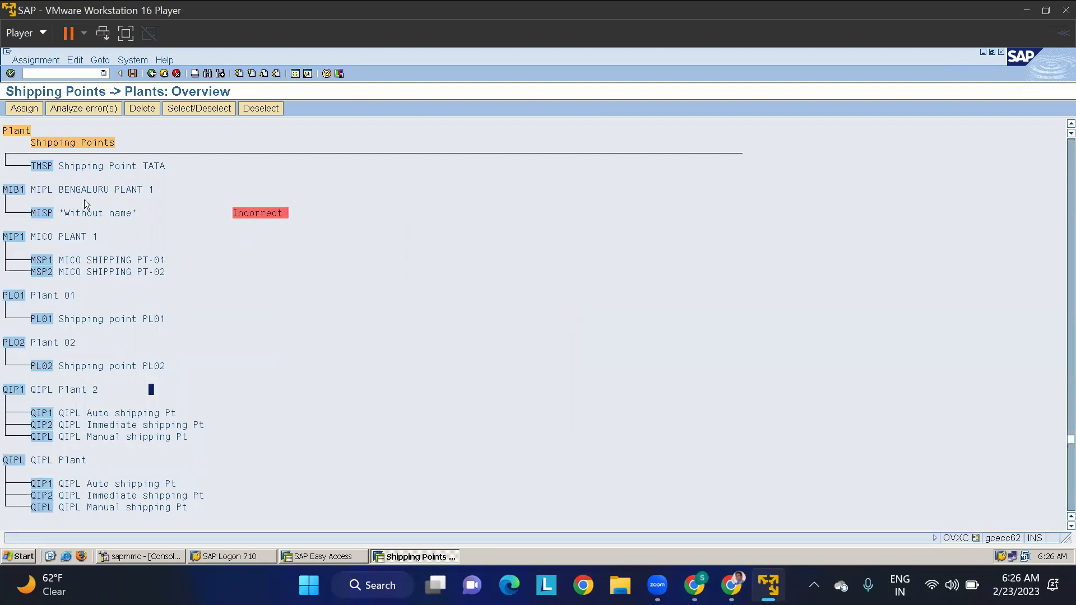
scroll(84, 199, up, 1)
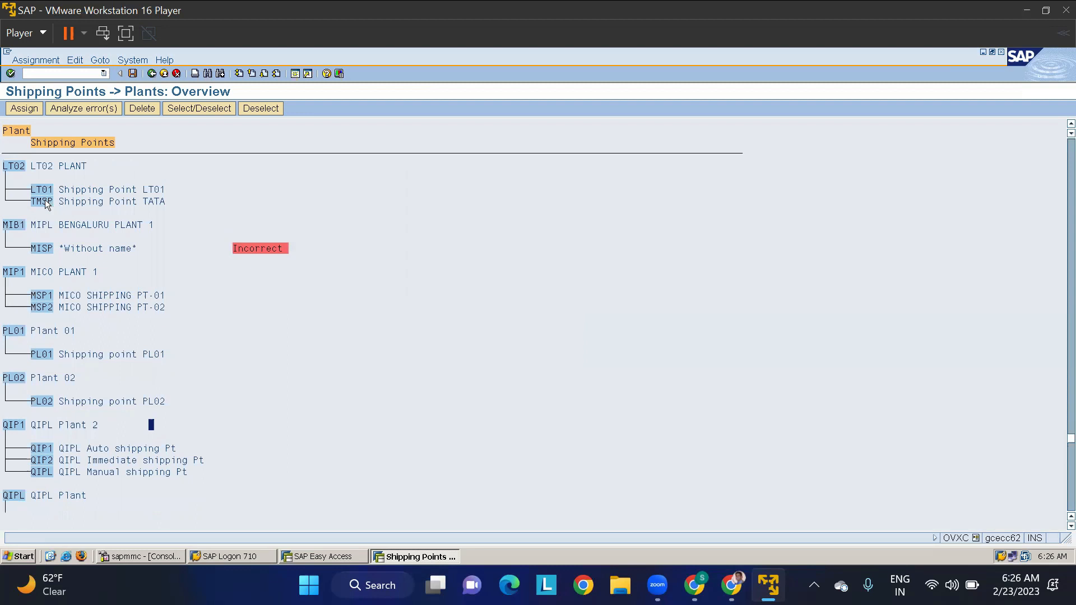
key(ctrl+f)
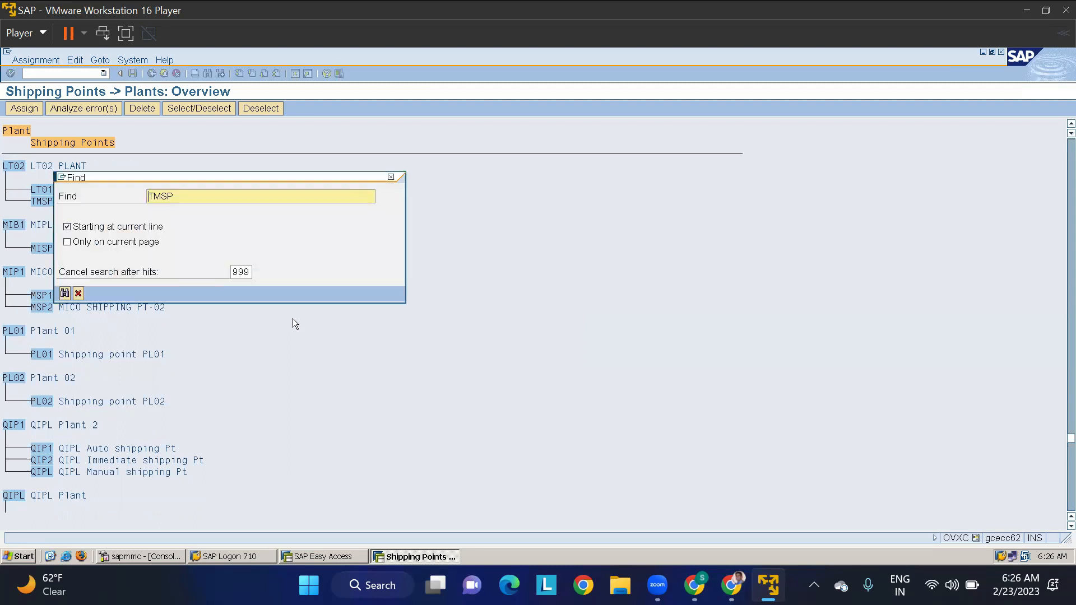
click(163, 195)
key(BackSpace)
text(K)
key(Return)
double_click(121, 258)
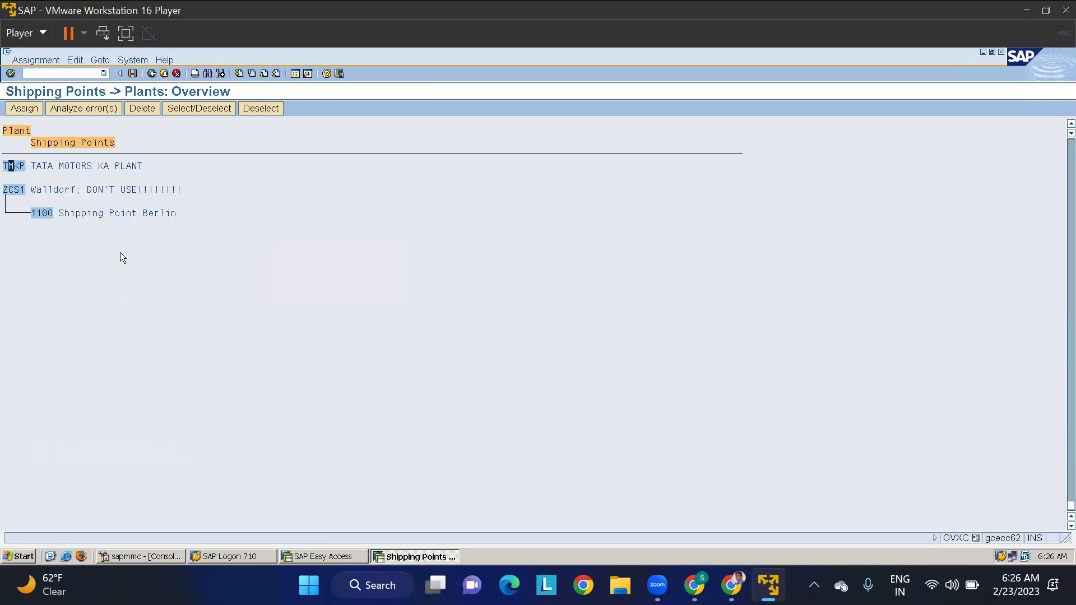
- Assign shipping point TMSP, found by searching the shipping point selection, to plant TMKP
right_click(19, 170)
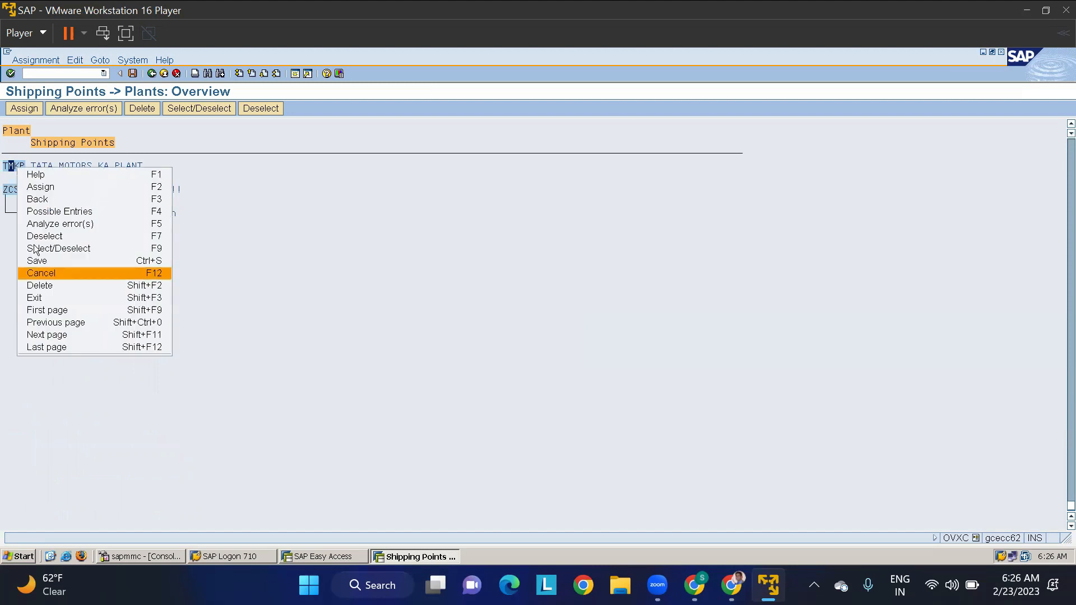
click(44, 188)
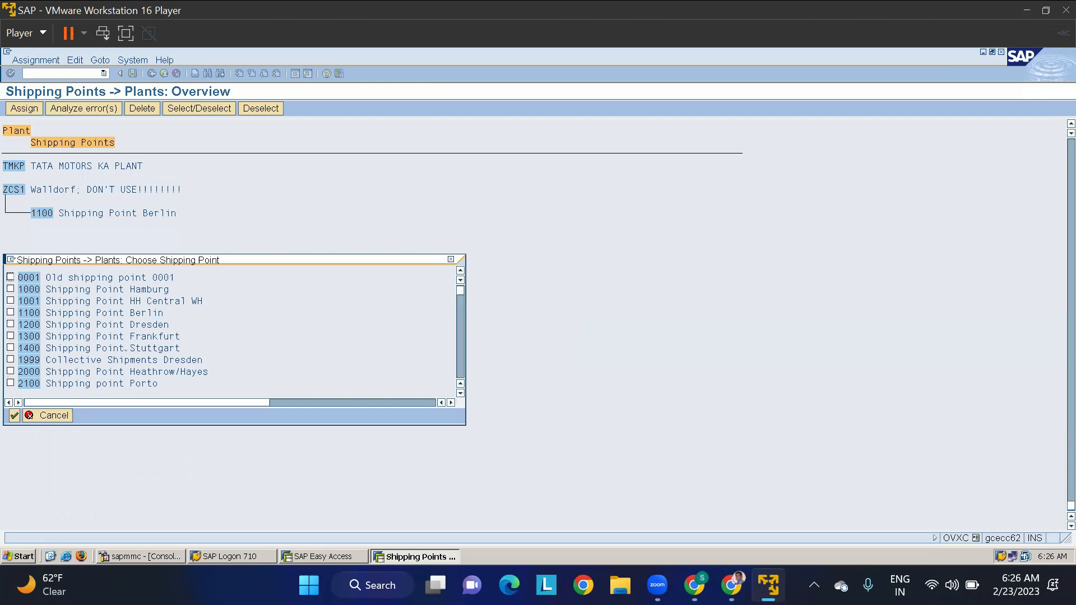
key(ctrl+f)
key(Return)
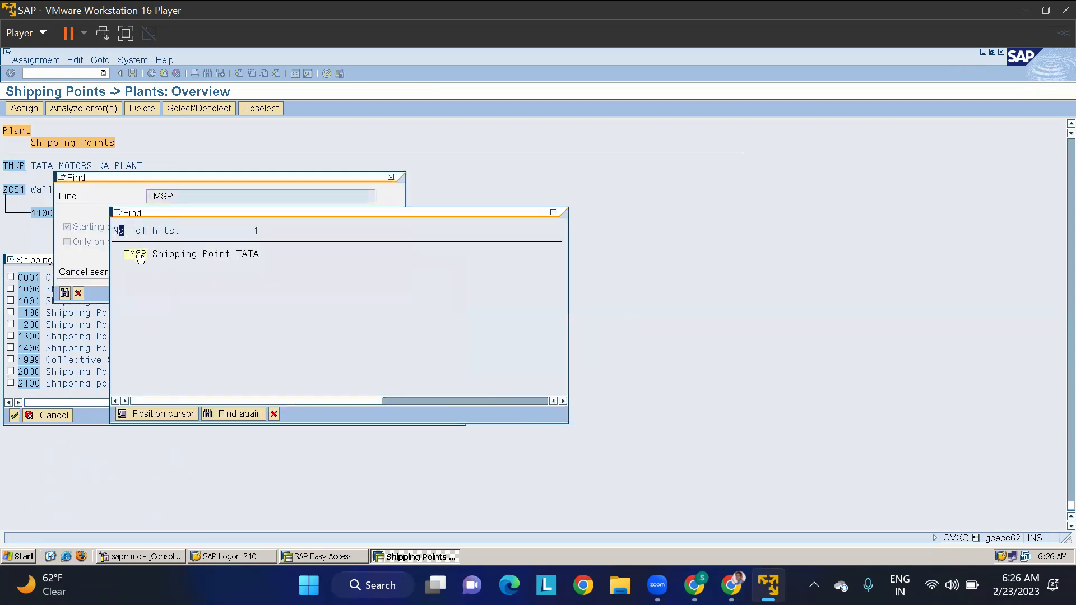
click(140, 256)
click(11, 276)
click(14, 415)
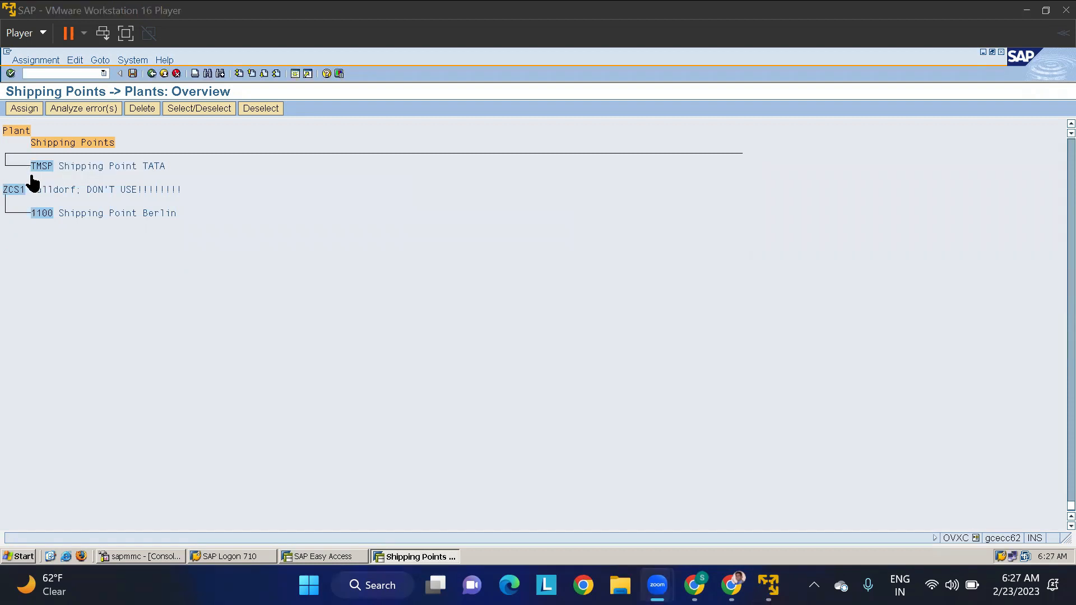
click(248, 218)
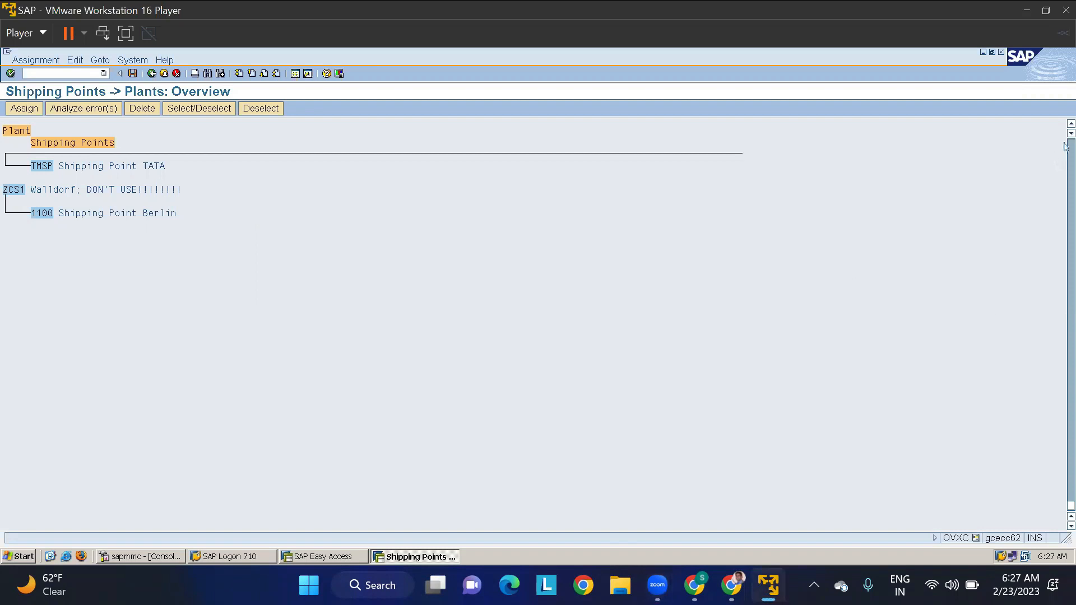
click(1068, 125)
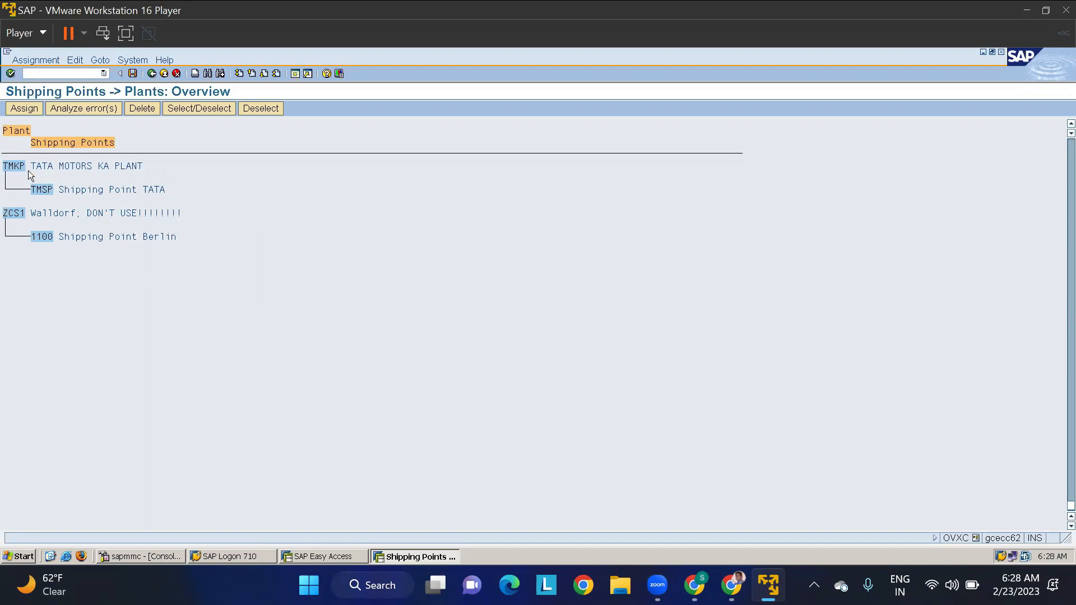
- Search for plant TMAP starting from the current line of the overview, then close the search
key(ctrl+f)
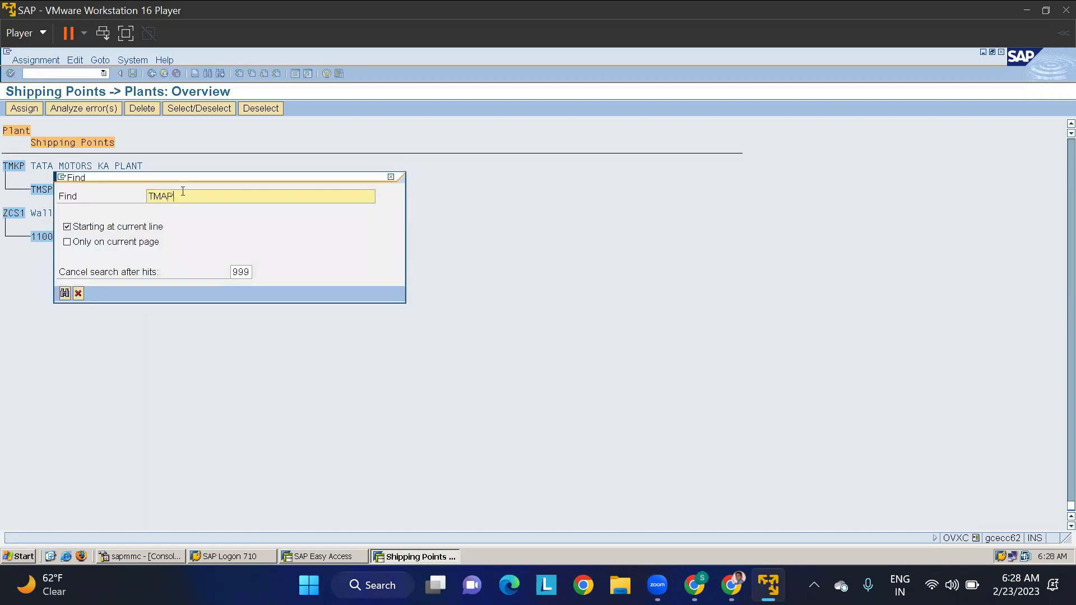
key(Return)
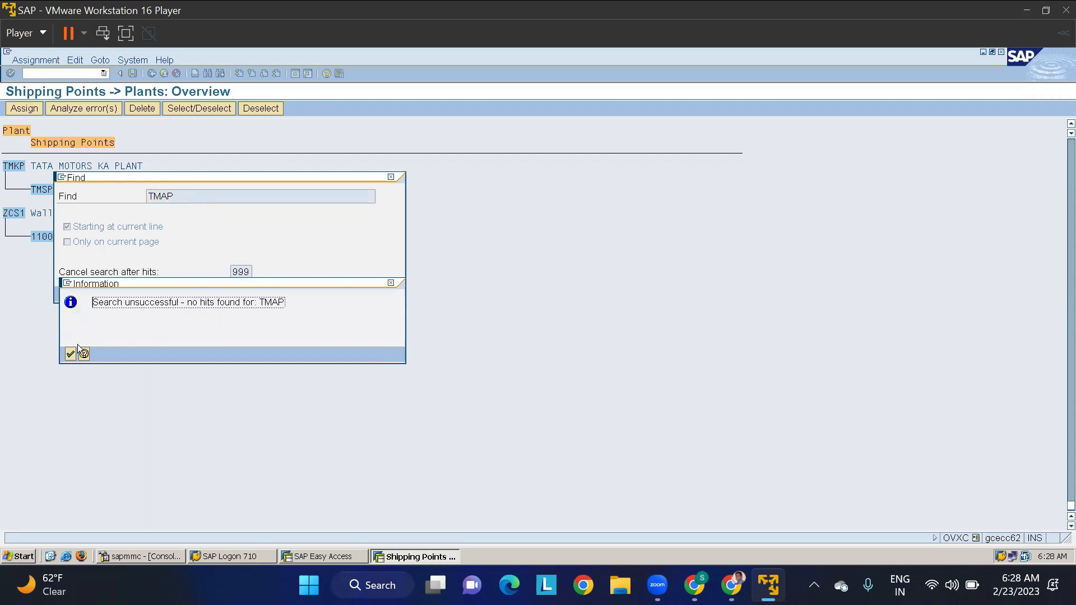
click(67, 354)
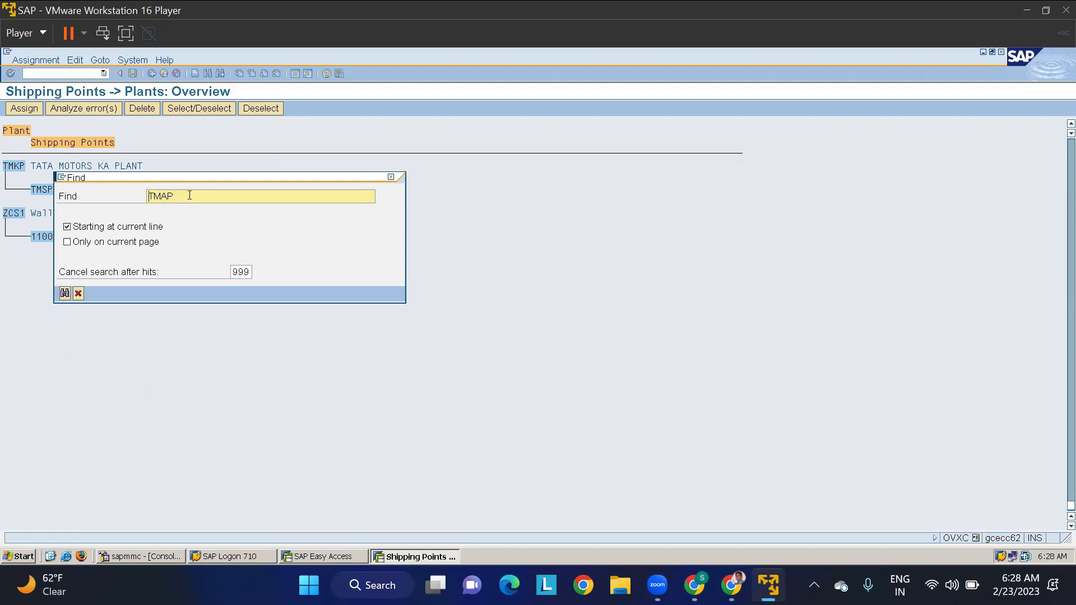
click(391, 177)
- Save the shipping point assignment for plant TMKP and return to the IMG structure
click(133, 73)
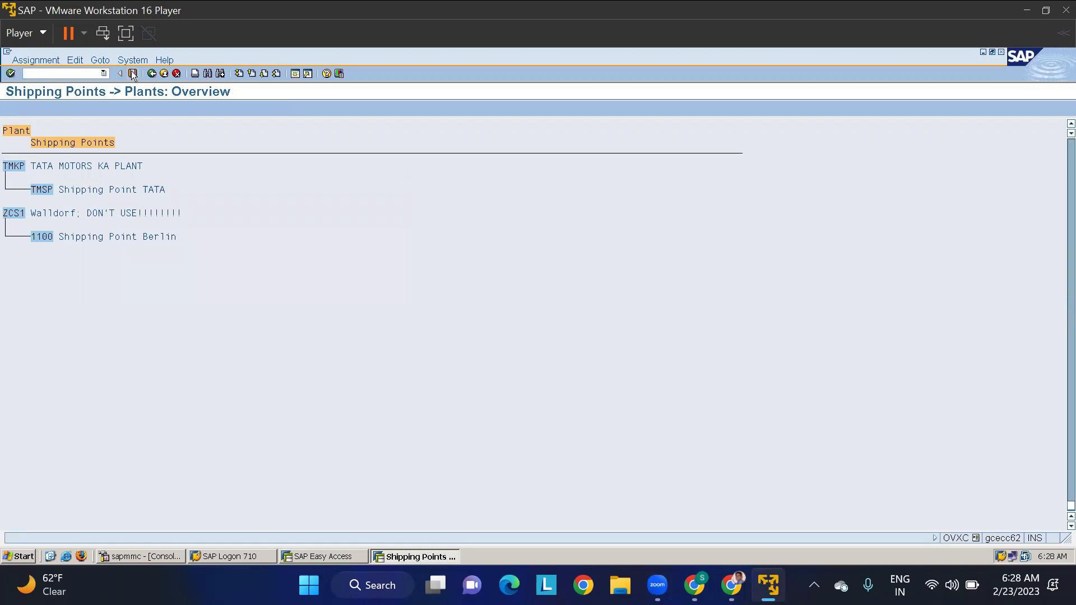
click(35, 239)
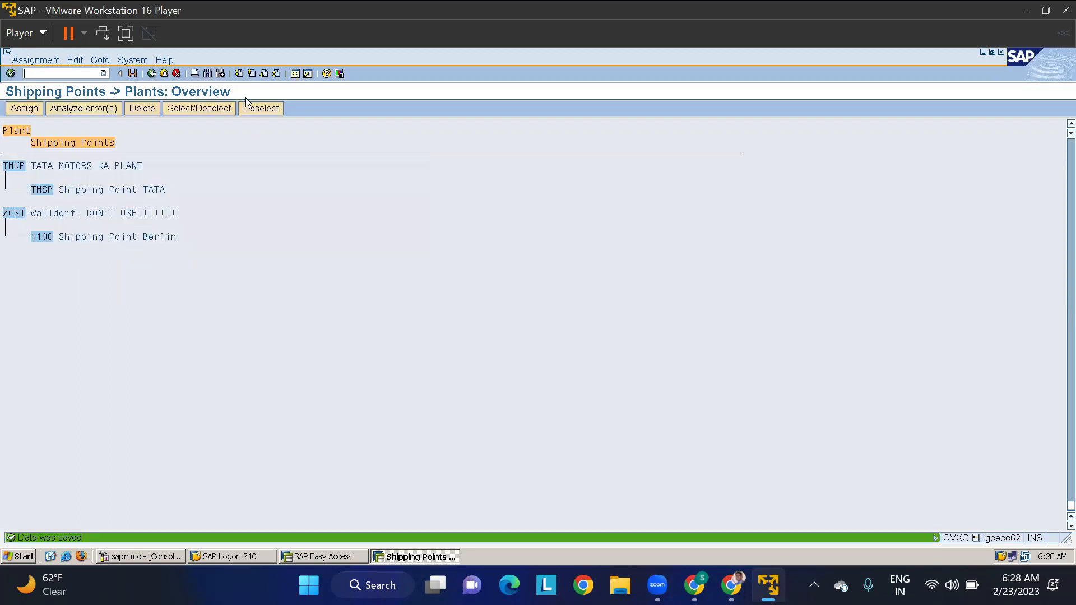
click(163, 74)
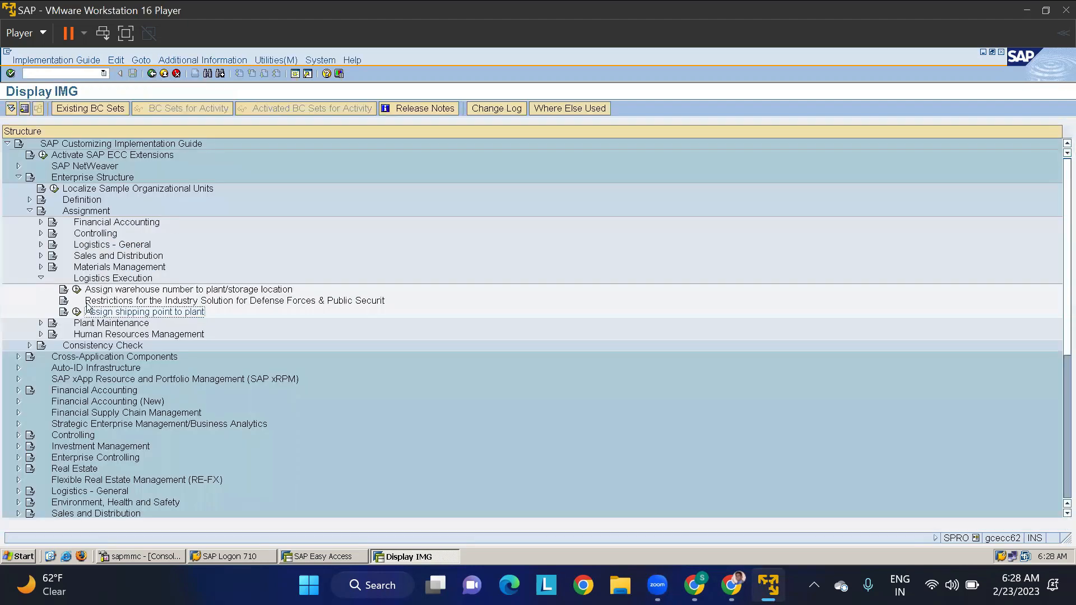
- Reopen the assignment of shipping points to plants and find plant TMAP in the overview
click(77, 311)
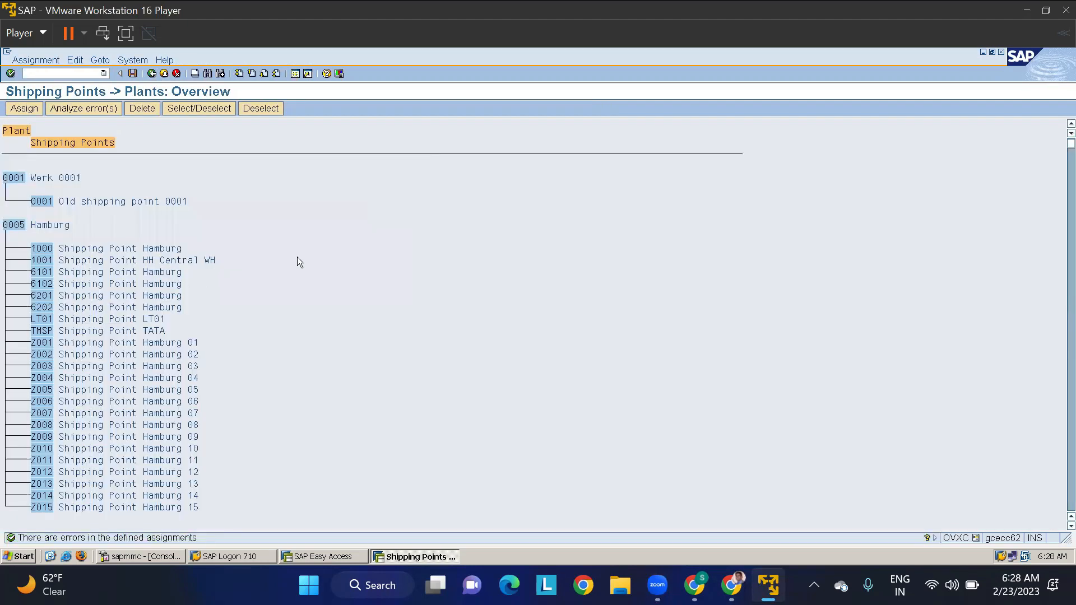
key(ctrl+f)
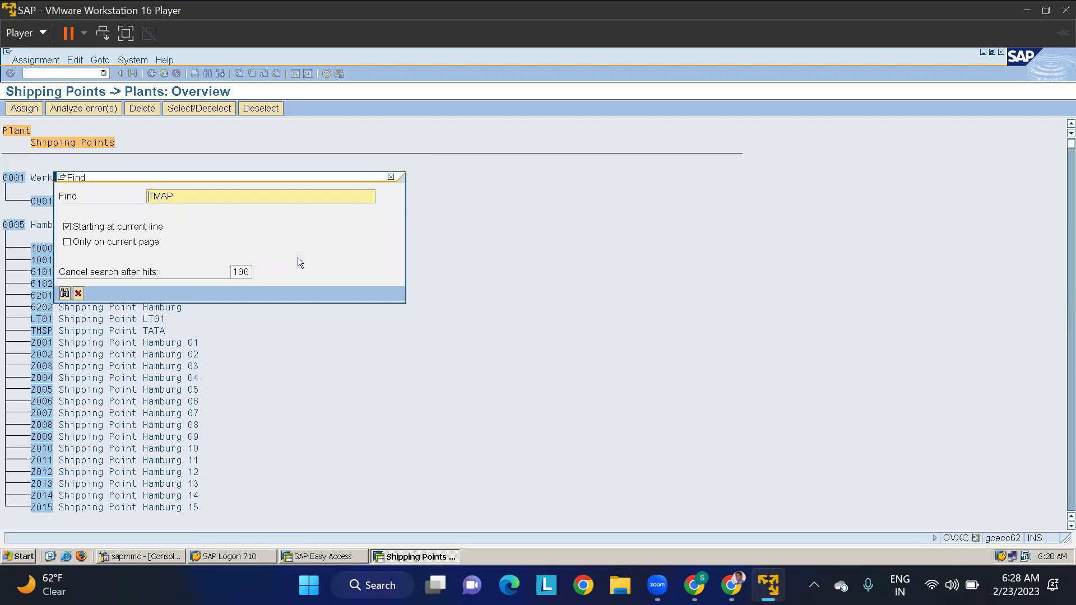
key(Return)
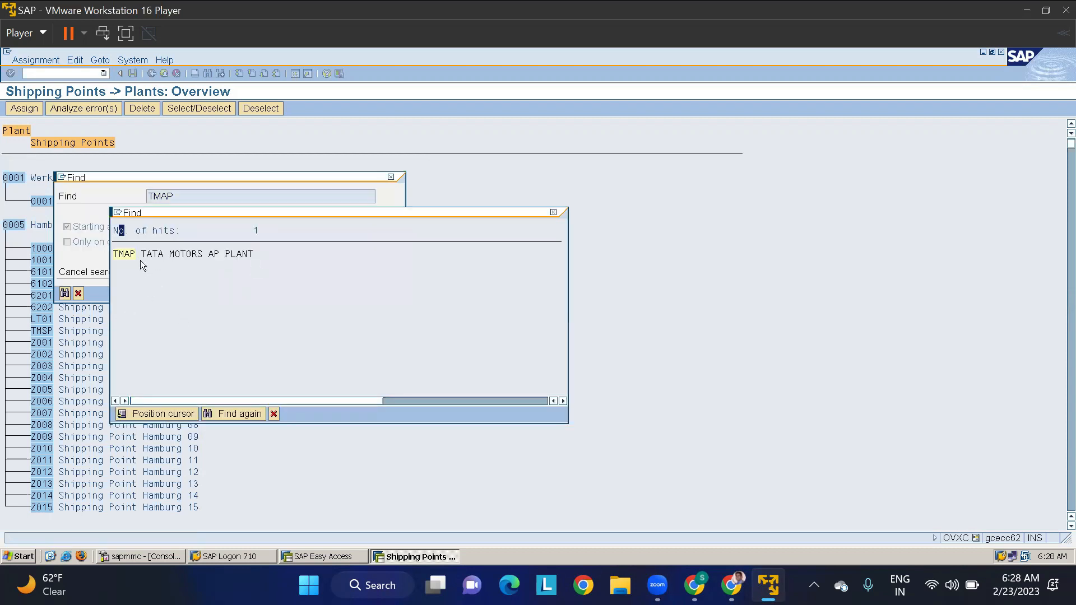
click(124, 256)
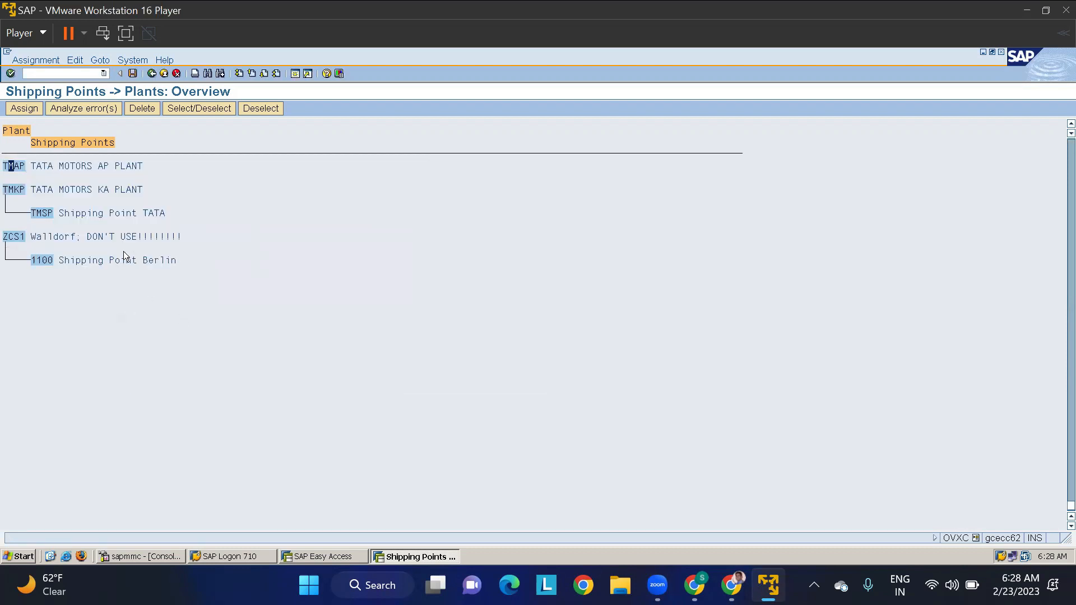
- Assign shipping point TMSP, found by searching the shipping point selection, to plant TMAP
right_click(14, 169)
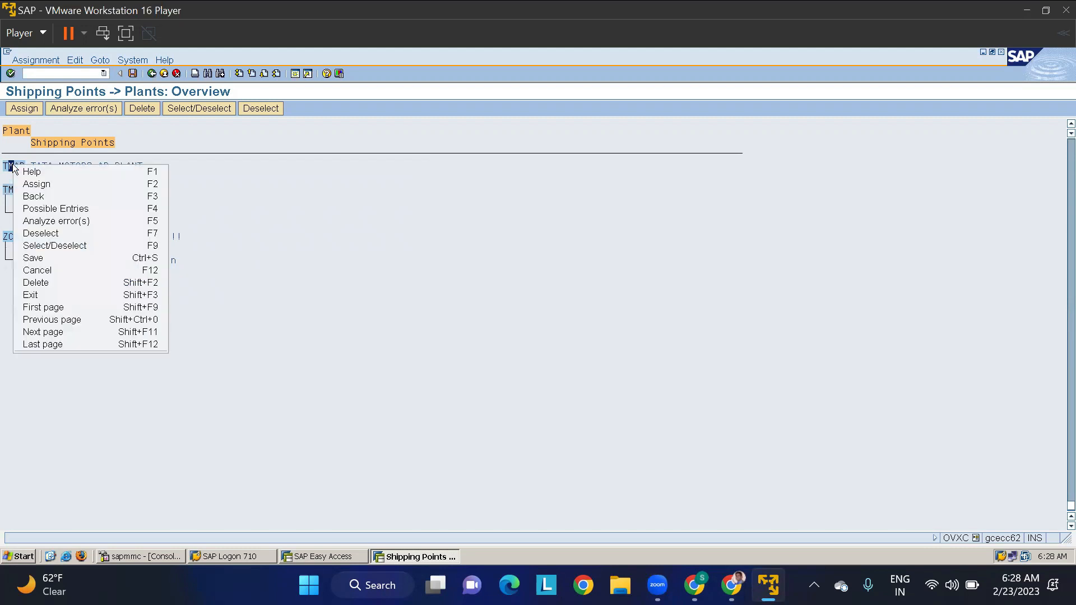
click(40, 184)
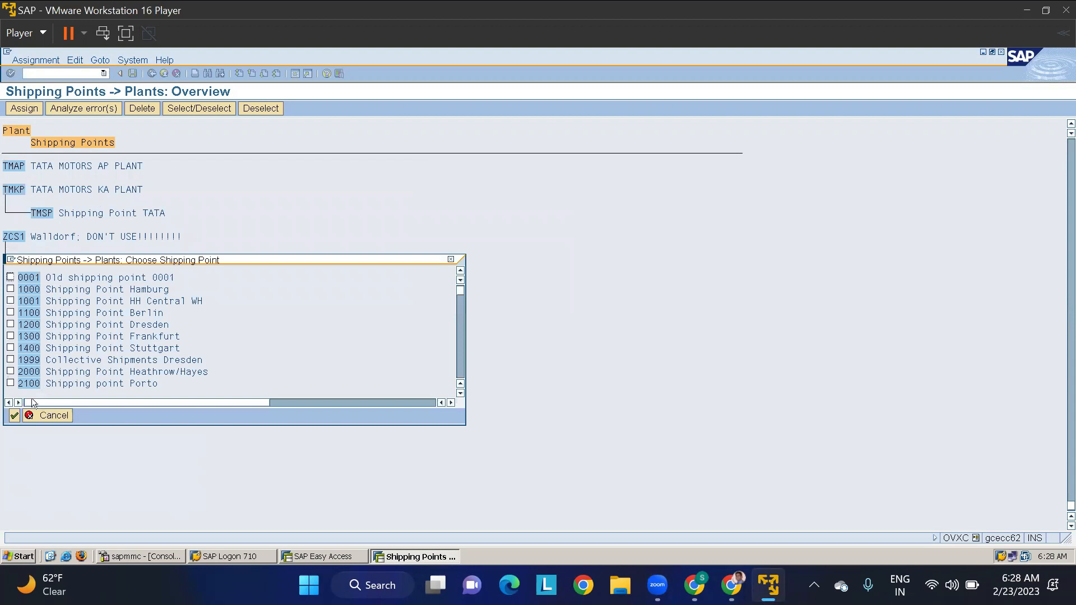
key(ctrl+f)
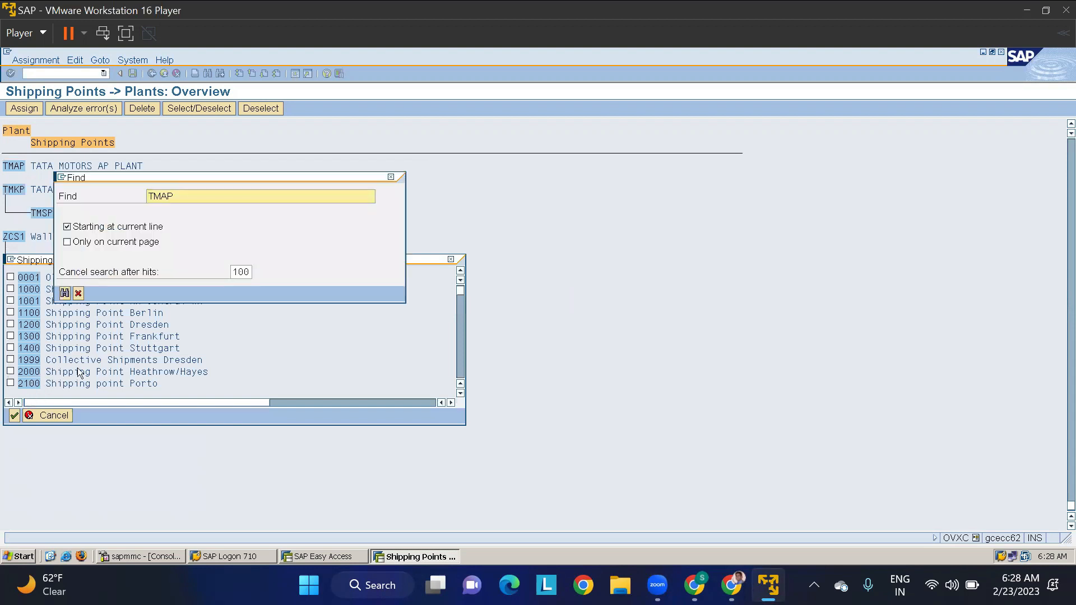
text(PMSP)
key(Return)
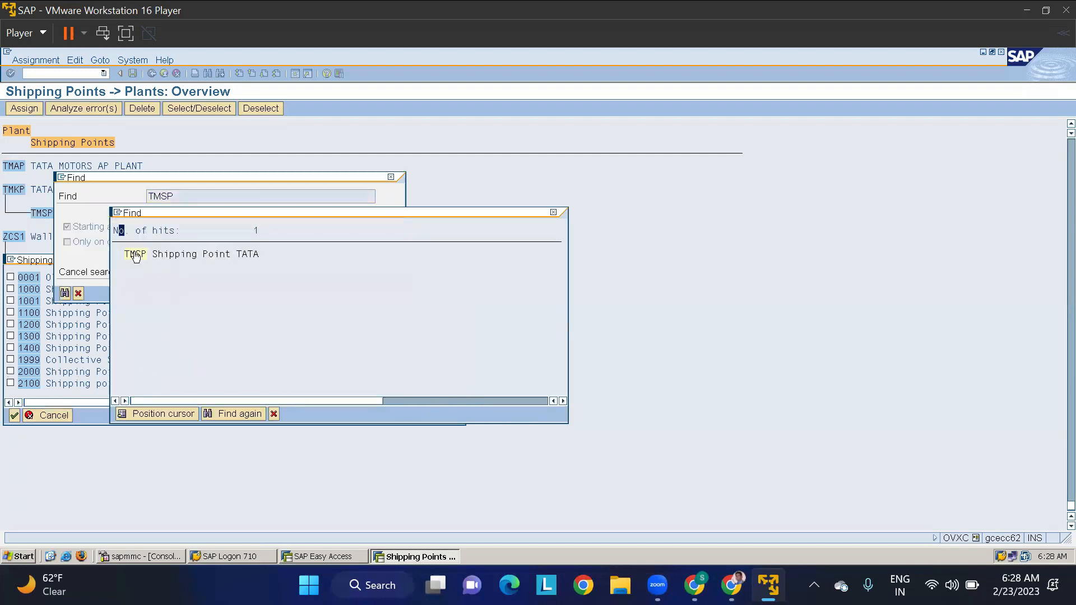
click(135, 256)
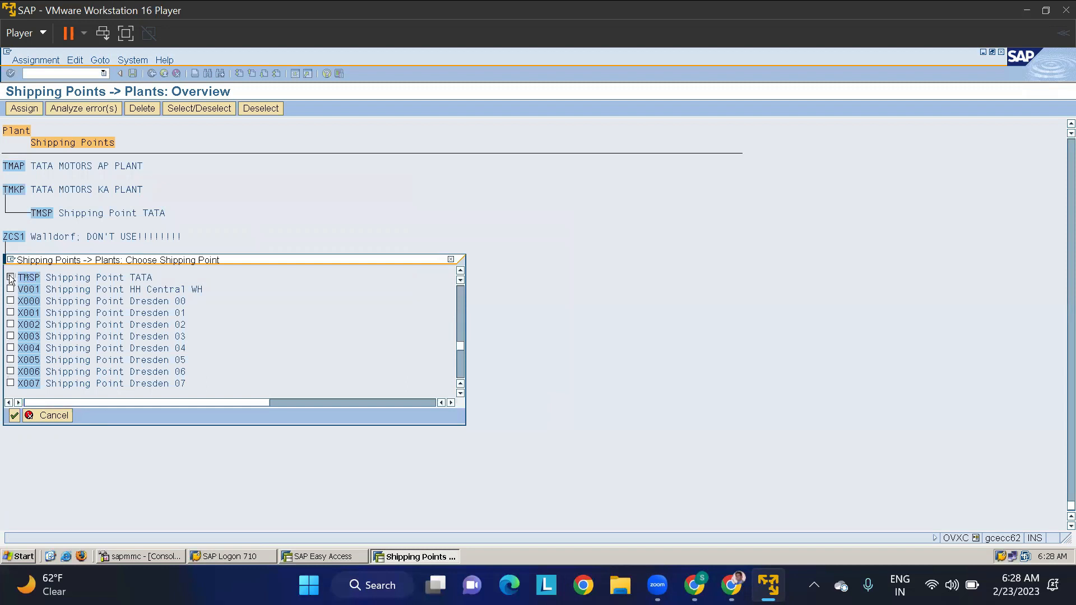
click(10, 277)
click(14, 415)
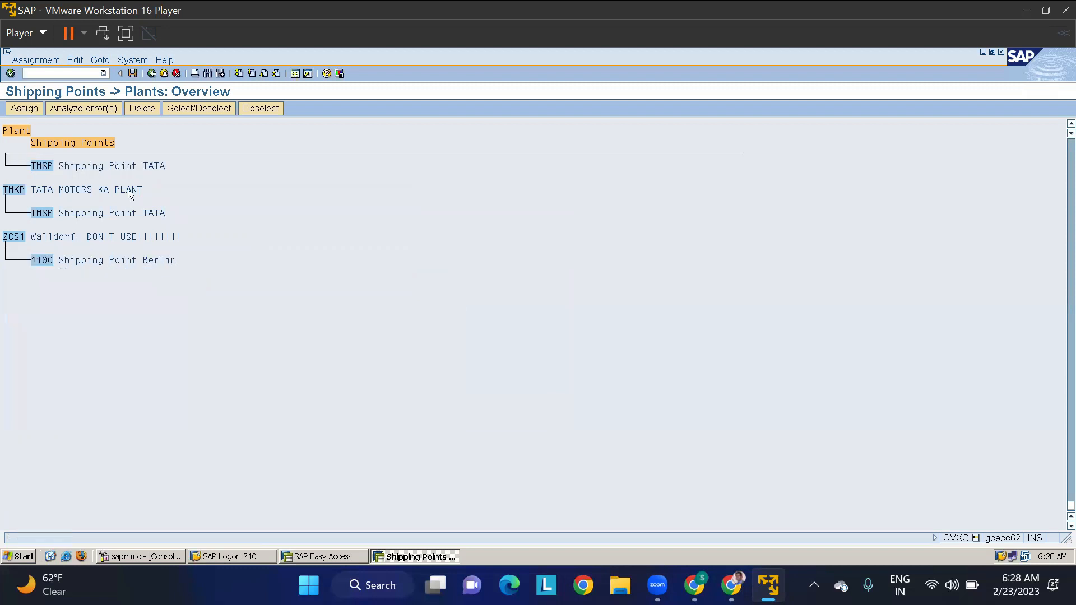
scroll(1065, 128, up, 5)
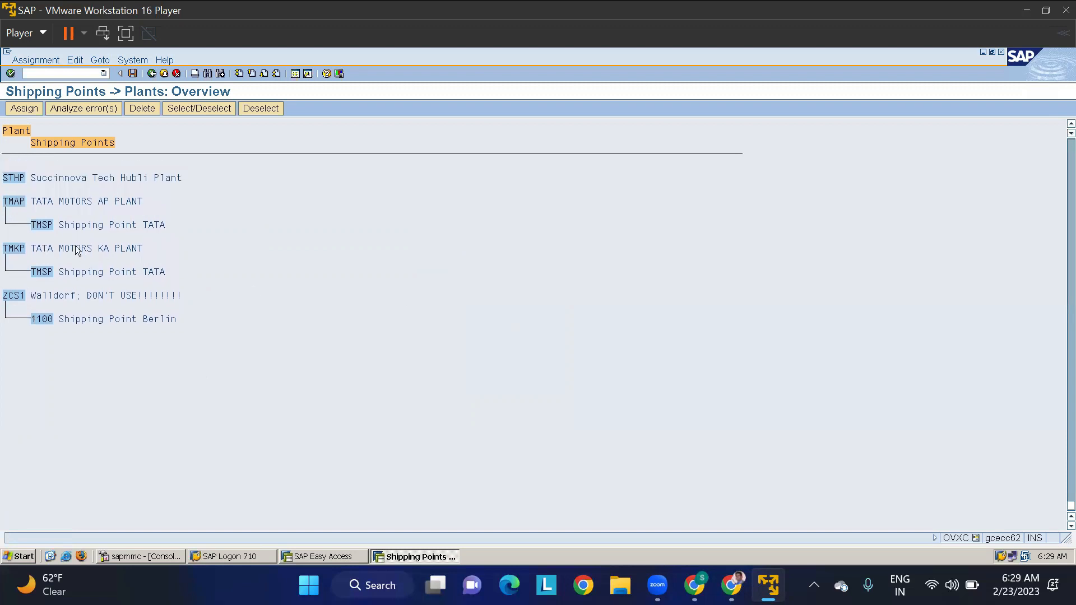
- Save the shipping point assignment for plant TMAP and return to the IMG structure
click(131, 74)
click(36, 240)
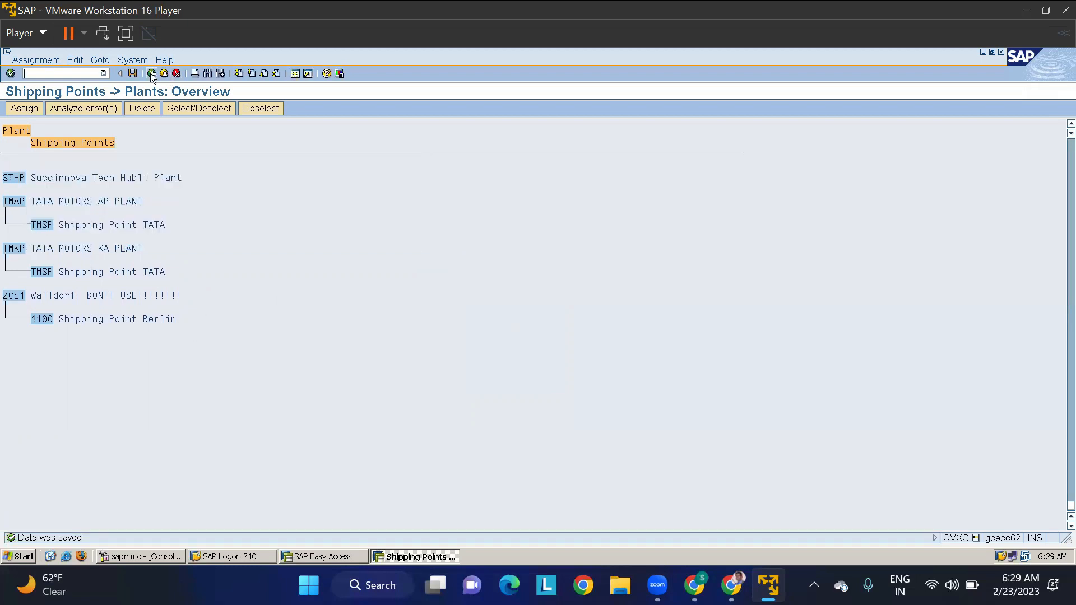
click(151, 74)
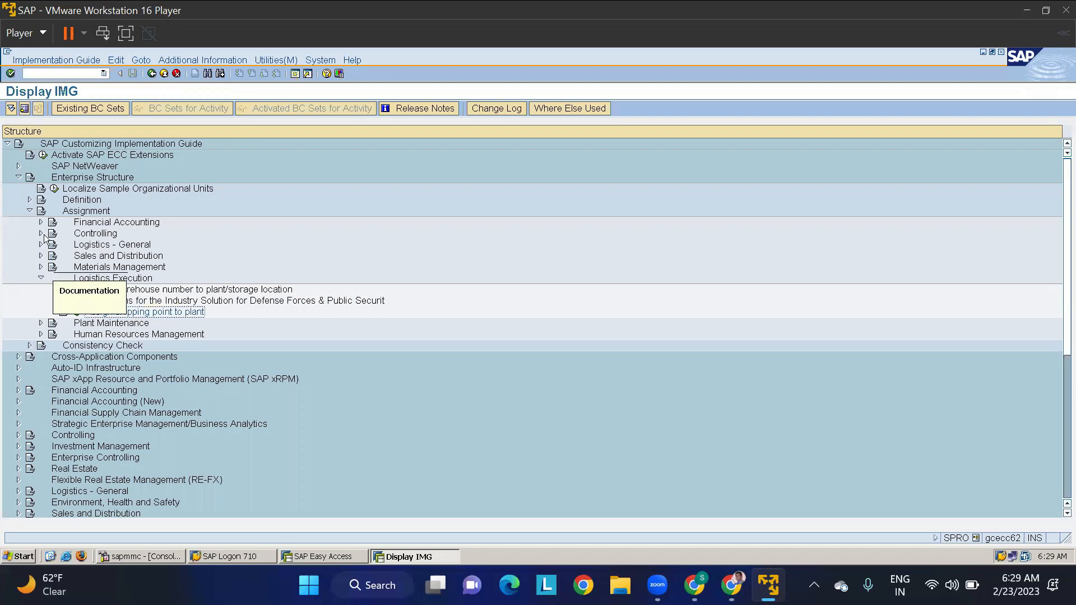
- Collapse Enterprise Structure and open Assign Shipping Points within the shipping point determination settings of Logistics Execution's basic shipping functions
click(30, 211)
click(18, 177)
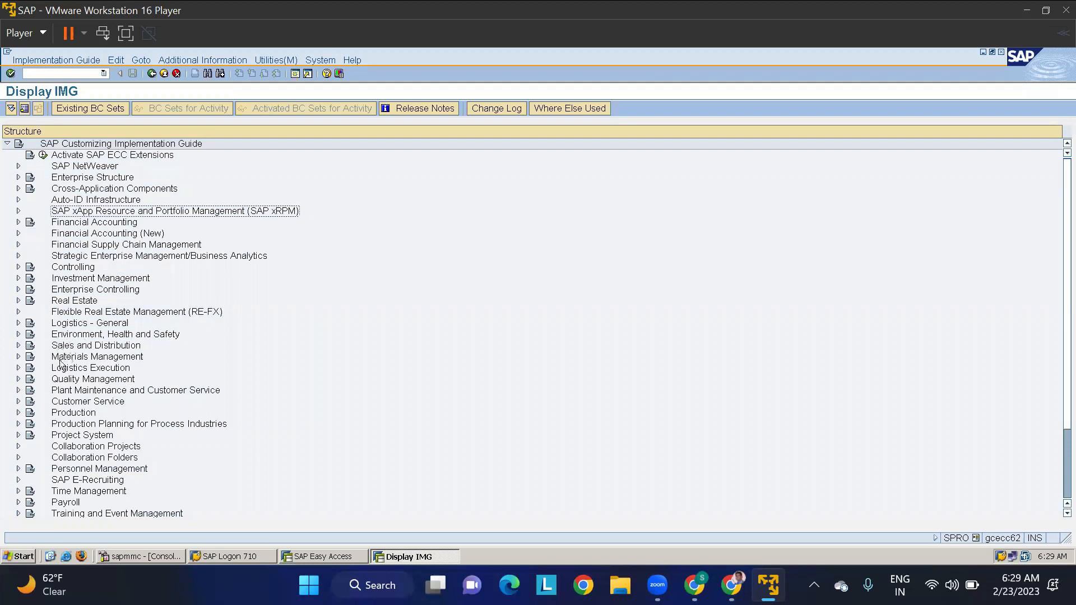
click(19, 368)
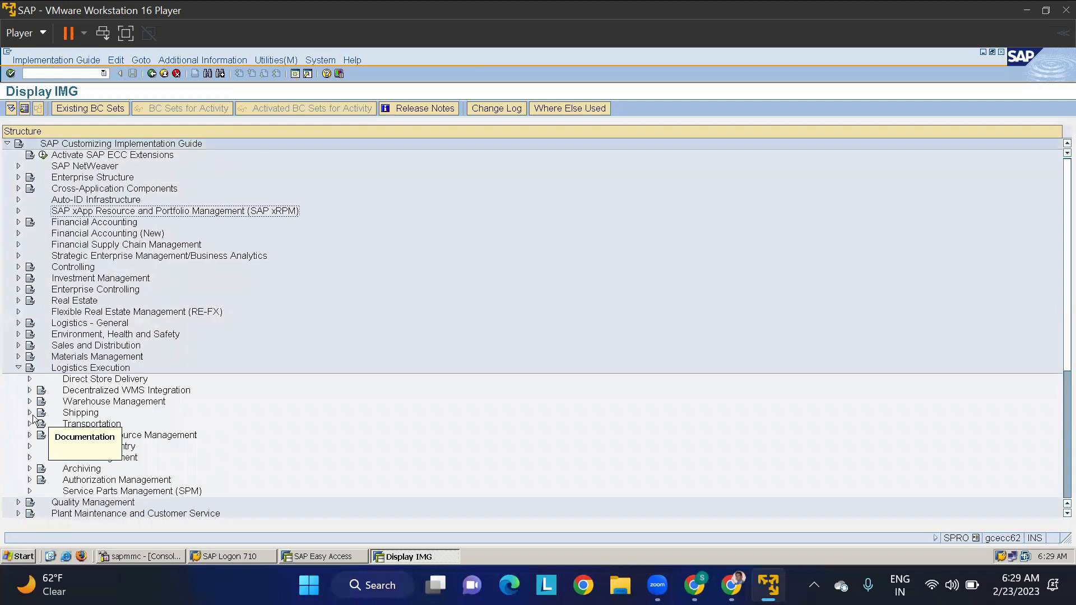
click(30, 413)
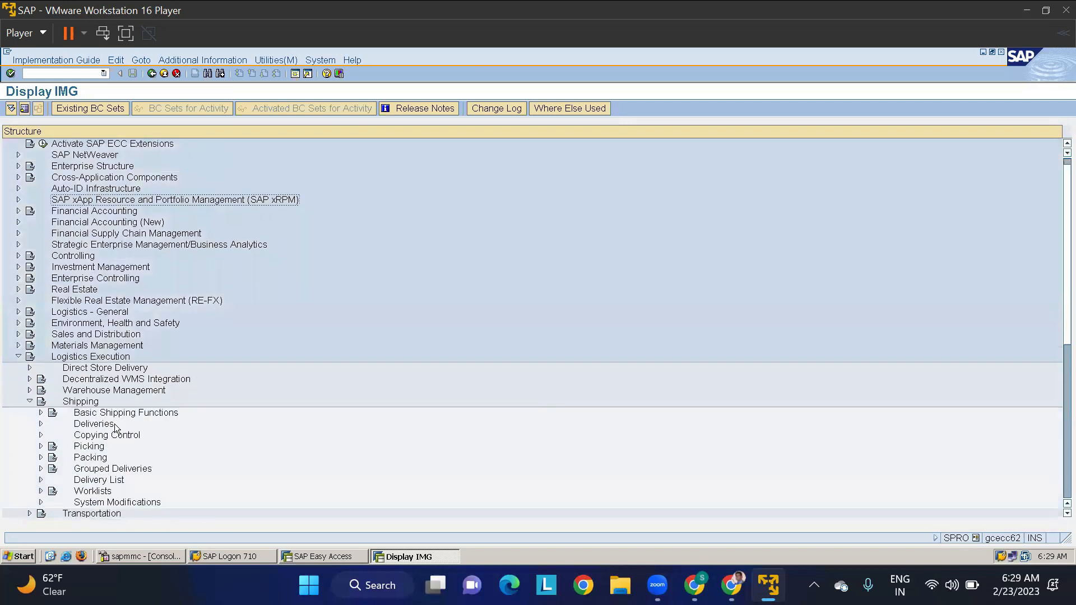
click(40, 413)
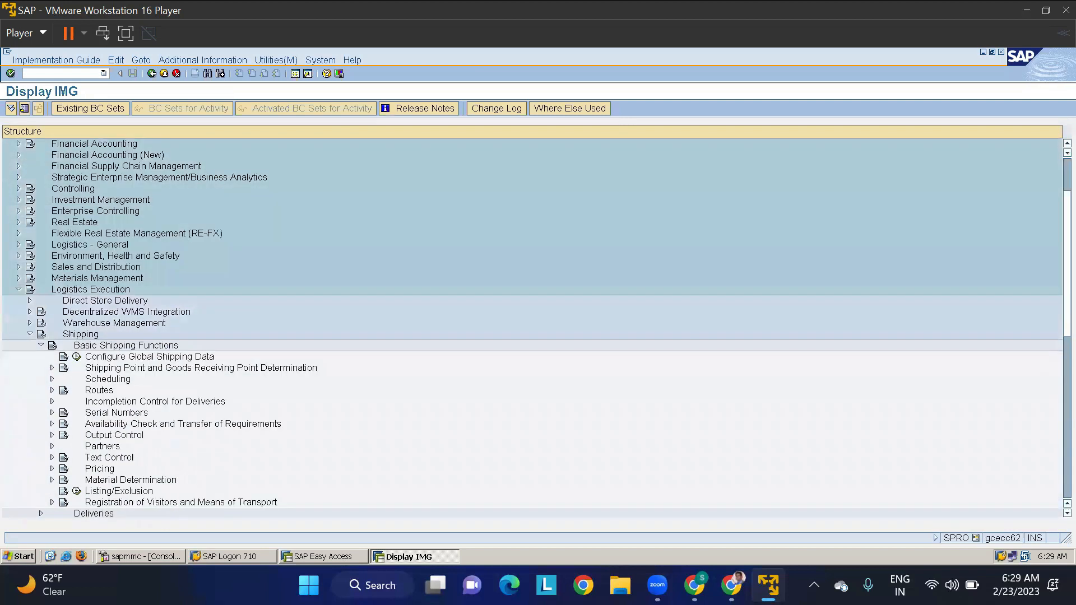
click(52, 367)
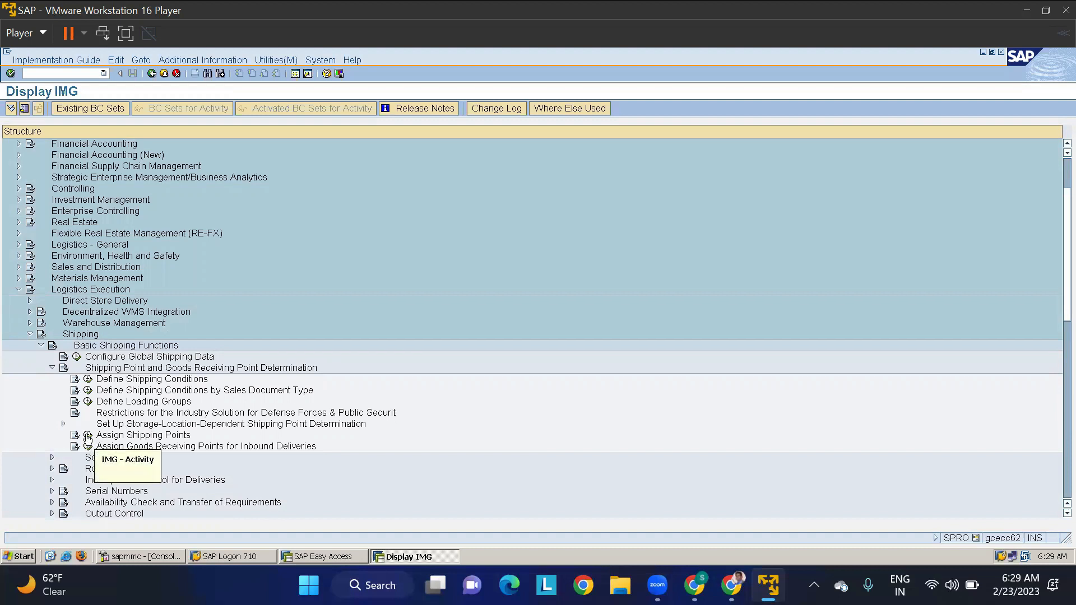
click(88, 435)
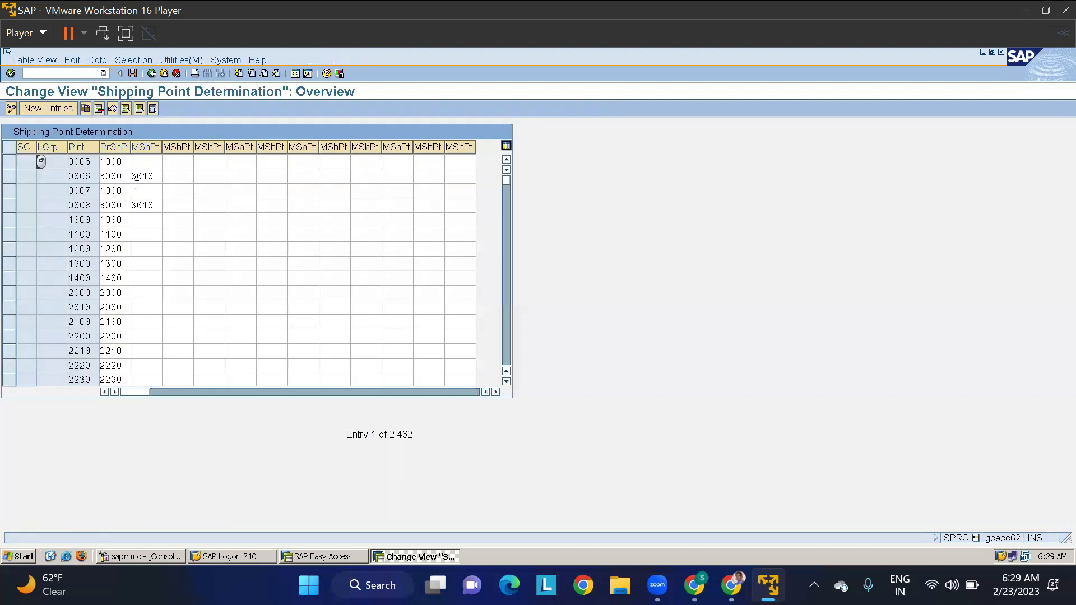
- Search the shipping point determination entries by contents for plant TMKP
click(134, 60)
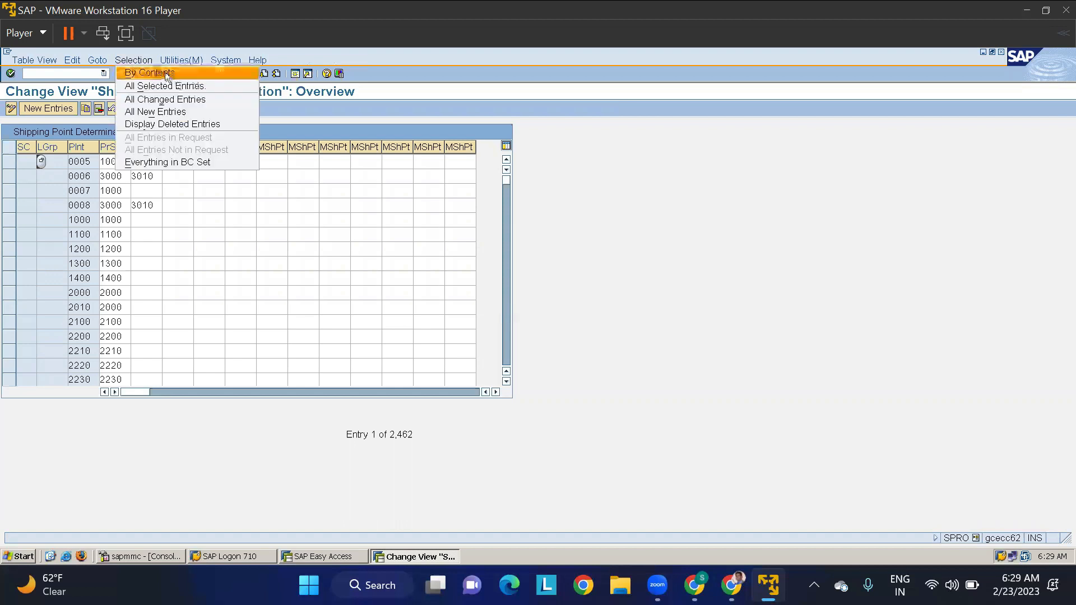
click(161, 73)
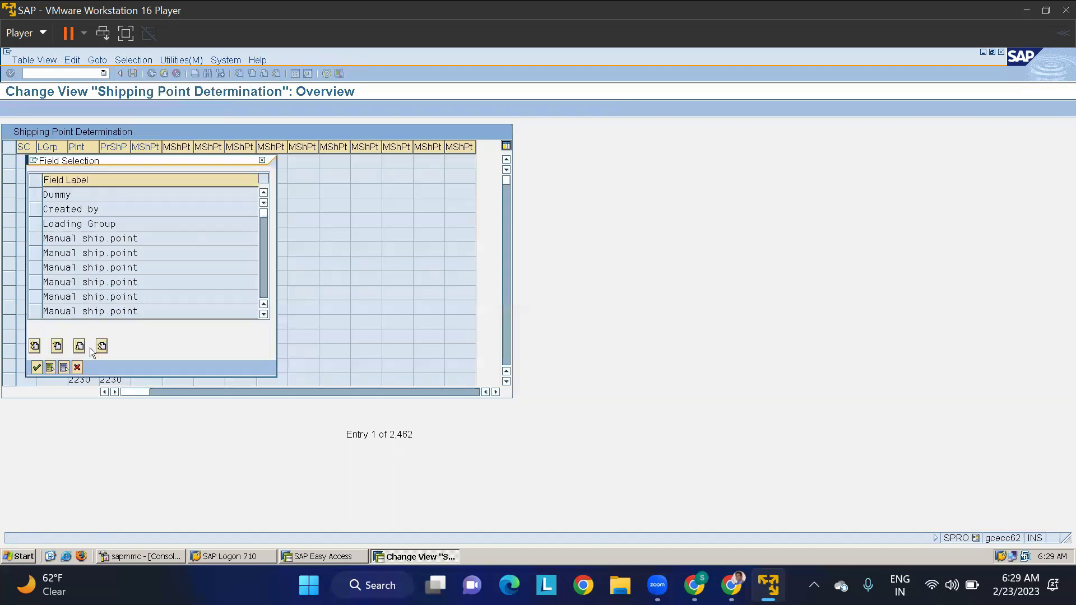
scroll(139, 281, down, 3)
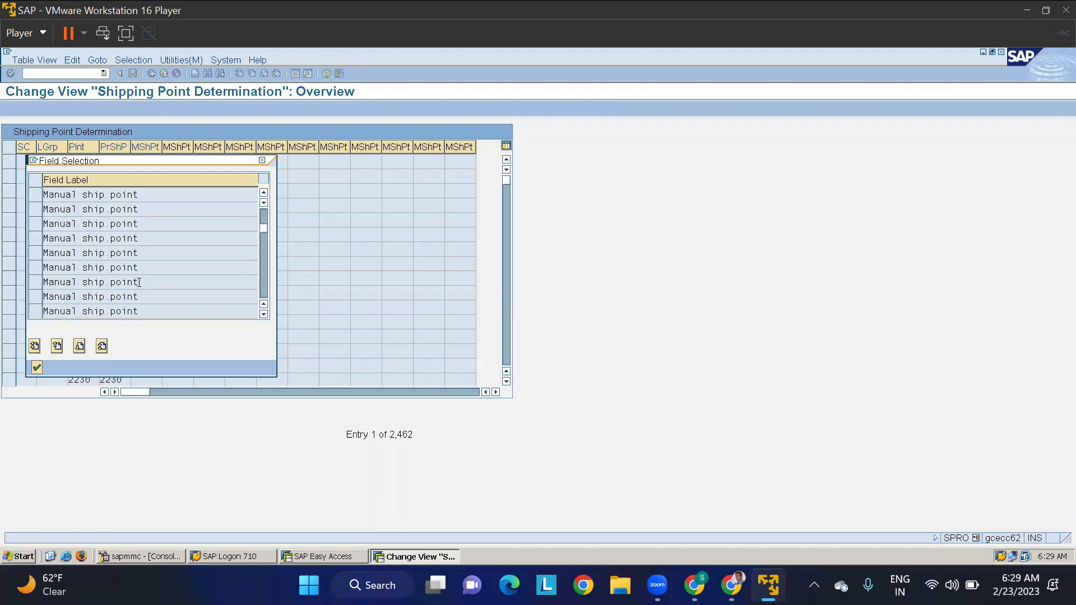
click(36, 314)
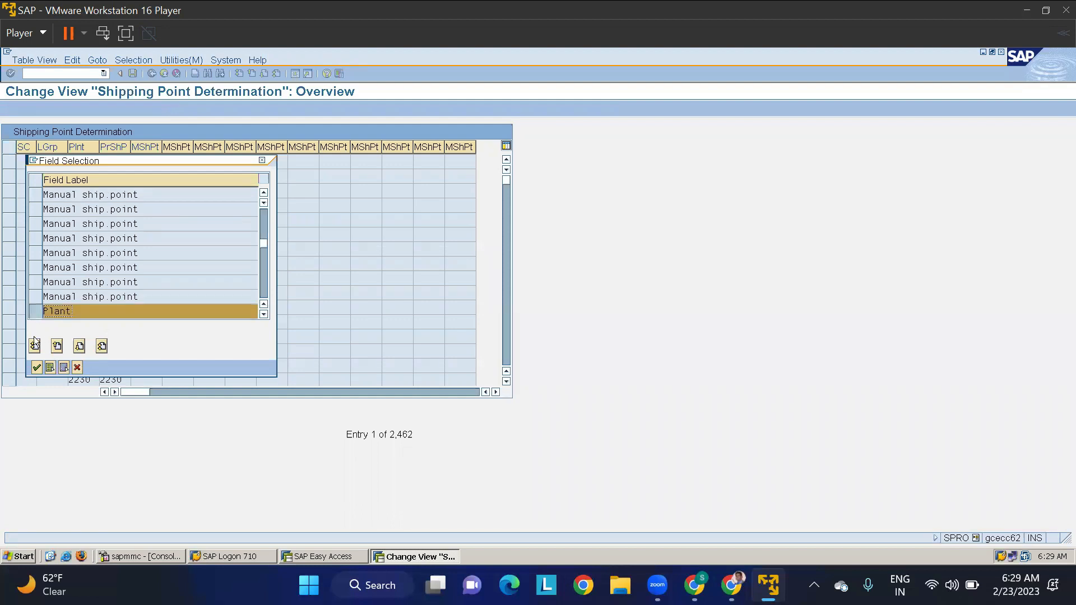
click(36, 368)
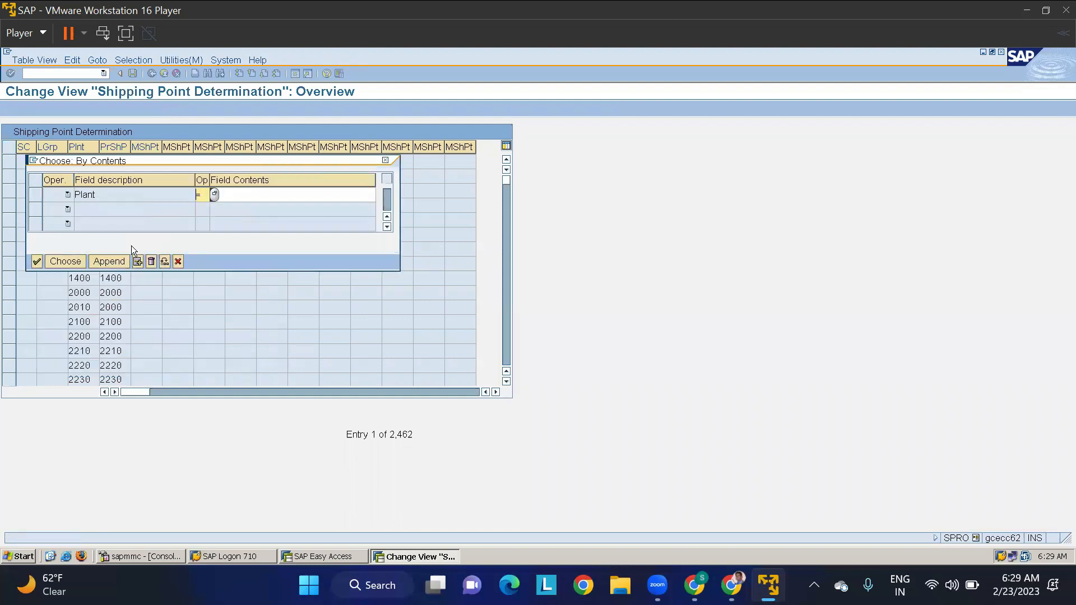
click(233, 198)
text(TMKP)
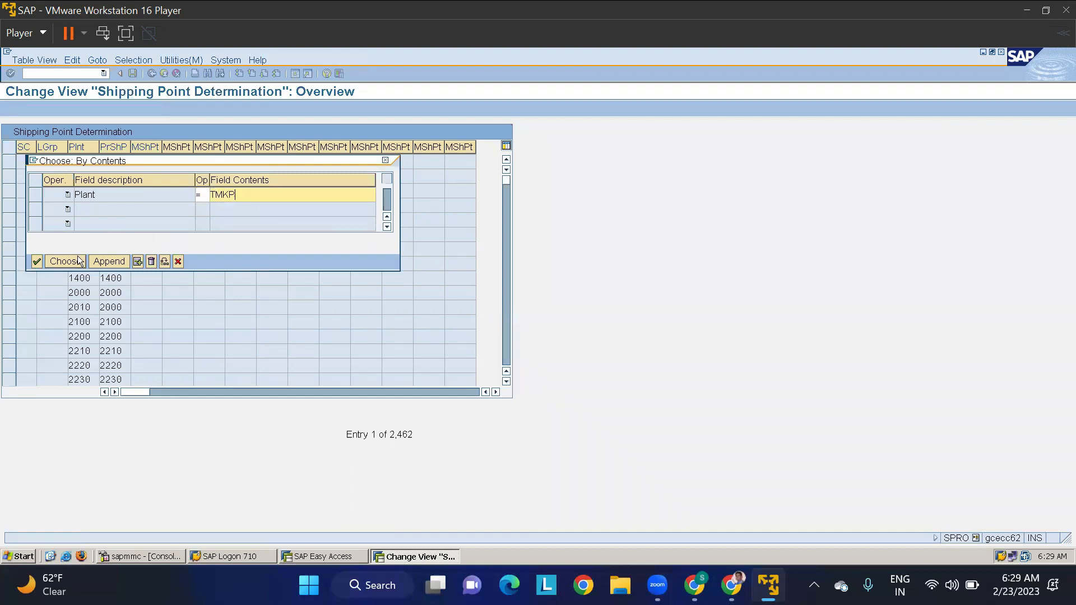
click(78, 261)
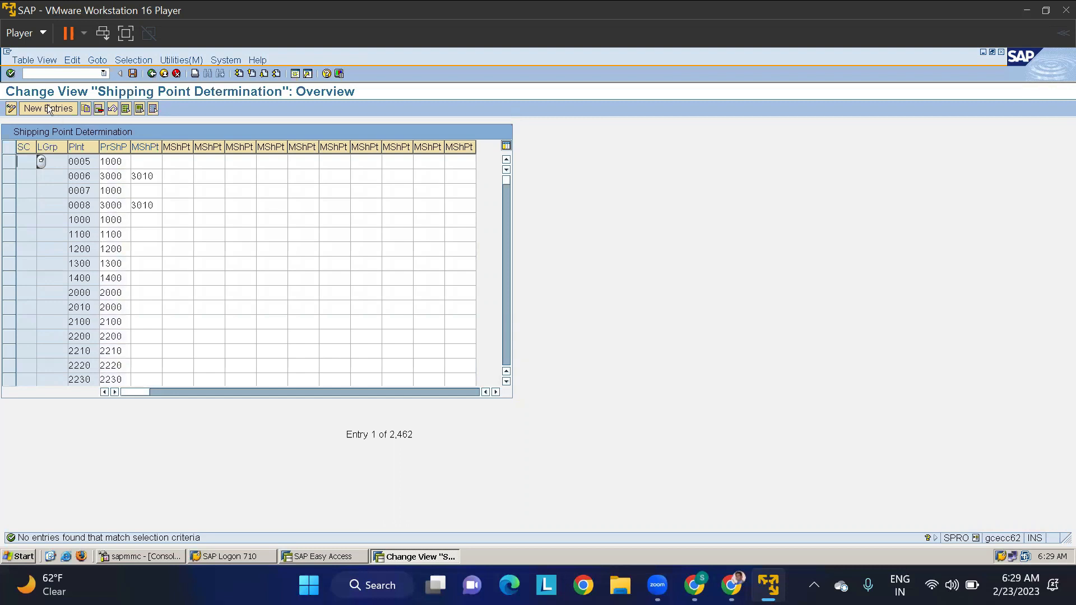
- Add new entries proposing shipping point TMSP for plant TMKP, one with loading group 0001 and one without a loading group
click(47, 106)
click(55, 160)
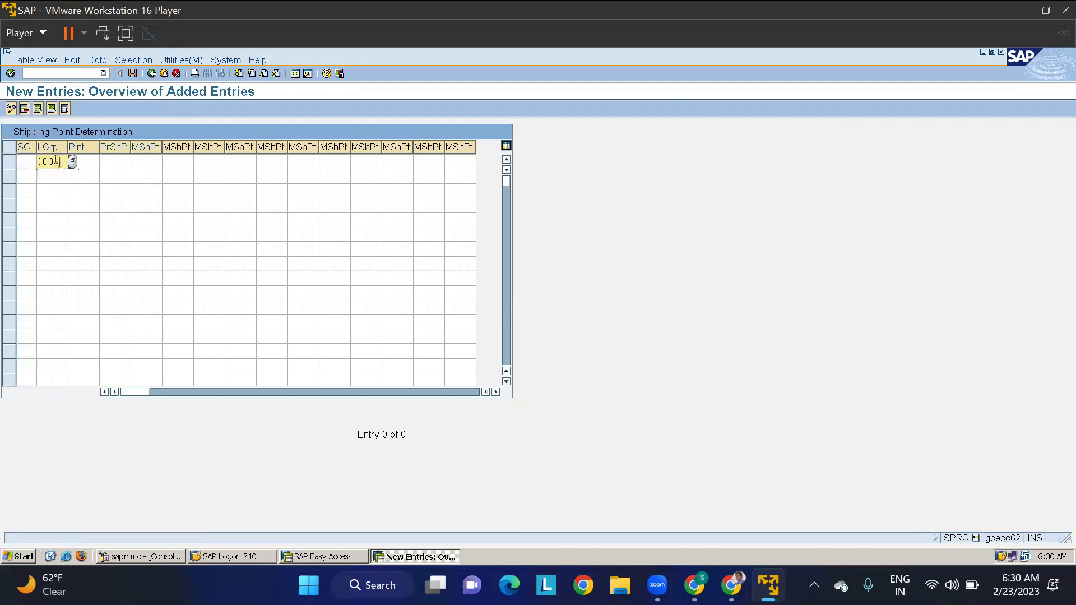
key(Tab)
text(TMKP)
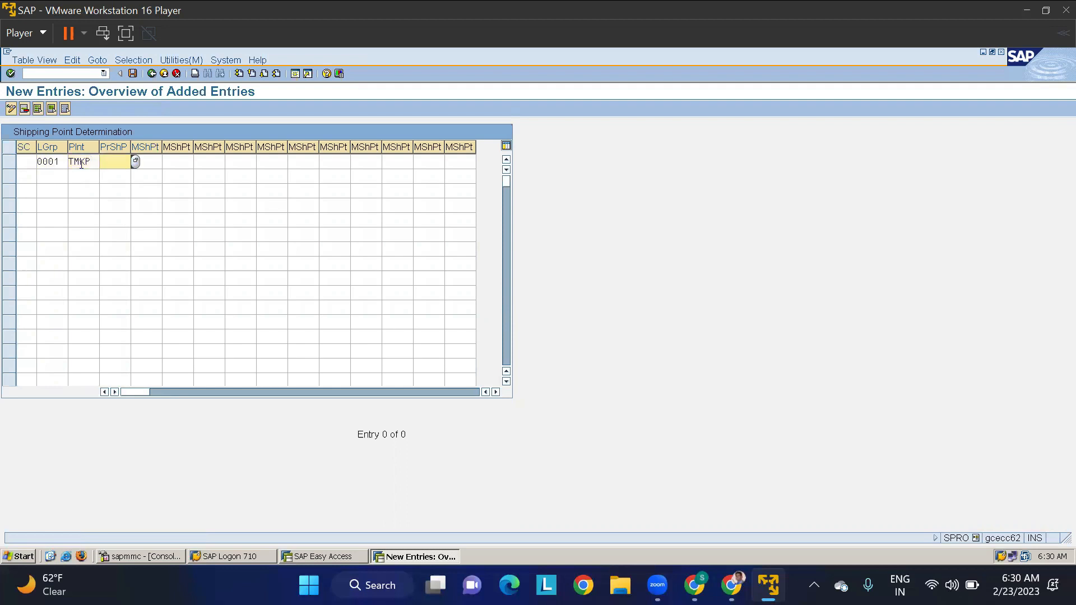
text(TMSP)
click(45, 178)
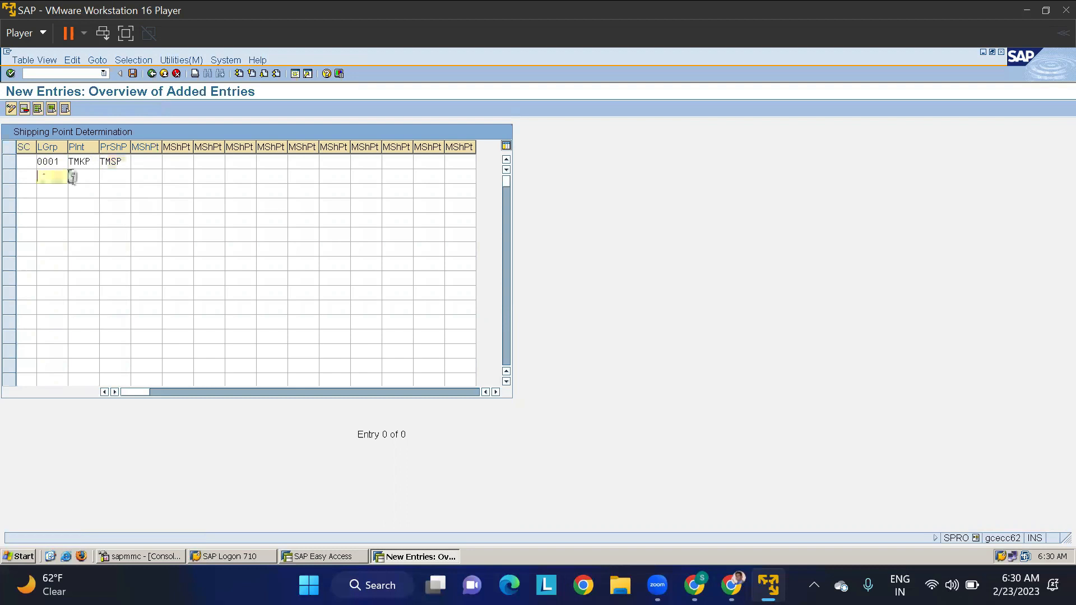
click(85, 178)
text(TMKPTMSP)
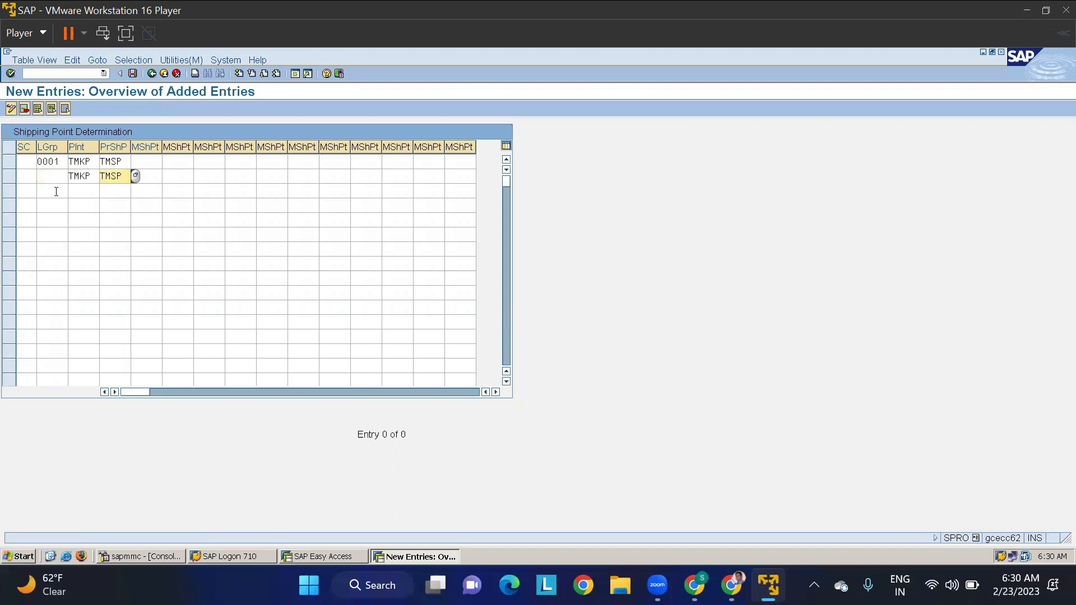
- Add two entries proposing shipping point TMSP for plant TMAP, one with loading group 0001 and one with the loading group blank
click(56, 191)
text(0001)
text(TMAP)
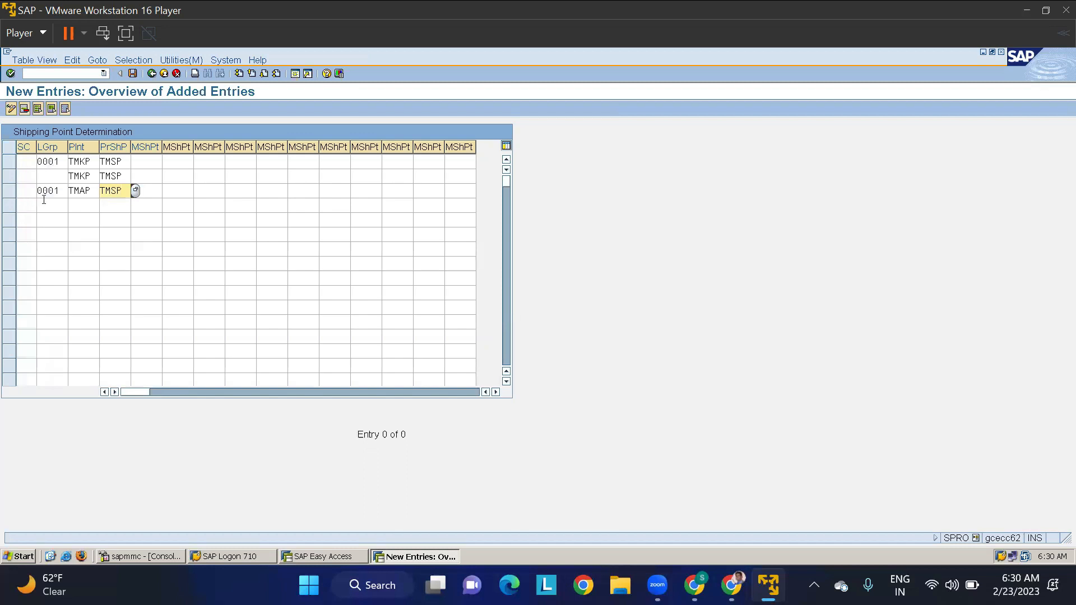
click(88, 206)
text(TMA)
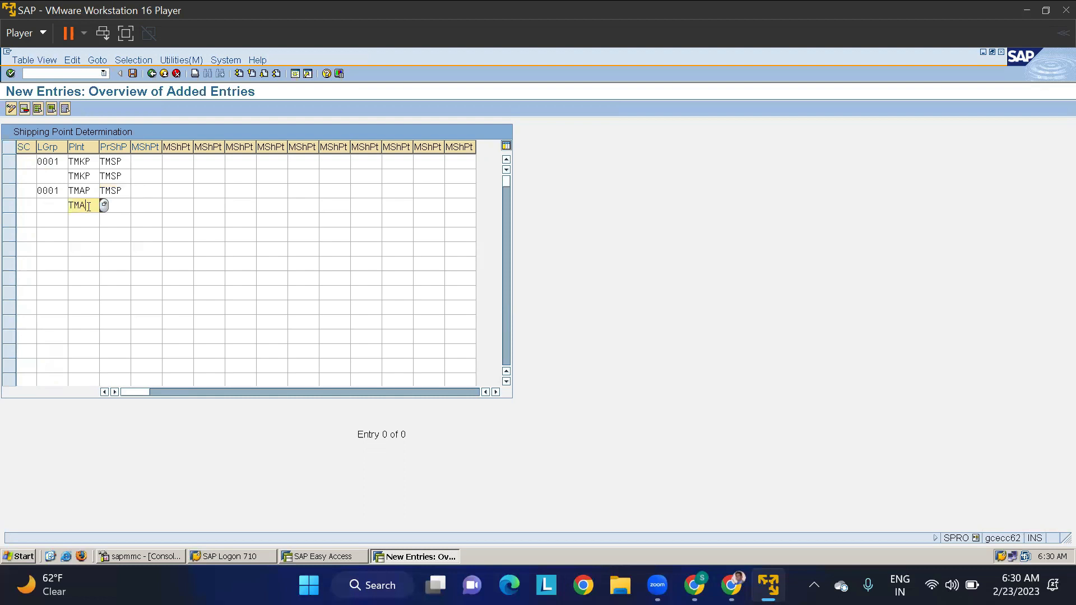
text(P)
key(Tab)
key(Return)
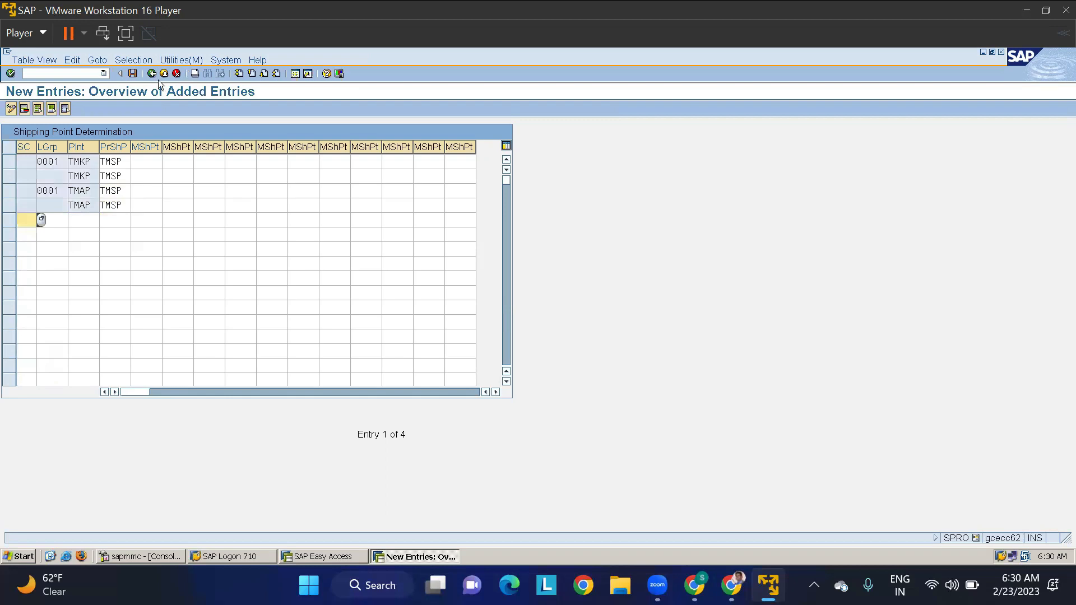
- Save the shipping point determination entries under the proposed customizing request and return to the IMG structure
click(136, 75)
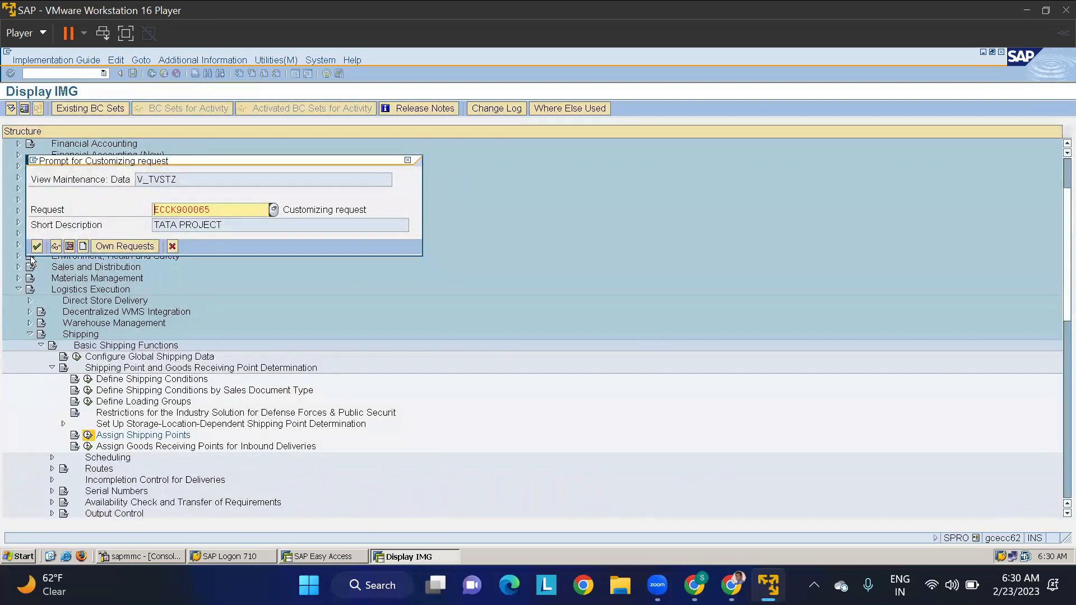
key(Return)
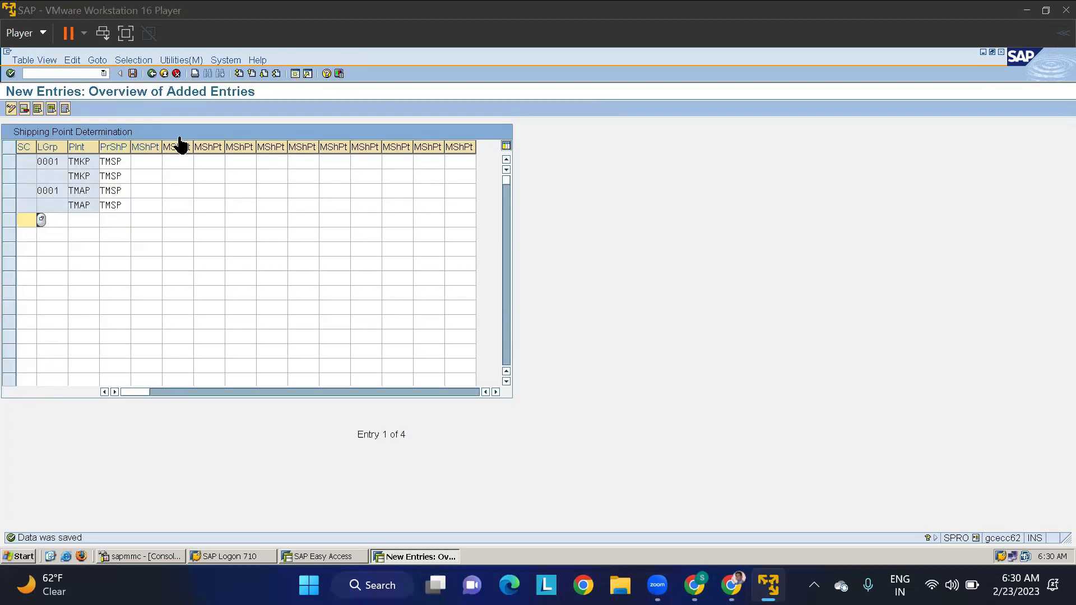
click(153, 74)
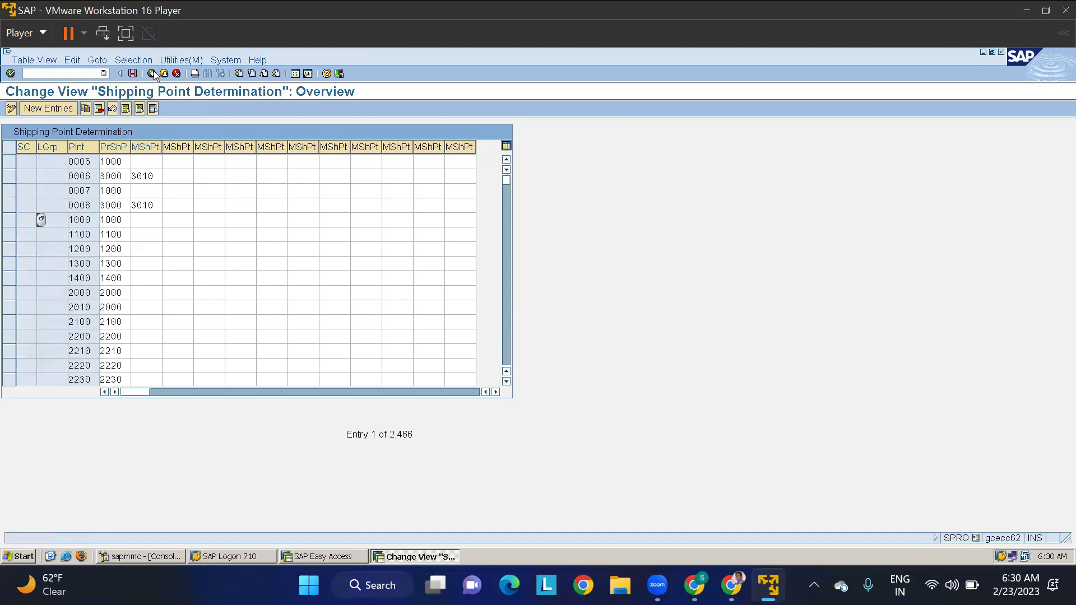
click(152, 74)
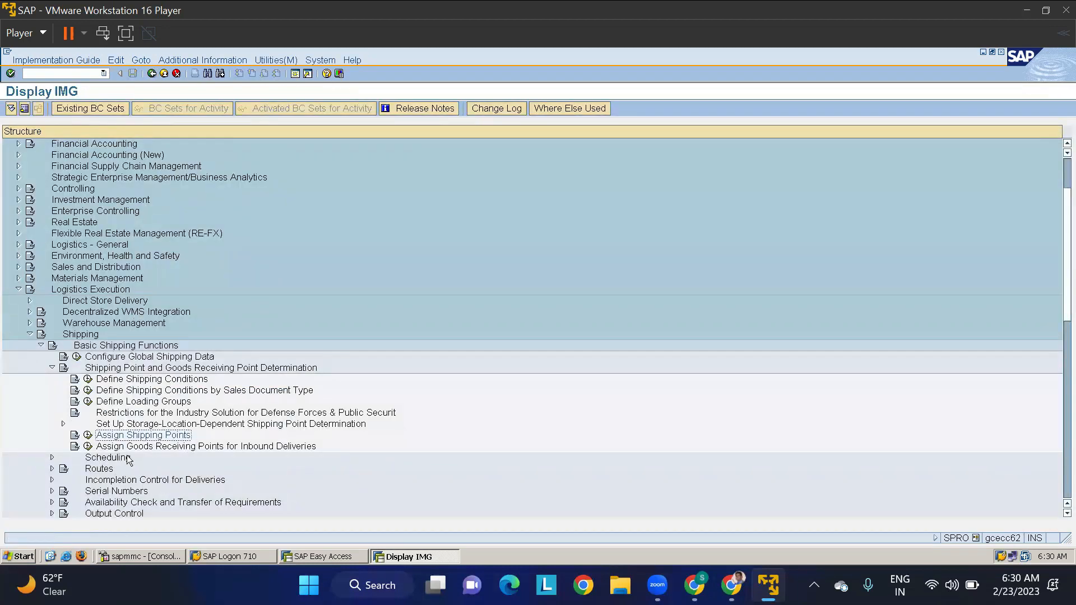
- Open Assign Goods Receiving Points for Inbound Deliveries and look up plant TMKP in the overview
click(88, 448)
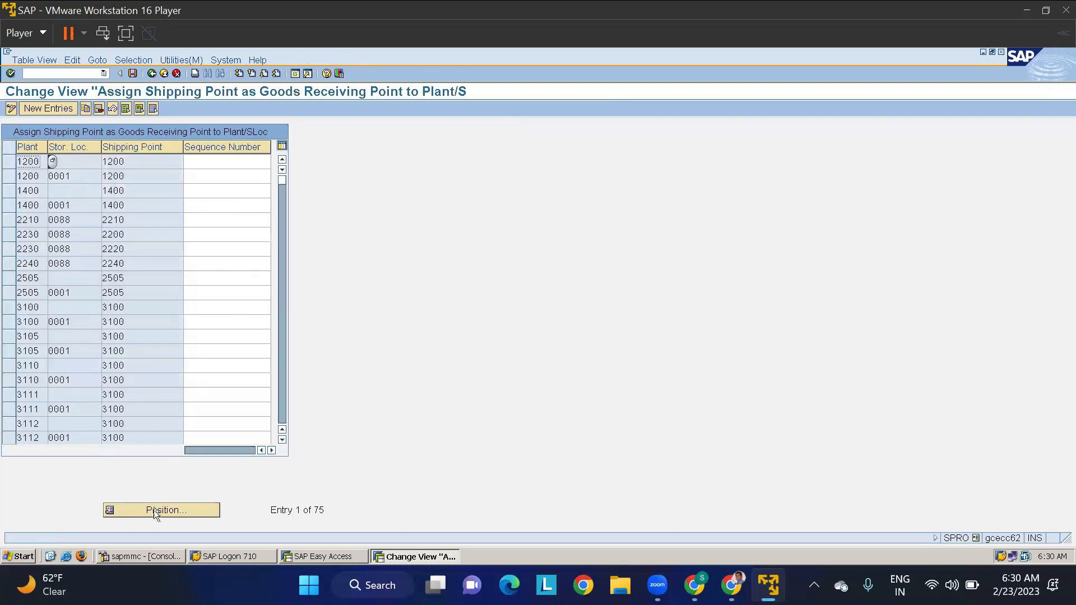
click(154, 511)
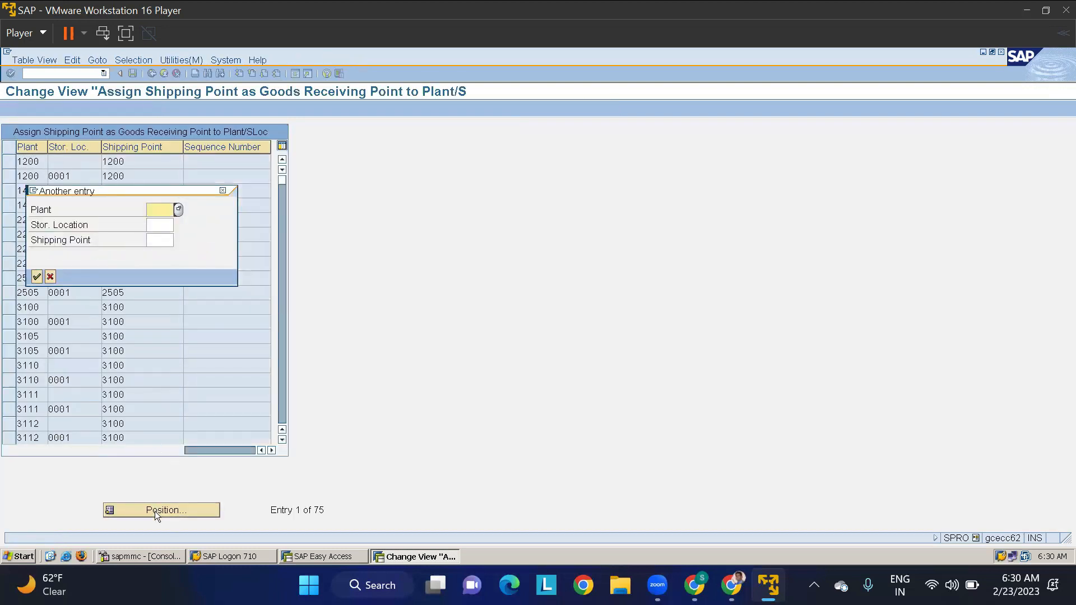
text(TMKP)
key(Return)
click(137, 161)
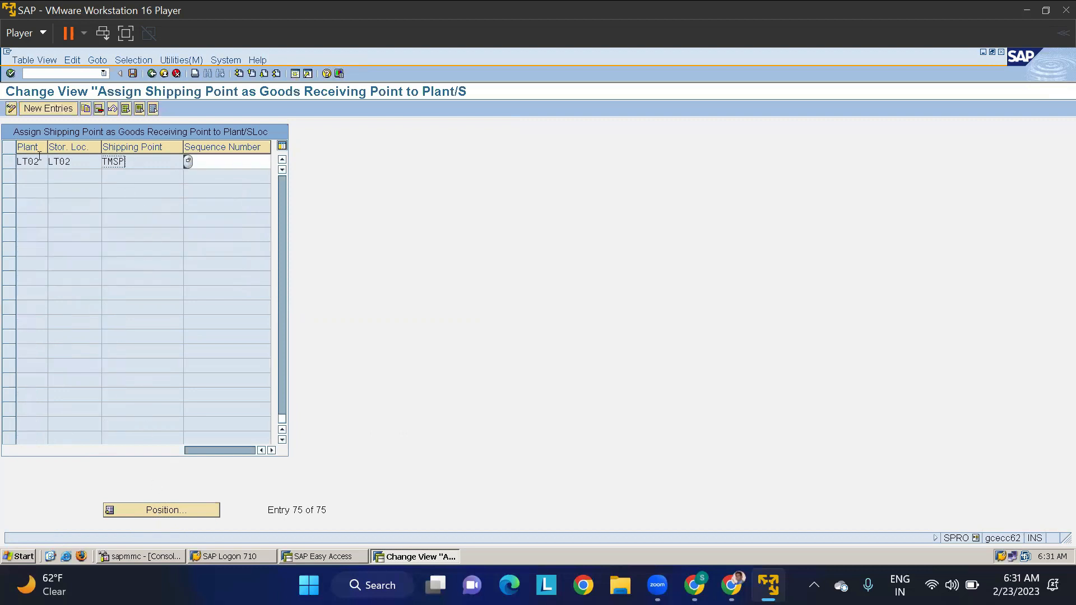
- Create a new entry assigning shipping point TMSP as goods receiving point to plant TMKP, storage location RMSL
click(56, 110)
text(TMKP)
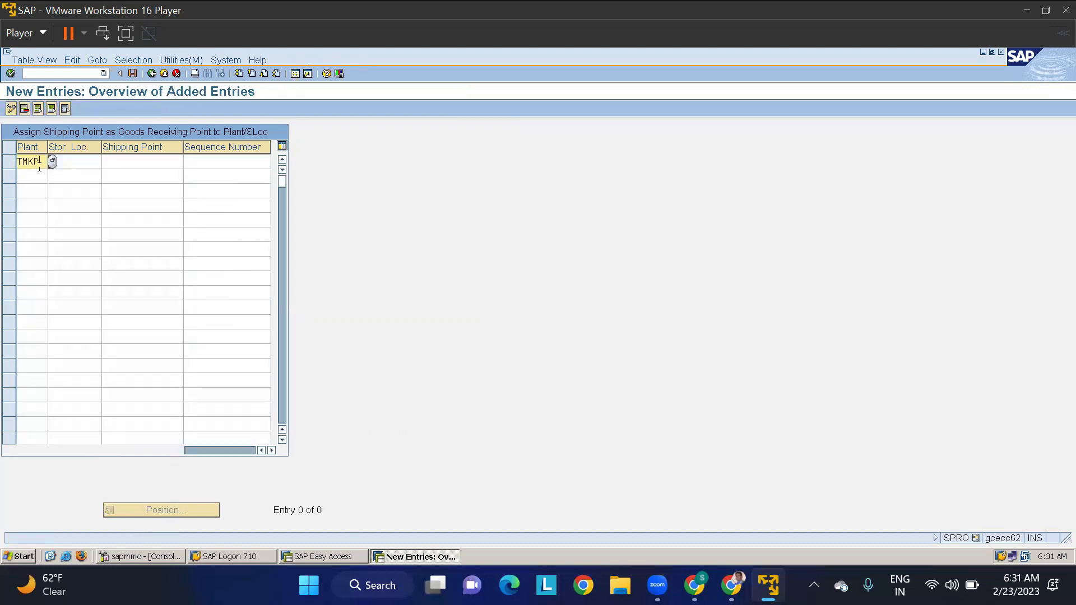
key(Tab)
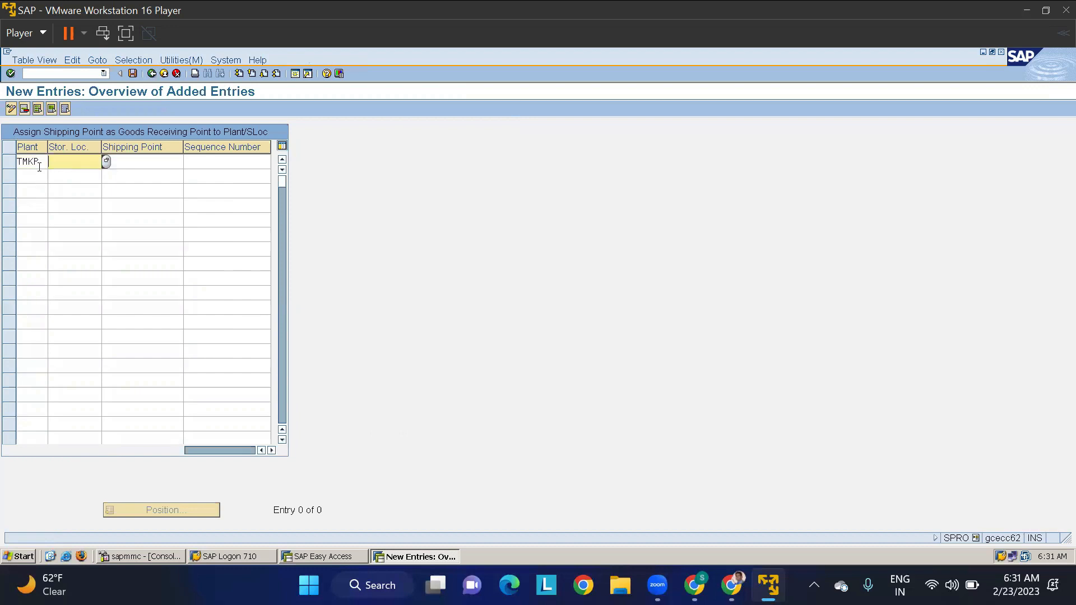
text(RMSL)
key(Tab)
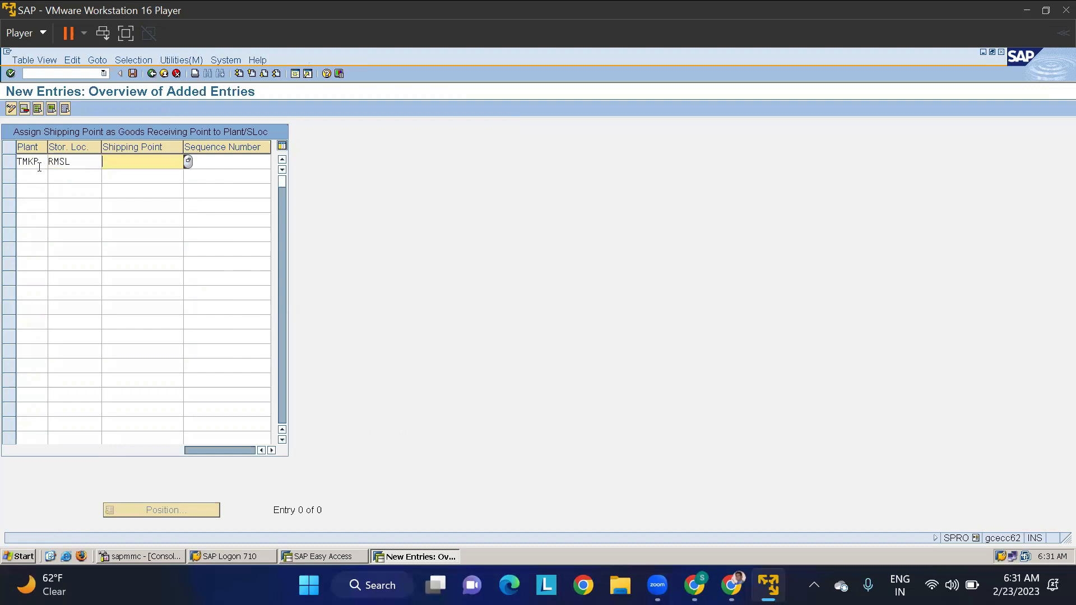
text(TMSP)
key(Return)
- Add a second goods receiving point entry for plant TMKP with storage location FGSL and shipping point TMSP
key(shift+Tab)
text(TMKP)
key(Tab)
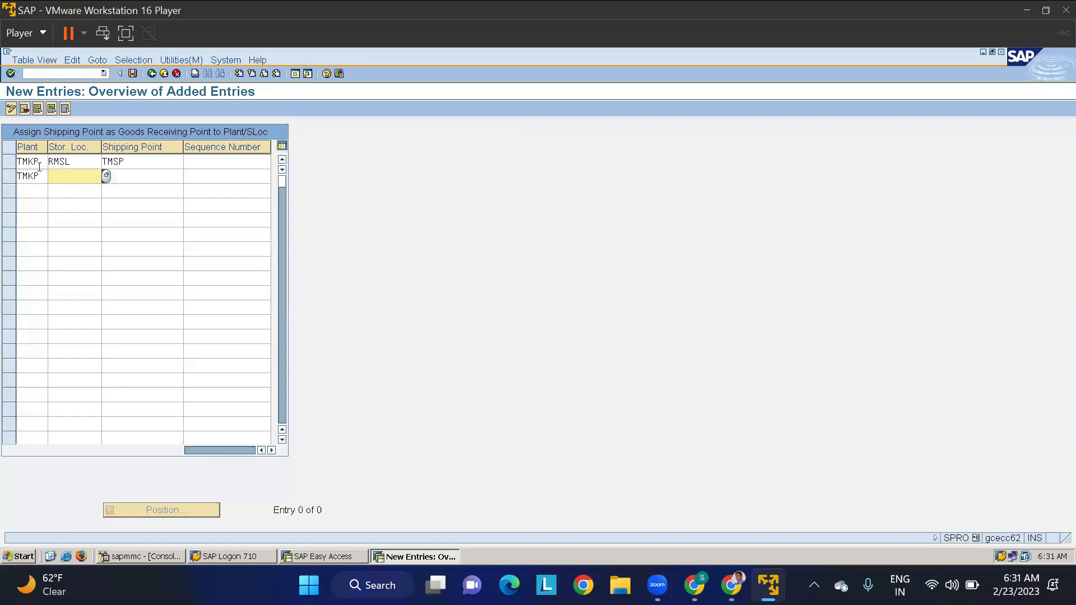
text(FGSL)
key(Tab)
text(TMSP)
key(Tab)
key(Tab)
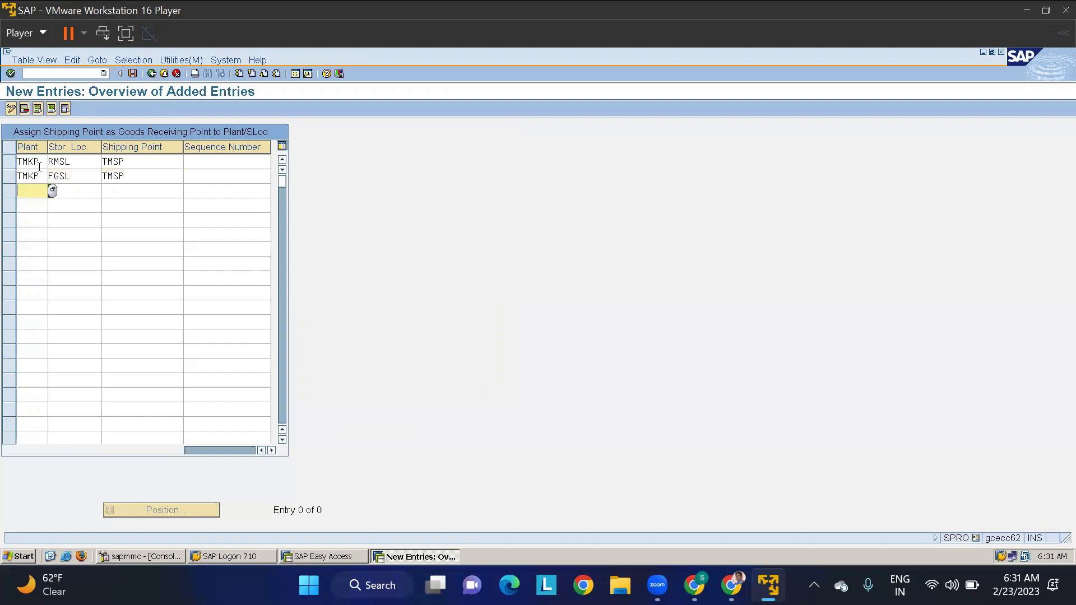
- Add goods receiving point entries for plant TMAP, assigning shipping point TMSP to storage locations RMSL and FGSL
text(TMAP)
key(Tab)
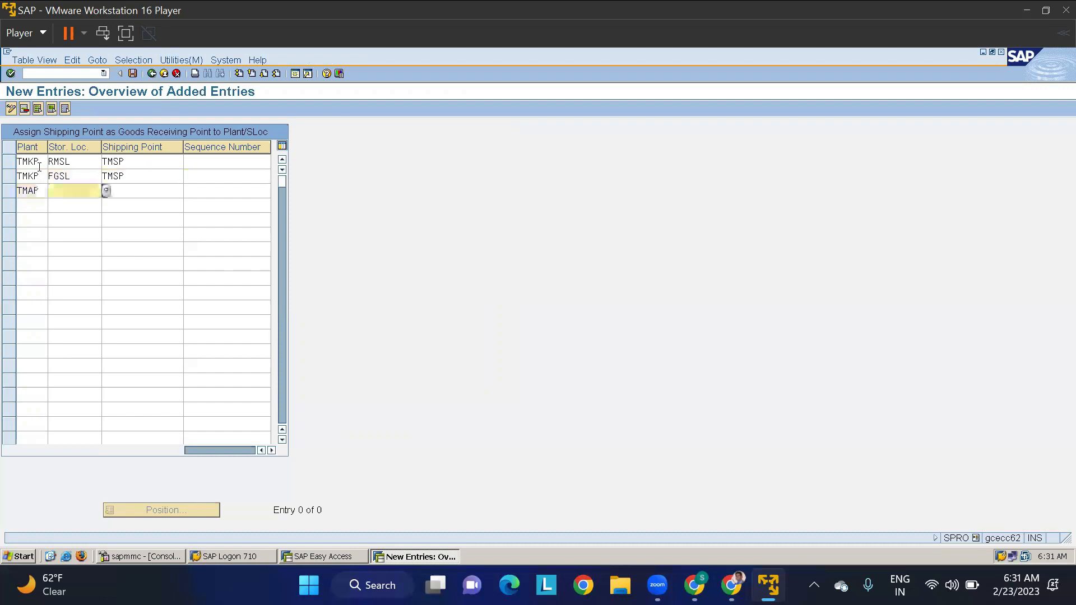
text(RMSL)
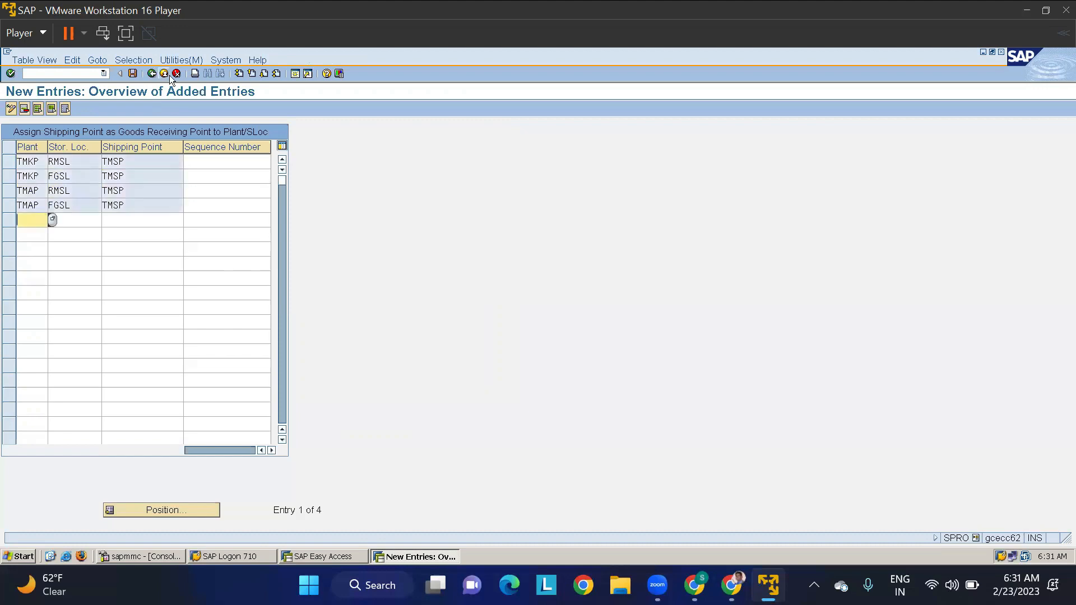
- Save the goods receiving point assignments under the proposed customizing request and return to the IMG structure
click(132, 74)
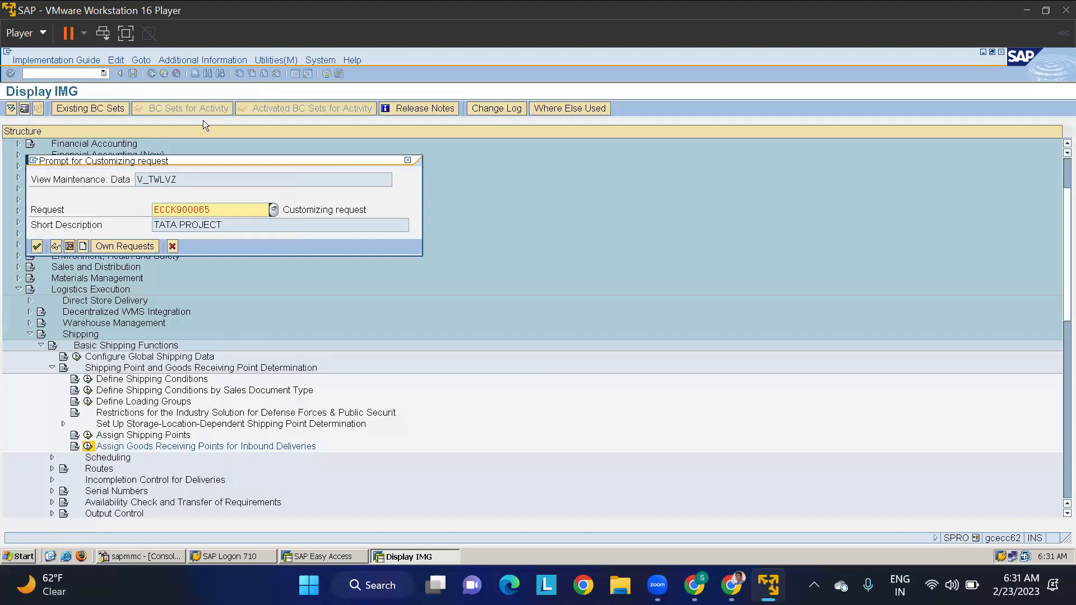
click(36, 246)
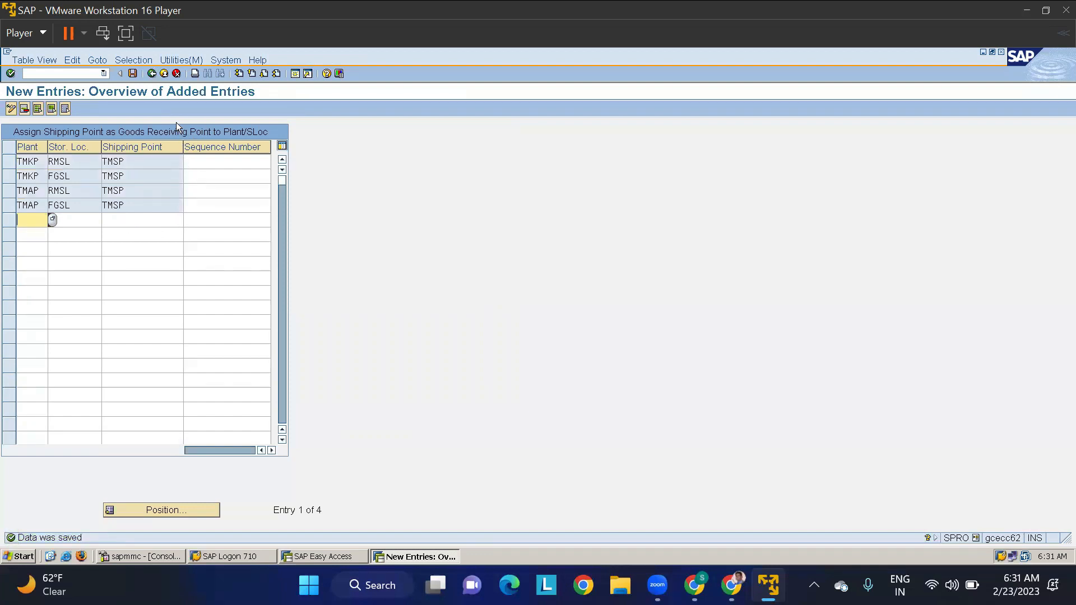
click(152, 74)
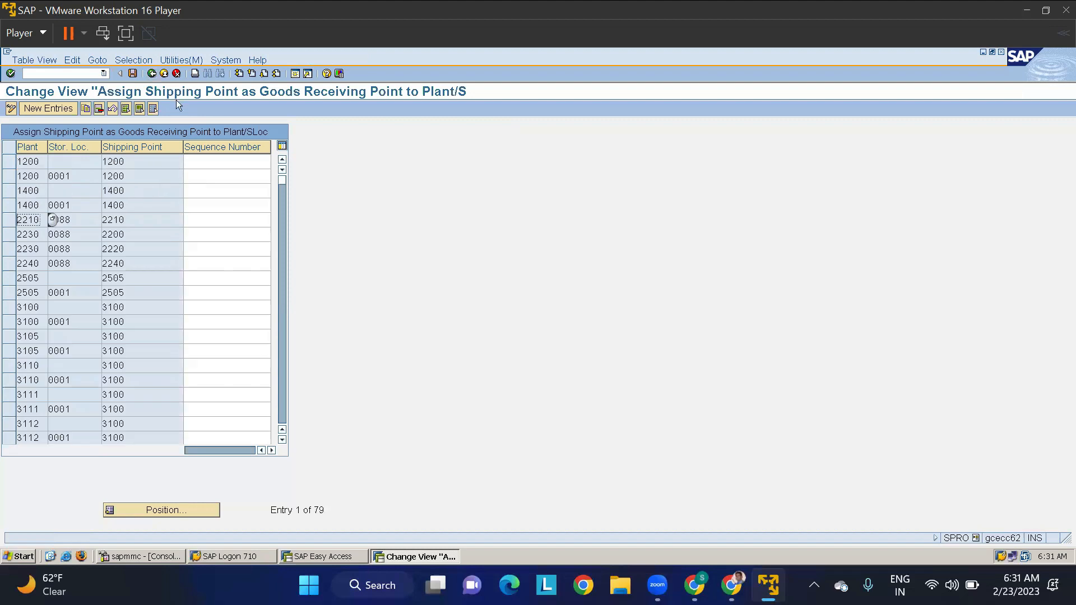
click(151, 73)
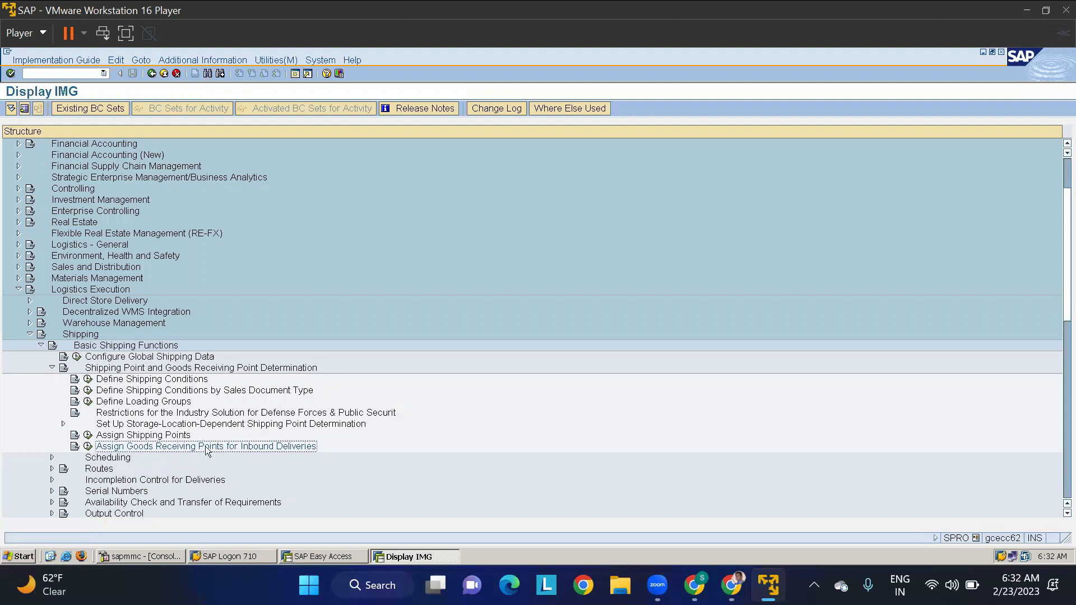
- Collapse the shipping point determination, Basic Shipping Functions, Shipping and Logistics Execution nodes in the IMG structure
click(52, 367)
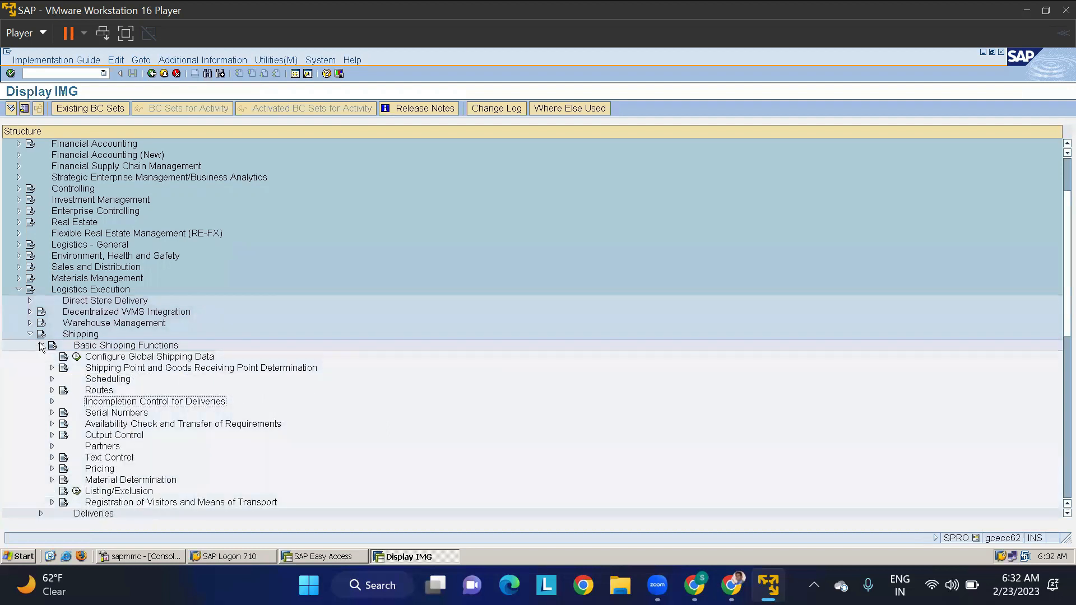
click(40, 345)
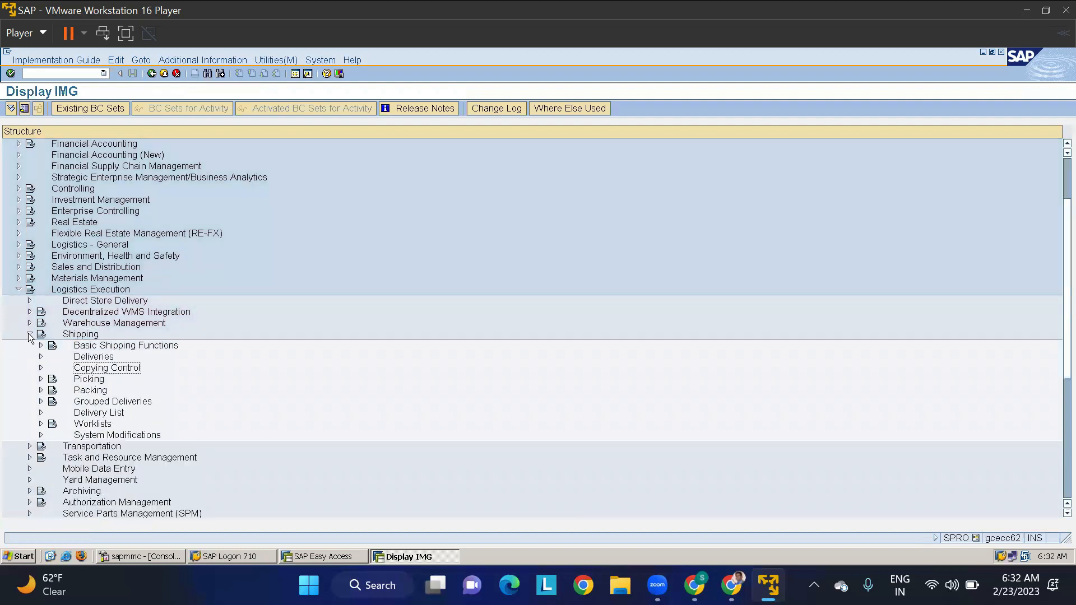
click(30, 334)
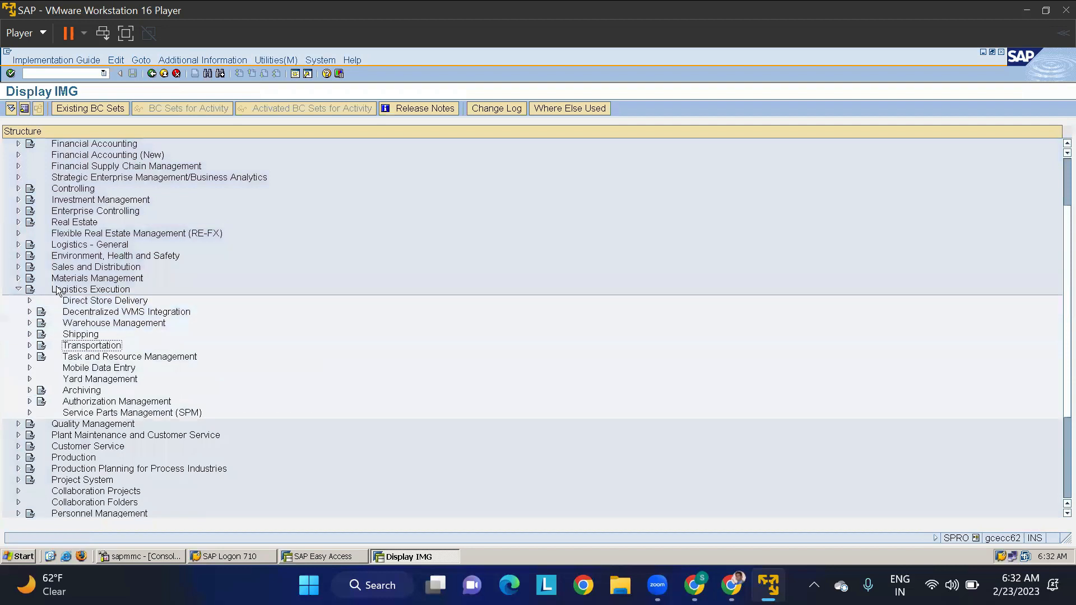
click(18, 289)
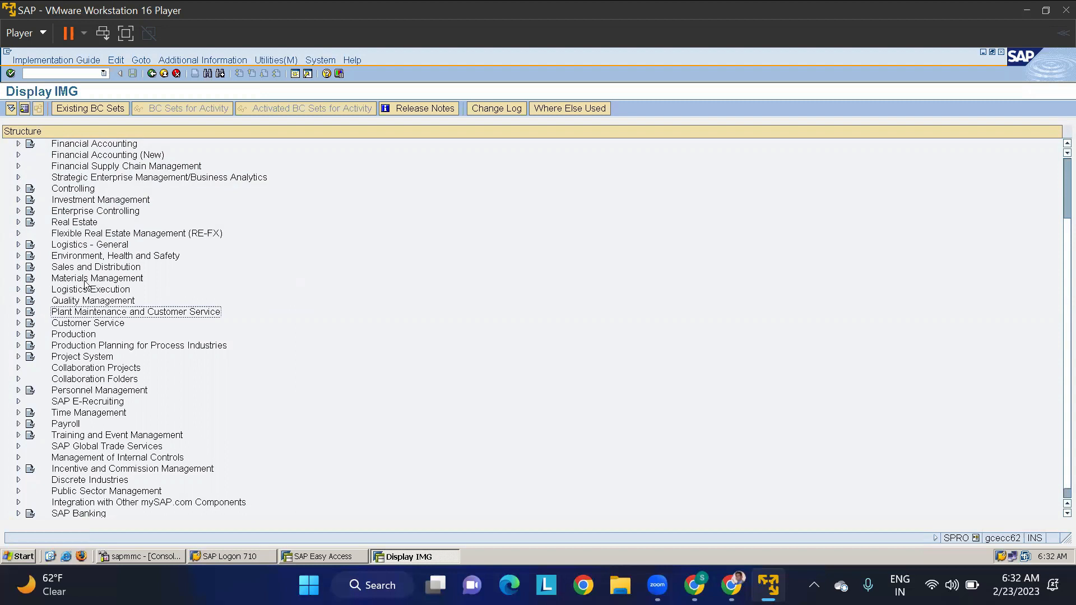
- Open the Define Shipping Data for Plants activity in the IMG under Materials Management, Purchasing, Purchase Order, Set up Stock Transport Order
click(52, 280)
click(18, 278)
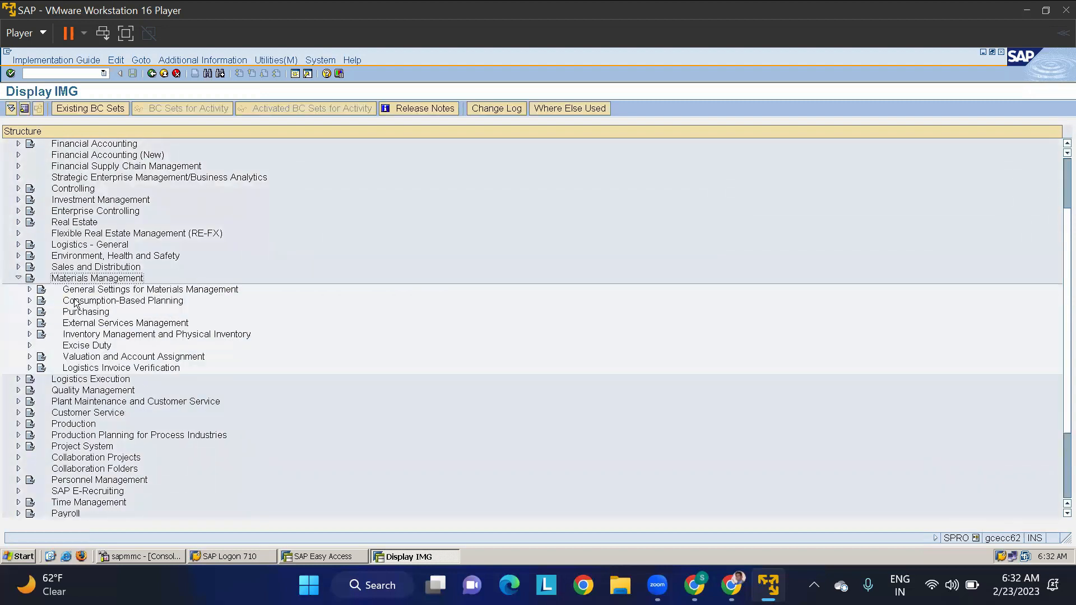
click(29, 311)
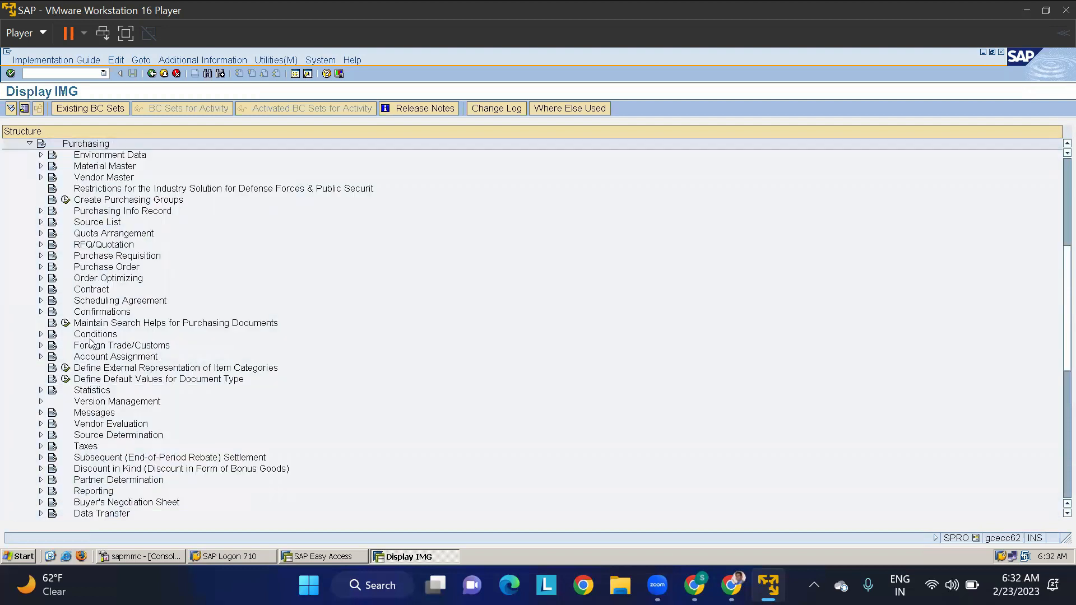
click(41, 268)
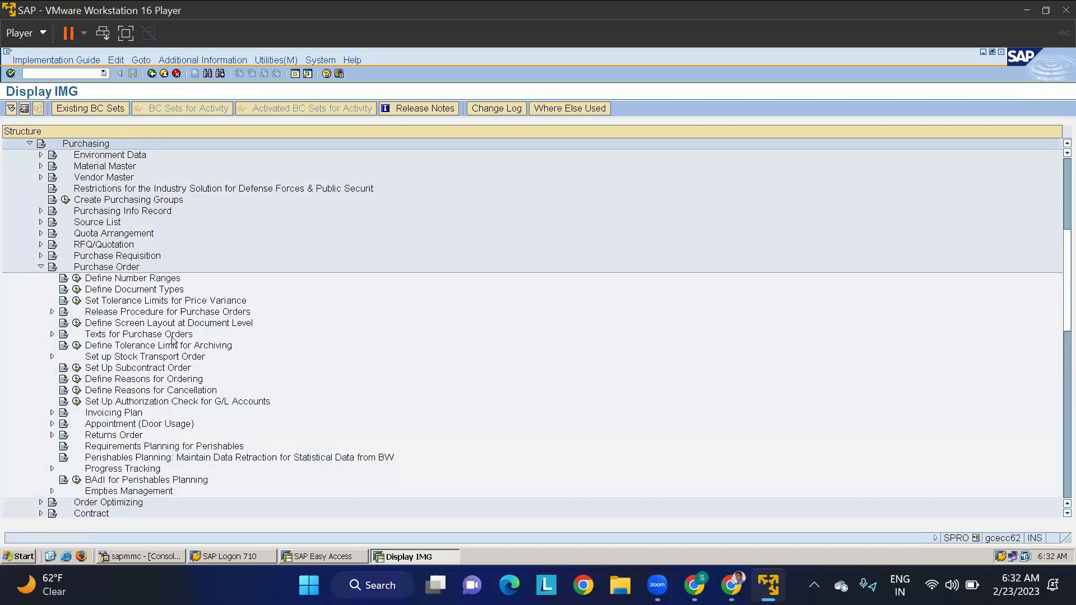
click(117, 357)
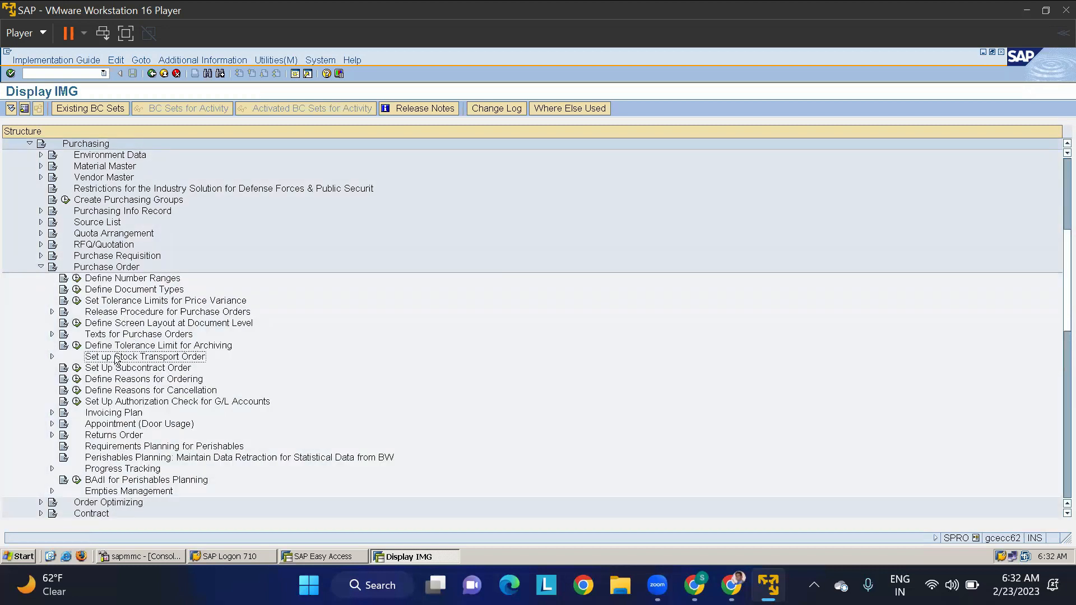
click(52, 356)
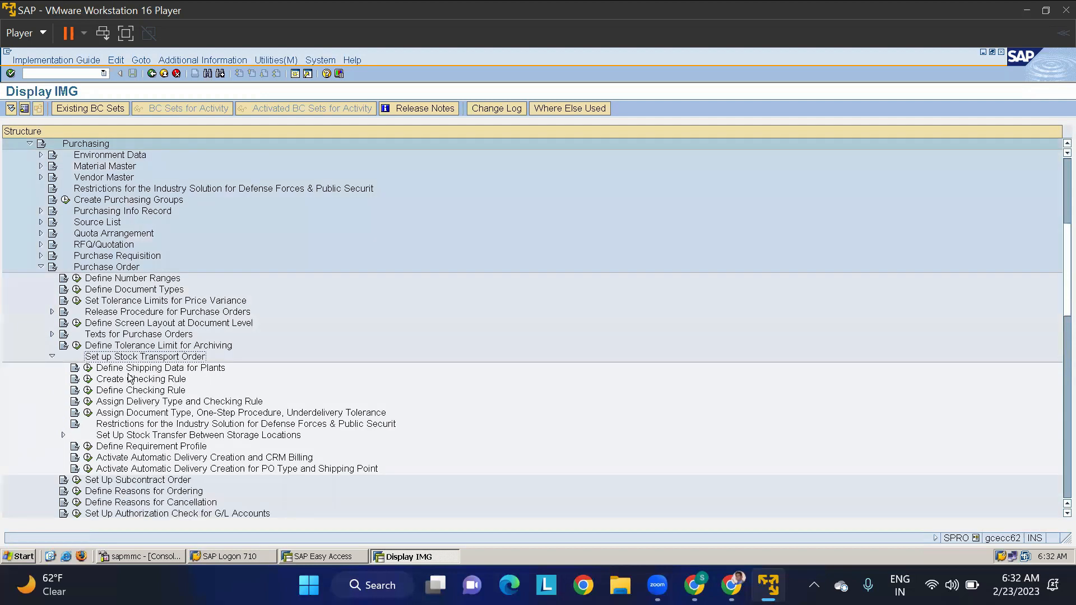
click(88, 368)
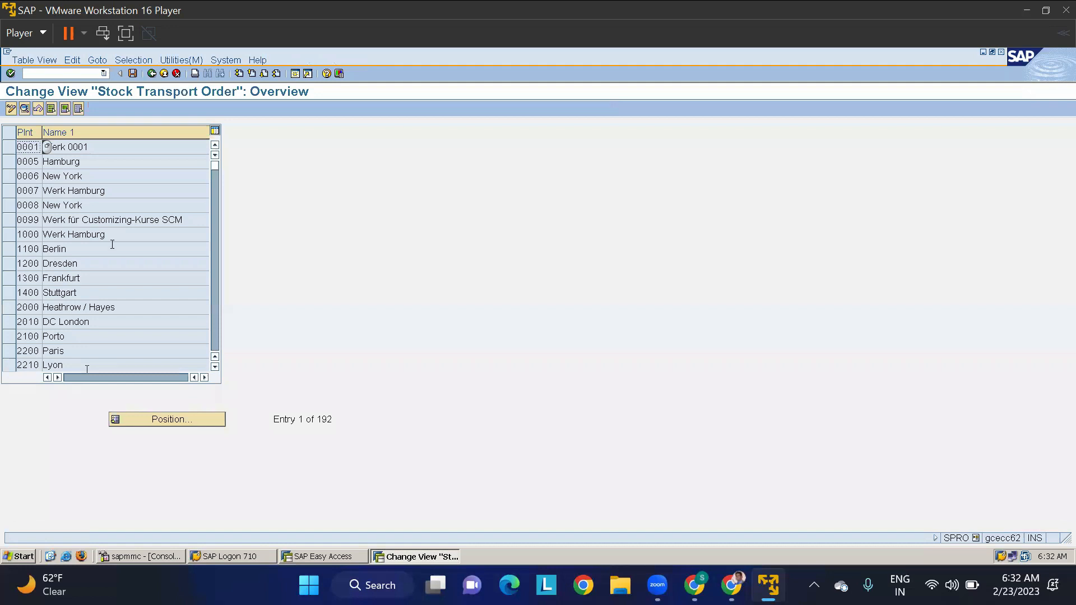
- Find plant TMKP in the stock transport order overview and open its detailed shipping data
click(150, 419)
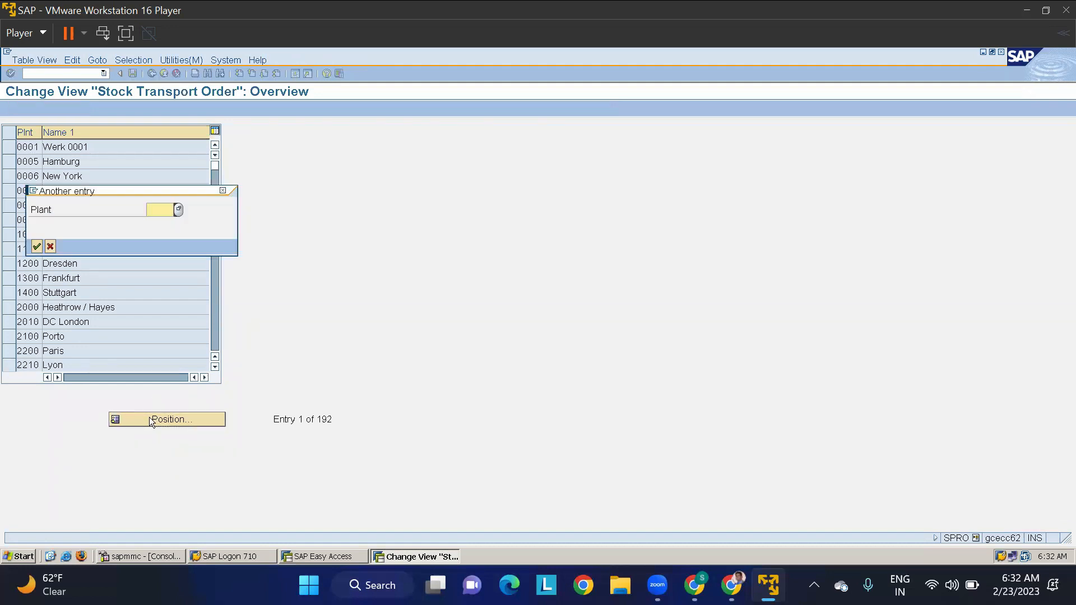
text(TMKP)
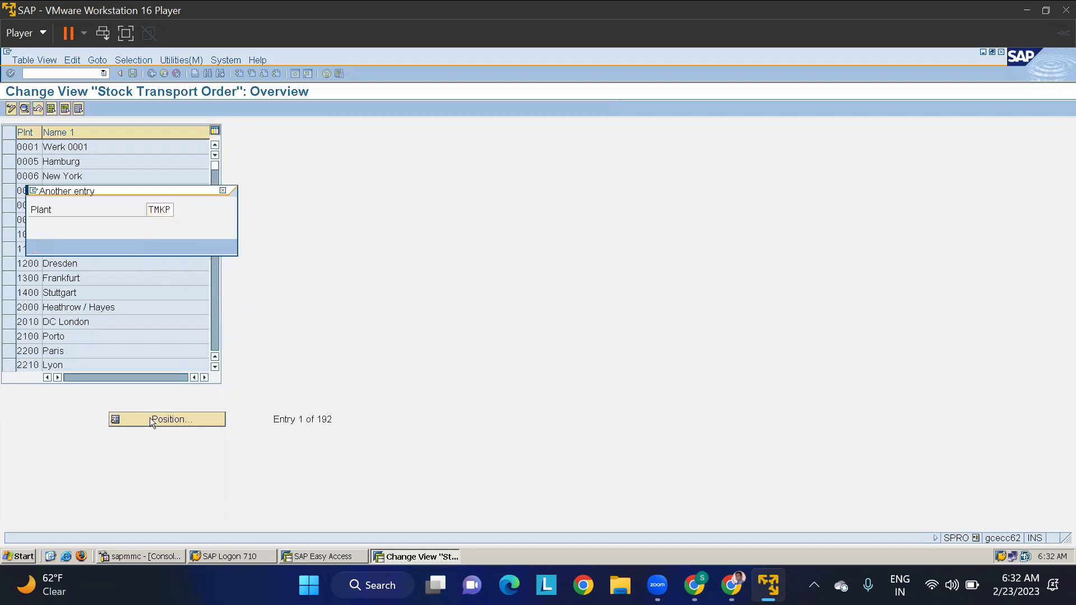
key(Return)
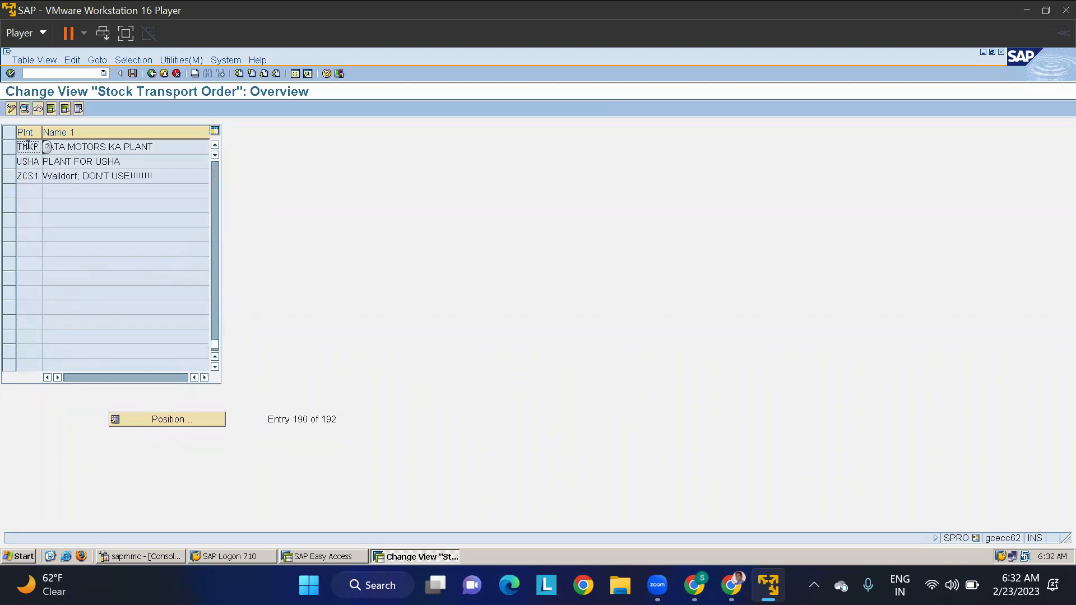
double_click(28, 146)
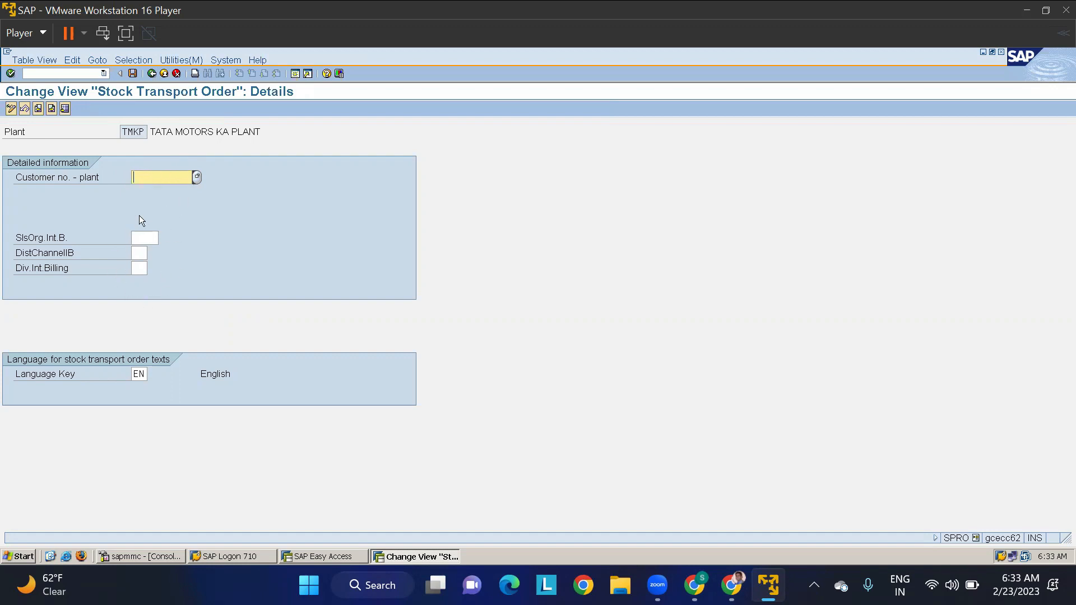
- Switch to the SAP Easy Access session and start customer creation with transaction XD01
click(330, 560)
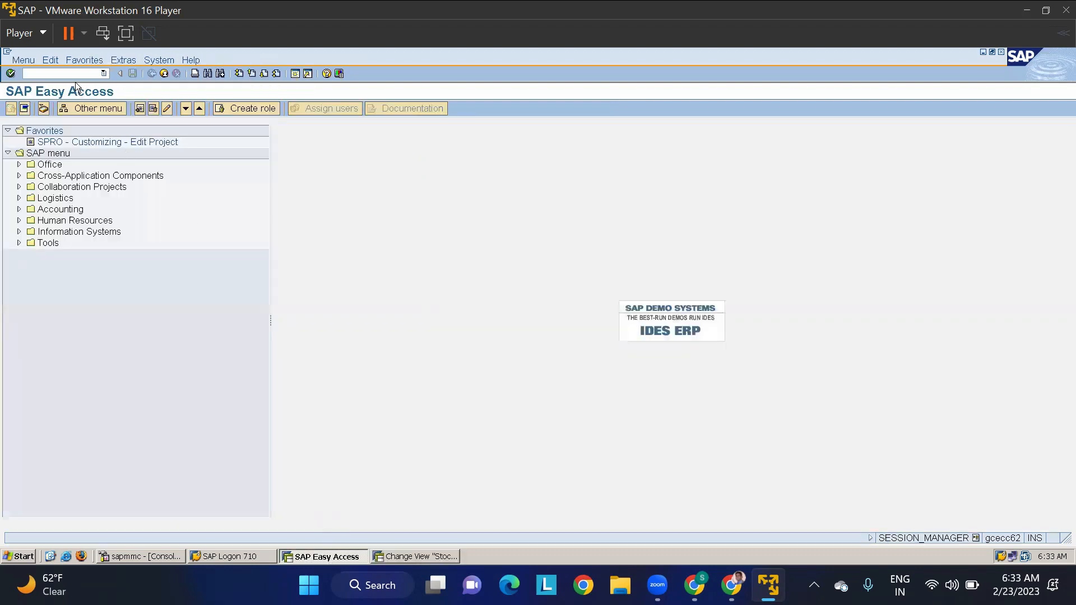
text(XD01)
key(Return)
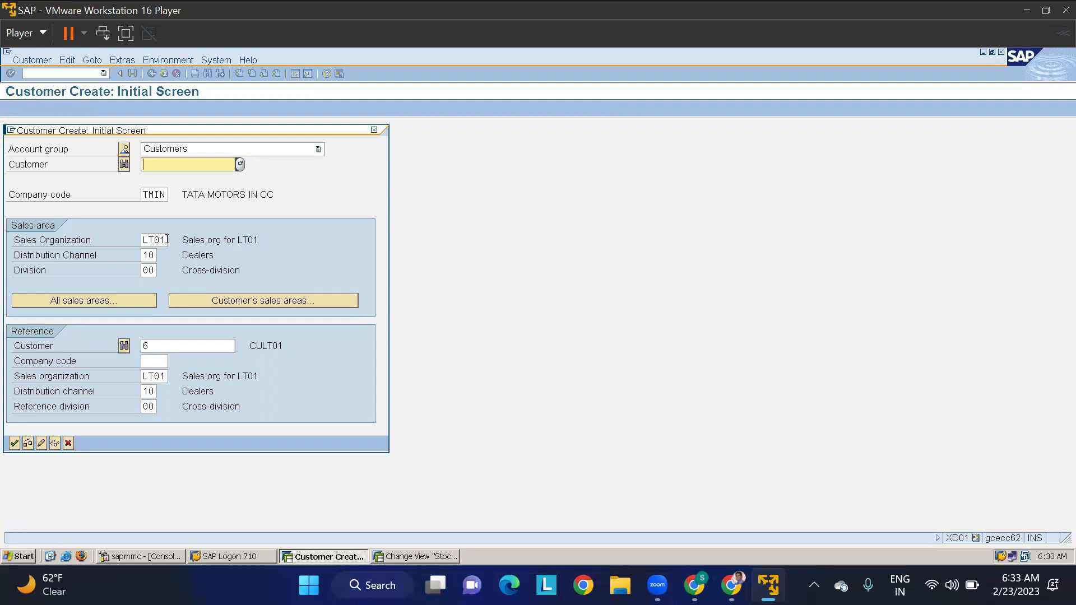
- Set the customer's sales area to sales organization TMSO, distribution channel 10 and division 00, and proceed to the general data
drag(167, 239, 65, 255)
text(TMS0)
key(Tab)
key(Tab)
key(Tab)
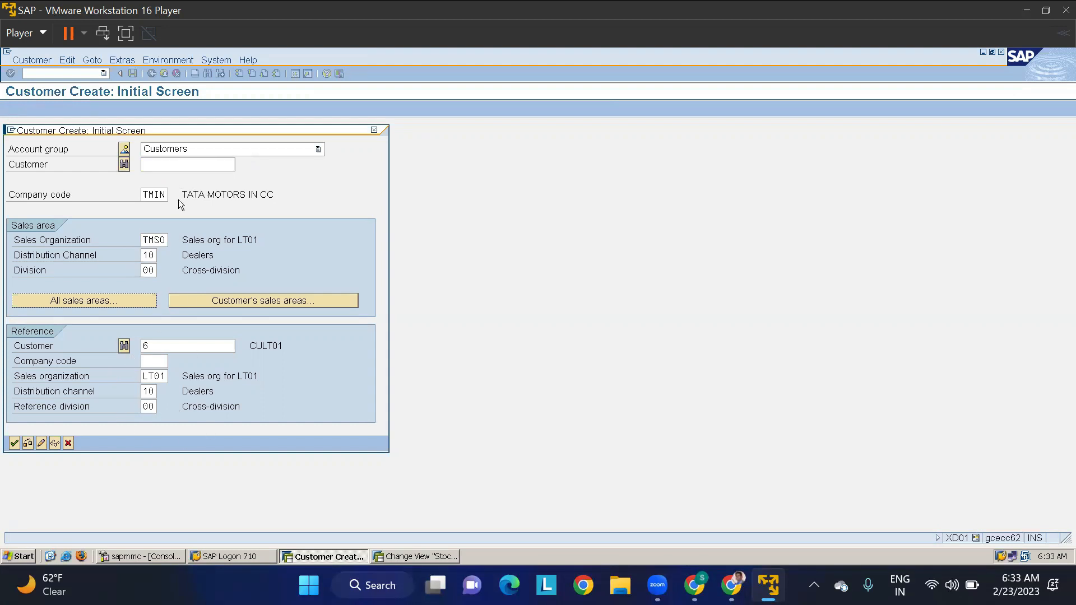
key(Return)
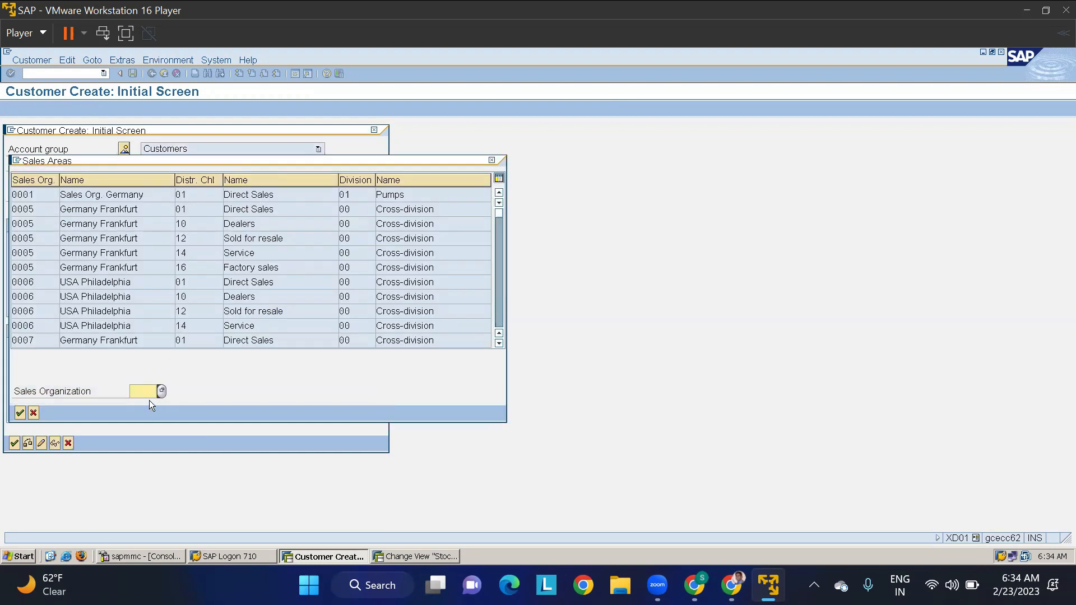
text(TMS0)
key(Return)
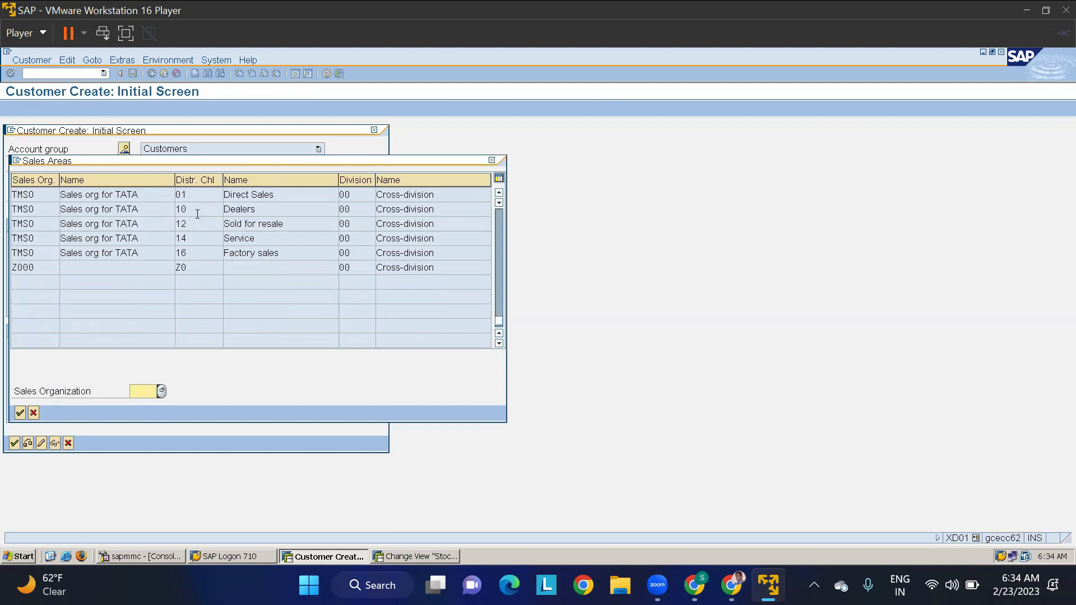
double_click(31, 210)
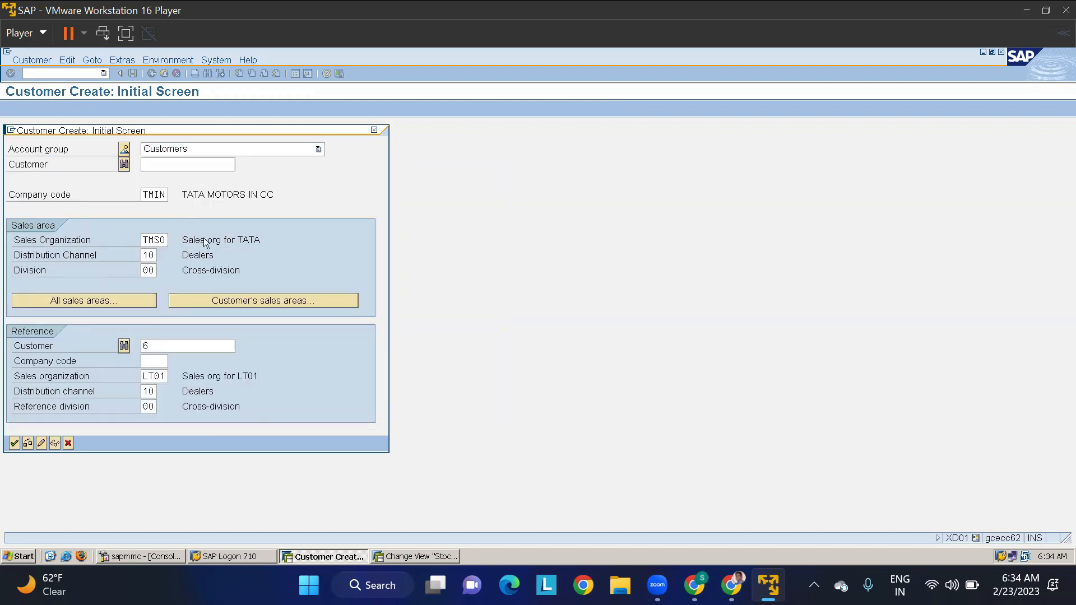
key(Return)
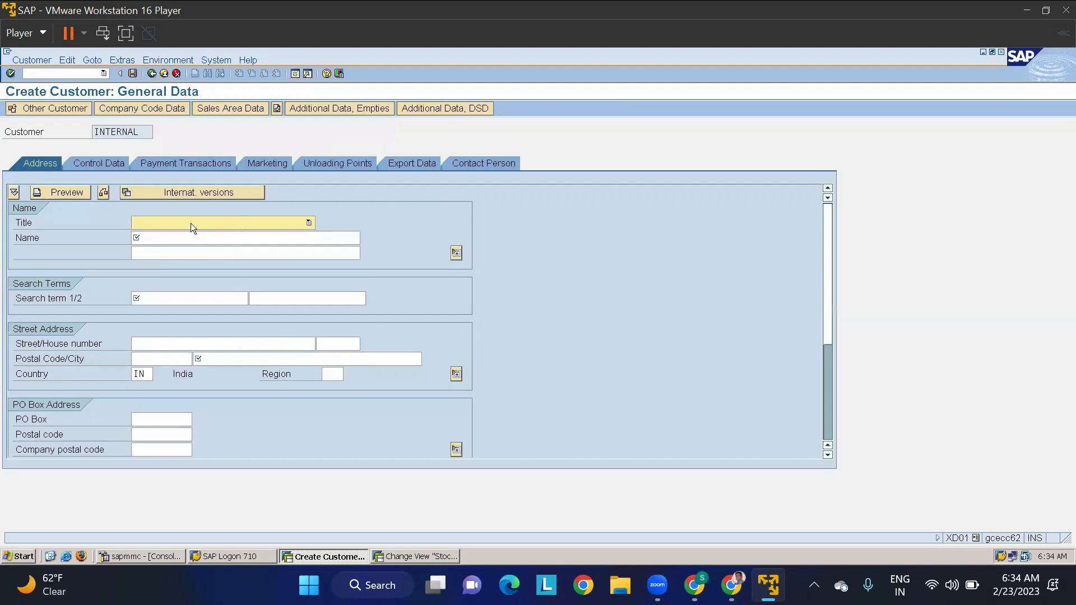
- Set the new customer's title to Company and the name to CUTMKP-1
click(166, 222)
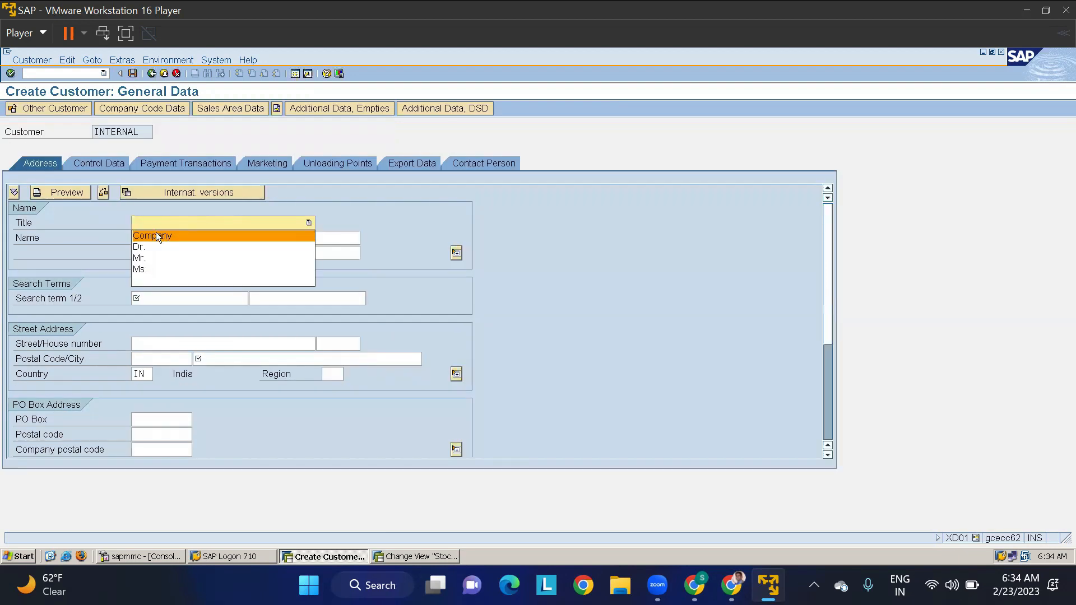
click(150, 234)
click(149, 237)
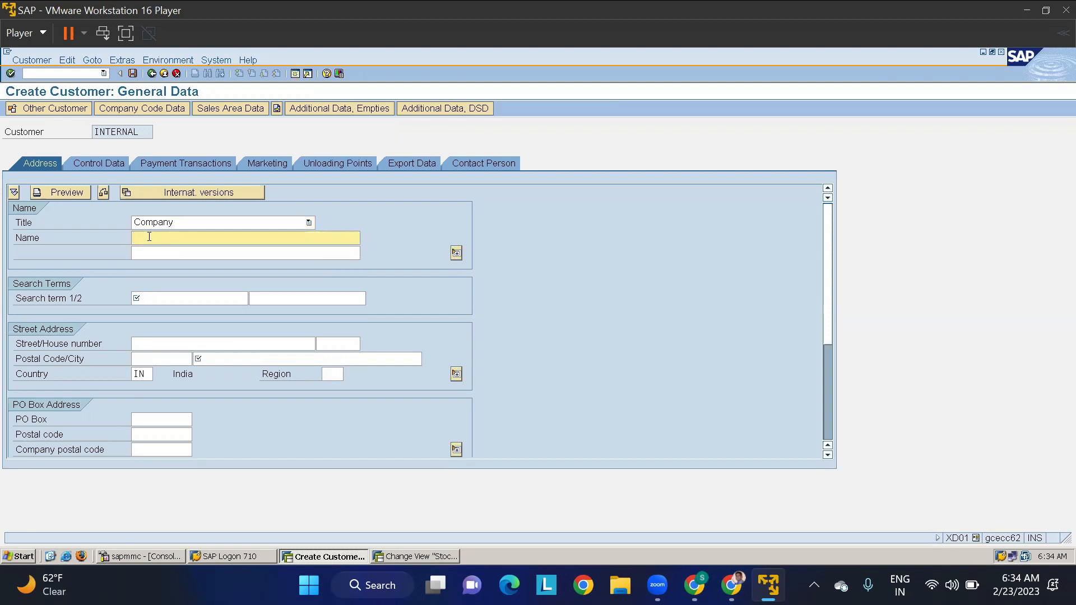
text(CU)
text(SMS)
text(O-0)
key(BackSpace)
key(BackSpace)
key(BackSpace)
key(BackSpace)
key(BackSpace)
text(KP-1)
- Reuse CUTMKP-1 as the customer's first search term, set the city to Bangalore and validate the address data
click(86, 237)
key(ctrl+c)
click(87, 238)
click(145, 295)
key(ctrl+v)
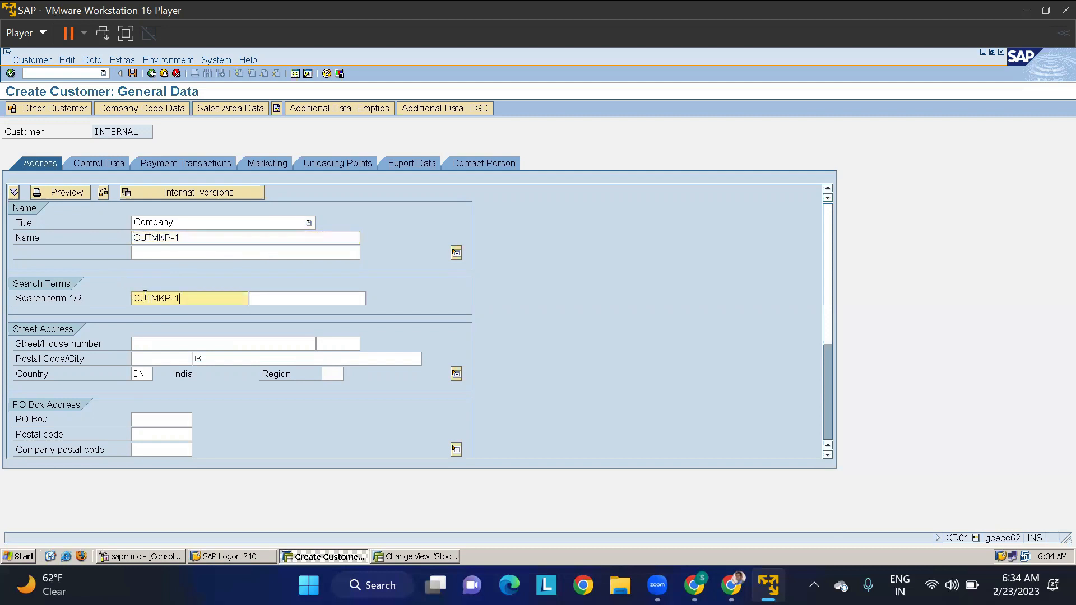
click(216, 360)
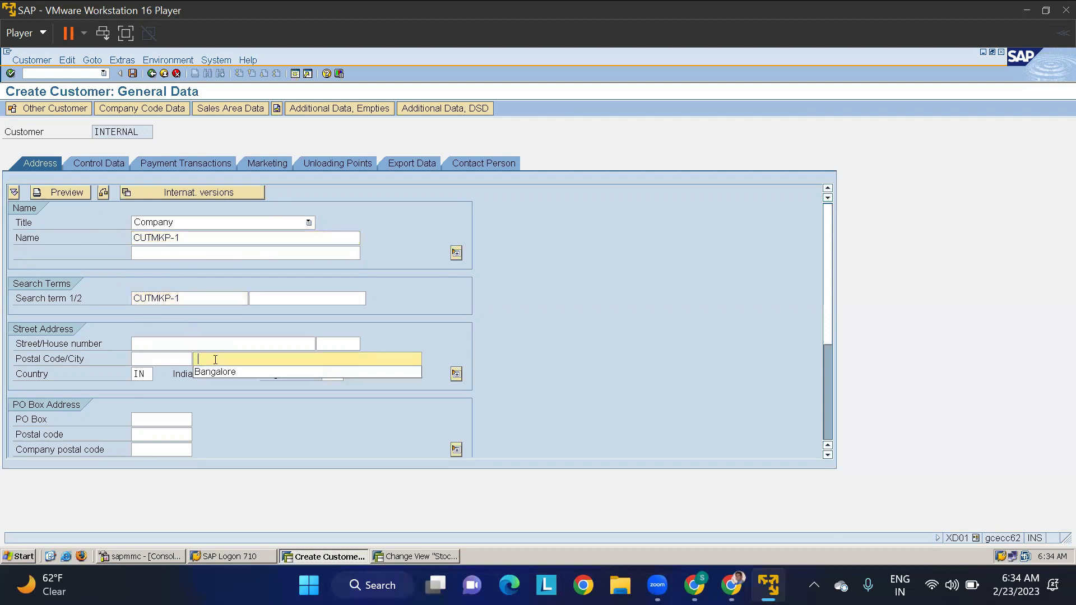
key(Return)
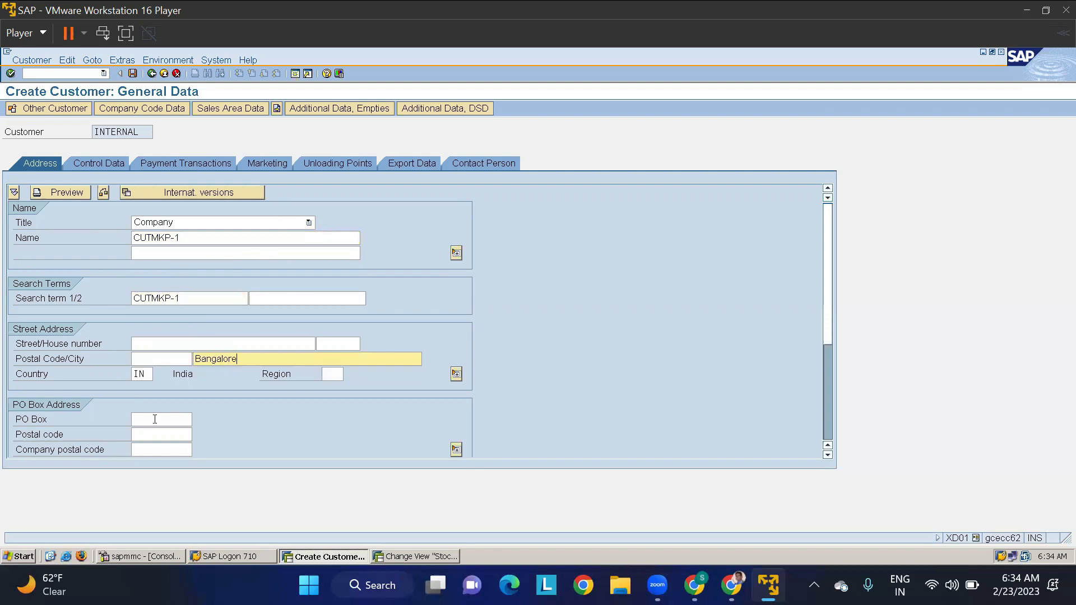
key(Return)
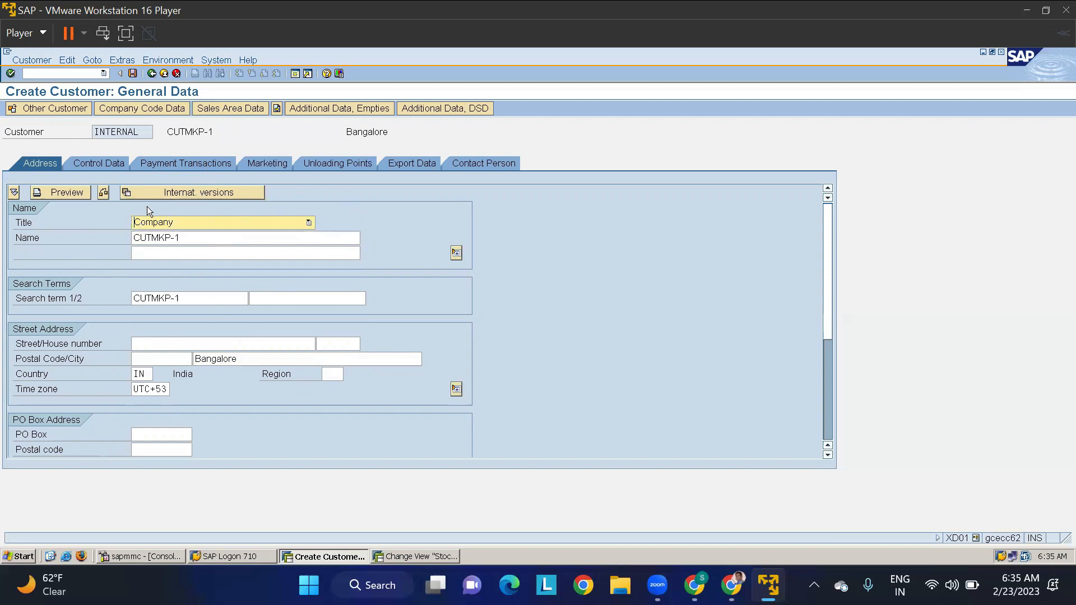
- Fill the company code data with the Trade Receivables - domestic reconciliation account, cash management group A1 and terms of payment 0001
click(155, 109)
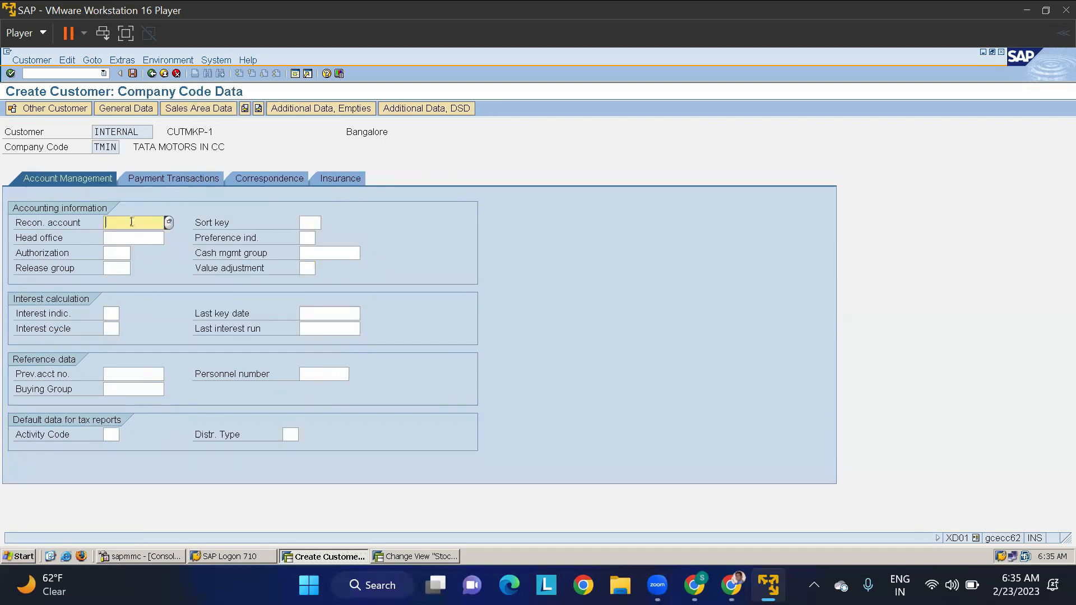
click(169, 222)
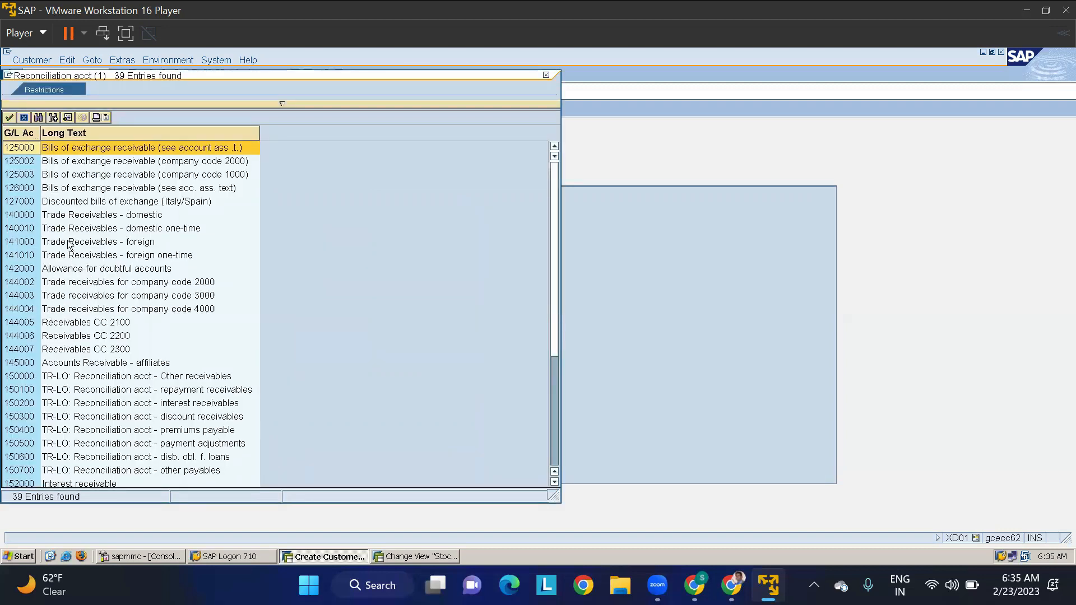
double_click(67, 216)
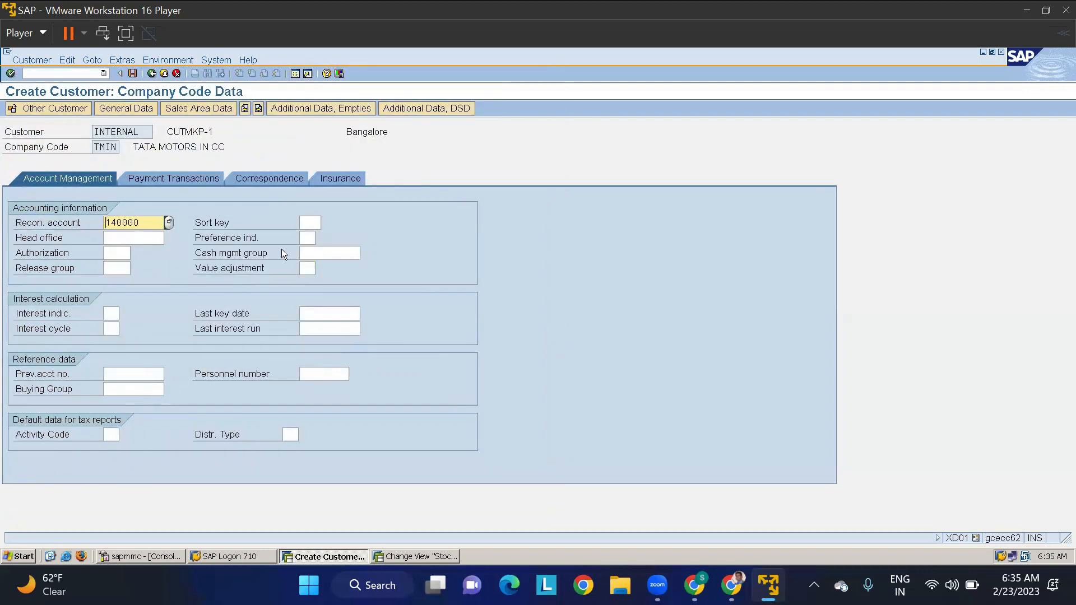
click(314, 250)
text(A1)
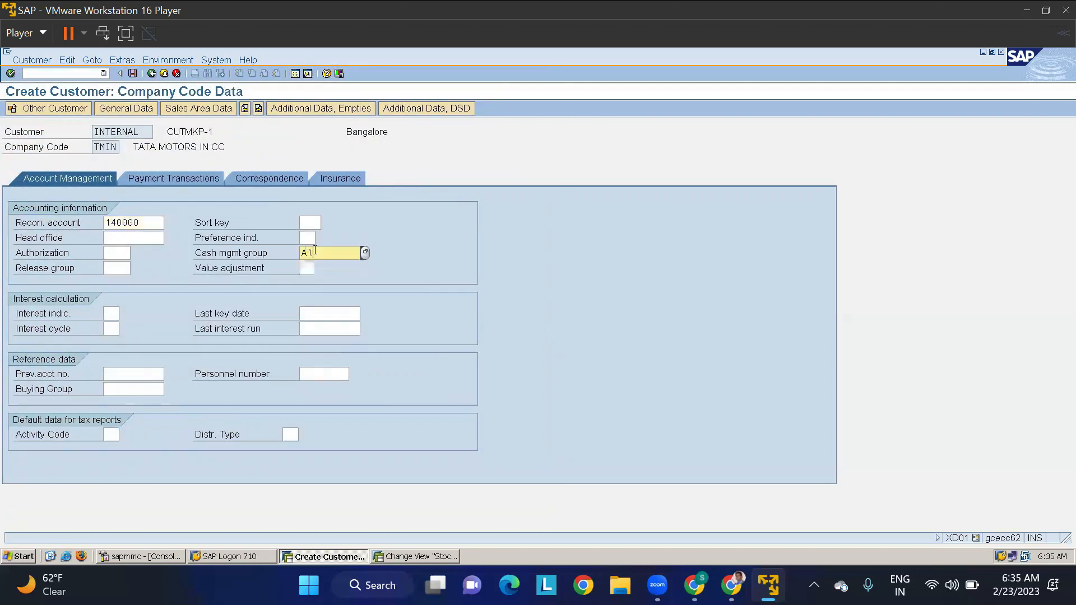
click(190, 178)
text(0001)
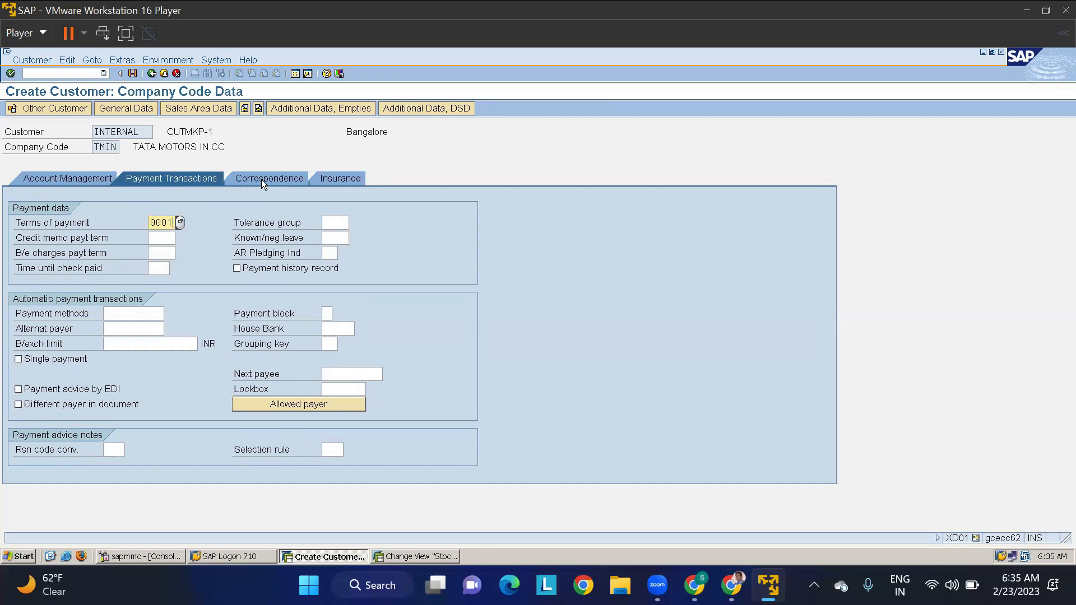
- In the sales area billing data, set the output tax classification to 0 for Germany and India
click(191, 109)
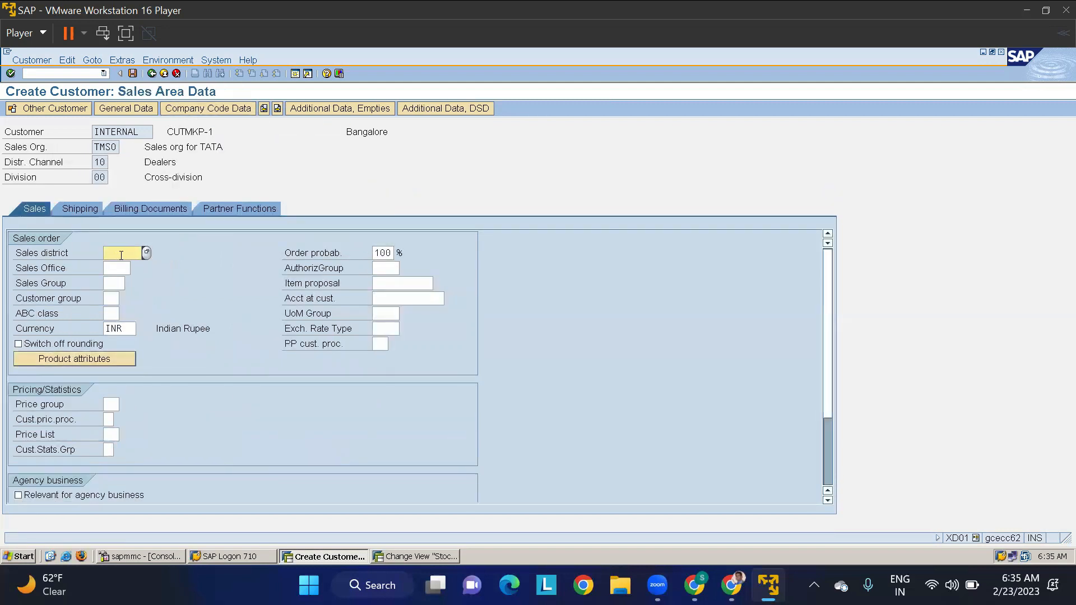
click(81, 211)
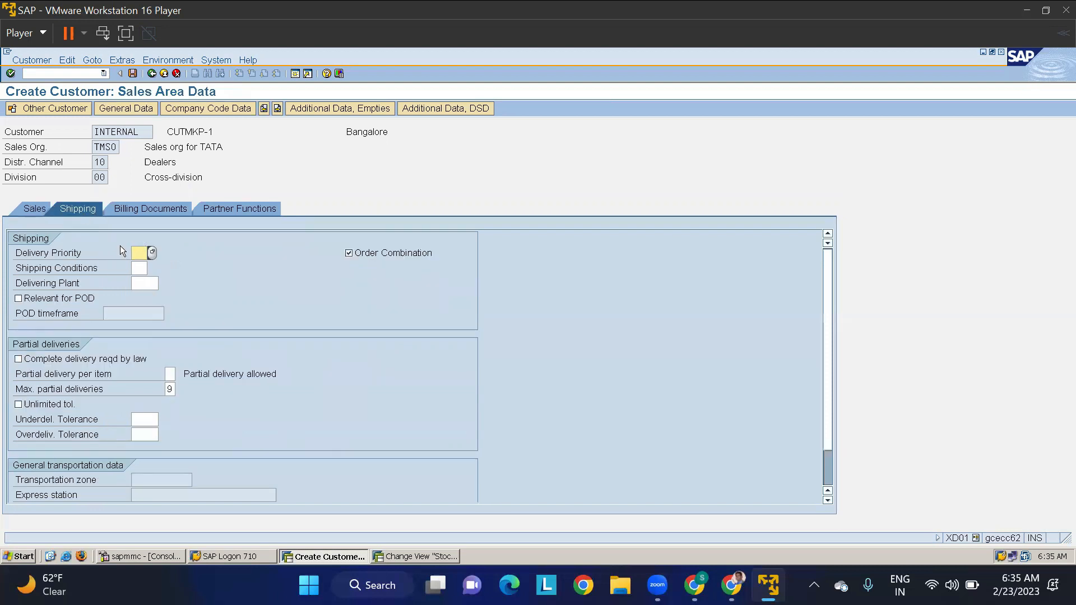
click(147, 209)
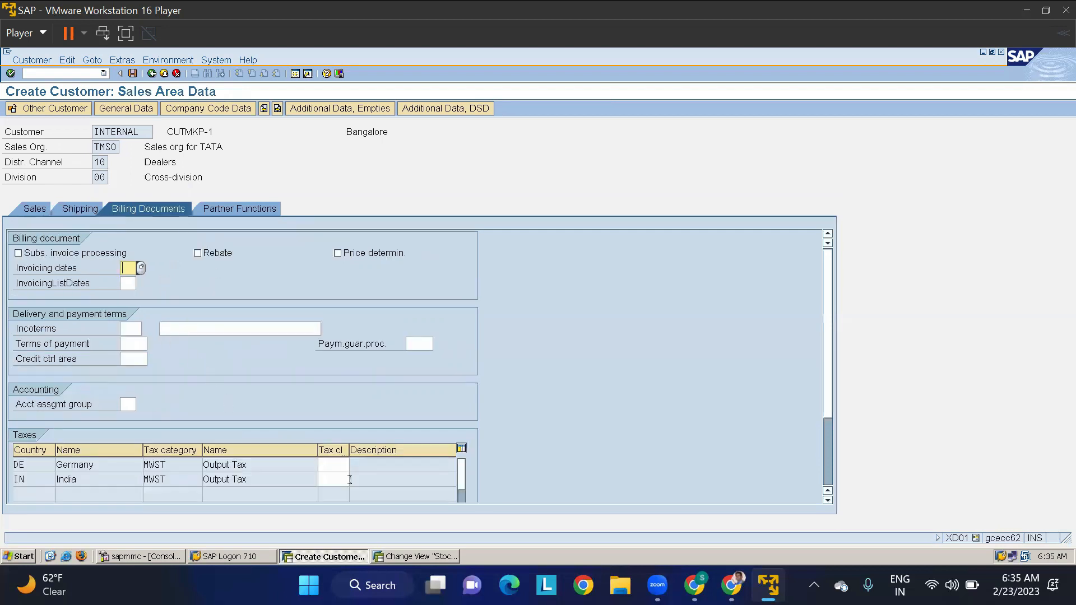
click(338, 465)
text(0)
key(Tab)
text(0)
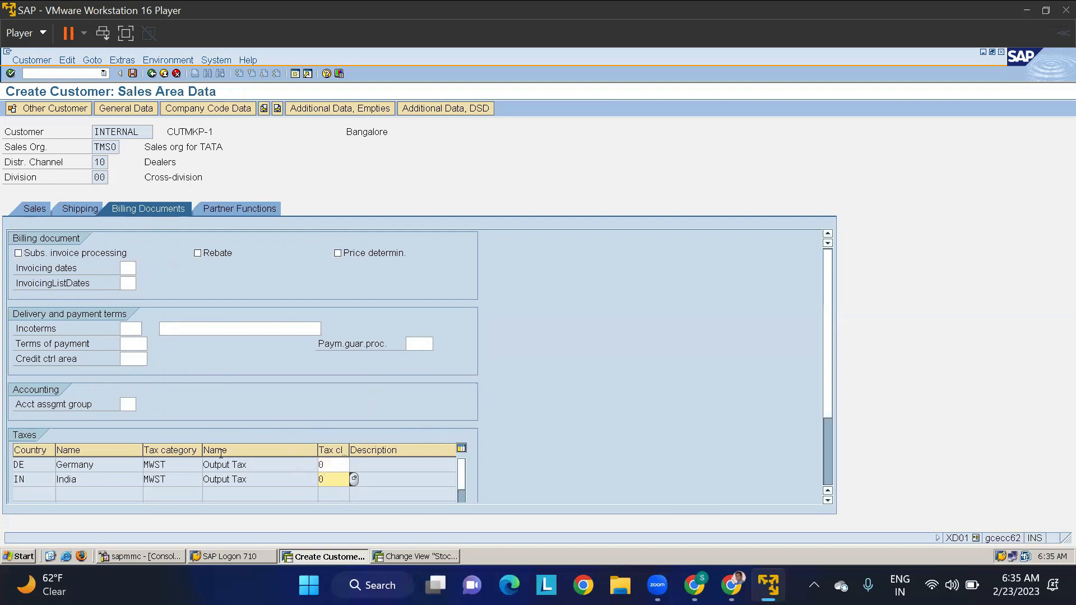
- Review the customer's partner functions, shipping and sales data, and save the new customer
click(243, 209)
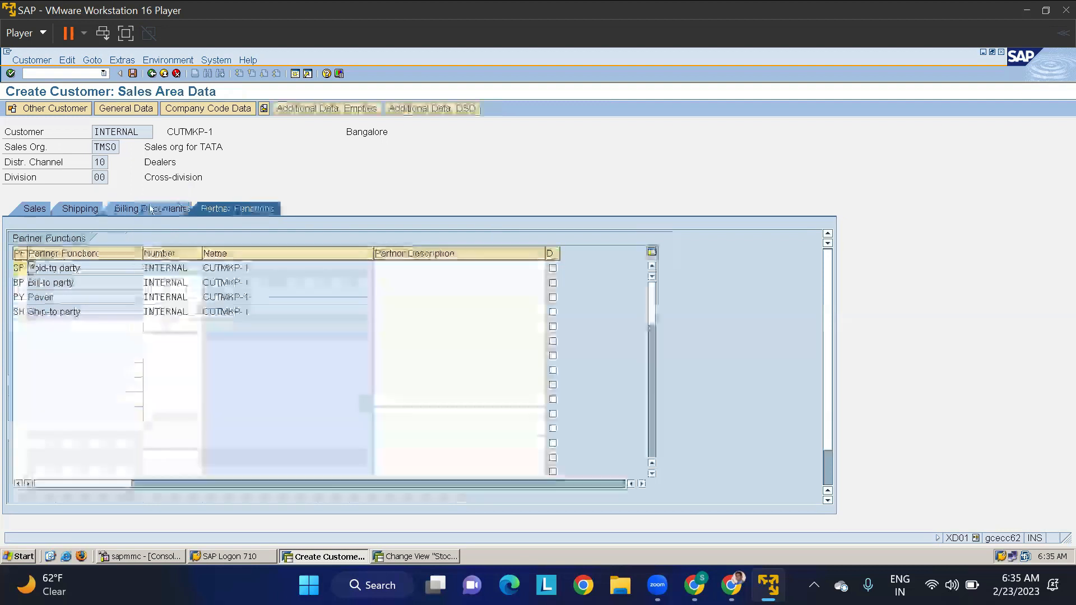
click(62, 211)
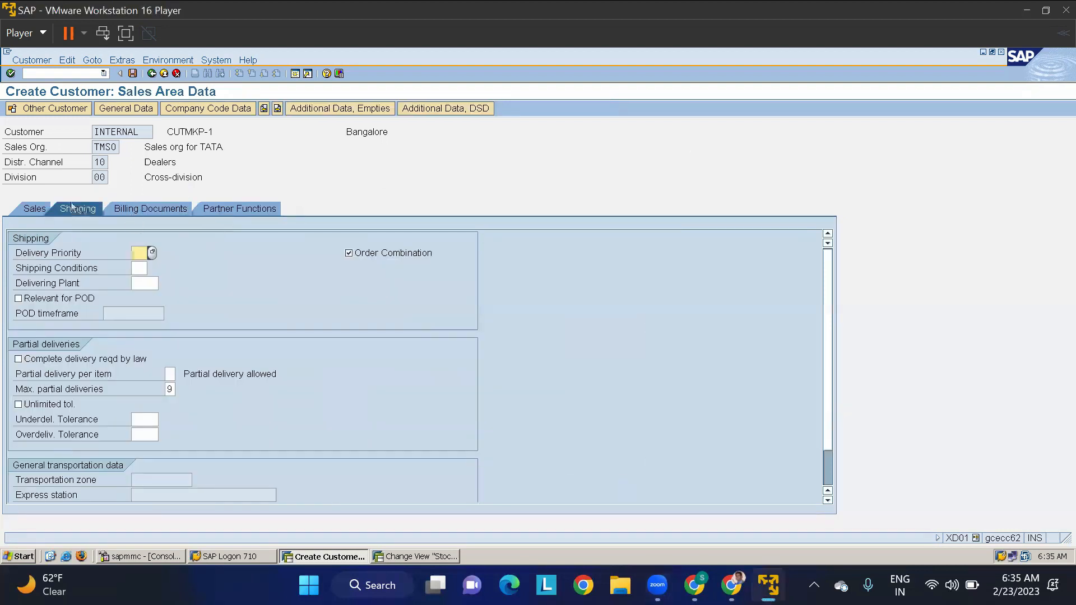
click(34, 208)
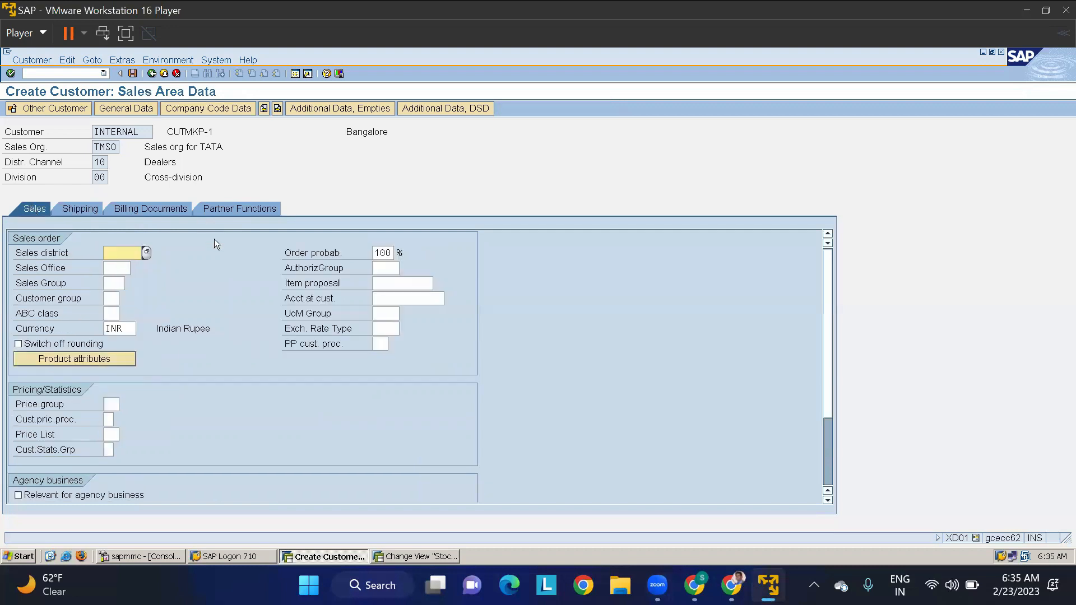
click(135, 106)
click(132, 74)
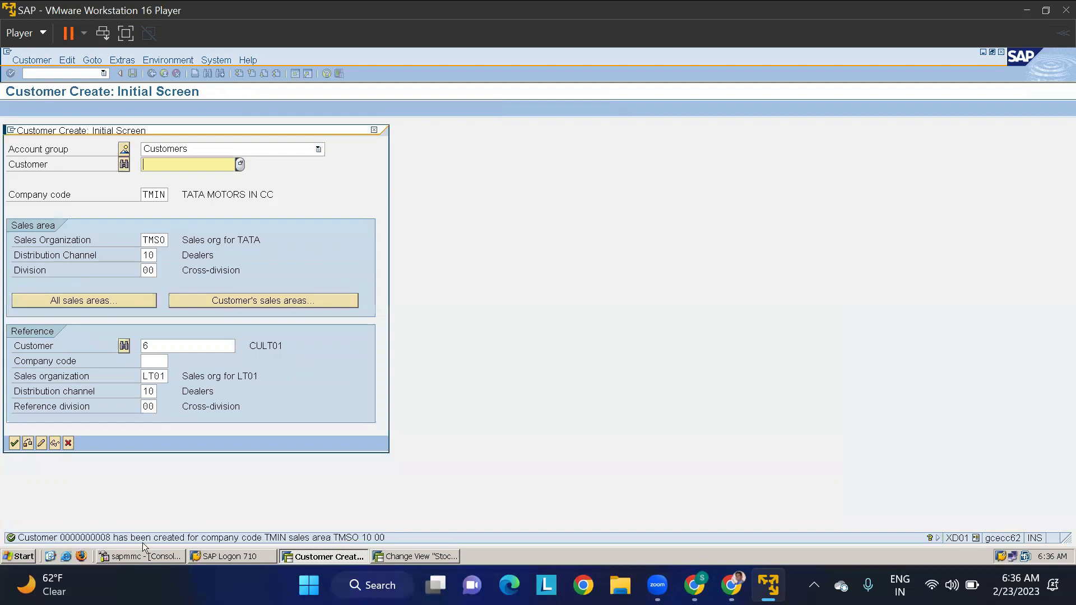
- In the stock transport order session, assign plant TMKP the new customer's number, sales organization TMSO, channel 10 and division 00, and save
click(392, 557)
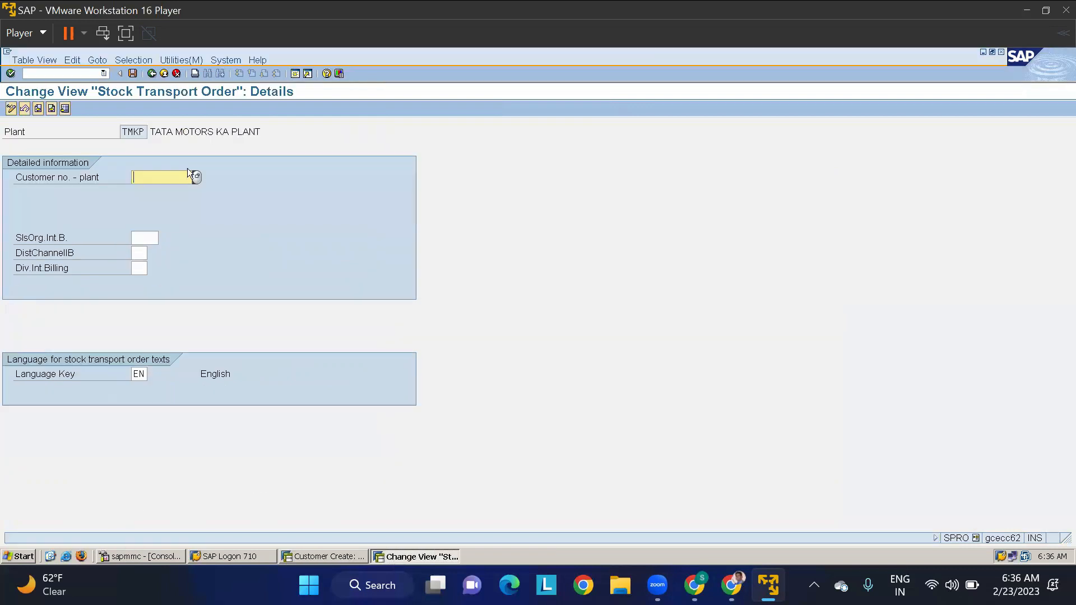
text(8)
key(Tab)
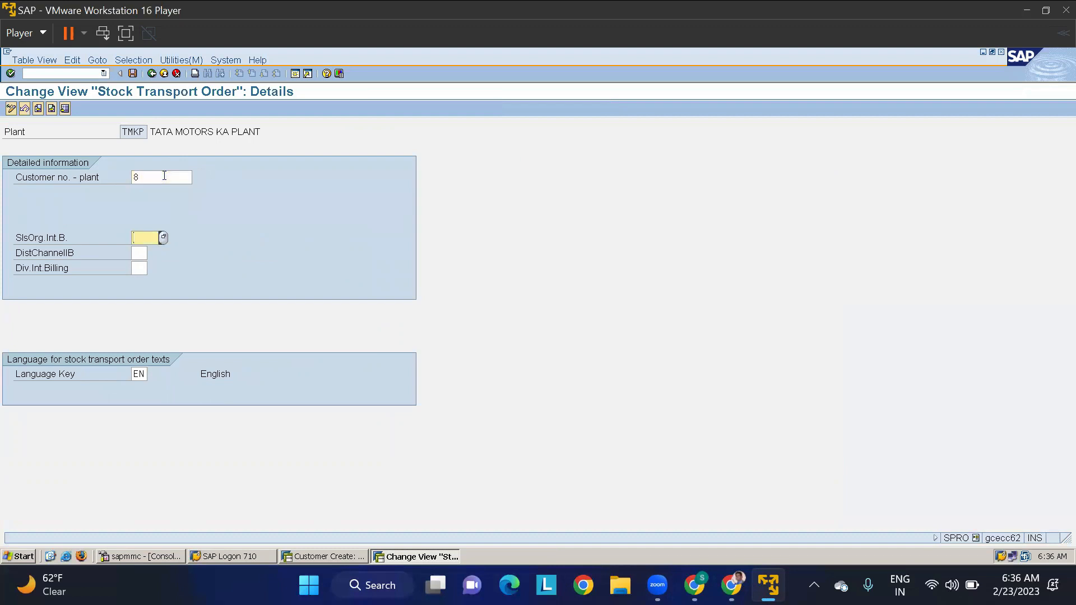
text(TMS0)
key(Tab)
text(10)
key(Tab)
text(00)
key(Return)
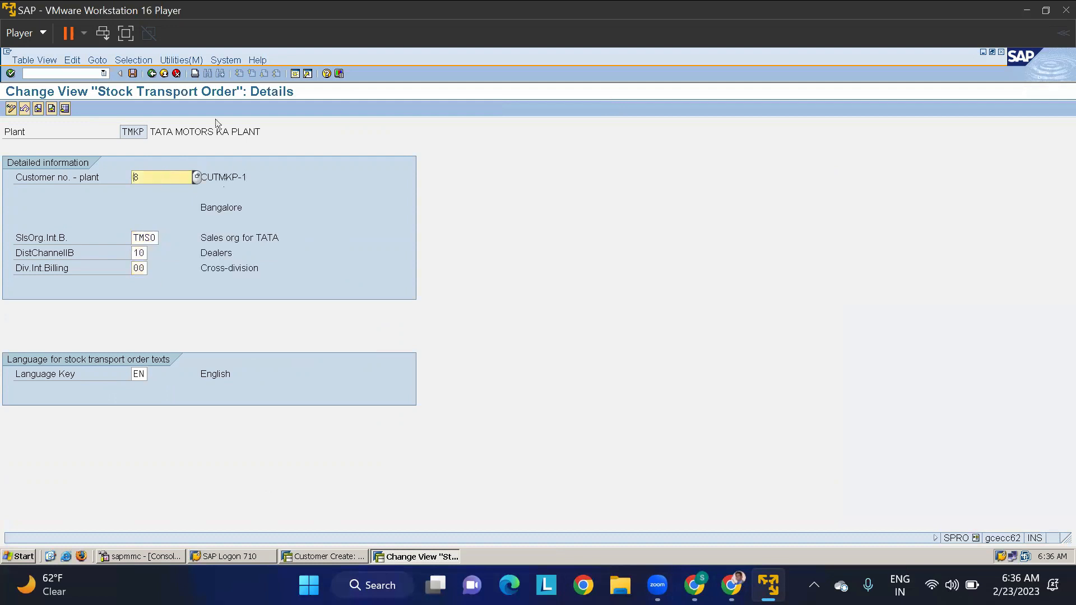
click(132, 74)
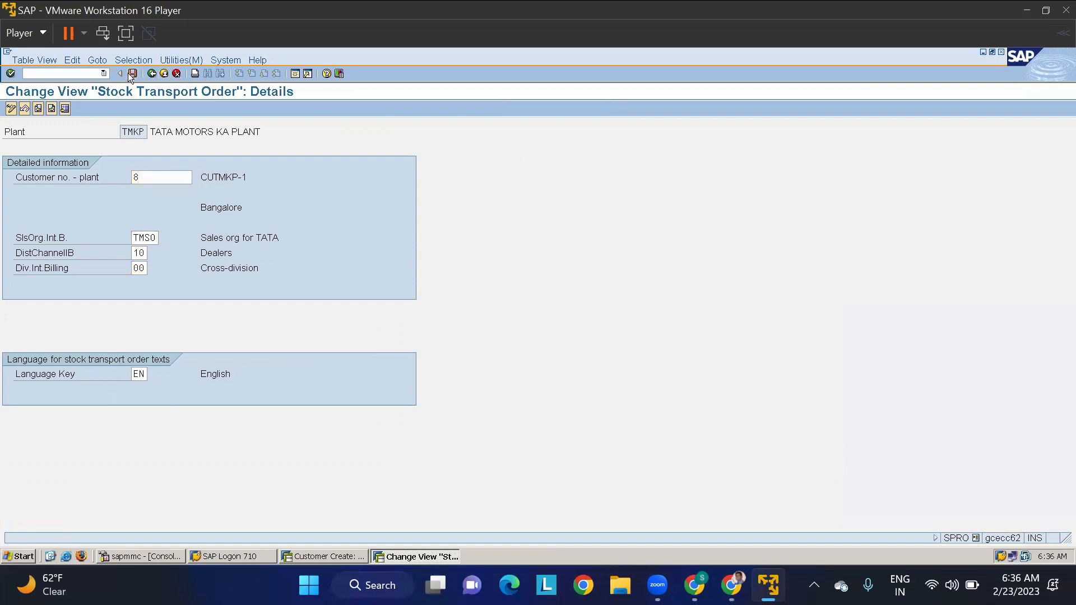
click(36, 246)
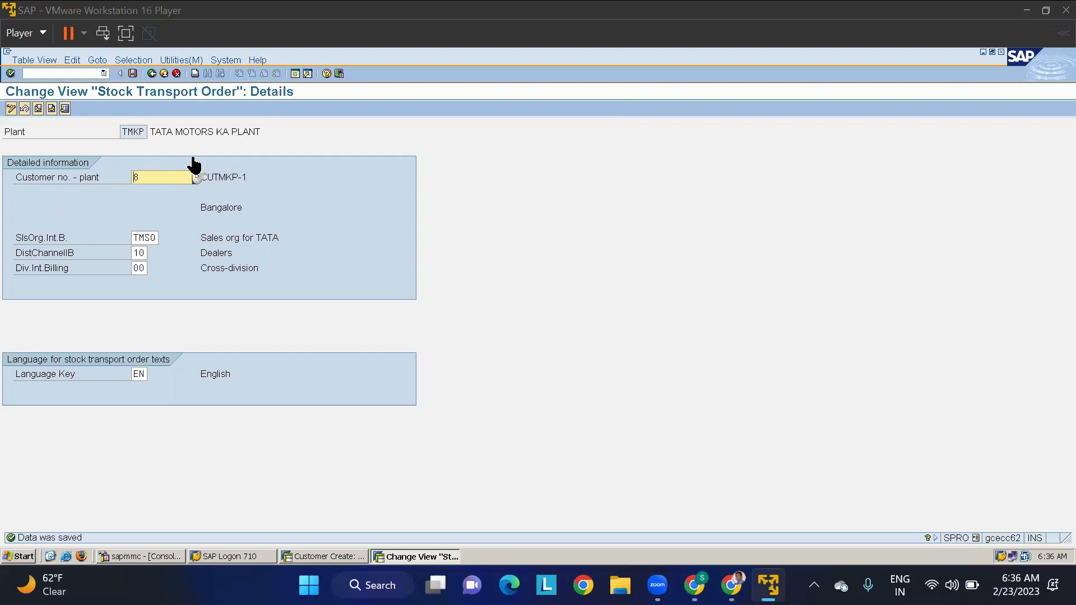
- Return to the stock transport order overview and open the detailed shipping data of plant TMAP
click(153, 75)
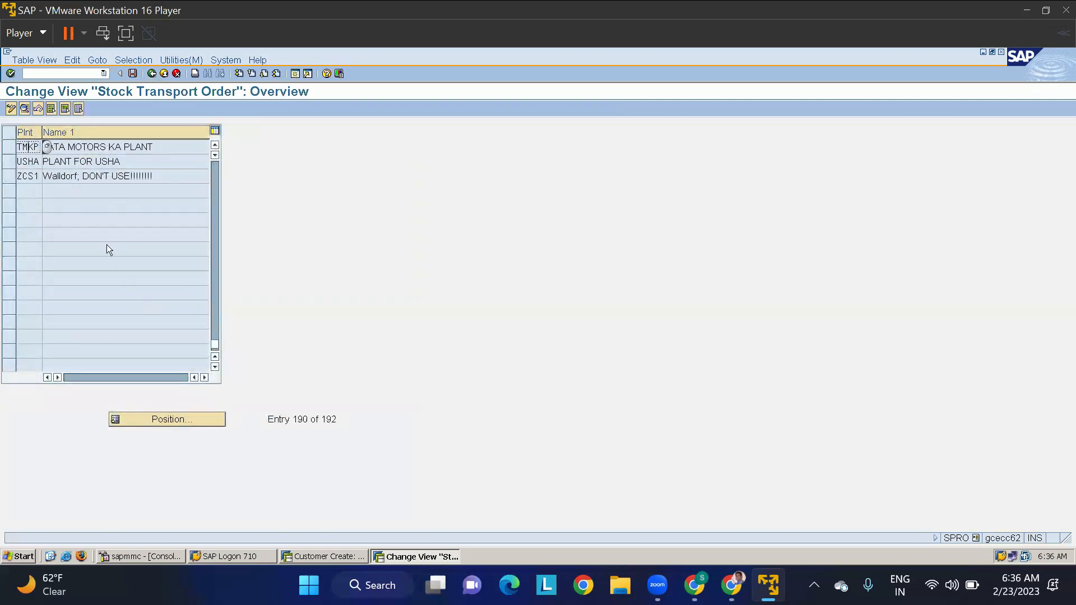
click(214, 146)
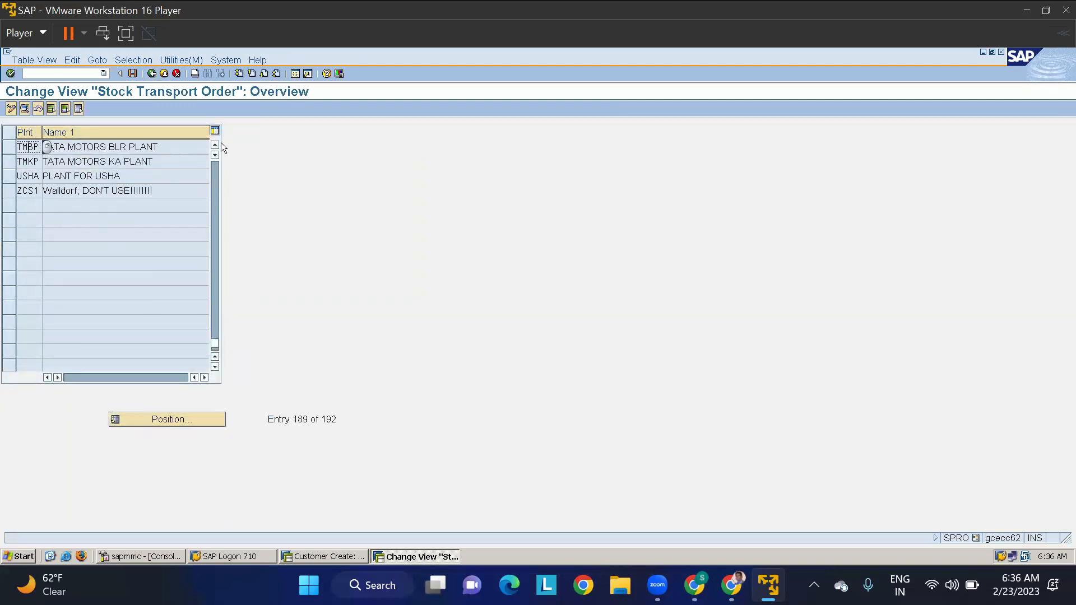
click(214, 146)
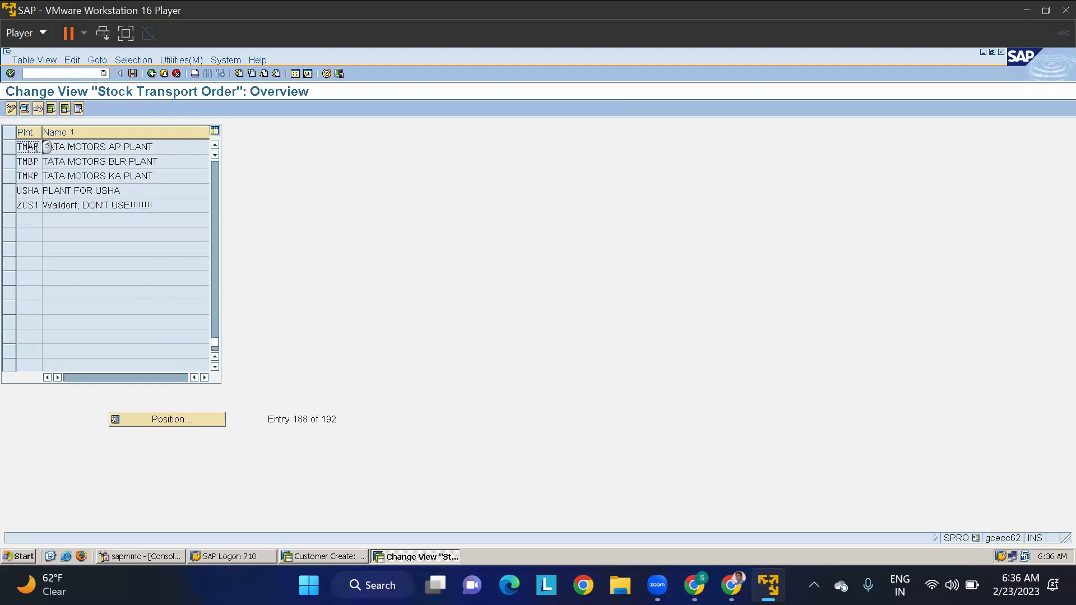
double_click(27, 146)
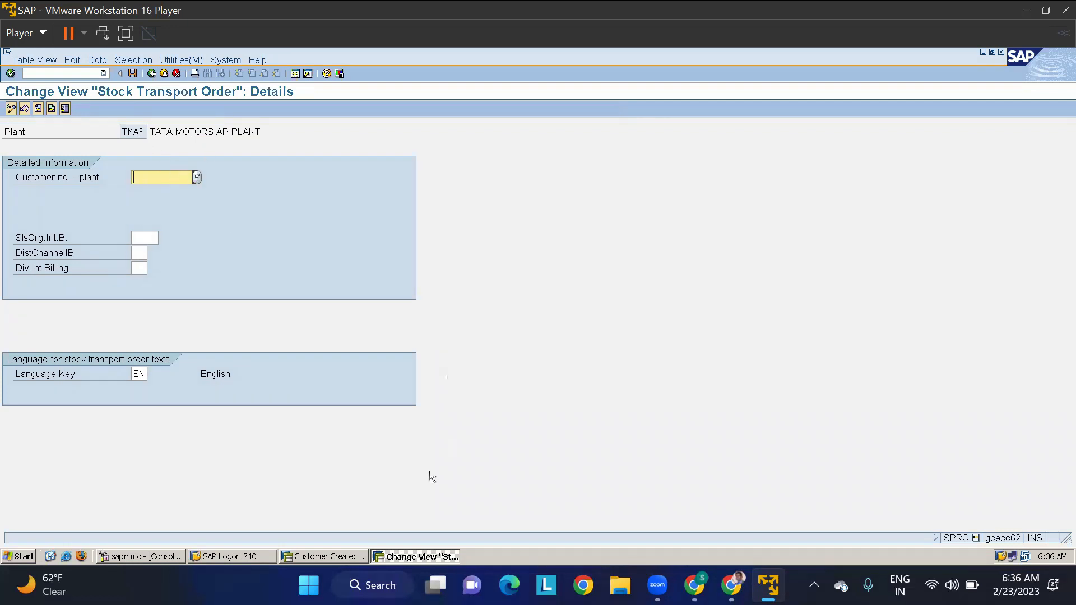
- In the customer creation session, start another customer with the same sales area, title Company and name CUTMAP-1
click(332, 556)
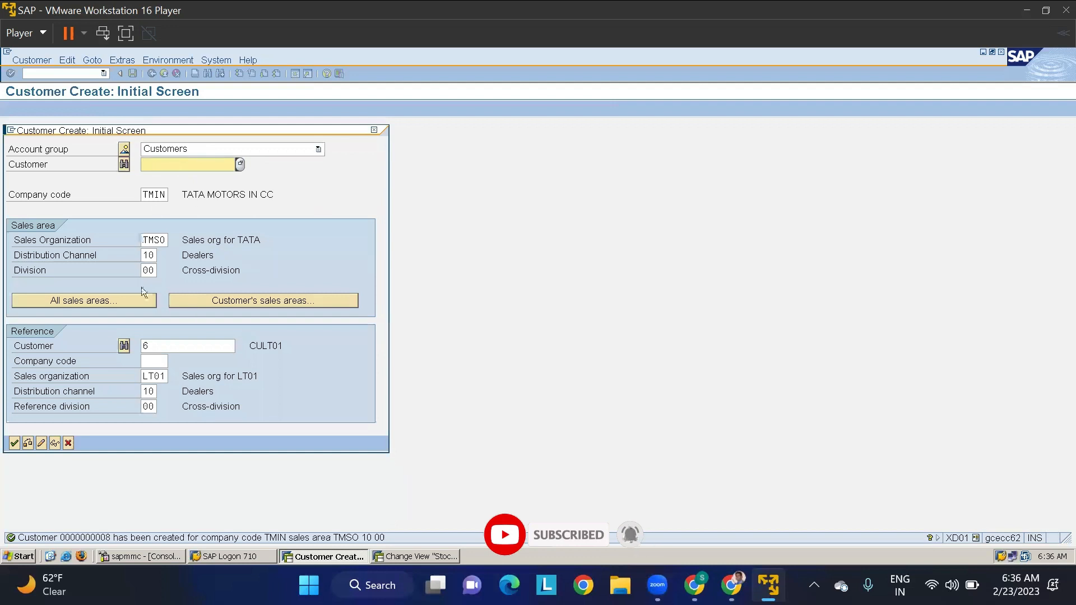
key(Return)
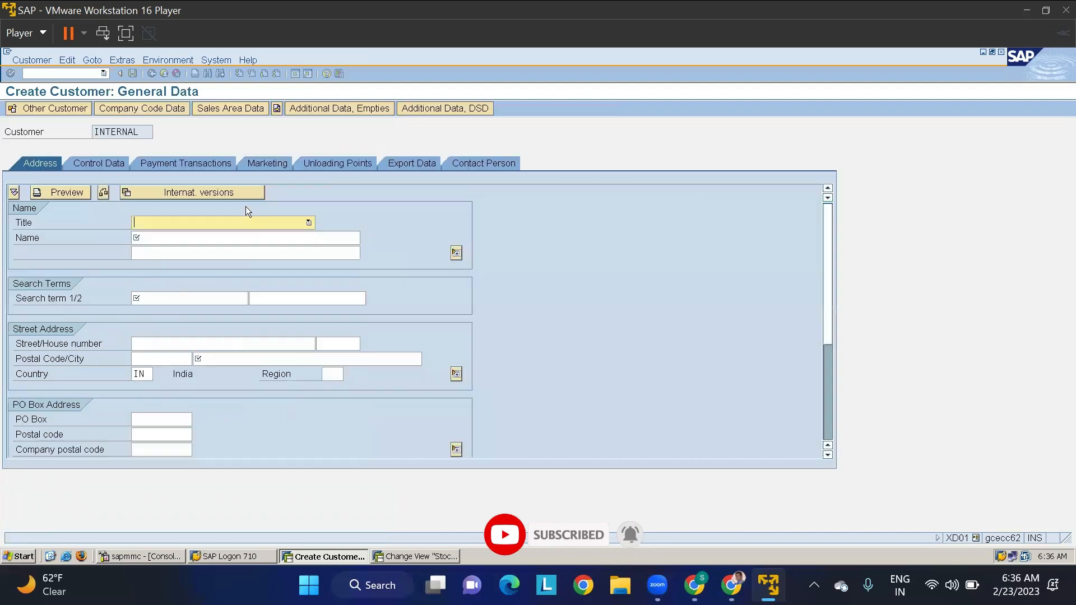
click(158, 223)
click(151, 238)
click(151, 239)
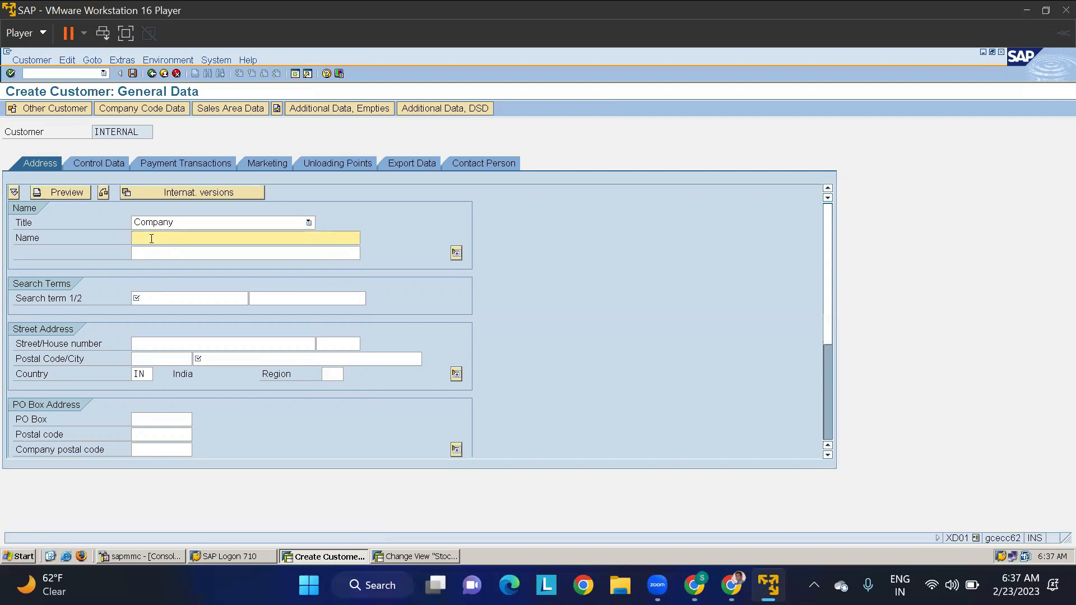
text(CU)
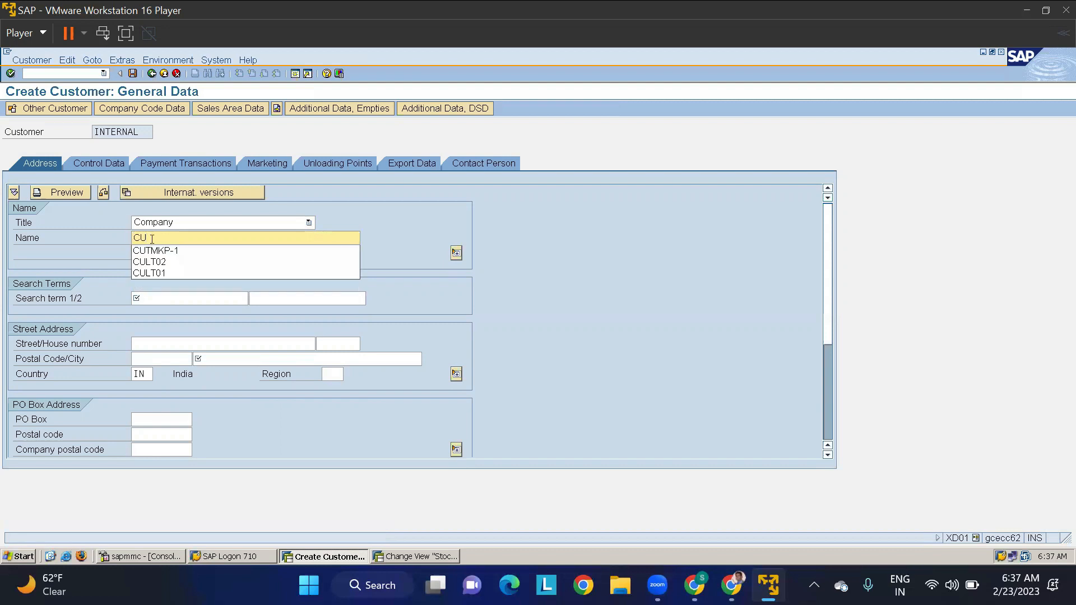
text(TMAP-1)
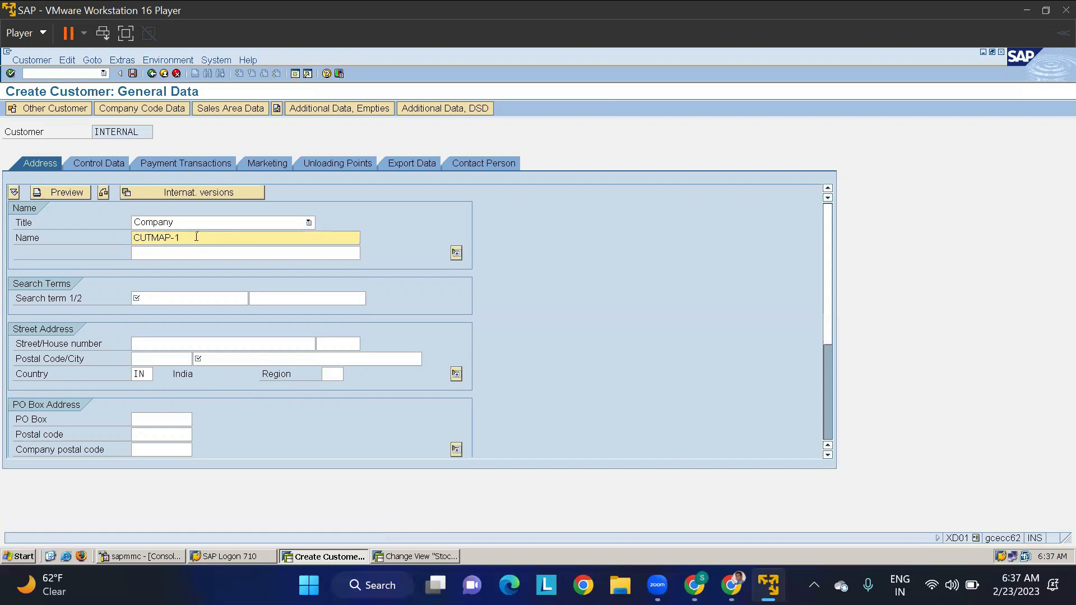
- Copy the name CUTMAP-1 into the first search term and set the city to HYDERABAD
key(shift+Home)
key(ctrl+c)
click(181, 298)
key(ctrl+v)
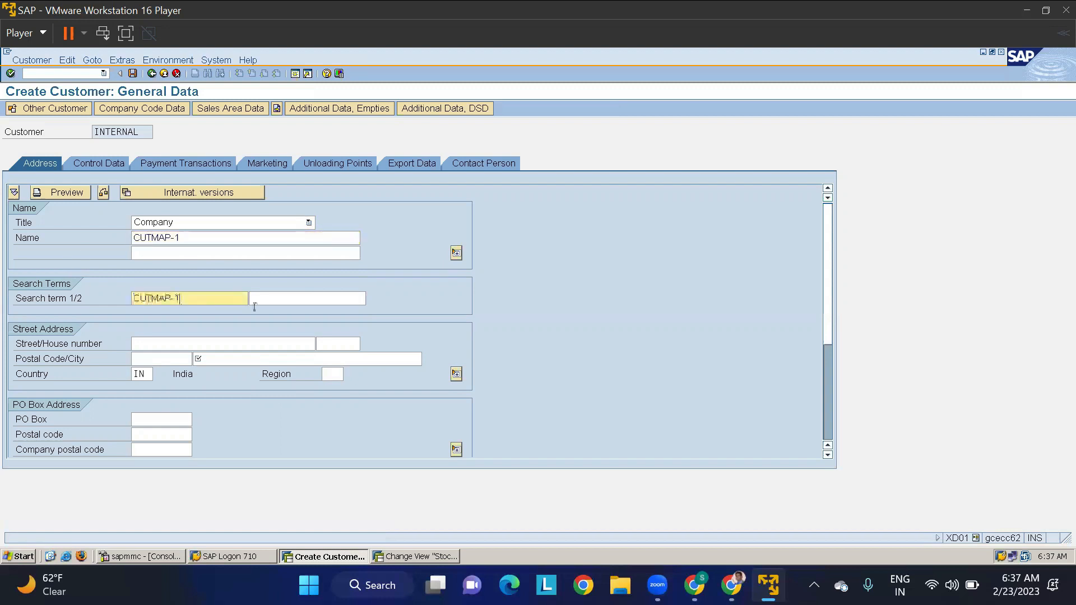
click(275, 362)
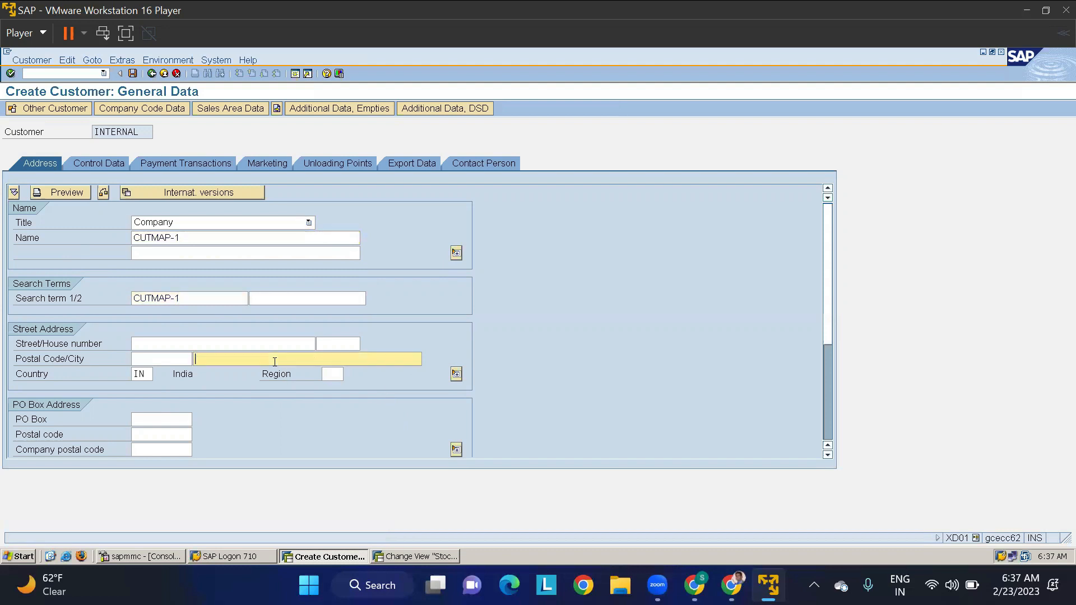
text(HYDERABAD)
key(Return)
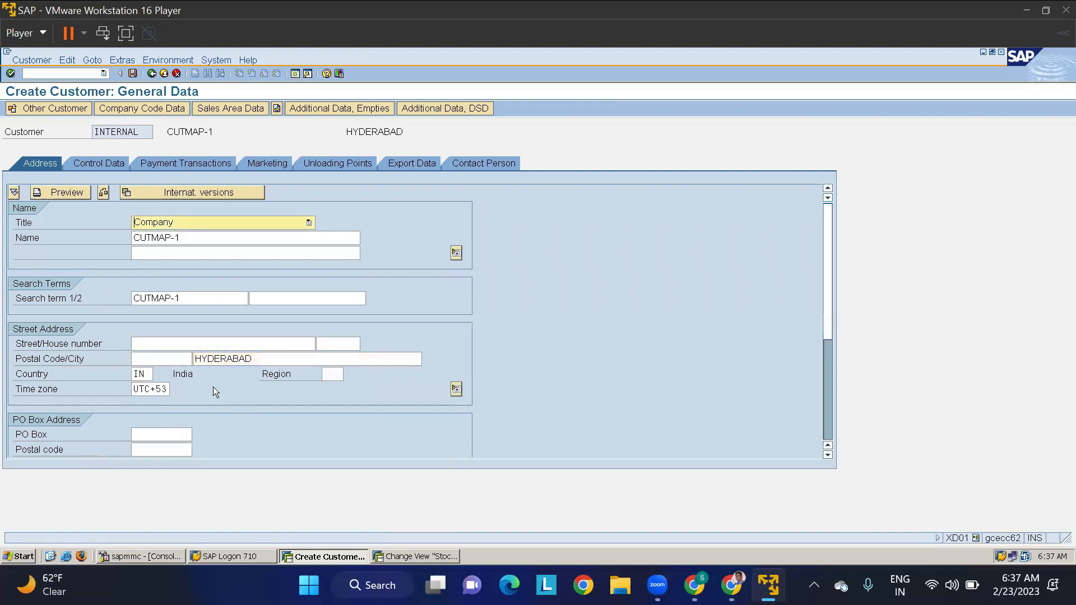
- In the company code data, set reconciliation account 140000, cash management group A1 and terms of payment 0001
click(148, 110)
click(135, 223)
click(132, 235)
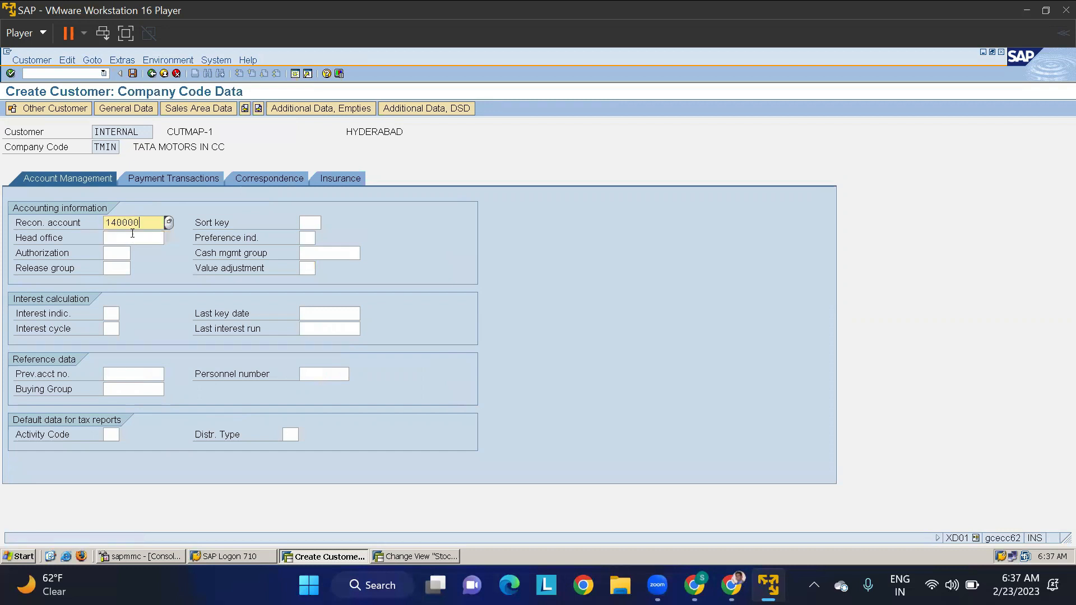
click(316, 251)
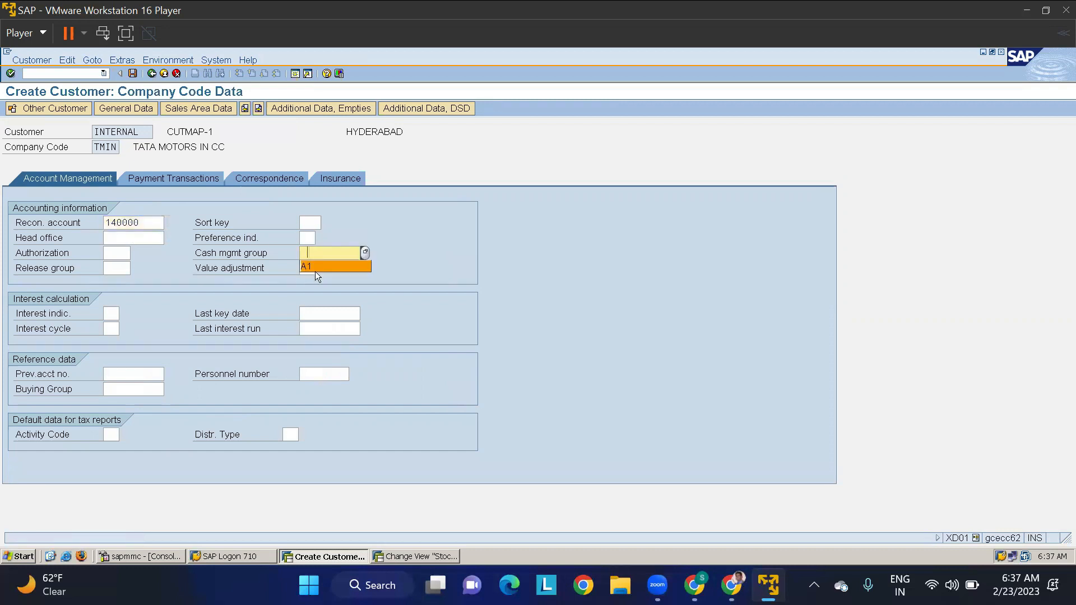
click(313, 265)
click(164, 179)
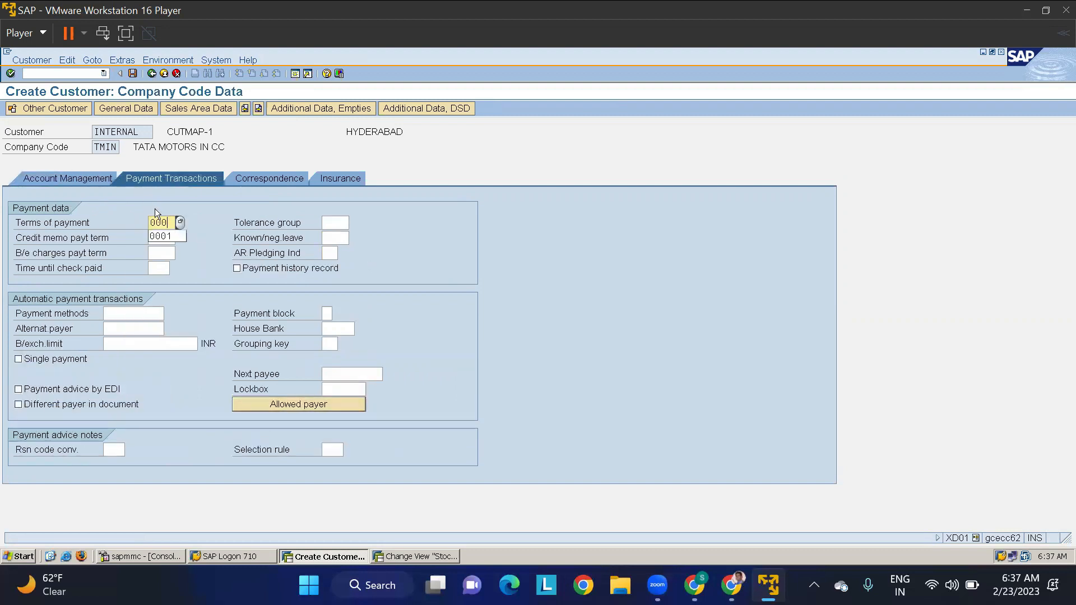
- In the sales area billing data of CUTMAP-1, set the output tax classification to 0 for Germany and India
click(202, 108)
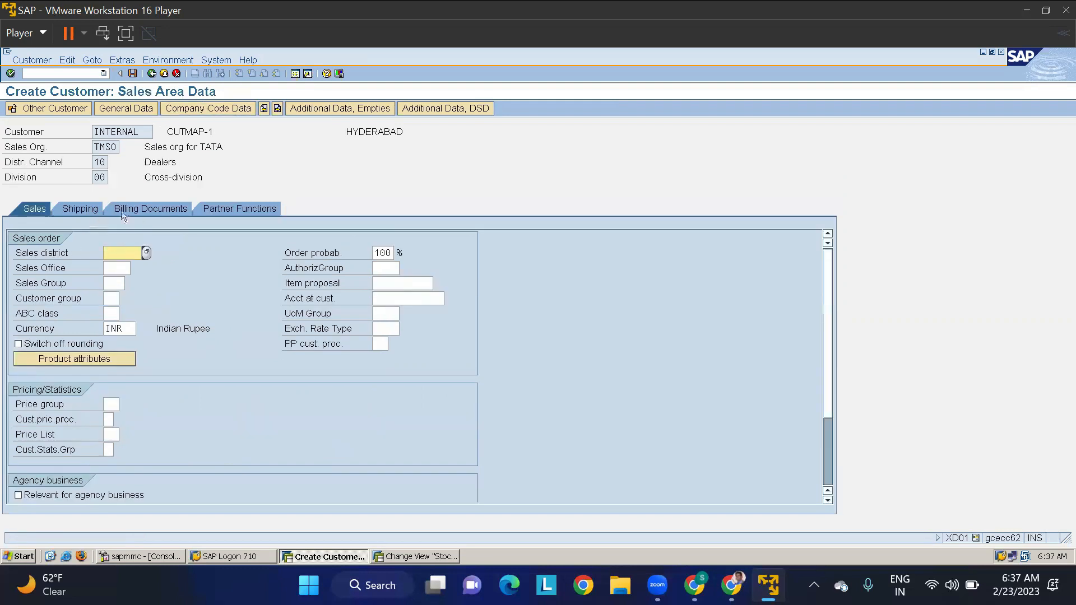
click(145, 207)
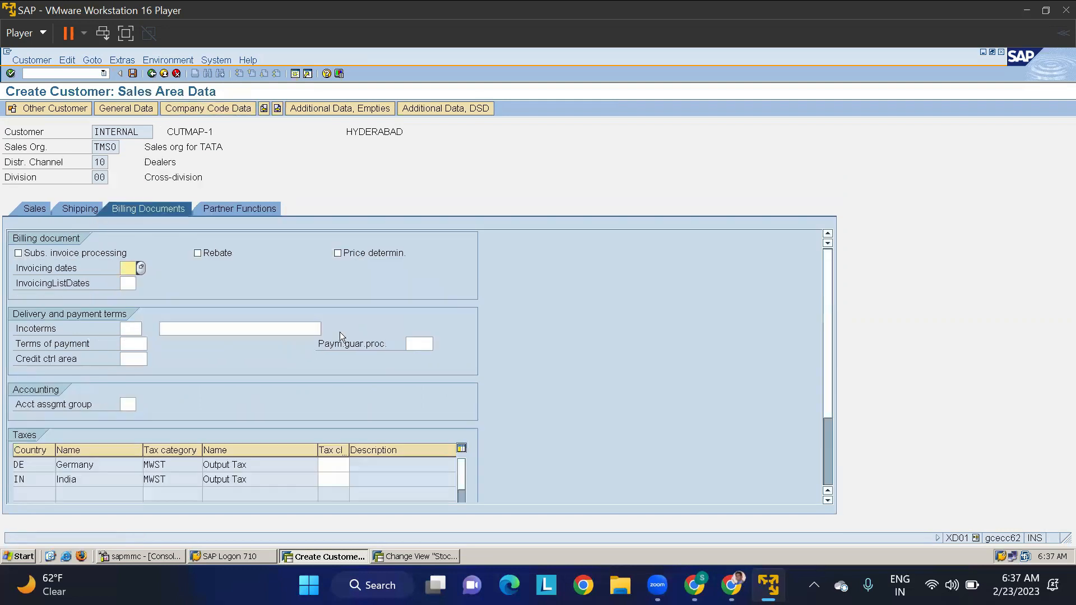
click(333, 464)
text(0)
key(Tab)
text(0)
key(Return)
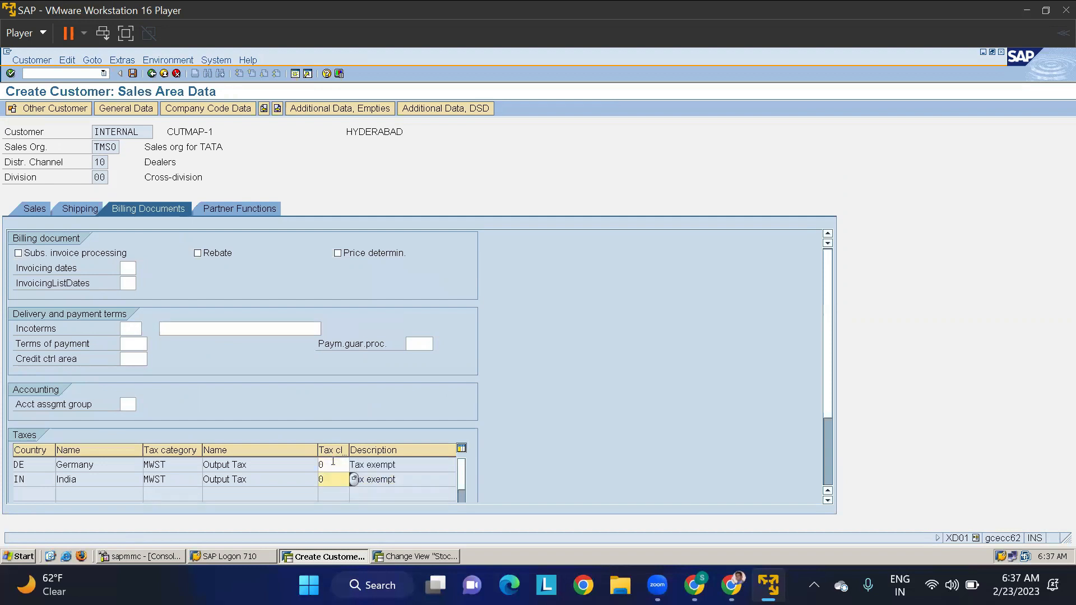
- Check the shipping and sales data of CUTMAP-1 and save the customer
click(80, 209)
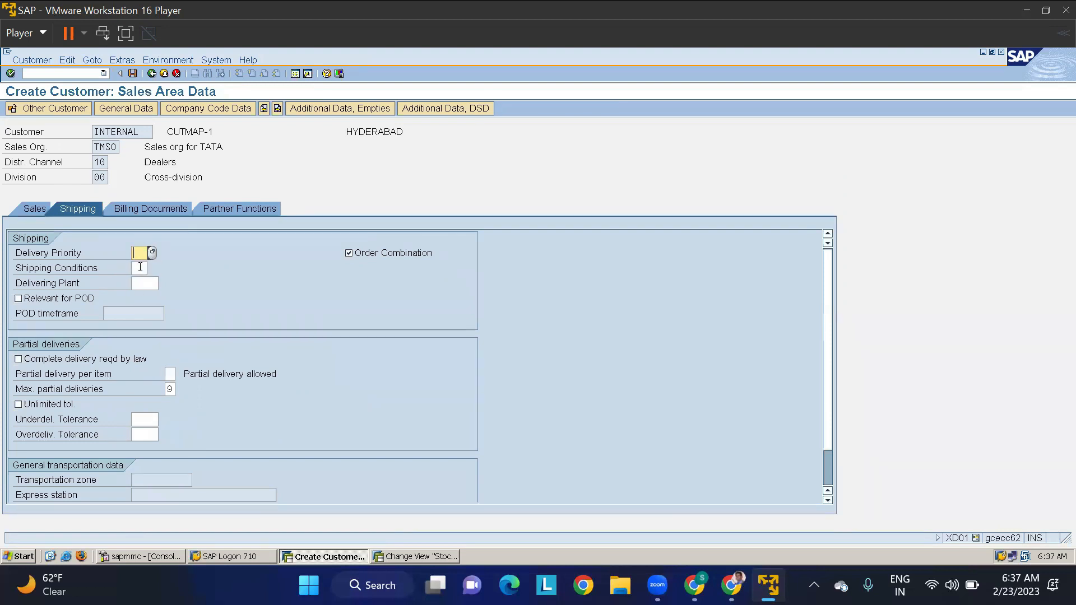
click(28, 210)
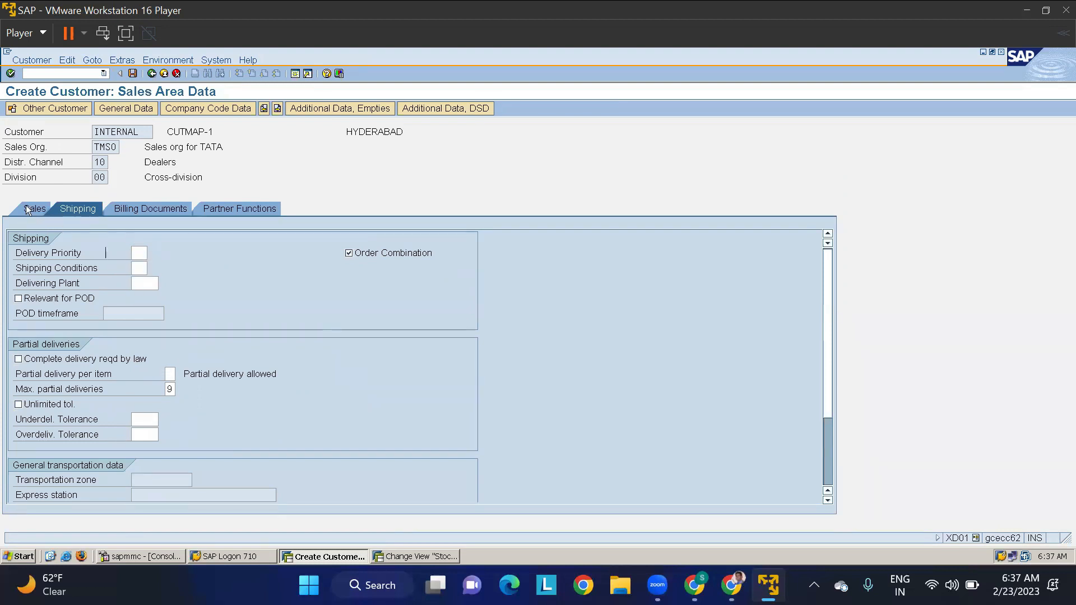
click(132, 73)
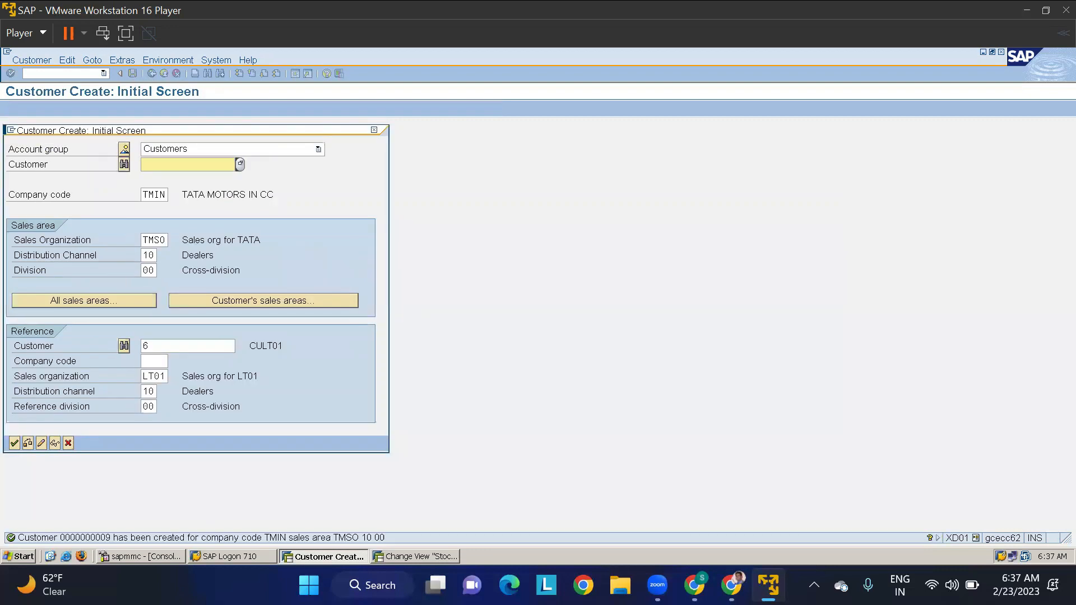
- In the stock transport order session, assign plant TMAP its new customer number, sales organization TMSO, channel 10 and division 00, and save
key(alt+Tab)
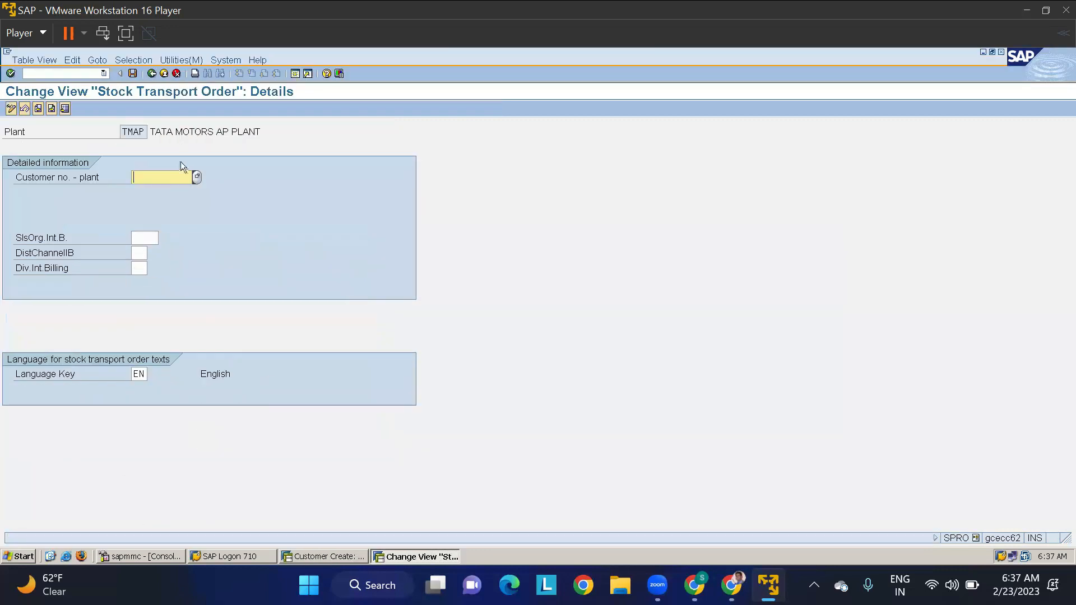
text(9)
key(Tab)
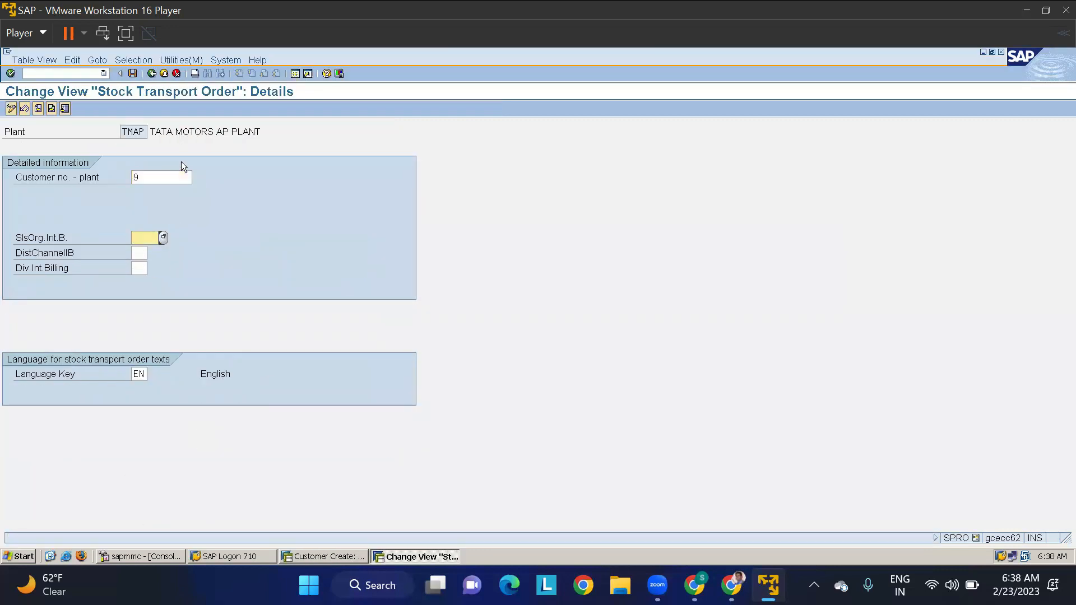
text(TMS0)
key(Tab)
text(10)
key(Tab)
text(00)
key(Return)
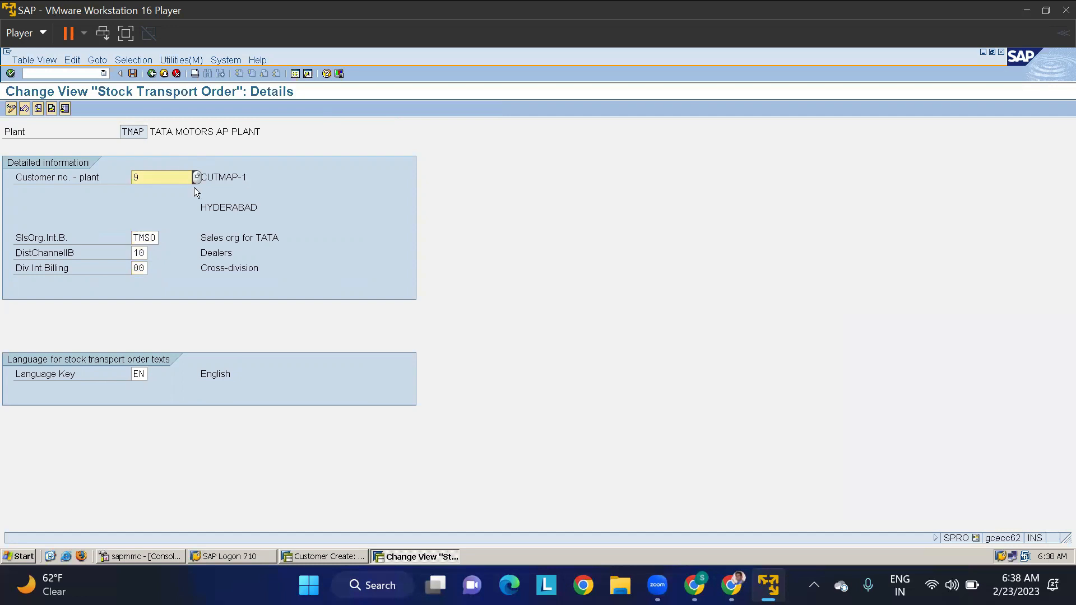
click(133, 74)
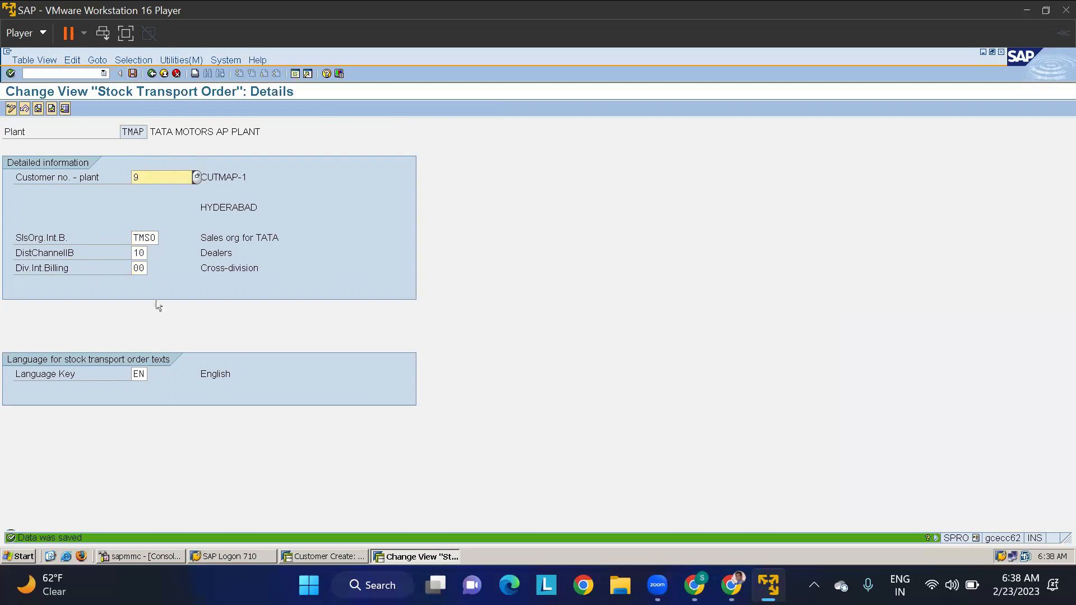
- Return to the IMG structure, review the existing entries under Create Checking Rule, and leave the activity
click(151, 74)
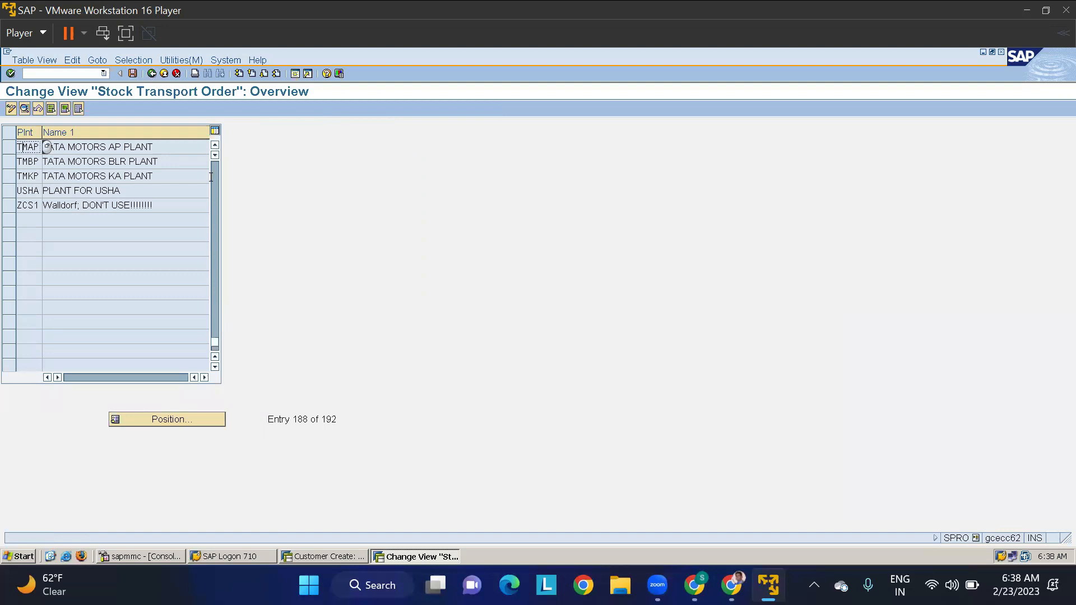
click(152, 74)
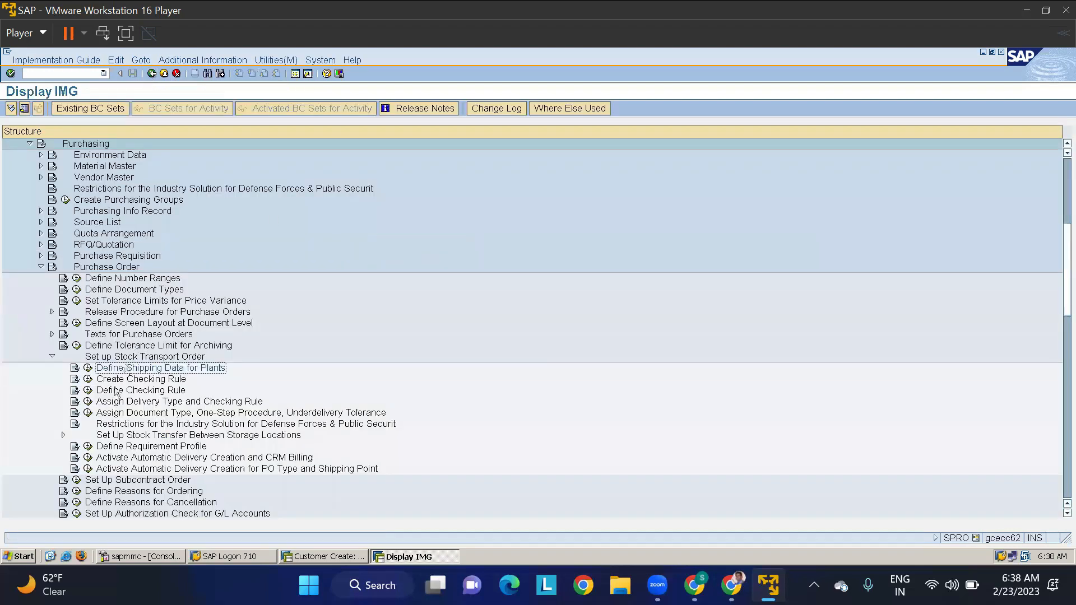
click(88, 379)
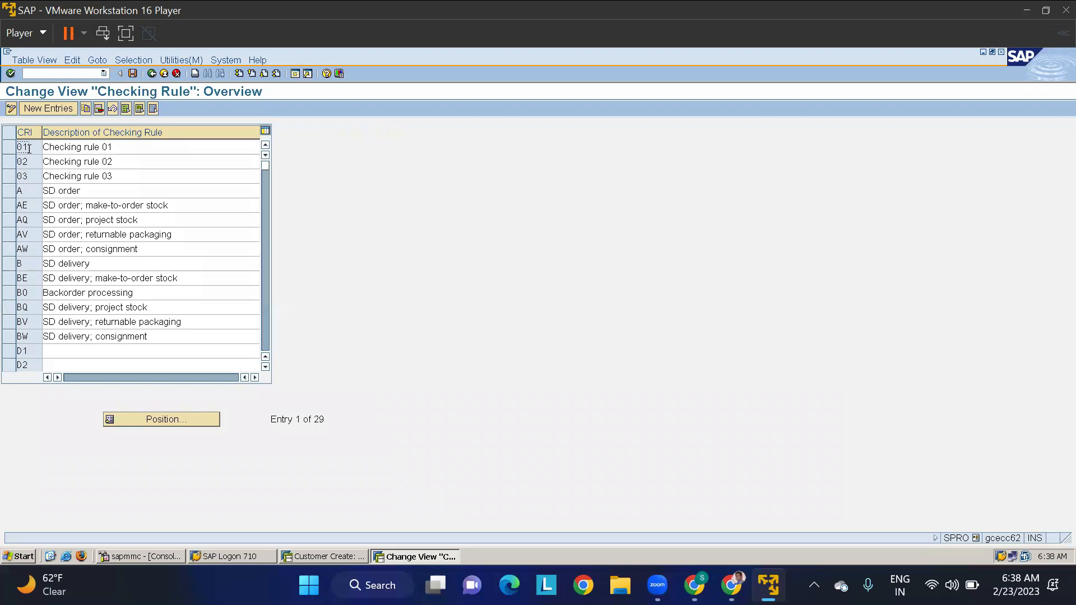
drag(29, 148, 8, 157)
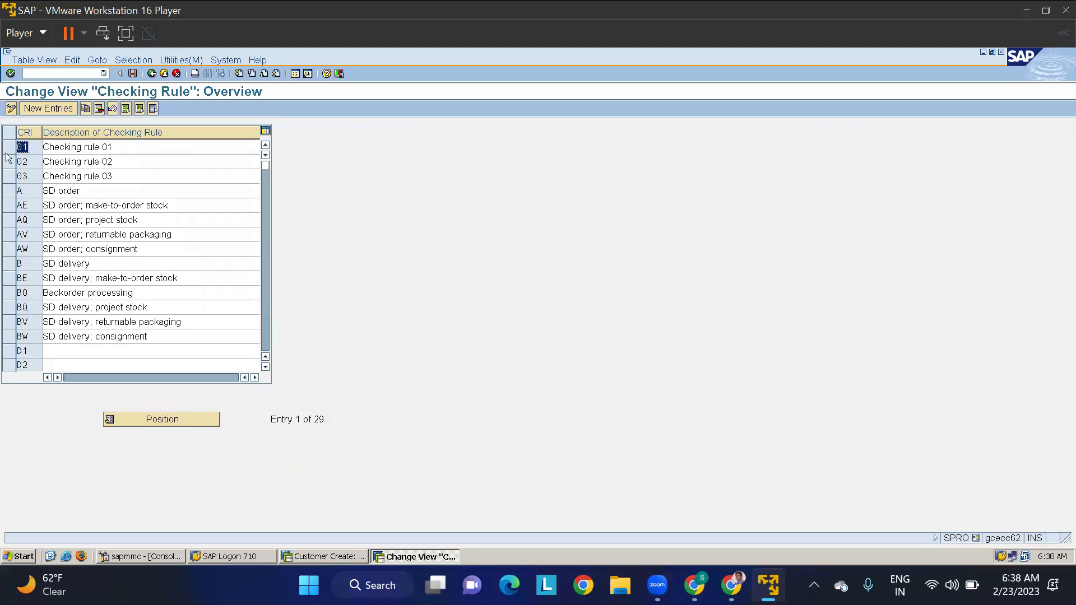
click(163, 74)
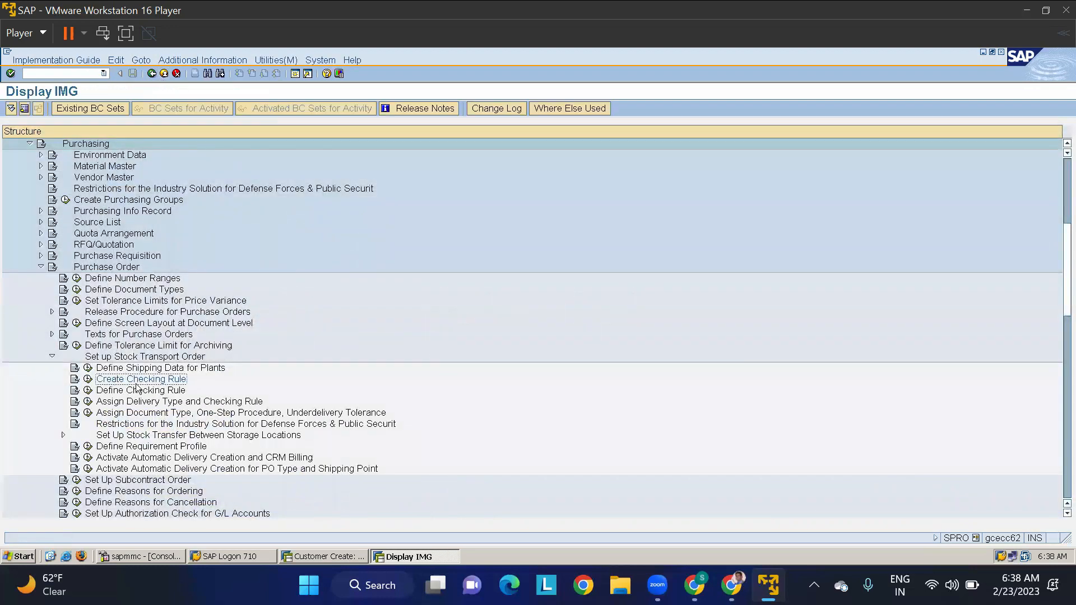
- Review the availability check control entry for checking group 01 and rule 01 under Define Checking Rule, then return to the IMG
click(87, 390)
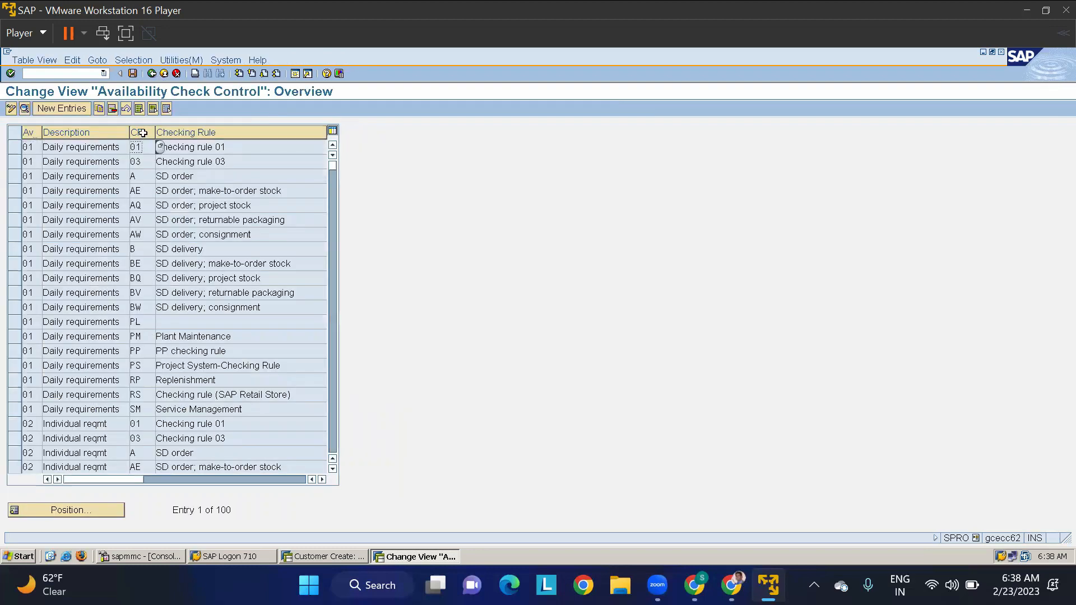
double_click(36, 149)
double_click(147, 148)
click(150, 74)
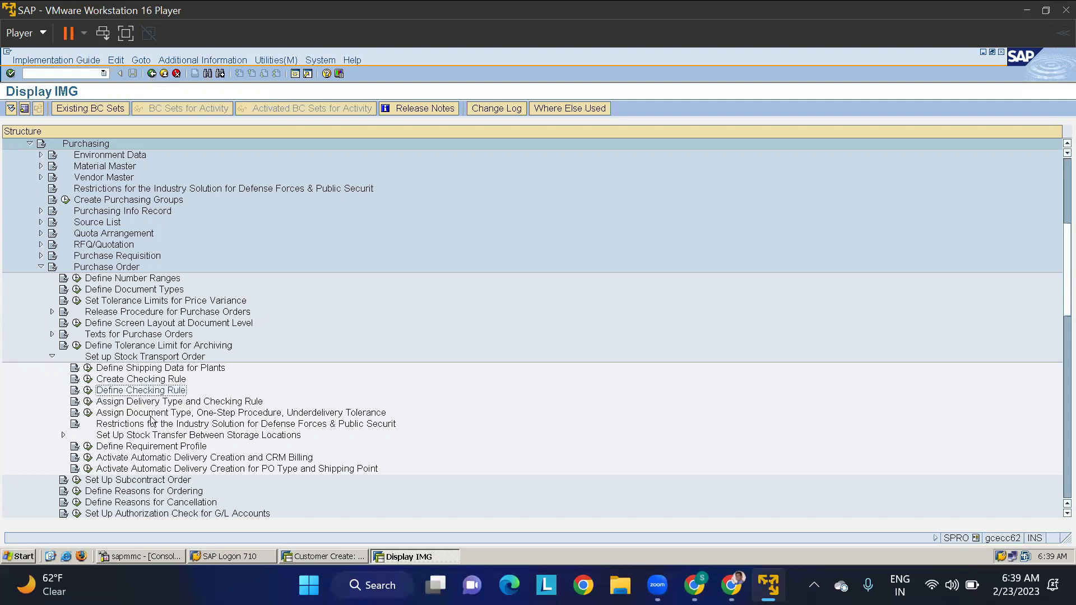
- Open Assign Delivery Type and Checking Rule and position the stock transfer data at document type UB
click(88, 402)
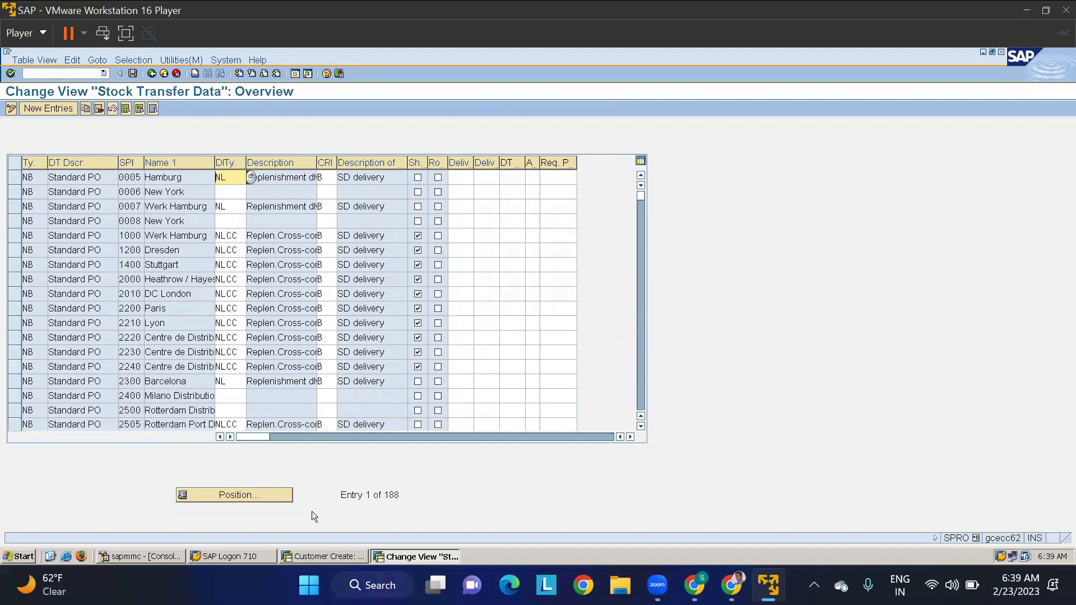
click(259, 493)
text(UB)
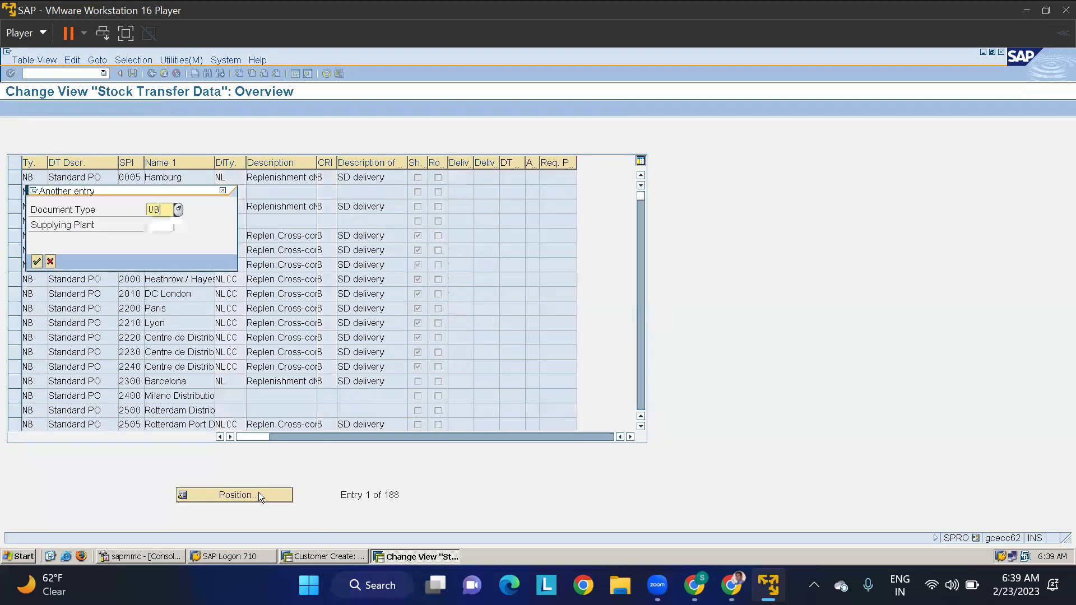
key(Return)
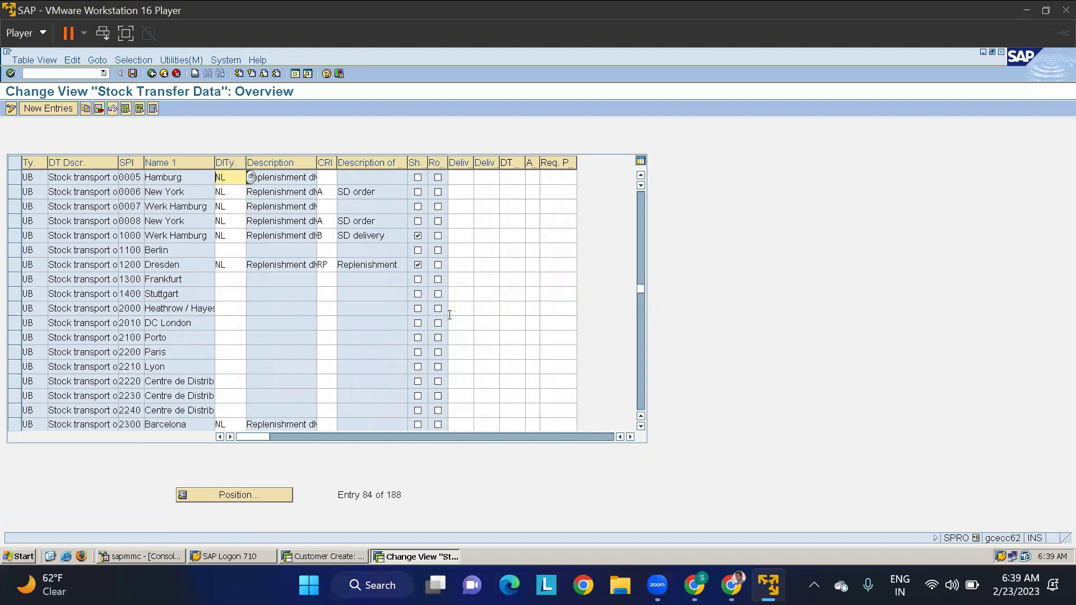
- Look through the supplying plants under document type UB to find the LT01 and LT02 entries
click(641, 426)
click(641, 426)
click(641, 426)
click(641, 425)
click(641, 426)
click(641, 426)
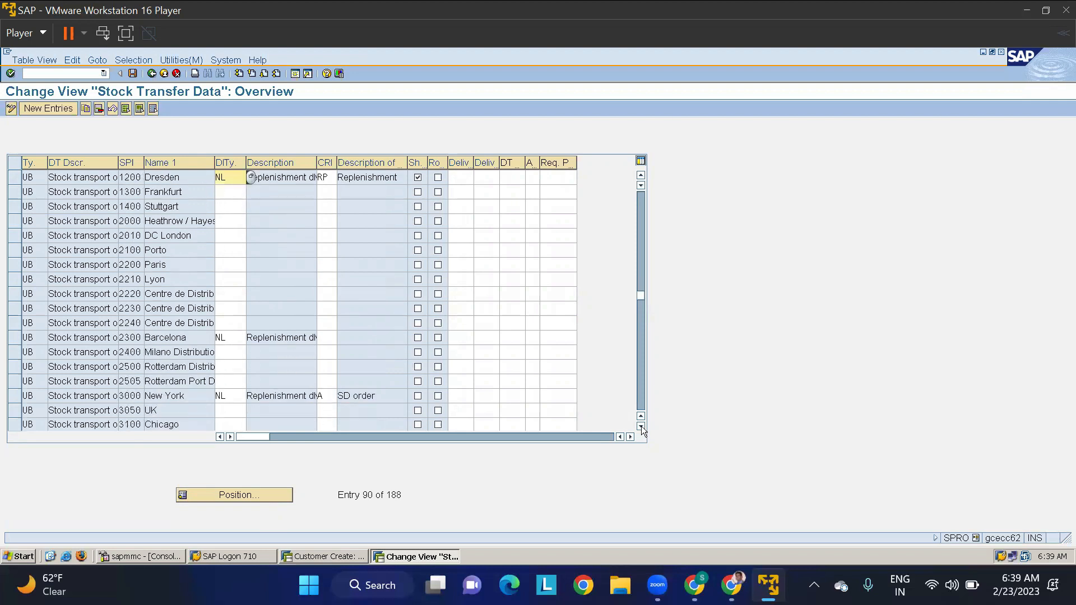
click(641, 425)
click(641, 425)
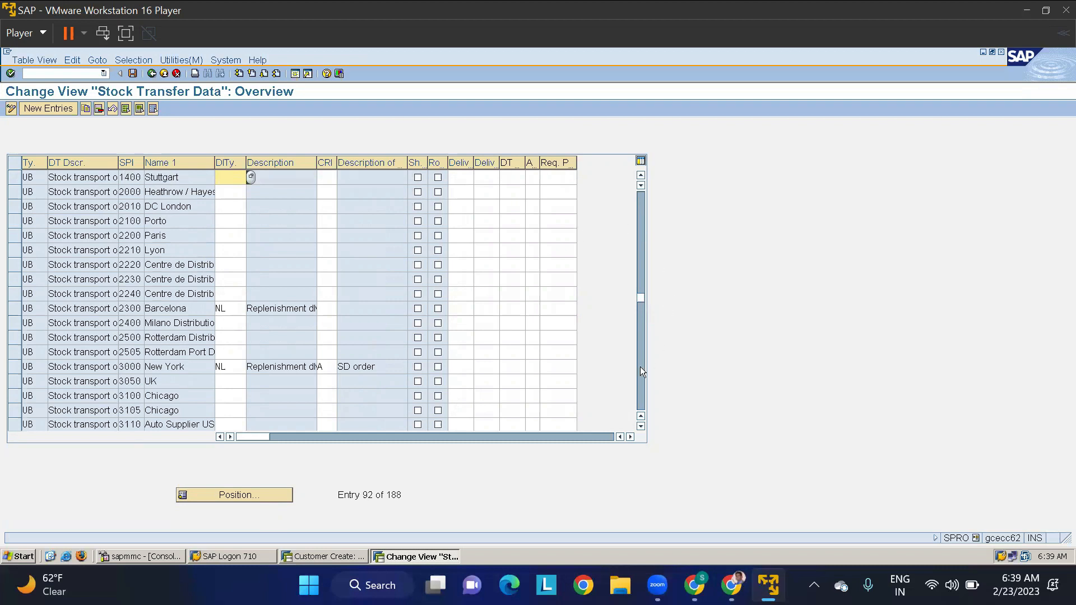
click(641, 426)
click(640, 426)
click(641, 426)
click(641, 426)
scroll(441, 382, down, 14)
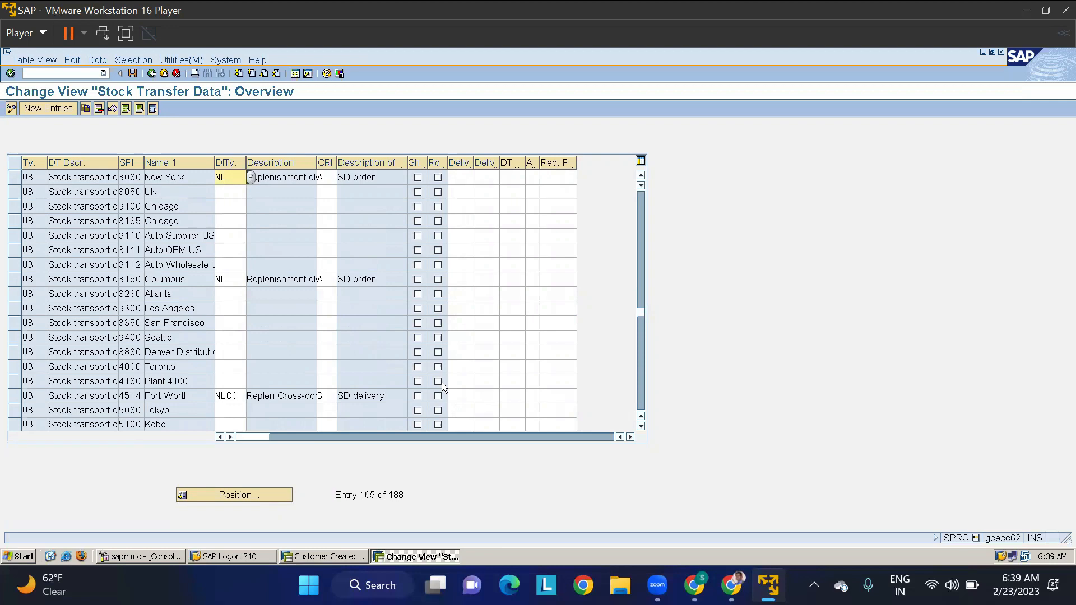
scroll(441, 382, down, 7)
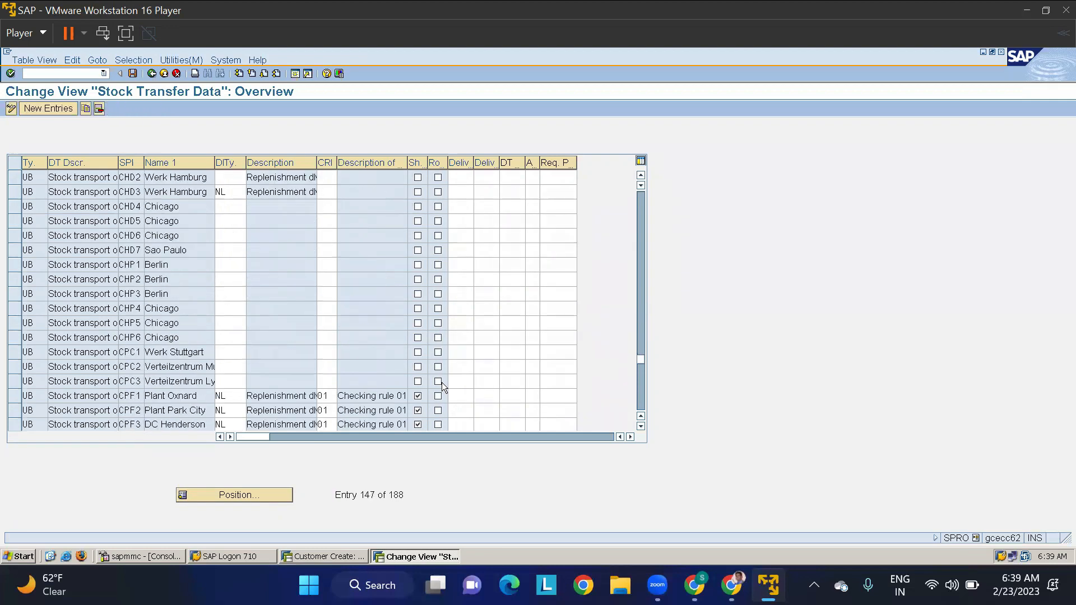
scroll(441, 382, down, 3)
scroll(441, 382, up, 4)
scroll(441, 382, up, 1)
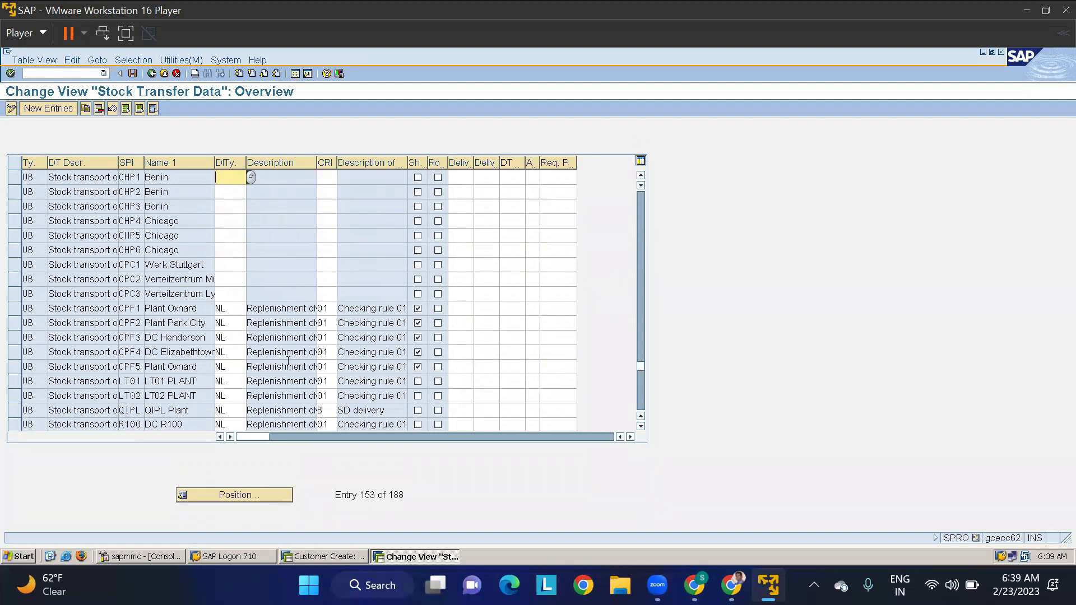
- Copy the UB stock transfer entries of supplying plants LT01 and LT02 to supplying plants TMKP and TMAP
click(15, 383)
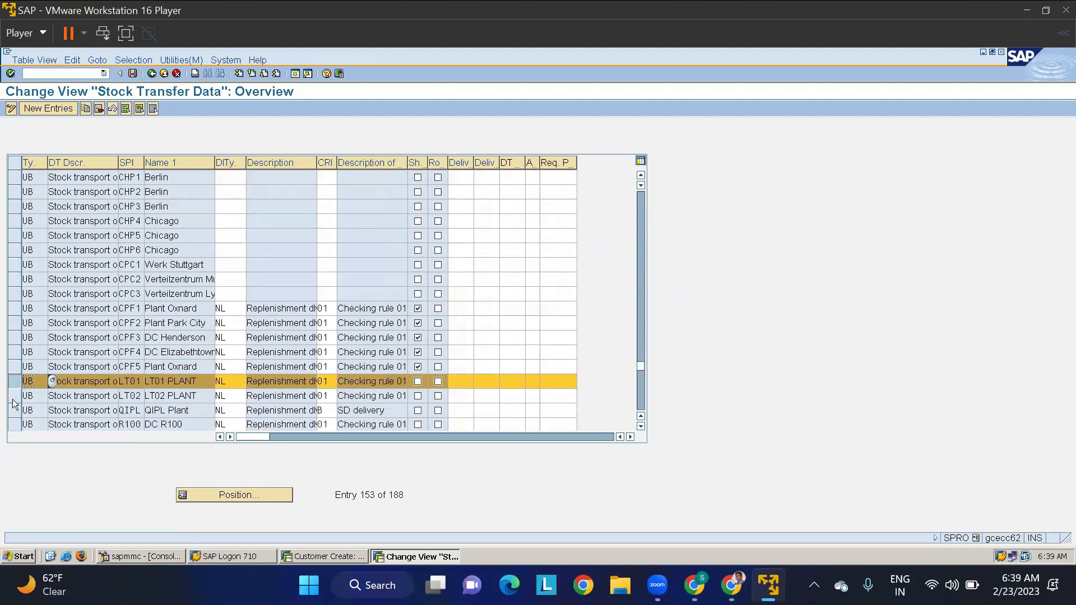
click(14, 399)
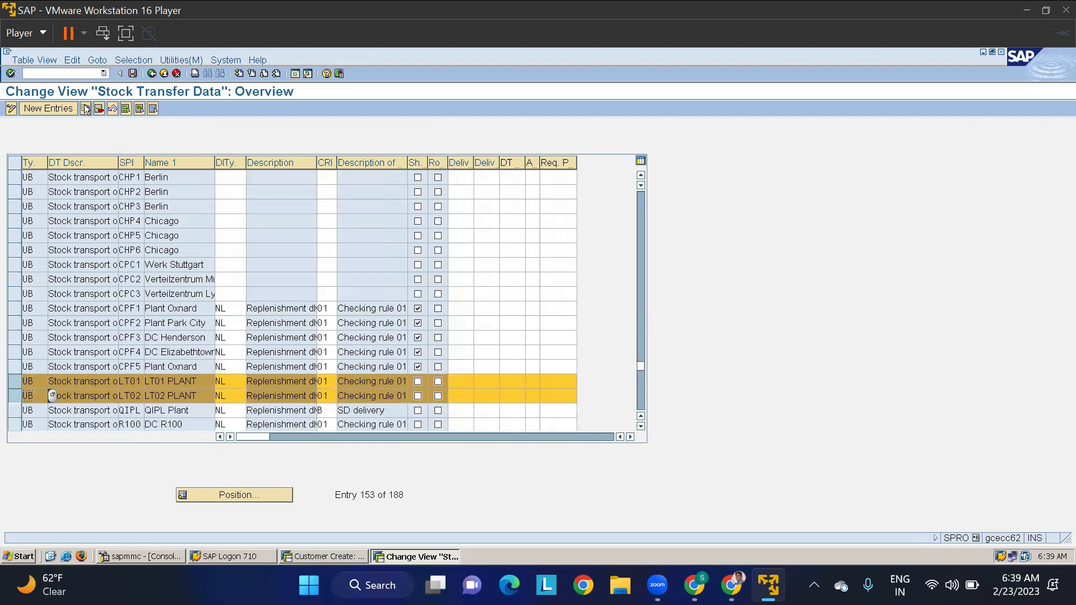
click(85, 109)
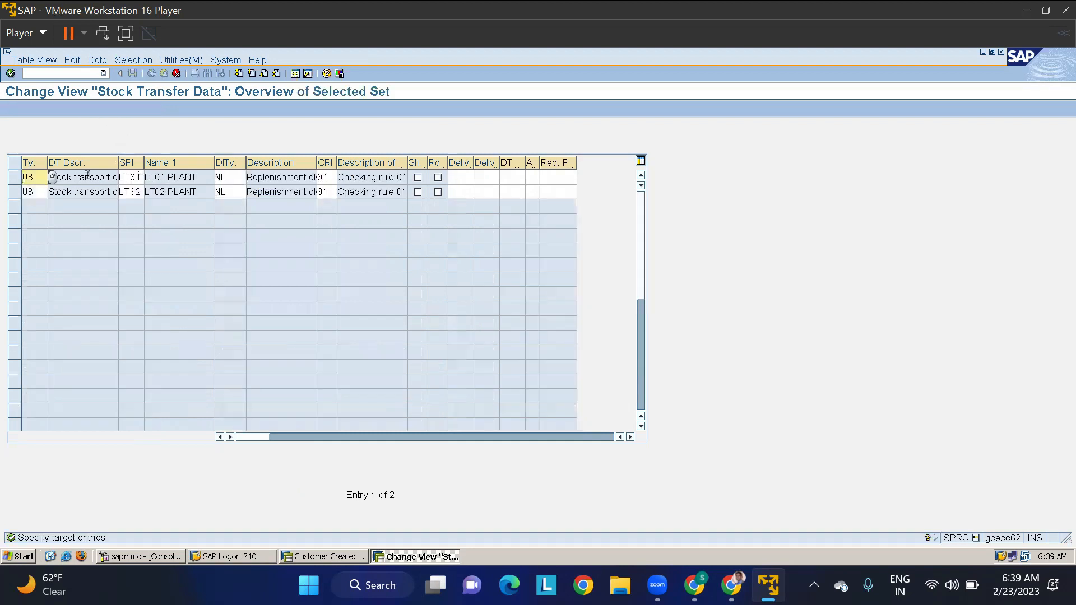
double_click(140, 176)
key(Delete)
text(TMKP)
key(Tab)
double_click(139, 191)
key(Delete)
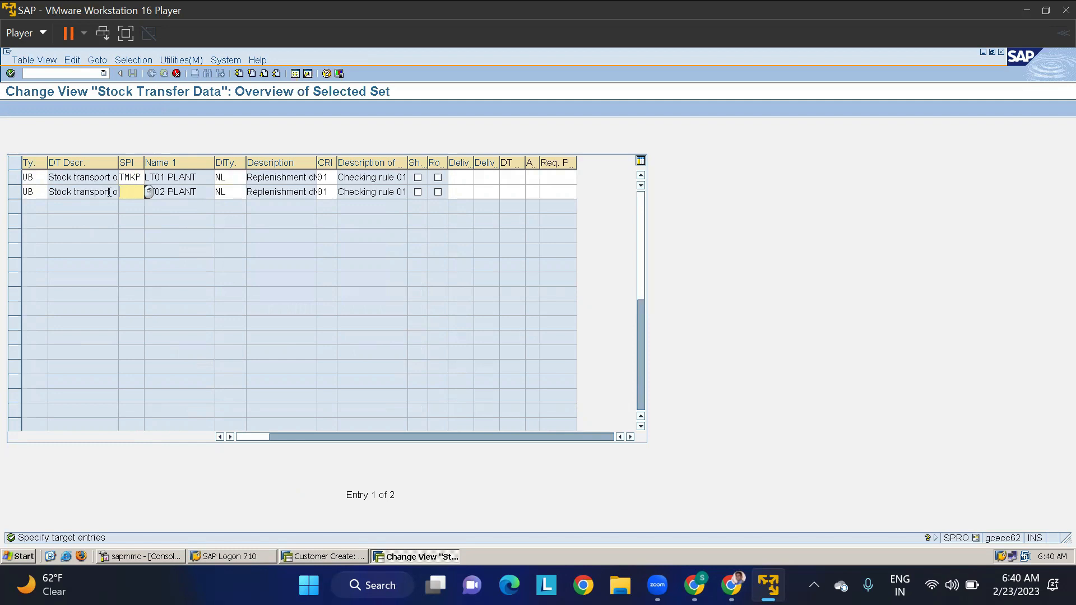
text(TMAP)
key(Return)
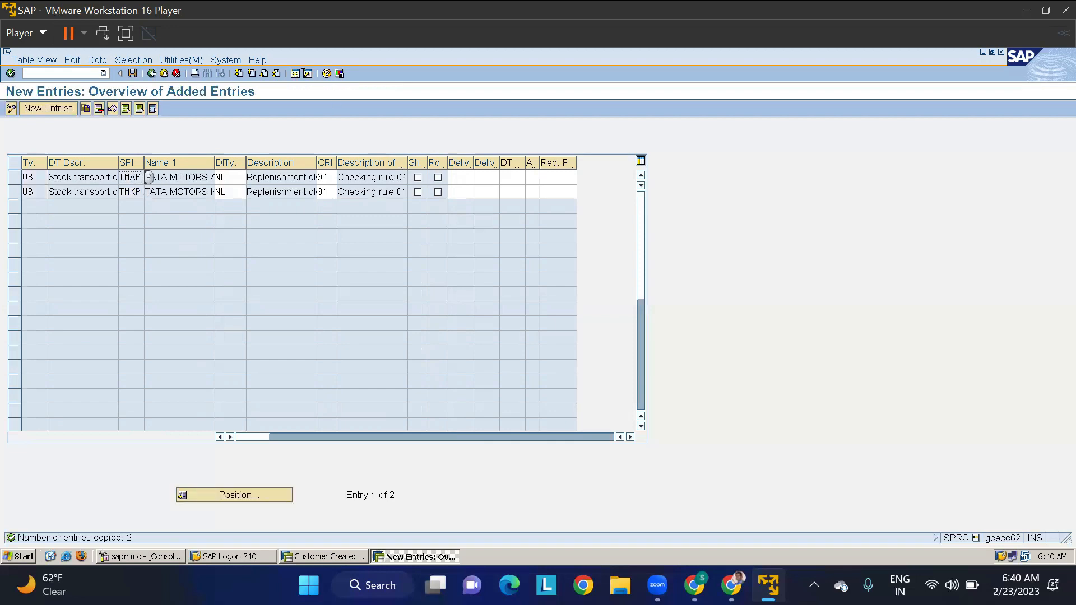
- Save the copied stock transfer entries under customizing request ECCK900065 and return to the IMG structure
click(131, 74)
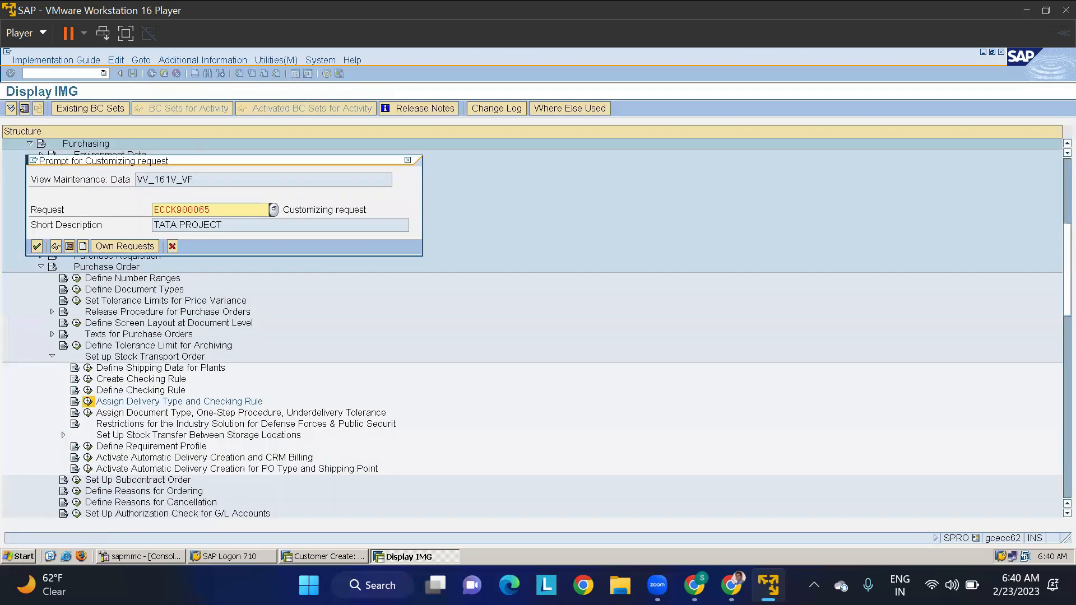
click(37, 246)
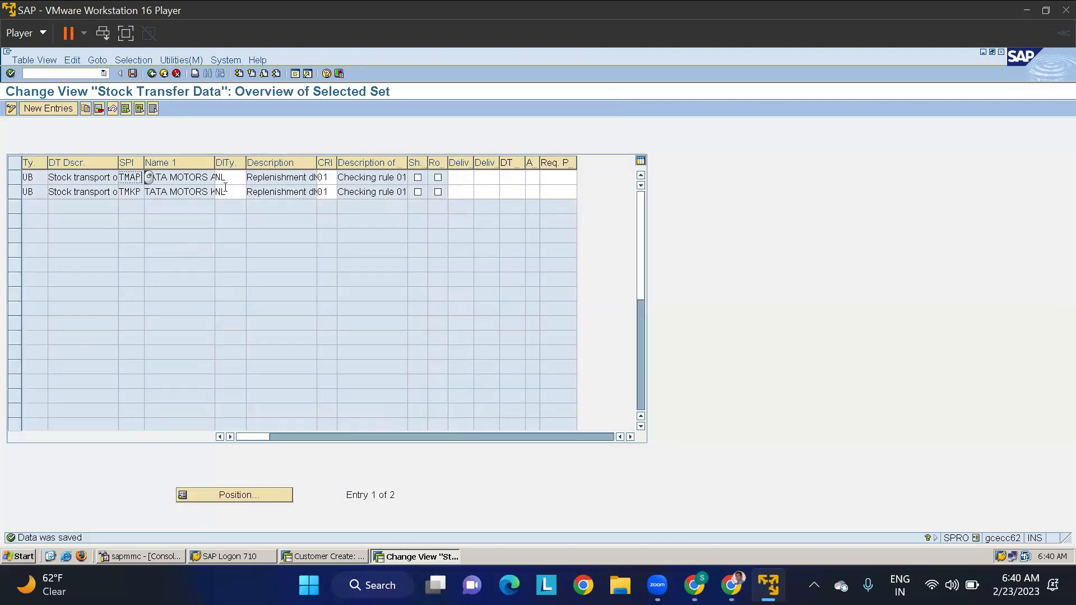
click(154, 73)
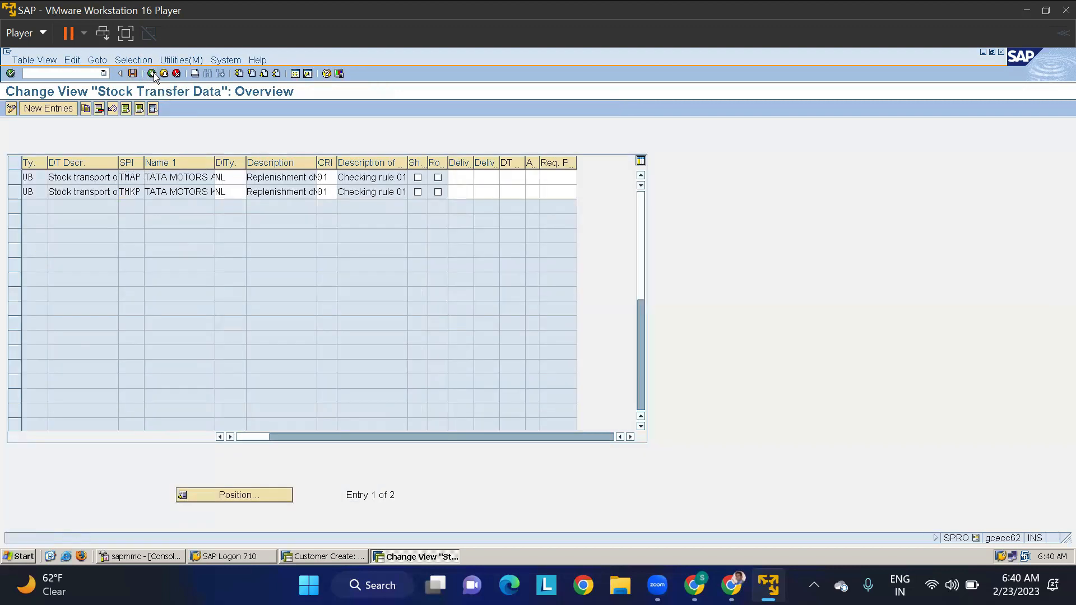
click(153, 73)
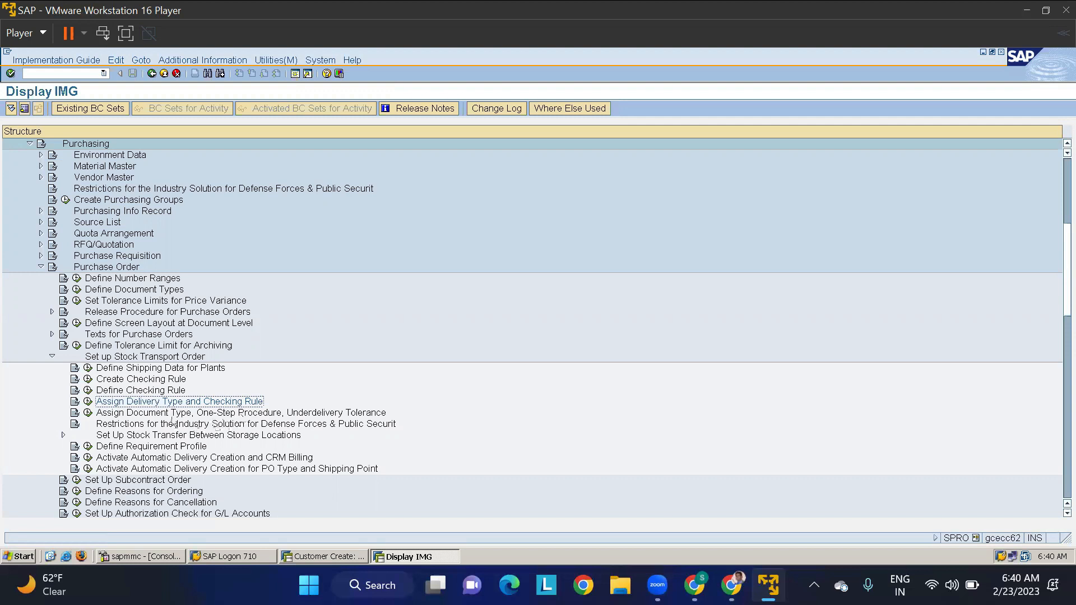
- Open Assign Document Type, One-Step Procedure, Underdelivery Tolerance and start adding new entries
click(88, 413)
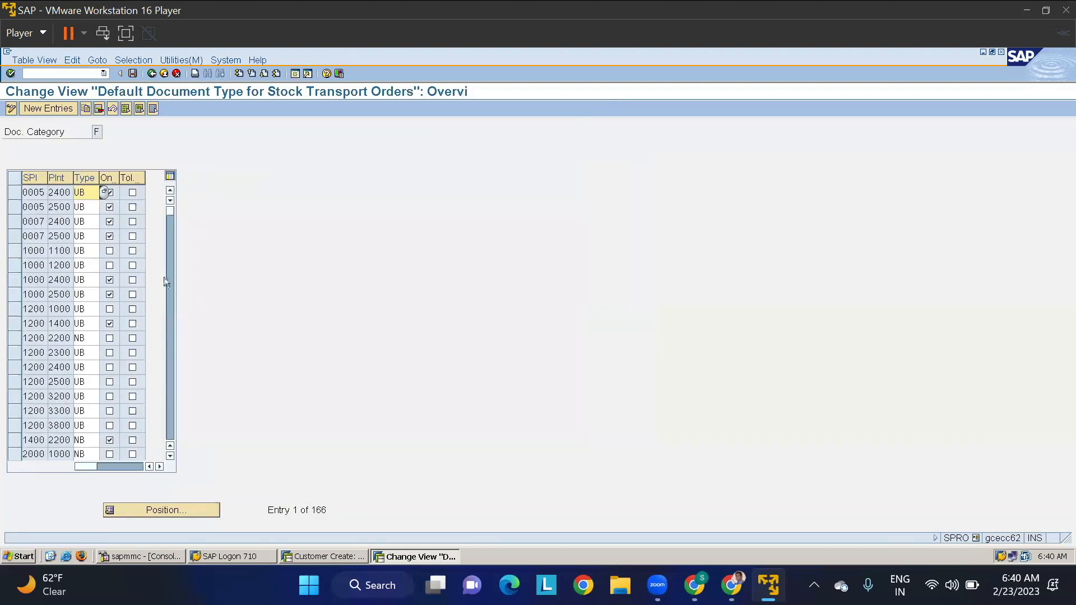
click(161, 511)
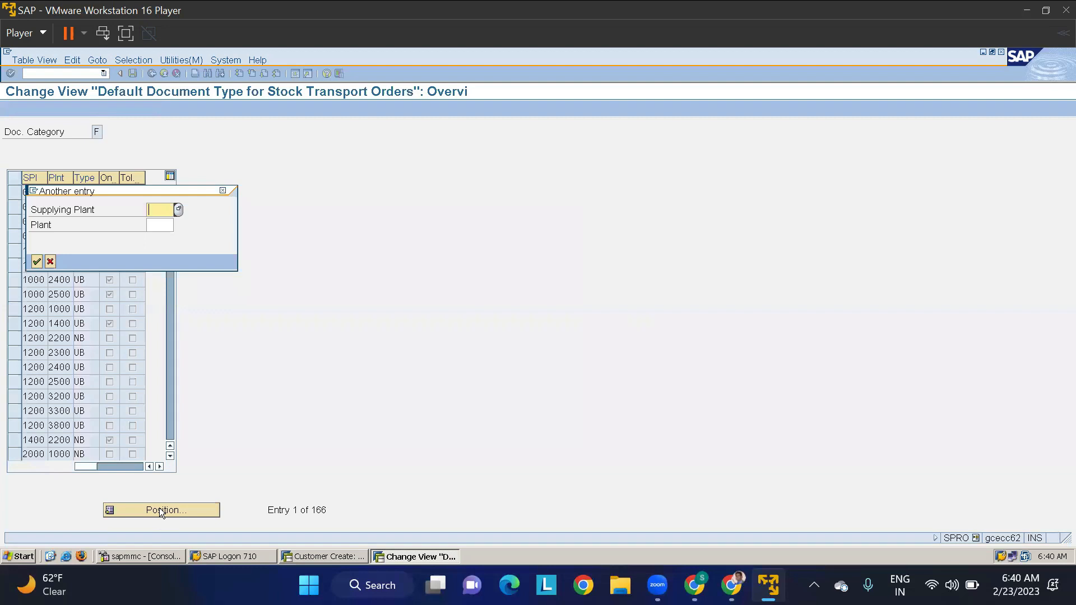
text(S360)
key(Return)
click(48, 108)
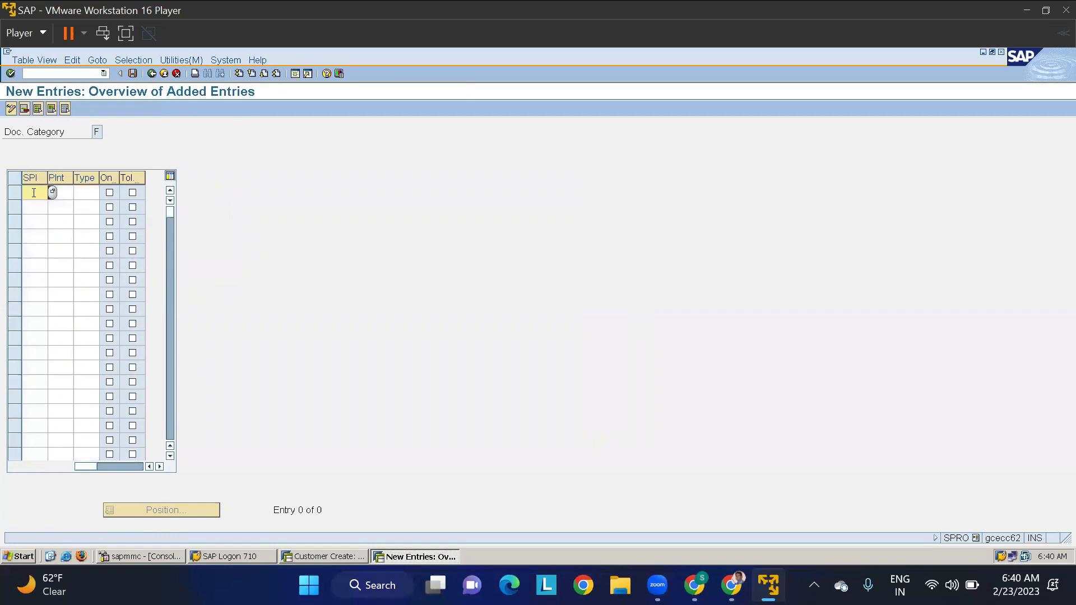
- Enter supplying plant TMKP with receiving plant TMAP in the first new row
text(TMKP)
key(Tab)
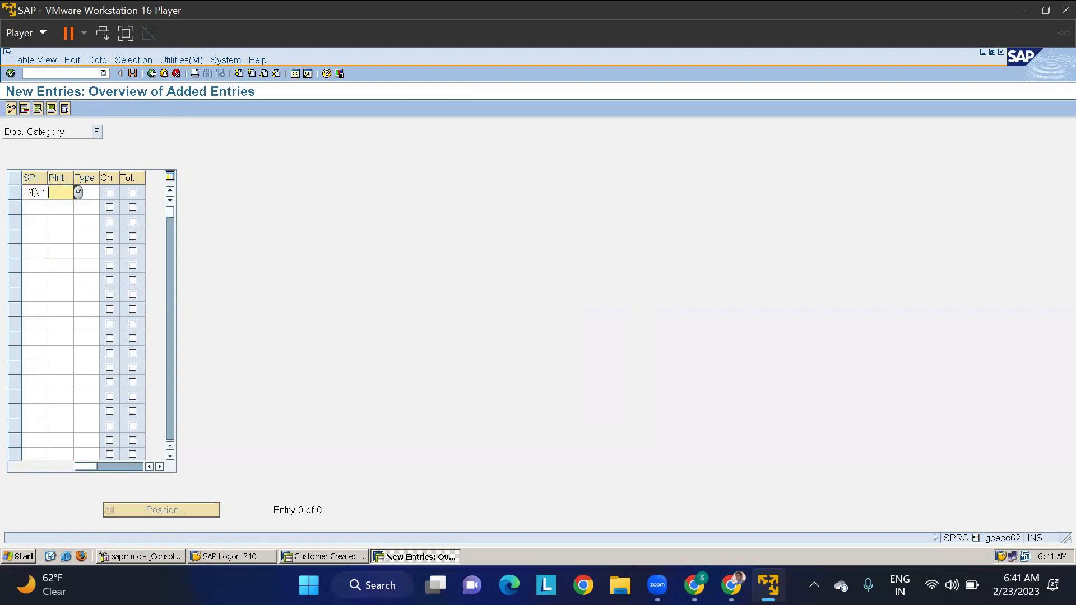
key(BackSpace)
text(TMAP)
key(Tab)
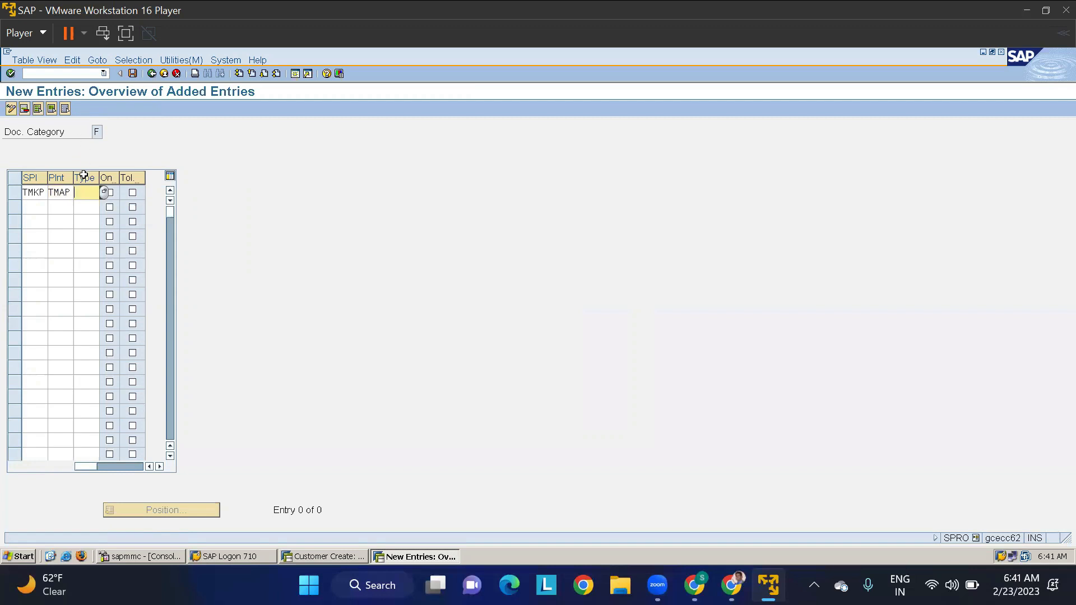
- Consult the field help for the purchasing document type, then assign type UB to the TMKP to TMAP row
click(84, 180)
click(83, 194)
key(F1)
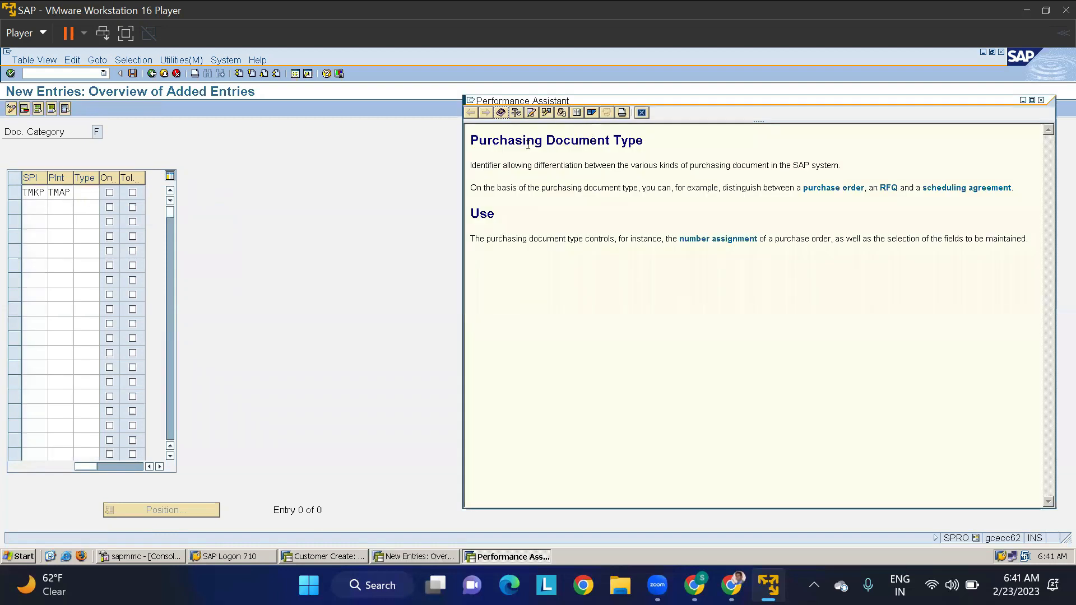
click(642, 113)
click(88, 191)
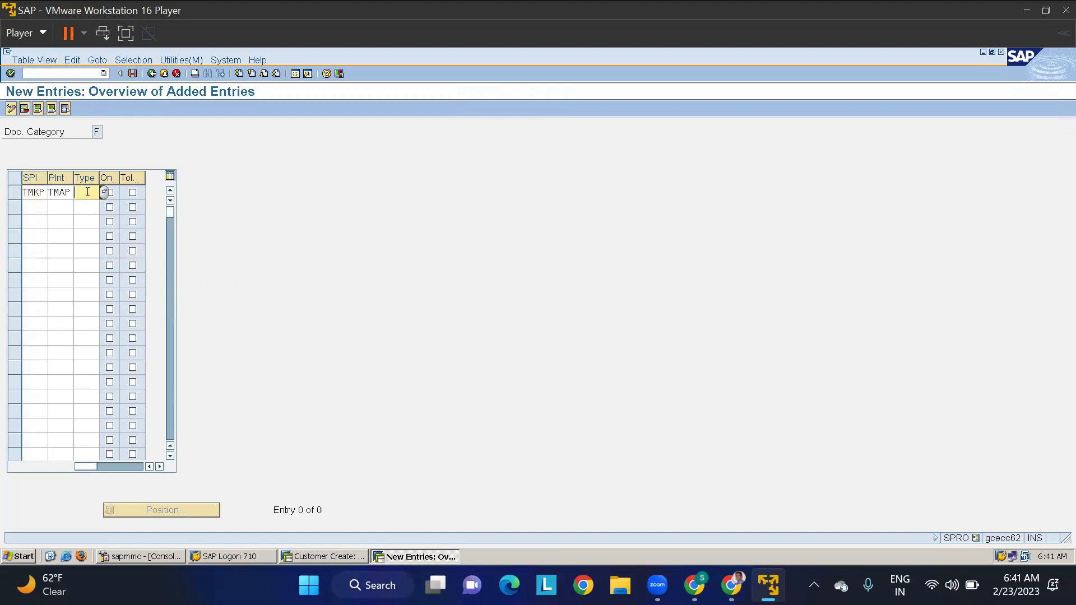
click(104, 192)
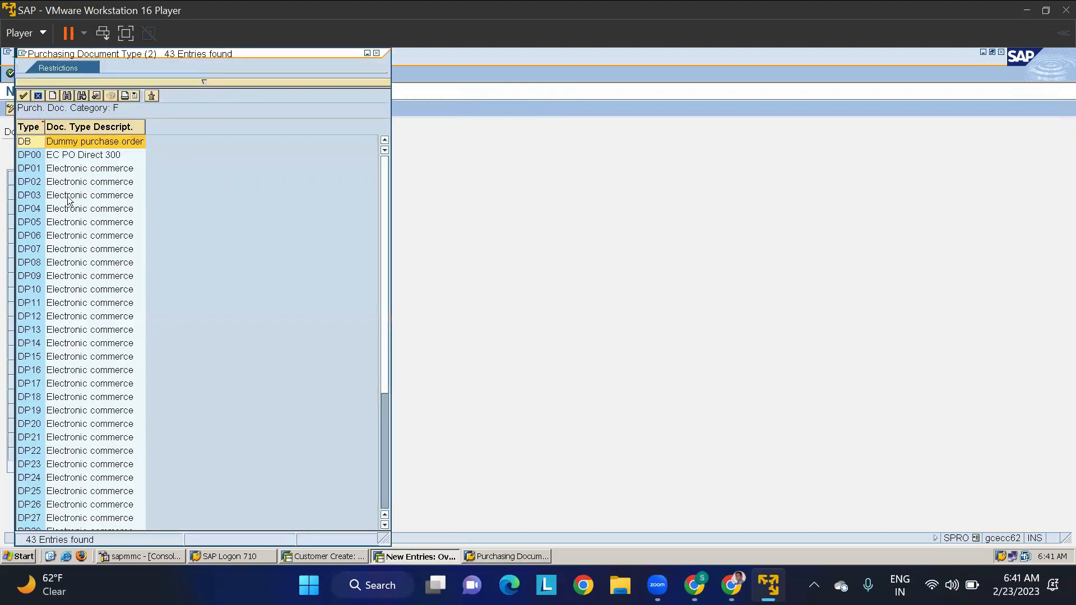
scroll(71, 311, down, 5)
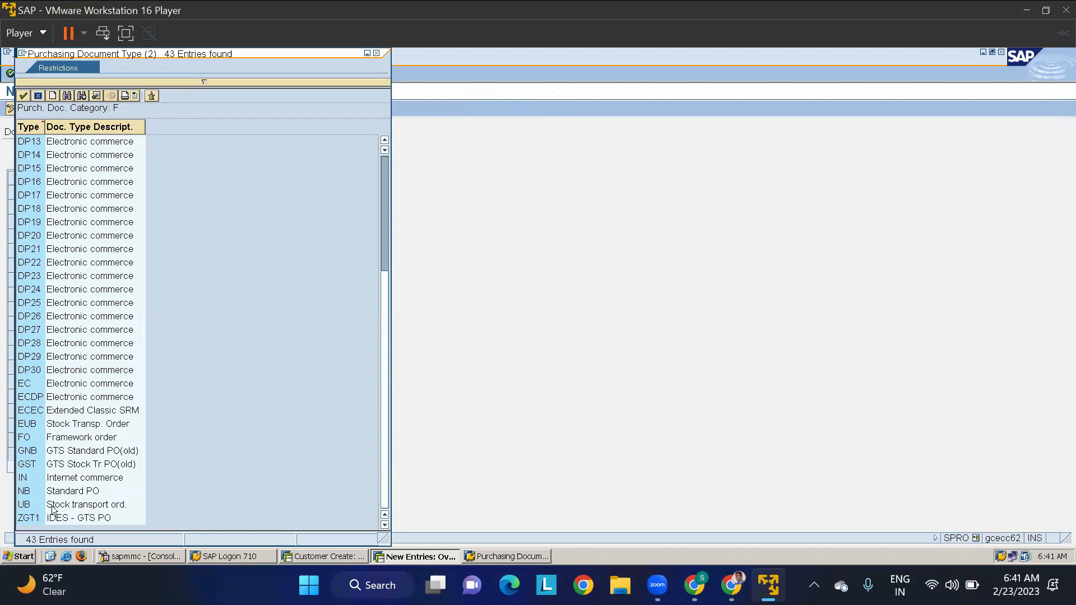
double_click(24, 507)
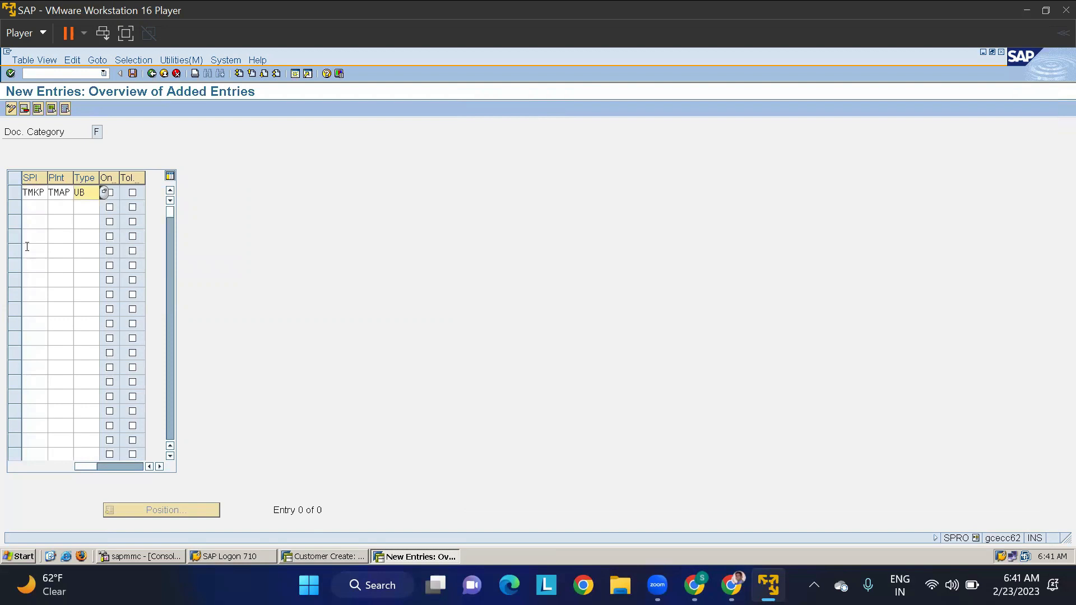
- Add a second row with supplying plant TMAP, receiving plant TMKP and document type UB
click(34, 207)
text(T)
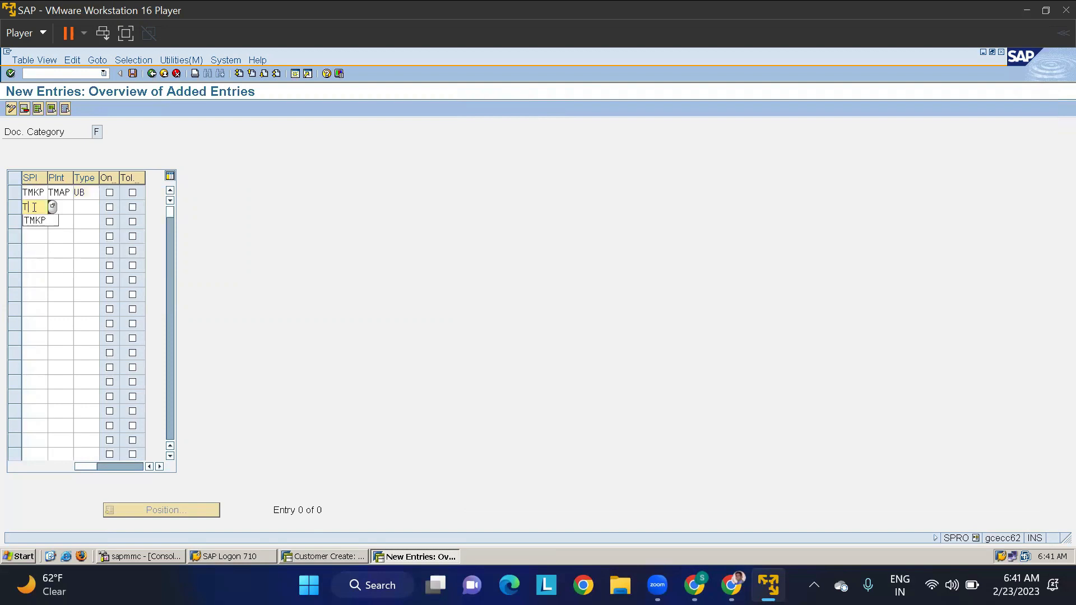
text(MAP TMKP)
key(Tab)
text(UD)
key(BackSpace)
text(B)
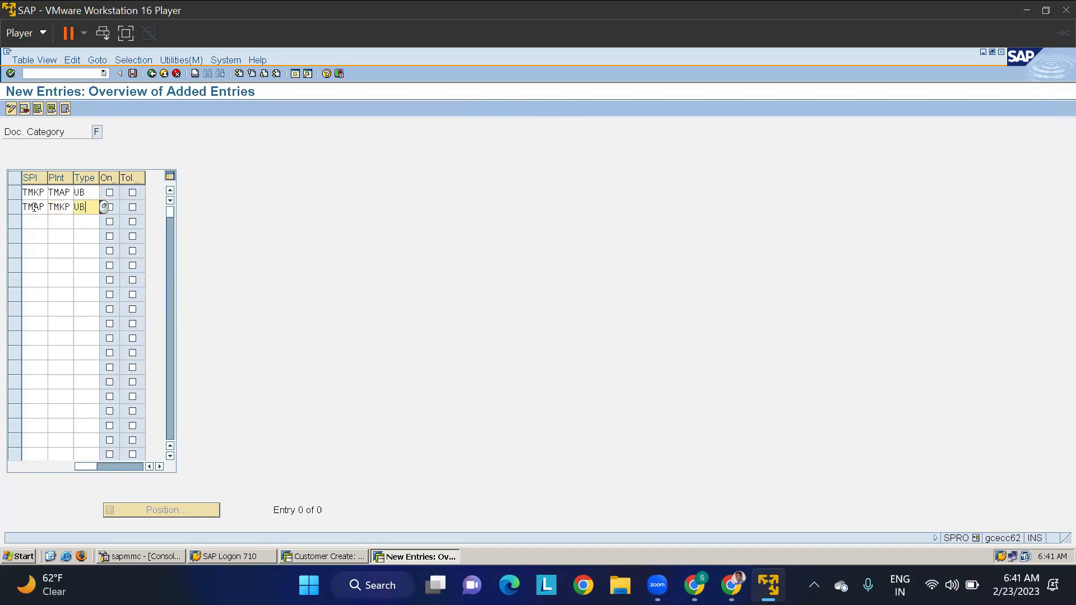
key(Return)
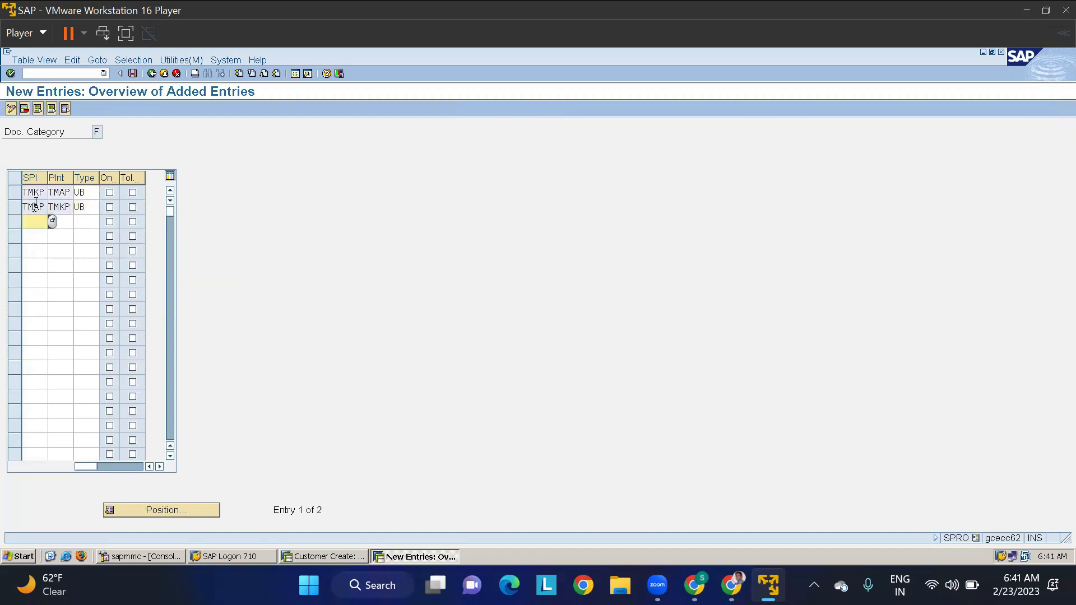
- Save the default document type entries under customizing request ECCK900065 and return to the IMG structure
click(132, 74)
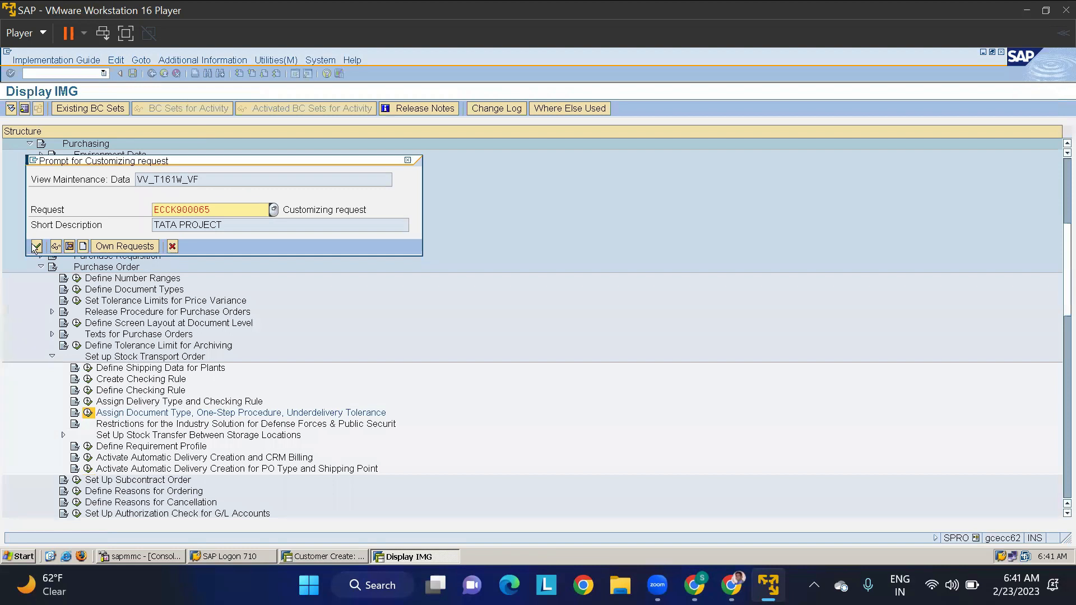
click(35, 247)
click(152, 74)
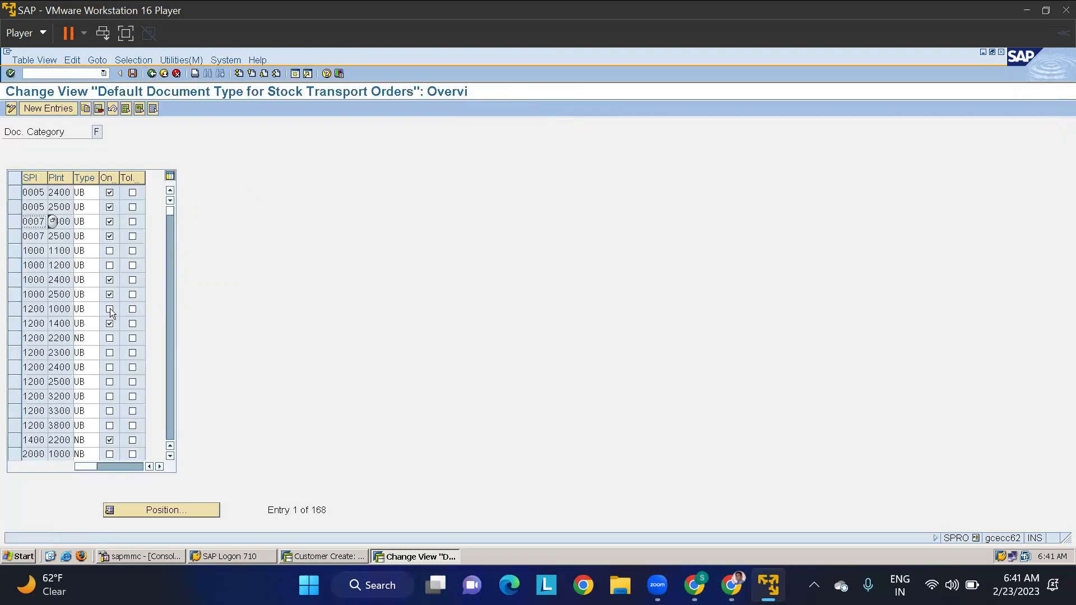
click(151, 73)
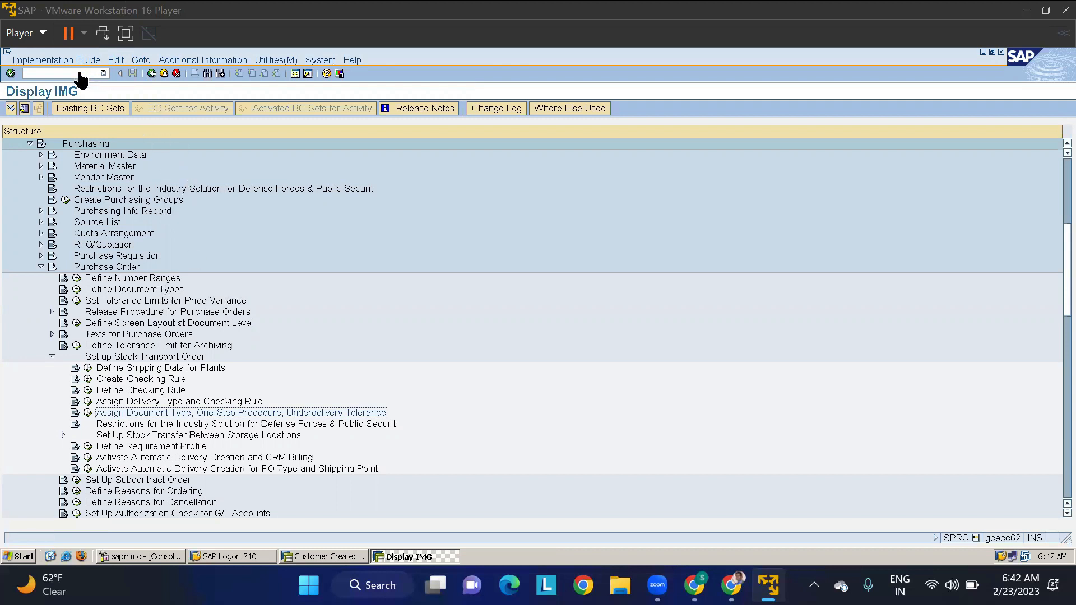
- Switch to the customer creation session, leave it and start vendor creation with transaction XK01
click(334, 558)
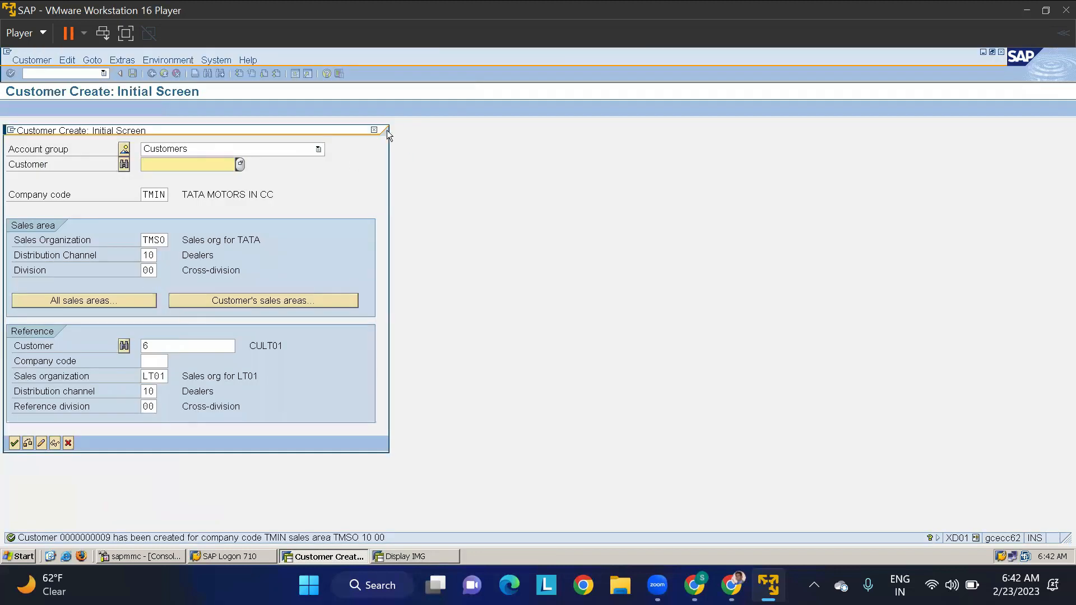
click(374, 130)
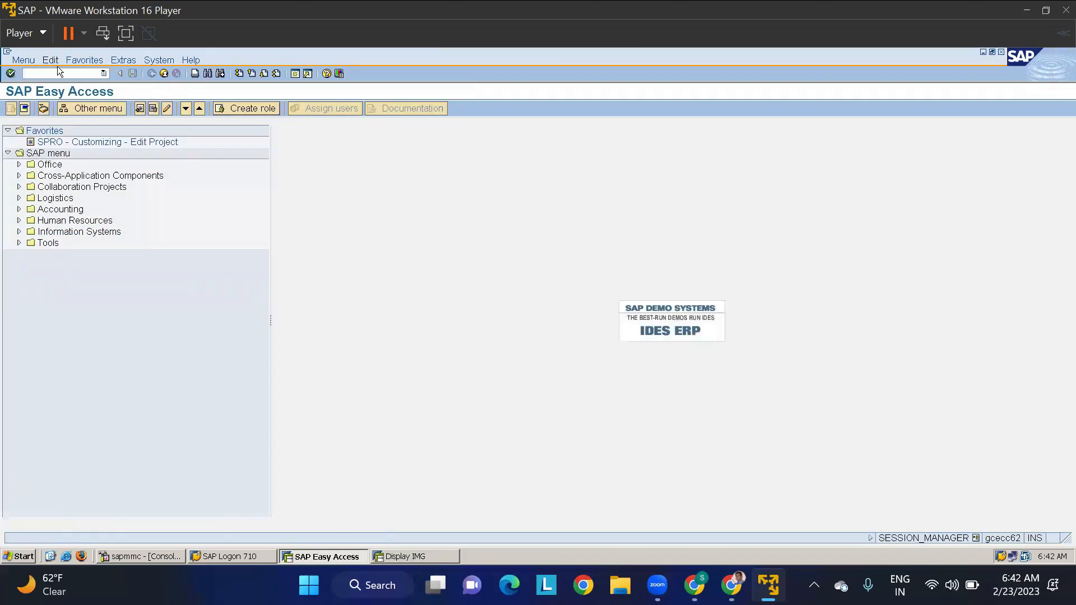
text(xk01)
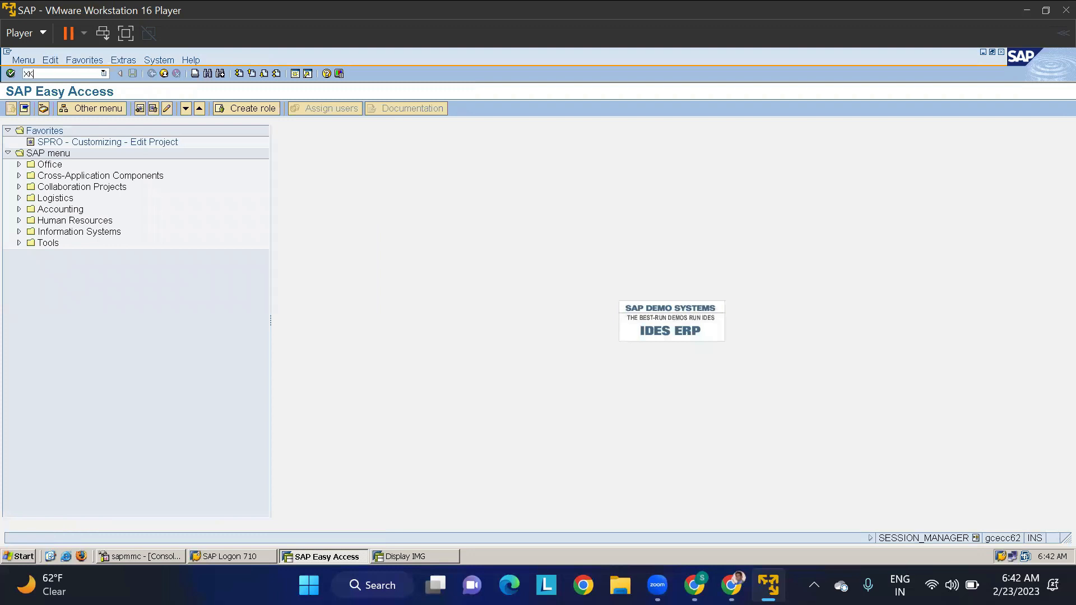
key(Return)
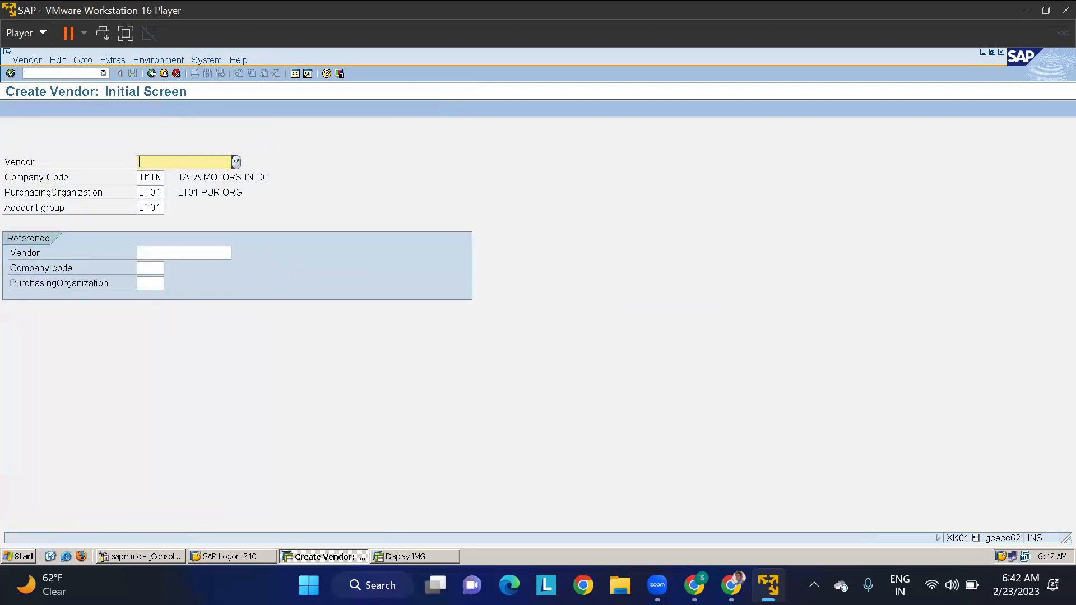
- Set the new vendor's purchasing organization to POKP and account group to TVAG, and proceed to the address data
double_click(140, 192)
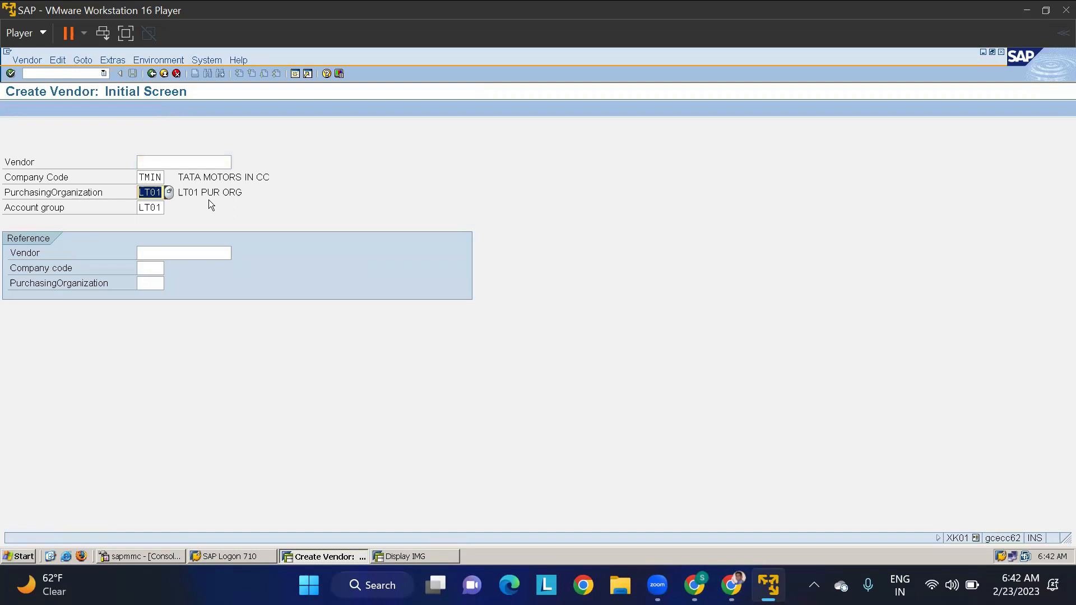
text(TM)
key(BackSpace)
key(BackSpace)
text(POKP)
key(BackSpace)
key(BackSpace)
key(BackSpace)
key(BackSpace)
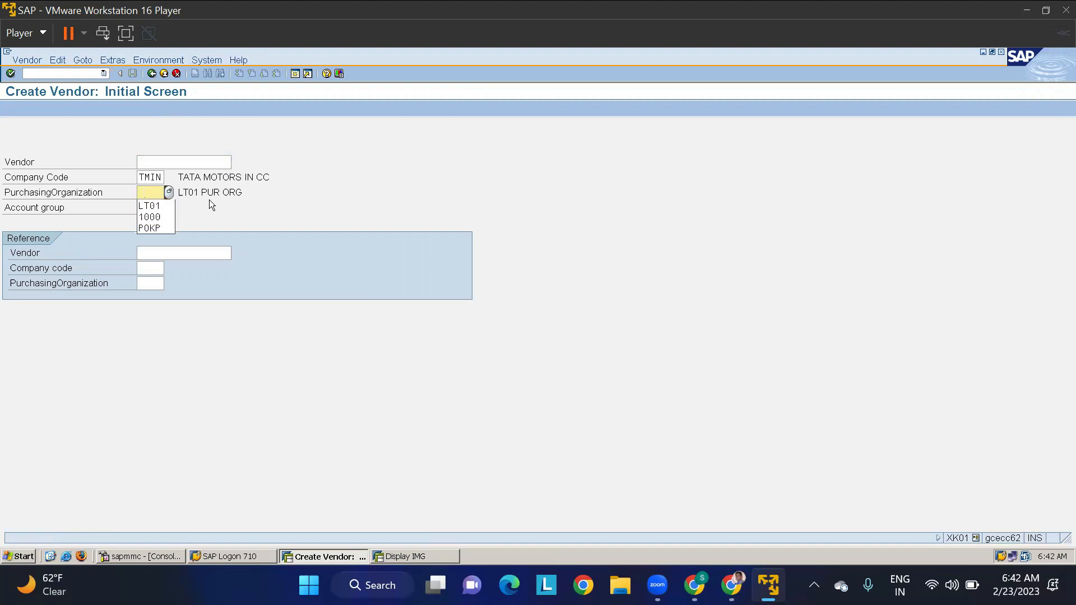
key(Down)
key(Down)
key(Down)
key(Tab)
key(BackSpace)
key(Down)
key(Down)
key(Return)
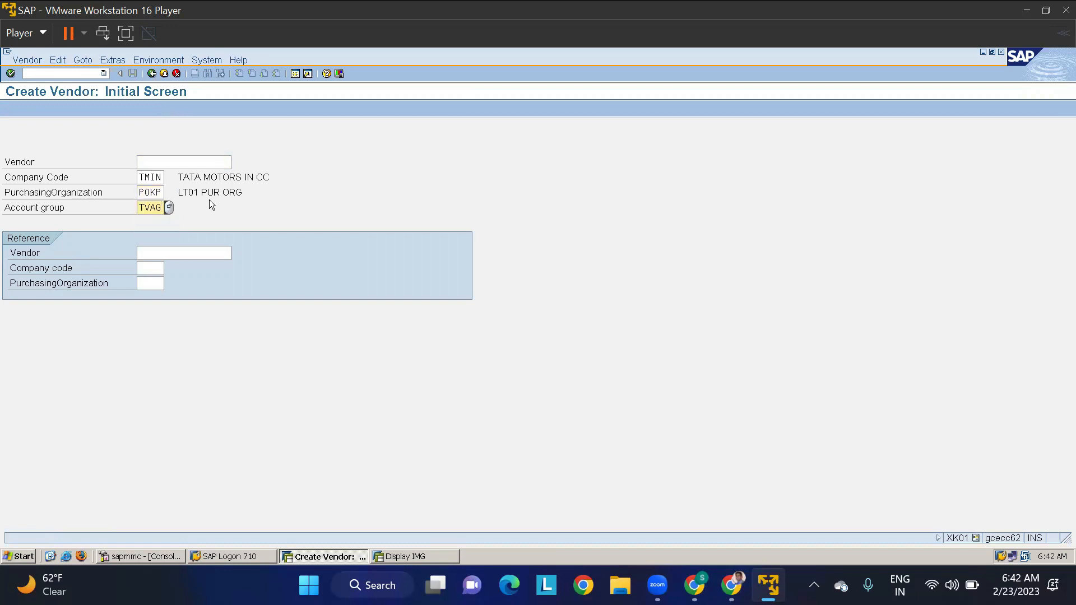
key(Return)
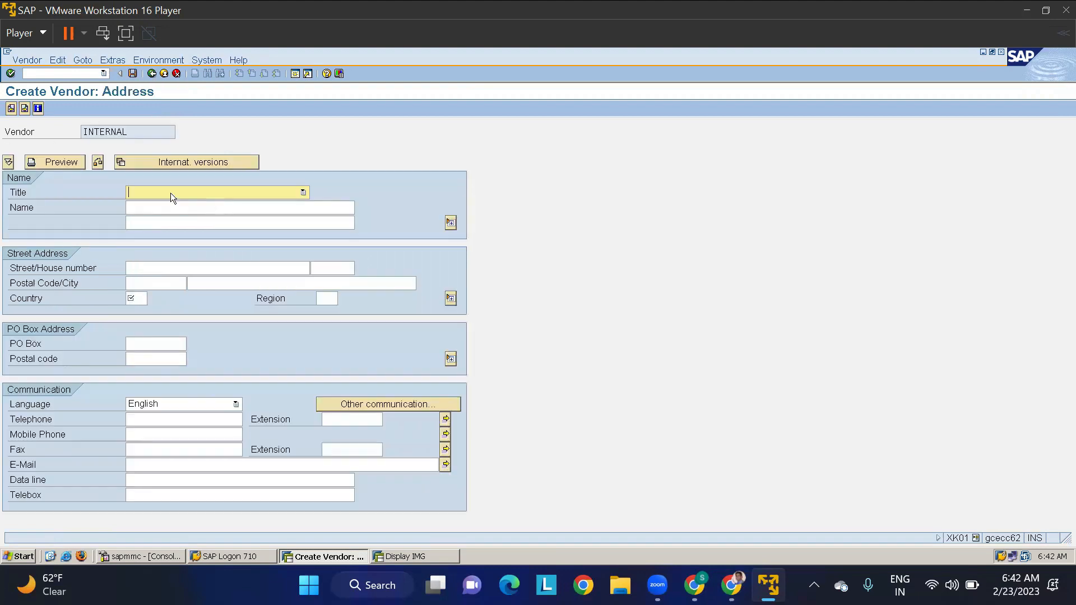
- Fill in the vendor's address data with title Company, name VNTMKP-1 and country IN, and proceed to the control data
click(170, 193)
click(165, 205)
click(156, 208)
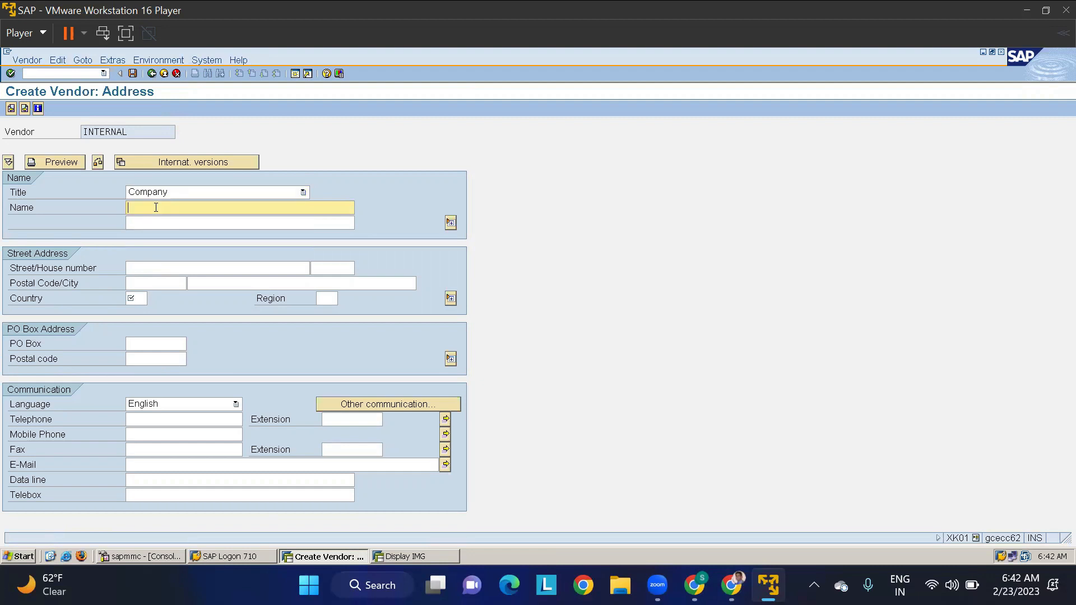
text(VN)
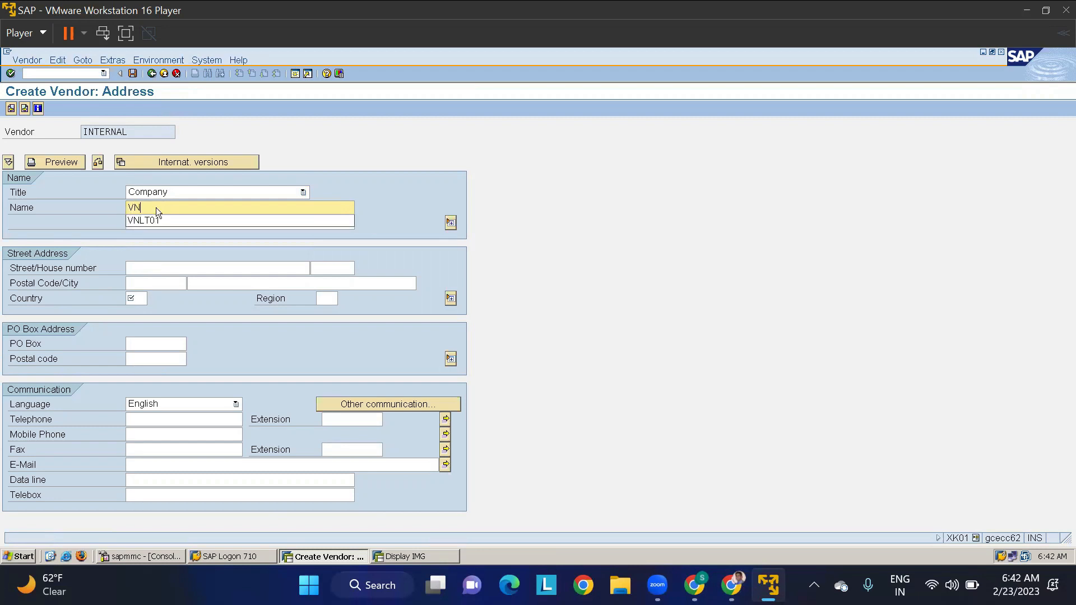
text(TMKP-1)
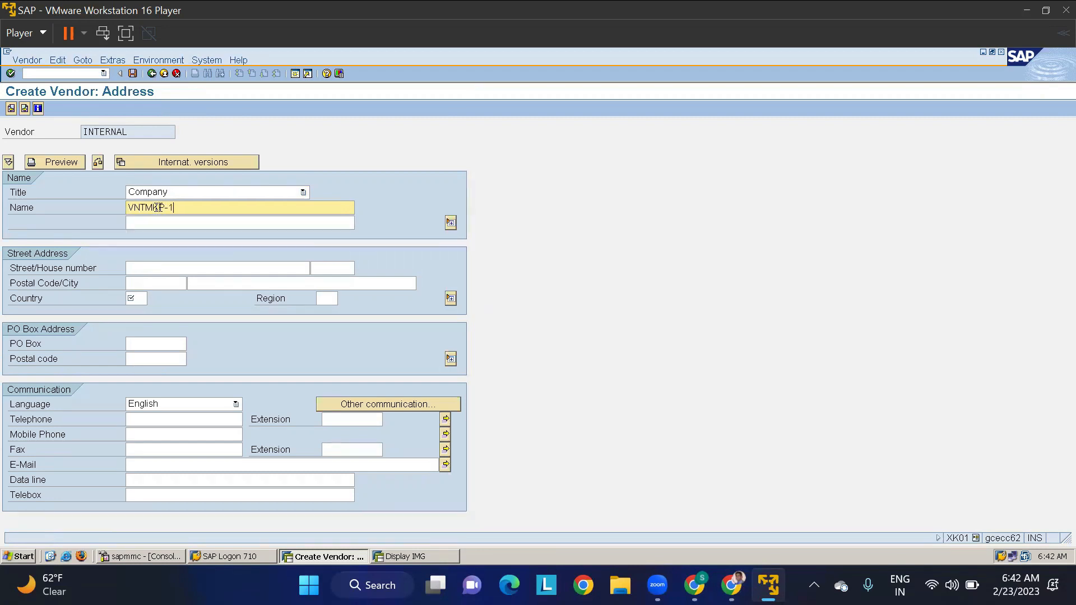
click(135, 298)
text(IN)
key(Return)
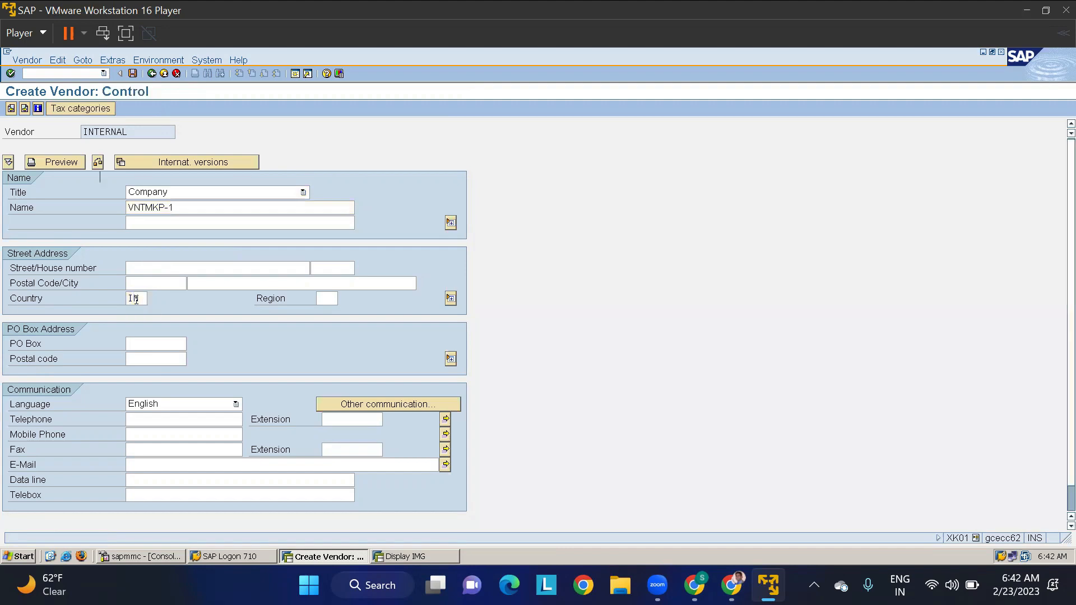
- Set the vendor's reconciliation account to 160000 and the cash management group to A1 in the accounting information
key(Return)
key(Return)
text(160000)
key(Down)
key(Return)
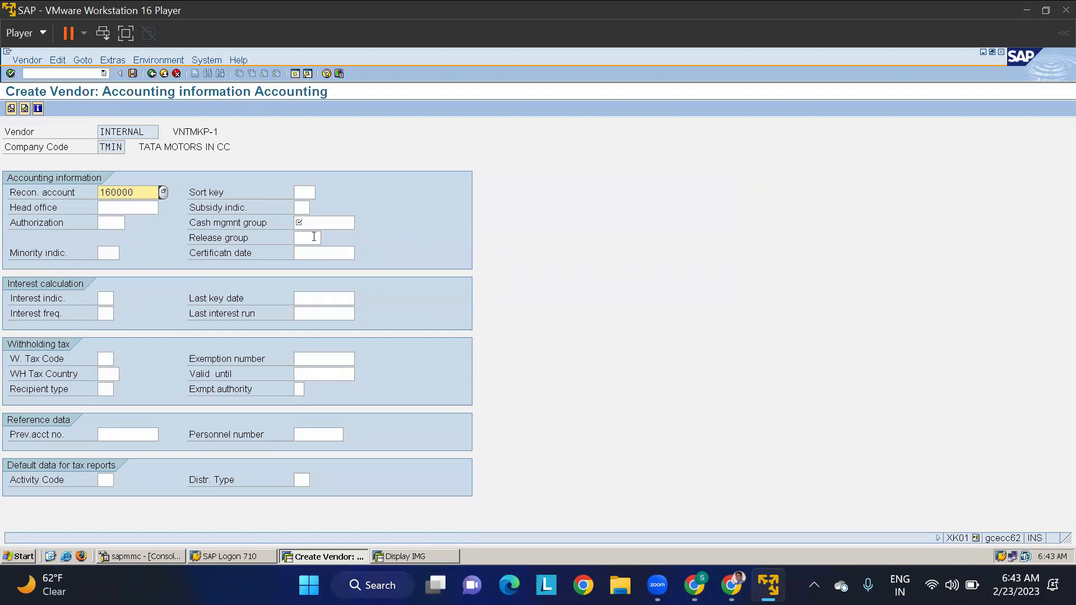
click(312, 222)
key(Down)
- Set the purchasing data to currency INR, payment terms 0001 and Incoterms COD, and activate GR-based invoice verification
key(Return)
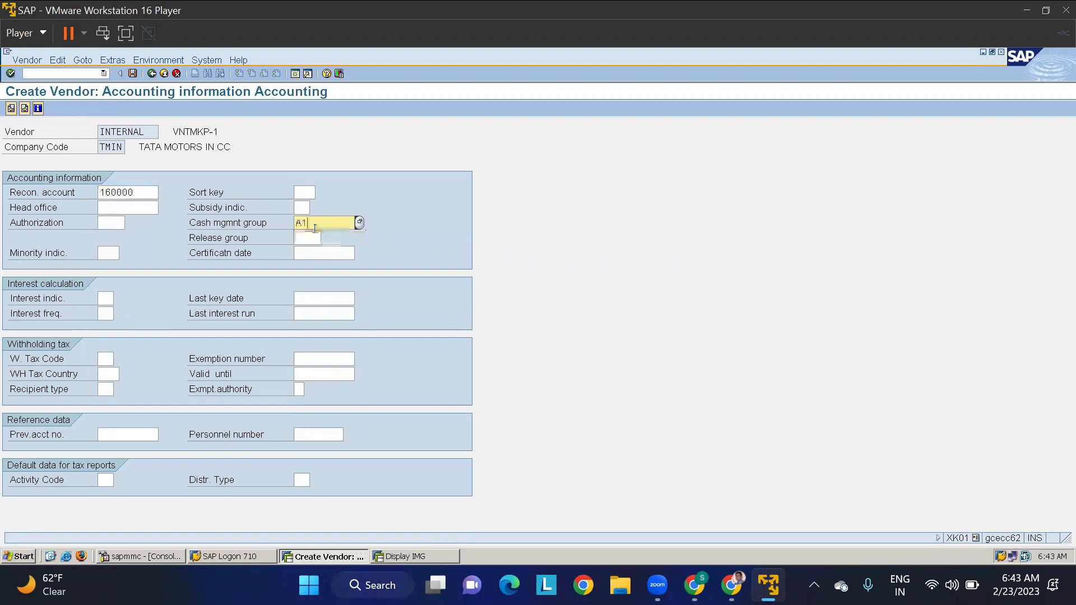
key(Return)
text(0001)
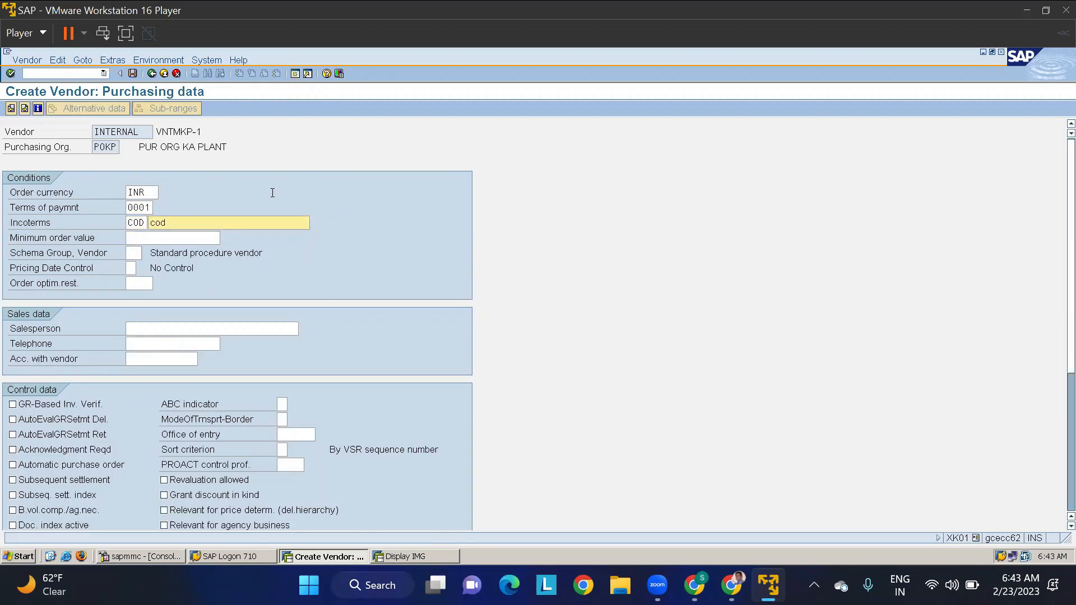
click(12, 404)
- Assign plant TMKP in vendor VNTMKP-1's additional purchasing data and save the vendor
click(119, 59)
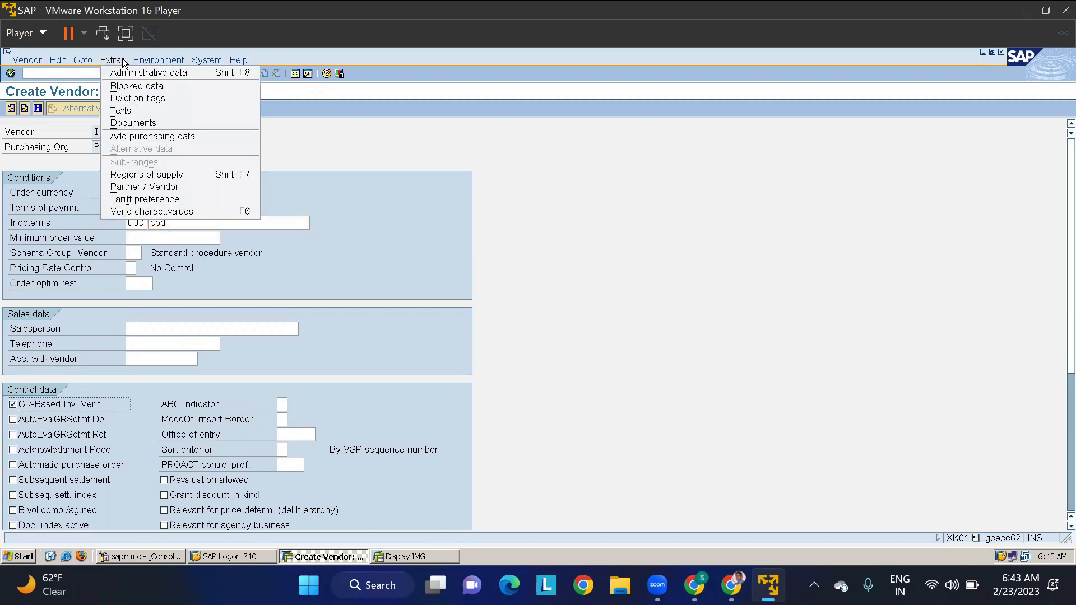
click(141, 136)
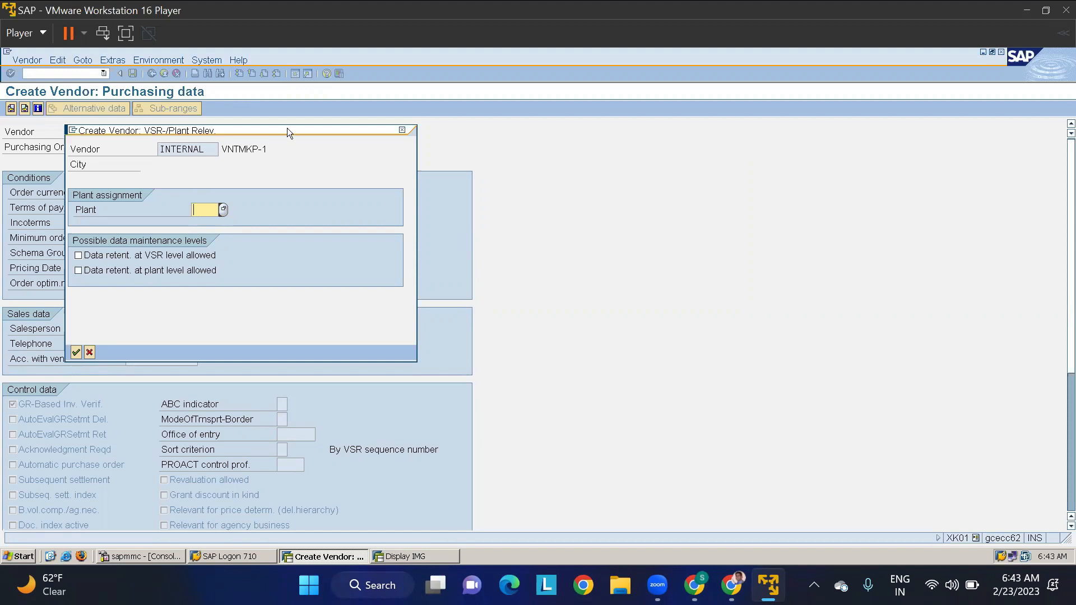
text(TMKP)
key(Return)
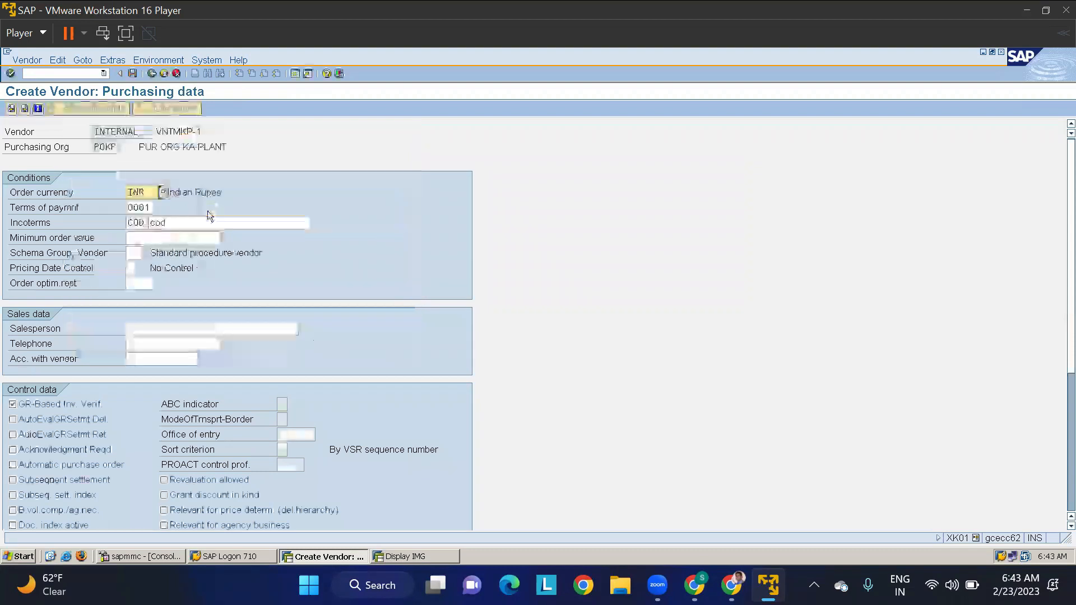
click(132, 73)
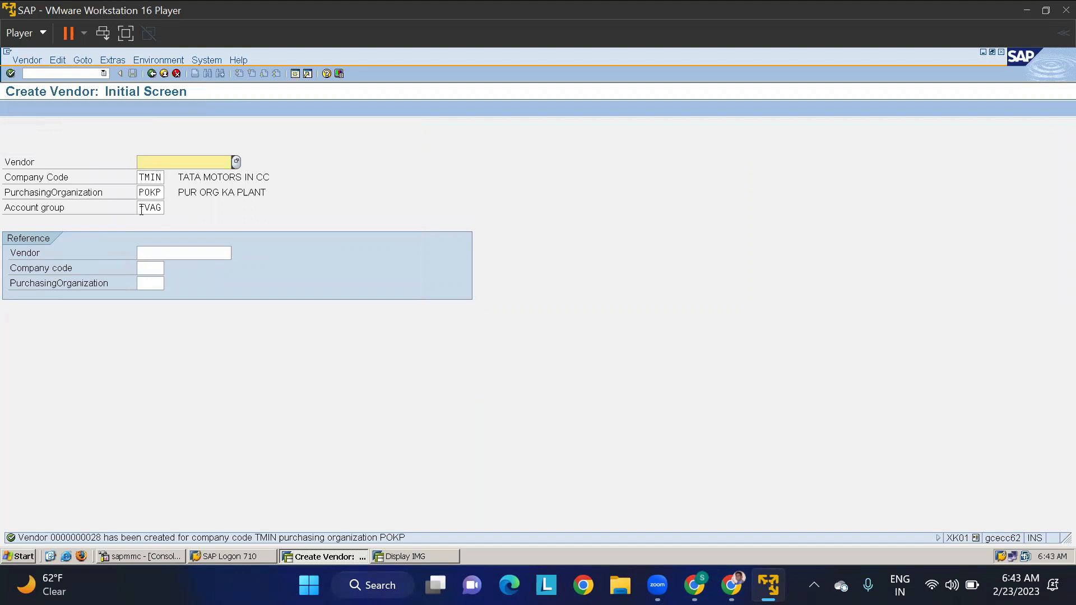
- Begin a second vendor with the same organizational data, entering title Company, name VNTMAP-1 and country IN
key(Return)
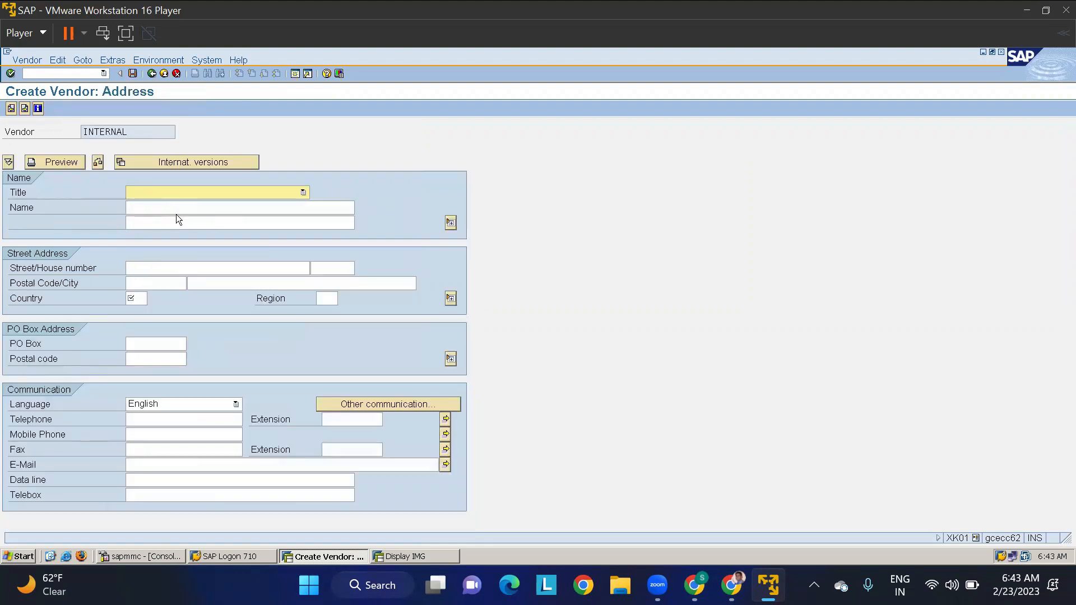
click(176, 194)
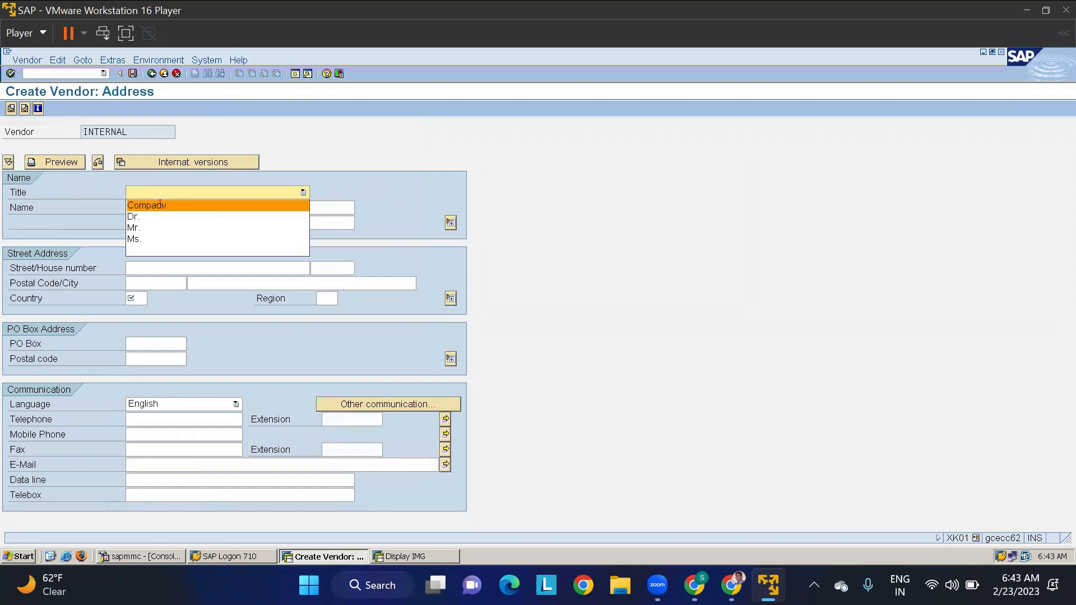
click(161, 205)
click(160, 204)
text(TM)
key(BackSpace)
key(BackSpace)
text(VN)
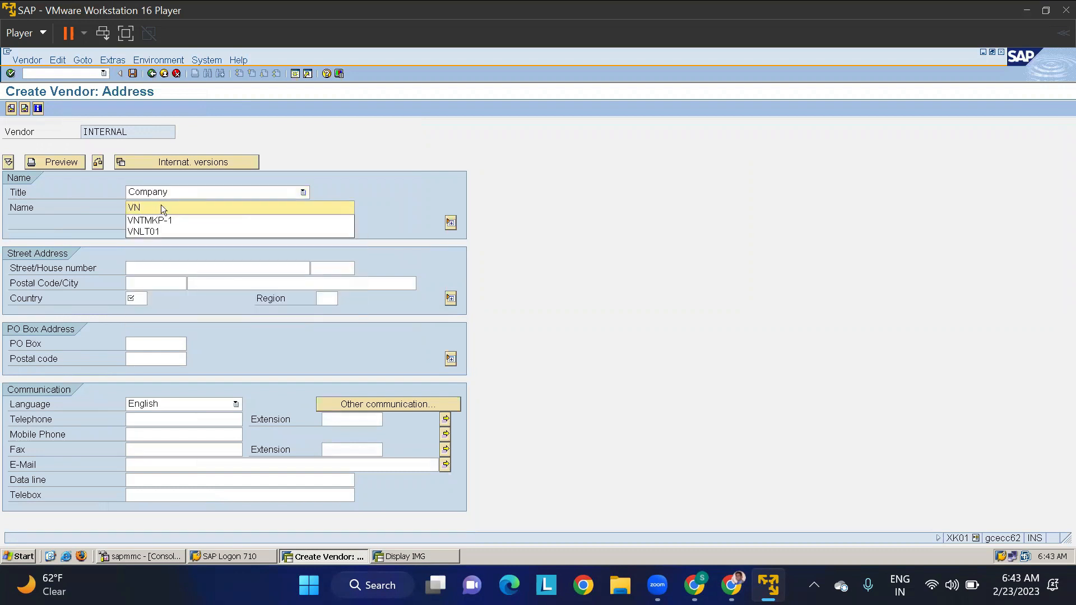
text(TMAP-1)
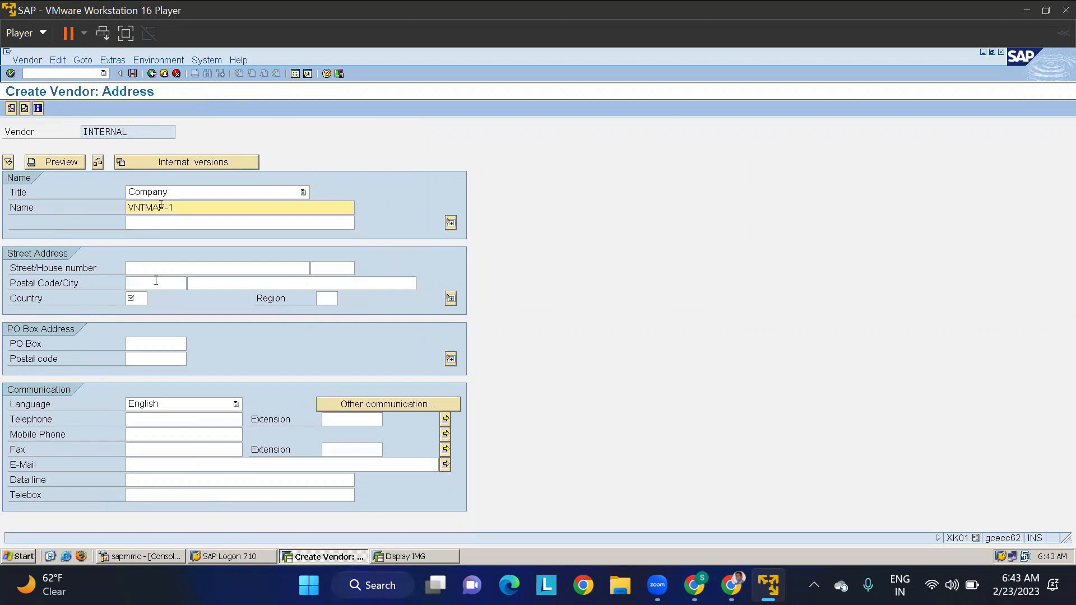
click(134, 298)
text(IN)
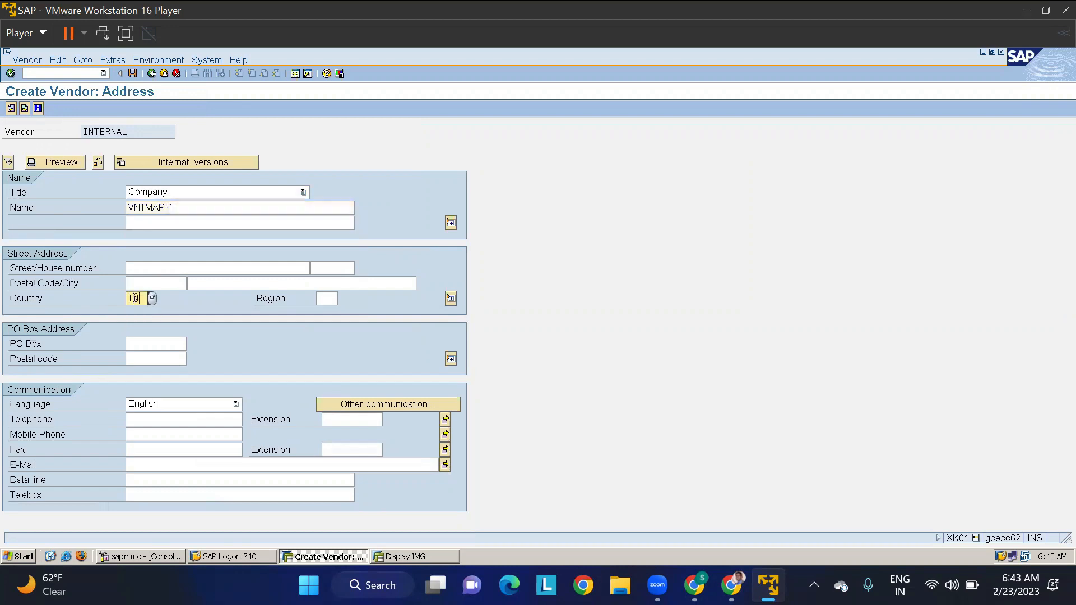
- Complete vendor VNTMAP-1's purchasing data with currency INR, payment terms 0001, Incoterms COD and GR-based invoice verification
key(Return)
key(Return)
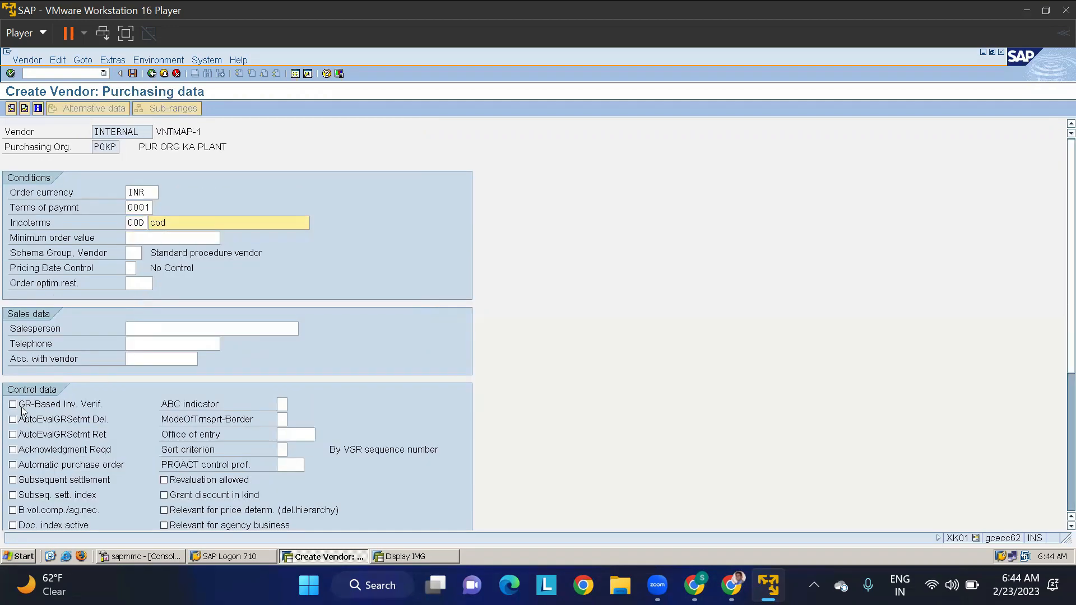
click(14, 404)
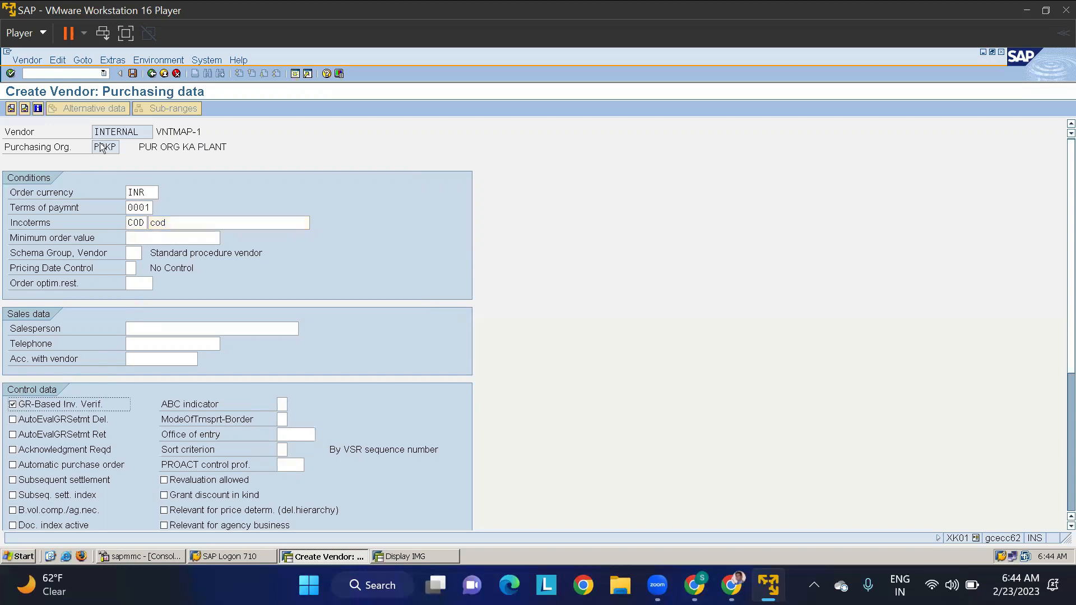
- Assign plant TMKP in vendor VNTMAP-1's additional purchasing data and save the vendor
click(117, 62)
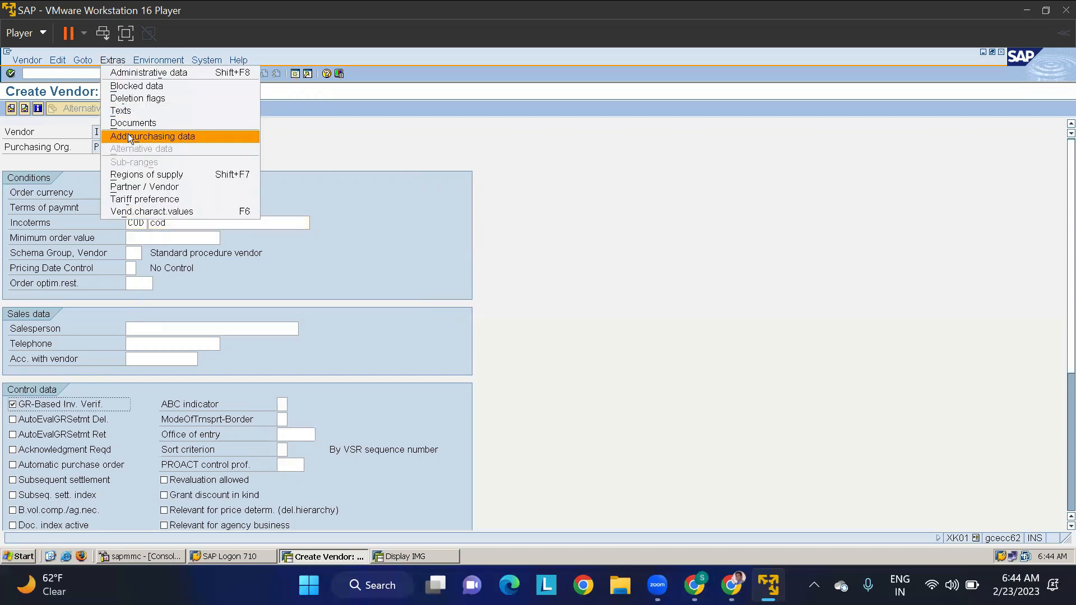
click(128, 133)
text(tmkp)
key(Return)
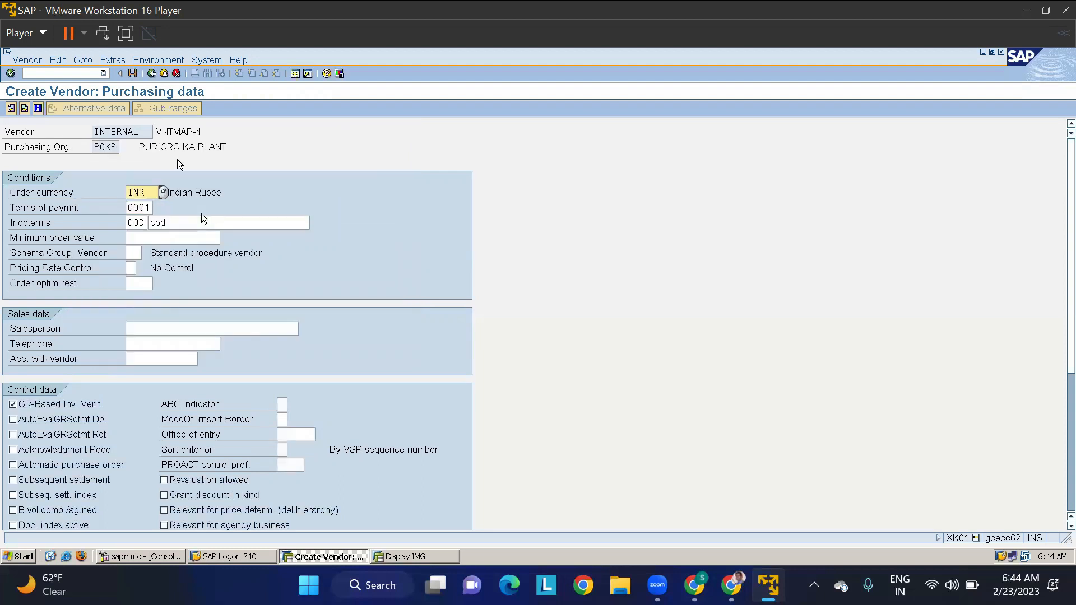
click(132, 73)
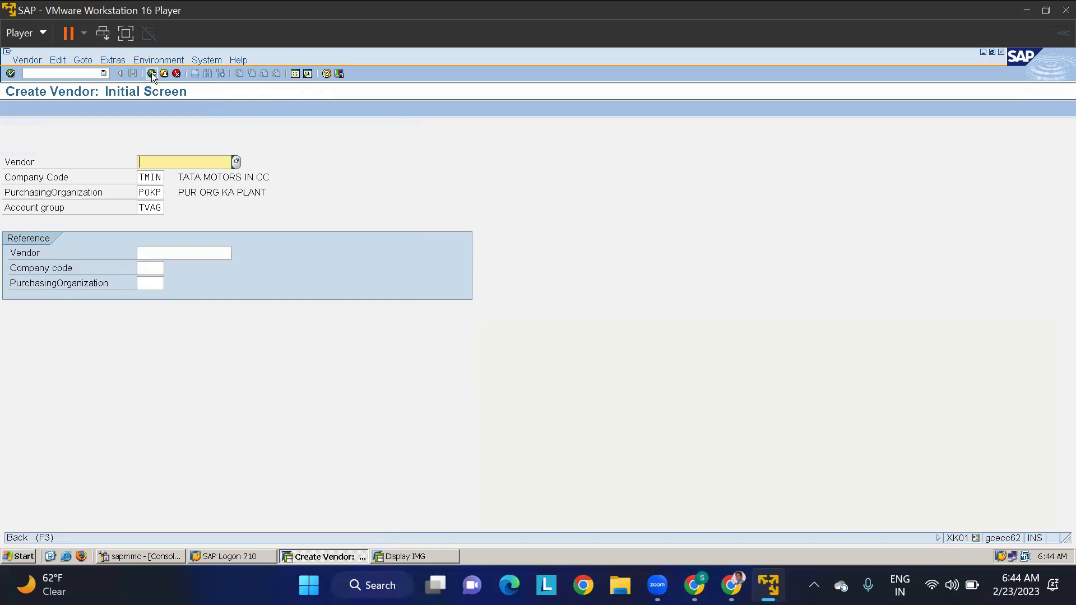
- Leave vendor creation and start material creation with transaction MM01
click(151, 73)
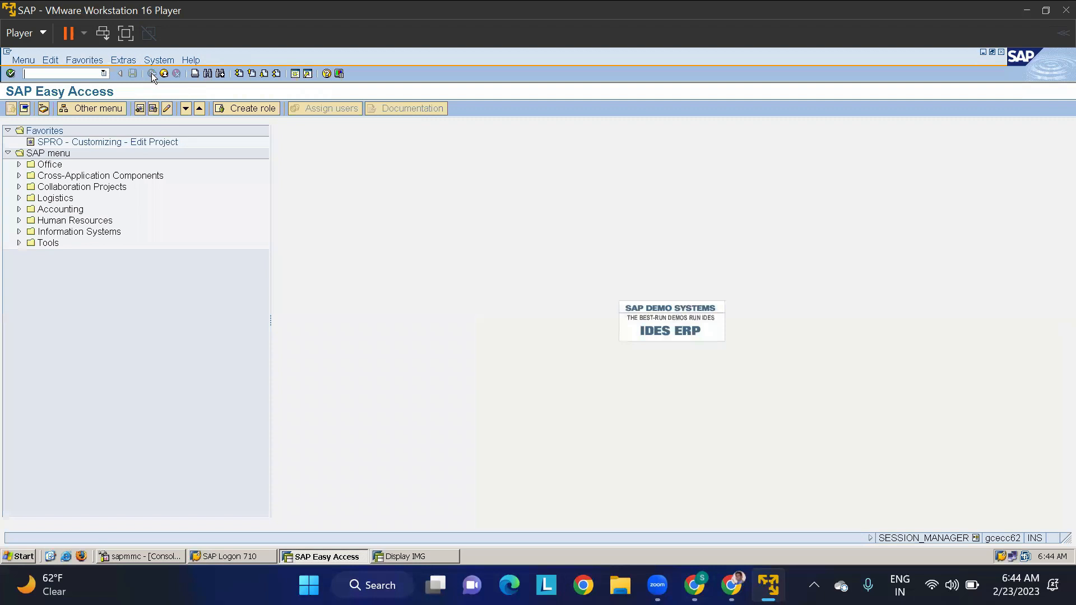
click(64, 73)
text(/NMM01)
key(Return)
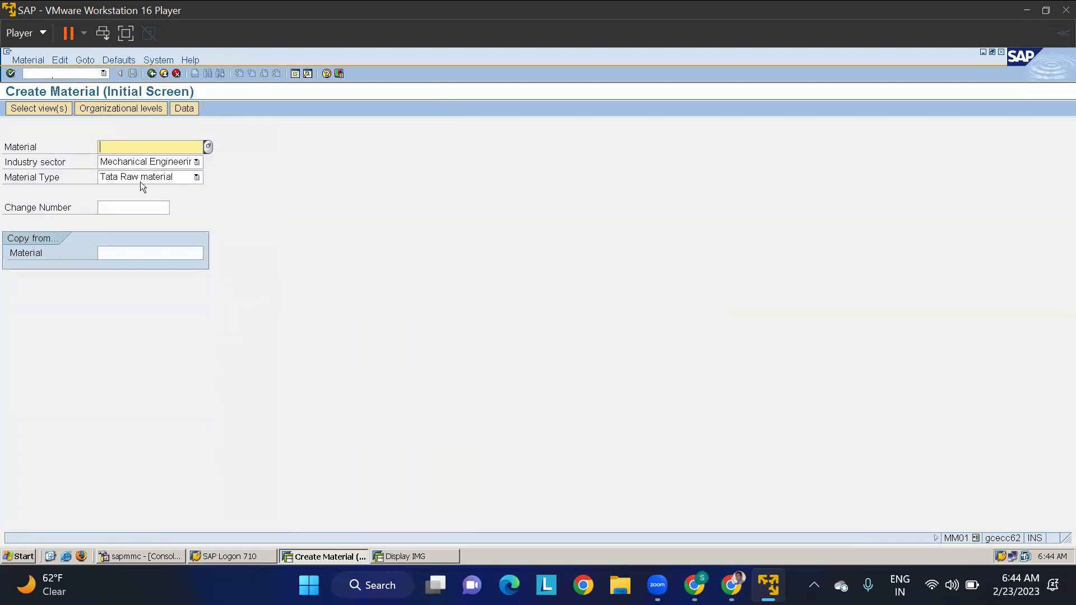
- Check the views offered for the Tata Raw material type, and close the view selection
key(Return)
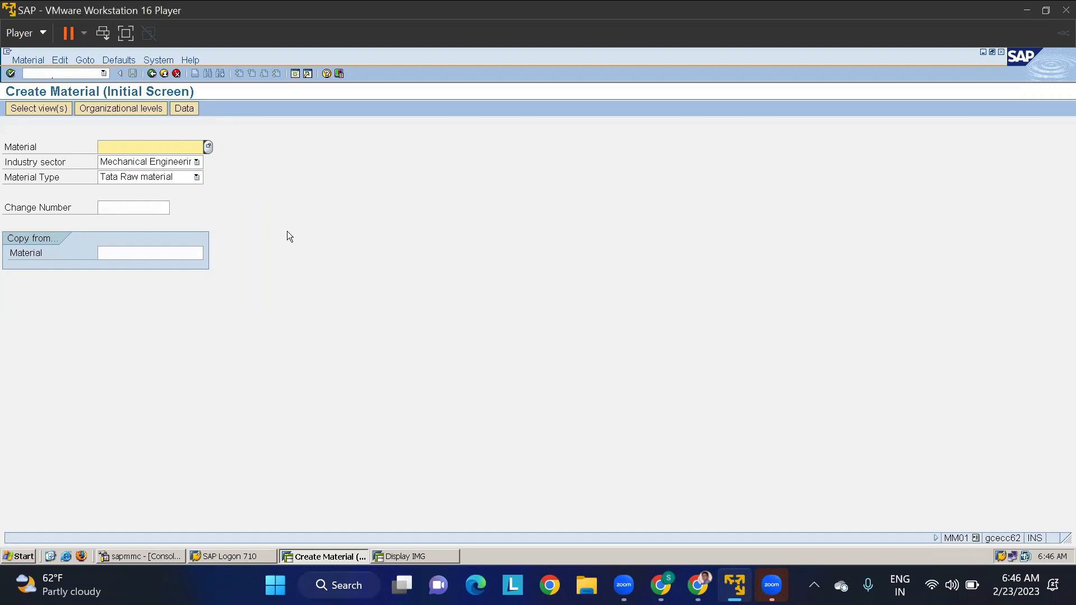
key(Return)
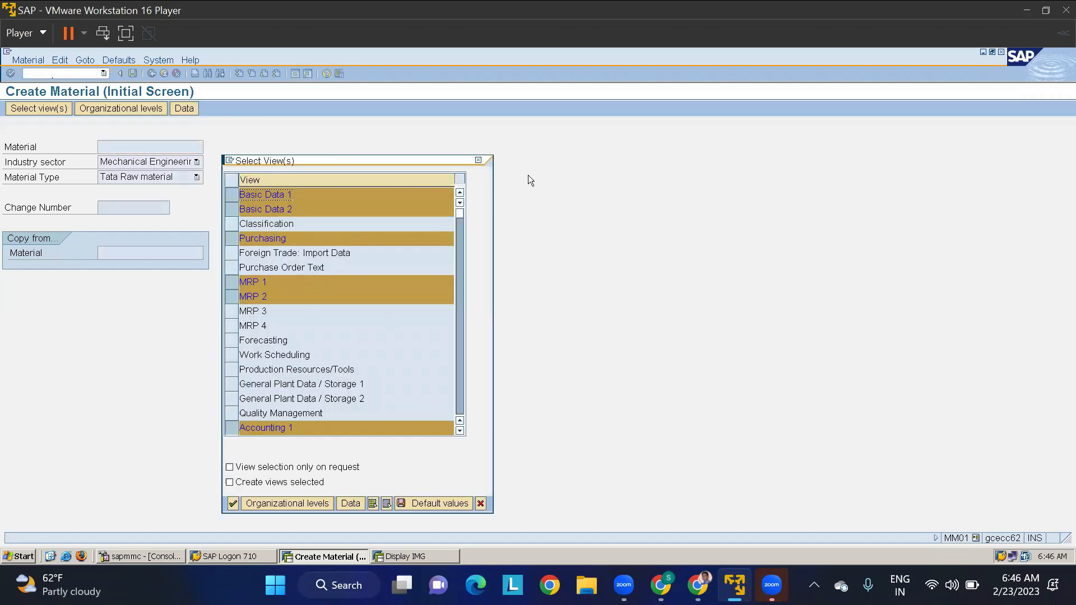
click(477, 161)
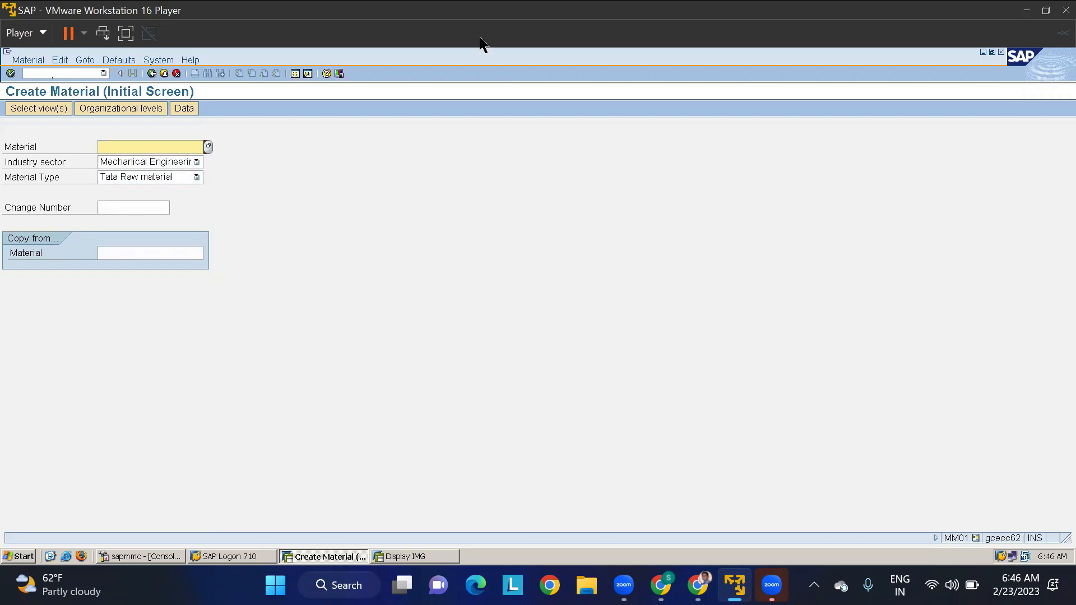
- Open a new session with transaction OMS2 to maintain the material types
click(295, 74)
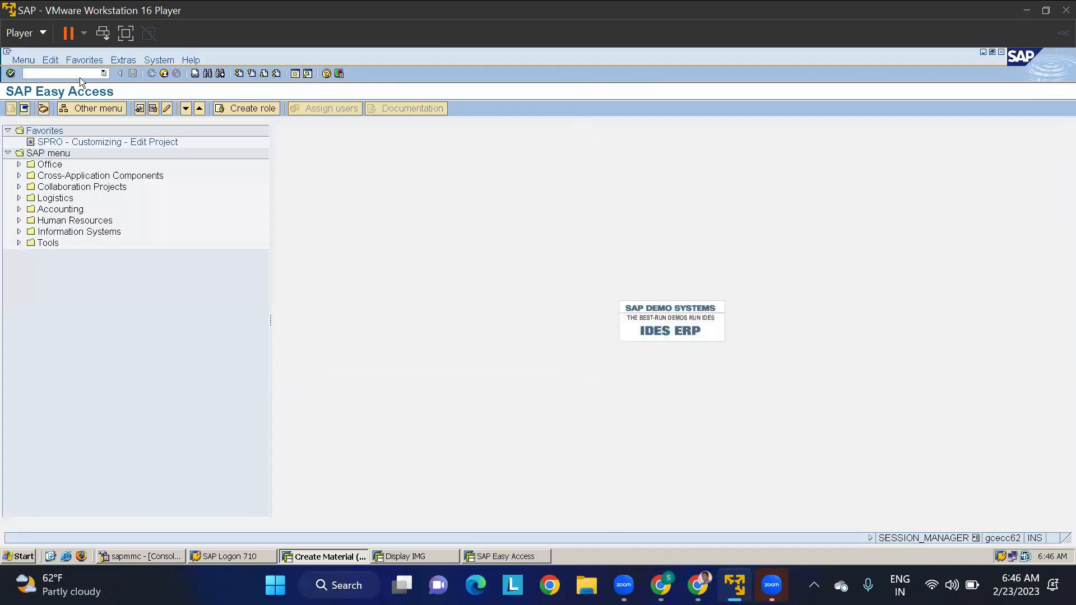
text(OMS2)
key(Return)
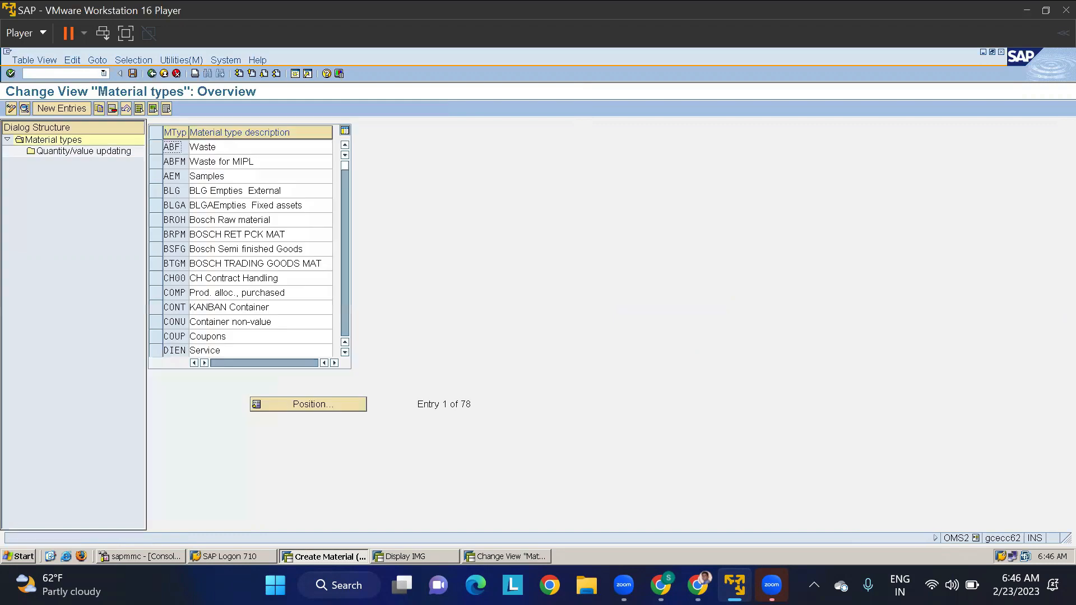
- Locate material type TROH (Tata Raw material) in the material types overview and open its details
click(295, 405)
text(T)
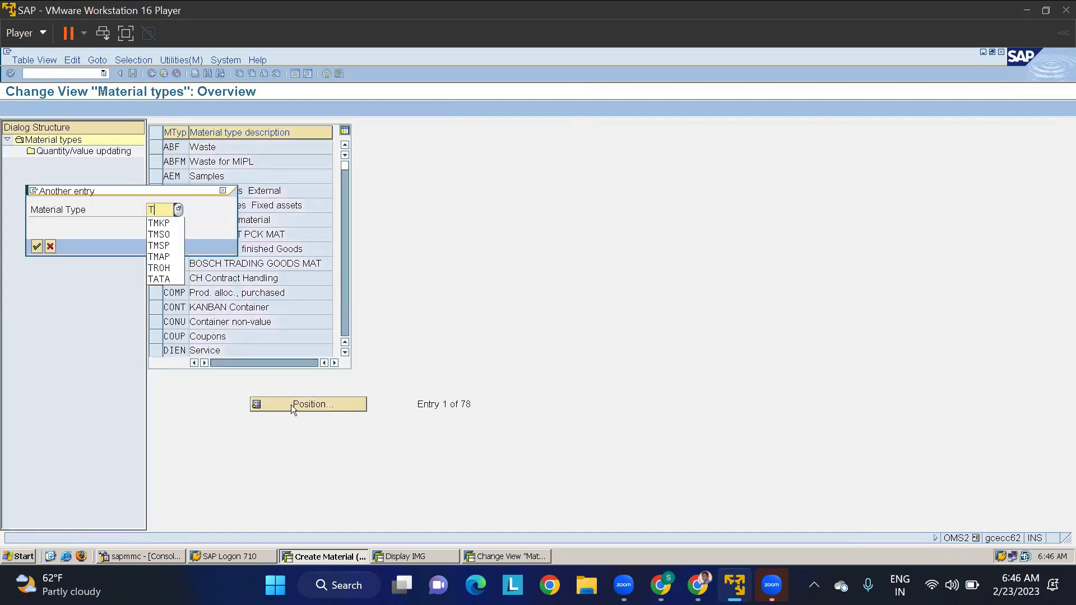
text(M)
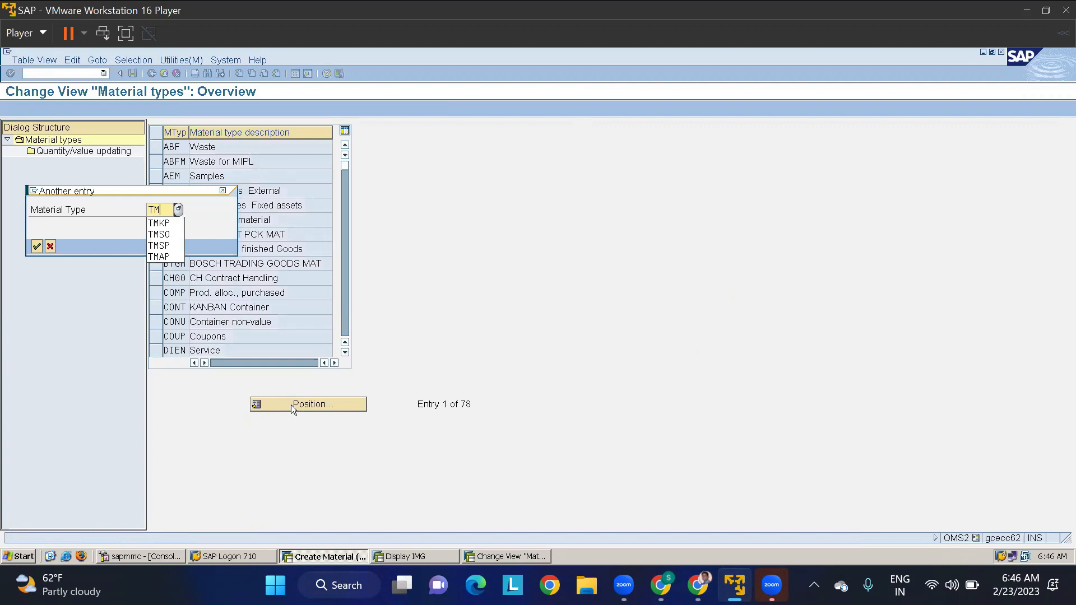
text(GP)
key(Return)
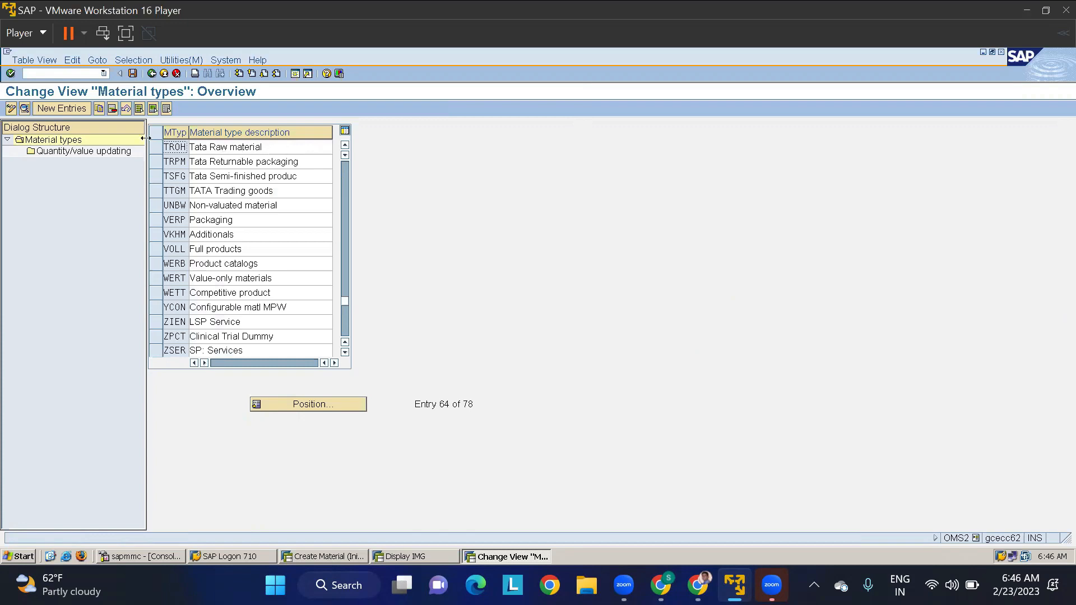
double_click(170, 147)
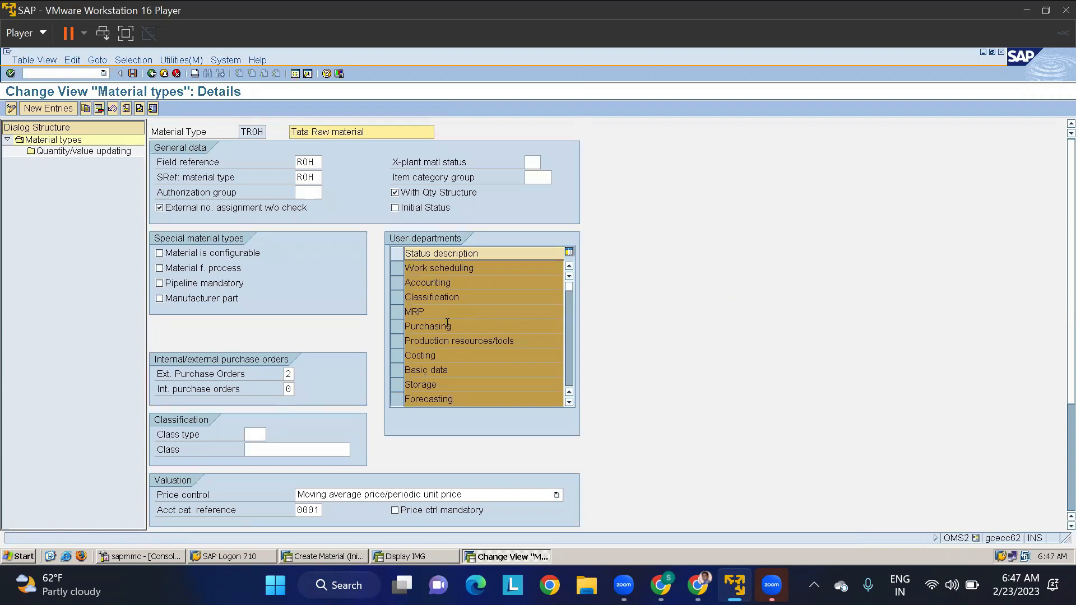
- Activate the Sales user department for material type TROH and save the change under customizing request ECCK900065
scroll(448, 328, down, 1)
scroll(405, 366, down, 1)
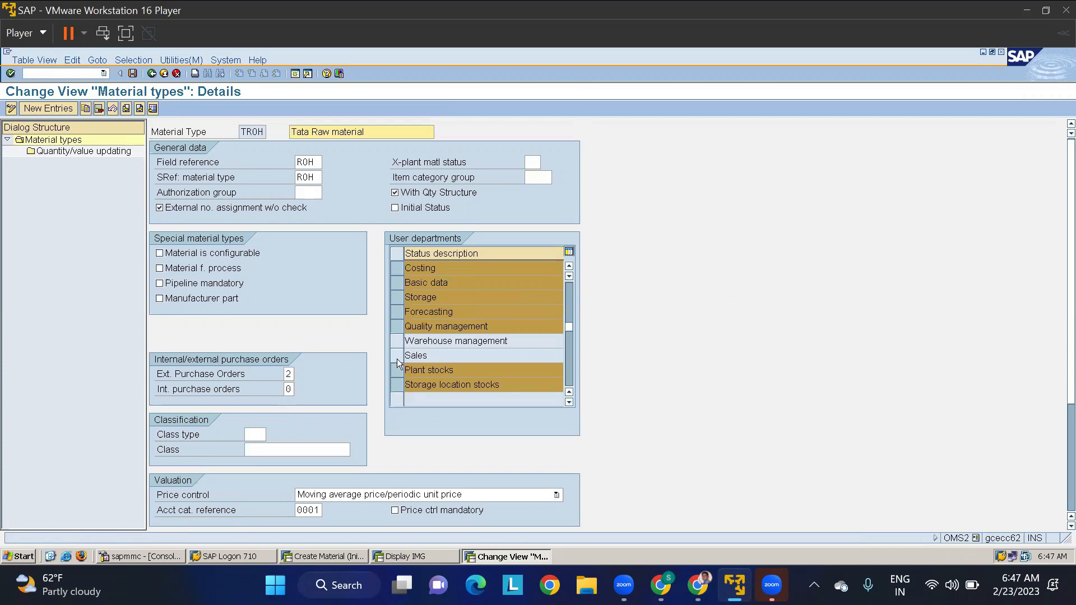
click(396, 359)
click(133, 73)
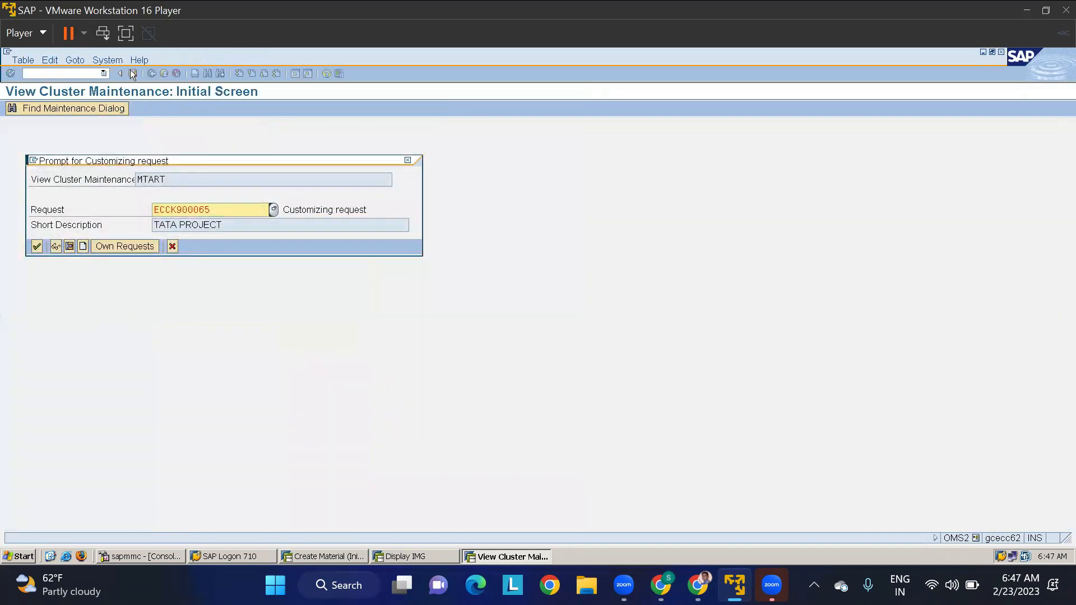
click(37, 246)
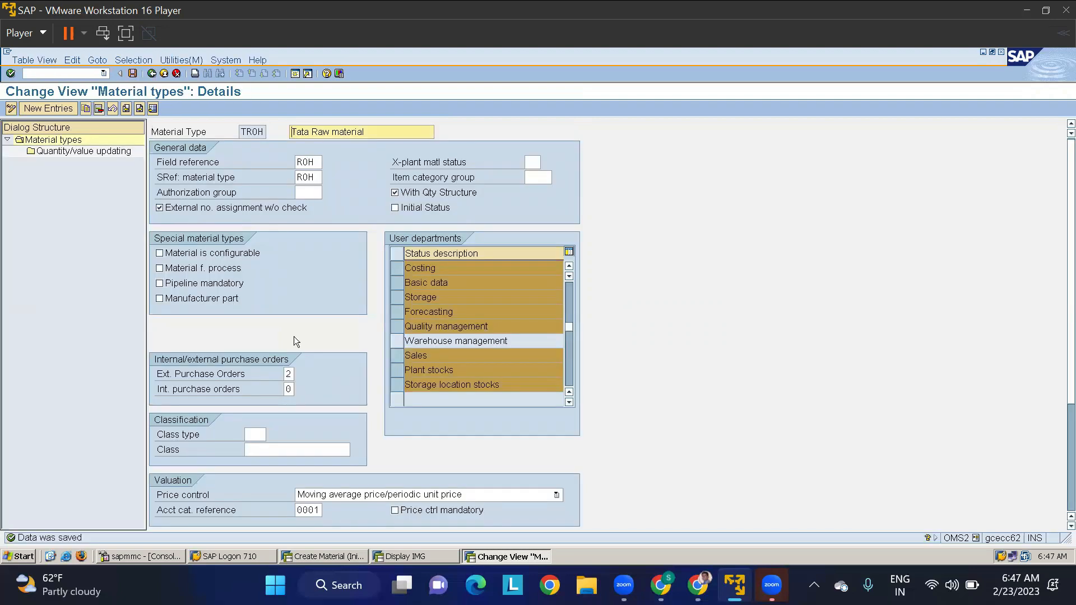
- Return to the material creation session, check the offered views, and restart transaction MM01 for the Tata Raw material type
key(alt+Tab)
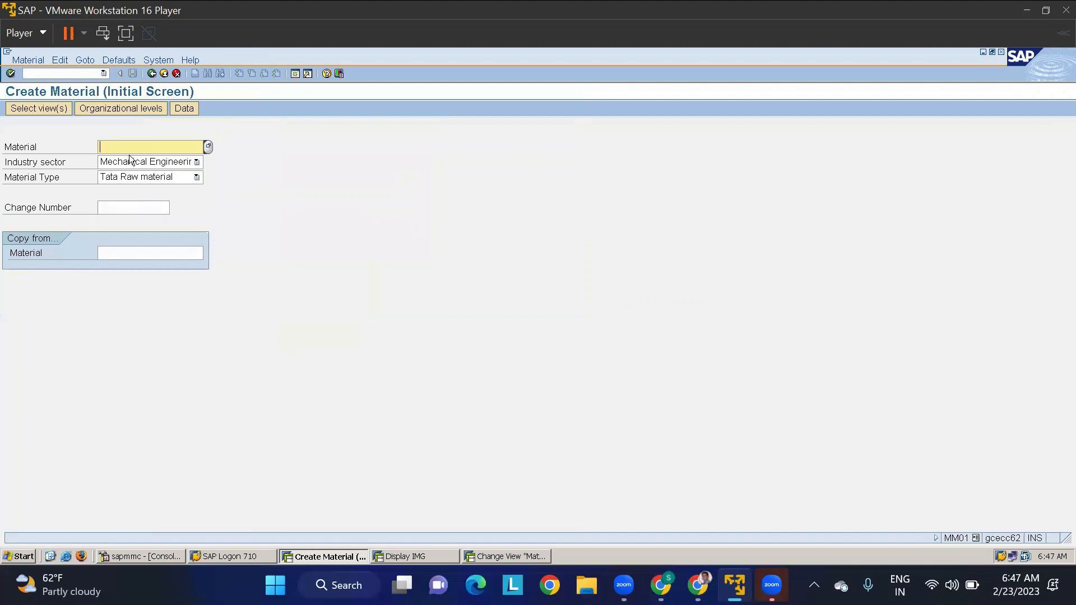
key(Return)
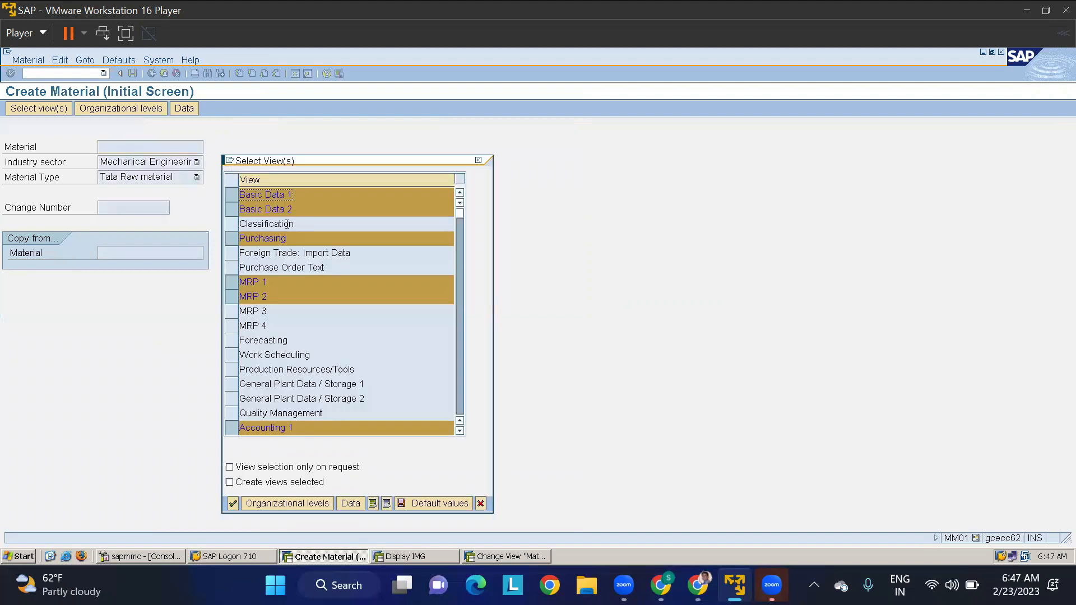
click(479, 160)
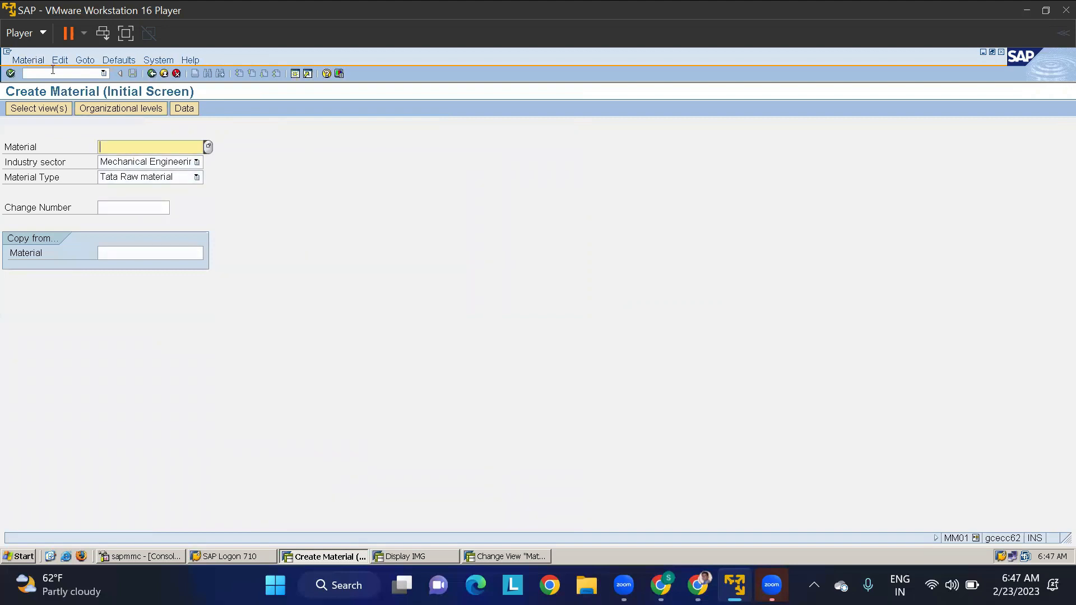
click(52, 71)
text(/NMMM01)
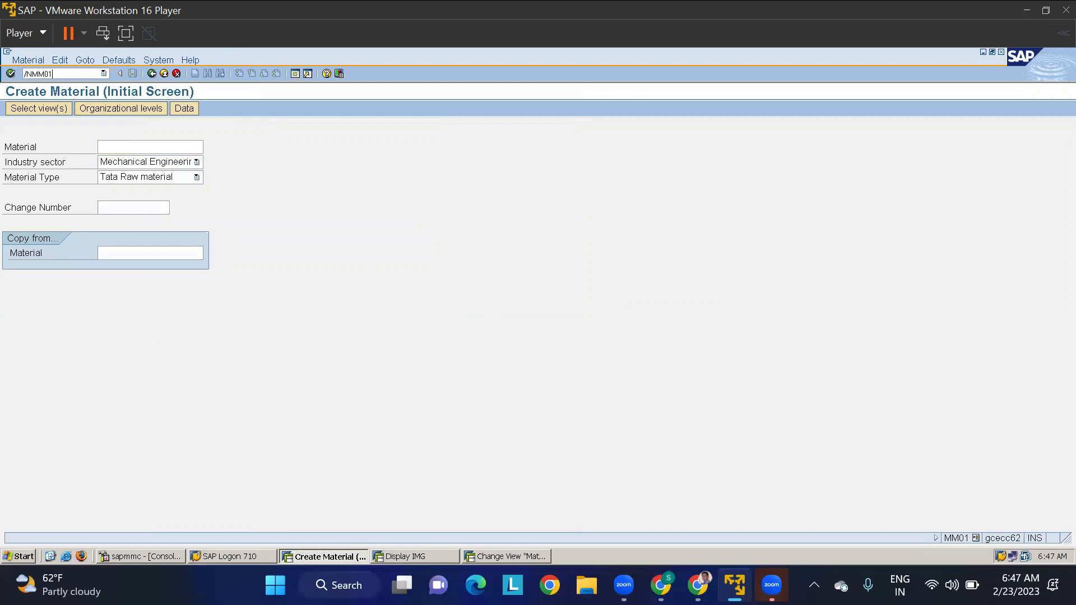
key(Return)
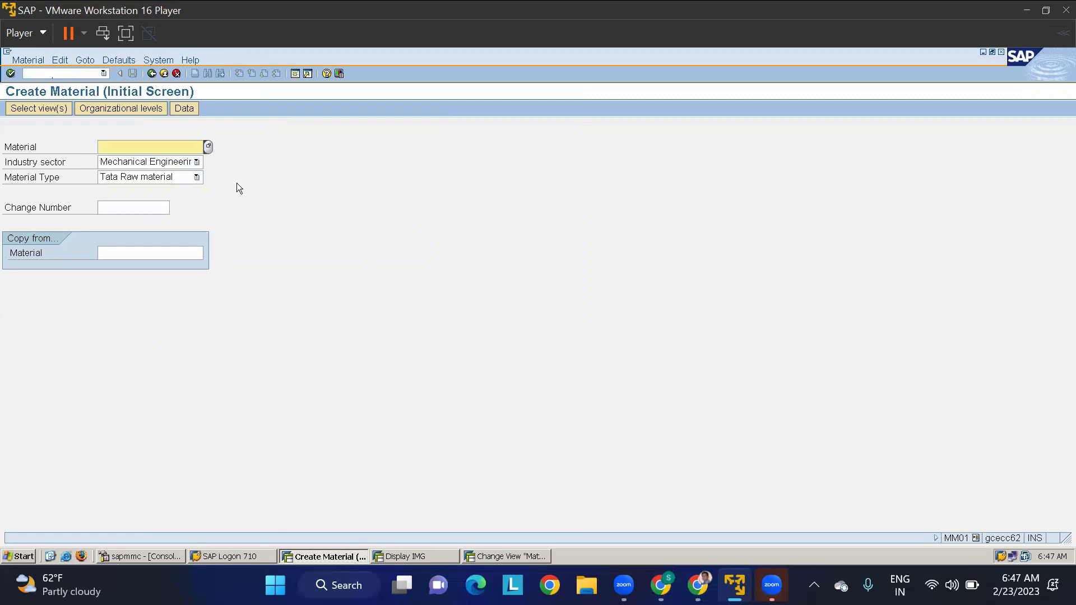
- Add the Sales Org. Data 1, Sales Org. Data 2, Sales: General/Plant Data and MRP 3 views to the preselected material views
key(Return)
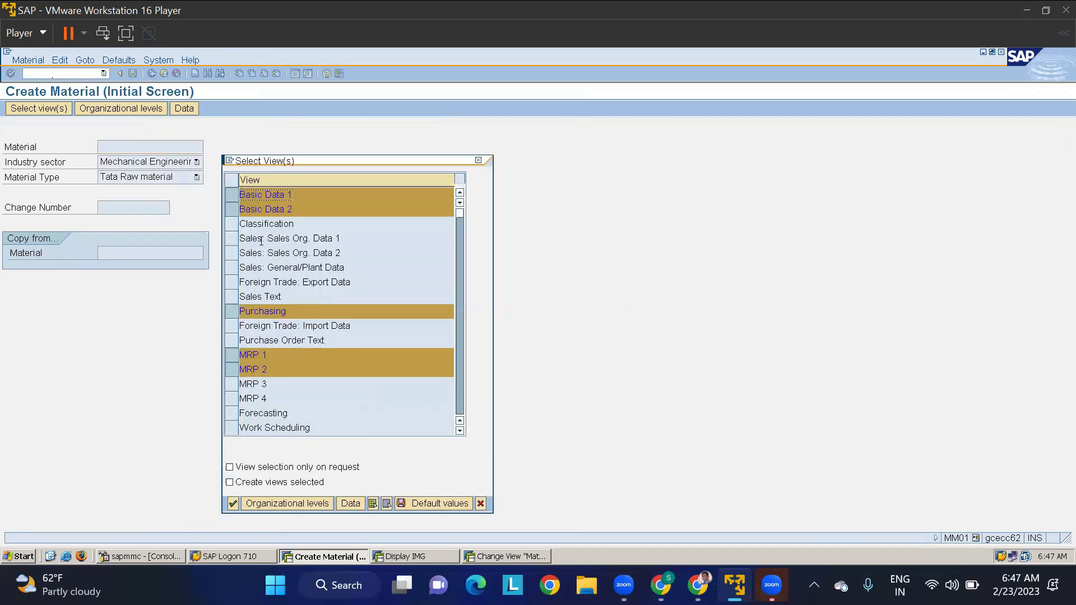
click(232, 239)
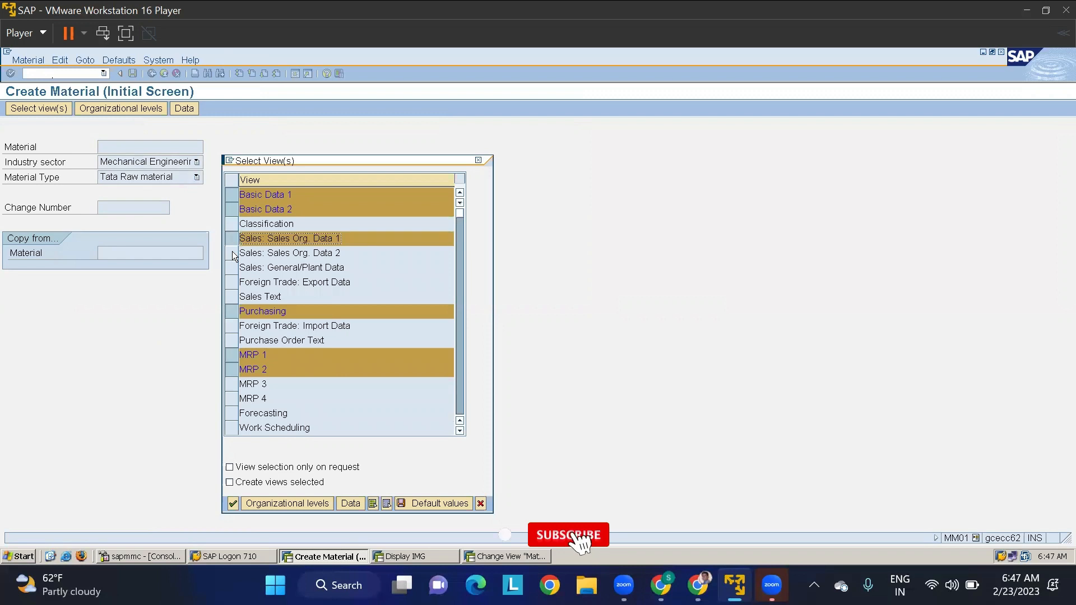
click(232, 253)
click(232, 268)
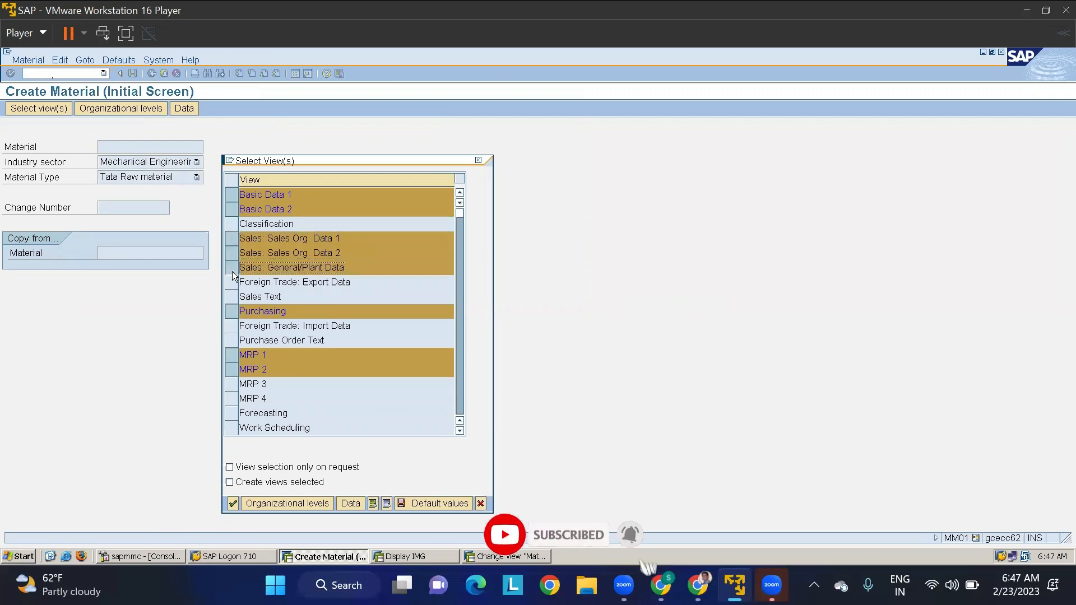
click(231, 384)
key(Return)
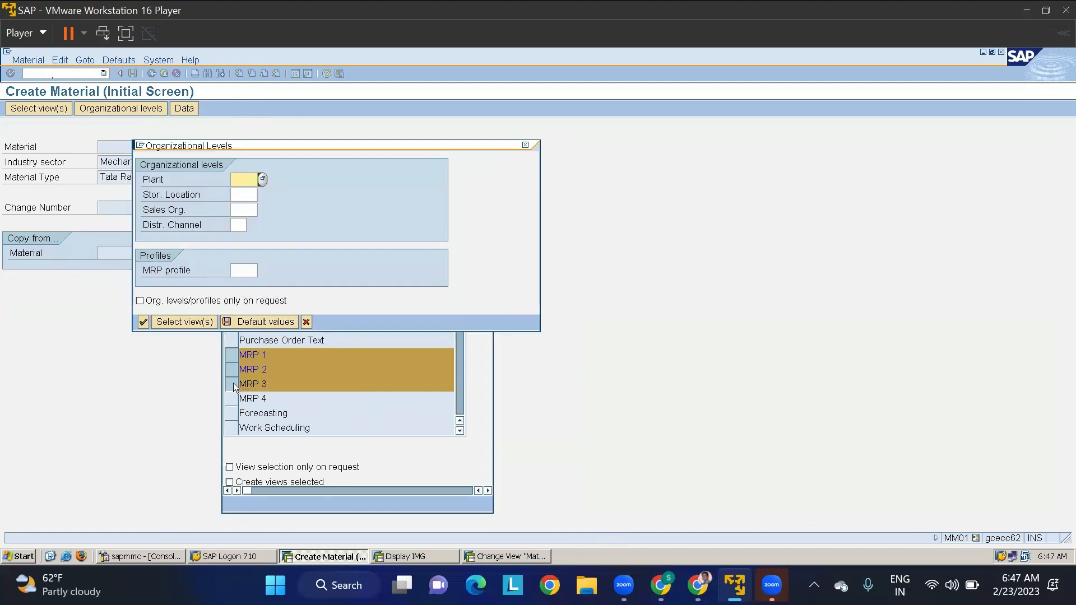
- Enter the organizational levels: plant TMKP, storage location RMSL, sales organization TMSO and distribution channel 10
text(TMKP)
key(Tab)
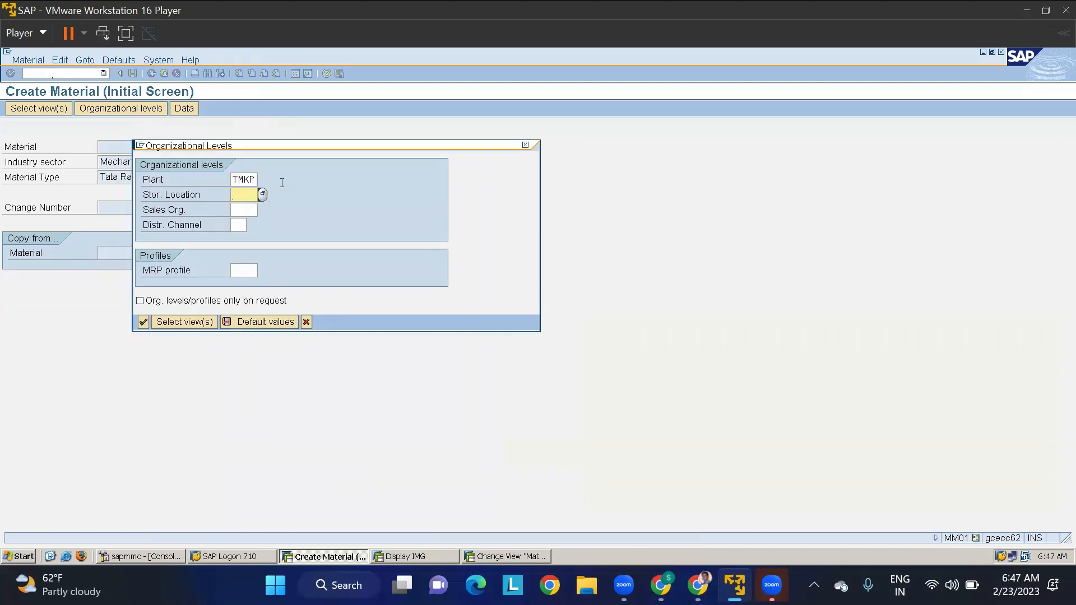
text(RMSL)
key(Tab)
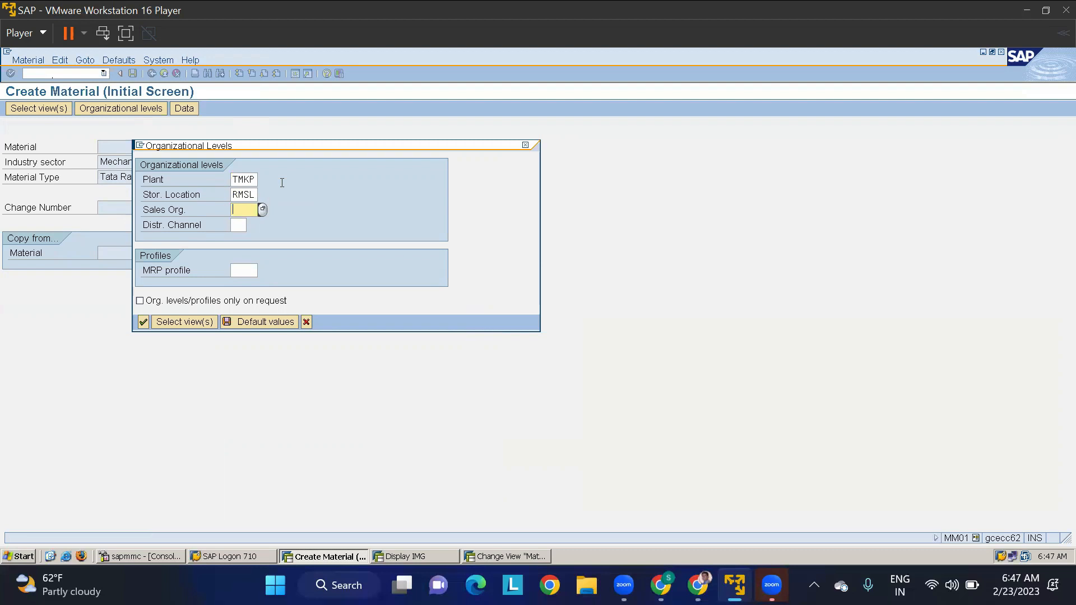
text(TMSO)
key(Tab)
text(10)
key(Return)
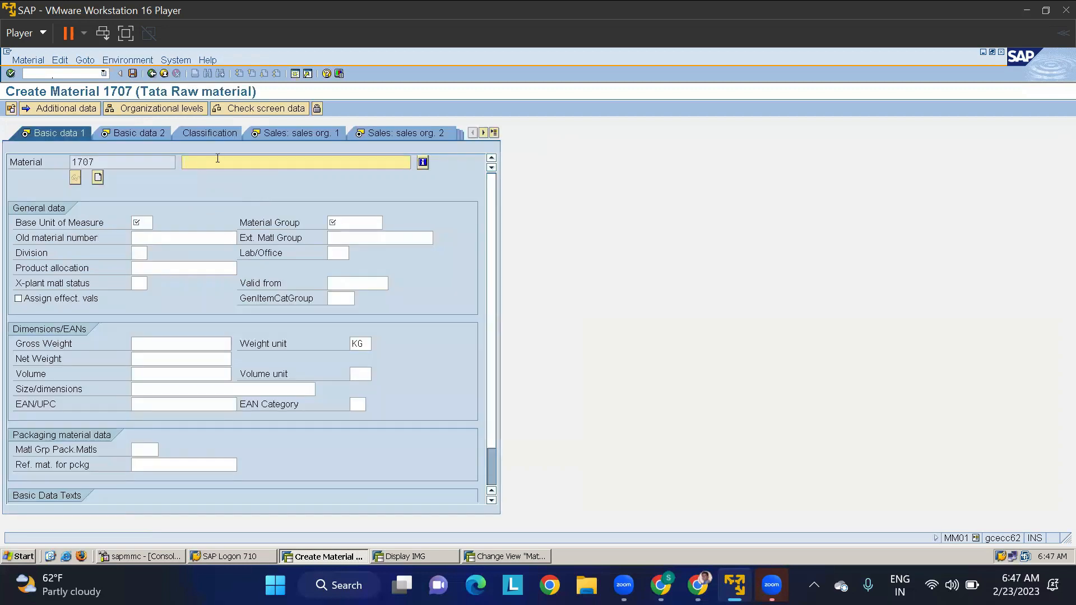
- Fill the basic data with description STO MATERIAL, base unit EA and material group GENERAL, and proceed to the first sales organization view
text(STO MATERIAL)
click(137, 223)
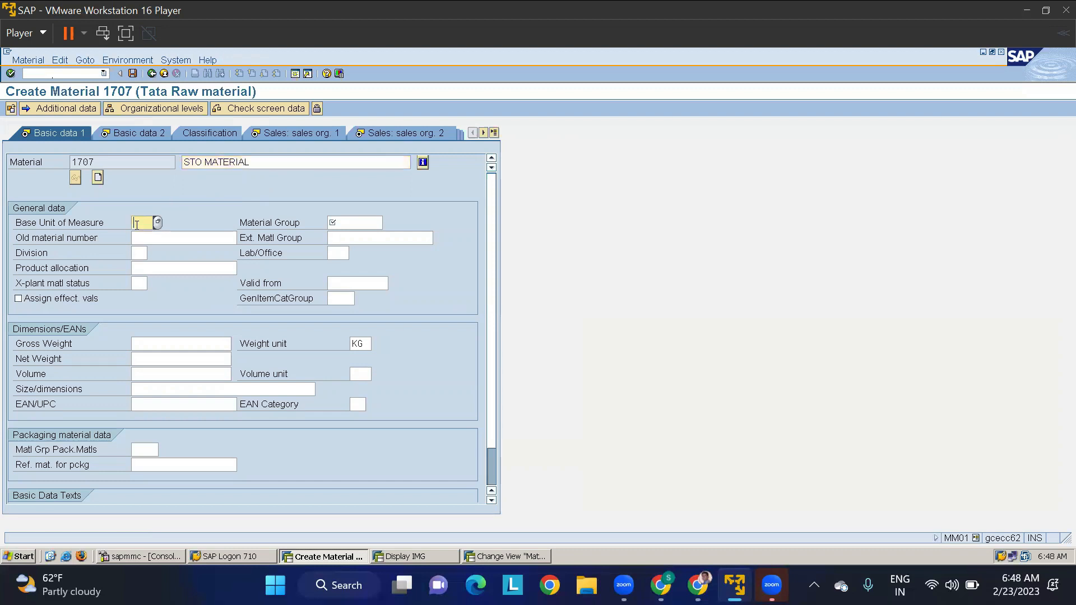
text(EA)
key(Tab)
text(G)
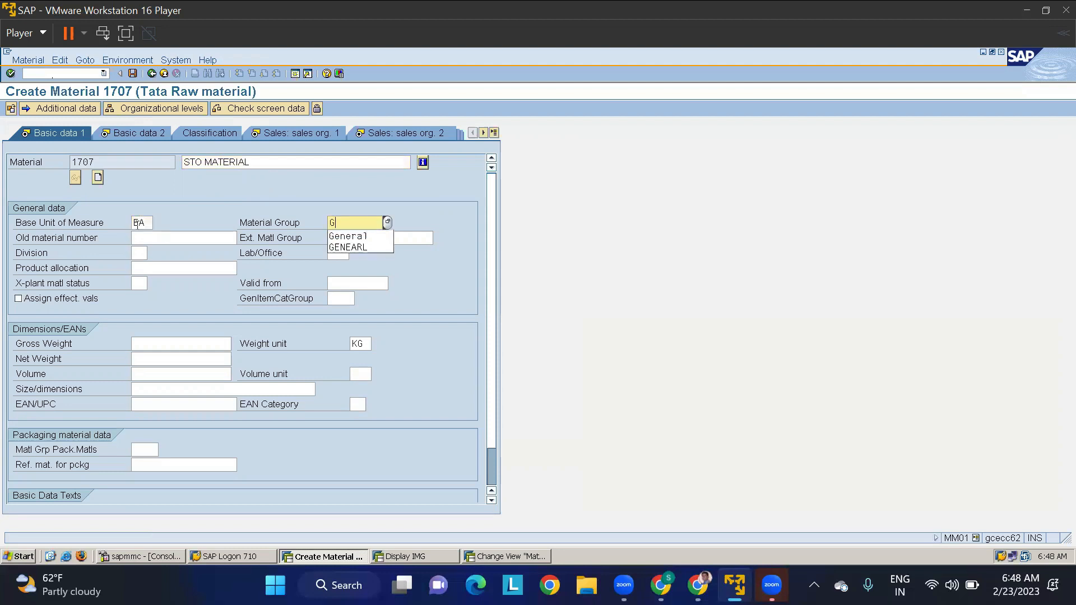
text(ENERAL)
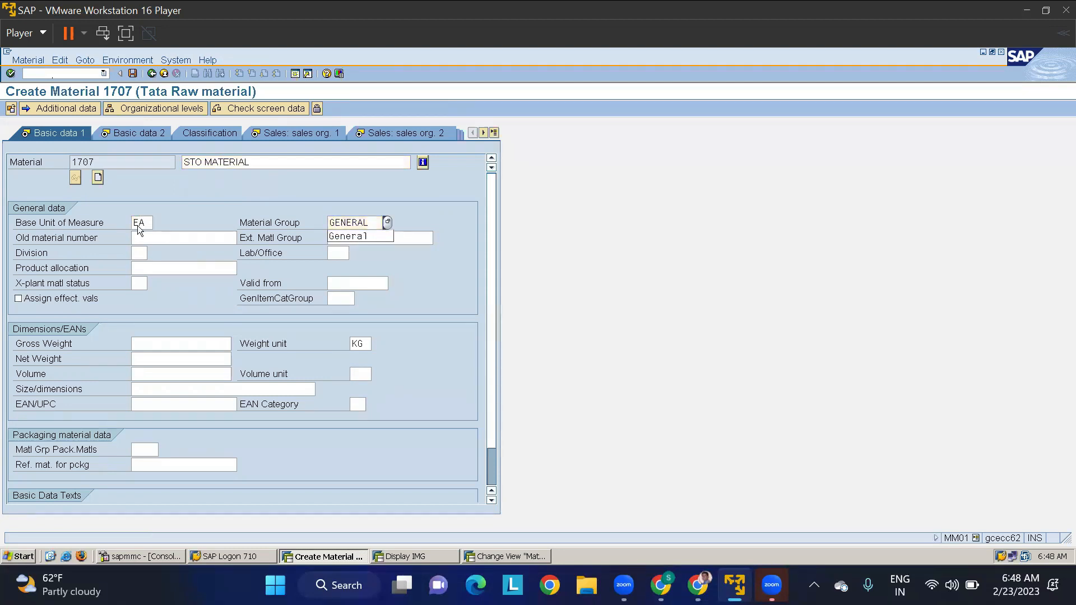
key(Return)
key(Return)
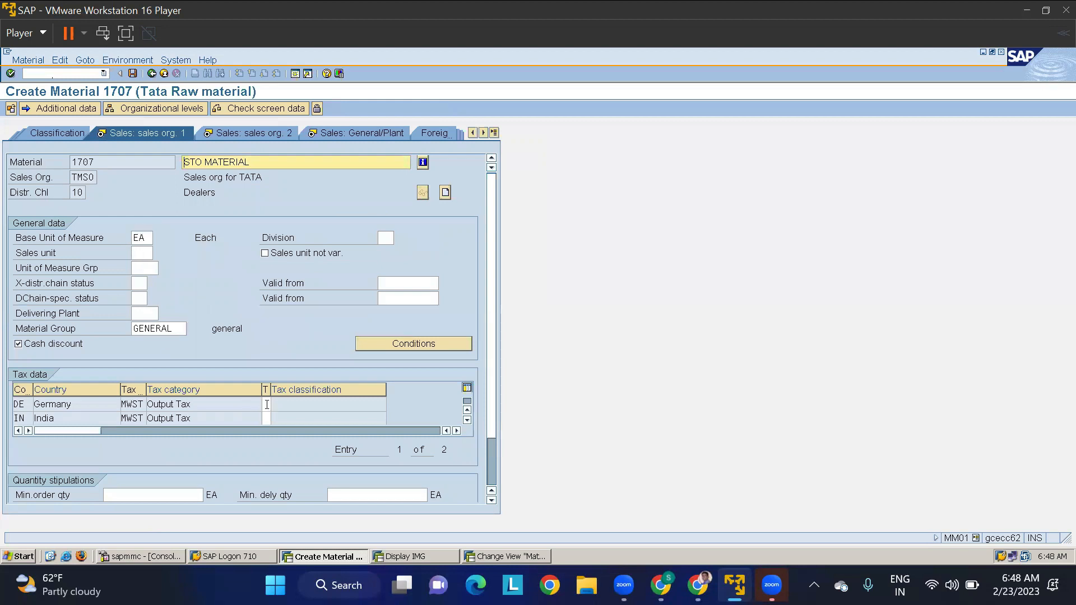
- Set the output tax classification to 0 for Germany and India, and enter item category group NORM for the material
click(266, 404)
text(00)
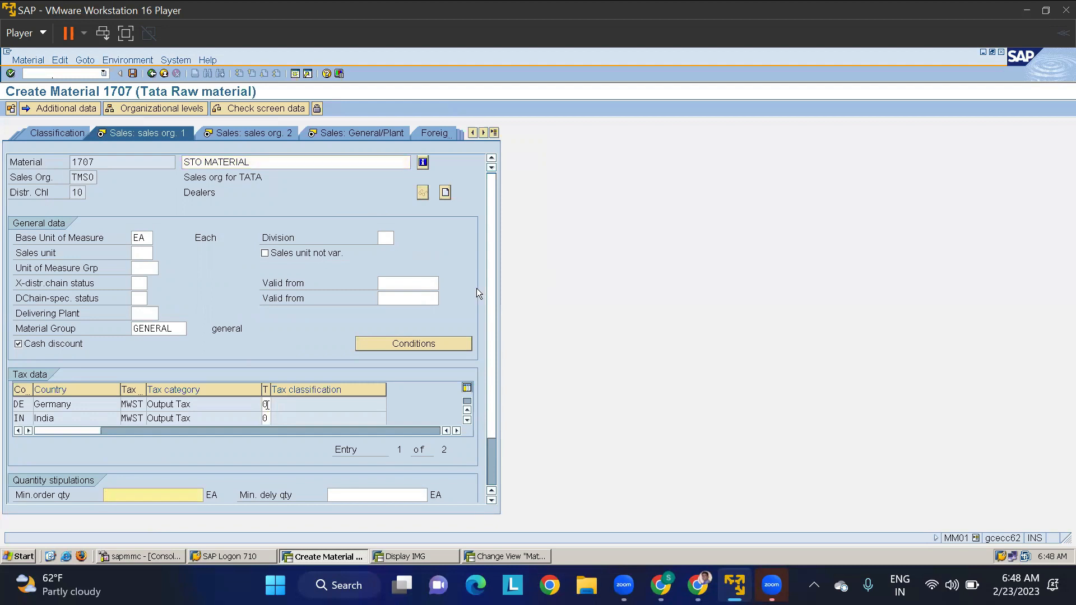
key(Return)
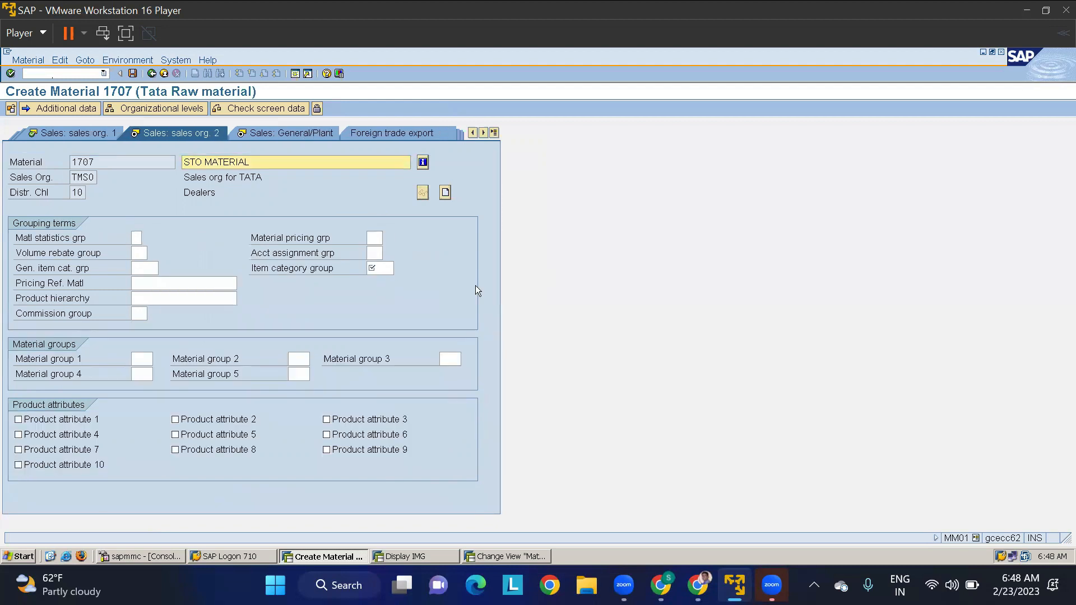
key(Return)
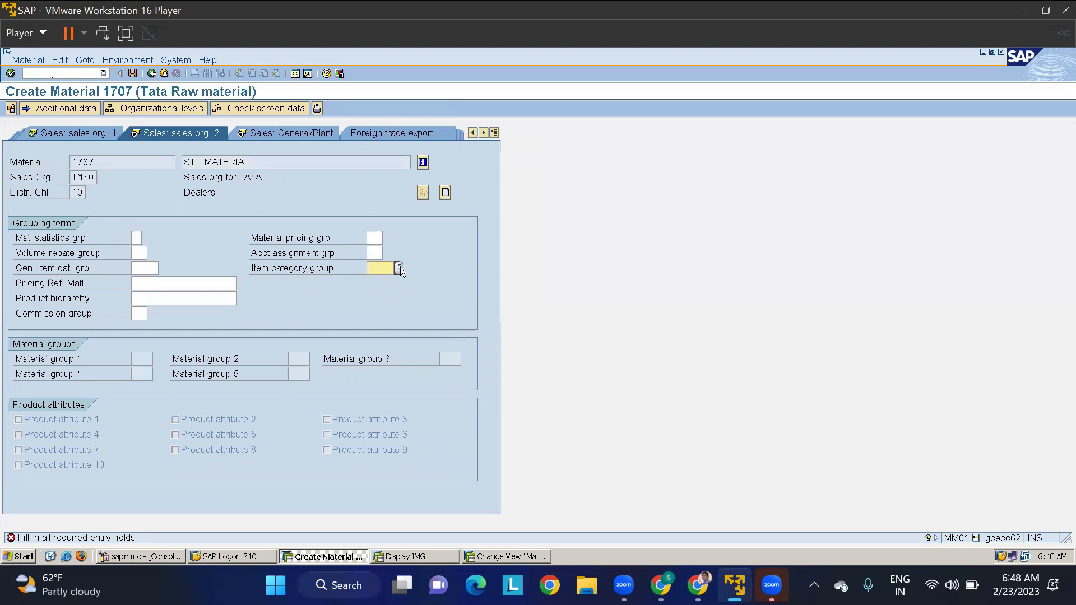
text(NORM)
key(Return)
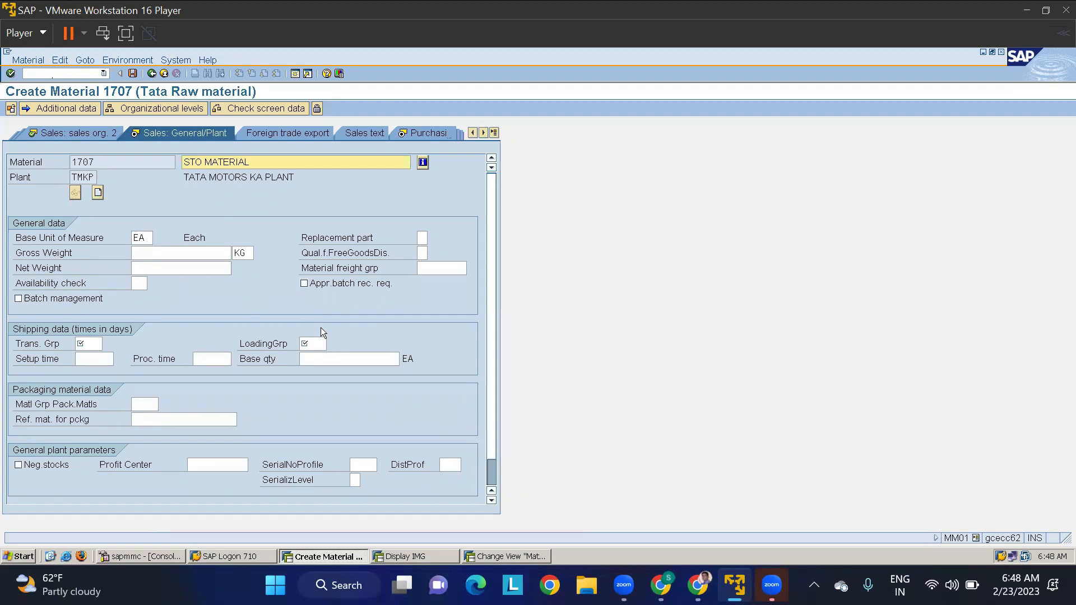
- Set the transportation group and the loading group to 0001 in the material's general plant sales data
click(87, 343)
text(0001)
key(Tab)
text(0001)
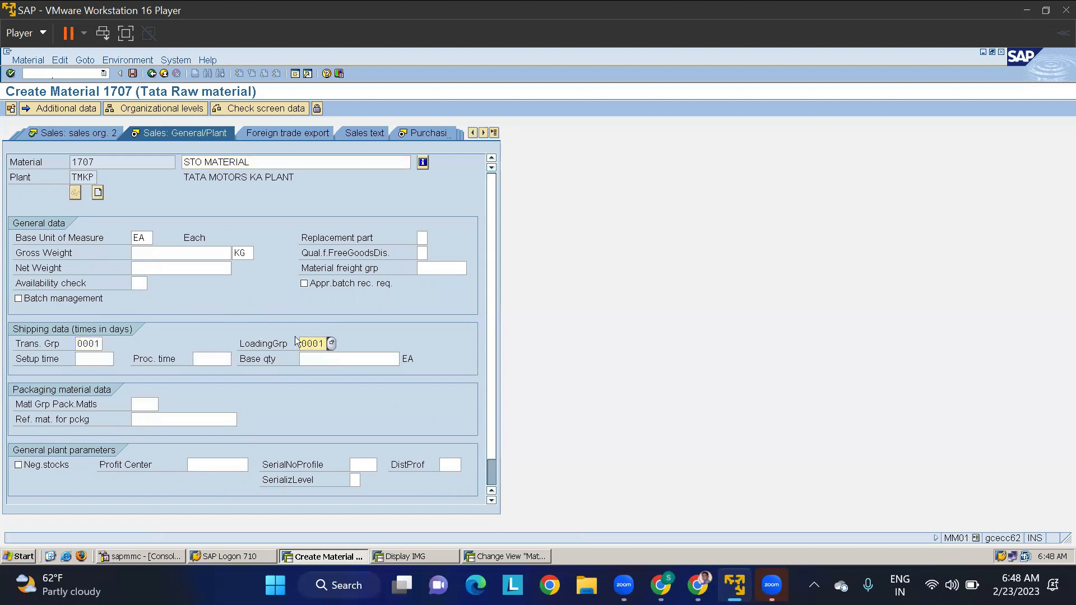
- Switch to the material types session and open the SAP Reference IMG through transaction SPRO
click(497, 556)
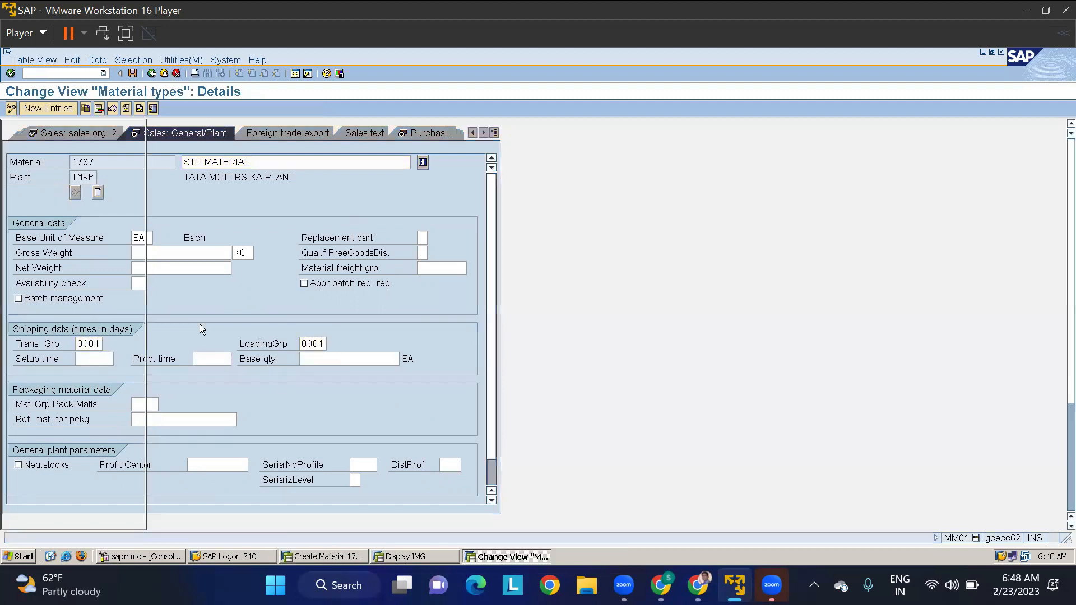
click(58, 73)
text(/nspro)
key(Return)
click(63, 108)
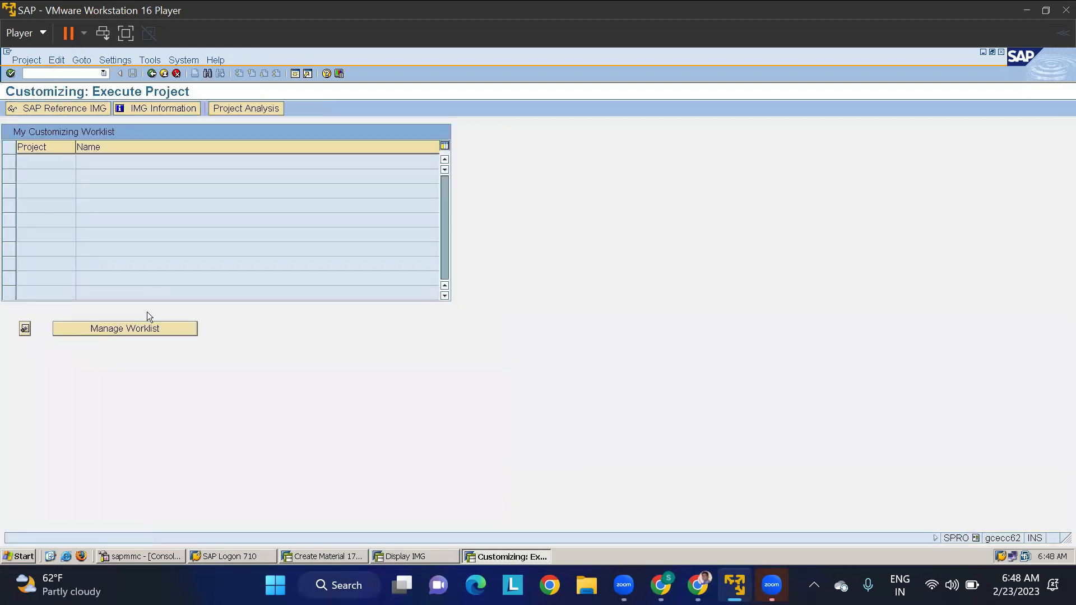
- Open the Assign Shipping Points activity under Logistics Execution, Shipping, Basic Shipping Functions, Shipping Point and Goods Receiving Point Determination
click(18, 368)
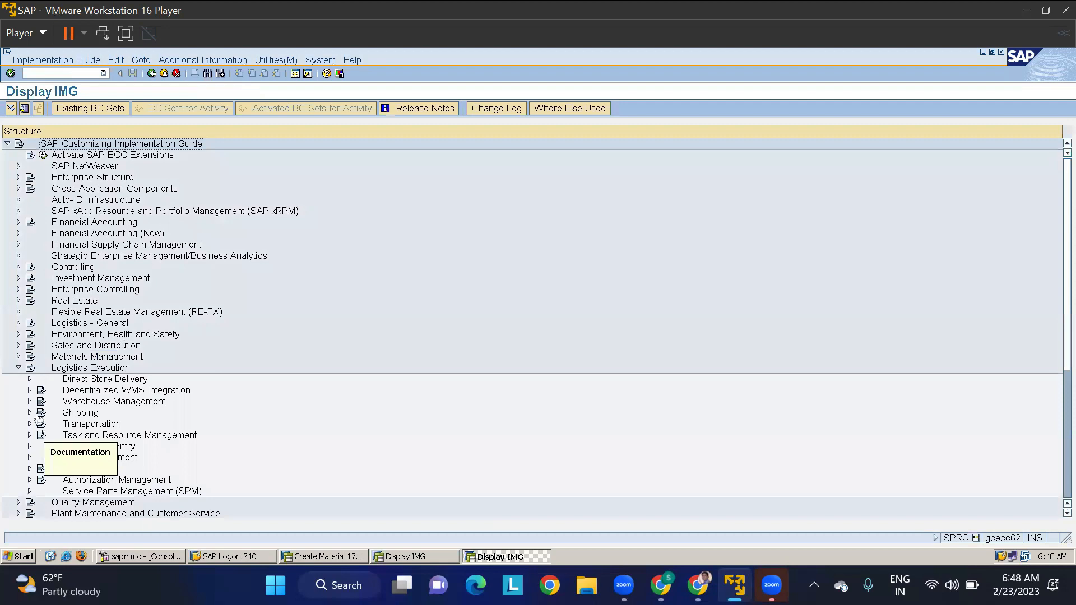
click(29, 412)
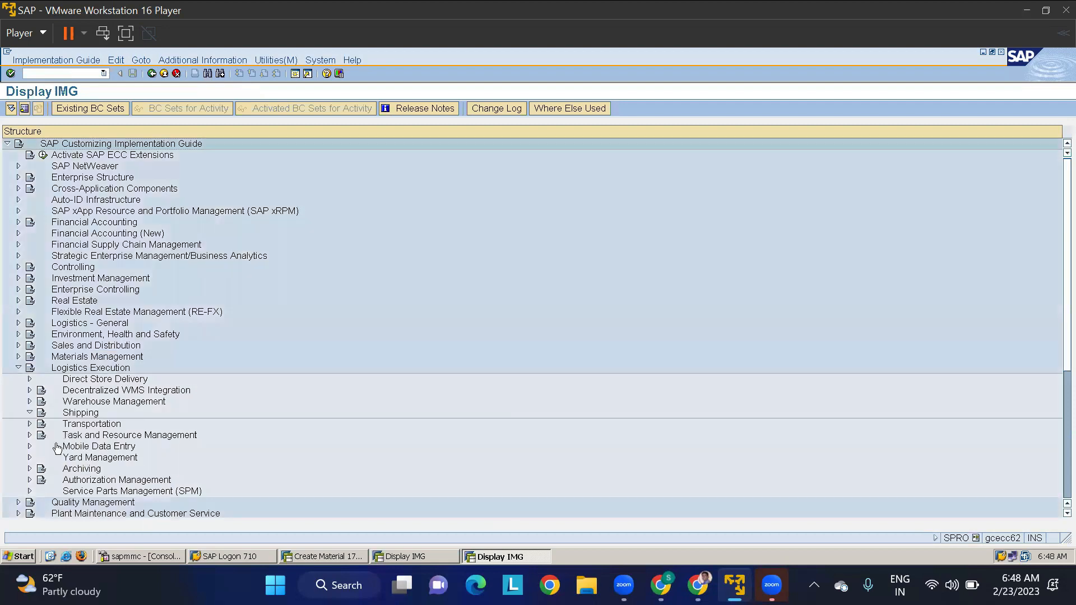
click(40, 413)
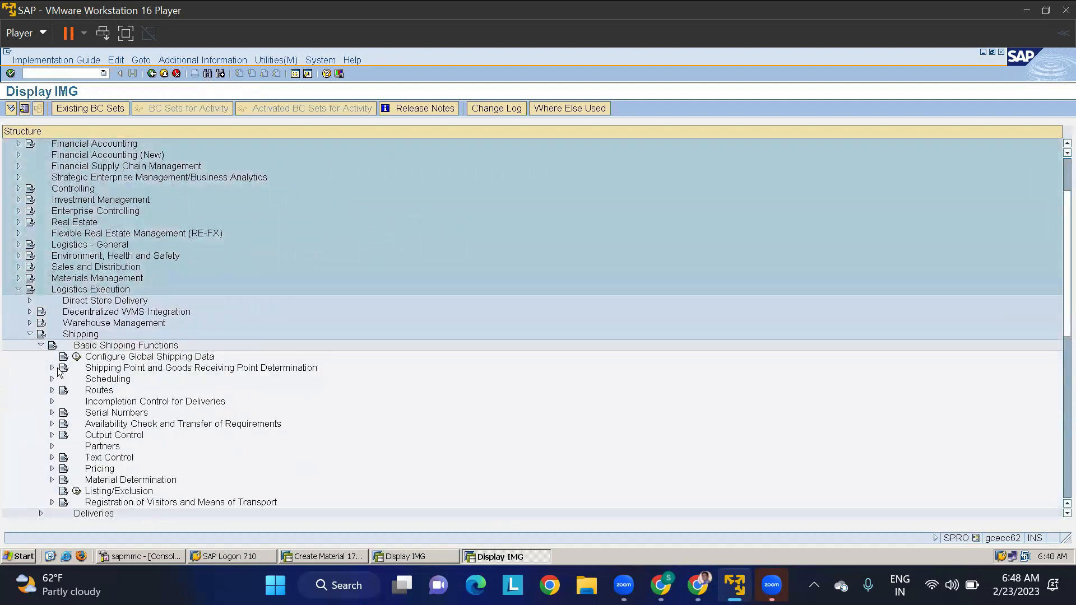
click(51, 368)
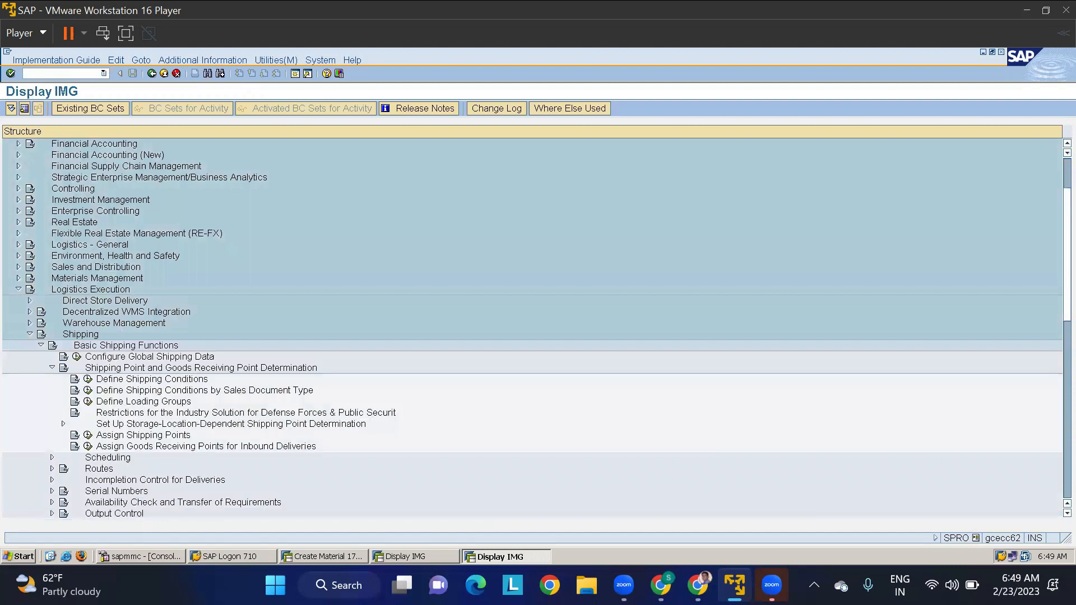
click(86, 436)
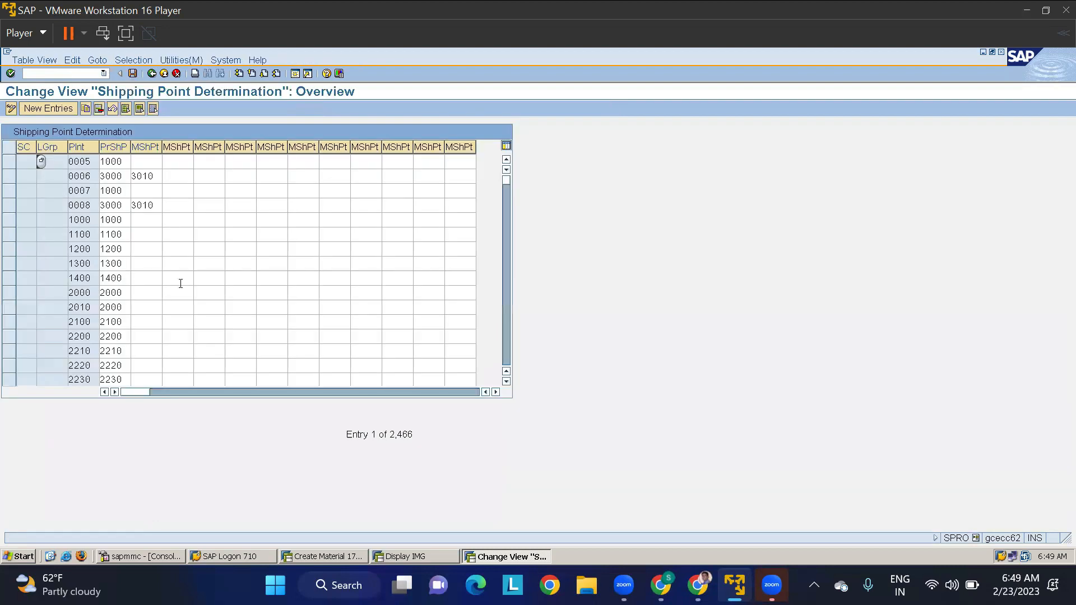
- Filter the shipping point determination entries by contents for plant TMKP
click(129, 62)
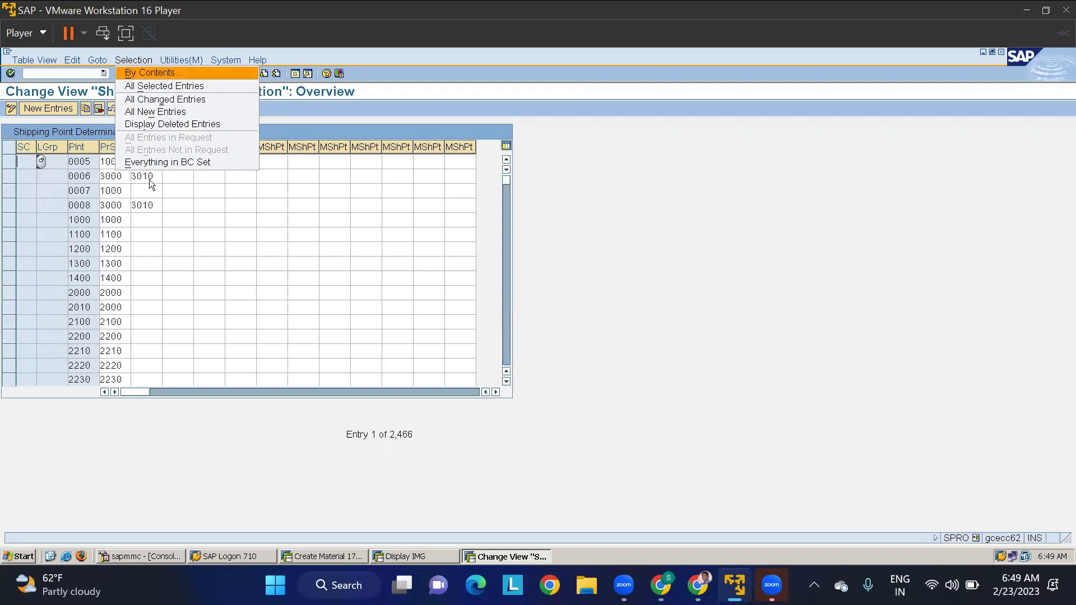
click(129, 72)
scroll(32, 312, down, 2)
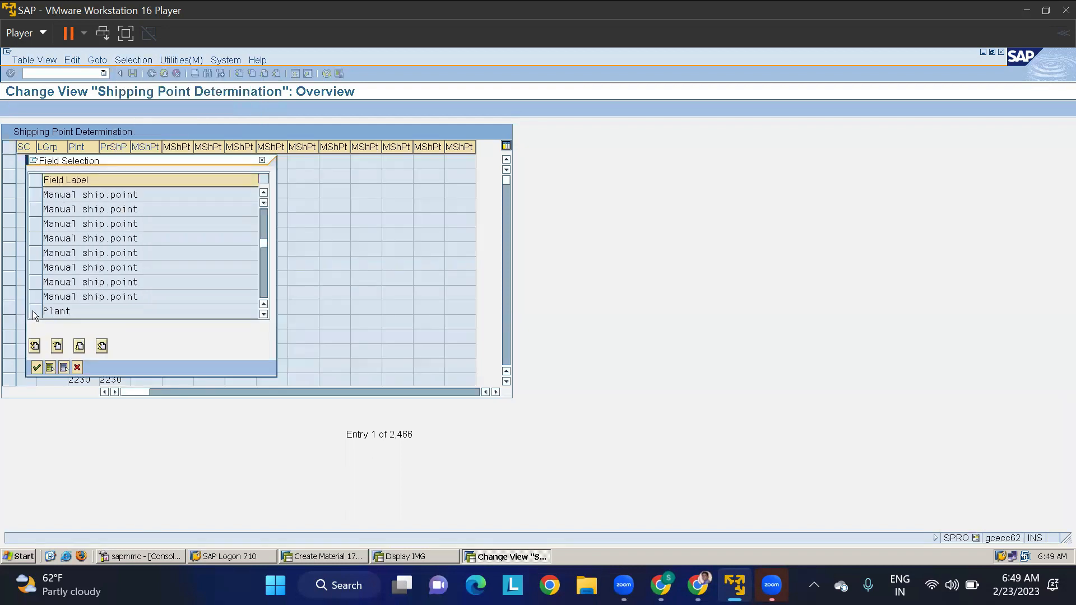
click(33, 311)
click(37, 368)
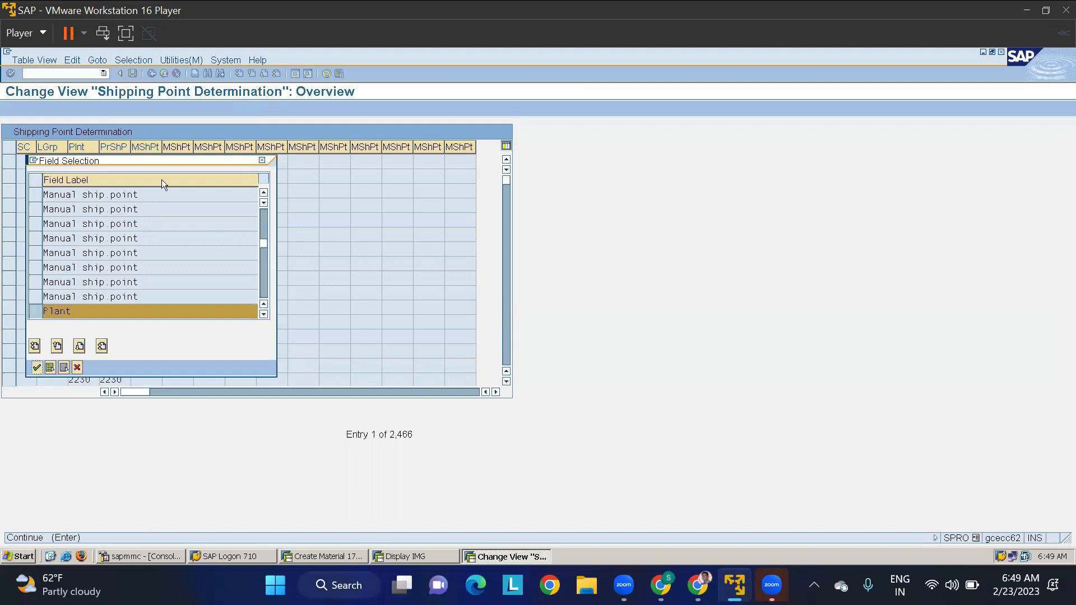
click(230, 195)
text(TMKP)
click(72, 261)
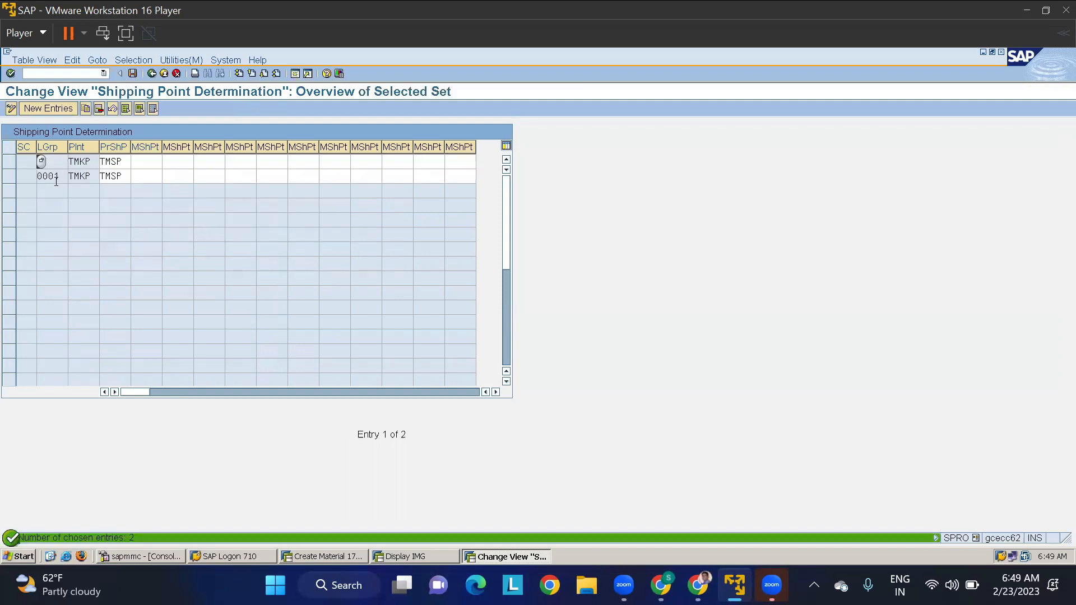
- Check the possible loading groups for the plant TMKP entry with loading group 0001, and close the value list
click(55, 176)
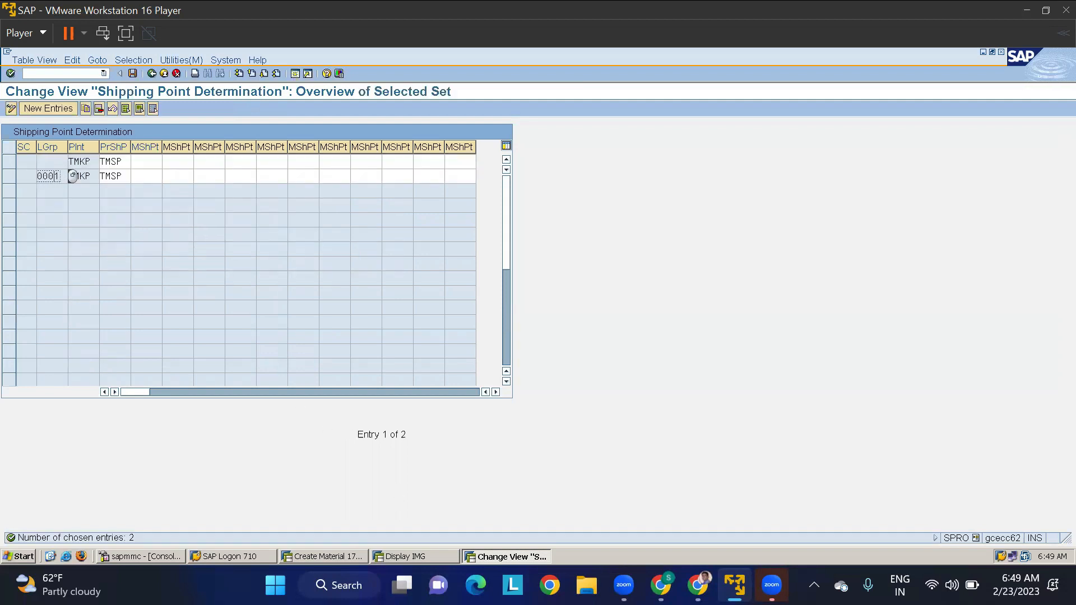
click(71, 176)
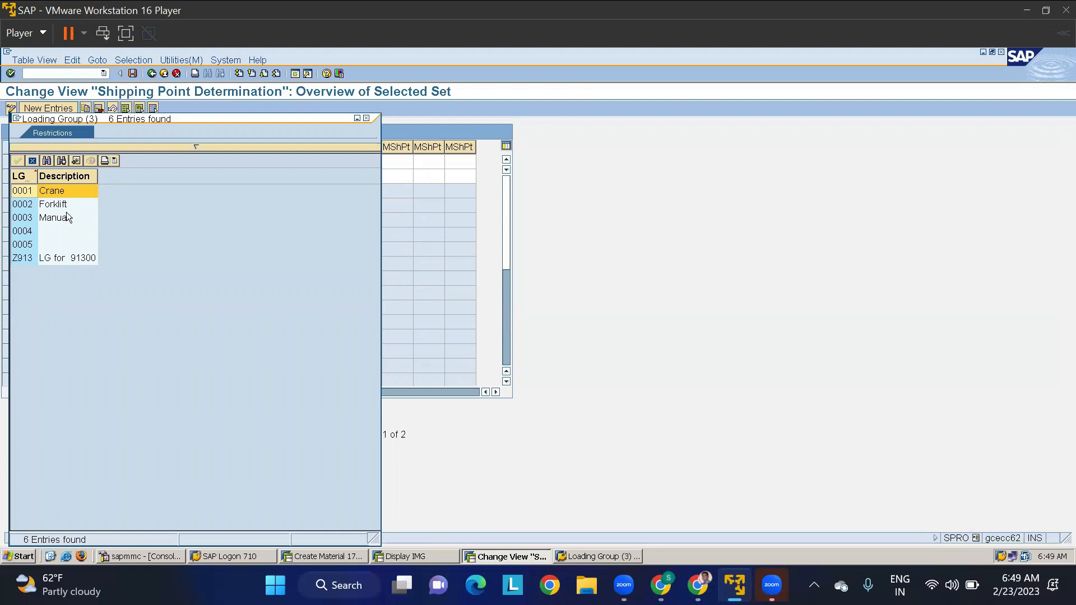
click(367, 123)
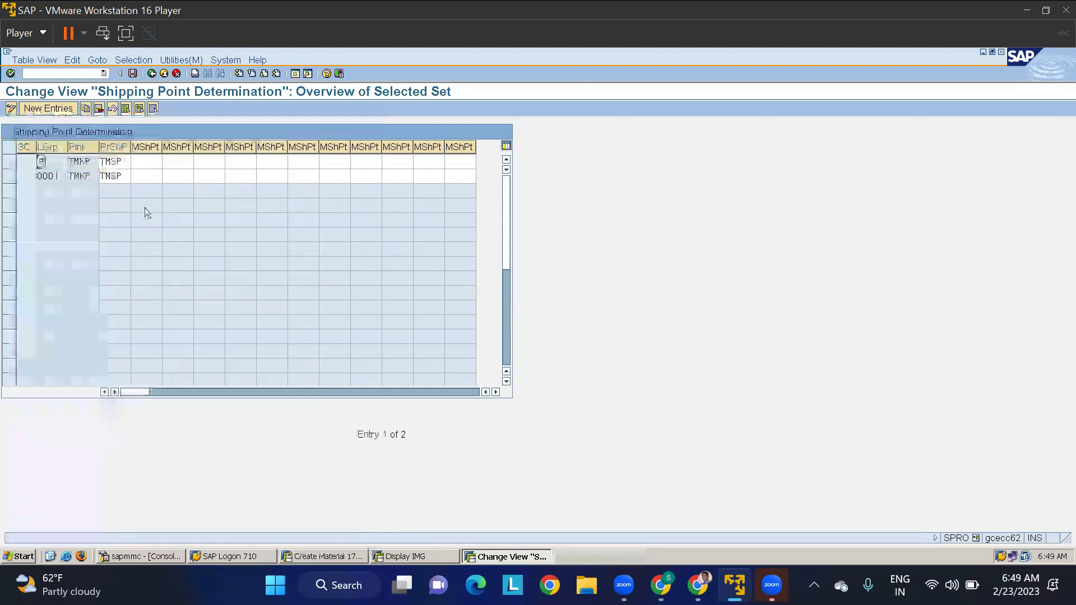
- Return to the material 1707 creation session and set purchasing group 000 and purchasing value key 1 for plant TMKP
click(90, 163)
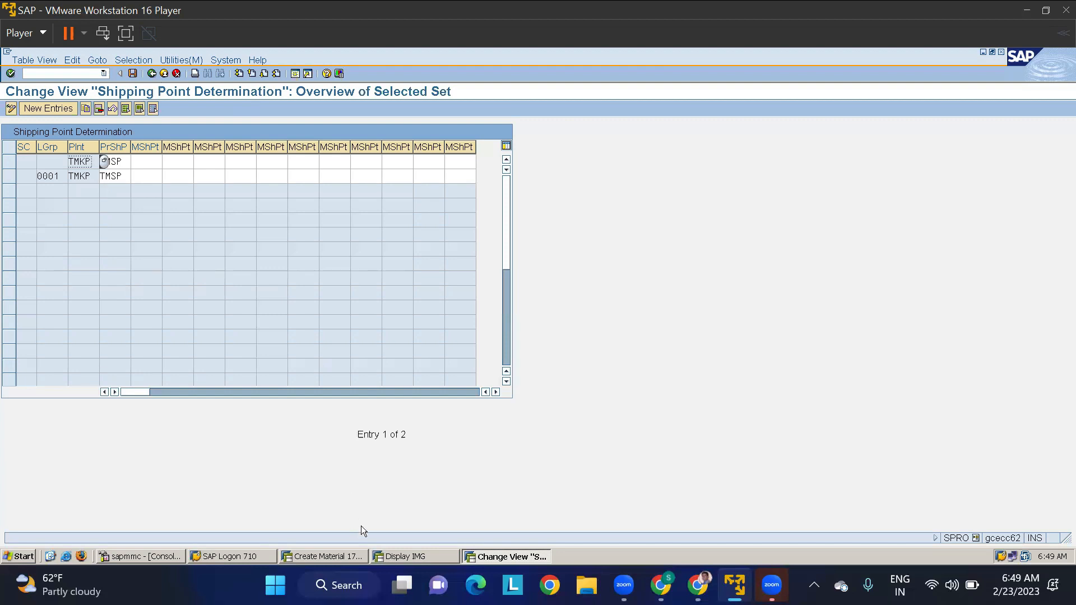
key(alt+Tab)
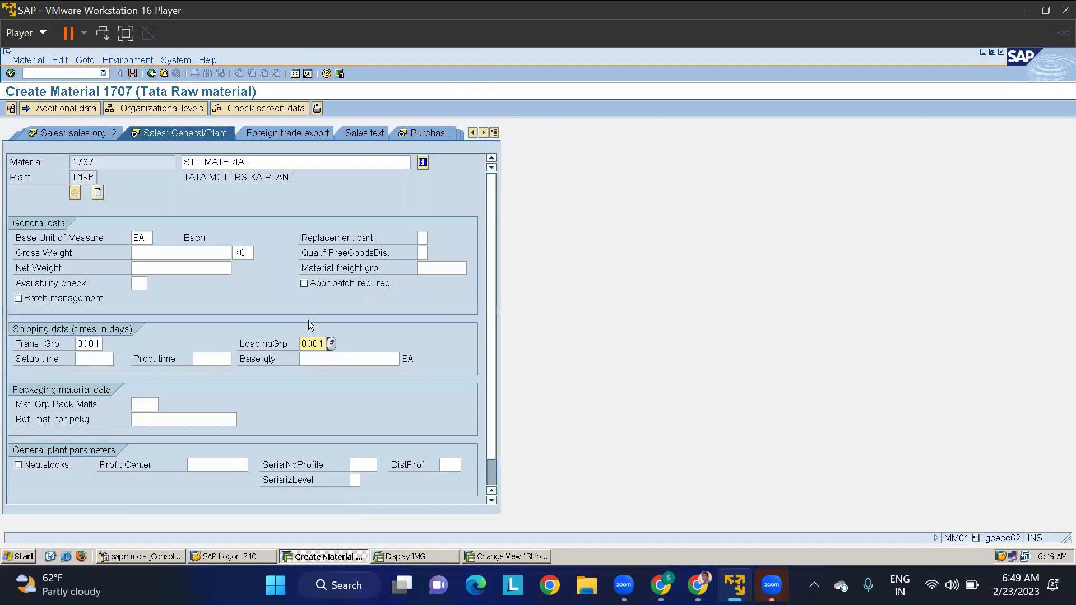
key(Return)
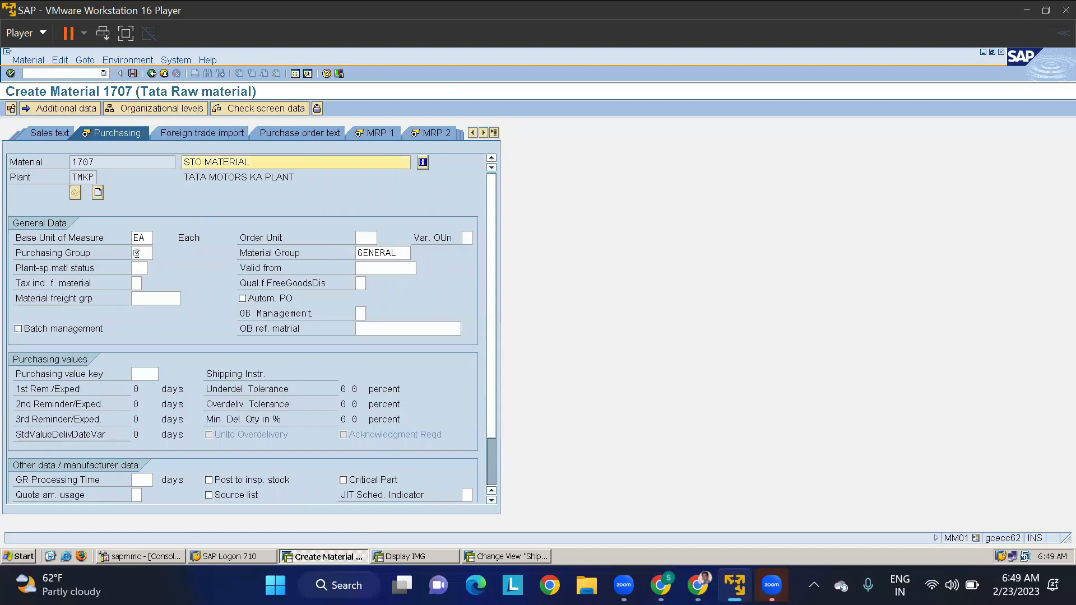
click(136, 252)
text(000)
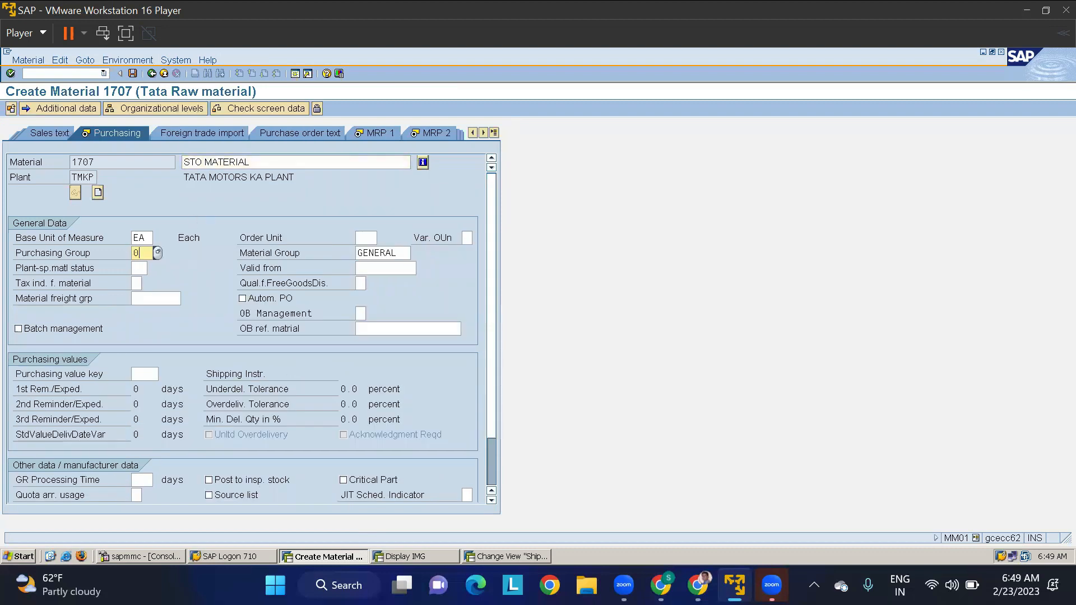
click(149, 374)
text(1)
key(Return)
key(Return)
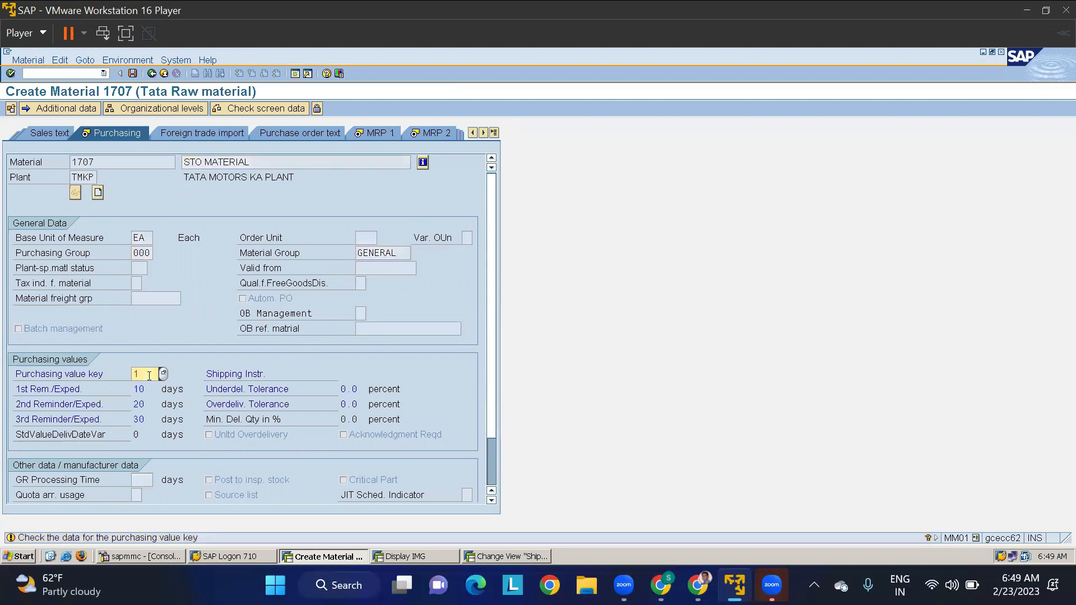
- Set MRP type PD and choose the MRP controller and lot size in the MRP 1 view for plant TMKP
click(142, 314)
text(PD)
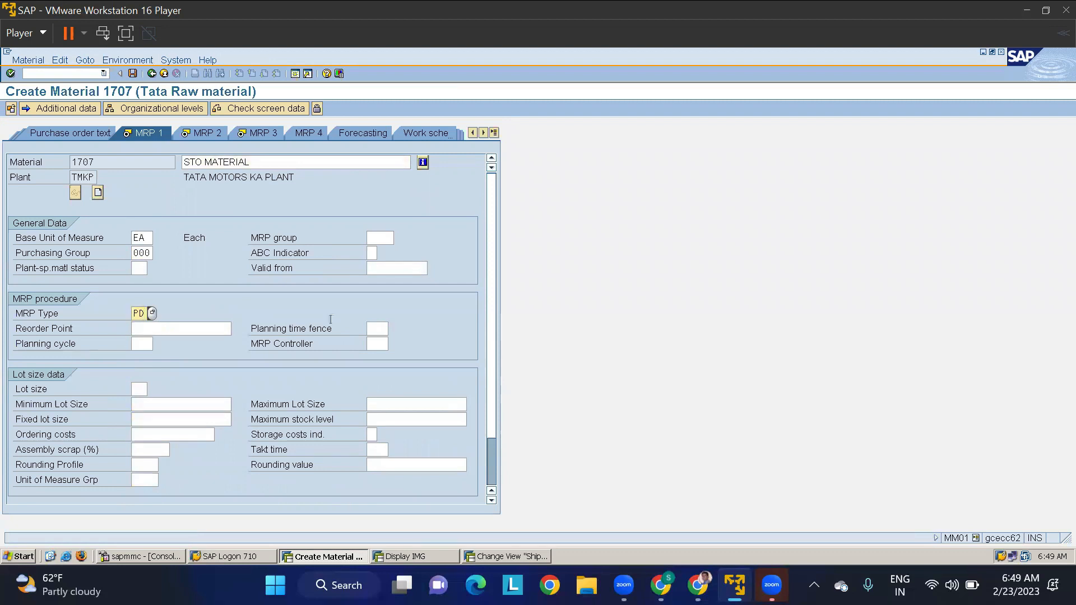
click(382, 342)
key(space)
key(Down)
key(Return)
key(Tab)
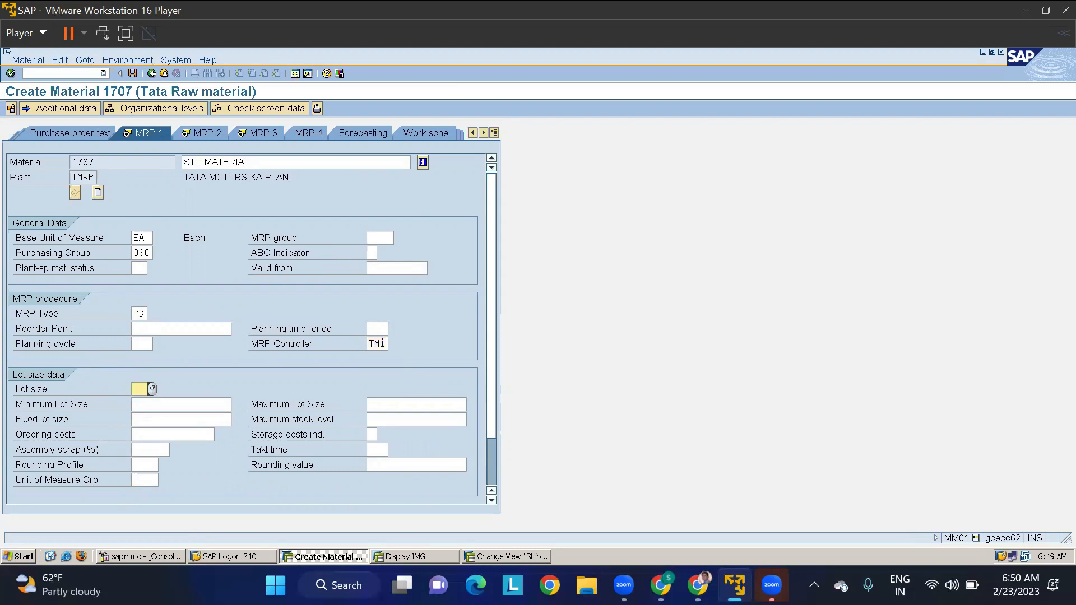
key(Tab)
key(shift+Tab)
key(Return)
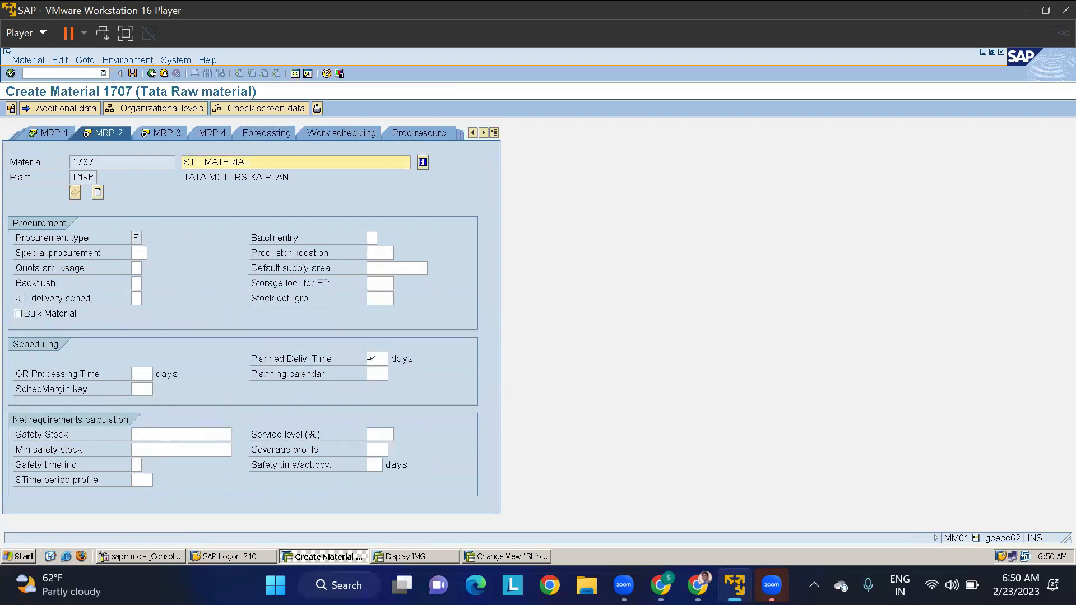
- Set the planned delivery time to 30 days and the scheduling margin key to TDA in the MRP 2 view
click(369, 357)
text(30)
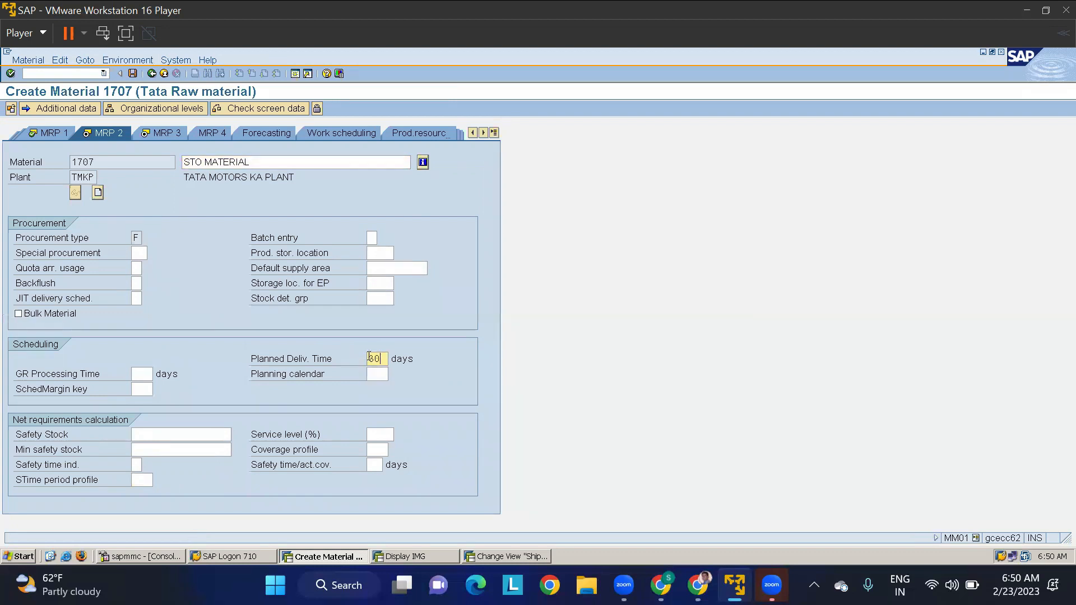
key(Tab)
key(Tab)
key(Tab)
text(TDA)
key(Return)
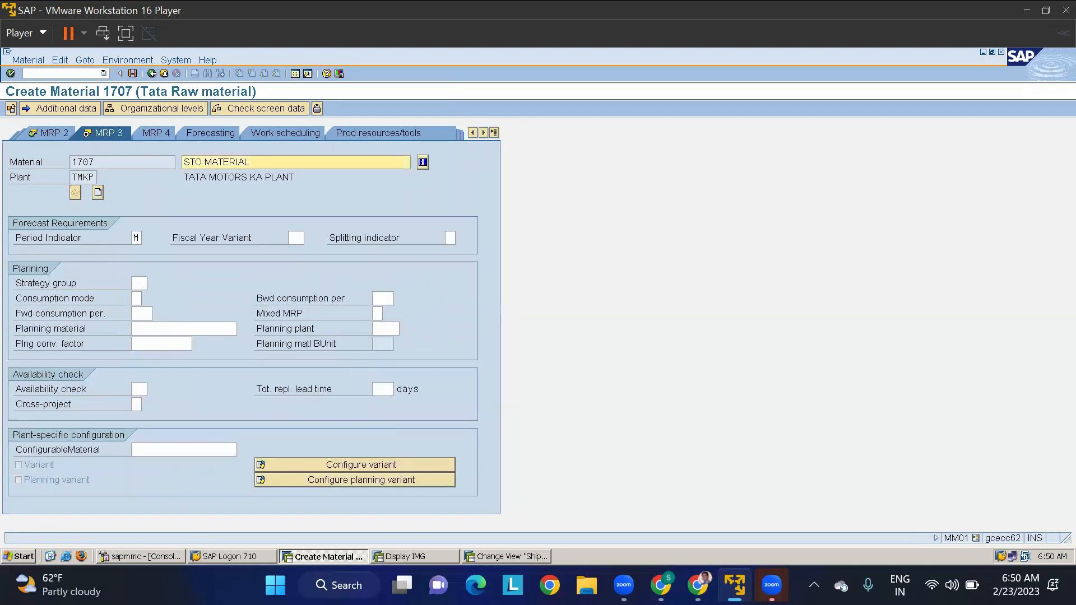
- Set the MRP 3 availability check to 01 for plant TMKP, checking the possible checking groups before accepting the view
click(138, 387)
text(01)
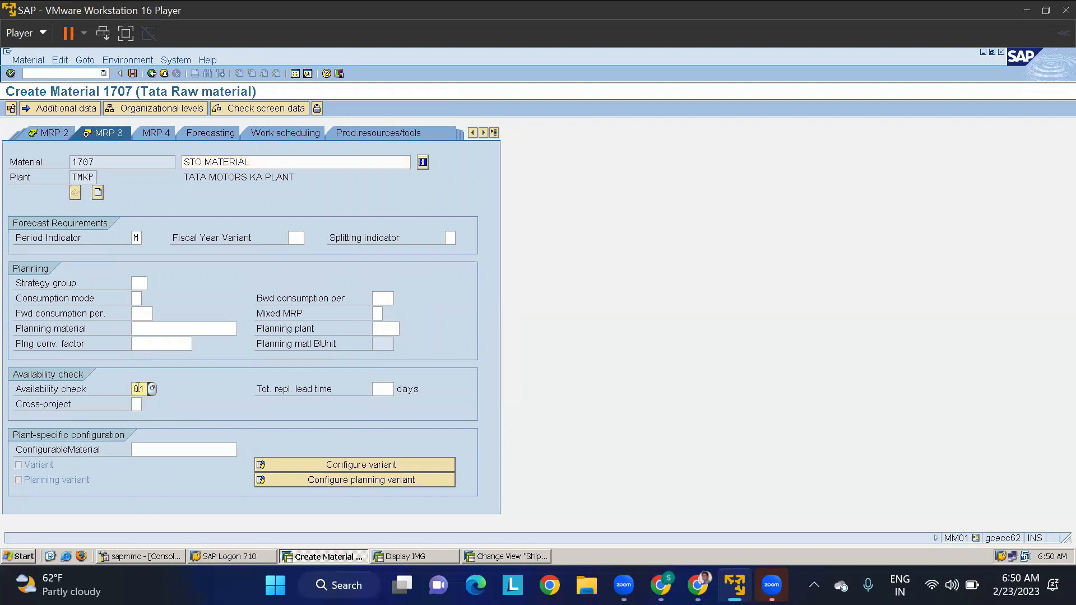
click(152, 388)
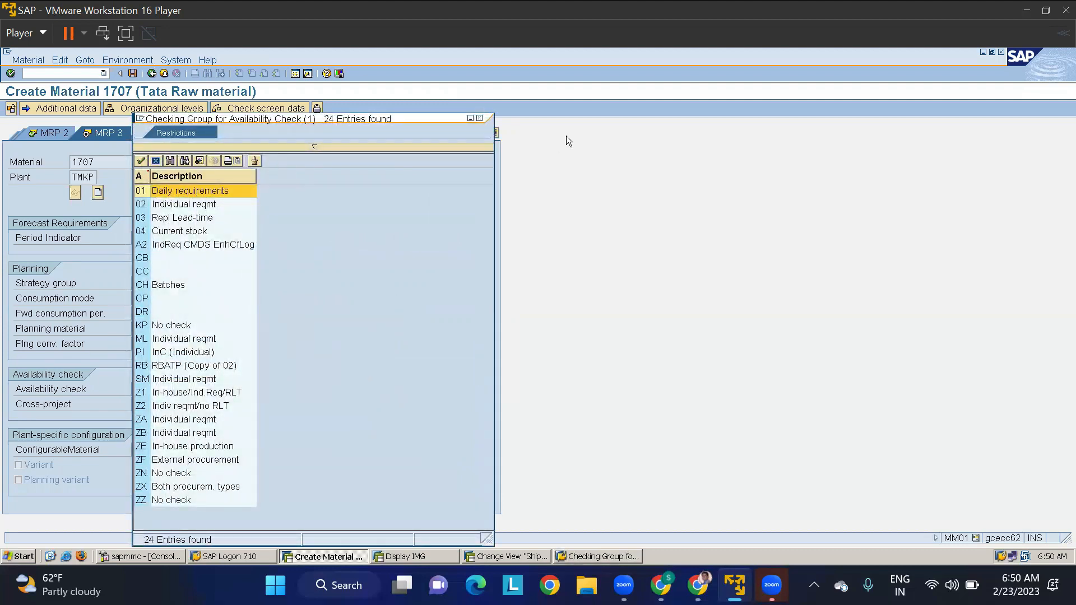
click(479, 118)
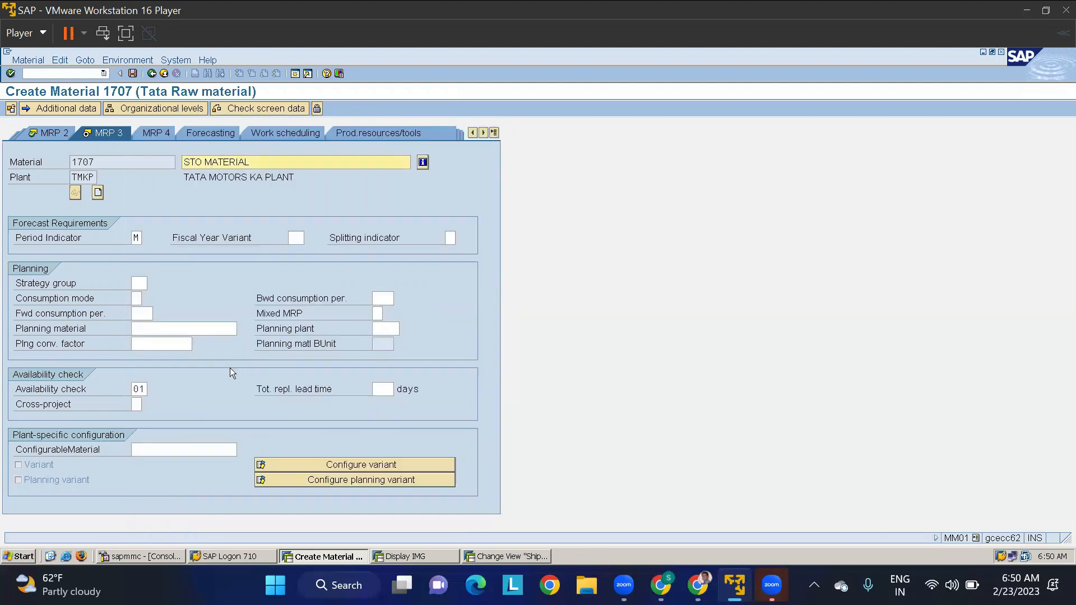
key(Return)
- Set valuation class 3000 in the accounting data for plant TMKP and save the new material
click(144, 312)
text(3000)
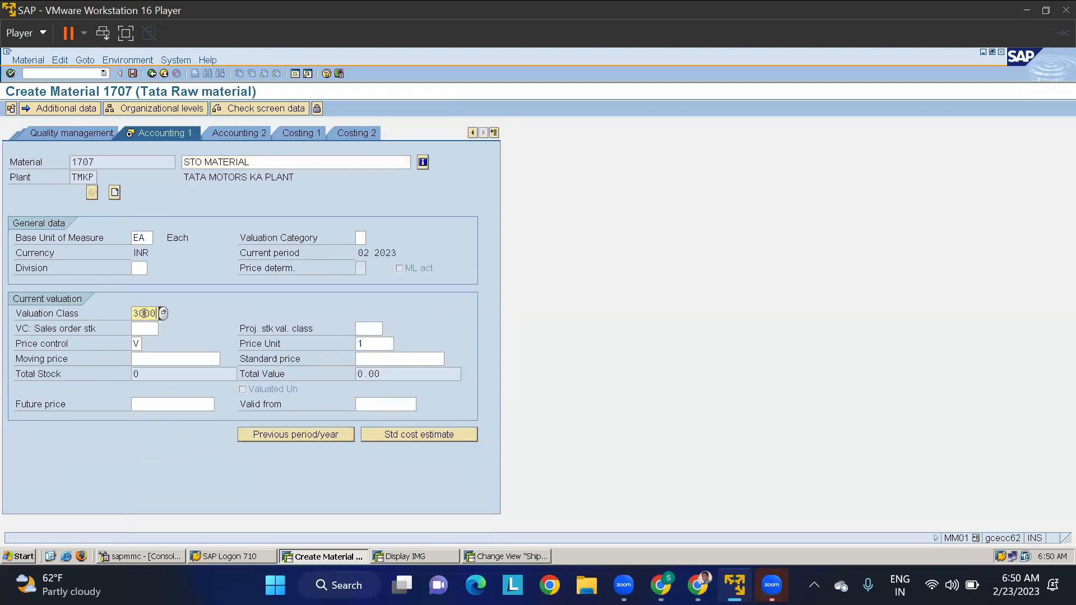
key(Return)
key(Return)
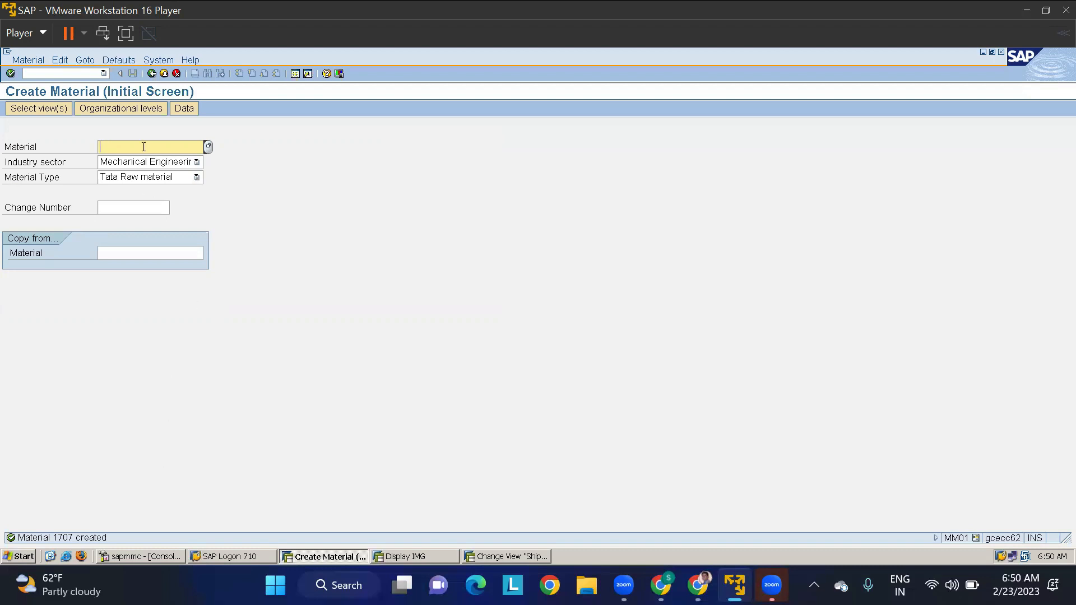
- Start extending material 1707, adding the views Sales Org. Data 1, Sales Org. Data 2, Sales General/Plant Data and MRP 3
text(1707)
key(Return)
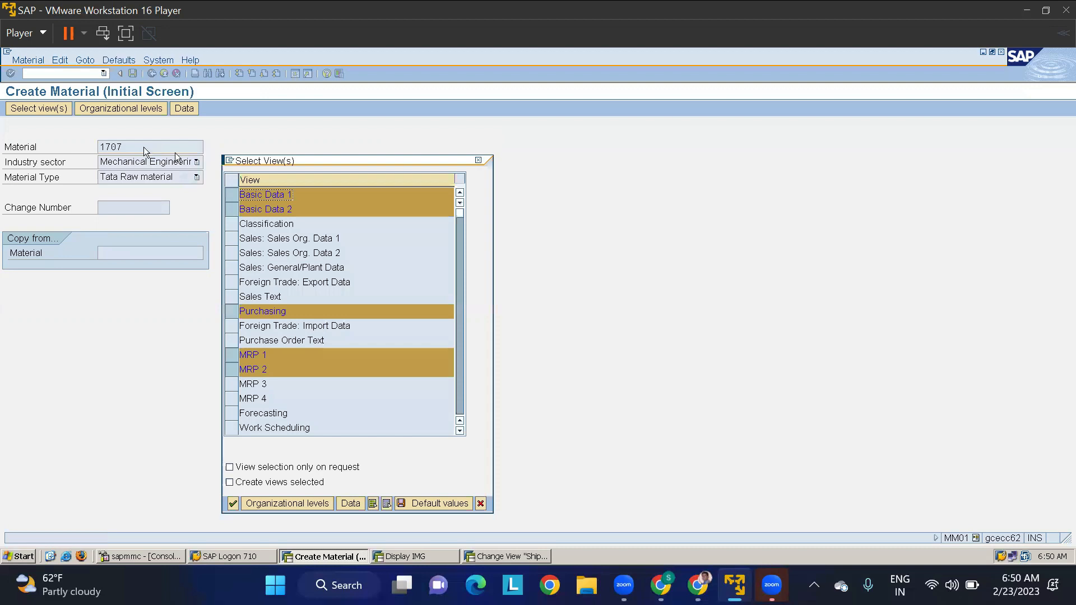
click(230, 239)
click(231, 253)
click(229, 270)
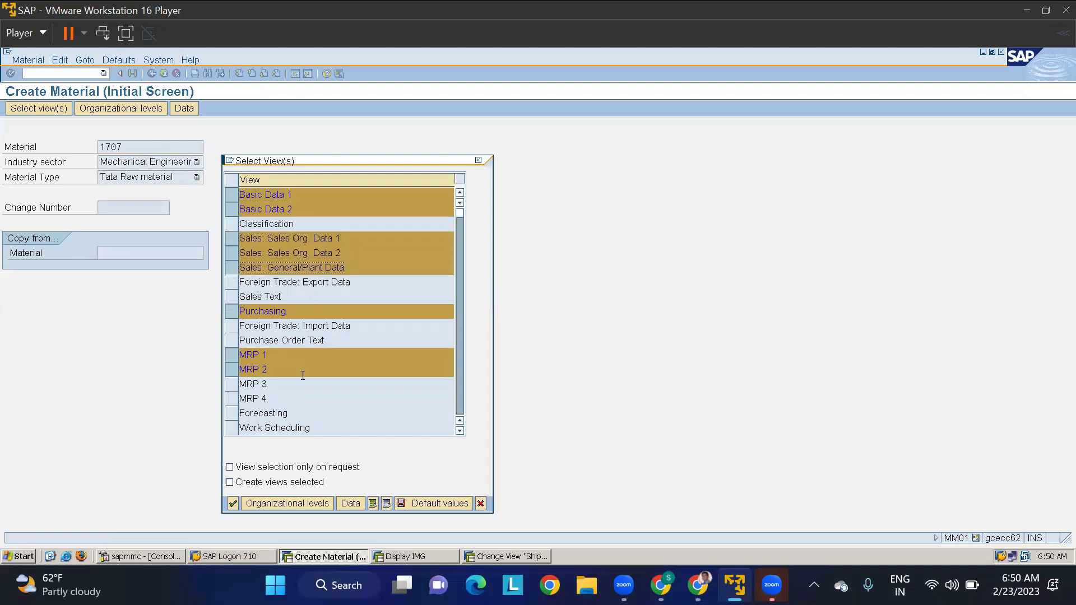
click(231, 386)
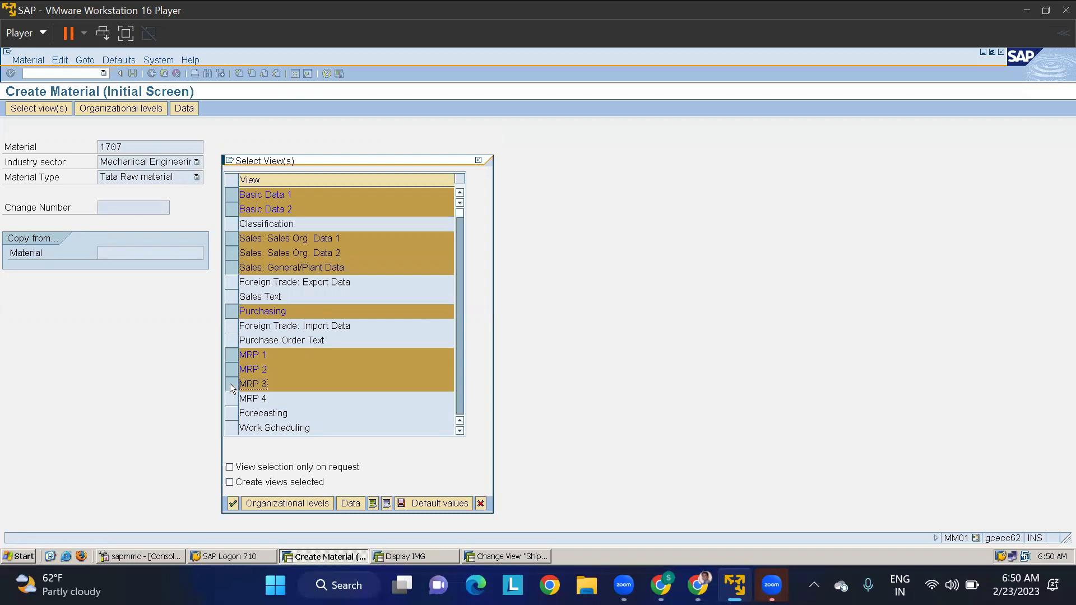
- Set the organizational levels to plant TMAP, storage location RMSL, sales organization TMSO and distribution channel 10
key(Return)
text(TMAP)
key(Tab)
text(RMSL)
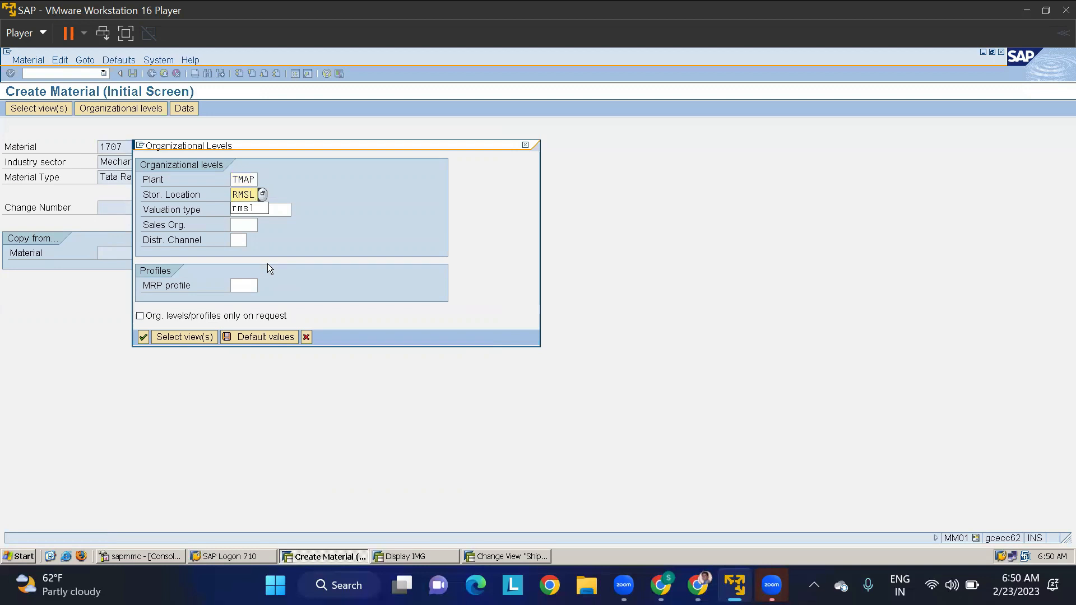
key(Tab)
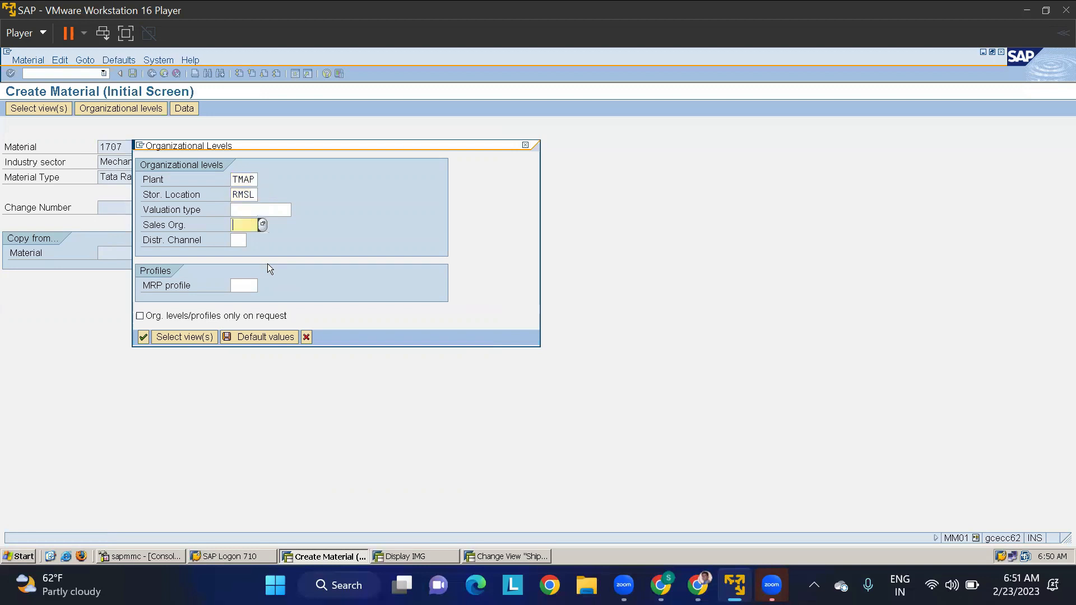
text(TMS0)
key(Tab)
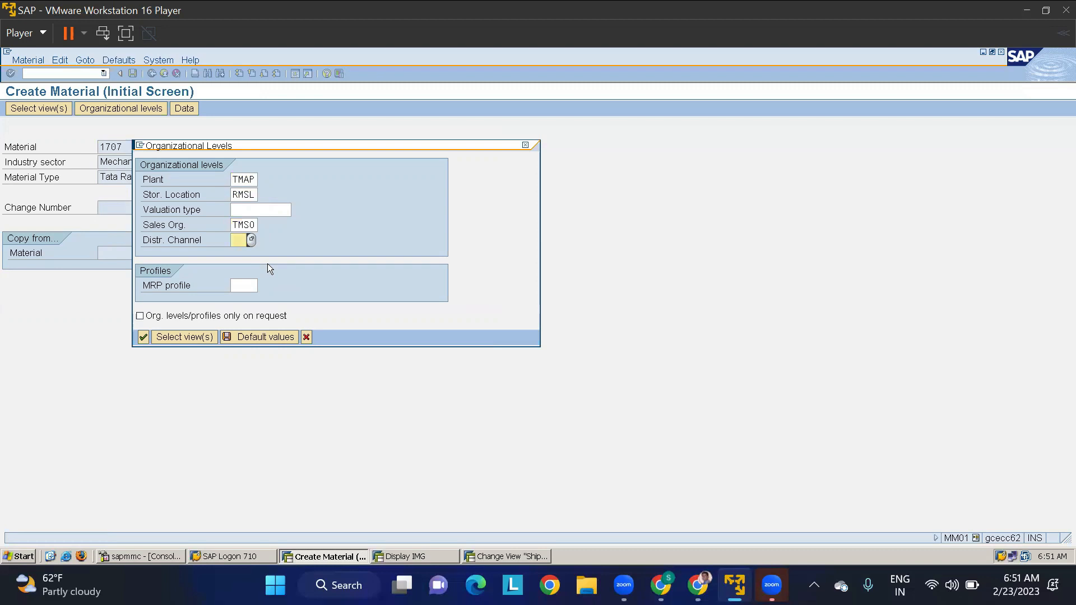
text(10)
key(Return)
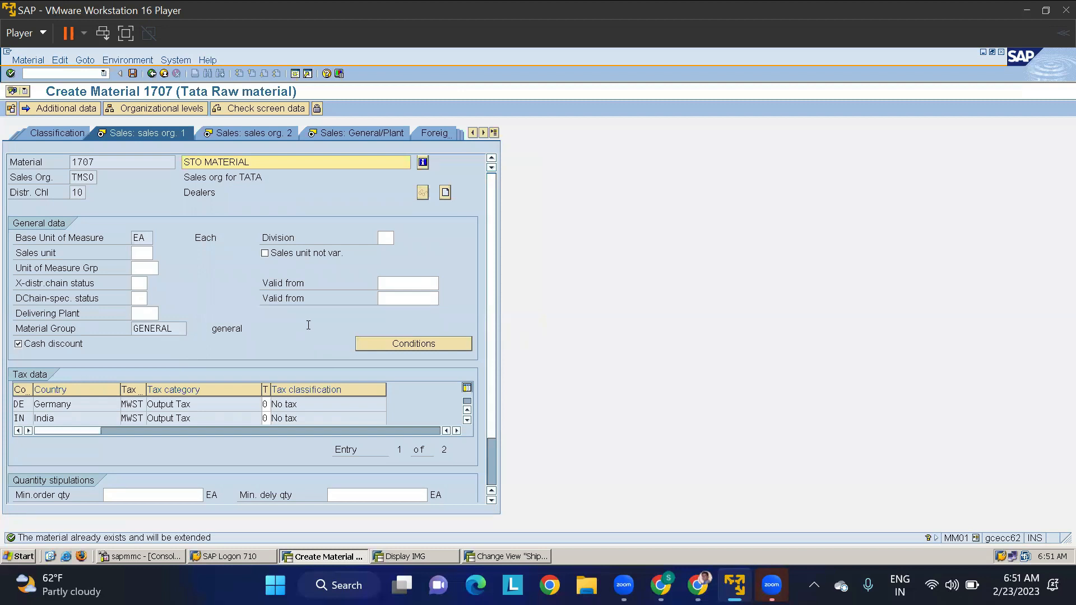
- Accept both sales organization views and set loading group 0001 in the general plant data for plant TMAP
key(Return)
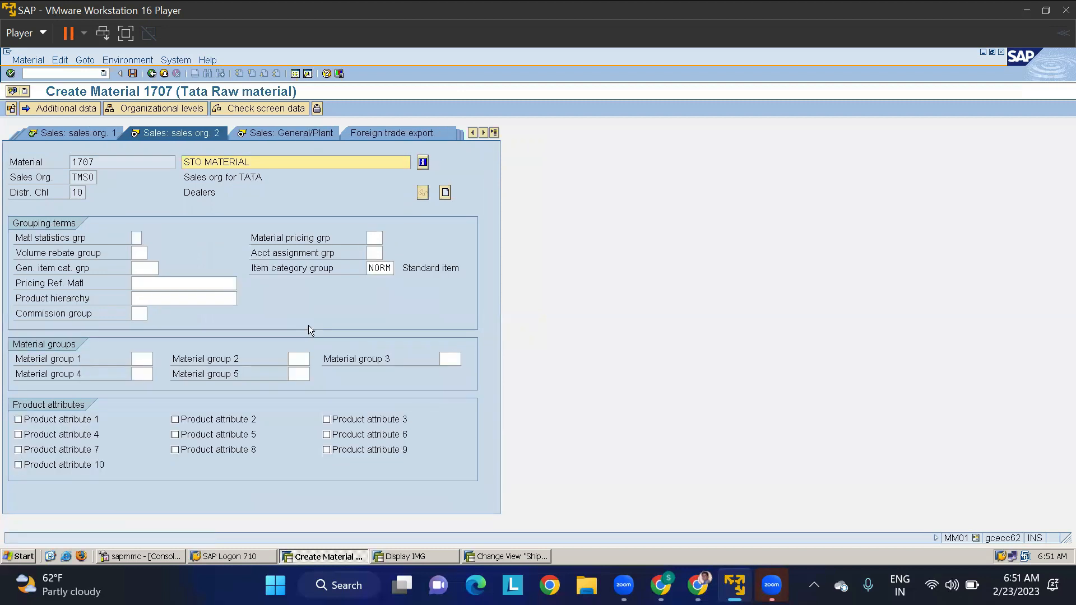
key(Return)
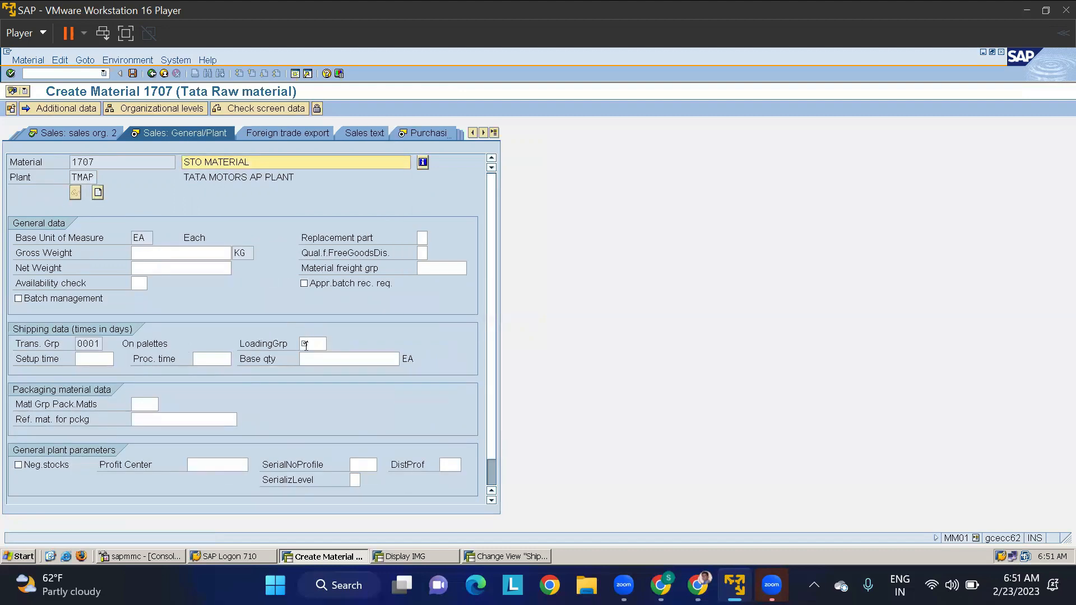
click(306, 346)
key(Down)
key(Return)
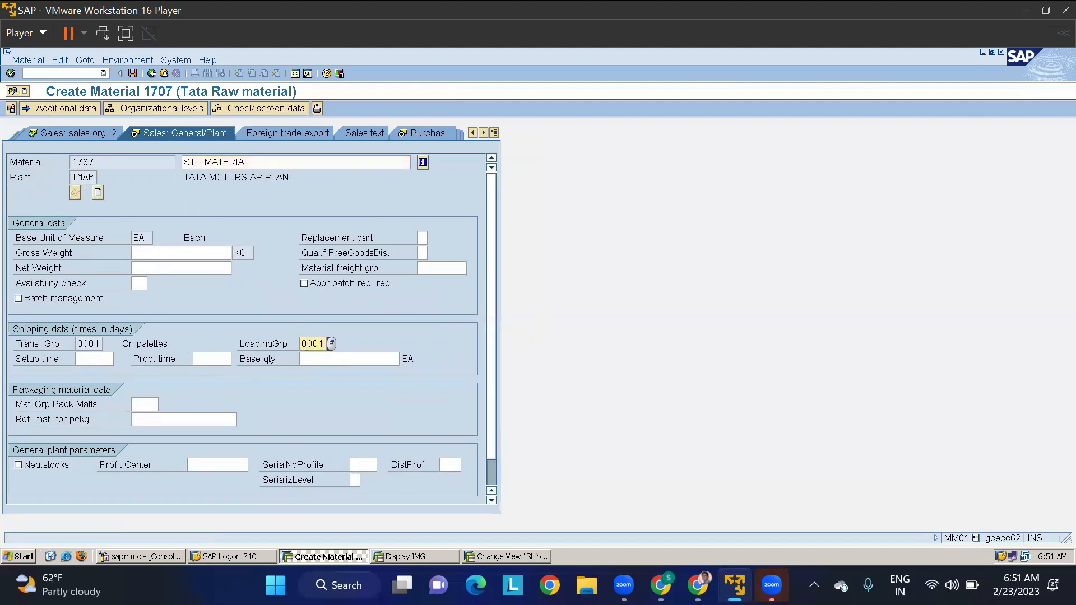
key(Return)
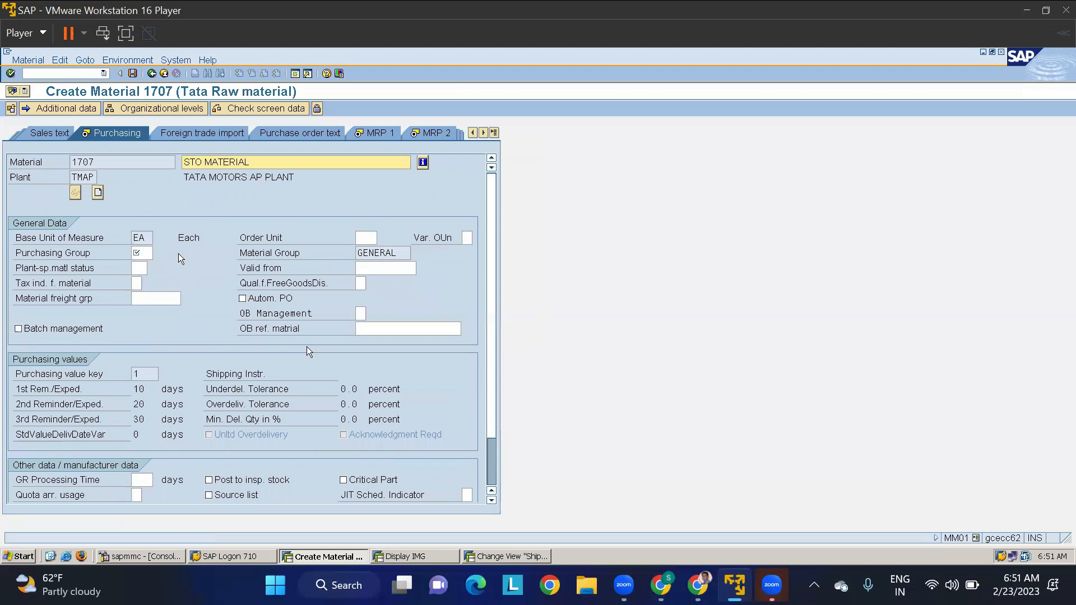
- Assign purchasing group 000 to material 1707 in plant TMAP and accept the Purchasing view
click(140, 251)
key(Down)
key(Return)
key(Return)
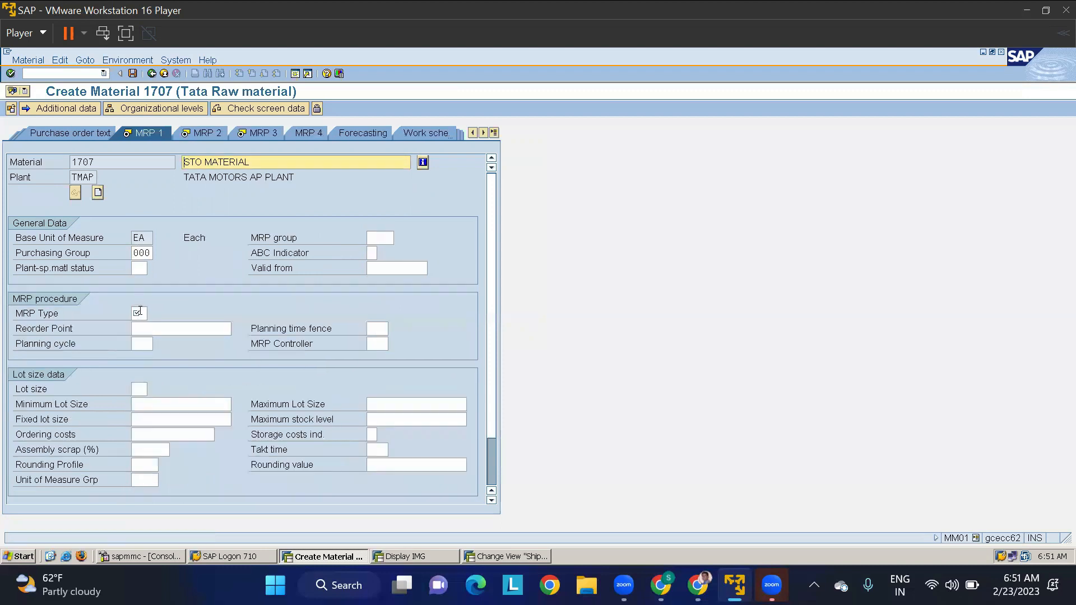
- Set MRP type PD, choose the MRP controller and lot size for plant TMAP, and continue to the MRP 3 view
click(140, 311)
key(Down)
key(Return)
key(Tab)
key(Tab)
key(Tab)
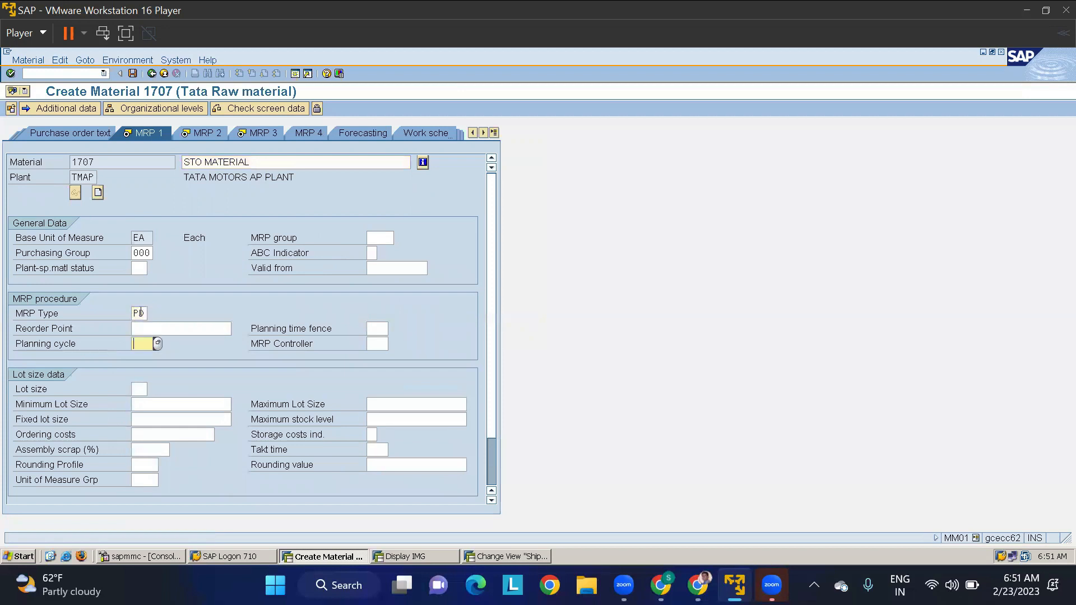
key(Tab)
key(Down)
key(Return)
key(Tab)
key(Down)
key(Return)
- Set the availability check to 01 for plant TMAP and accept the MRP 3 view
key(Return)
key(Return)
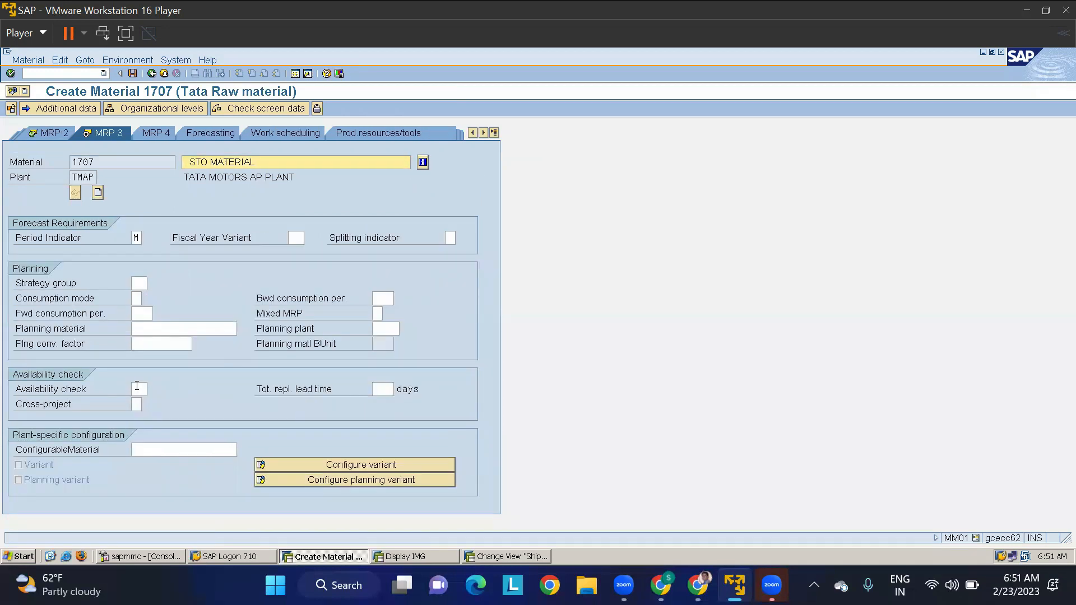
click(137, 386)
key(Down)
- Set valuation class 3000 in the accounting data for plant TMAP and save the material extension
key(Return)
key(Return)
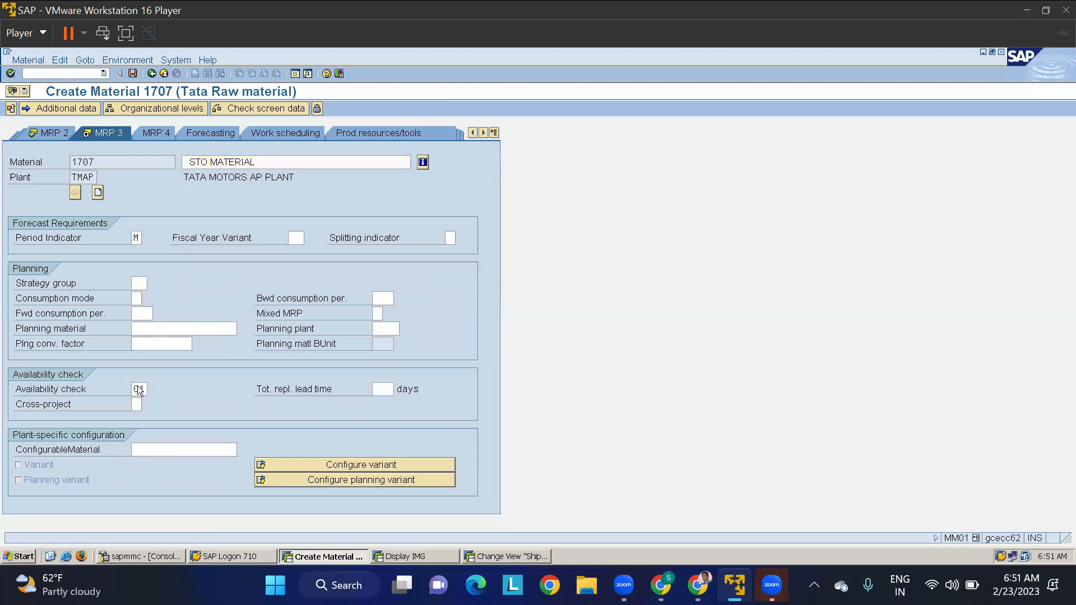
click(145, 315)
text(3000)
key(Return)
key(Return)
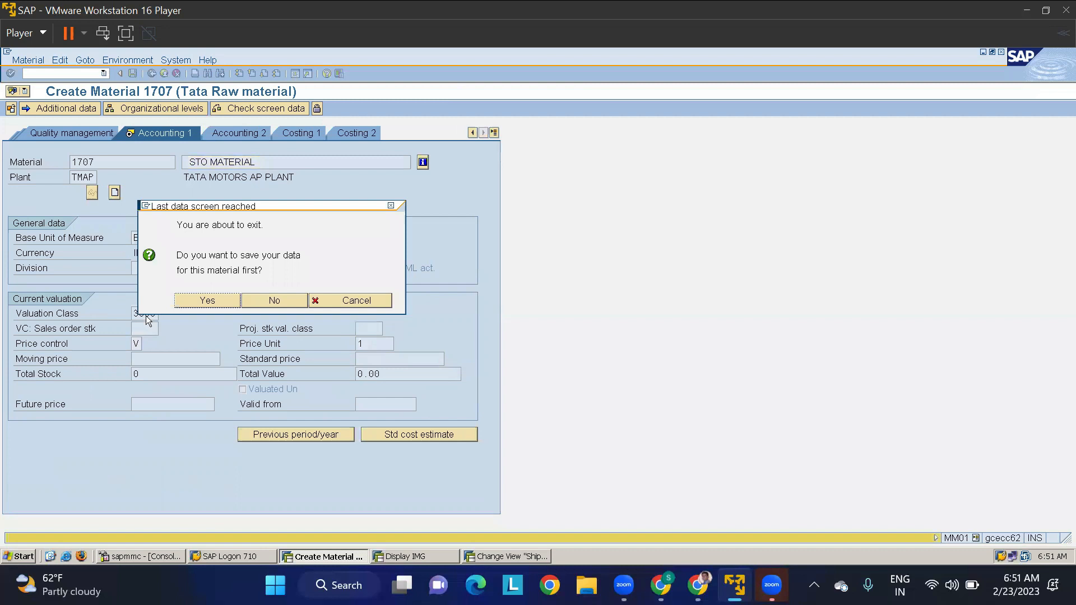
click(209, 300)
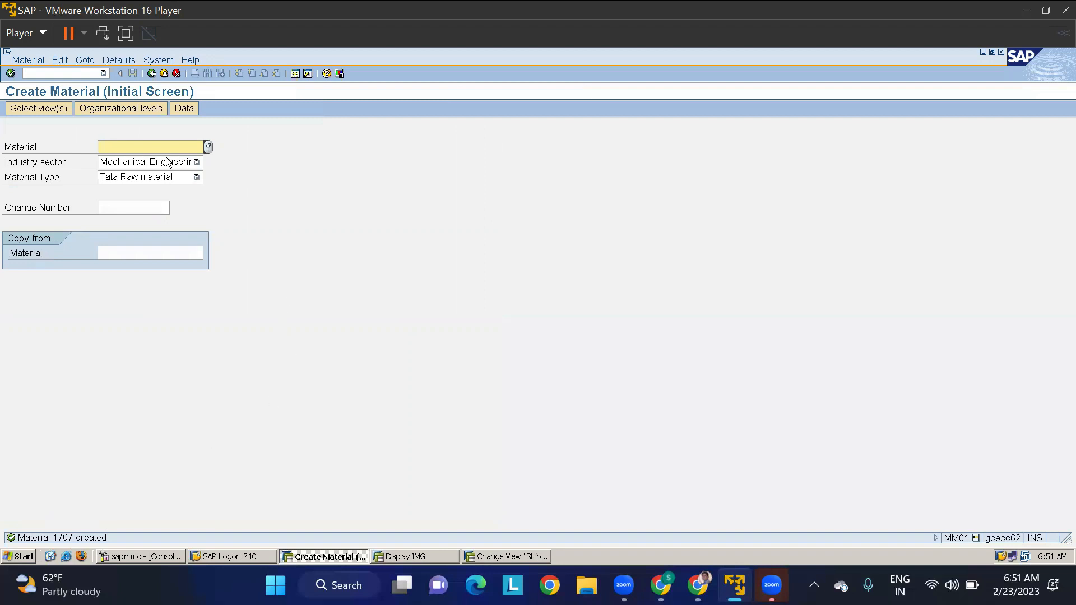
text(1707)
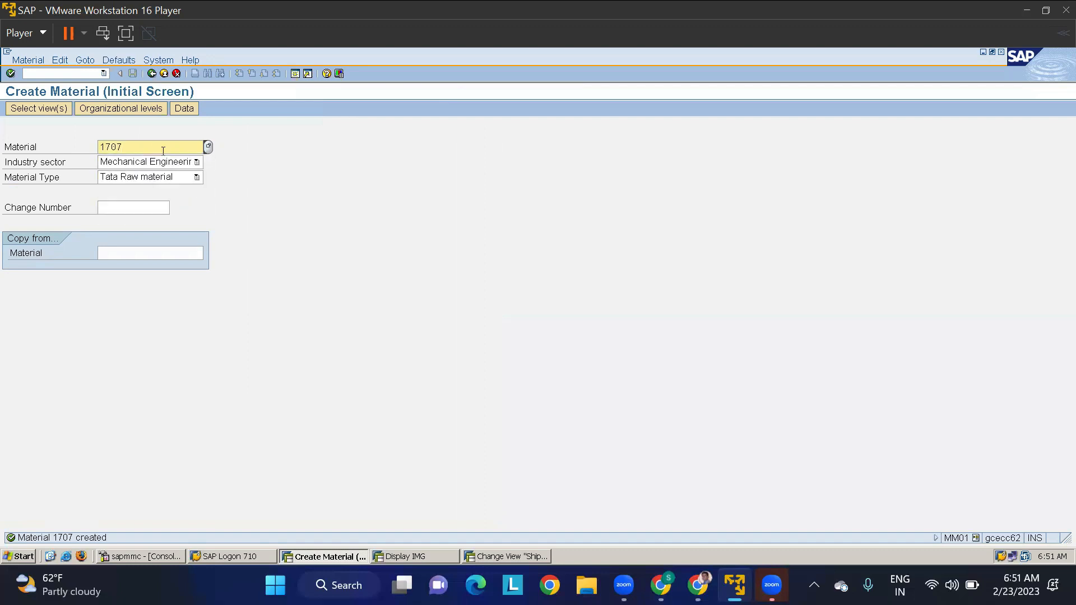
key(Return)
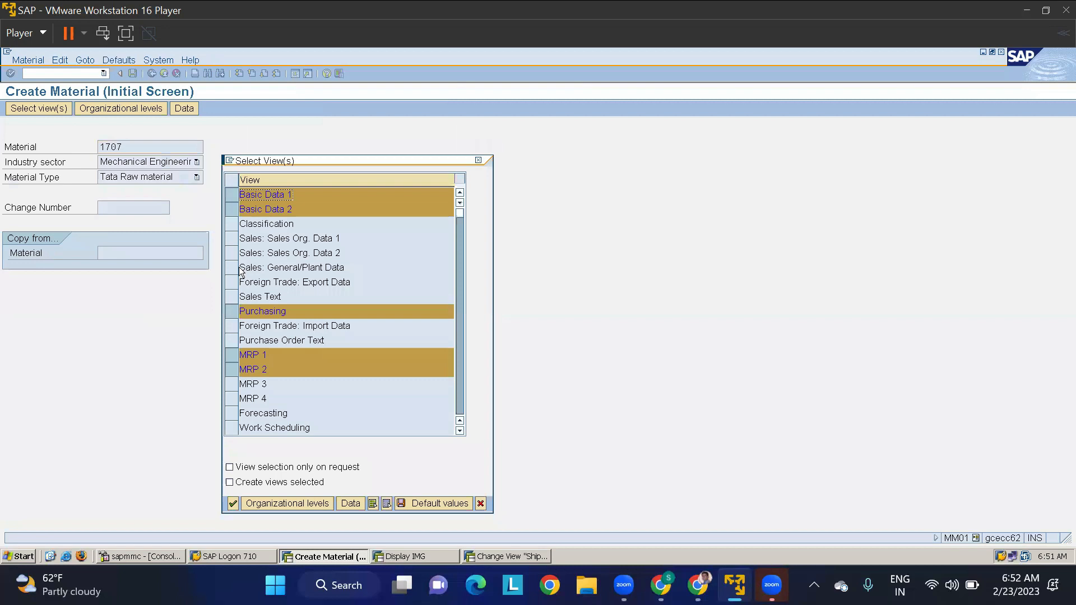
key(Return)
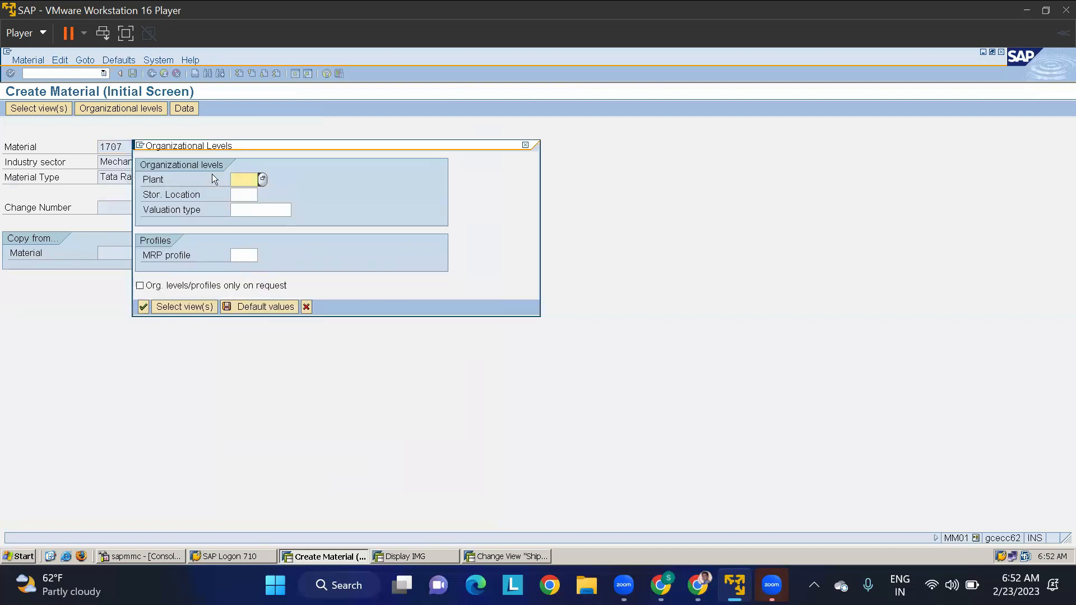
click(524, 145)
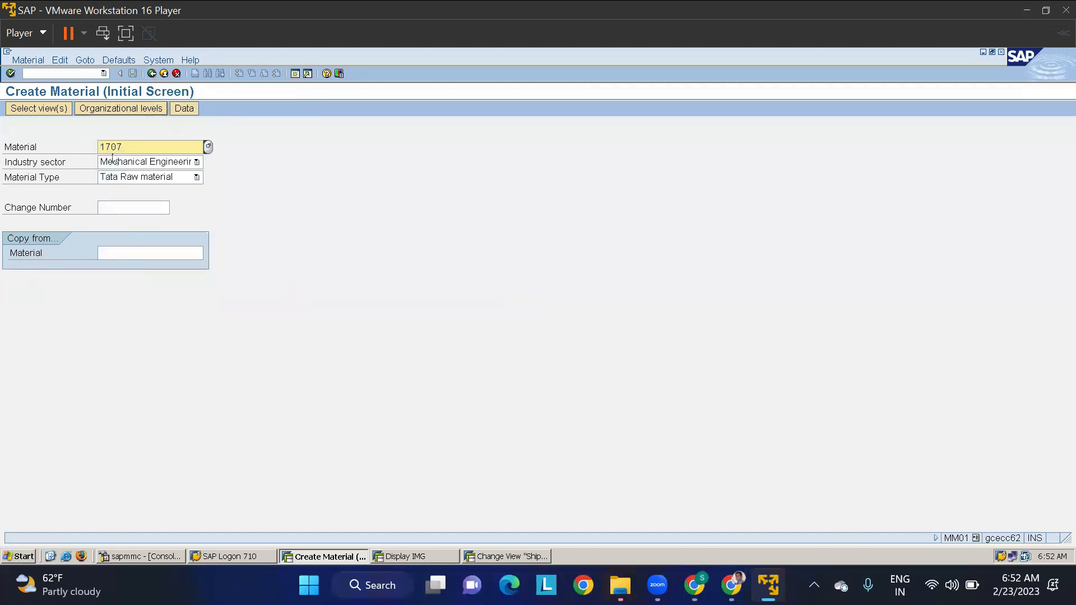
click(152, 74)
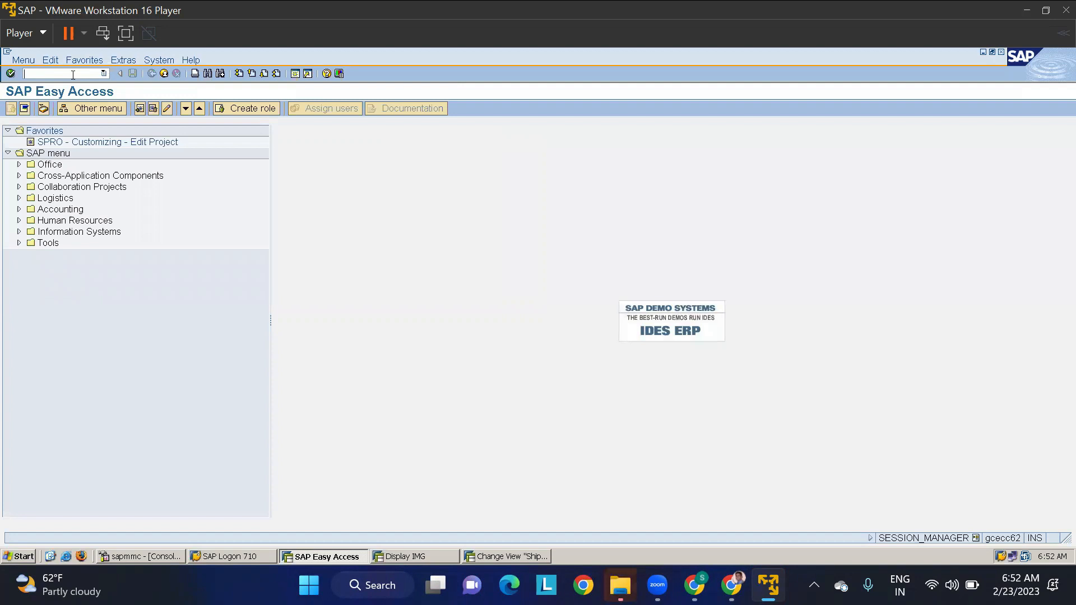
- Open a new purchase order with transaction ME21N and examine its vendor and item plant fields
text(me21n)
key(Return)
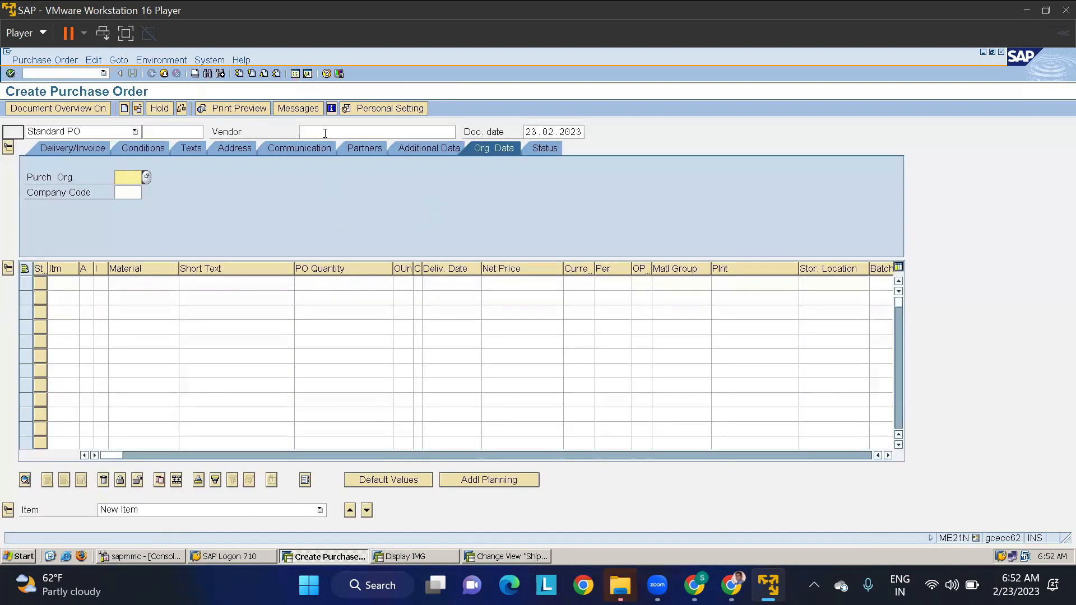
click(325, 133)
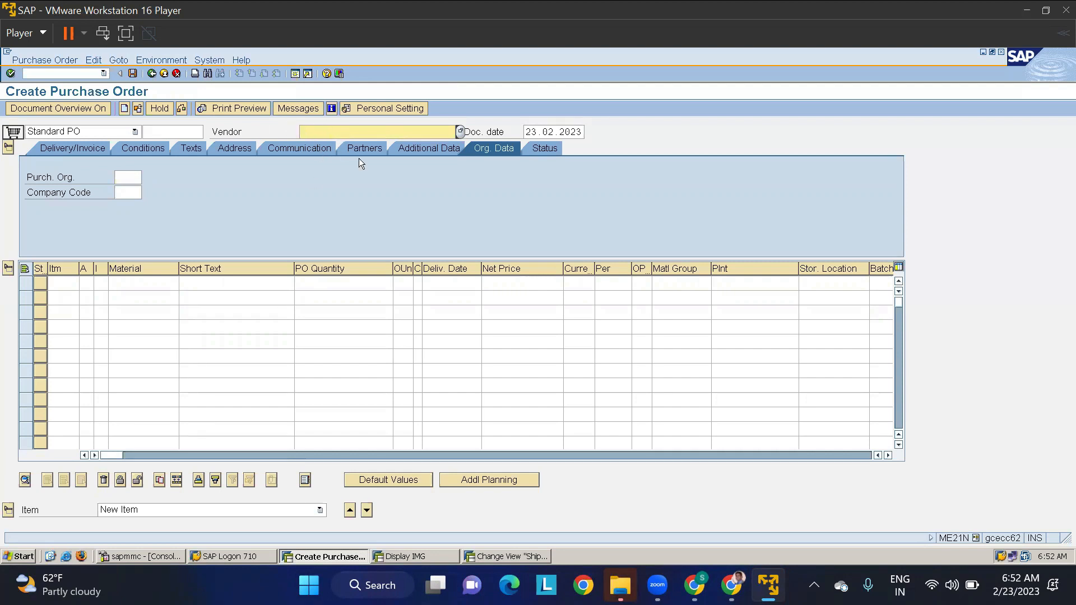
click(751, 284)
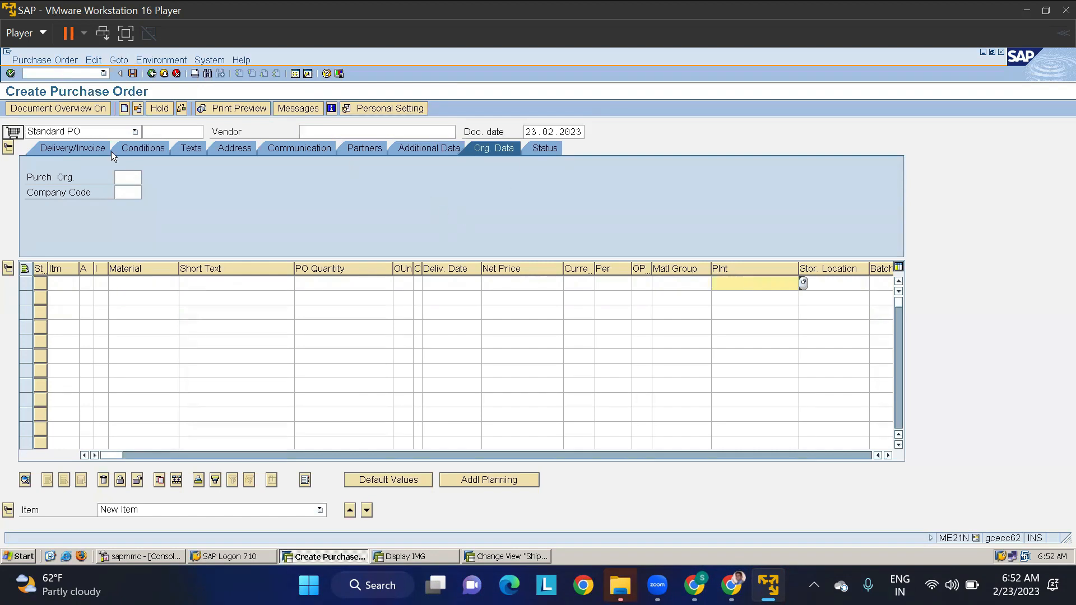
- Run the MMBE stock overview for material 1707 in plant TMAP
click(57, 76)
text(/NMMBE)
key(Return)
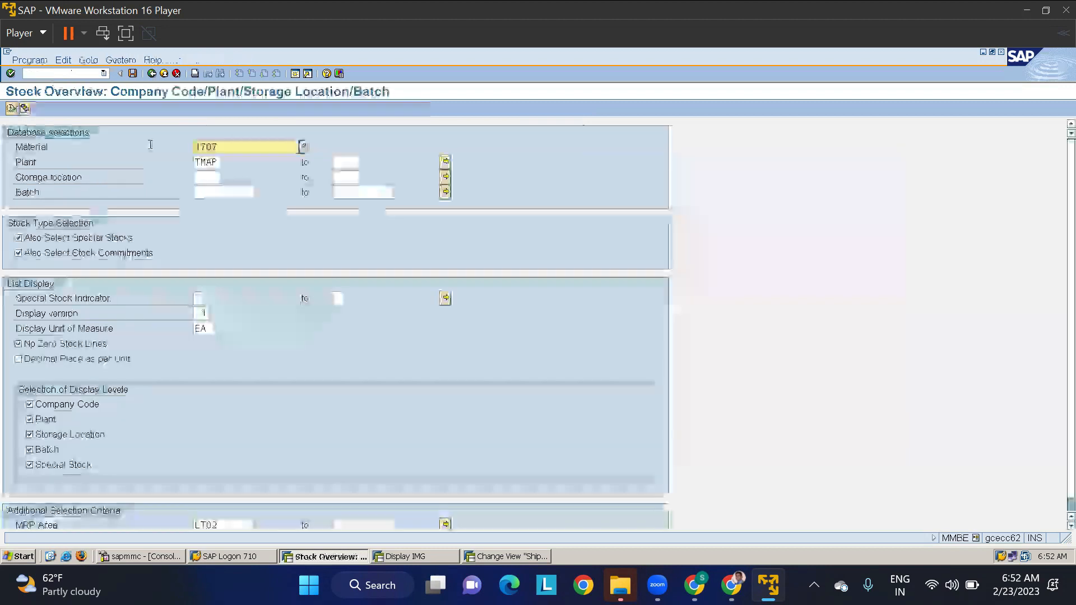
click(11, 108)
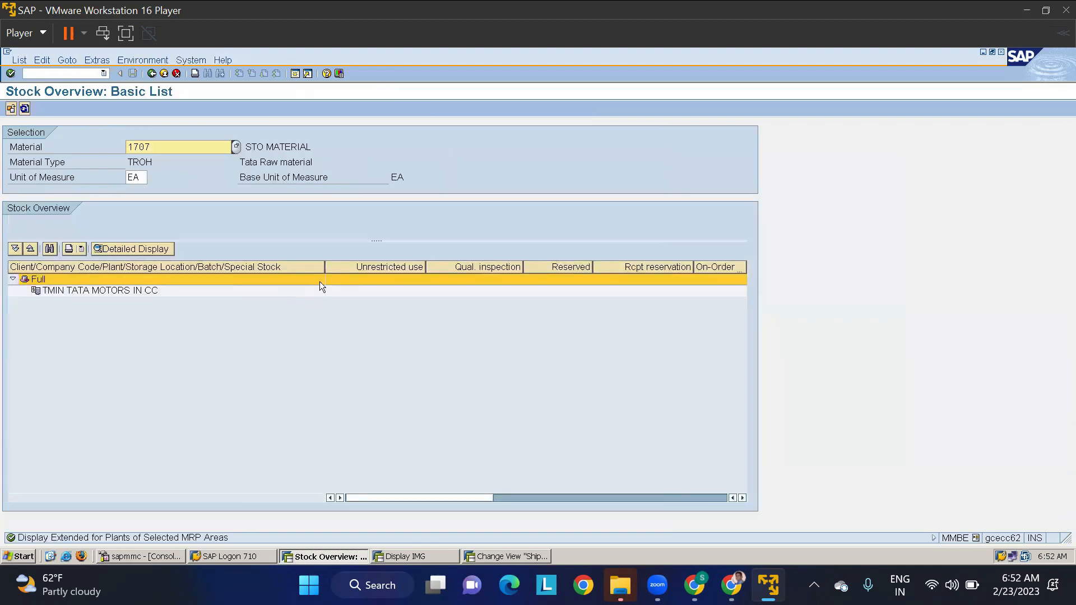
- Change the stock overview's plant to TMKP and display the stock of material 1707 there
click(152, 74)
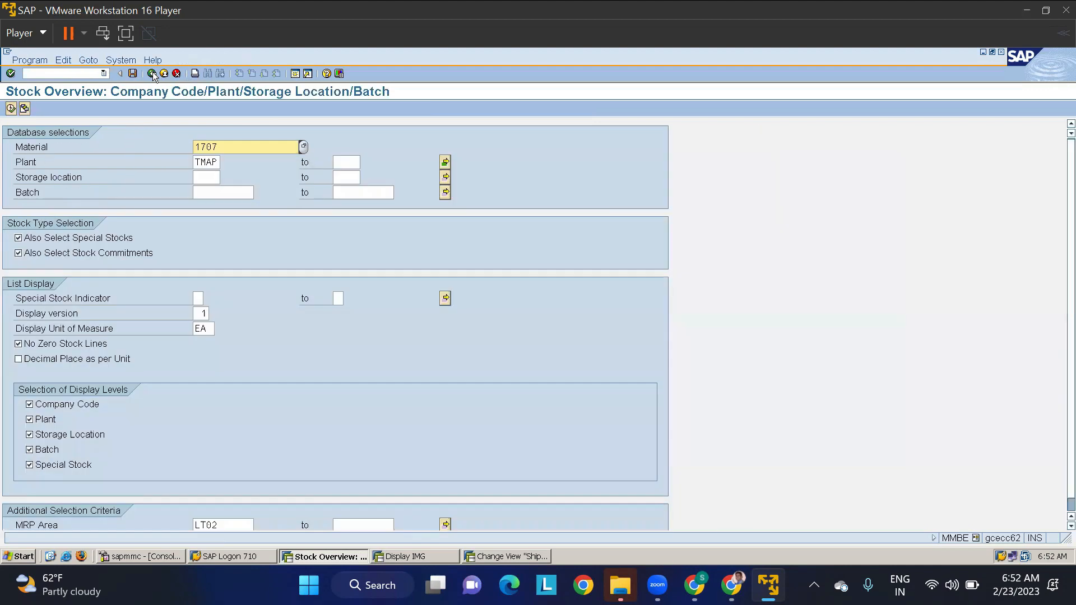
click(213, 163)
key(BackSpace)
text(K)
click(11, 109)
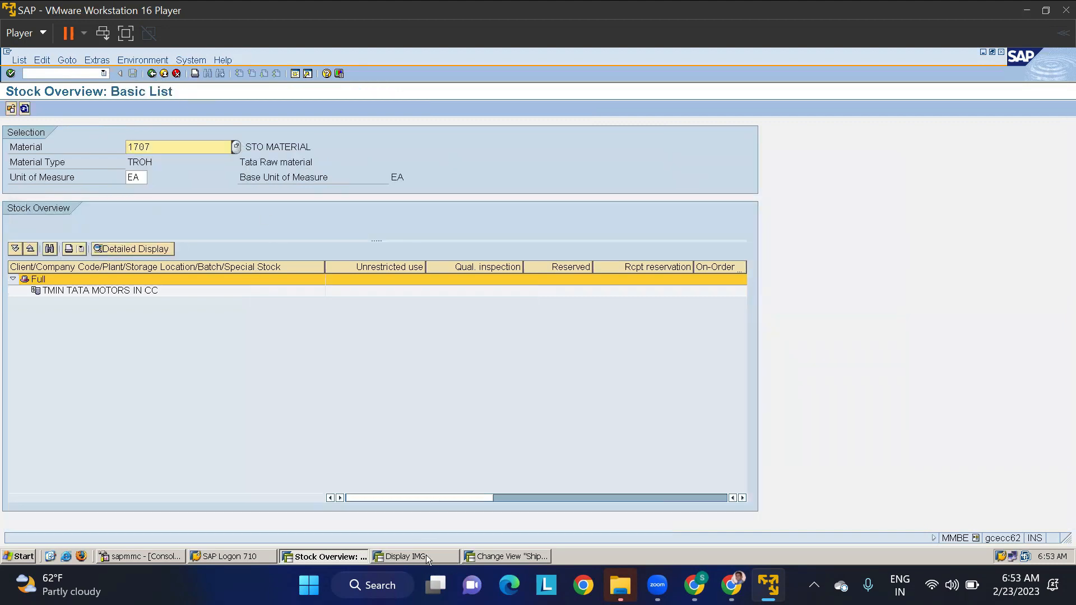
- In the shipping point determination session, start transaction MIGO and set it to Goods Receipt with reference Other
click(426, 554)
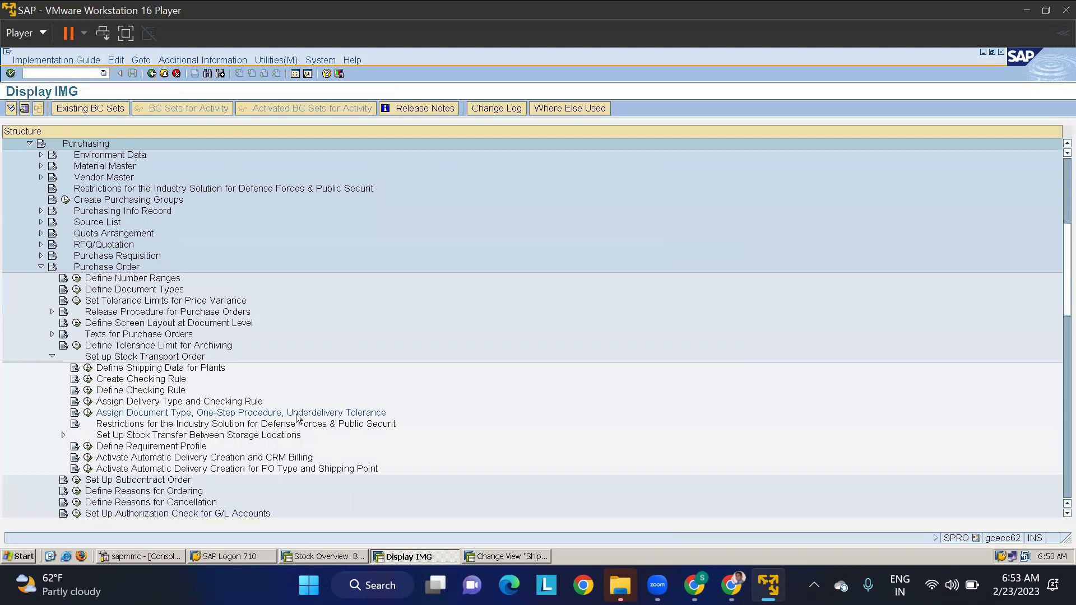
click(524, 557)
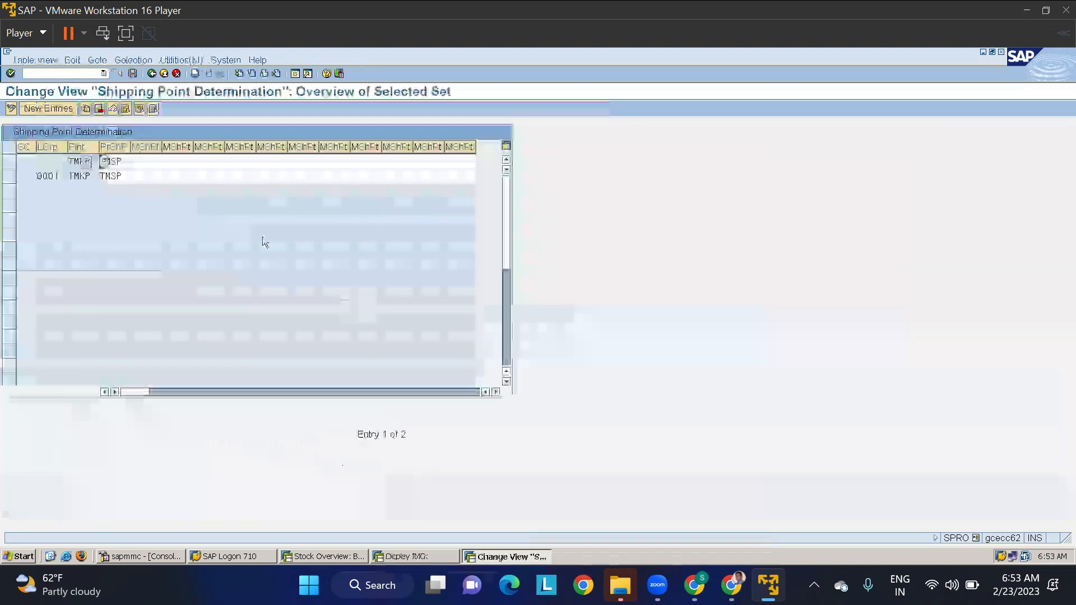
click(61, 74)
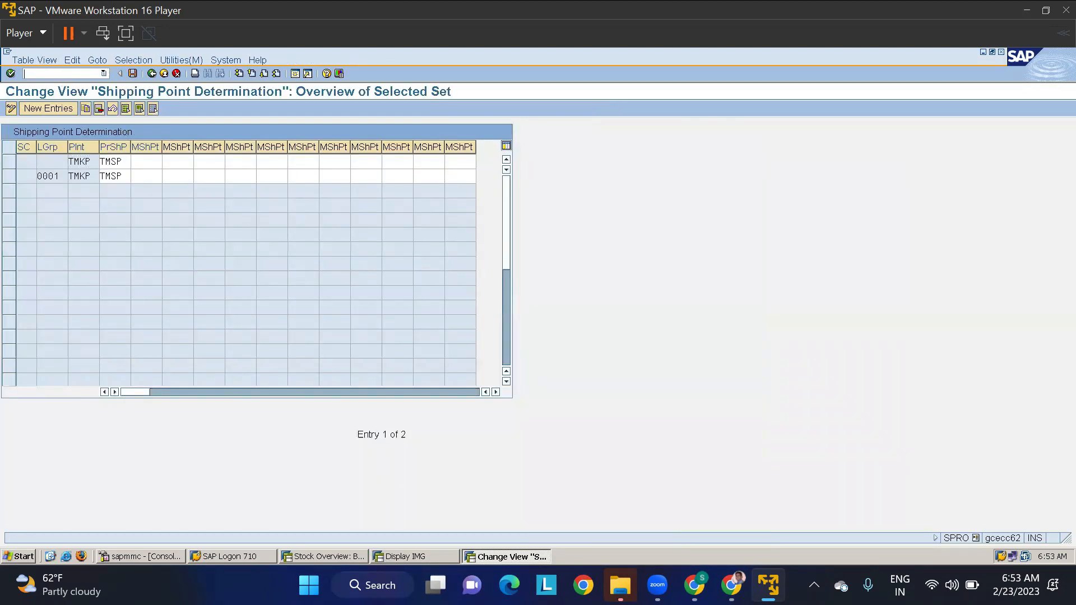
text(/NMM)
key(BackSpace)
key(Return)
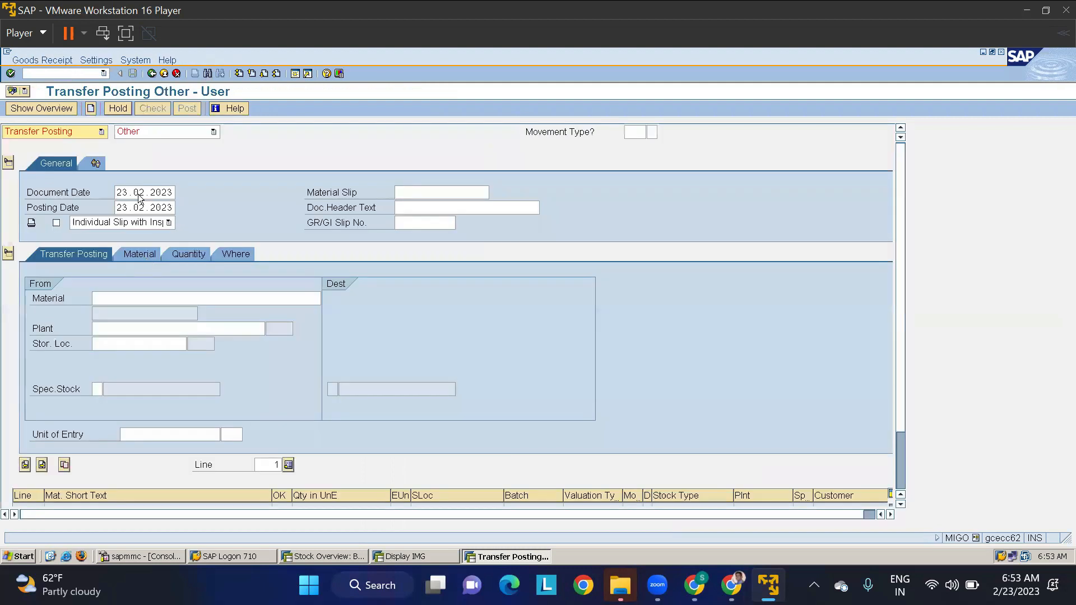
click(71, 132)
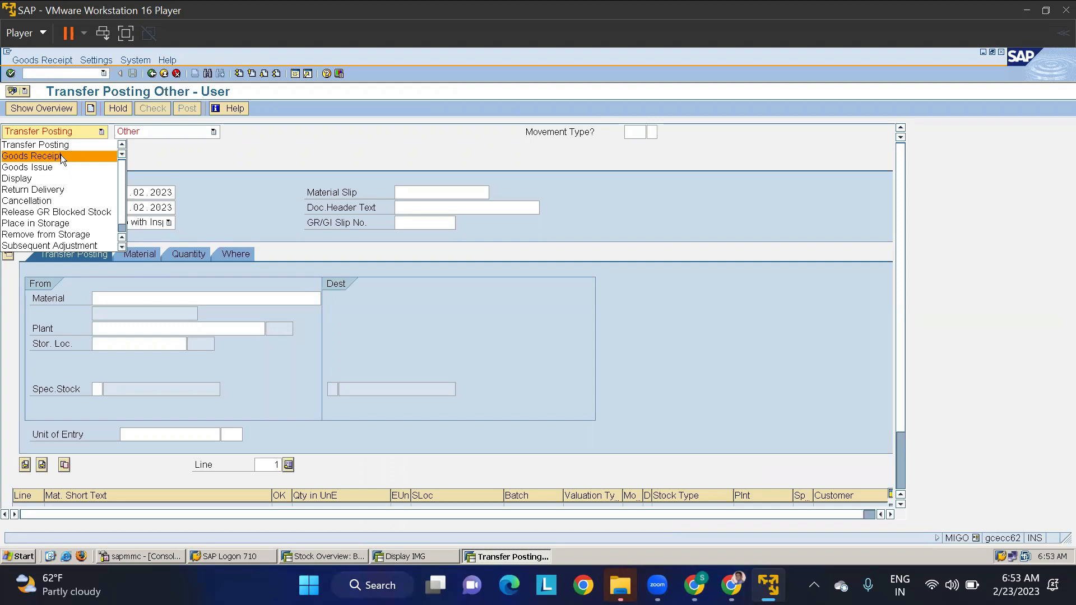
click(84, 156)
click(151, 134)
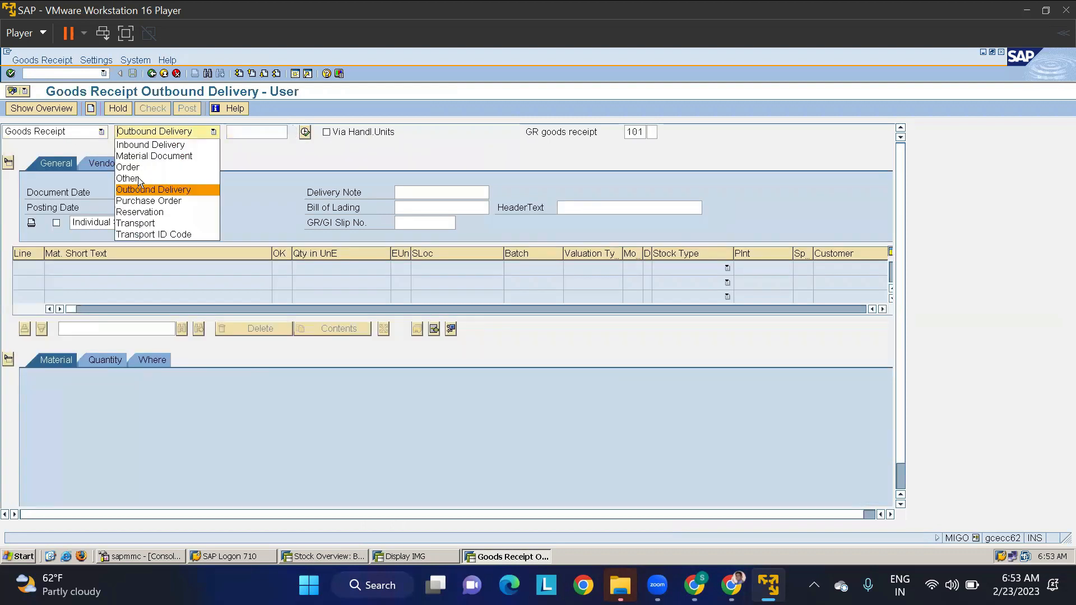
click(136, 178)
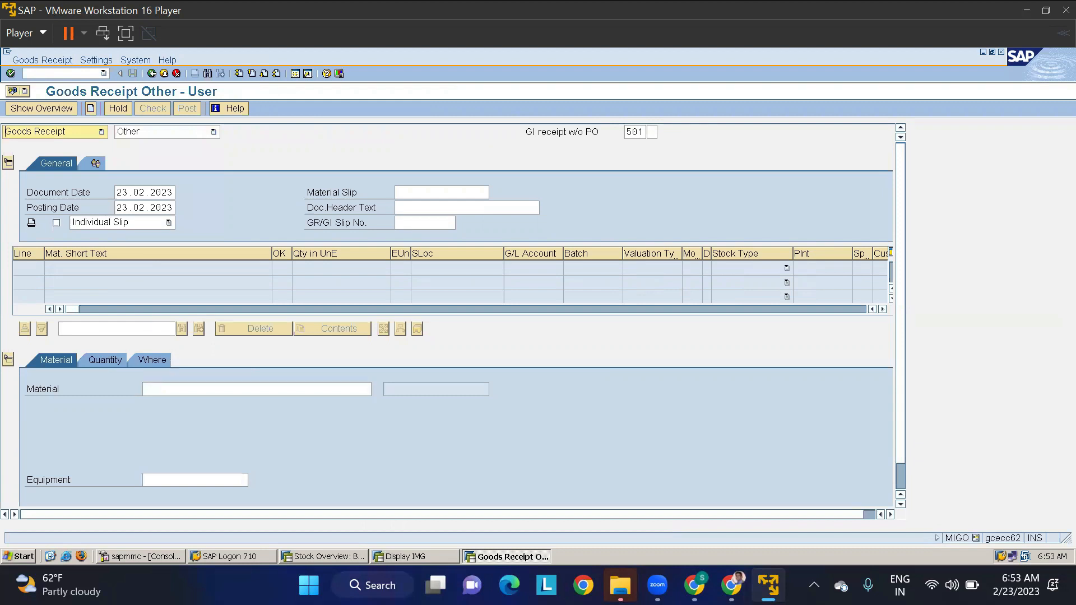
- Enter material 1707 as the goods receipt item with a quantity of 100
click(161, 390)
text(1)
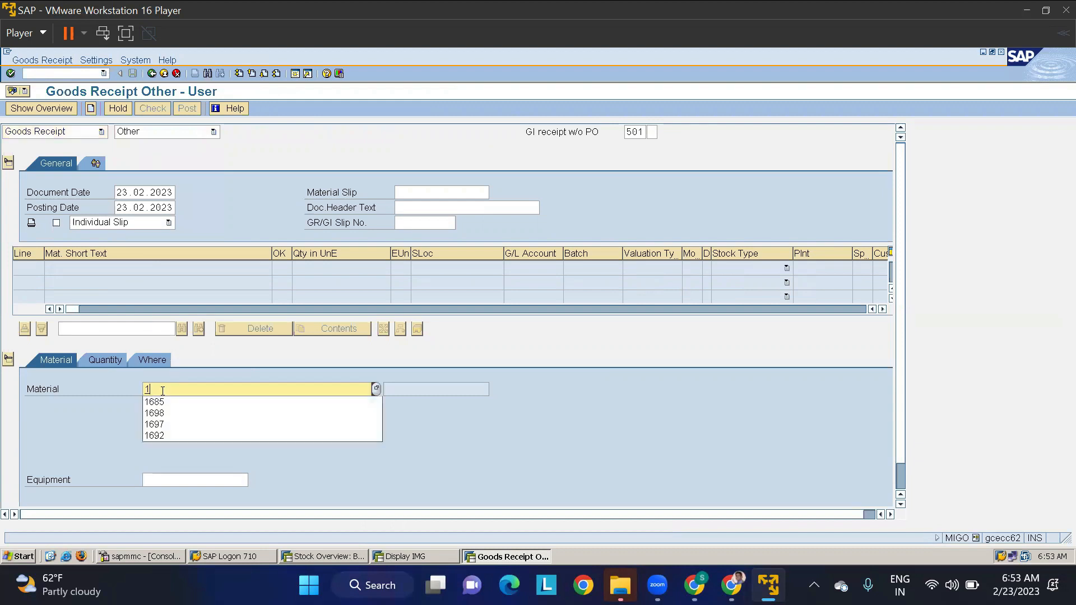
text(707)
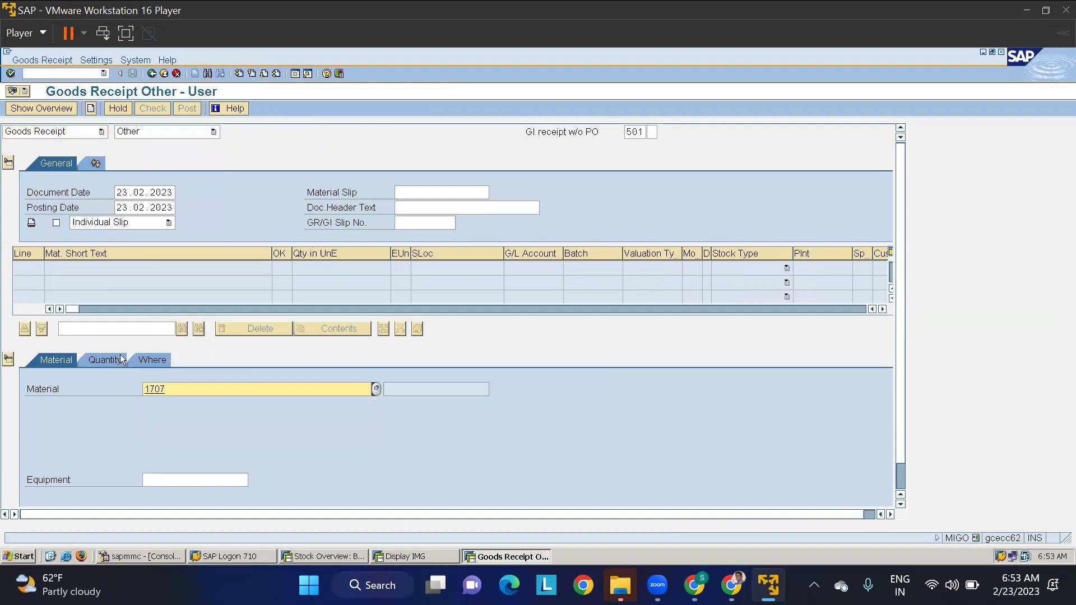
key(Return)
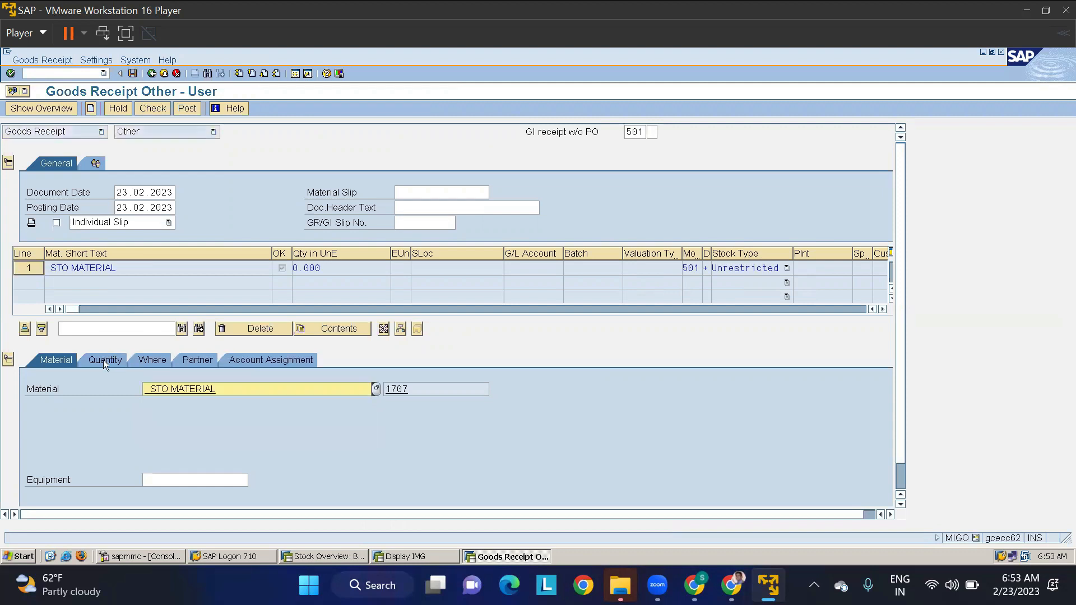
click(103, 360)
text(100)
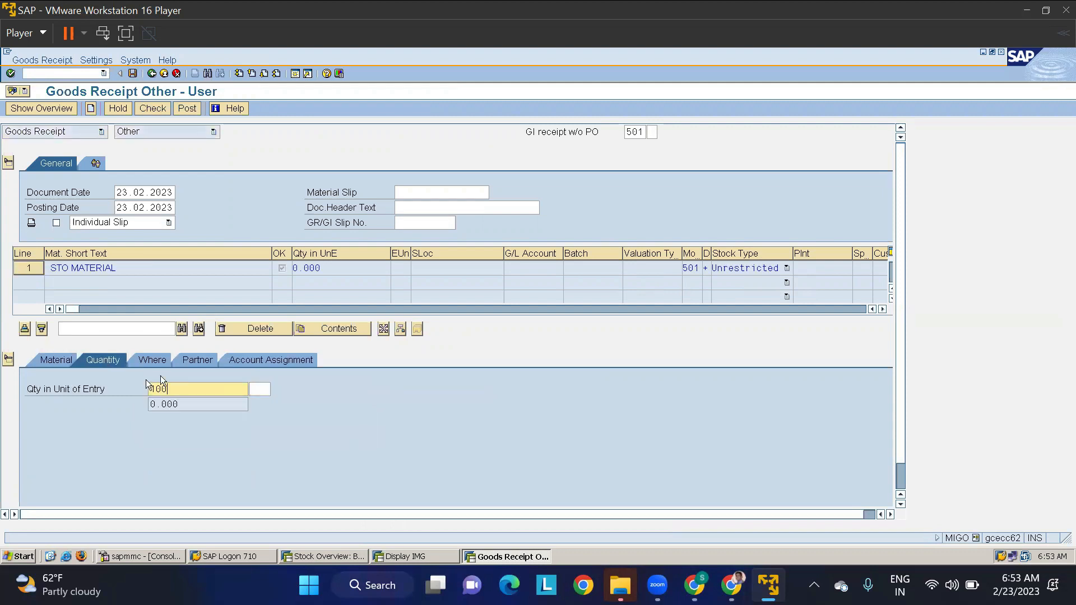
- Assign movement type 561, plant TMKP and storage location RMSL to the item, and check and post the goods receipt
click(153, 359)
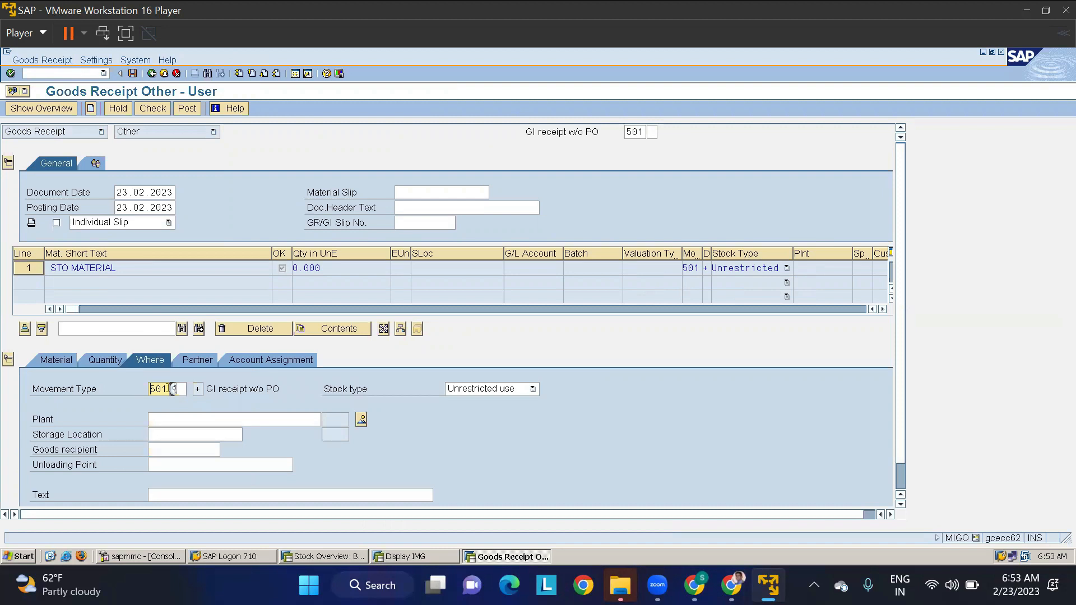
drag(170, 388, 139, 395)
text(58)
click(173, 421)
text(TMKP)
key(Tab)
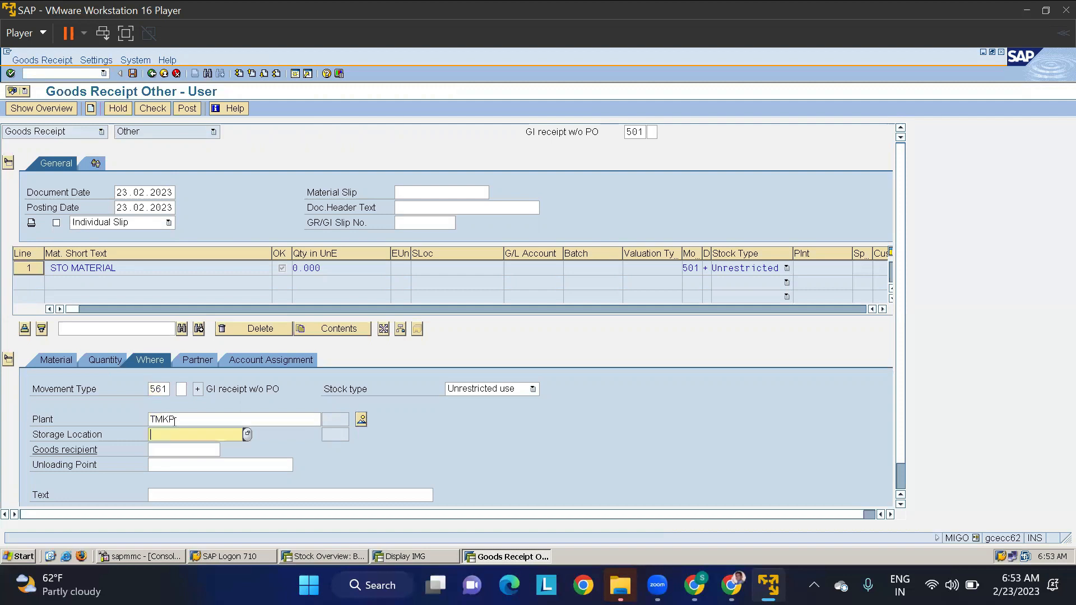
text(RMSL)
key(Return)
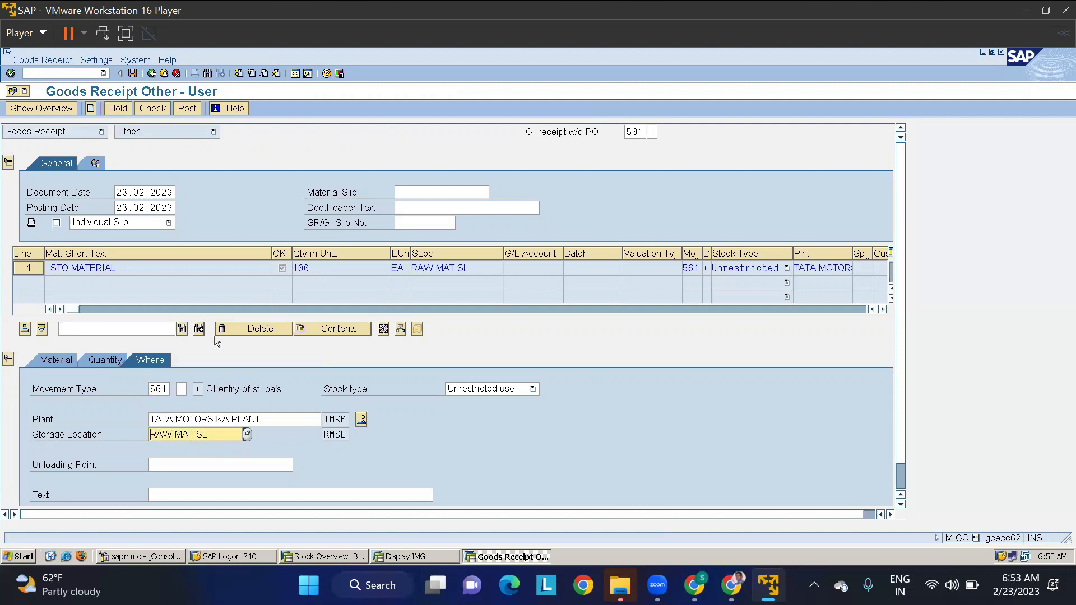
click(153, 109)
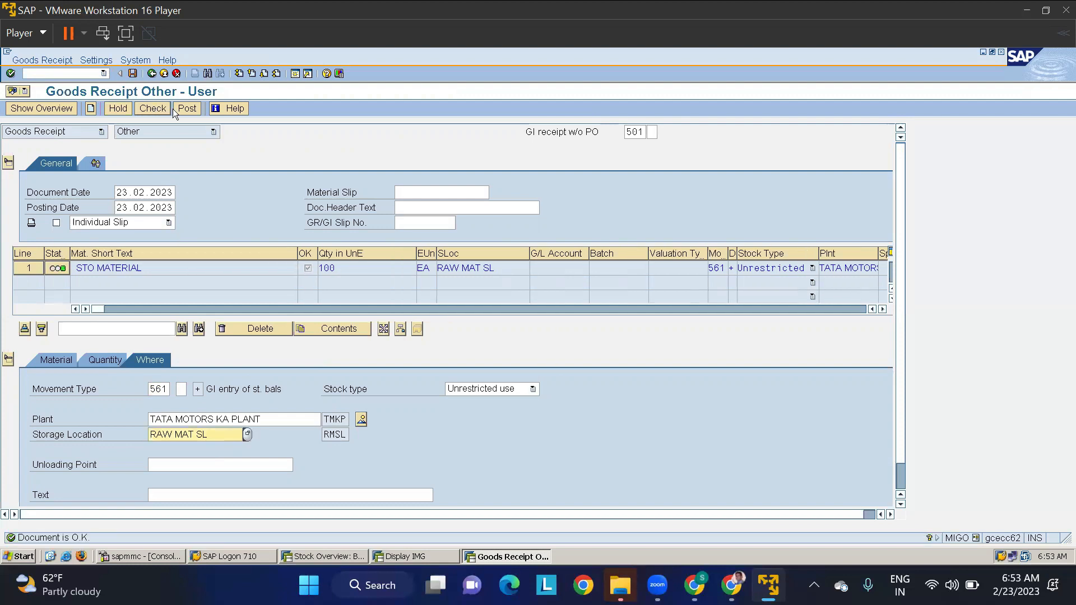
click(179, 107)
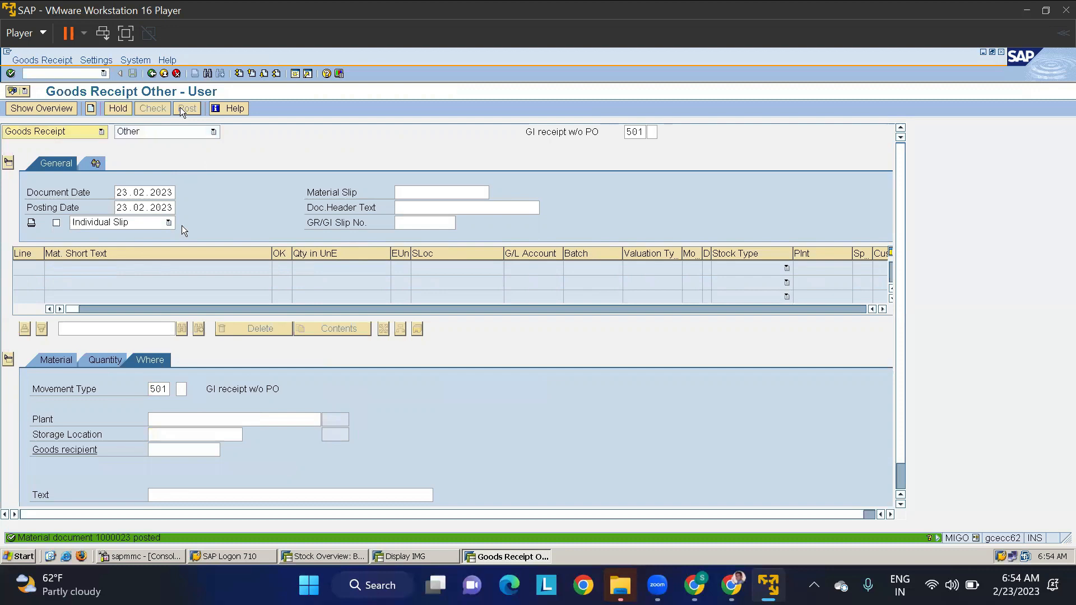
- Return to the stock overview of material 1707 and refresh the stock list for plant TMKP
key(alt+Tab)
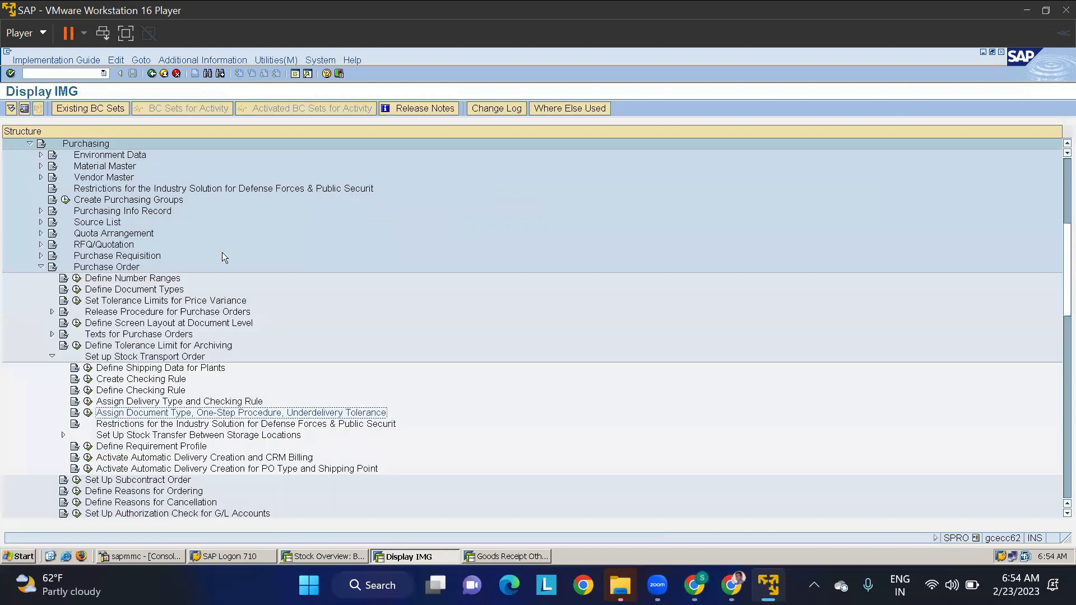
key(alt+Tab)
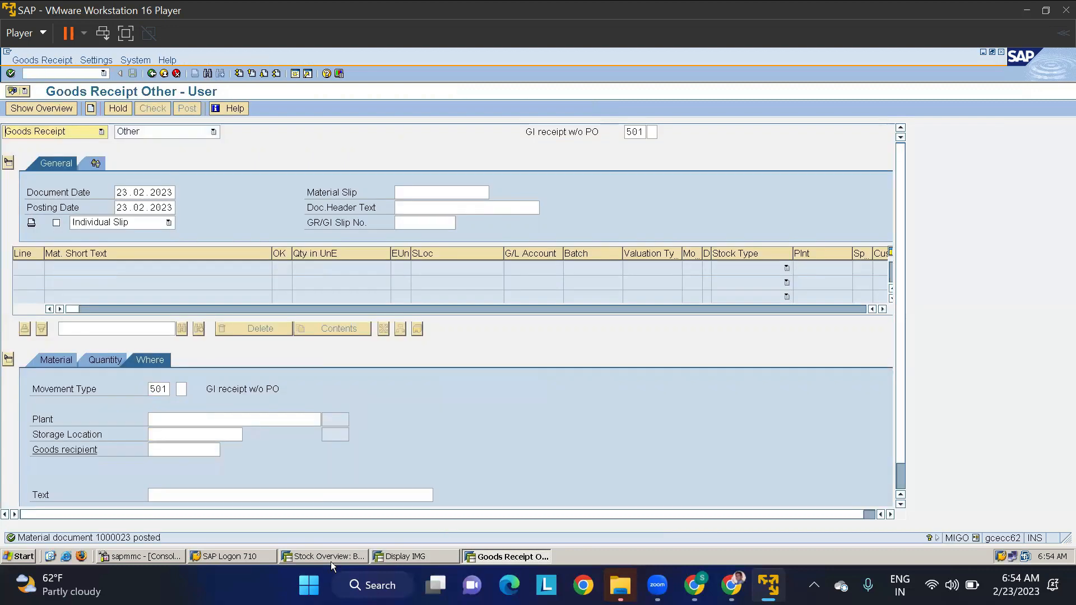
click(331, 561)
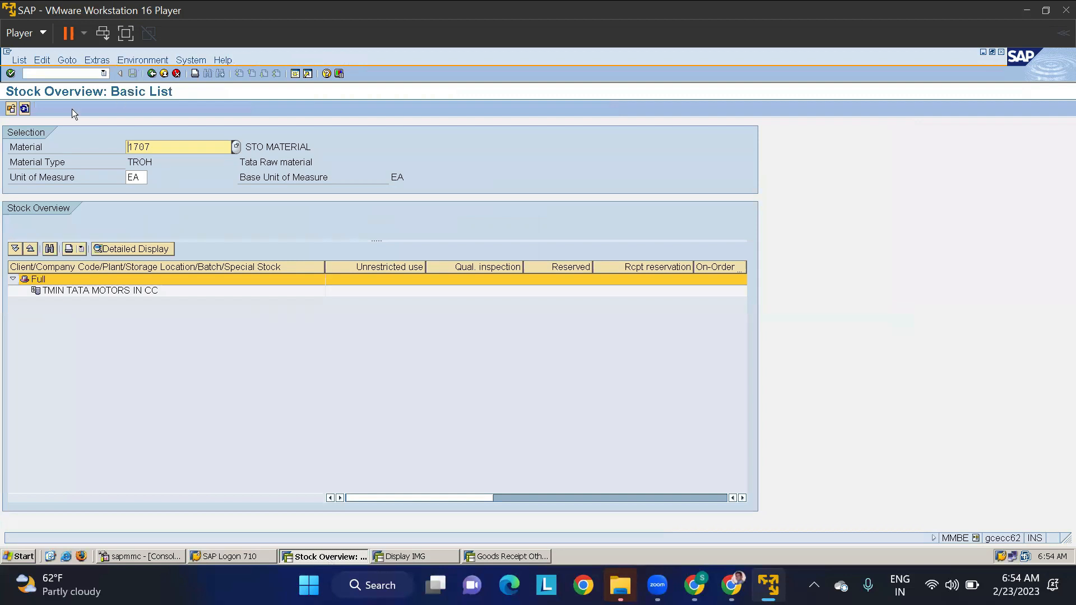
click(24, 108)
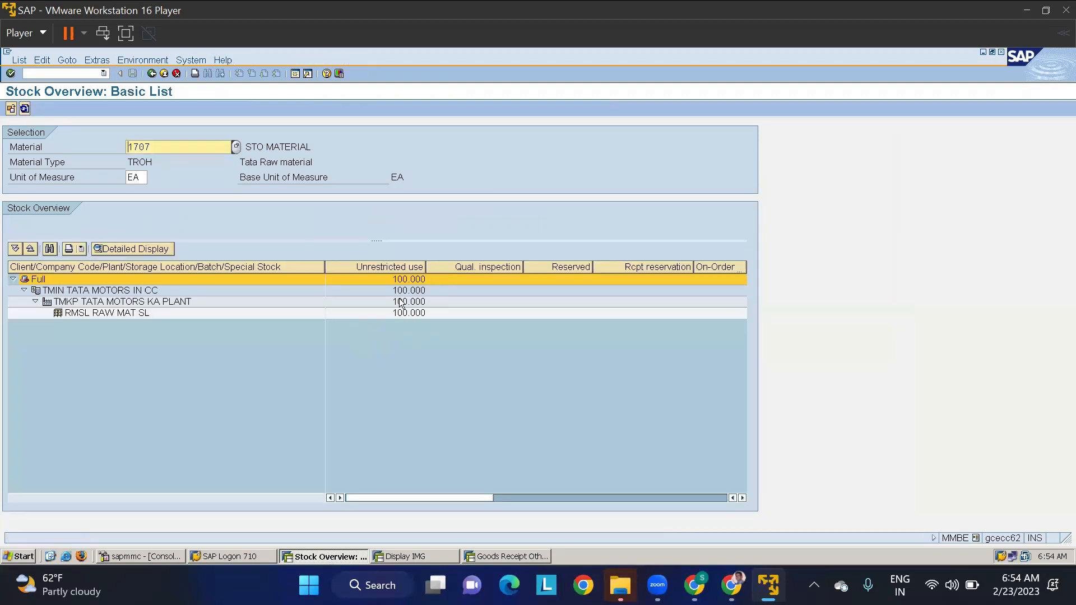
- Switch the stock overview's plant to TMAP and display the stock of material 1707 there
click(152, 75)
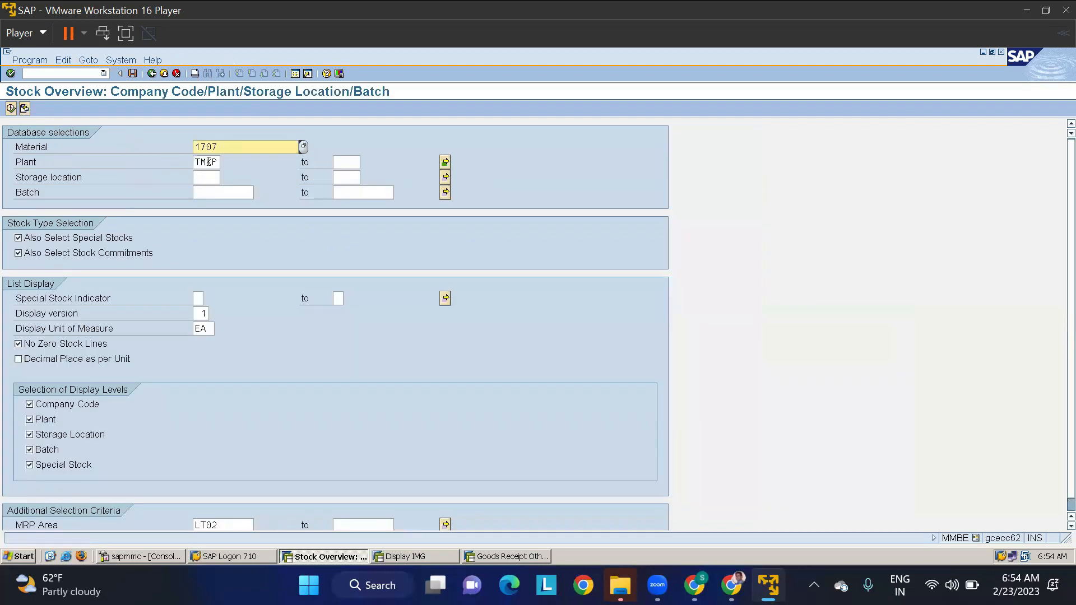
click(208, 162)
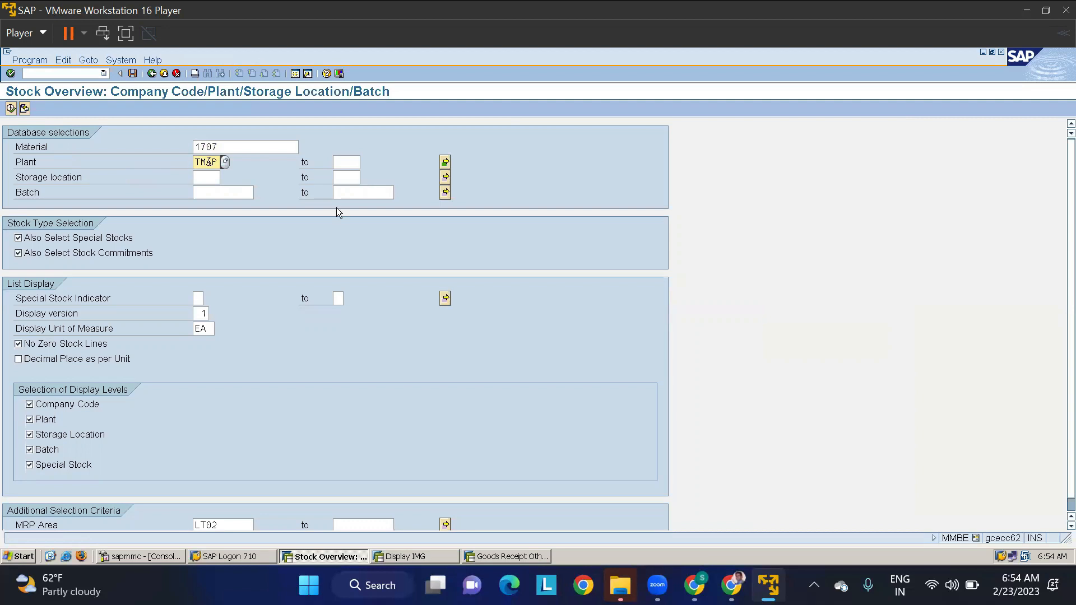
click(11, 107)
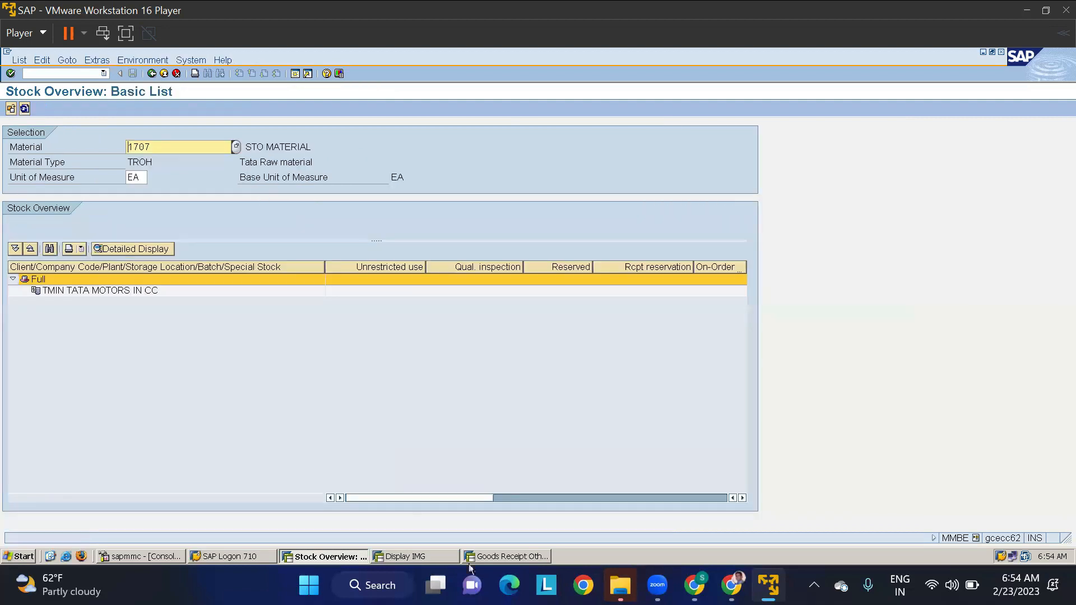
- Start another goods receipt with movement type 561, entering material 1707 with a quantity of 100
click(499, 557)
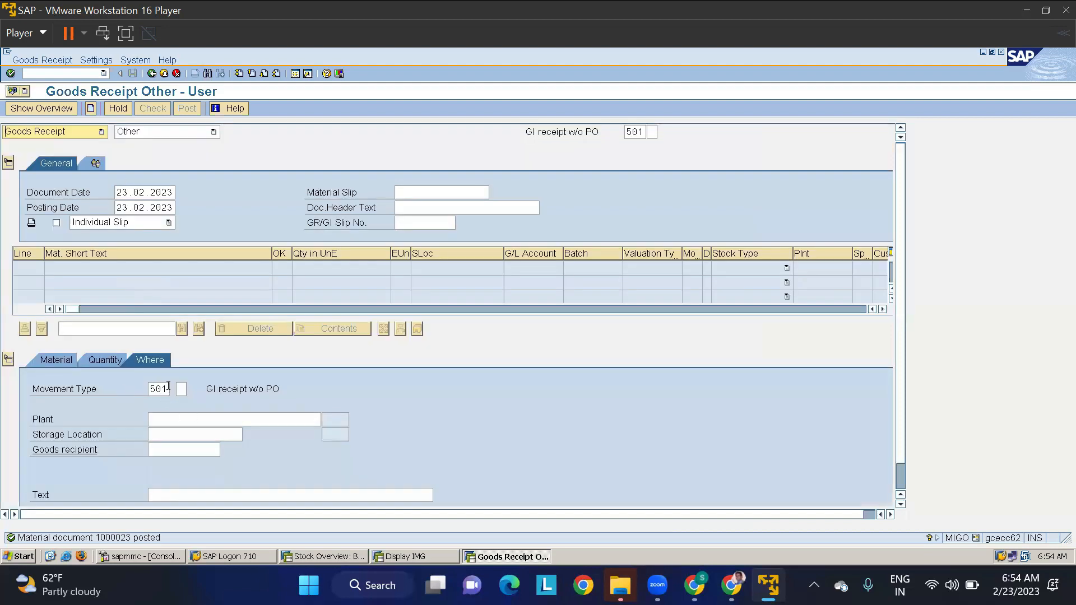
double_click(149, 388)
text(561)
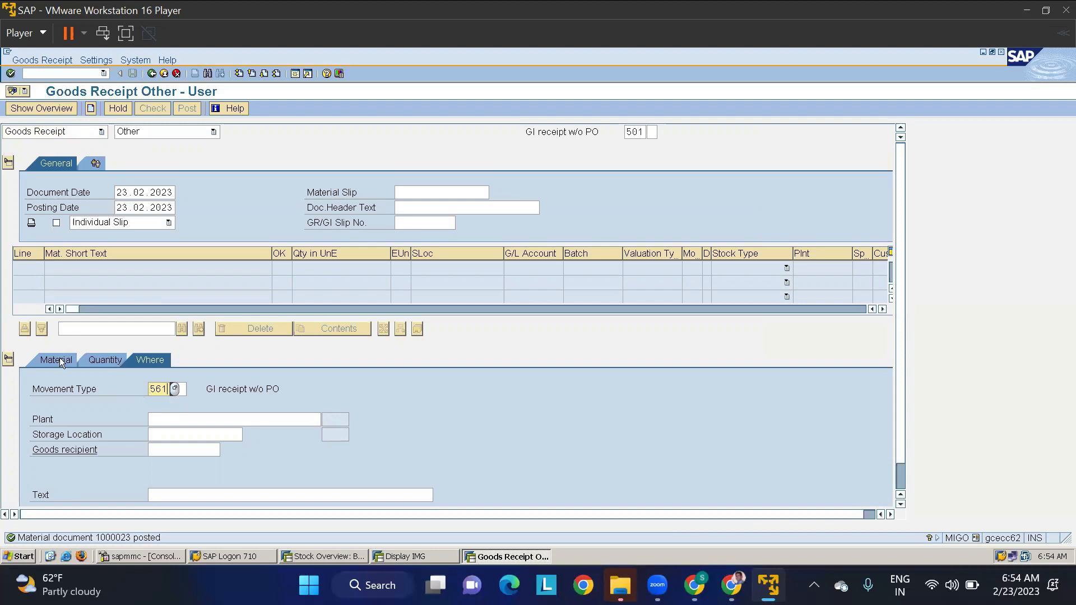
click(59, 359)
text(1707)
key(Return)
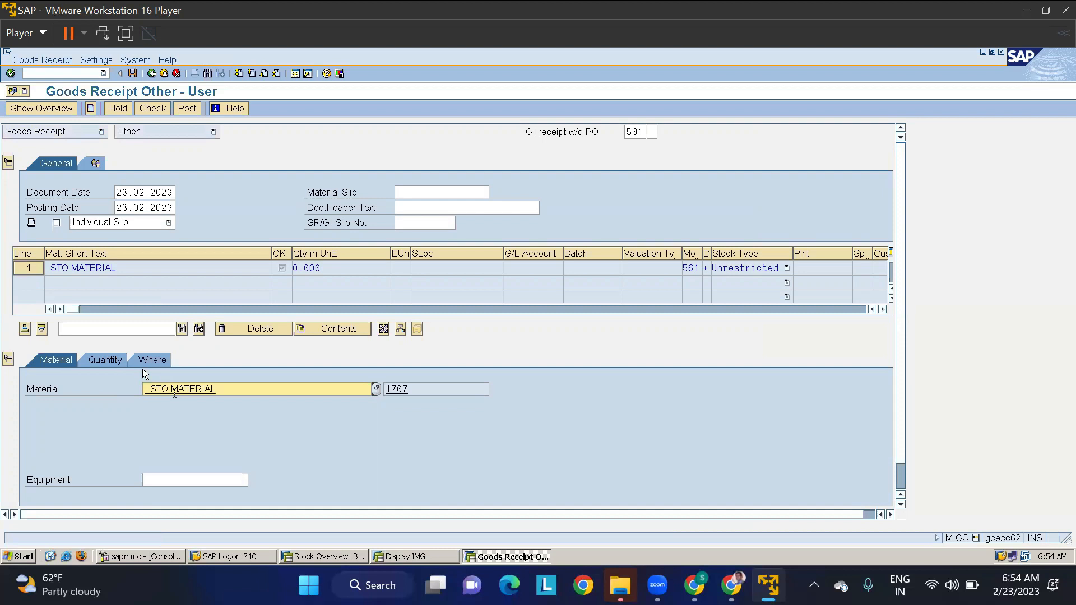
click(116, 361)
text(100)
key(Return)
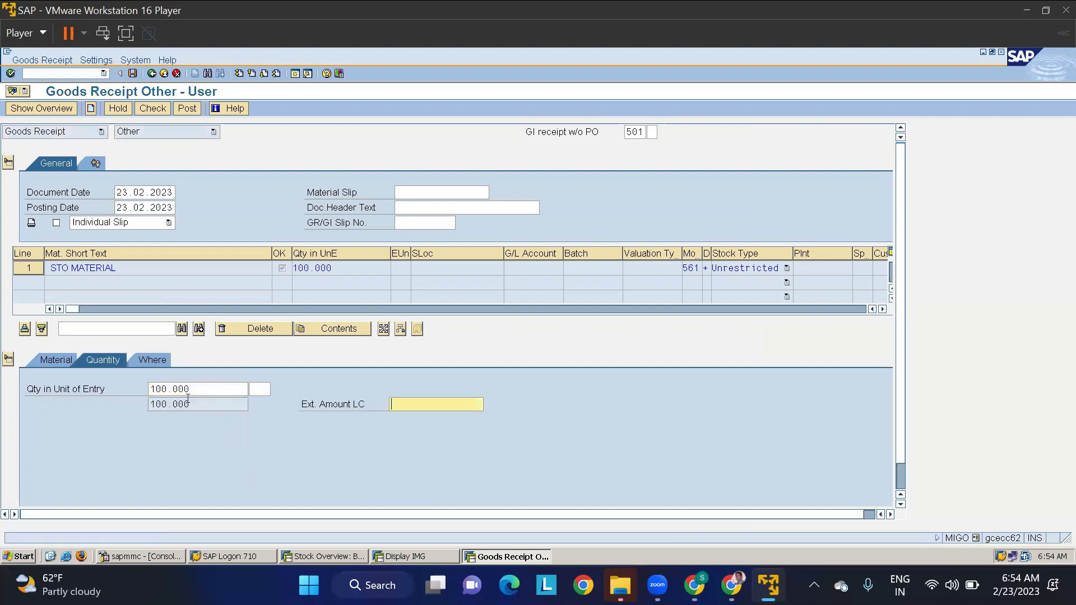
- Assign plant TMAP and storage location RMSL to the goods receipt item, and check and post the receipt
click(154, 362)
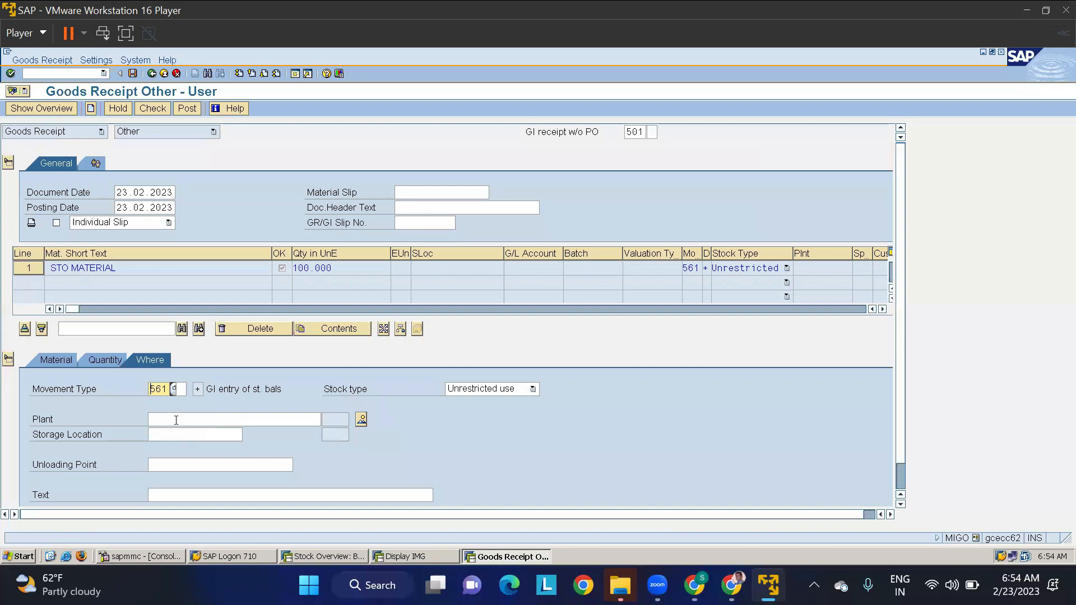
click(176, 419)
text(TMAP)
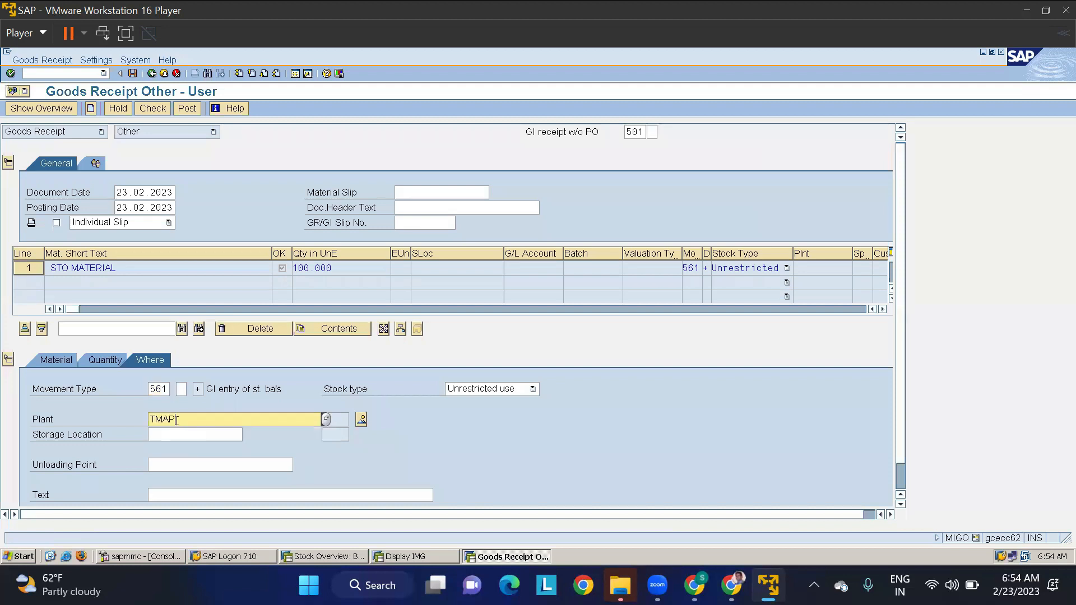
key(Tab)
text(RMSL)
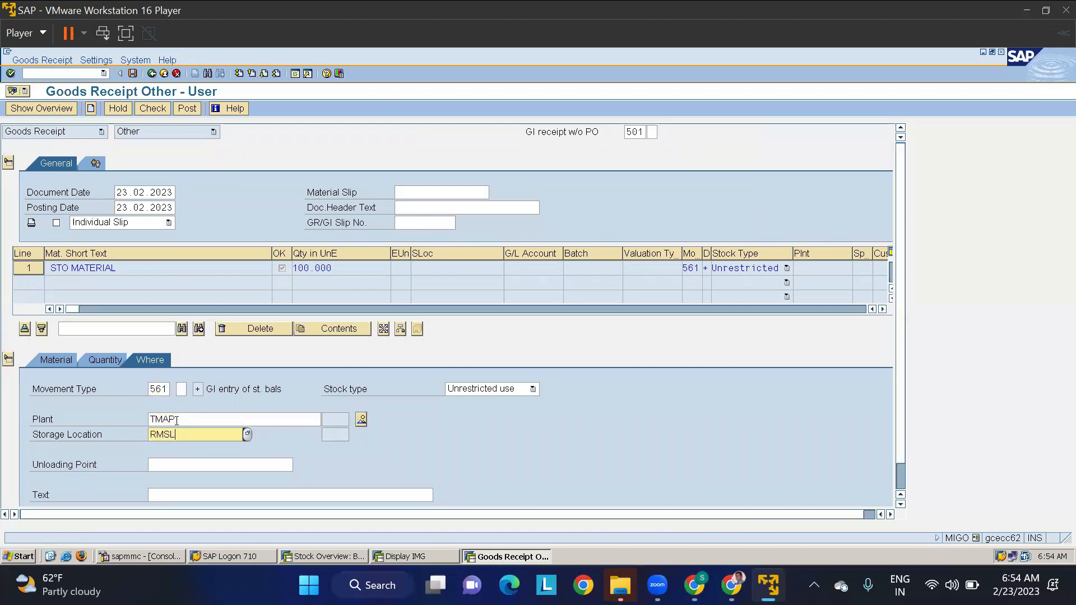
key(Return)
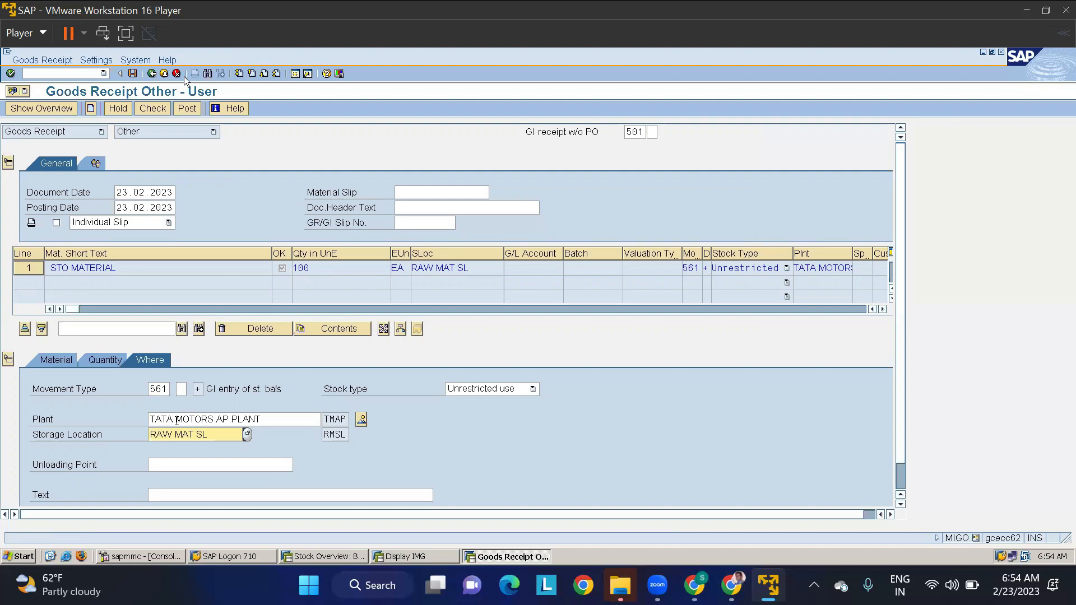
click(151, 109)
click(188, 109)
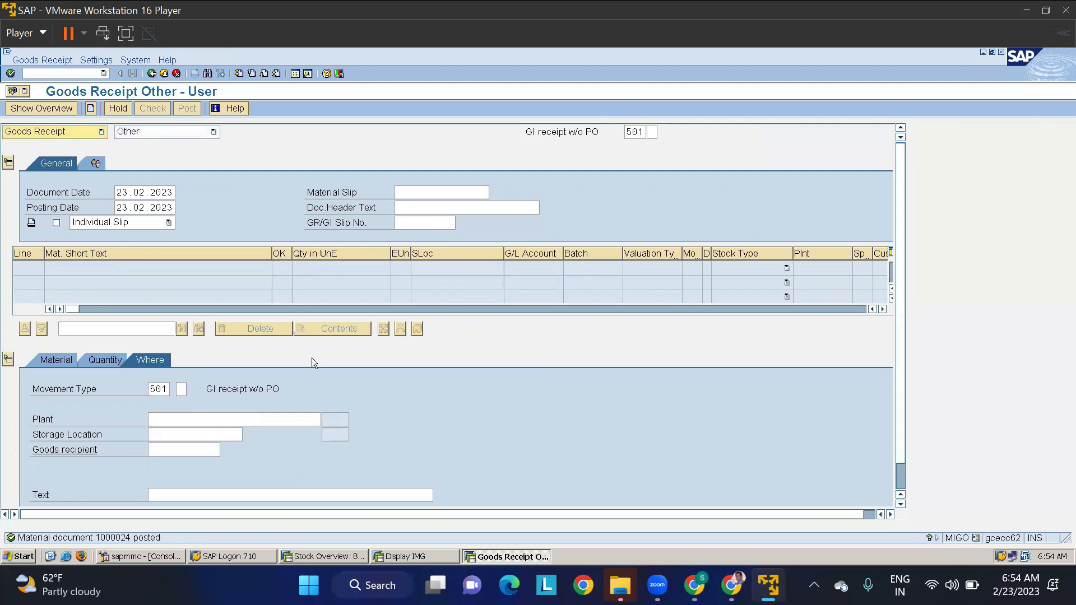
- Return to the stock overview of material 1707 and refresh the stock list for plant TMAP
click(324, 556)
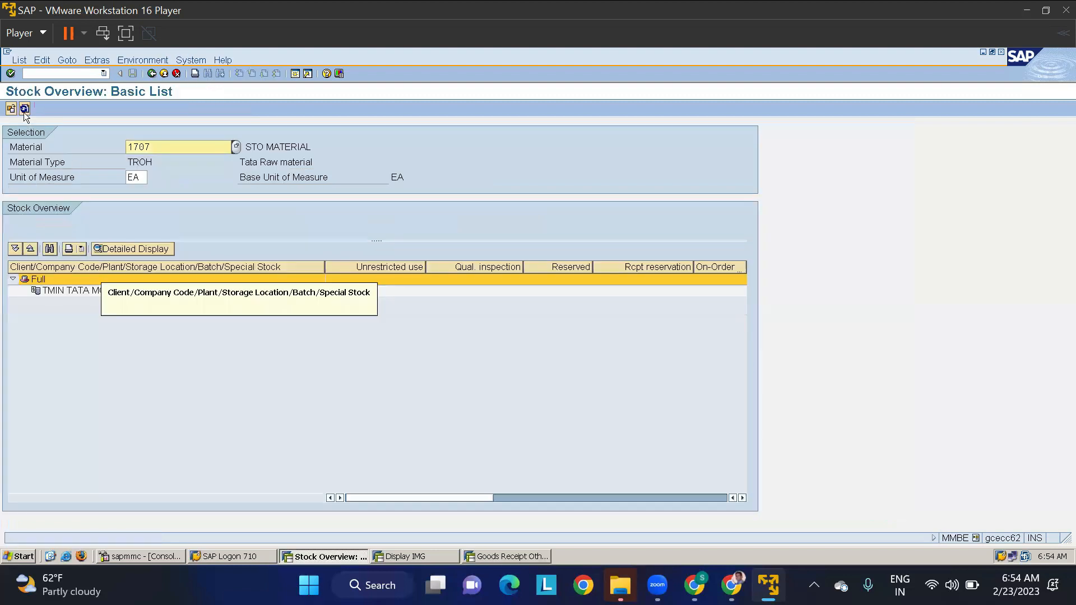
click(24, 108)
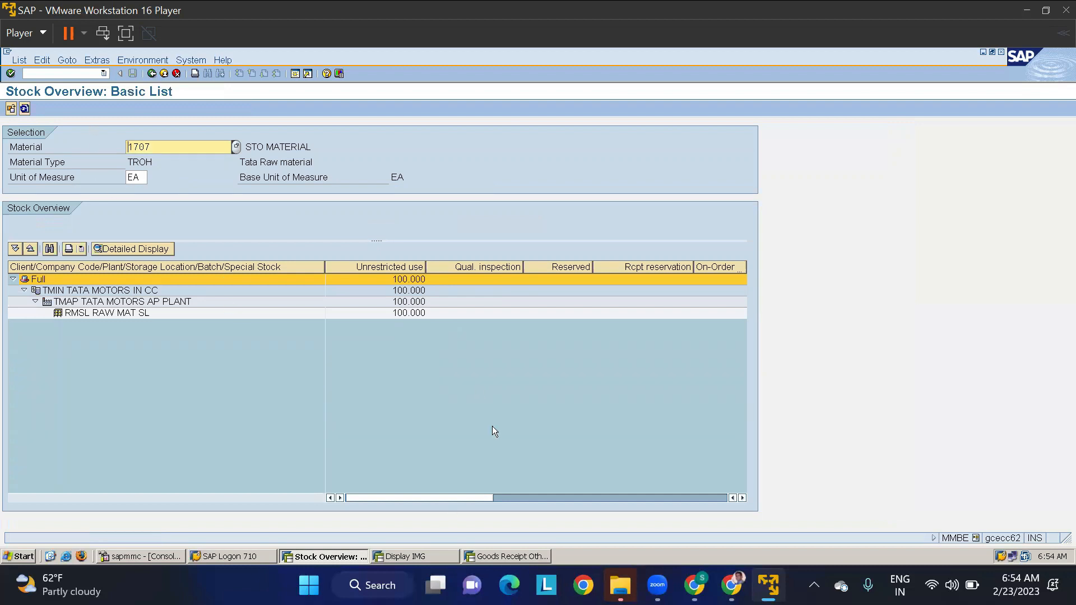
- Open transaction ME21N in the goods receipt session and enter TMKP as the vendor of the standard purchase order
click(490, 555)
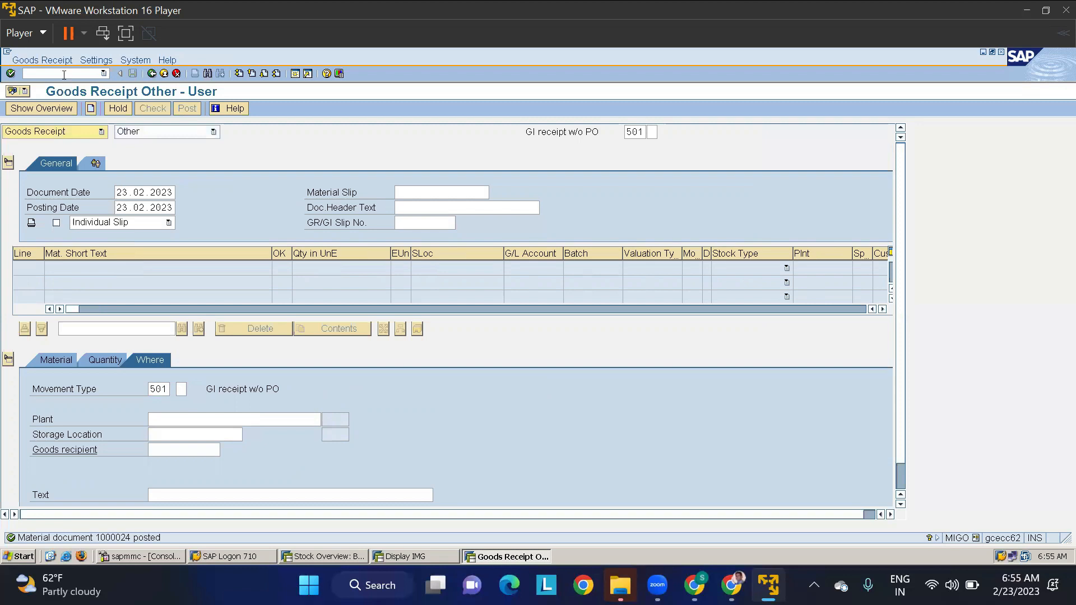
click(63, 74)
text(/nmb51)
key(Return)
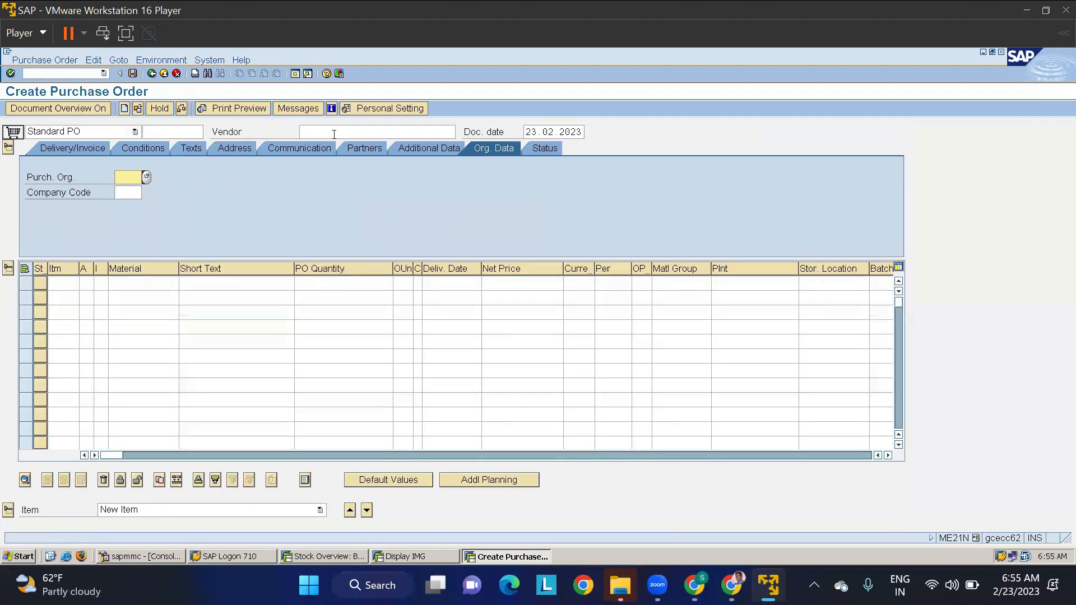
click(334, 134)
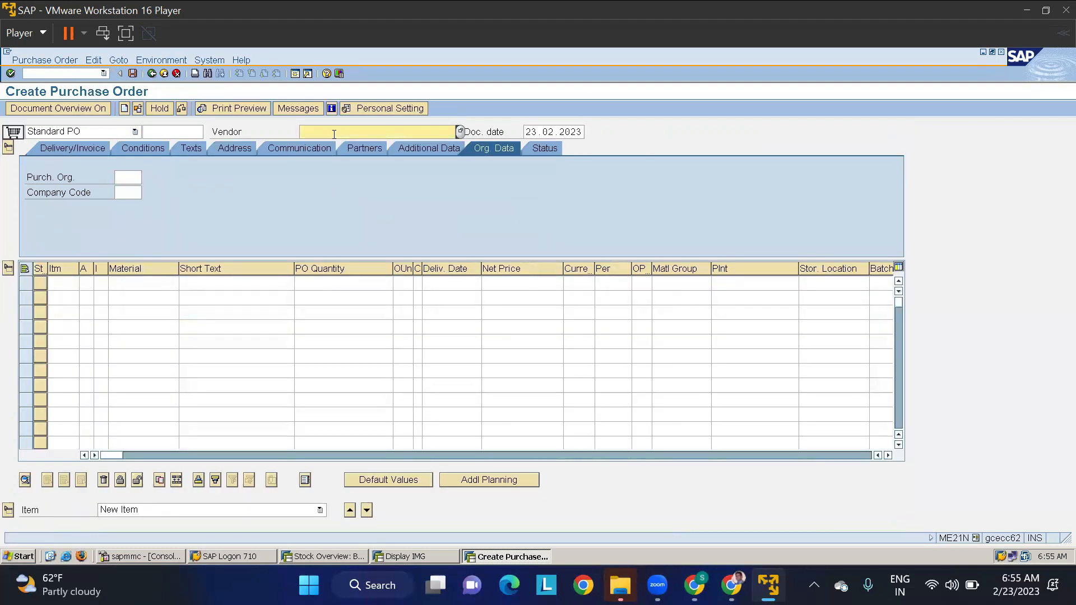
text(TMKP)
key(Return)
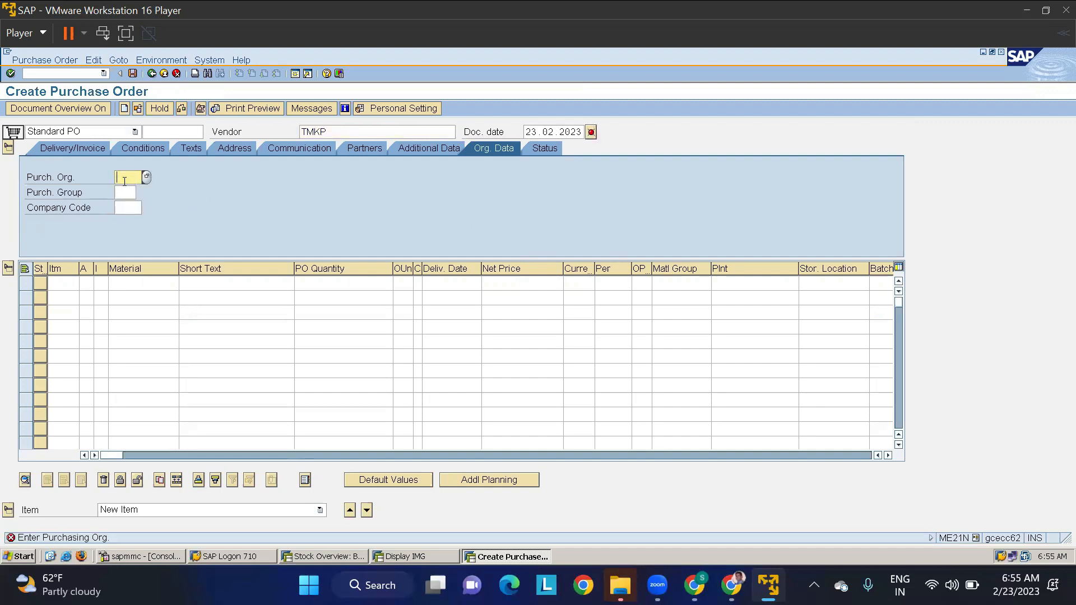
- Set the purchase order's organizational data to purchasing organization POKP, purchasing group 000 and company code TMIN
text(LT01)
key(BackSpace)
key(BackSpace)
key(BackSpace)
key(BackSpace)
key(Down)
key(Return)
key(Tab)
text(000)
key(Tab)
key(Down)
key(Return)
- Enter material 1707 as the first purchase order item with quantity 10 and a net price of 10 INR
click(145, 281)
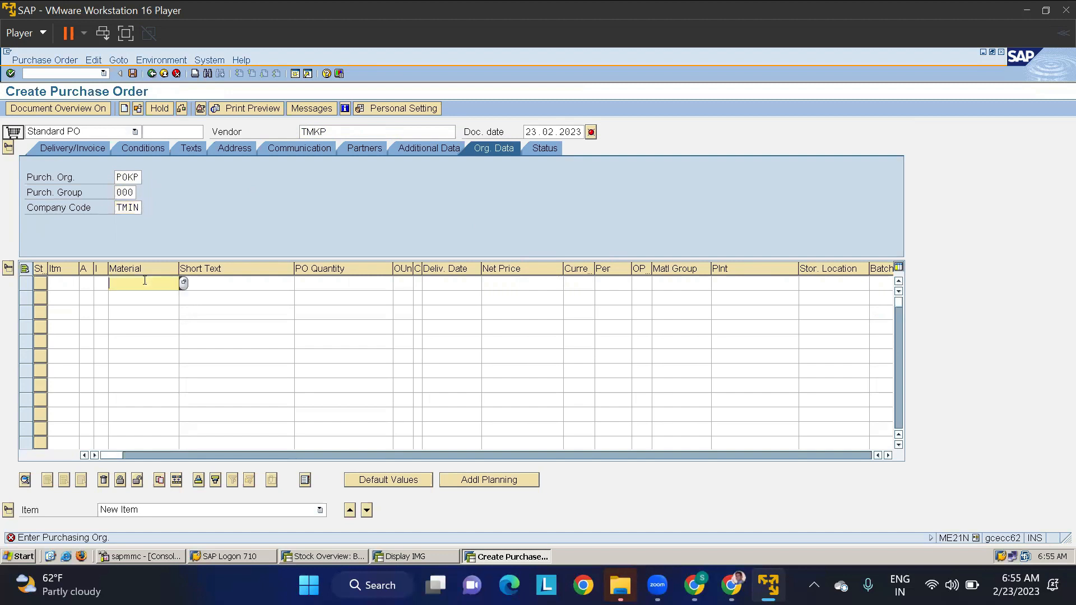
text(1707)
key(Tab)
key(Tab)
text(10)
key(Tab)
key(Tab)
key(Tab)
key(Tab)
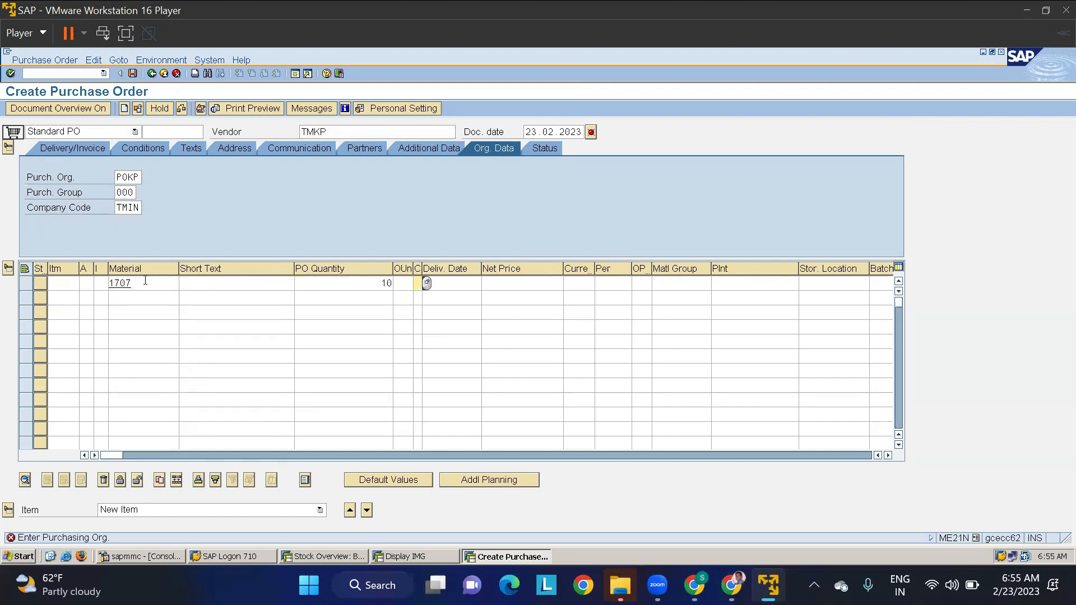
text(10)
key(Tab)
text(INR)
key(Tab)
key(Tab)
key(Tab)
key(Tab)
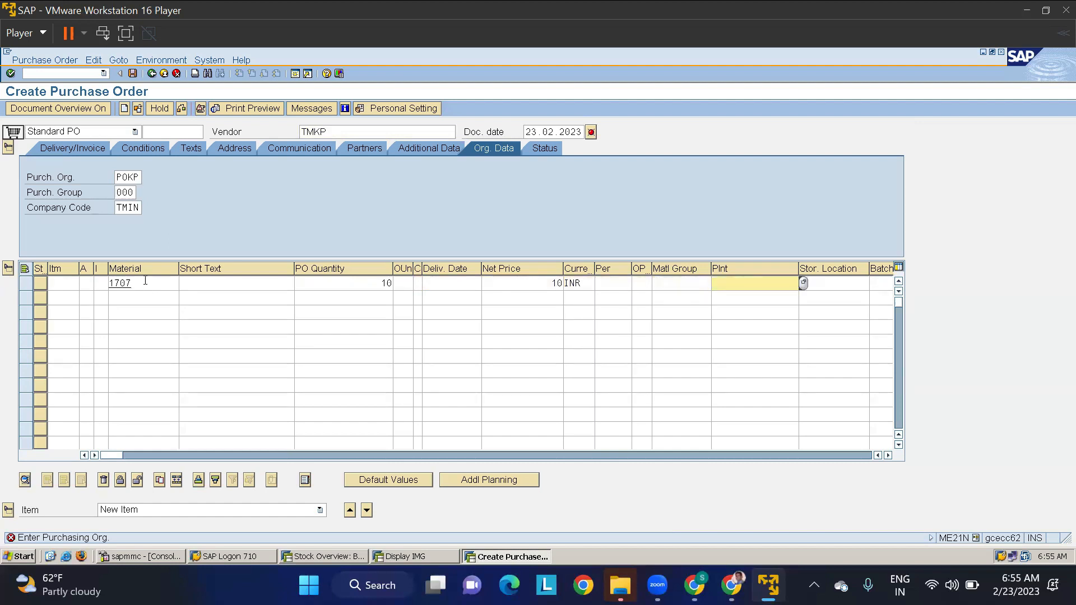
- Assign receiving plant TMAP and storage location RMSL to the purchase order item
text(TMAP)
key(Tab)
text(RMSL)
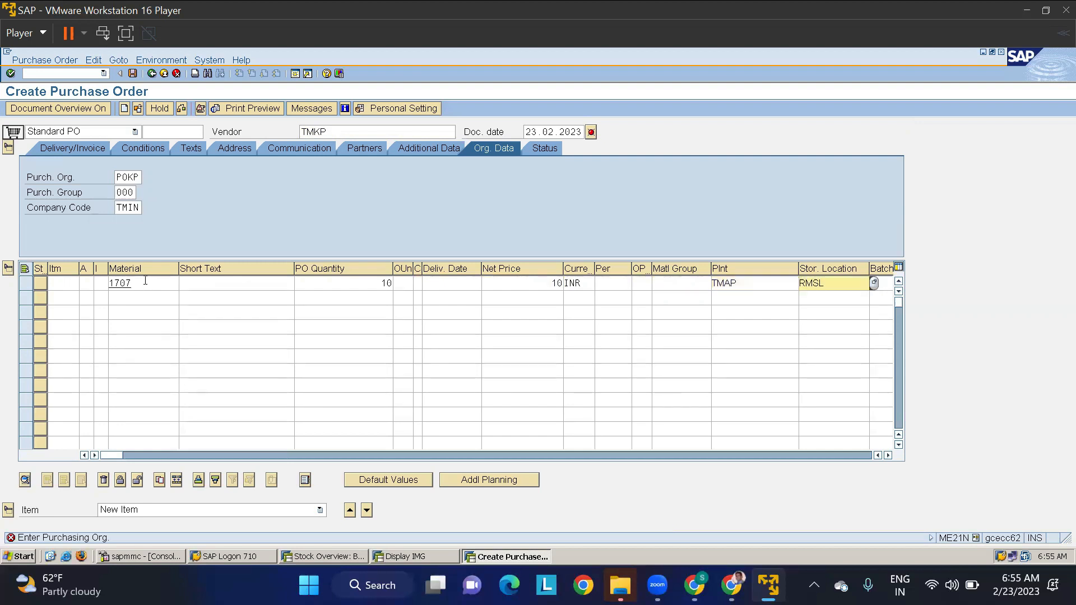
key(Return)
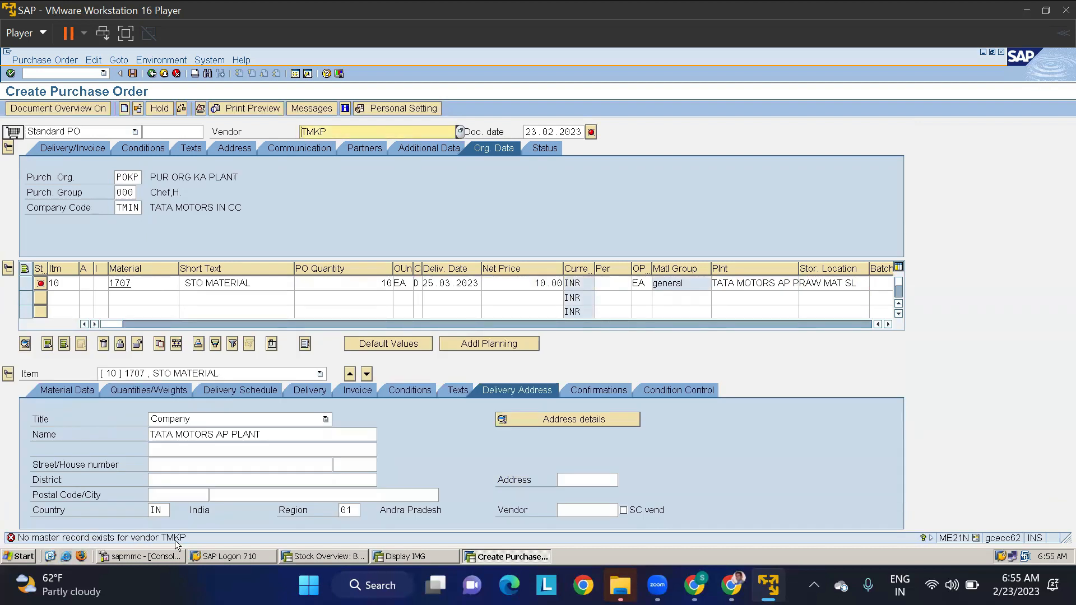
double_click(332, 133)
click(415, 556)
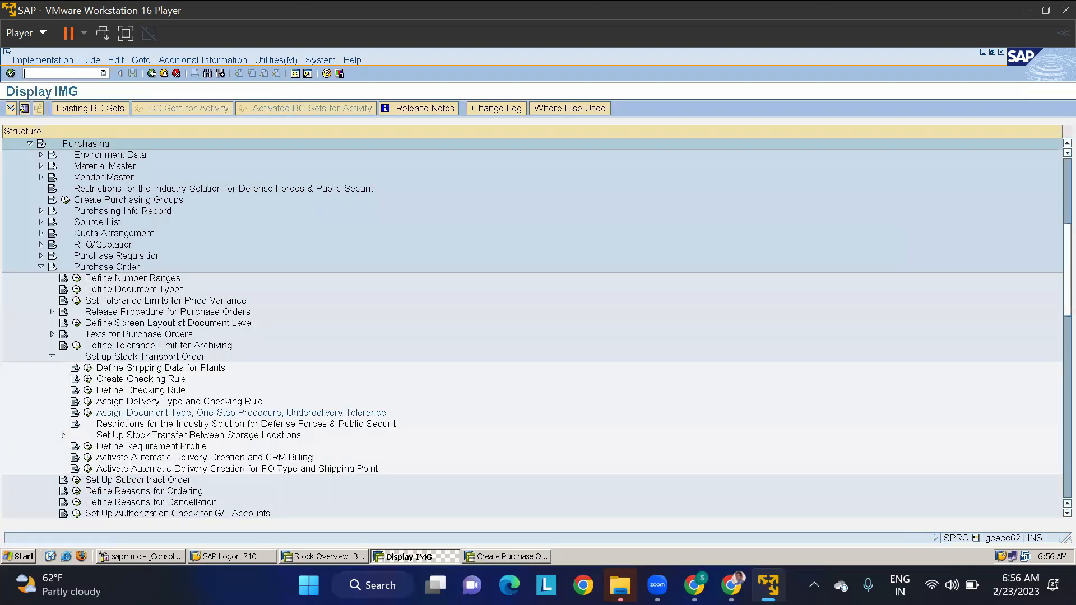
text(/NXK02)
key(Return)
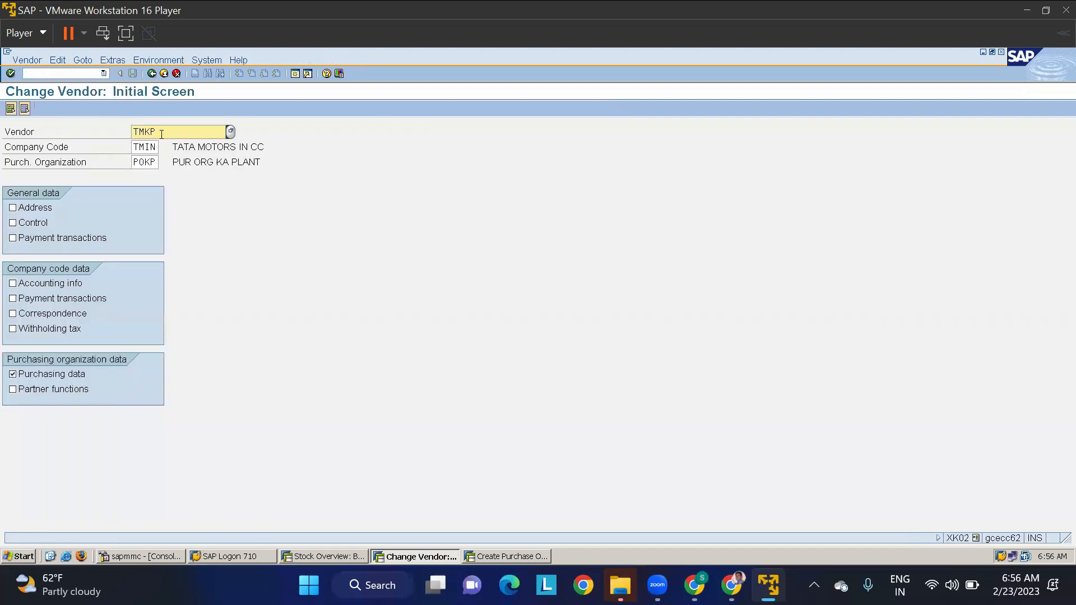
key(BackSpace)
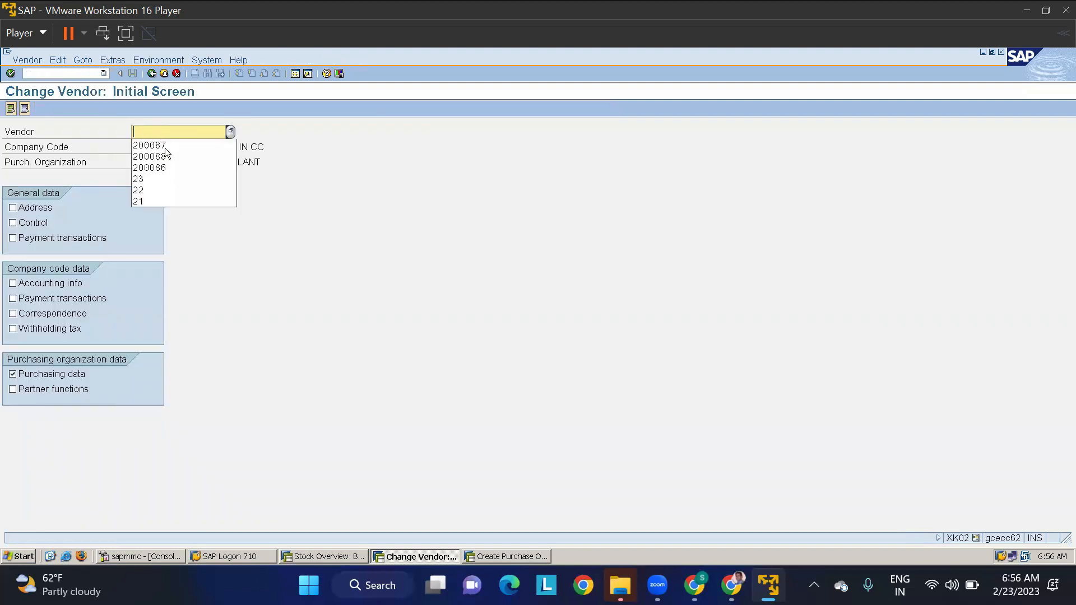
key(Down)
key(Down)
key(Return)
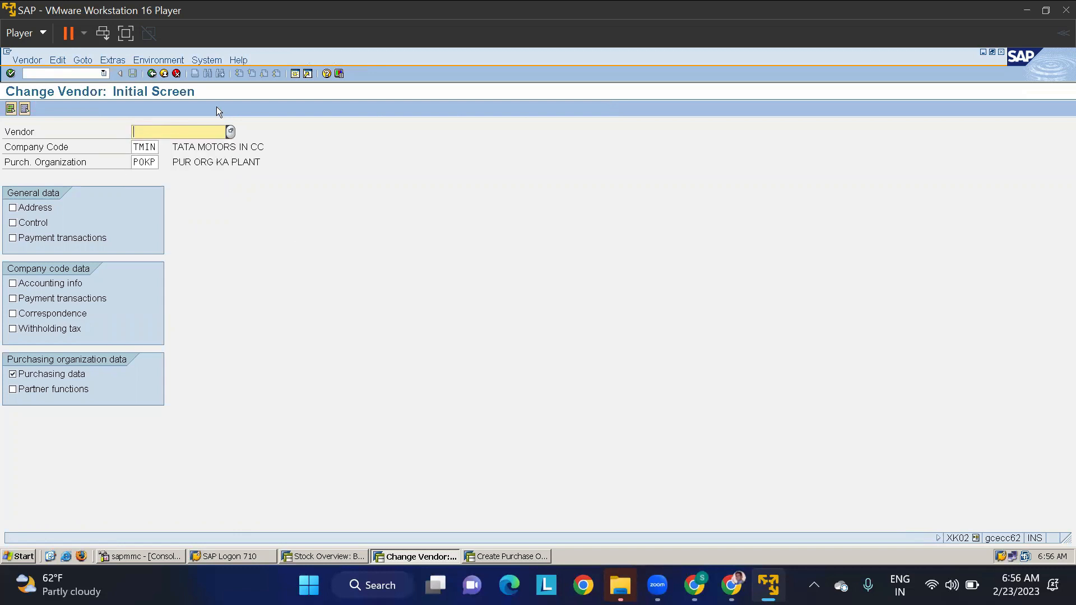
- Run transaction MKVZ to list the vendors of purchasing organization POKP
click(74, 69)
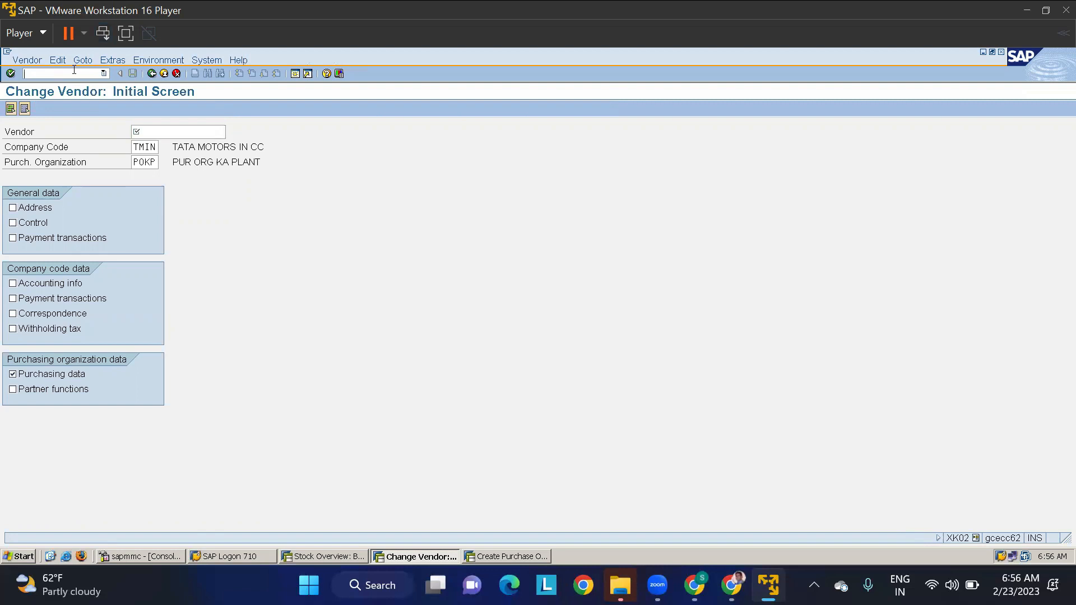
text(/NMKVZ)
key(Return)
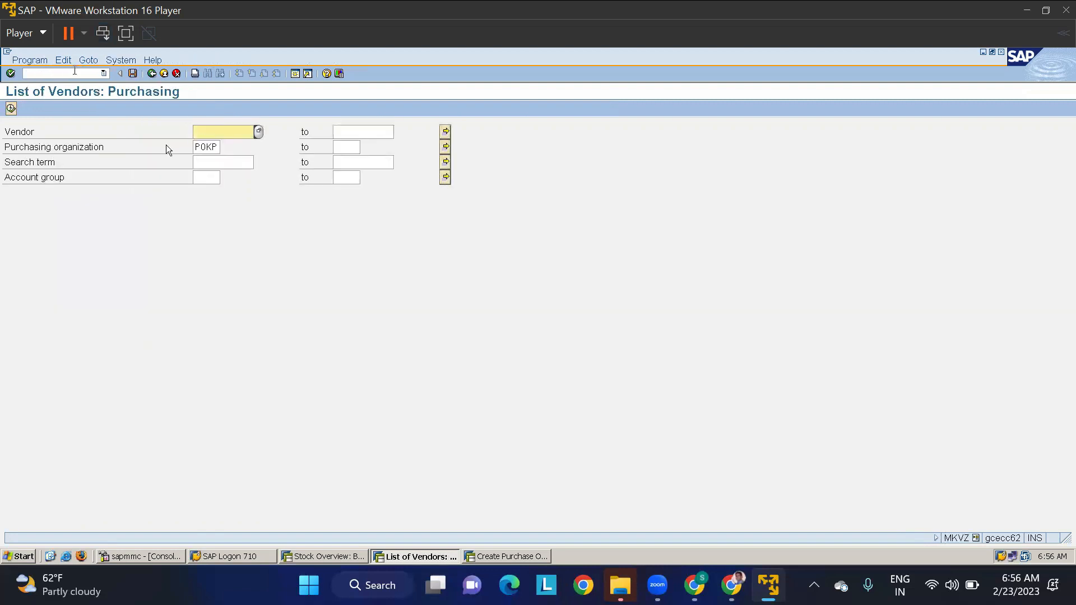
click(10, 108)
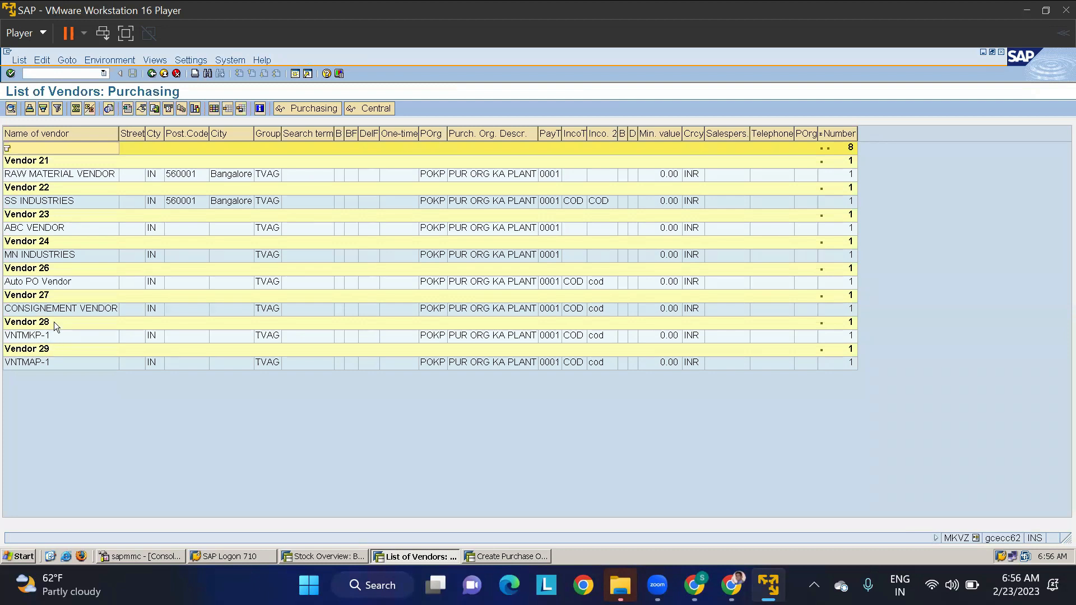
- Open the purchasing data of vendor VNTMKP-1 in the change-vendor transaction XK02
key(alt+Tab)
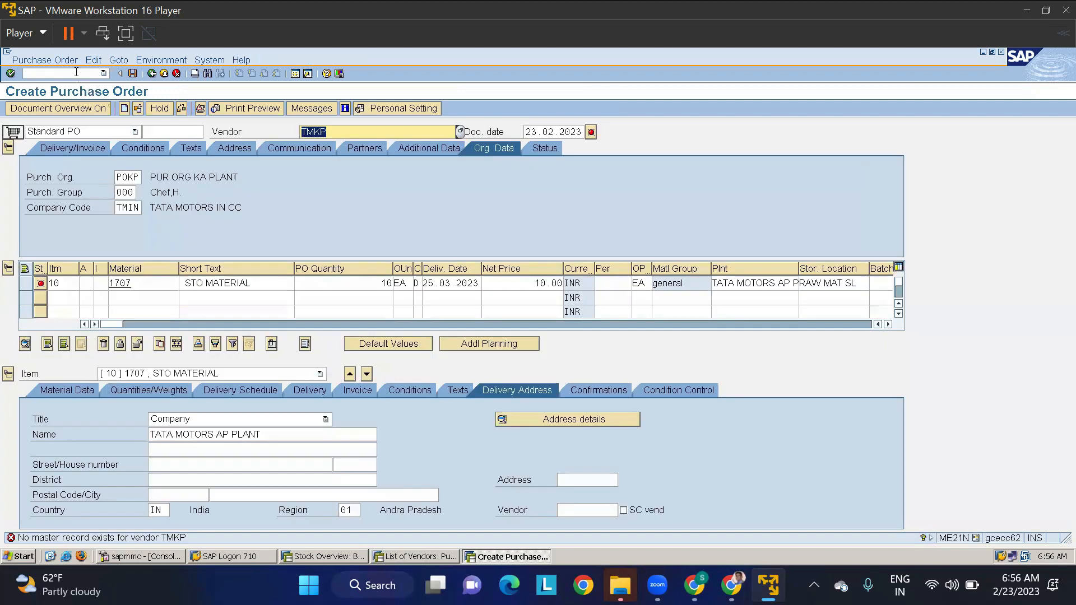
key(alt+Tab)
text(/N)
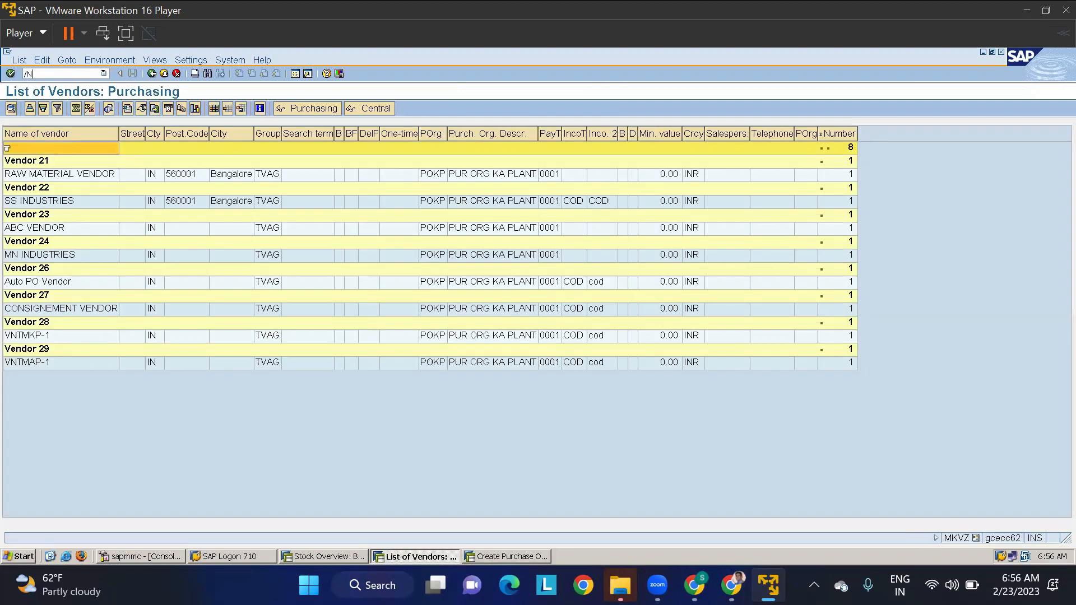
text(XK02)
key(Return)
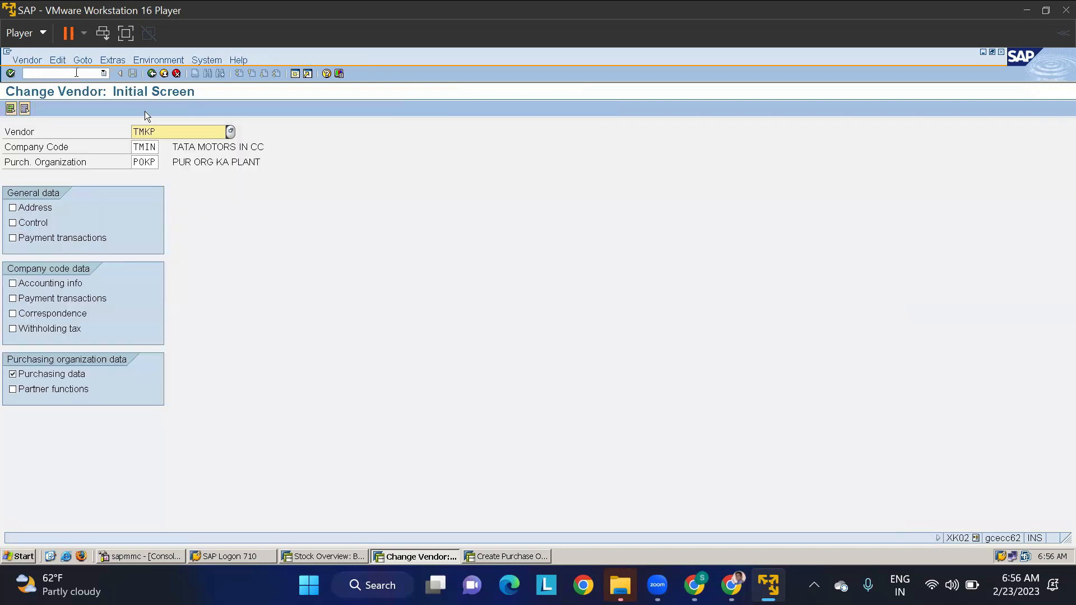
key(ctrl+a)
text(28)
key(Return)
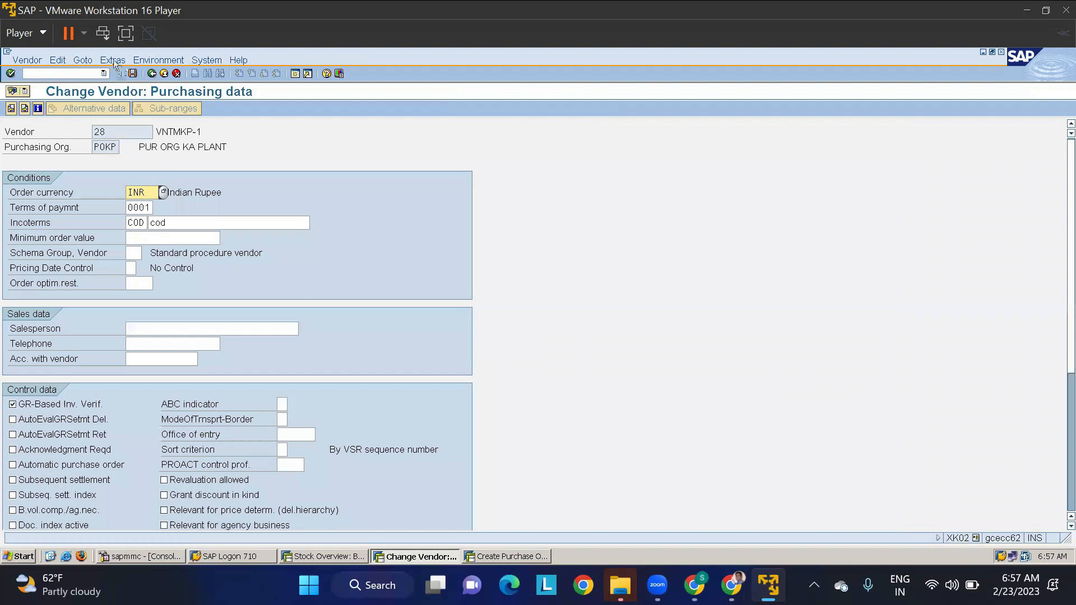
- Display the plant assignment in the vendor's additional purchasing data and close it
click(113, 60)
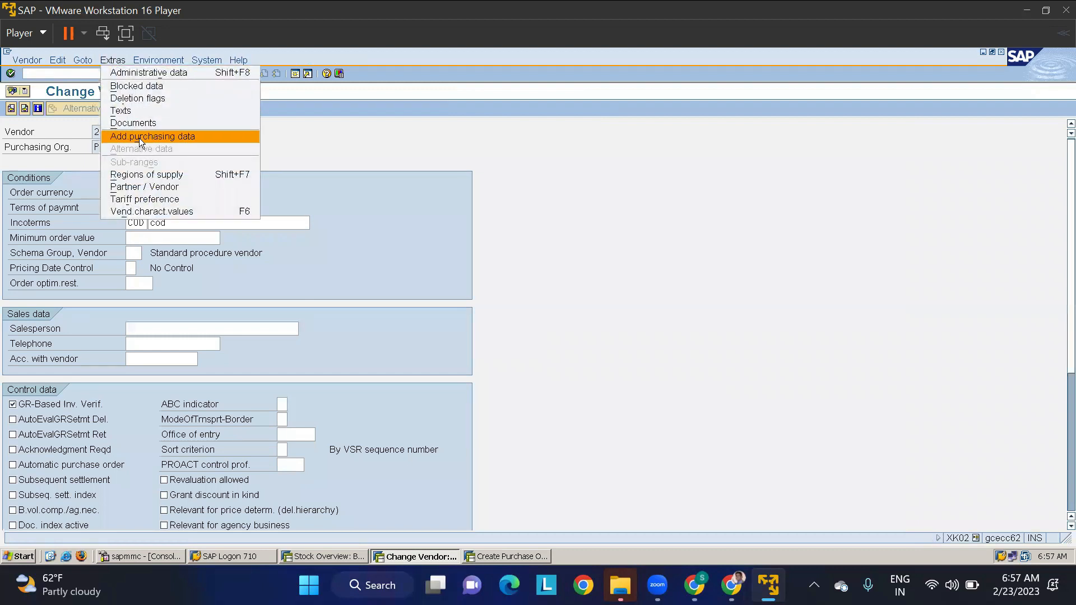
click(139, 137)
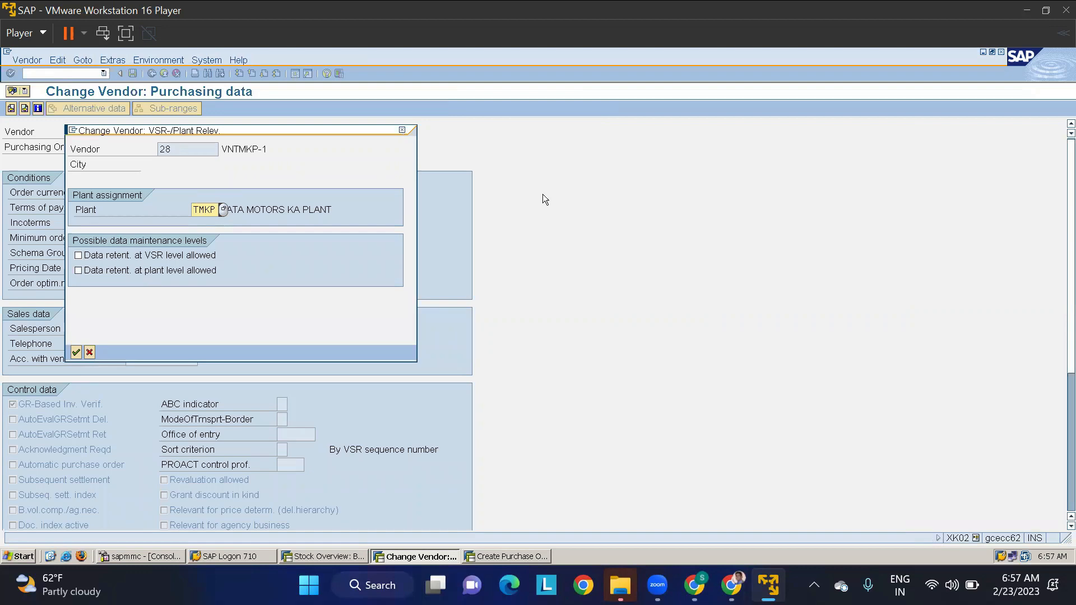
click(403, 130)
- Return to the purchase order and replace its vendor with VNTMKP-1
key(alt+Tab)
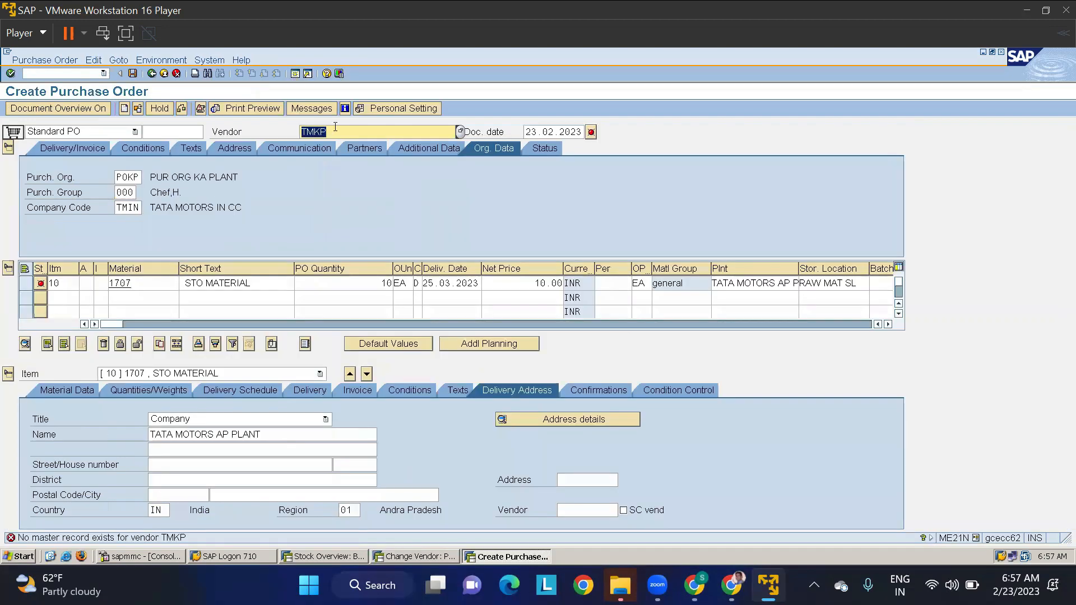
key(Return)
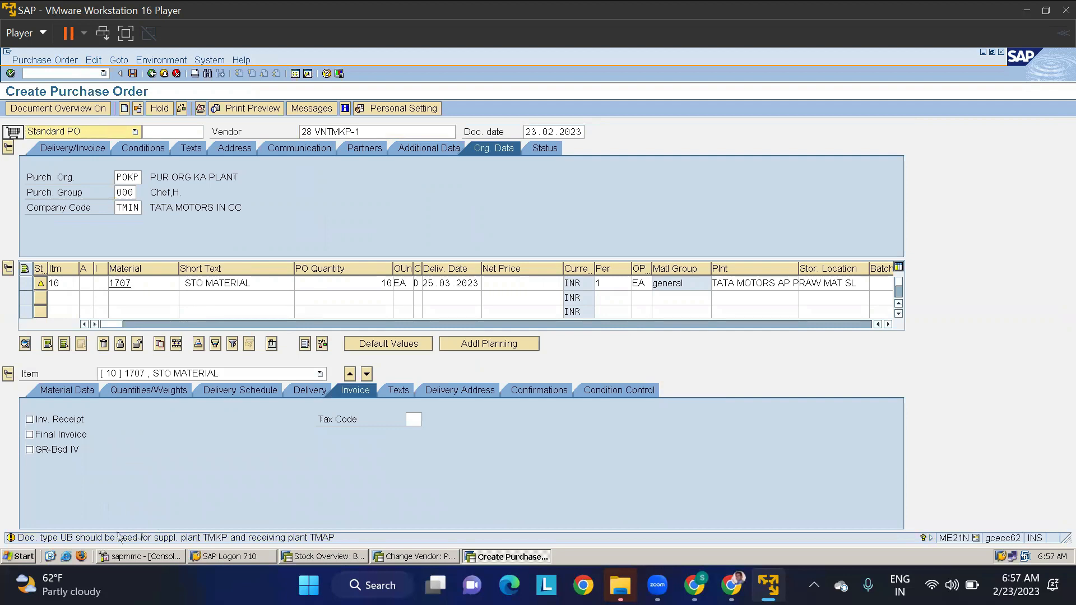
- Change the purchase order's document type to Stock transport ord. and check the allowed values for the item category U of item 10
click(81, 134)
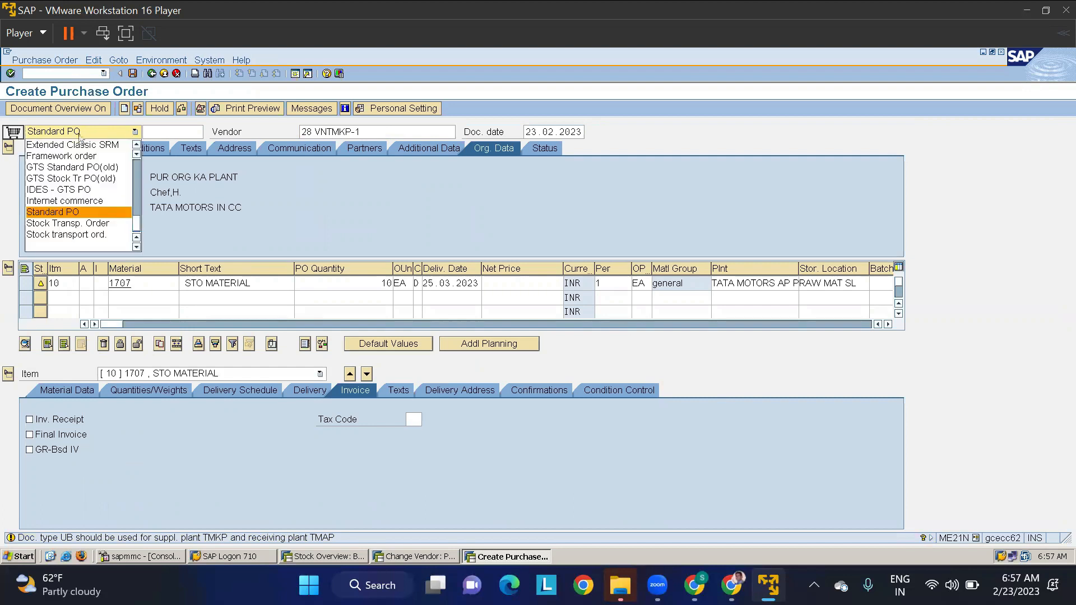
click(82, 236)
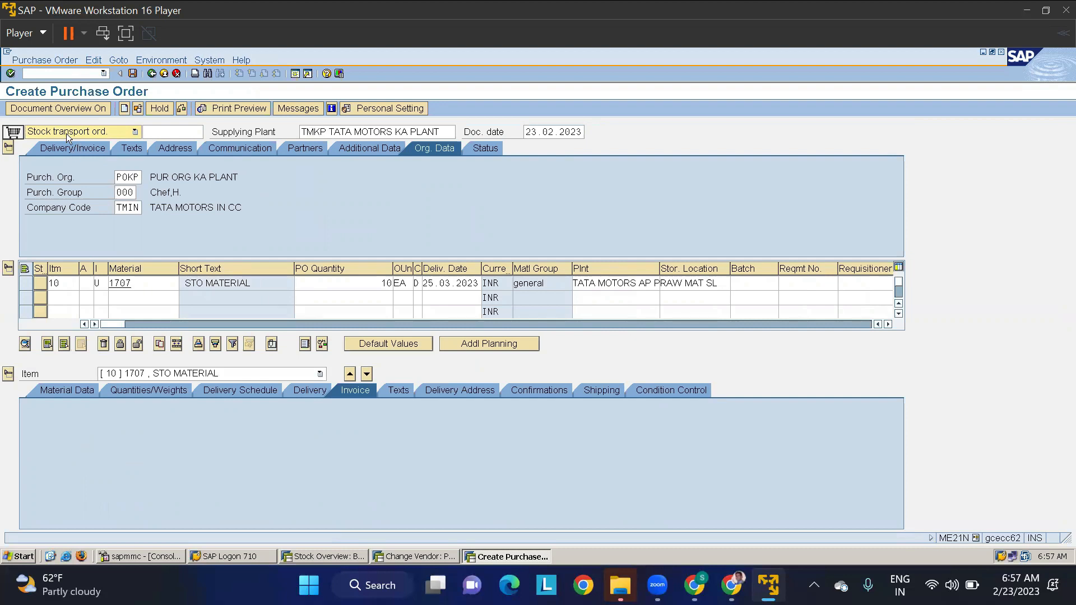
click(98, 285)
click(112, 285)
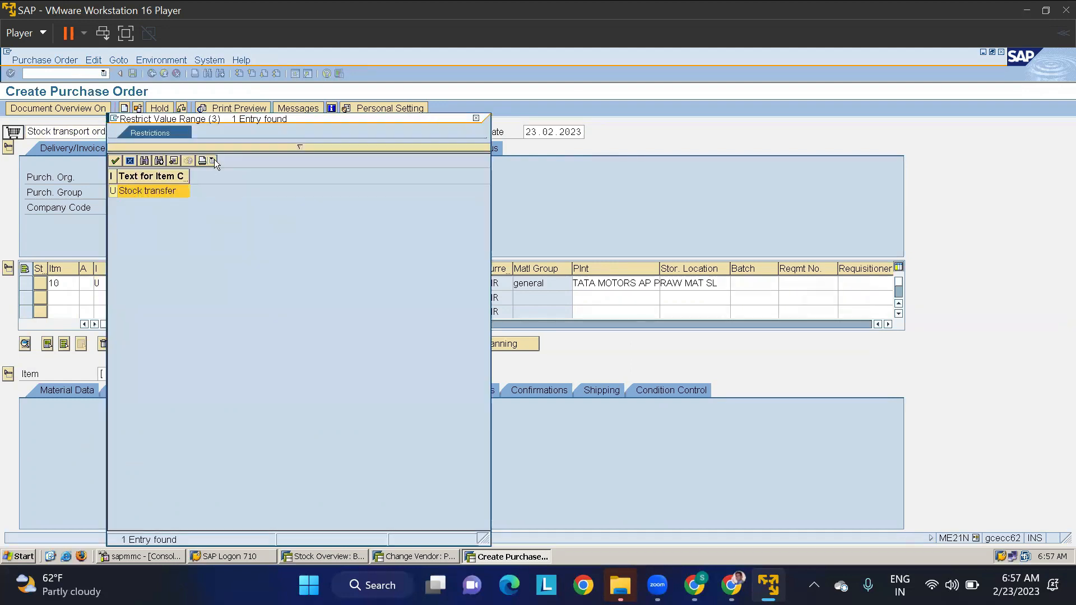
click(133, 160)
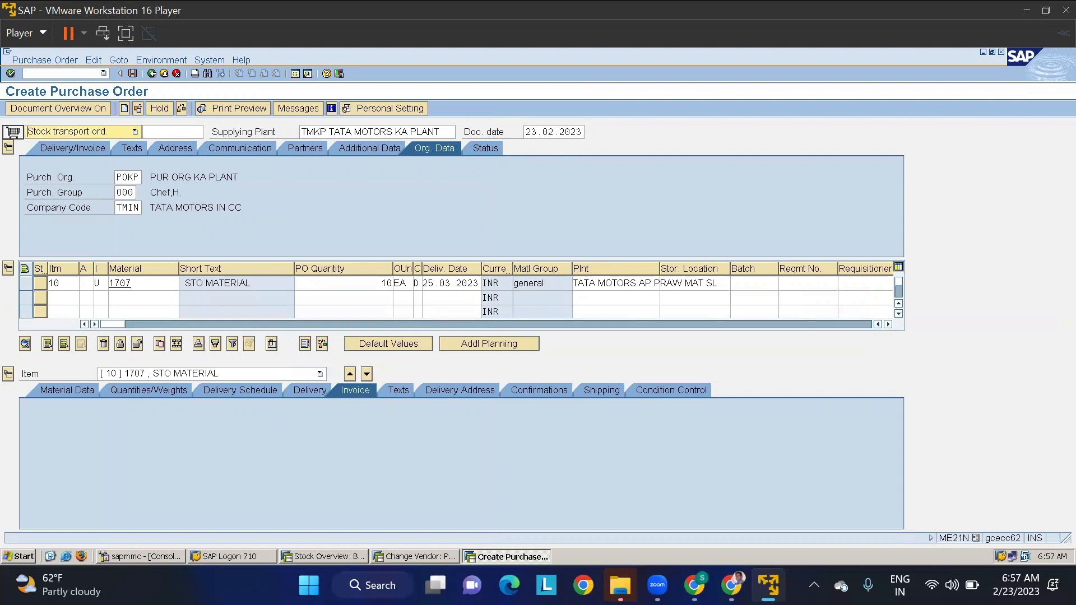
- Check the stock transport order for errors, acknowledge the messages, and save it
click(138, 108)
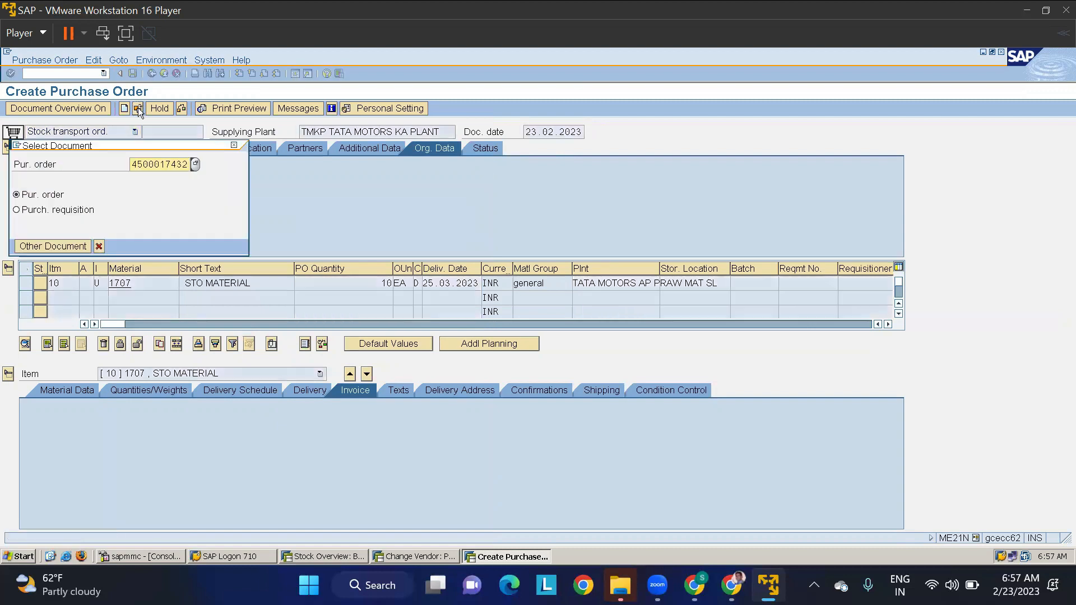
click(235, 147)
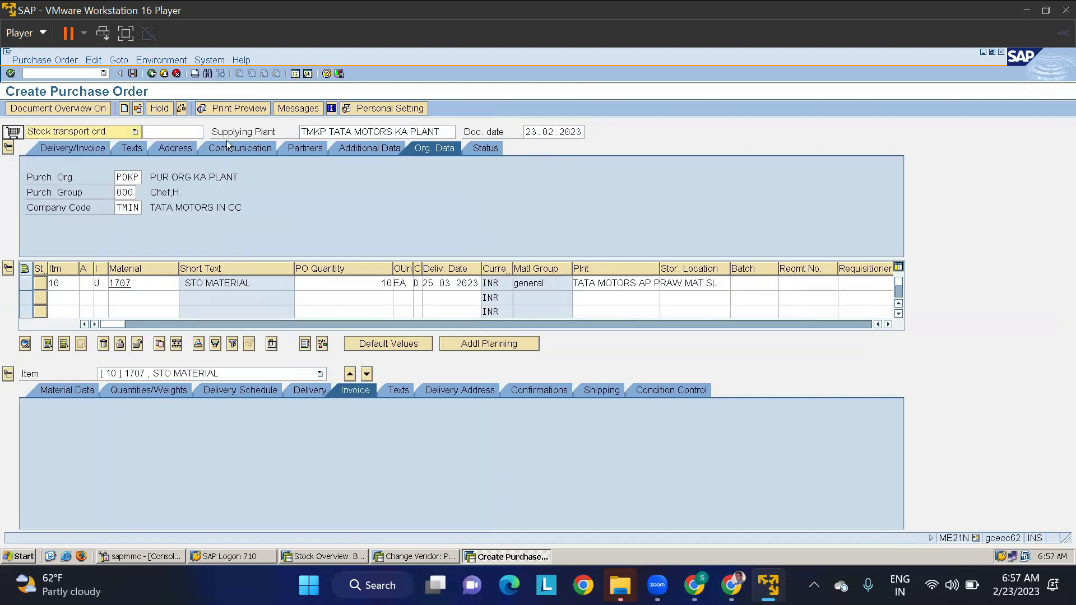
click(183, 109)
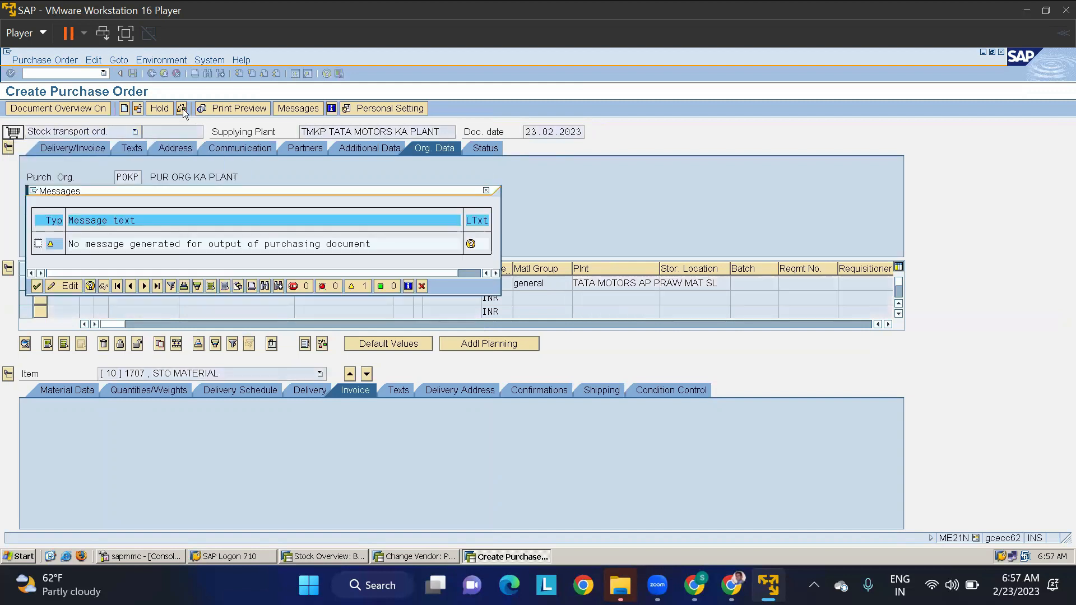
click(36, 286)
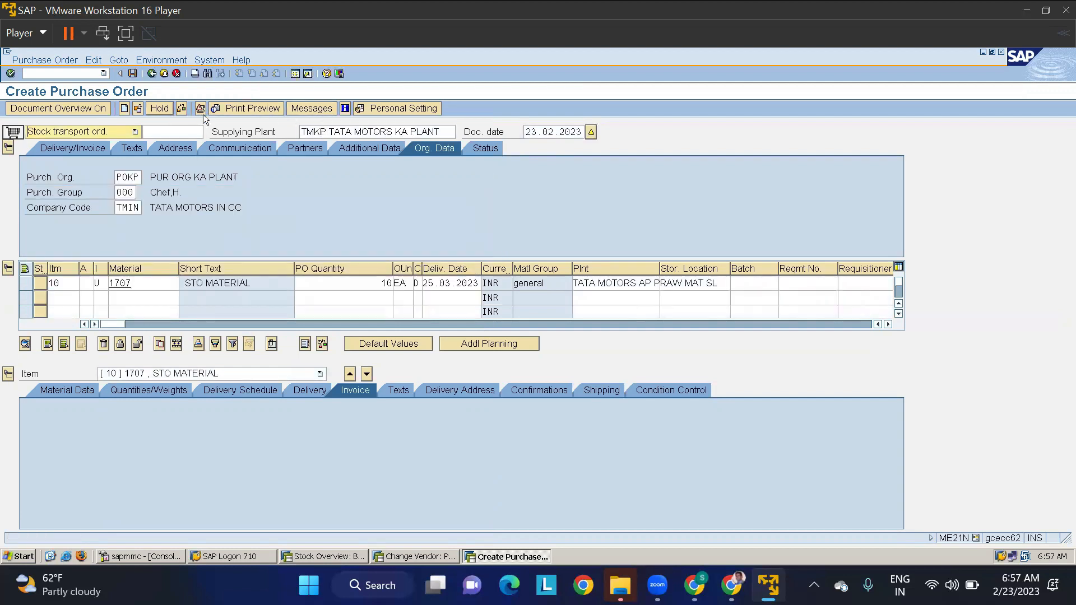
click(132, 73)
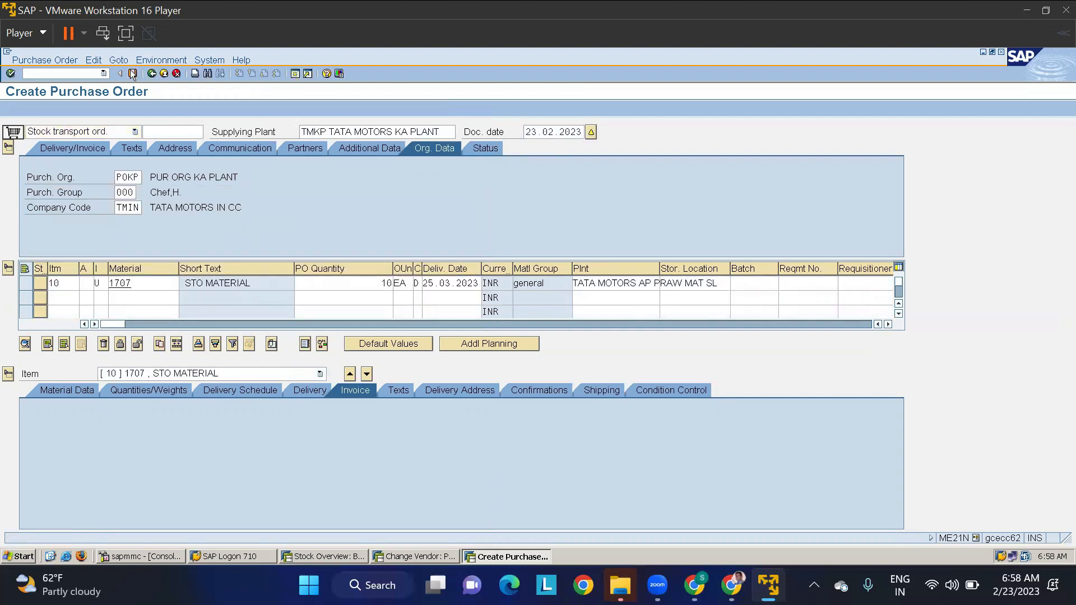
click(199, 287)
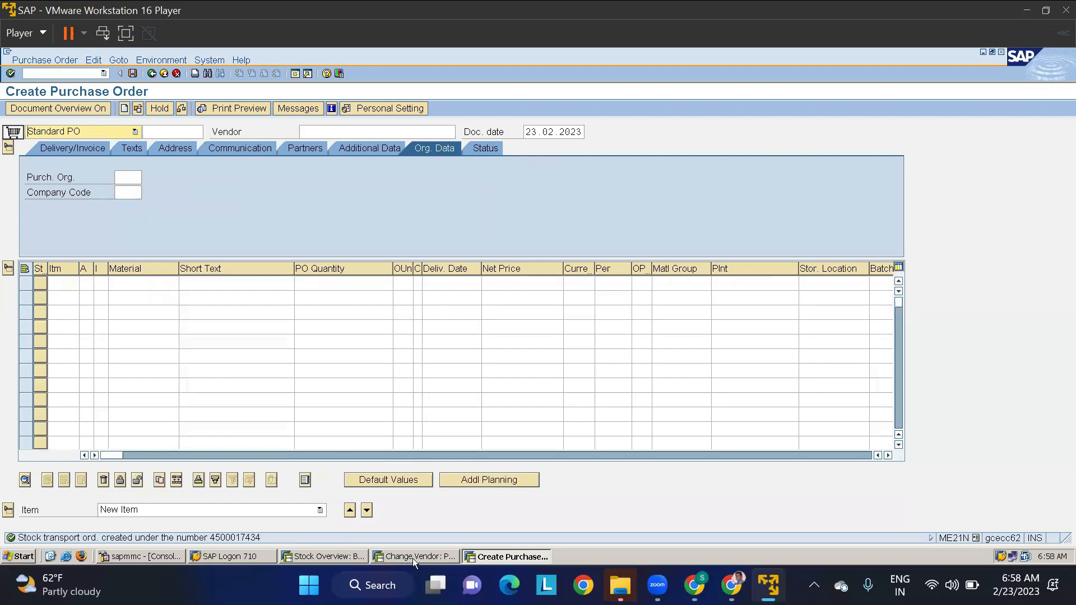
- Rerun the stock overview of material 1707 in plant TMAP and examine its on-order and unrestricted-use stock
click(343, 556)
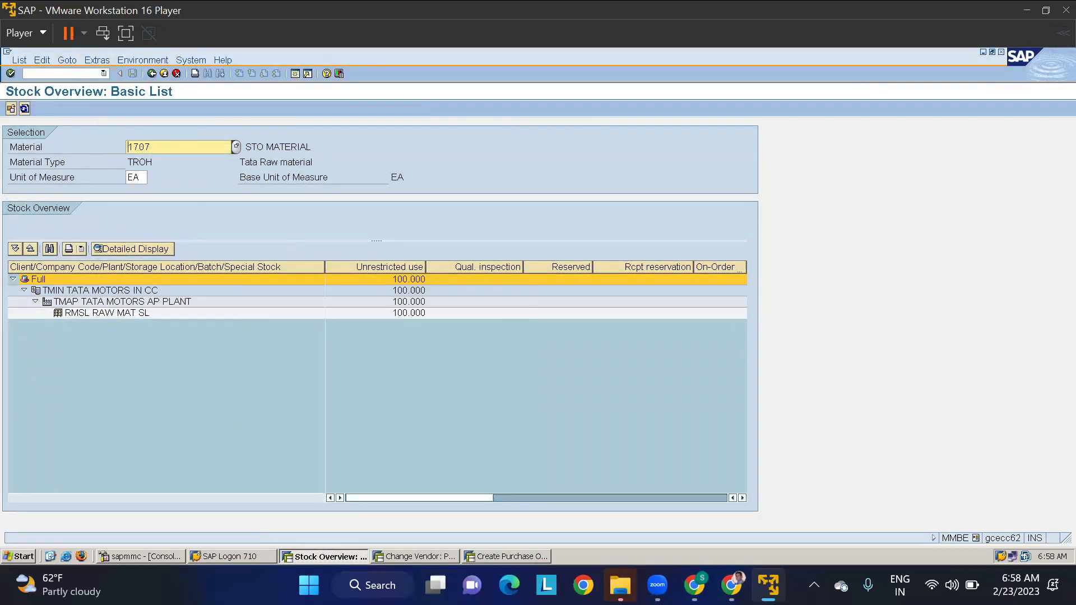
click(152, 74)
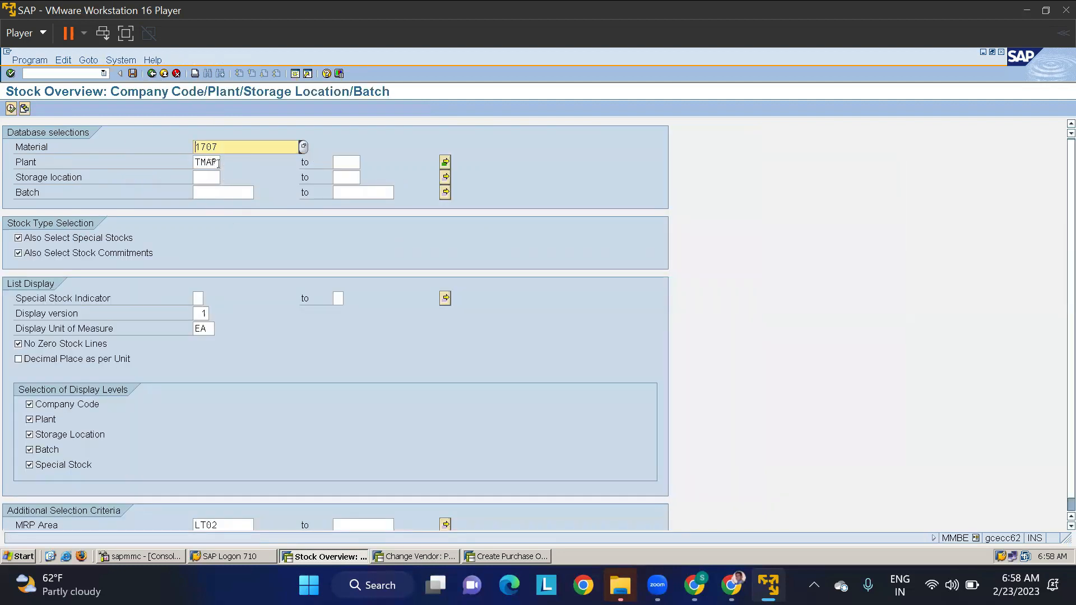
click(11, 109)
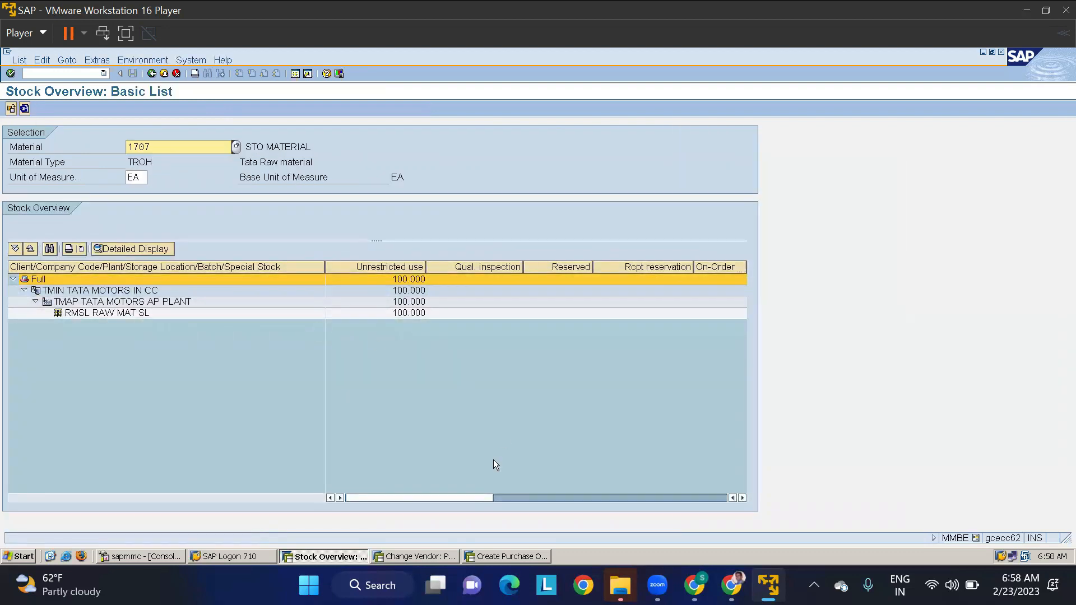
drag(479, 498, 533, 500)
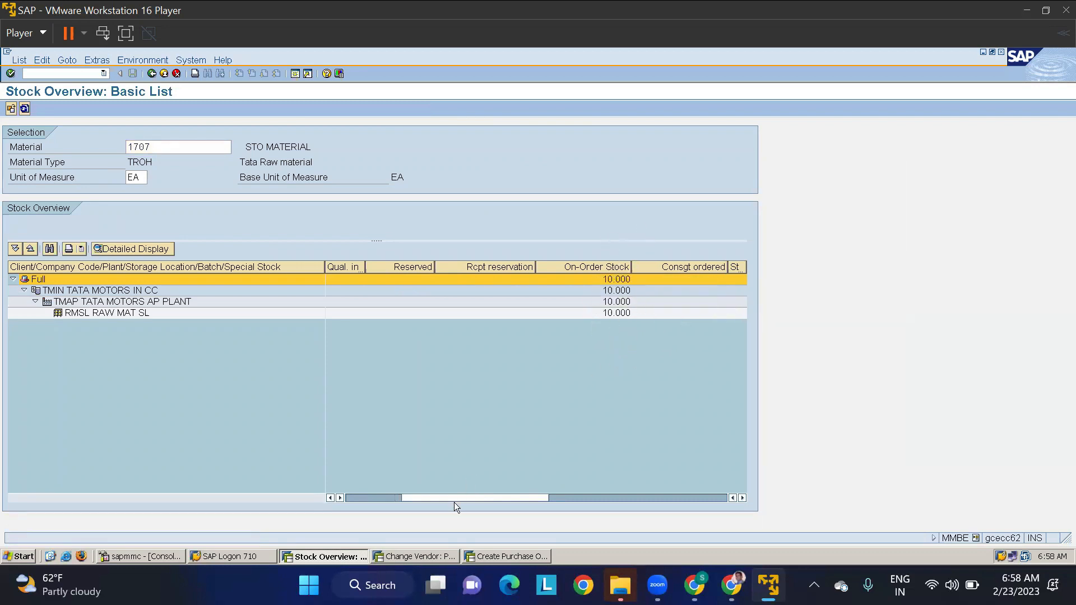
drag(454, 497, 385, 498)
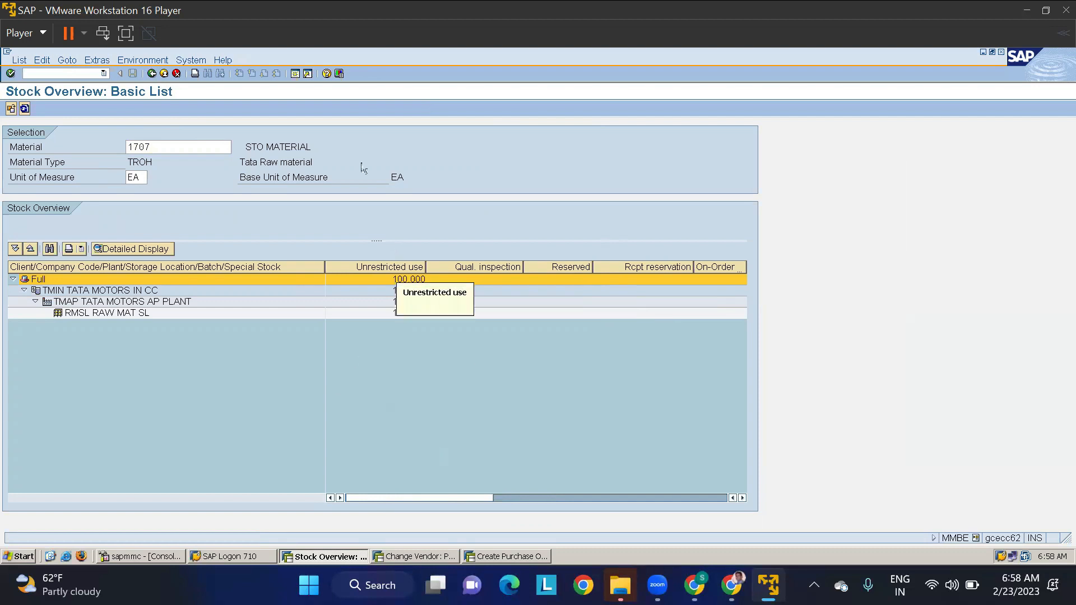
- Run CO09 in a new session for material 1707, plant TMAP and MRP area TMAP, examine the ATP situation, and return to the selection
click(163, 73)
text(CO0)
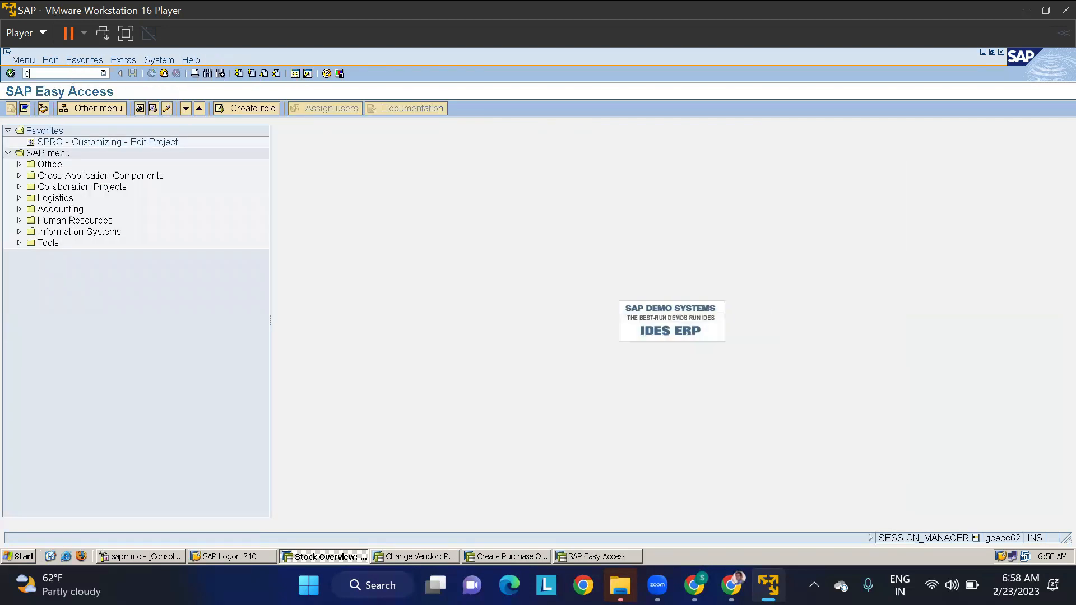
text(9)
key(Return)
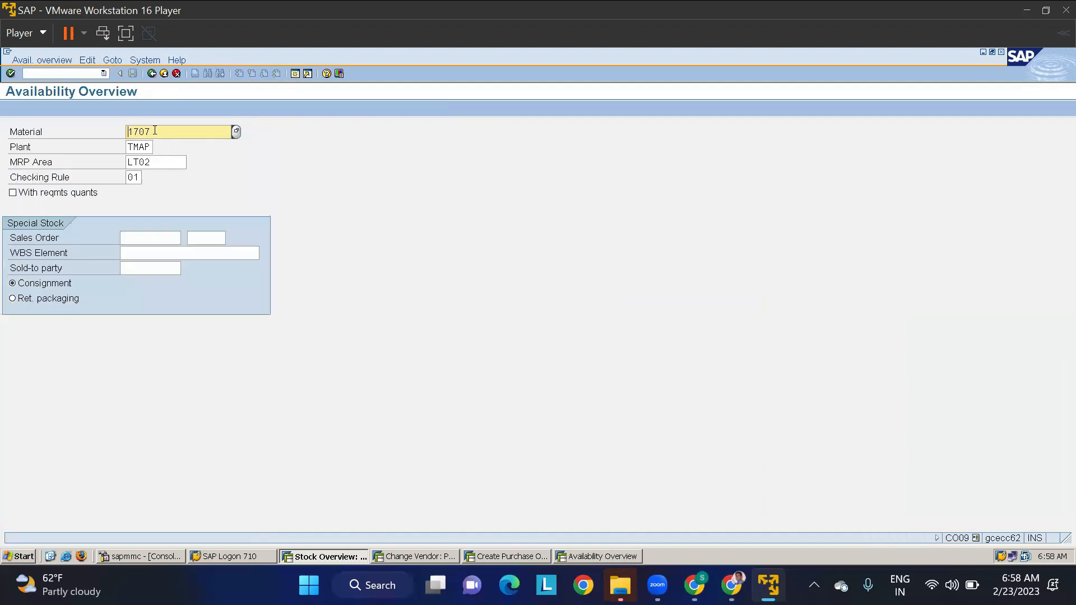
drag(162, 162, 88, 164)
text(TMAP)
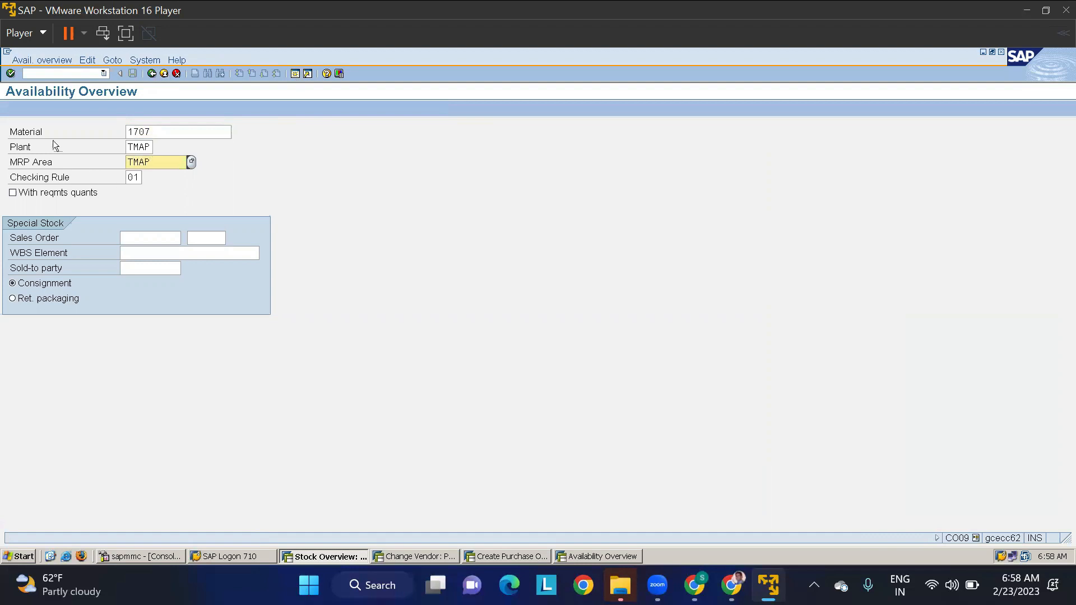
key(Return)
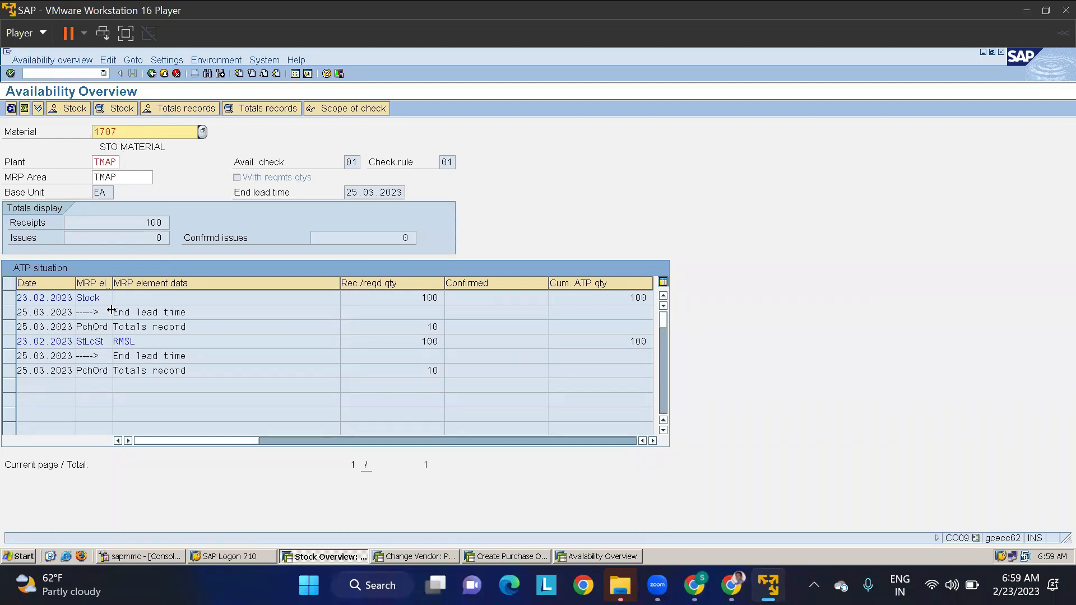
click(48, 299)
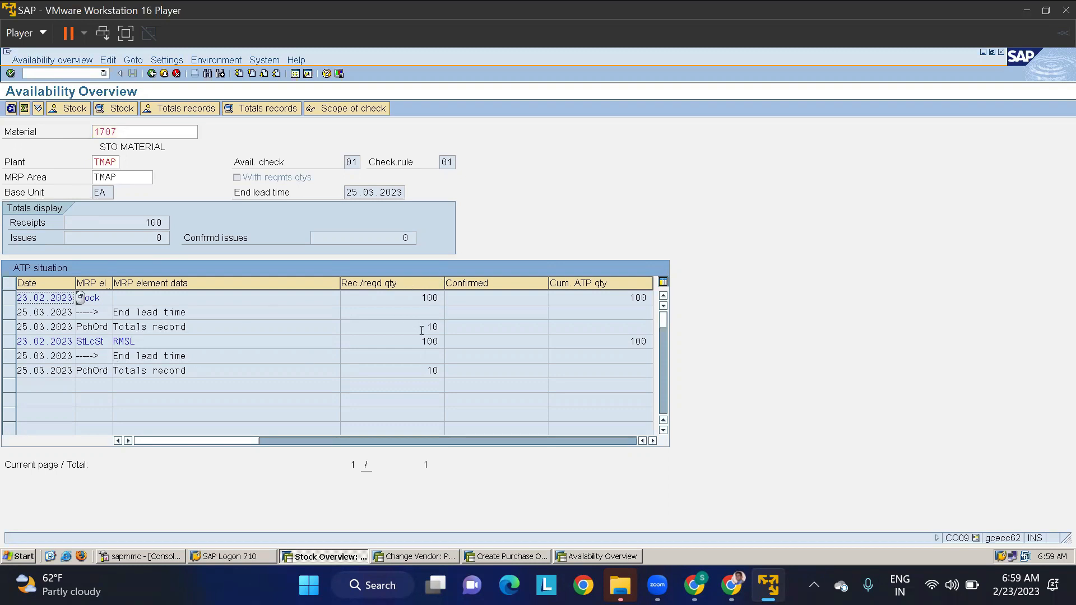
drag(421, 331, 454, 336)
click(150, 74)
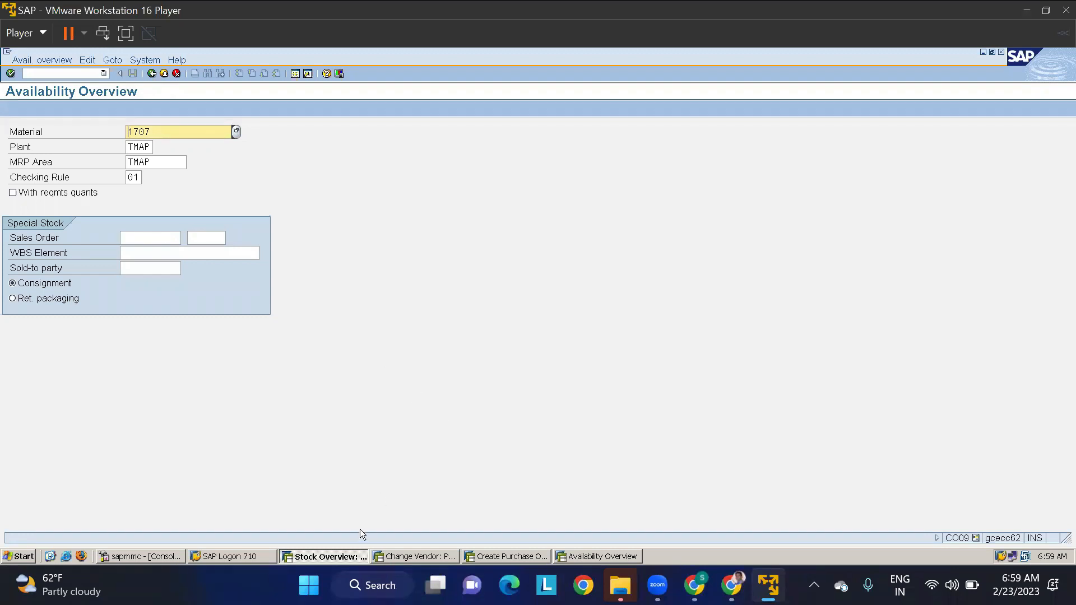
- Return to the purchase order session and copy the new stock transport order's number from the details of the creation message
click(417, 556)
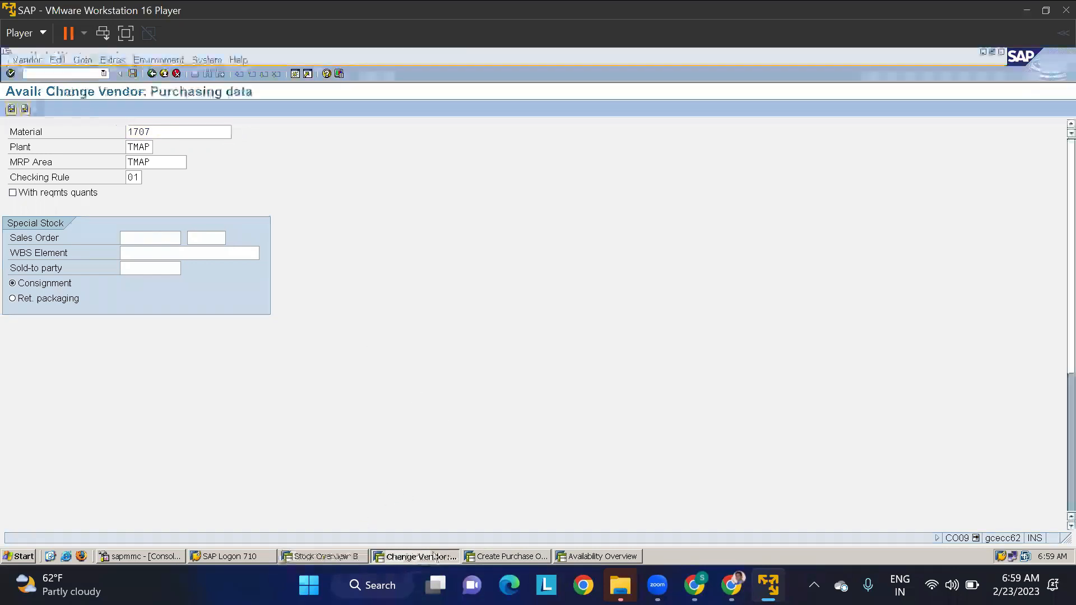
click(510, 558)
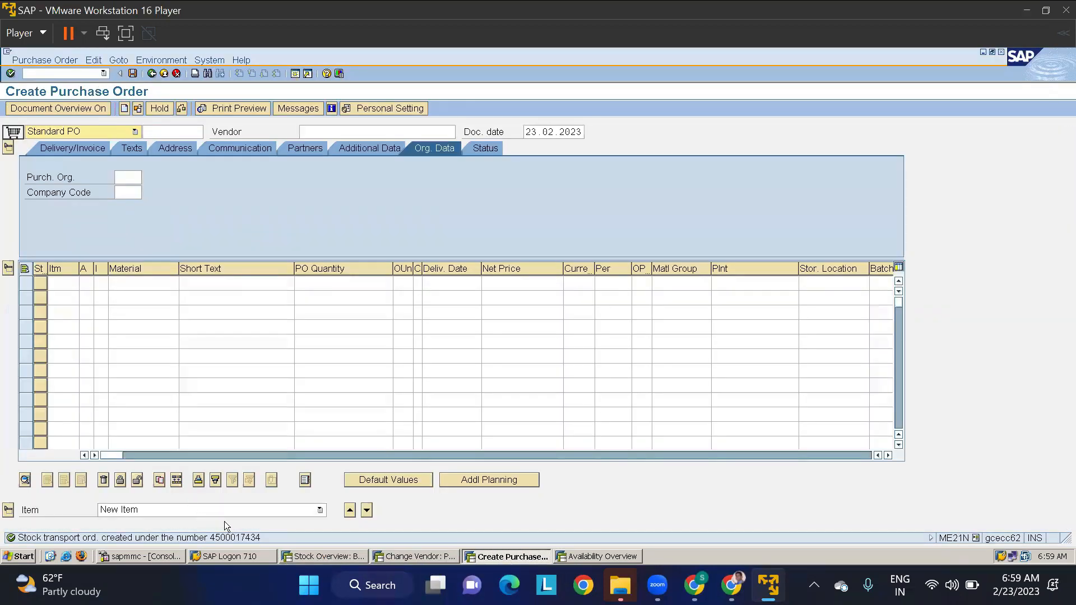
click(230, 538)
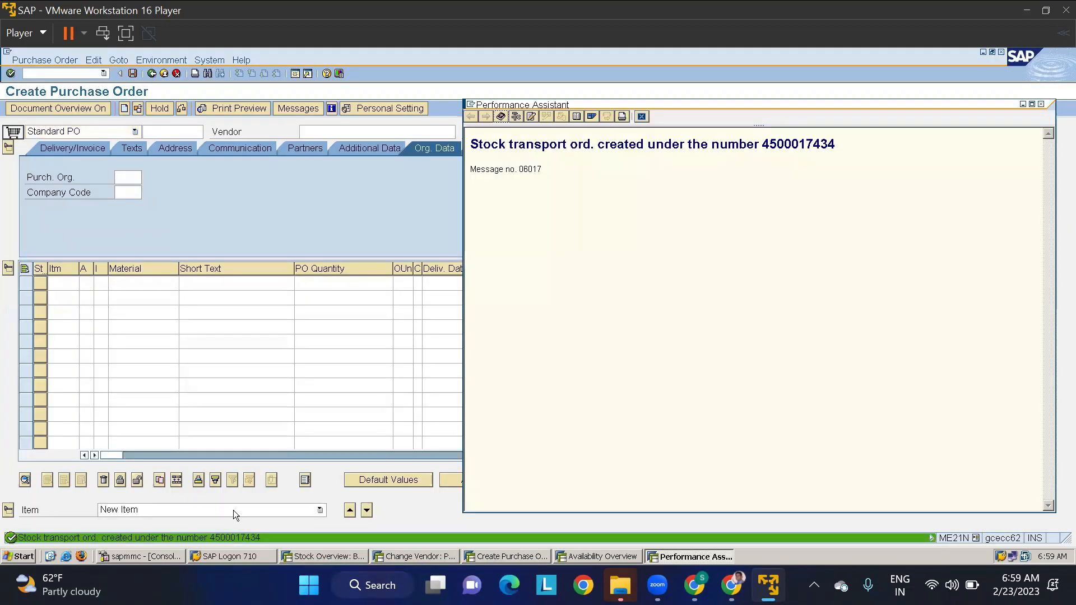
double_click(795, 149)
key(ctrl+c)
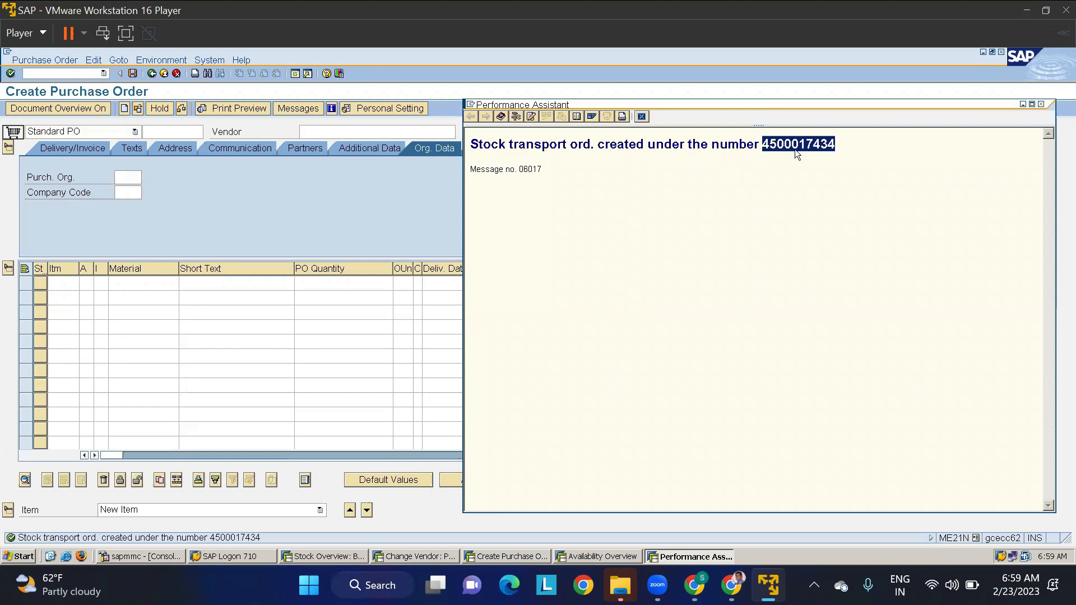
click(641, 116)
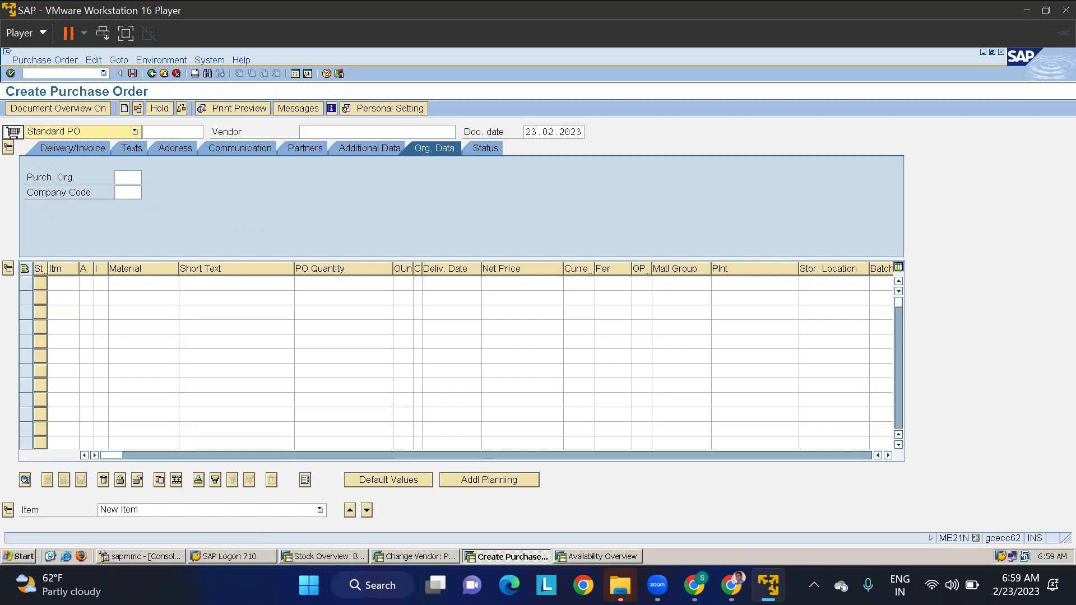
- Leave purchase order creation and start transaction VL10B for purchase orders due for shipping
click(78, 73)
text(/NV)
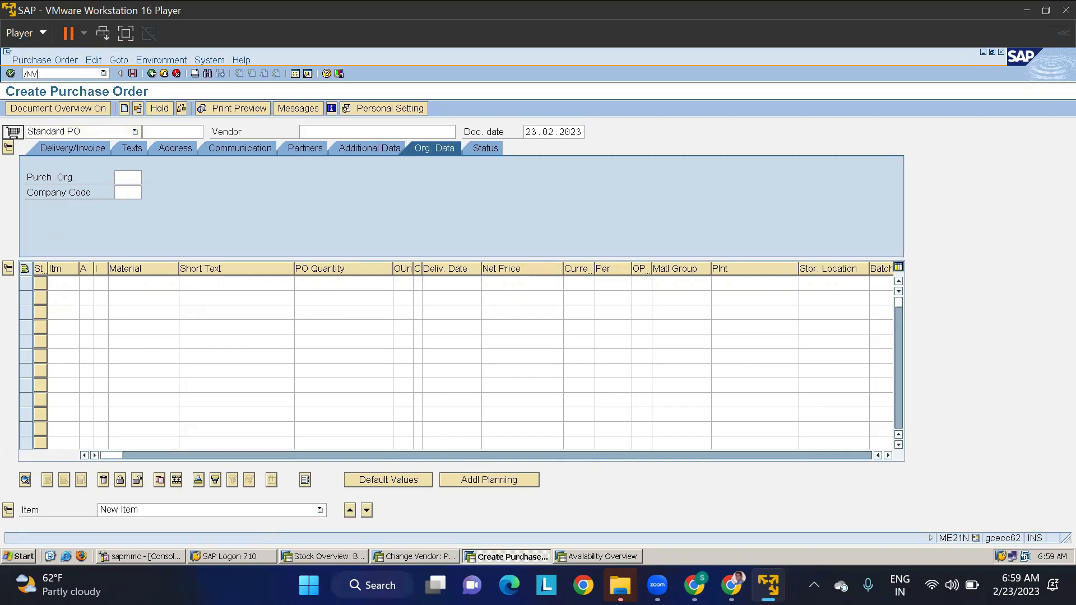
text(L10B)
key(Return)
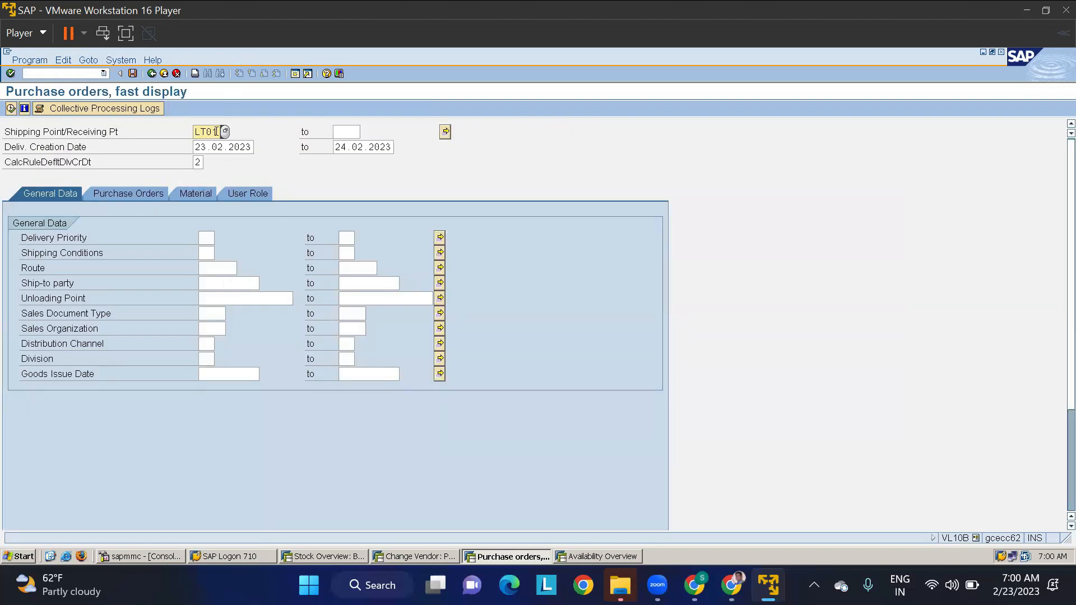
- Set the shipping point to TMSP, and clear the starting delivery creation date and the calculation rule for the default creation date
drag(219, 131, 135, 137)
key(BackSpace)
text(TMSP)
double_click(199, 147)
key(BackSpace)
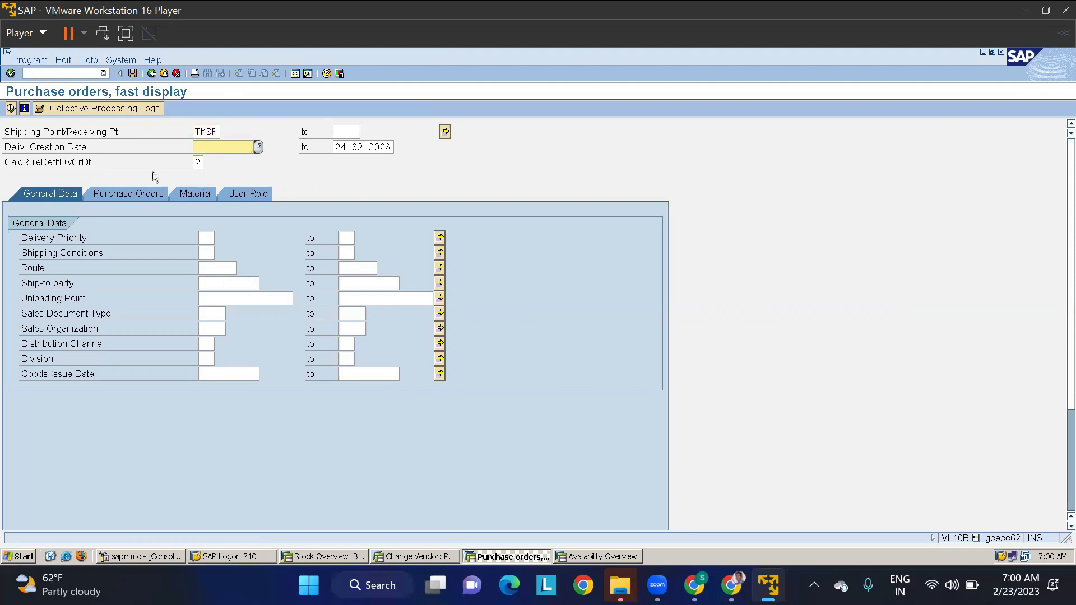
click(117, 191)
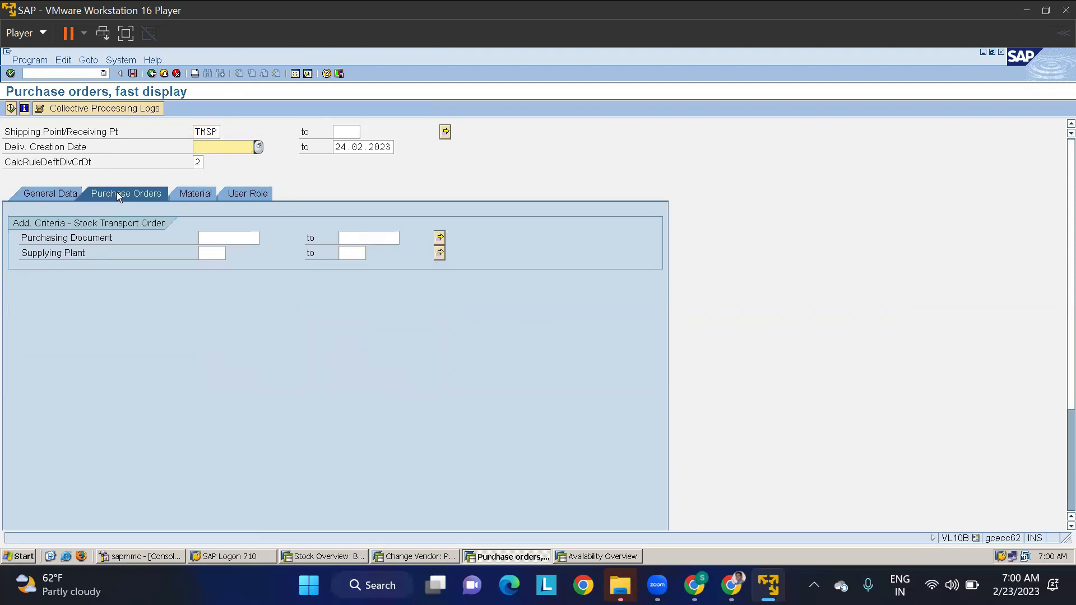
click(203, 162)
key(BackSpace)
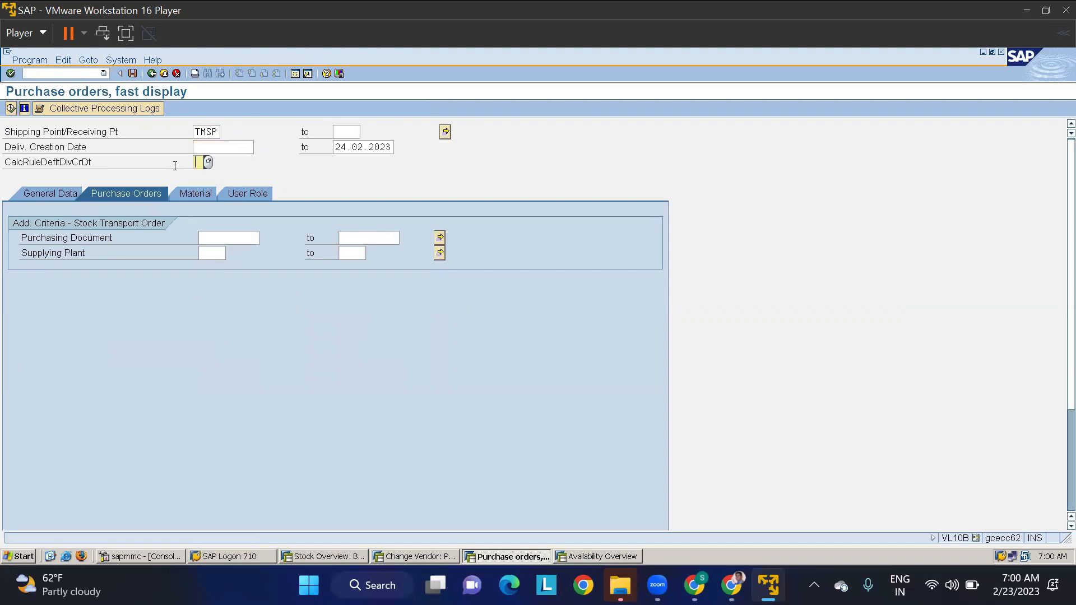
- Restrict the selection to the copied purchasing document number, execute the report, and select the order's line in the resulting list
click(235, 237)
key(ctrl+v)
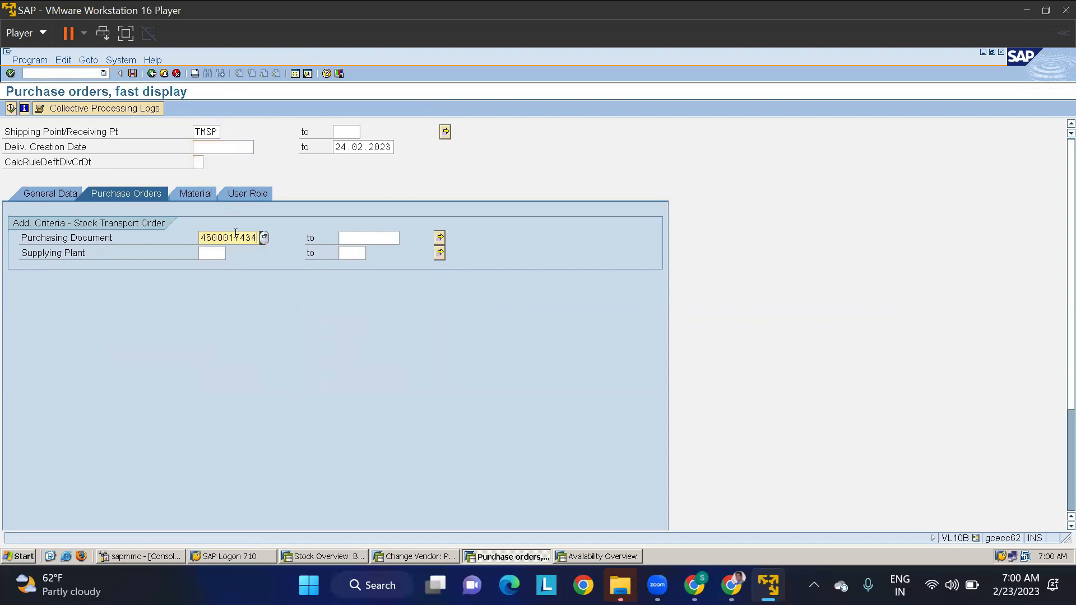
key(Return)
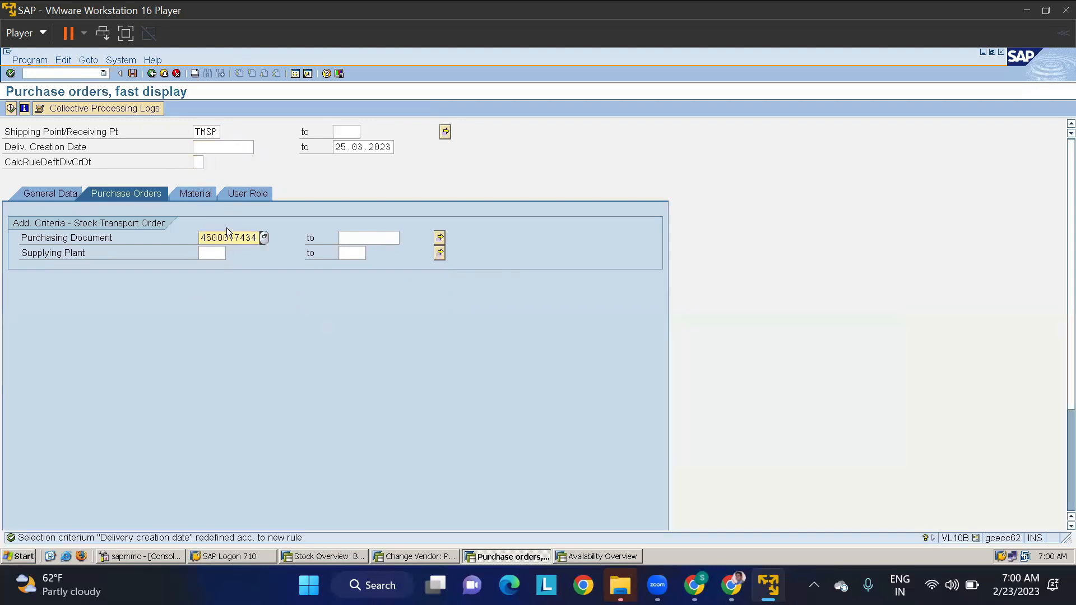
click(10, 109)
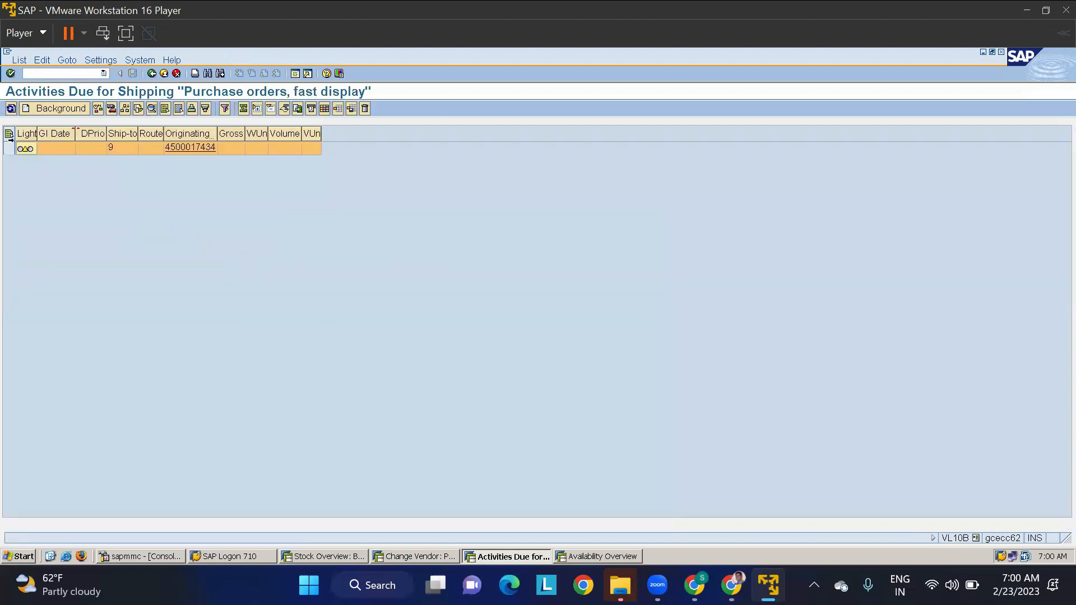
click(11, 149)
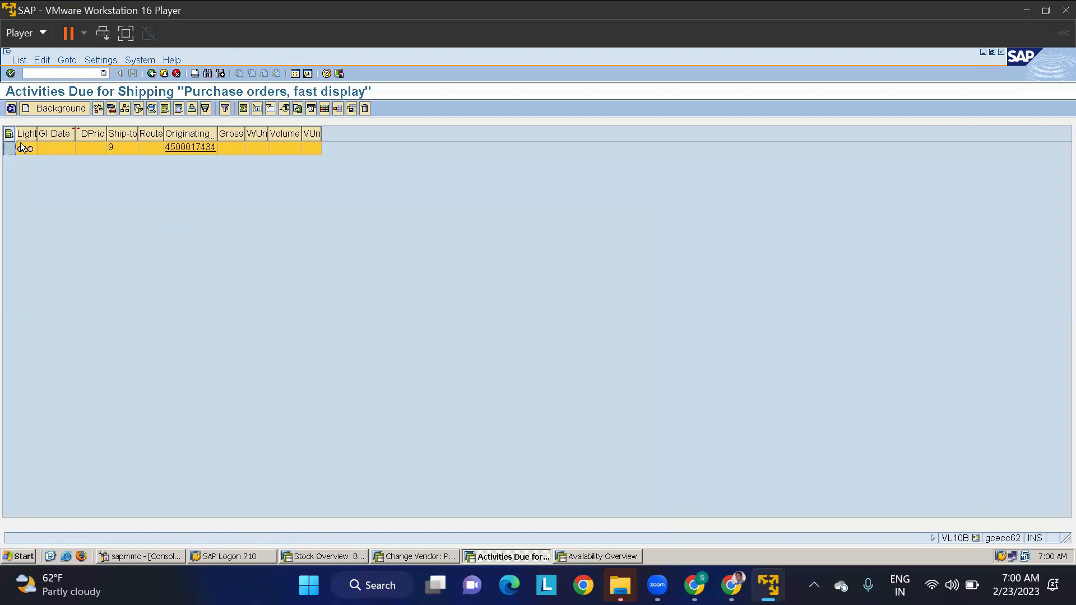
- Create the delivery for the selected order in the background, and list the generated documents from the delivery creation log
click(79, 110)
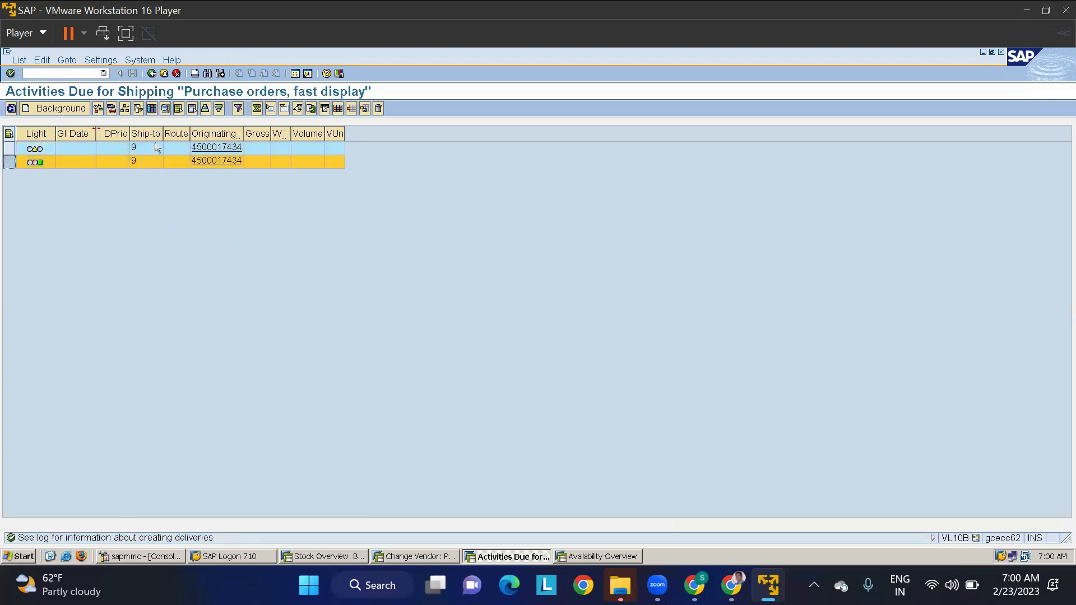
click(153, 110)
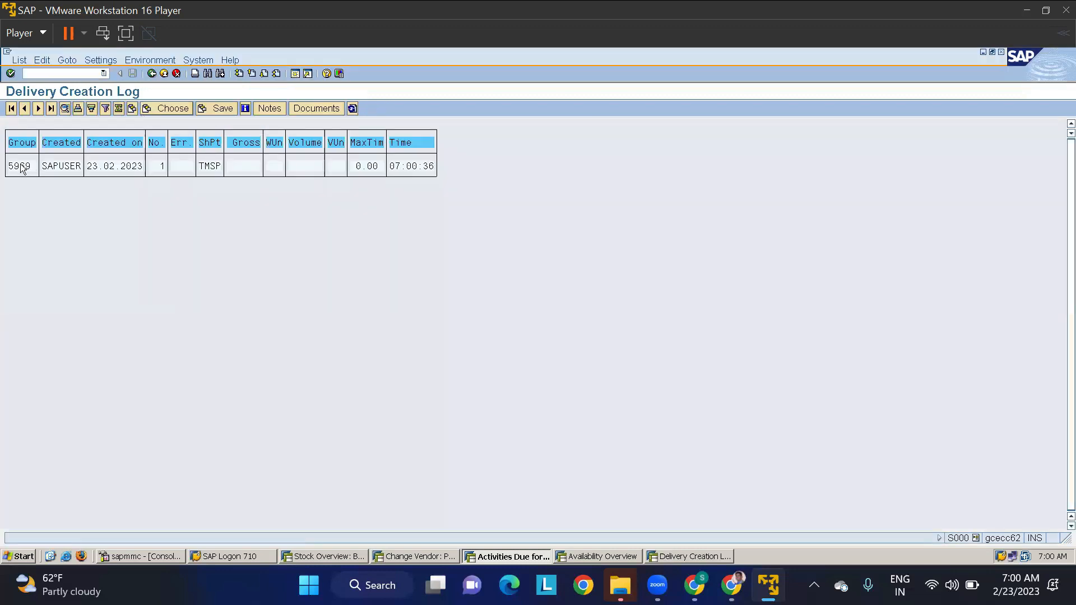
click(56, 165)
click(313, 109)
click(71, 166)
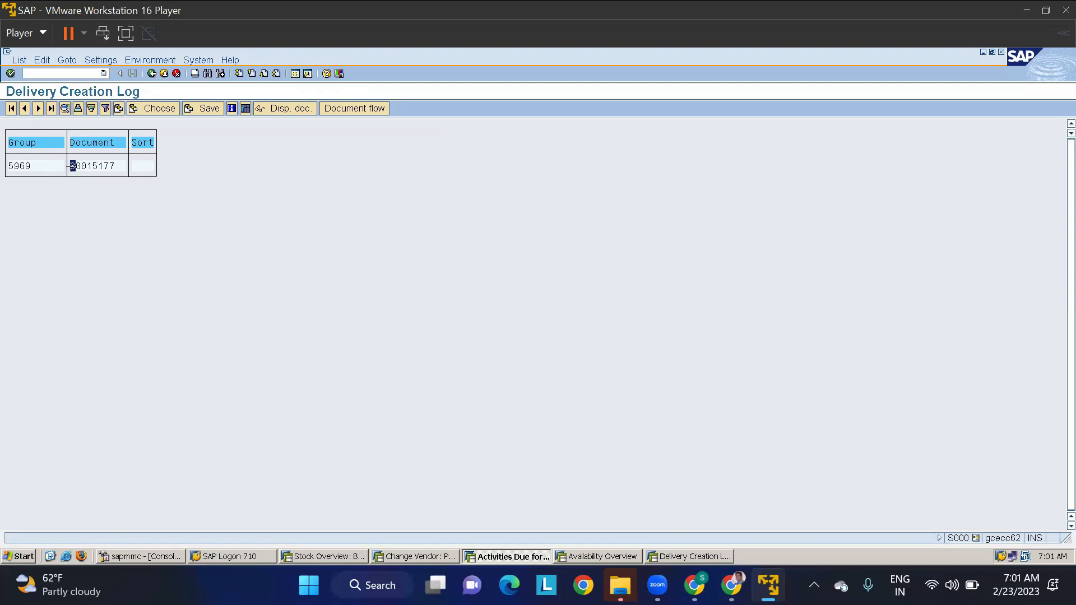
- Copy the delivery number from the log, start transaction VL02N, and open that outbound delivery for change
key(ctrl+y)
drag(72, 166, 115, 167)
key(ctrl+c)
text(/NVL02N)
key(Return)
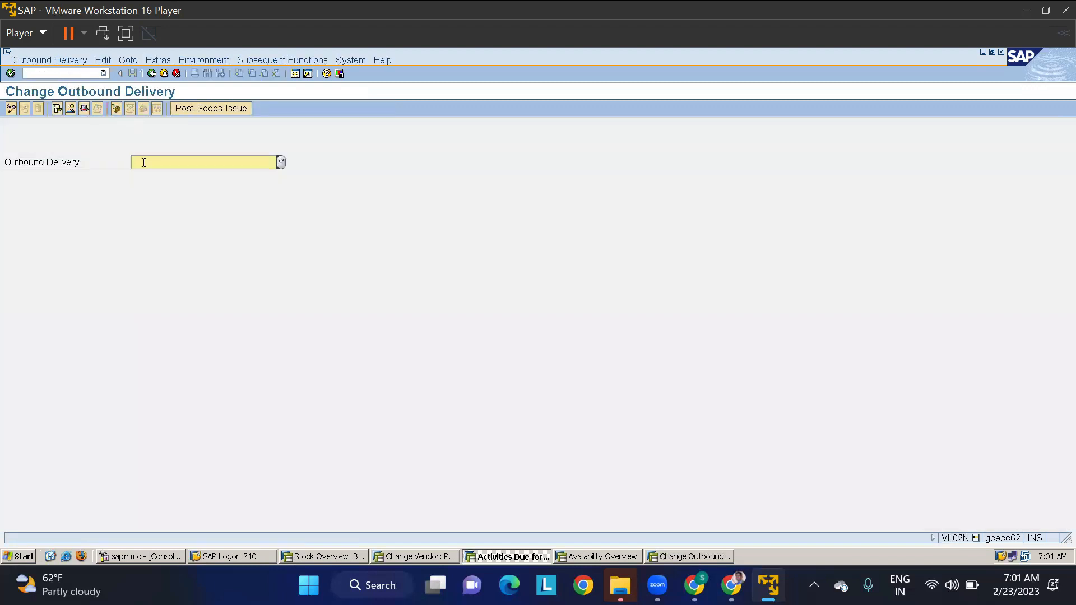
text(80015177)
key(Return)
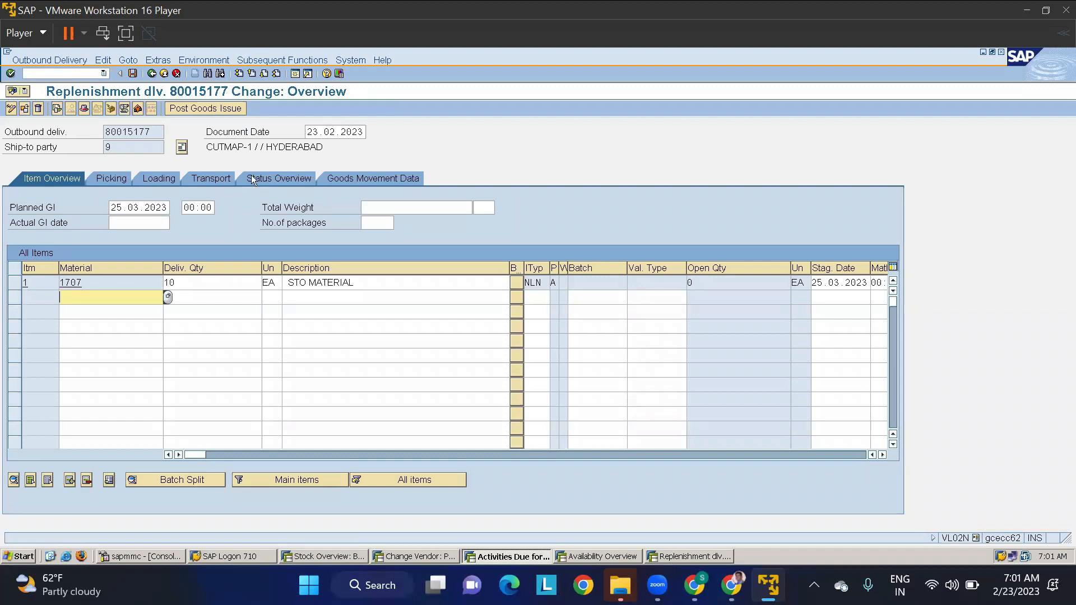
- Set the picked quantity of material 1707 to 10 in the delivery's picking data
click(150, 178)
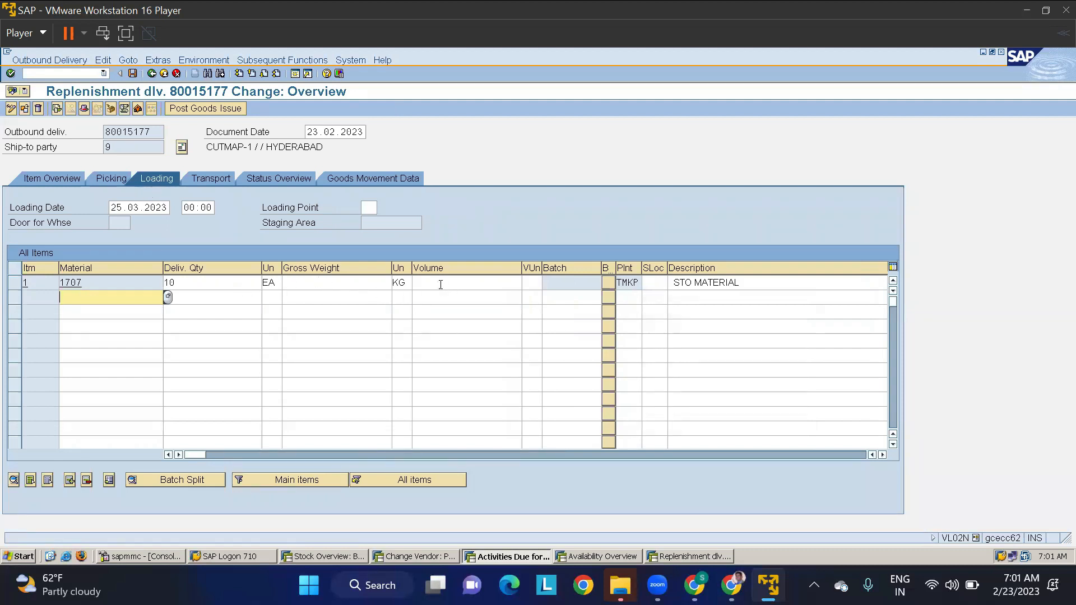
click(111, 180)
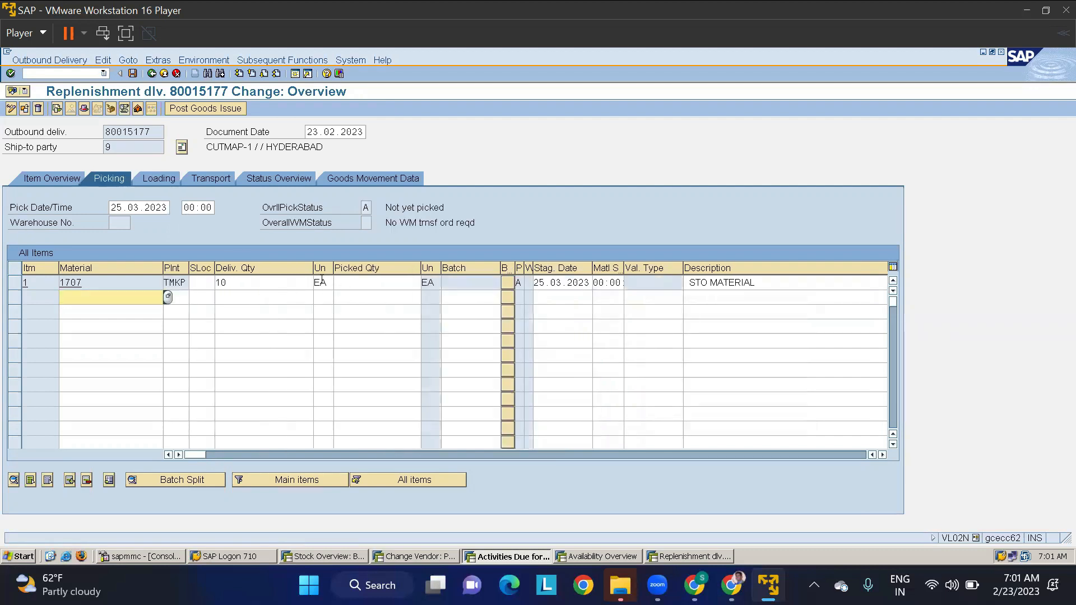
click(384, 281)
text(10)
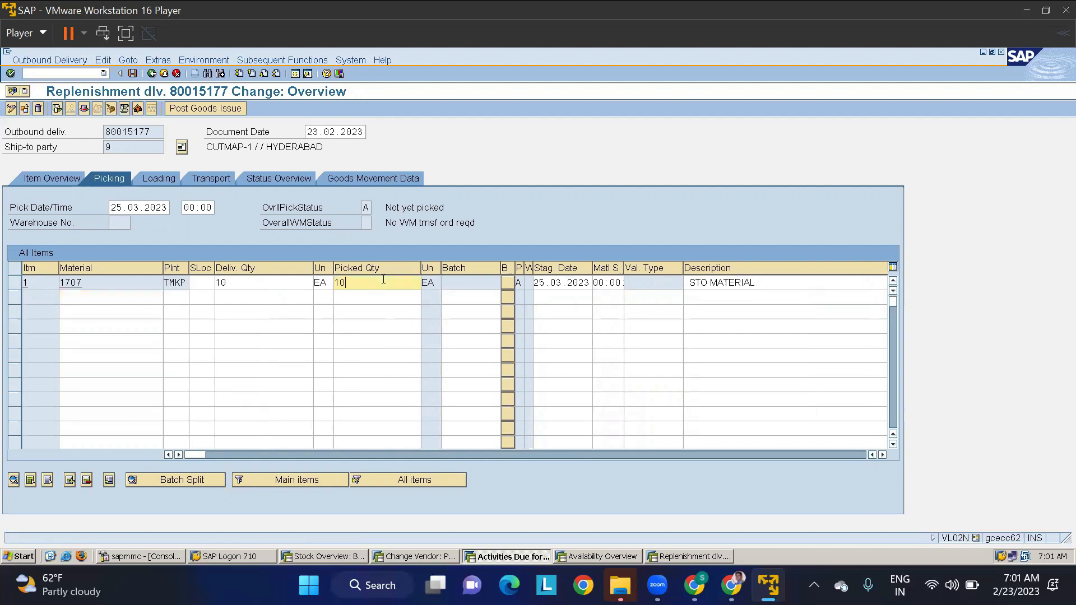
click(278, 310)
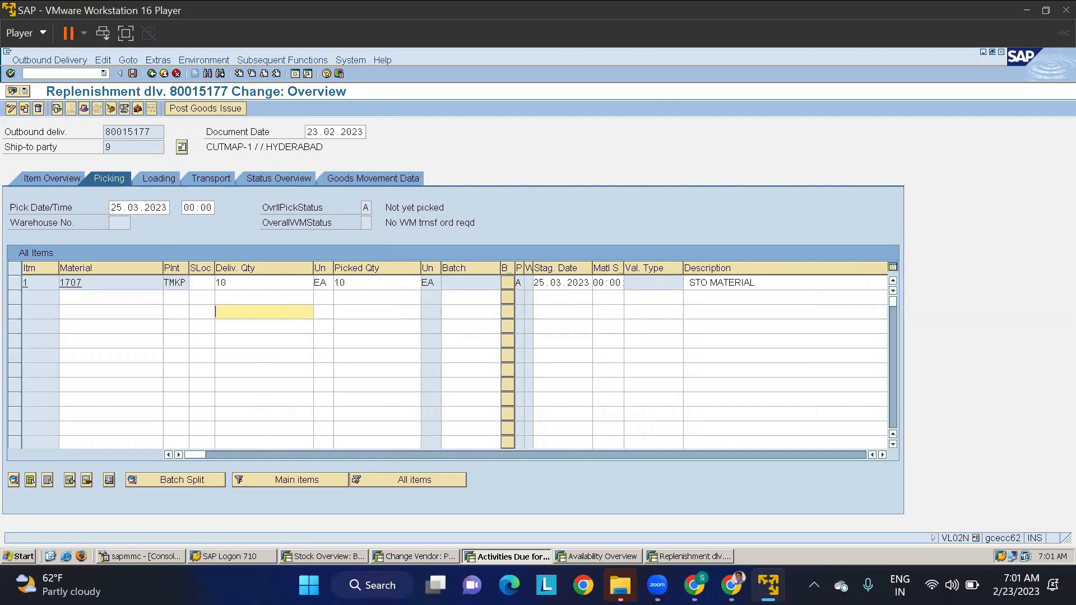
- Examine the picking, loading, shipment and processing data in the delivery's header details, and return to the delivery overview
click(84, 108)
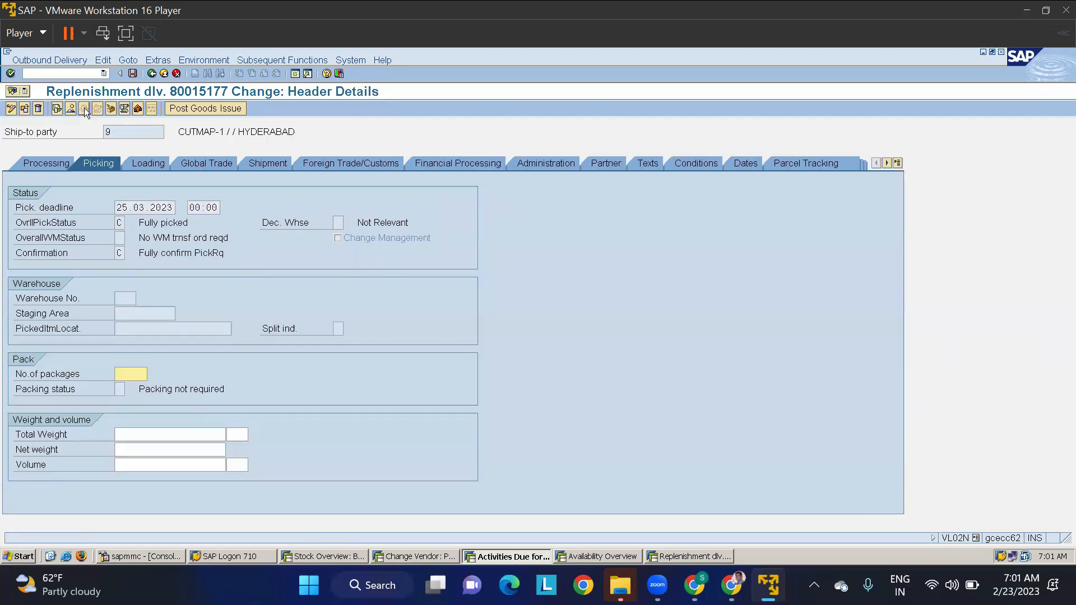
click(152, 162)
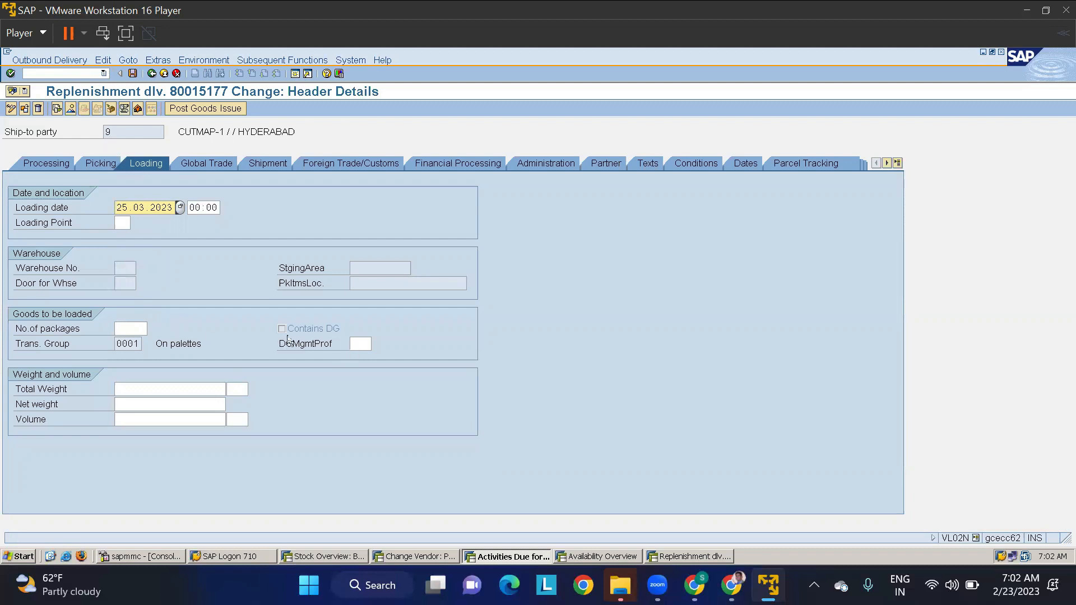
click(271, 162)
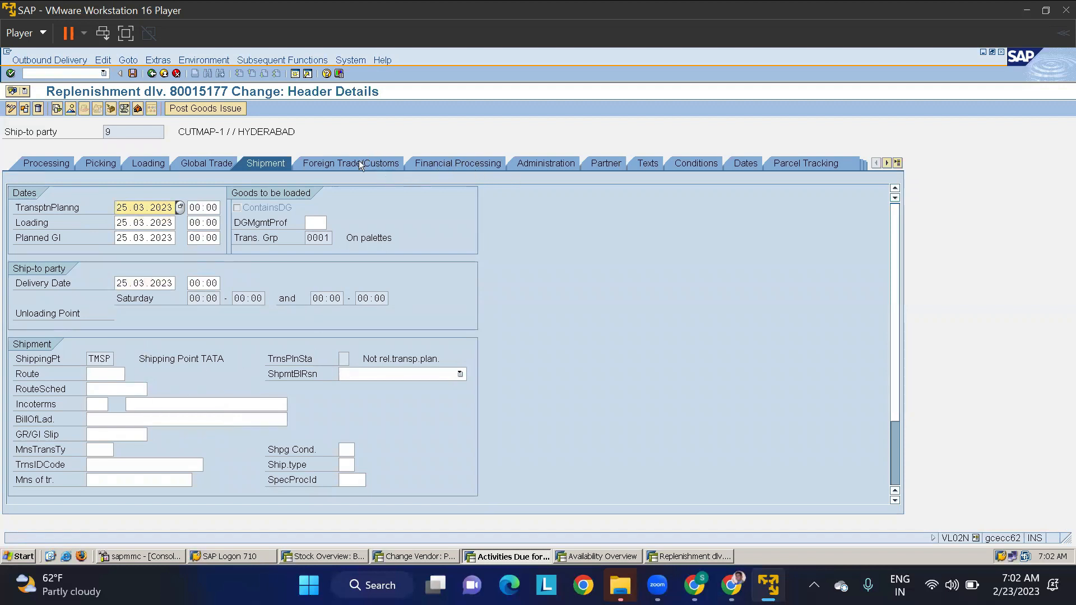
click(64, 163)
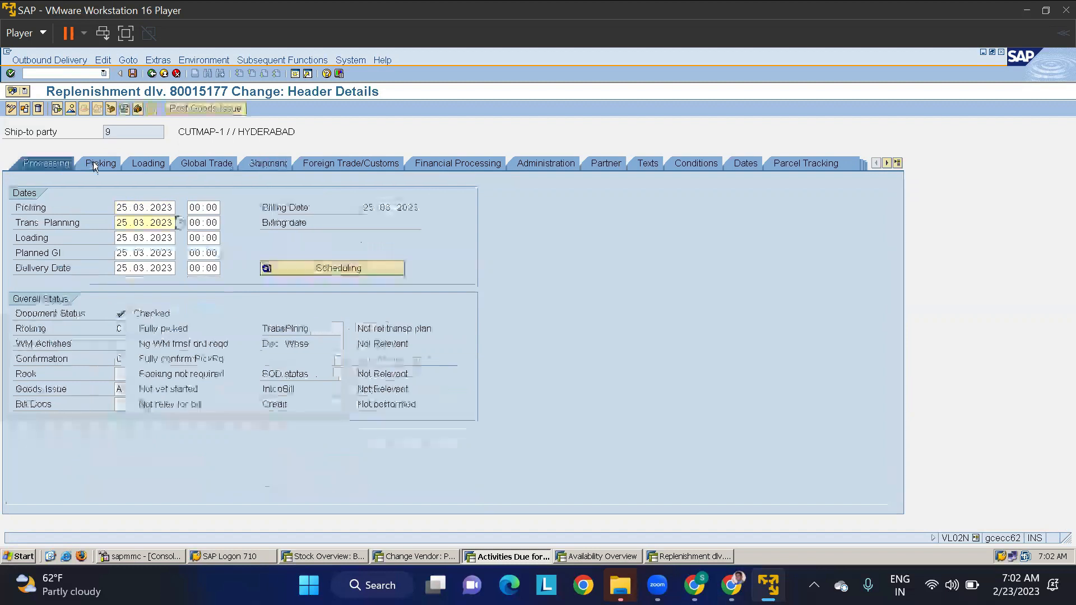
click(96, 162)
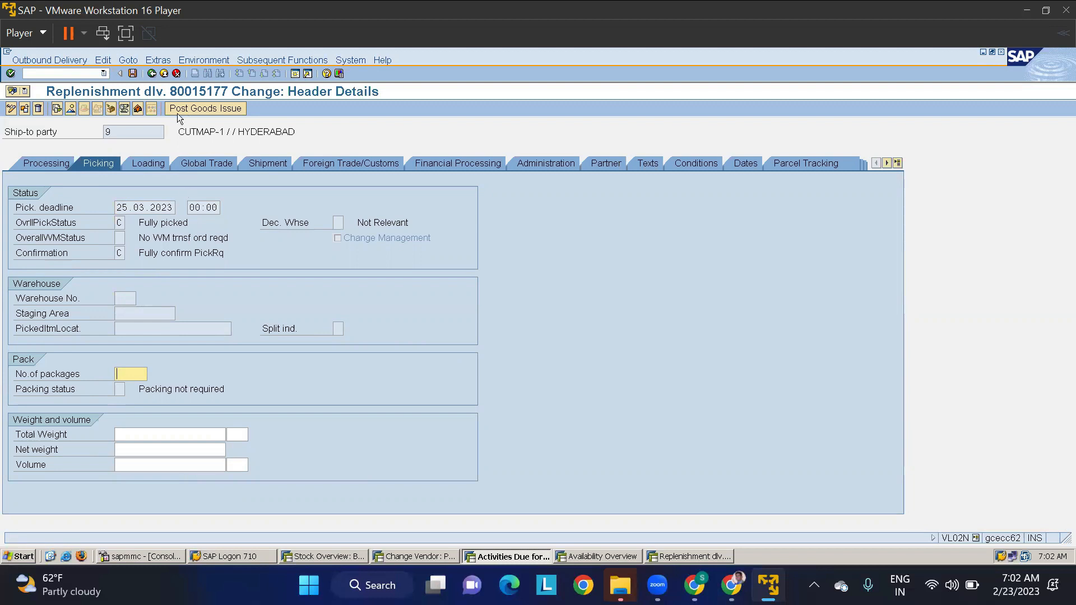
click(156, 167)
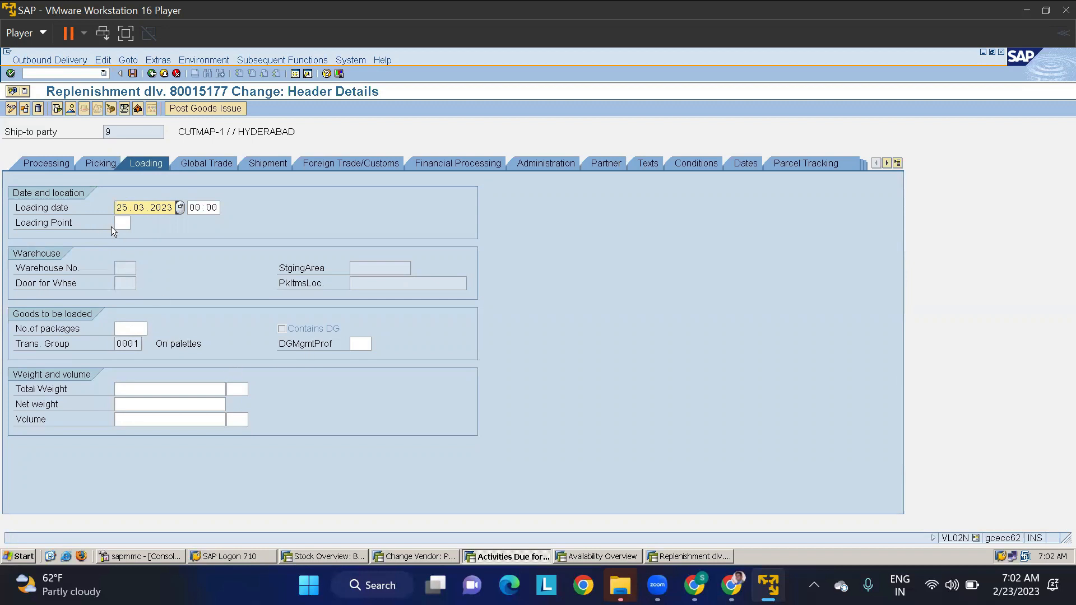
click(43, 166)
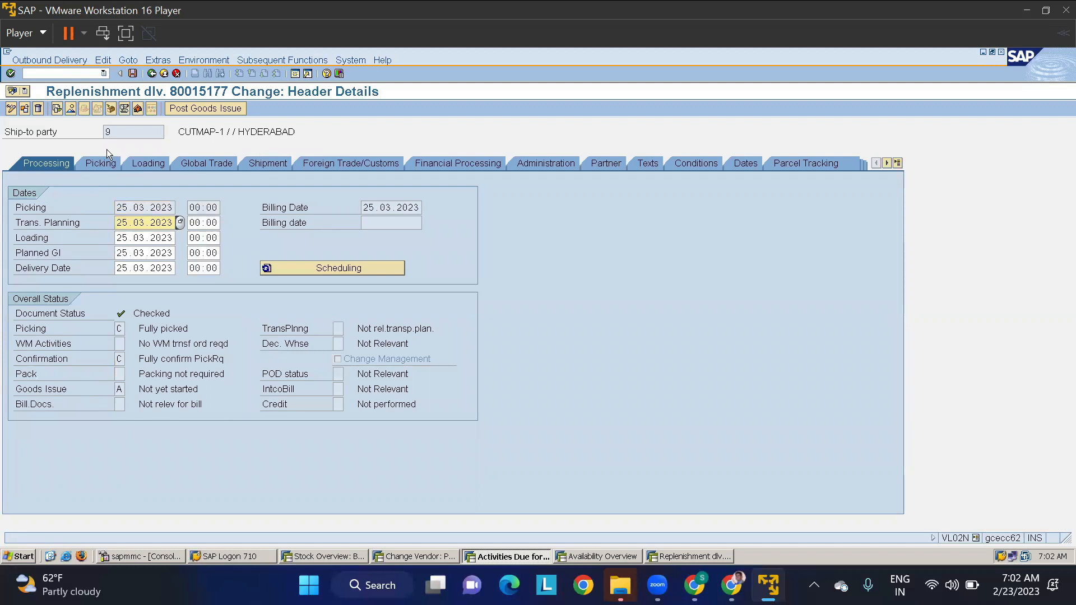
click(72, 110)
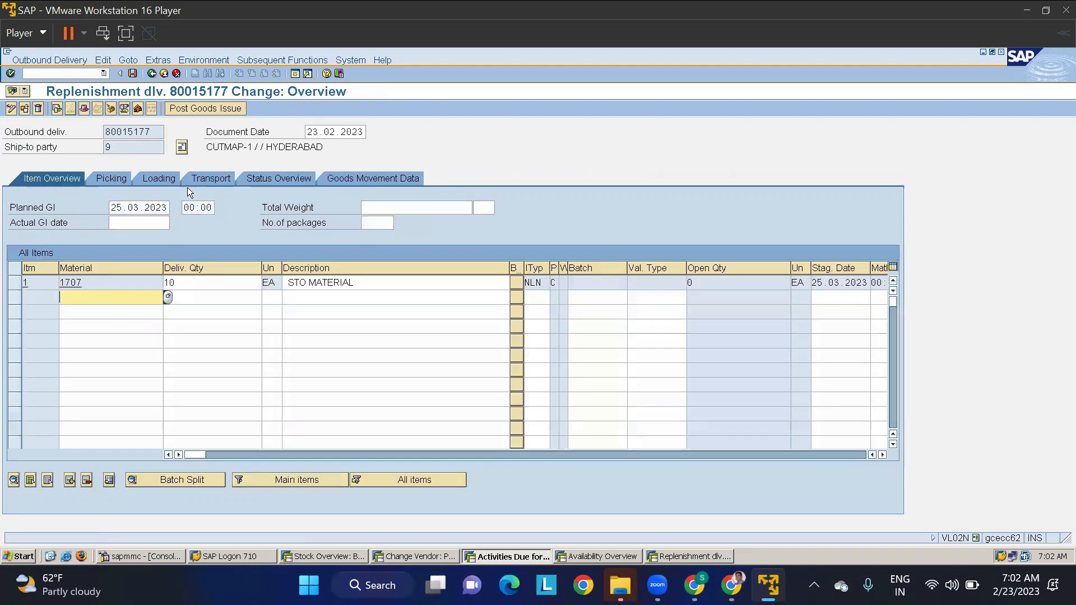
- Check the delivery's status overview and the possible values of its total goods movement status
click(279, 179)
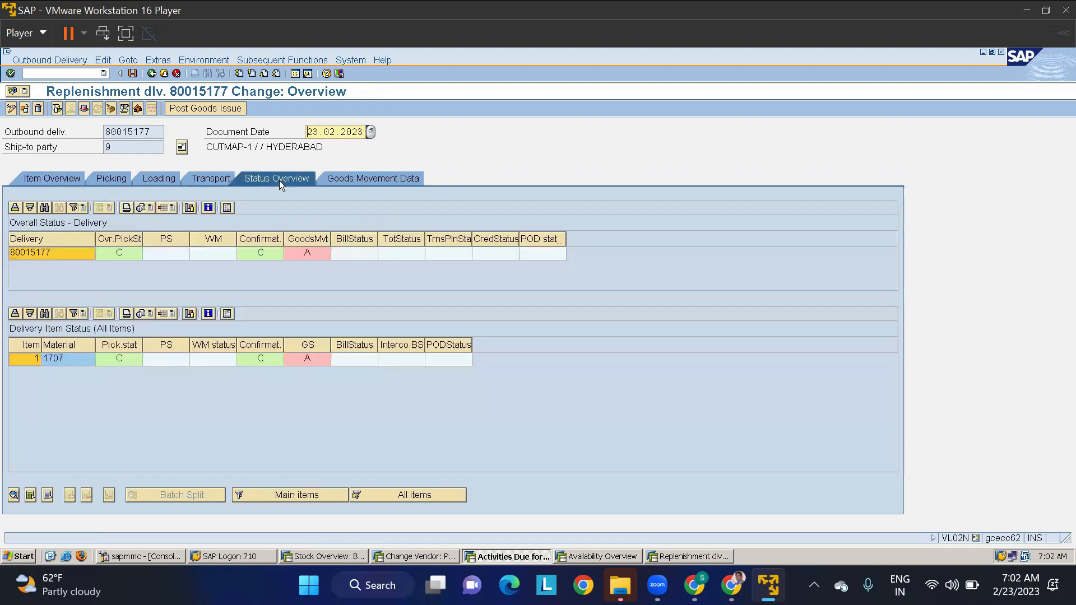
click(314, 253)
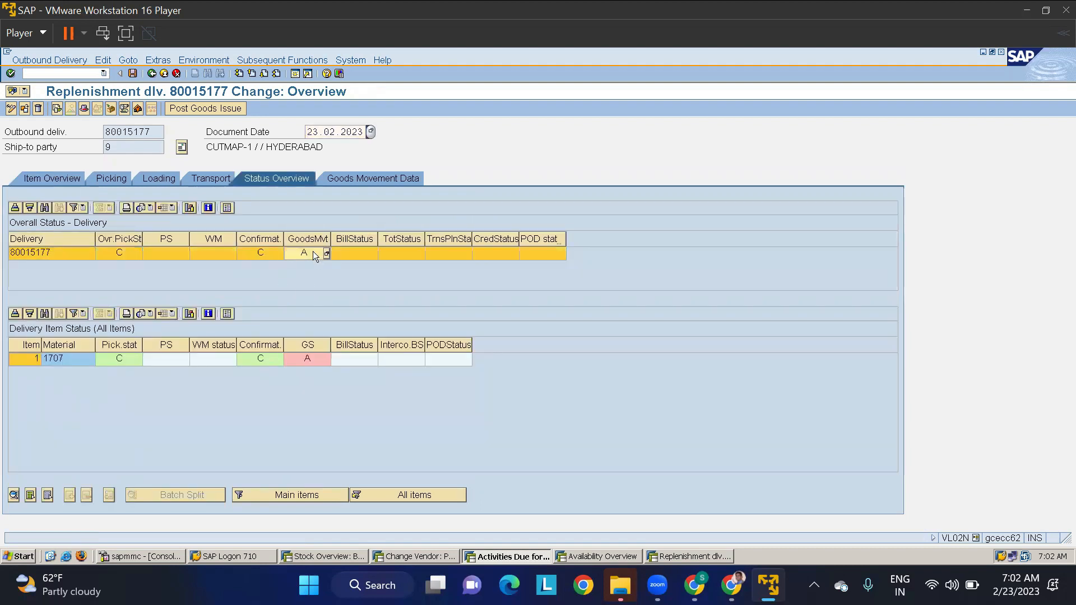
click(326, 254)
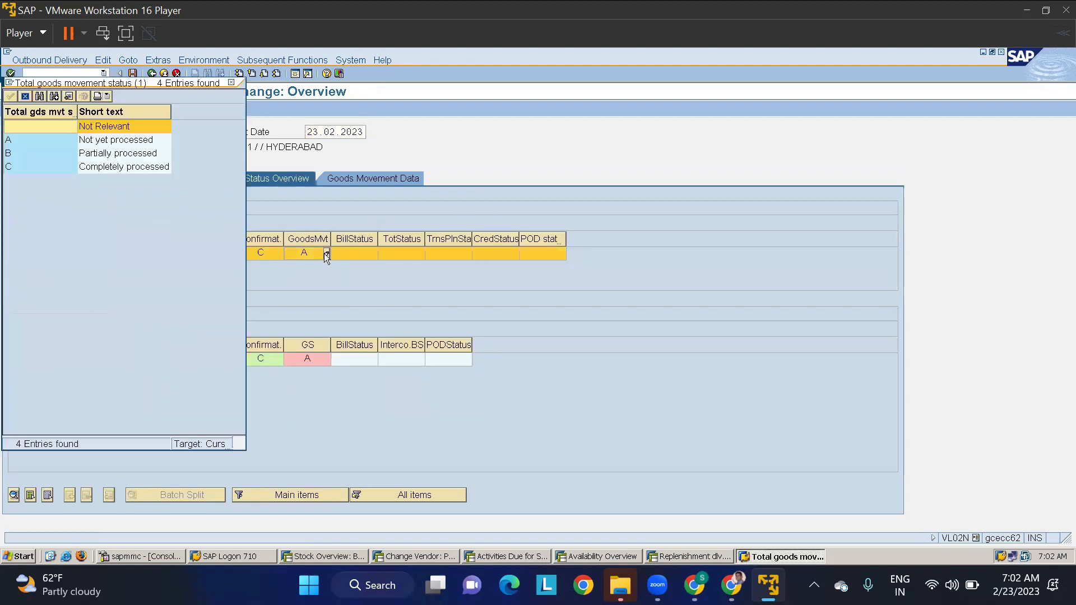
click(230, 82)
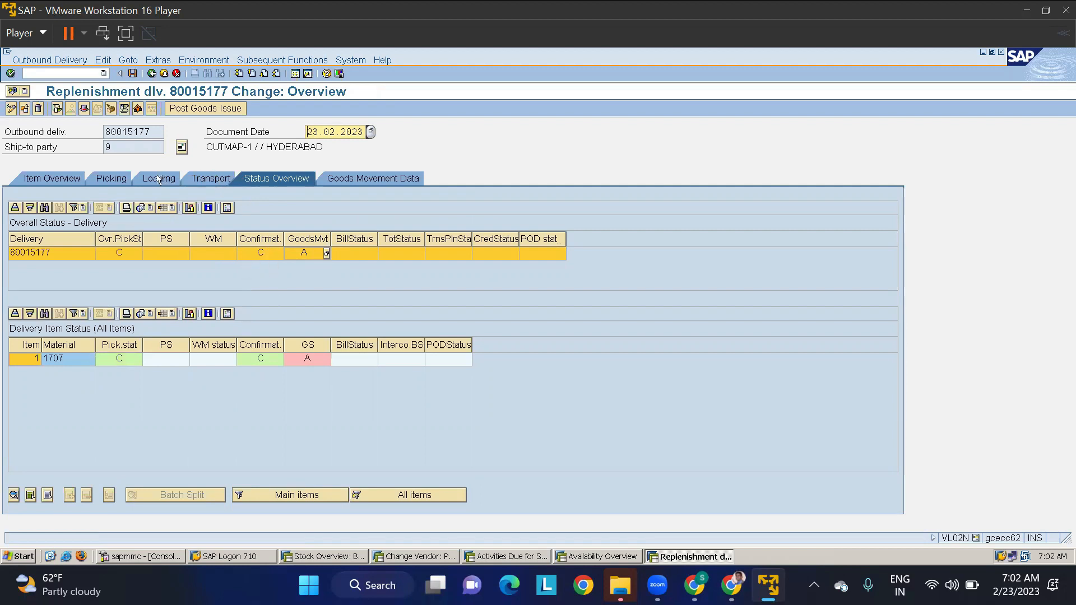
- Enter storage location RMSL for material 1707 in the goods movement data, and post the delivery's goods issue
click(346, 178)
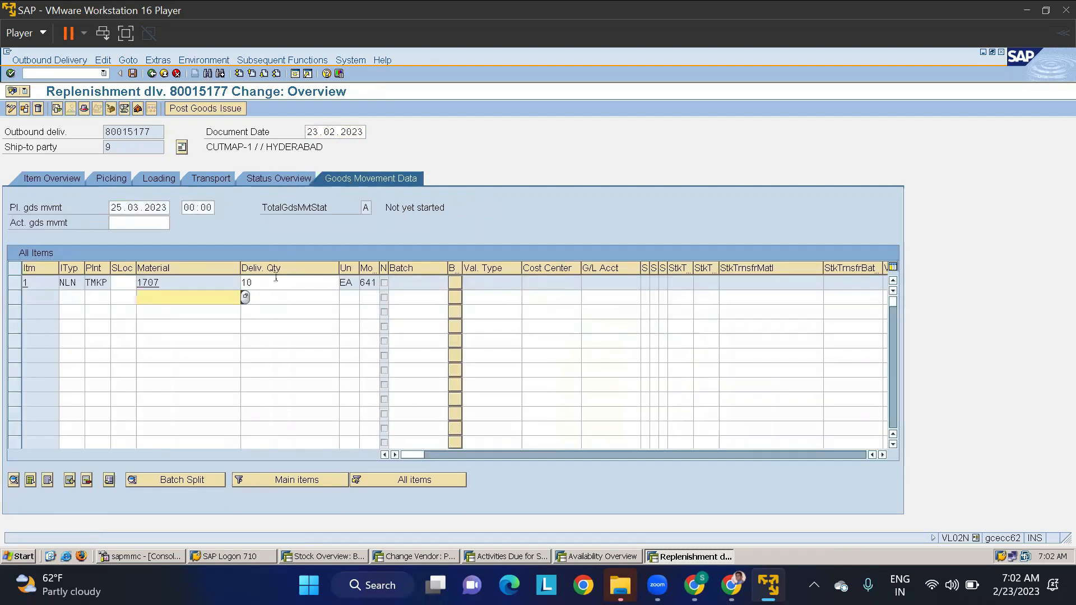
click(128, 284)
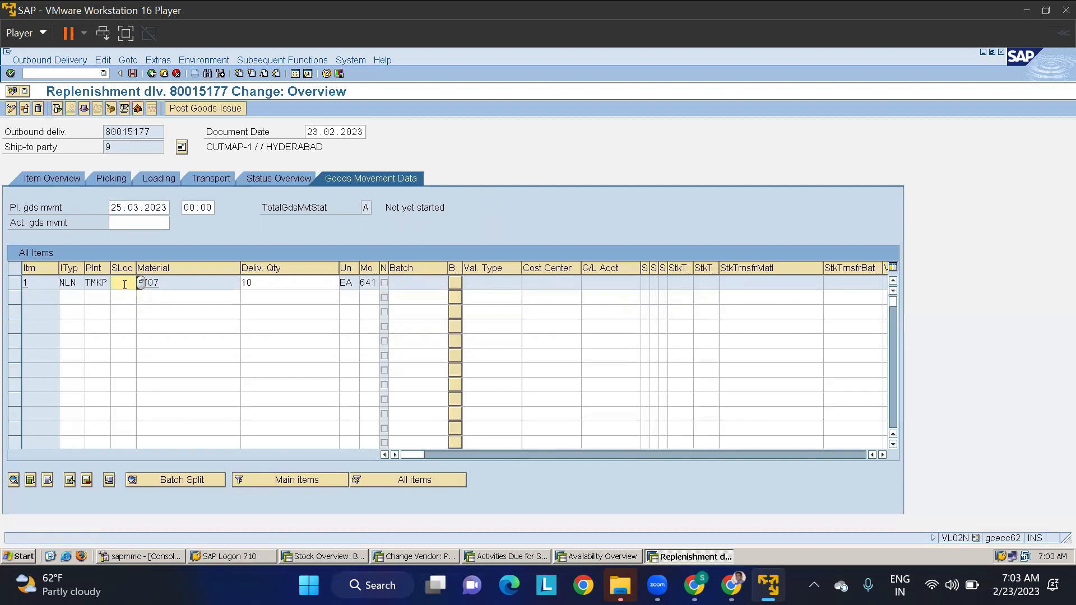
text(RMSL)
key(Tab)
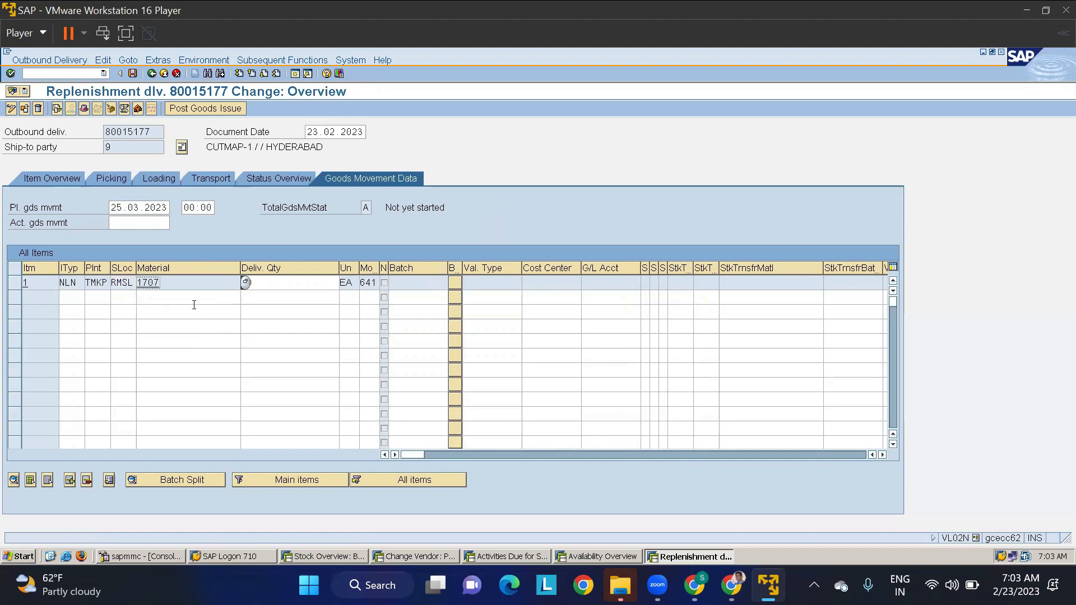
click(60, 179)
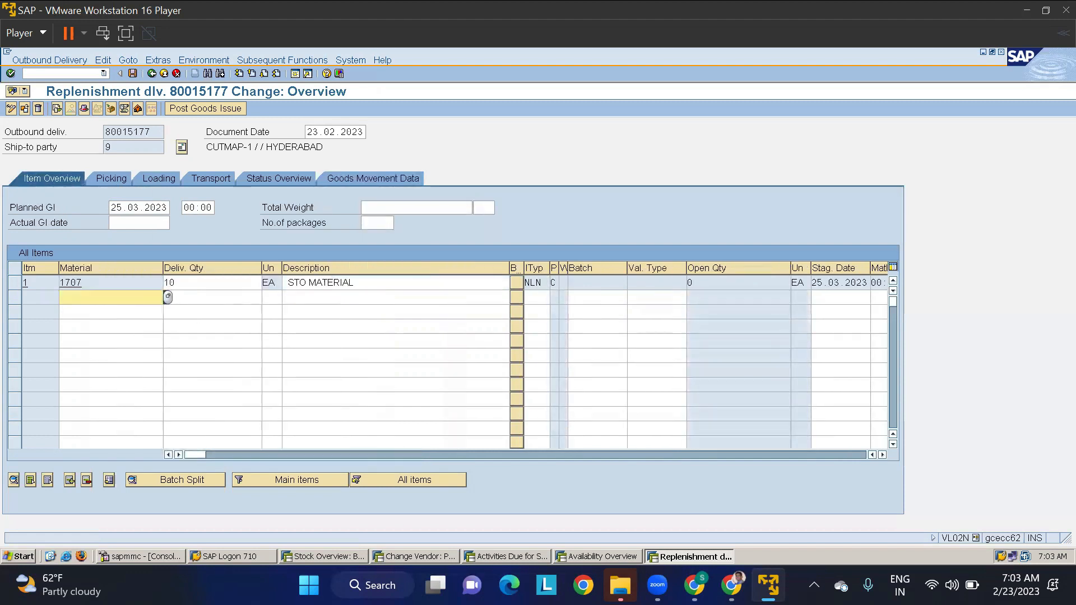
click(199, 110)
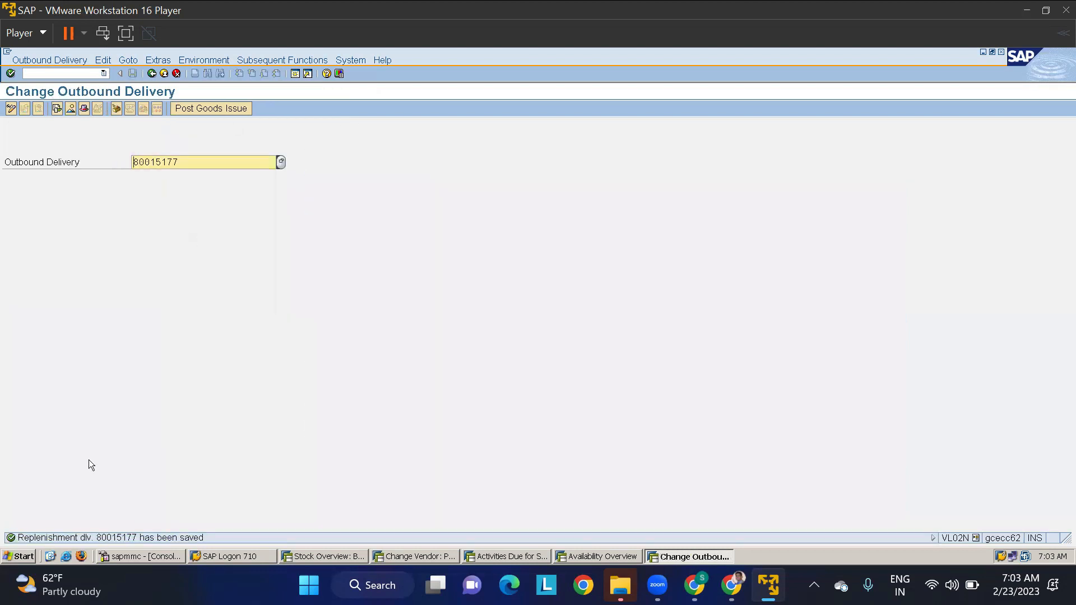
- Switch to the stock overview session and refresh the stock list of material 1707
click(335, 557)
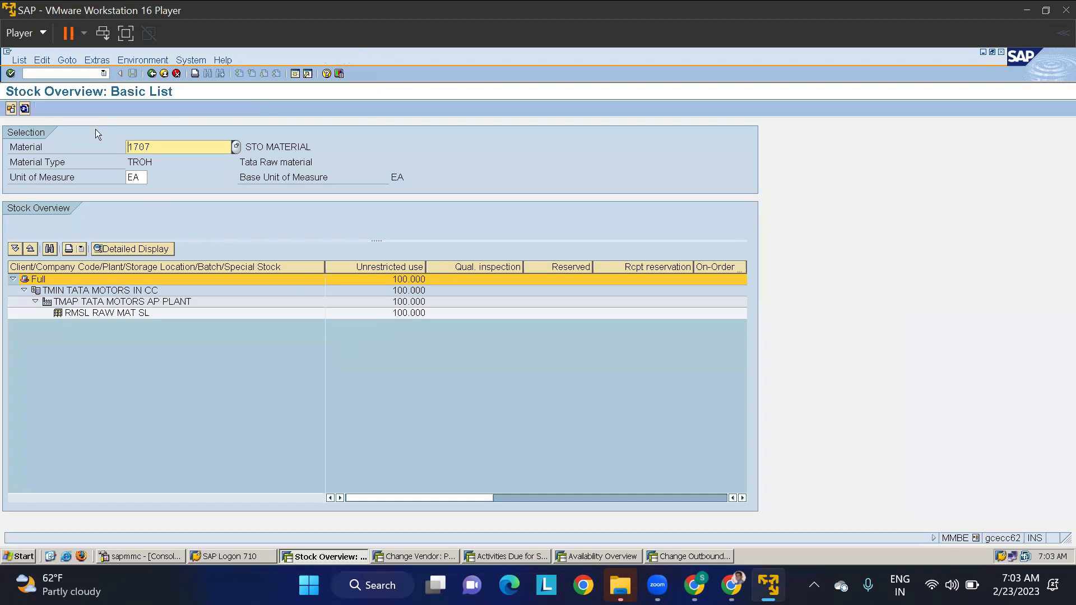
click(25, 108)
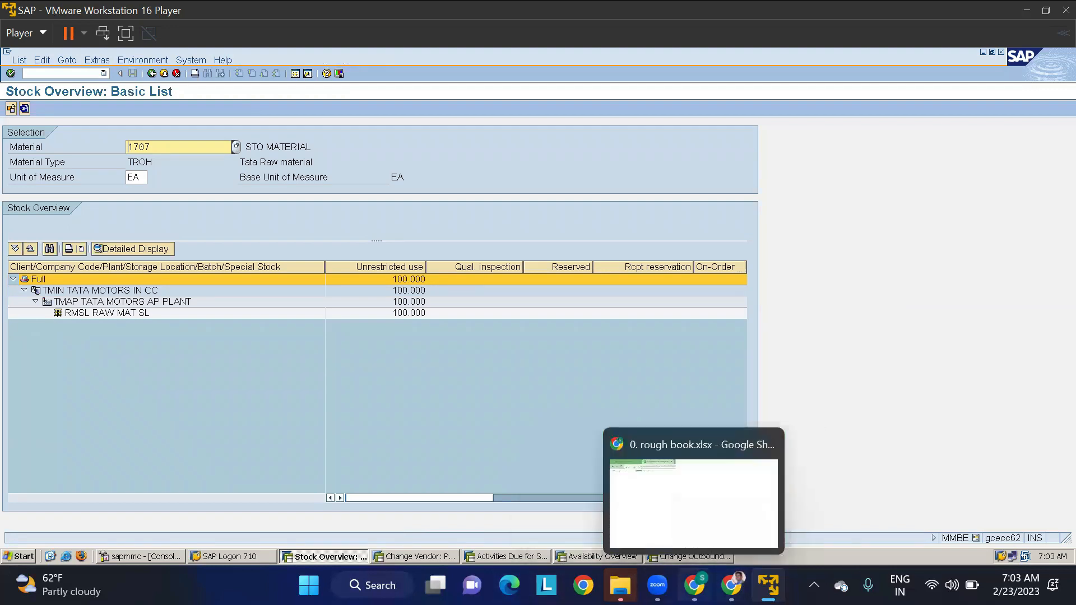
- Review the two-step intra STO with delivery procedure in the Stock Transport Order document in Google Docs, and return to SAP
click(731, 585)
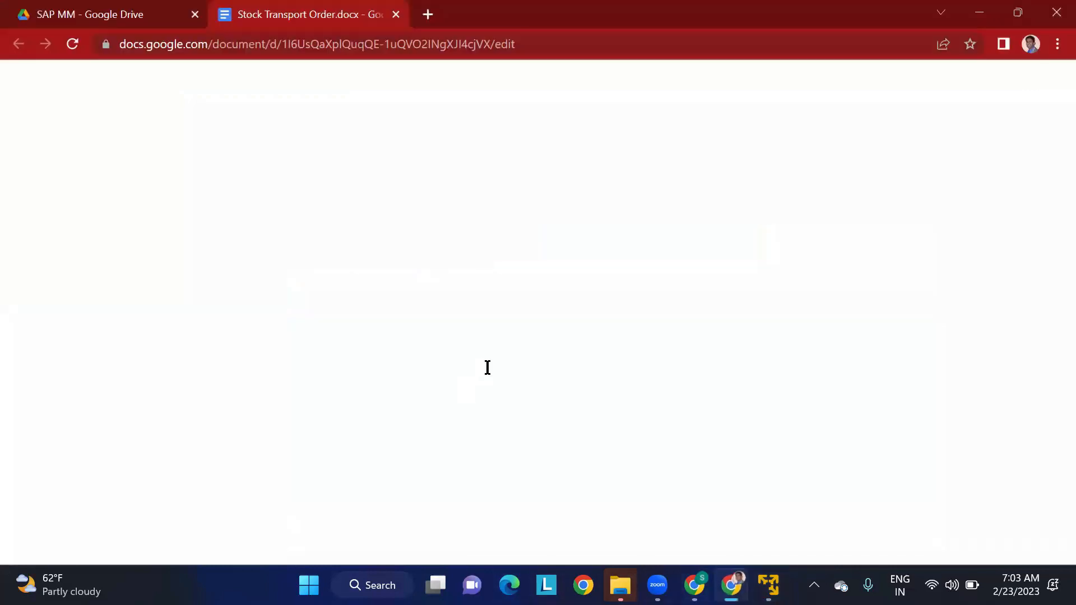
scroll(507, 380, down, 3)
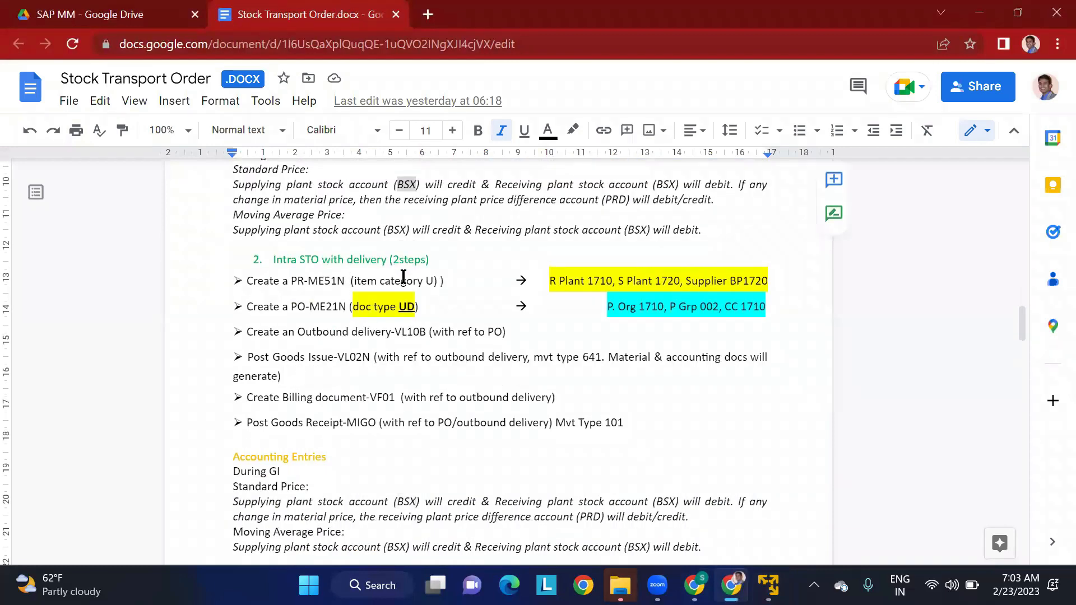
scroll(409, 307, down, 1)
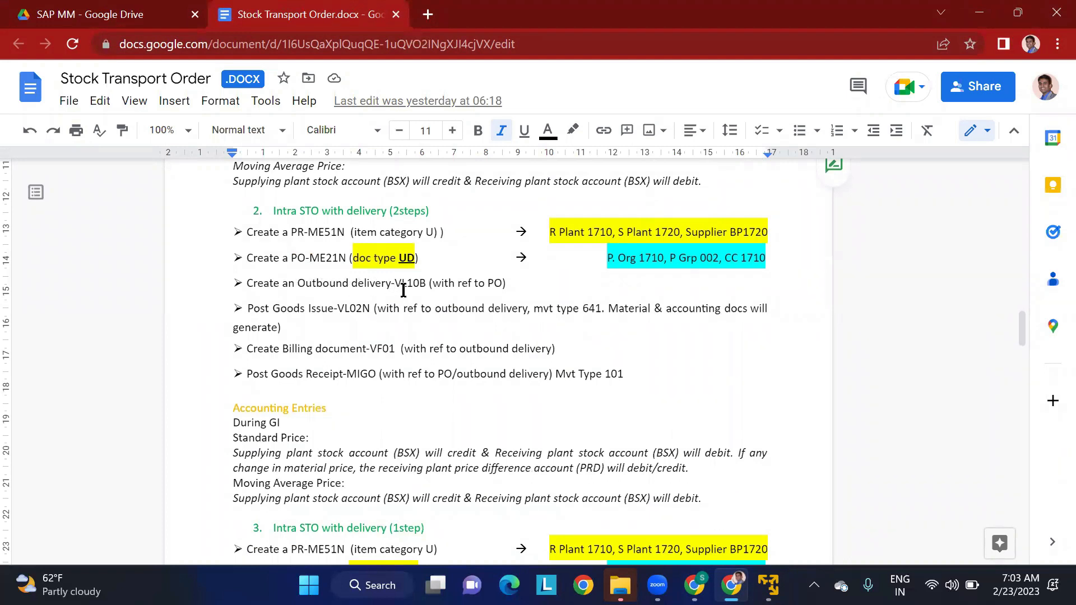
drag(363, 285, 413, 283)
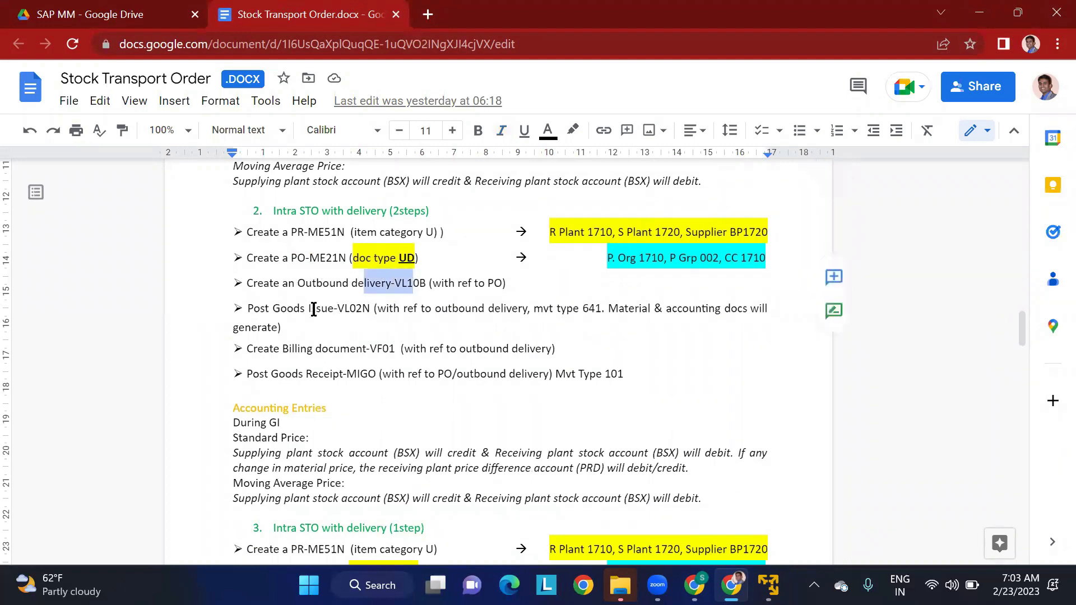
click(294, 309)
drag(343, 310, 400, 300)
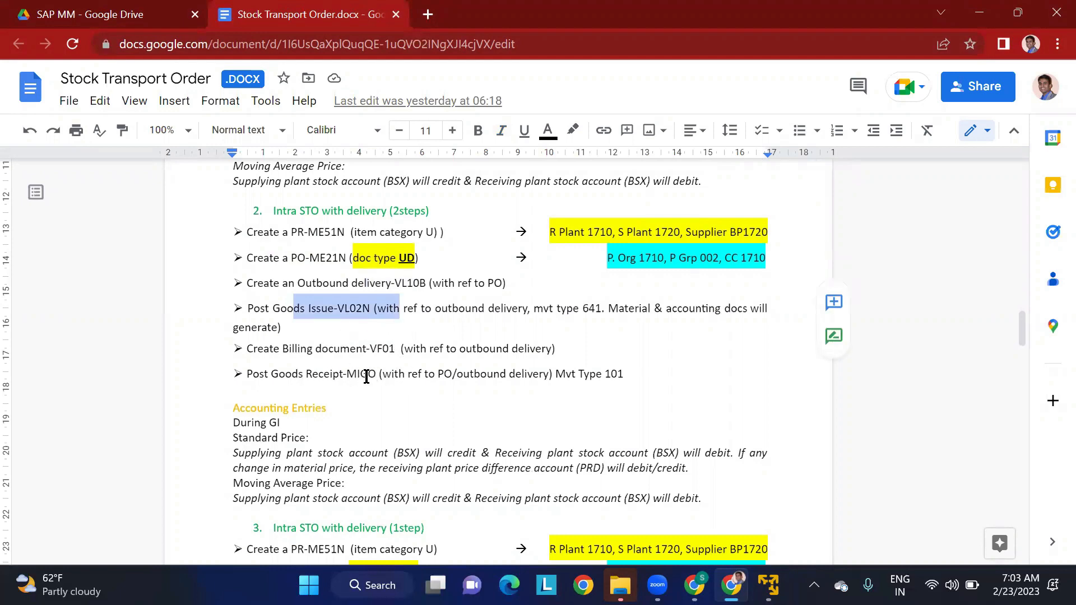
key(alt+Tab)
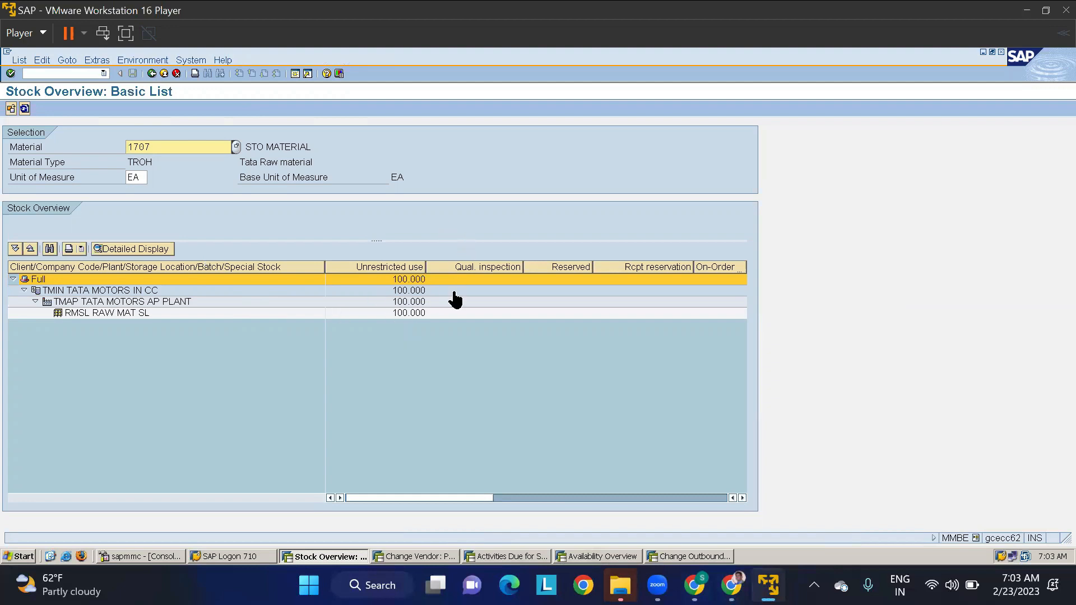
- Leave the vendor change session and start transaction MIGO in it for the goods receipt
click(410, 556)
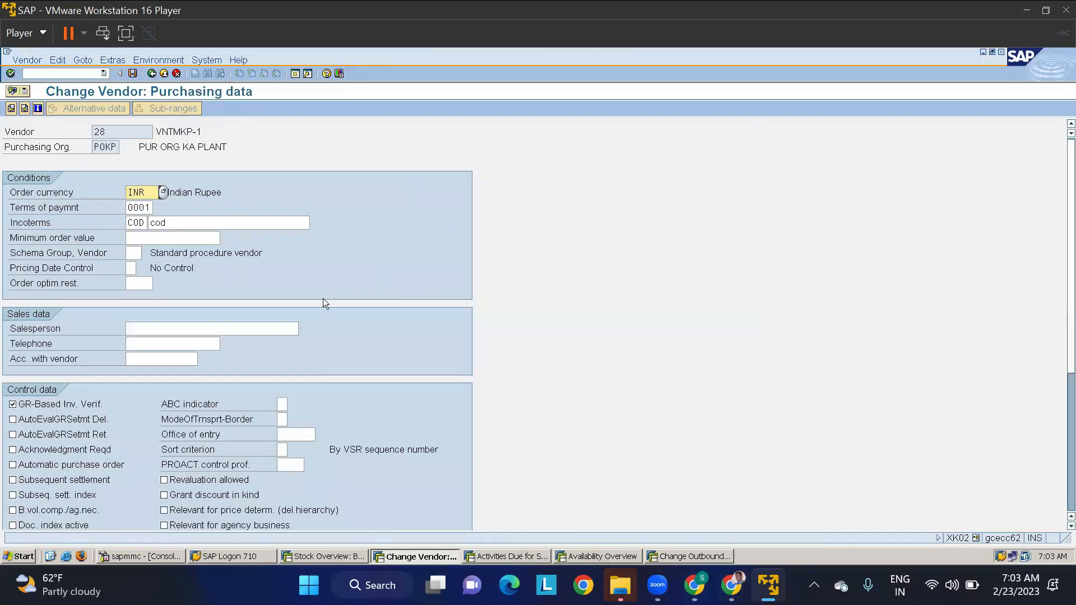
click(71, 77)
text(/NMIGO)
key(Return)
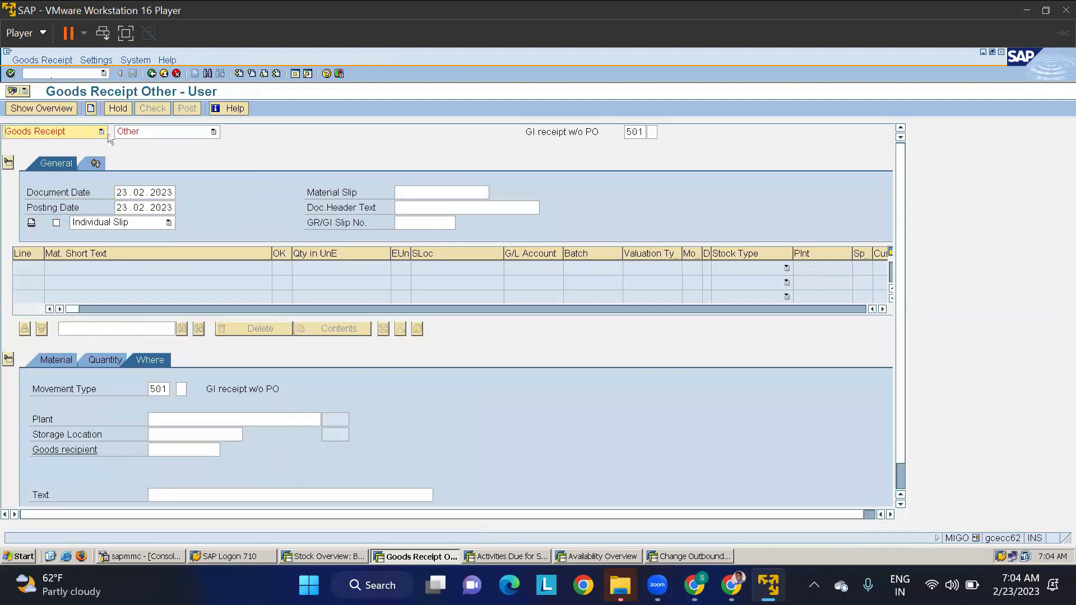
- Set the goods receipt reference to Outbound Delivery, and load the delivery using its copied document number
click(154, 135)
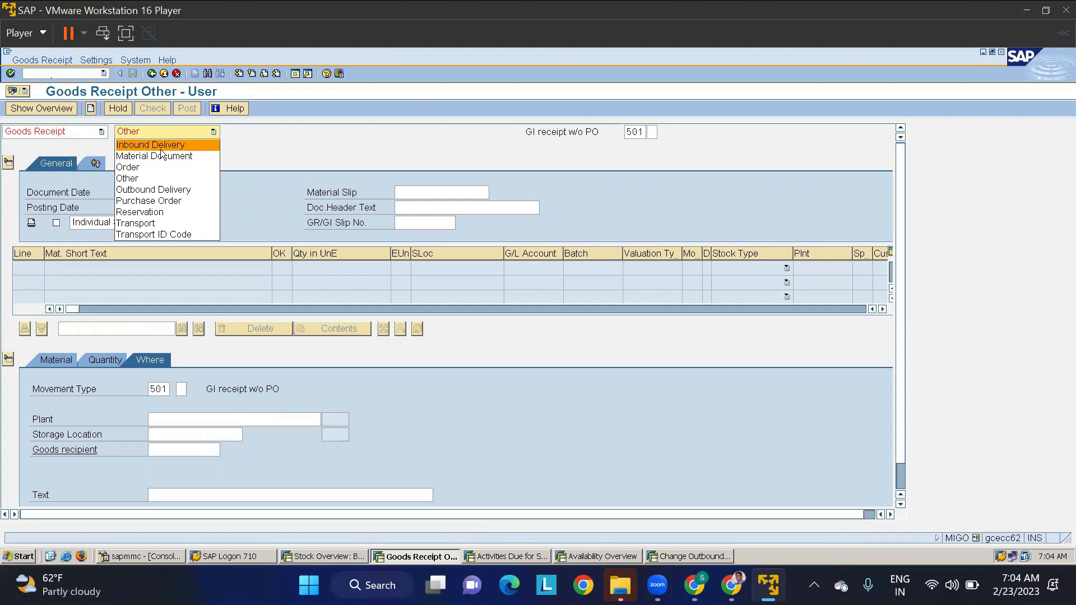
click(154, 191)
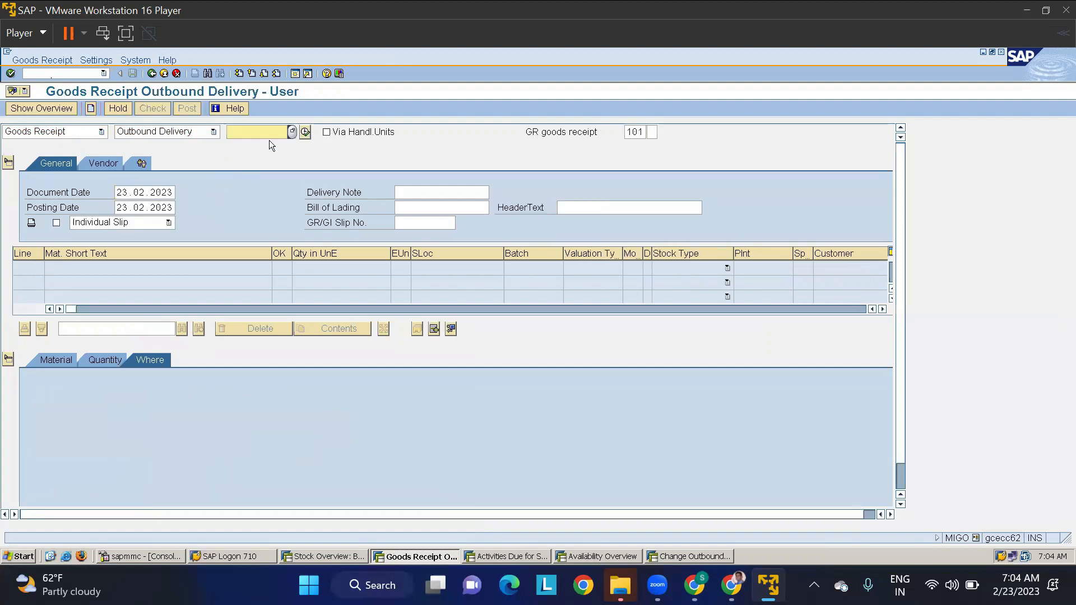
text(80015177)
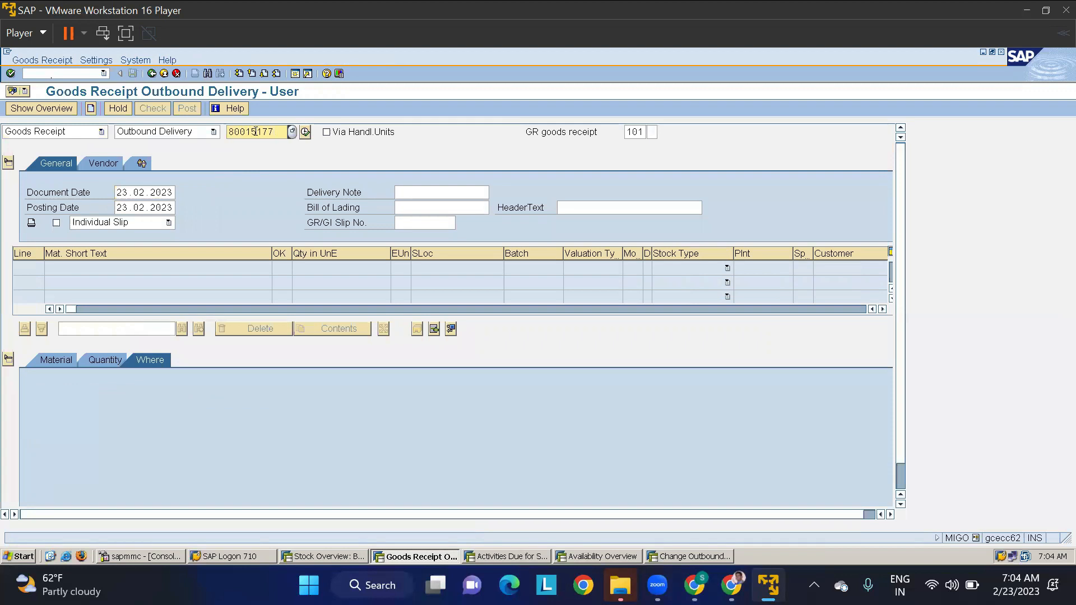
key(Return)
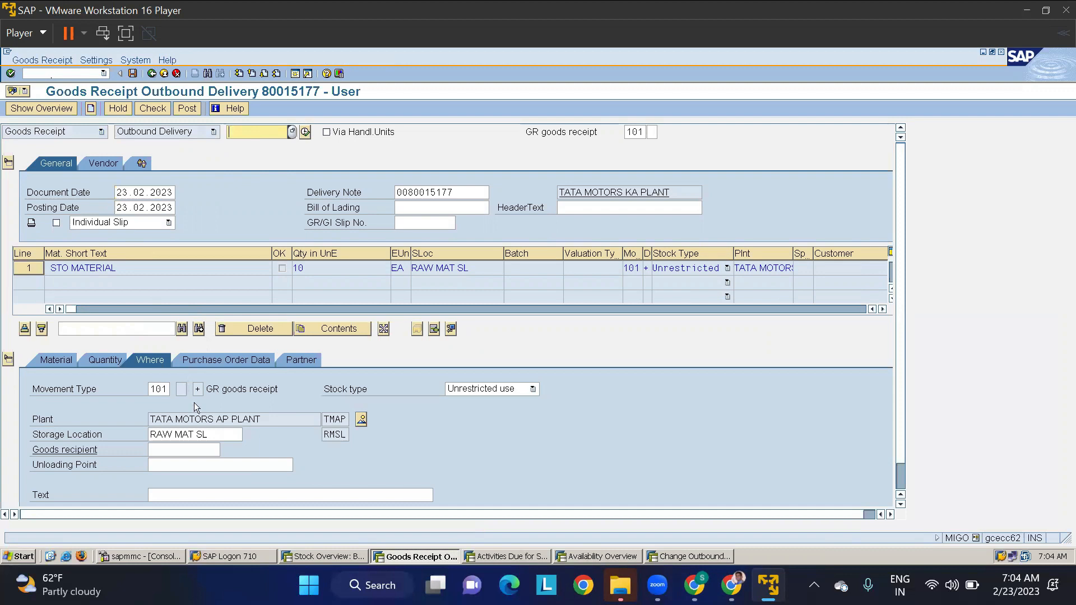
- Review the goods receipt item's movement type, quantity, purchase order data, partner and material details
click(166, 387)
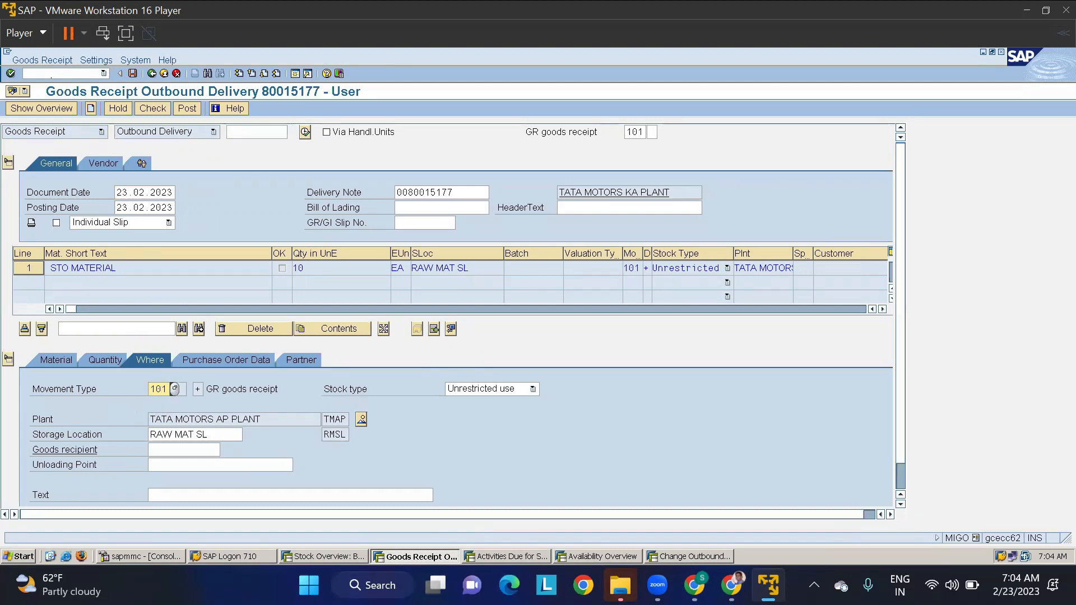
click(107, 364)
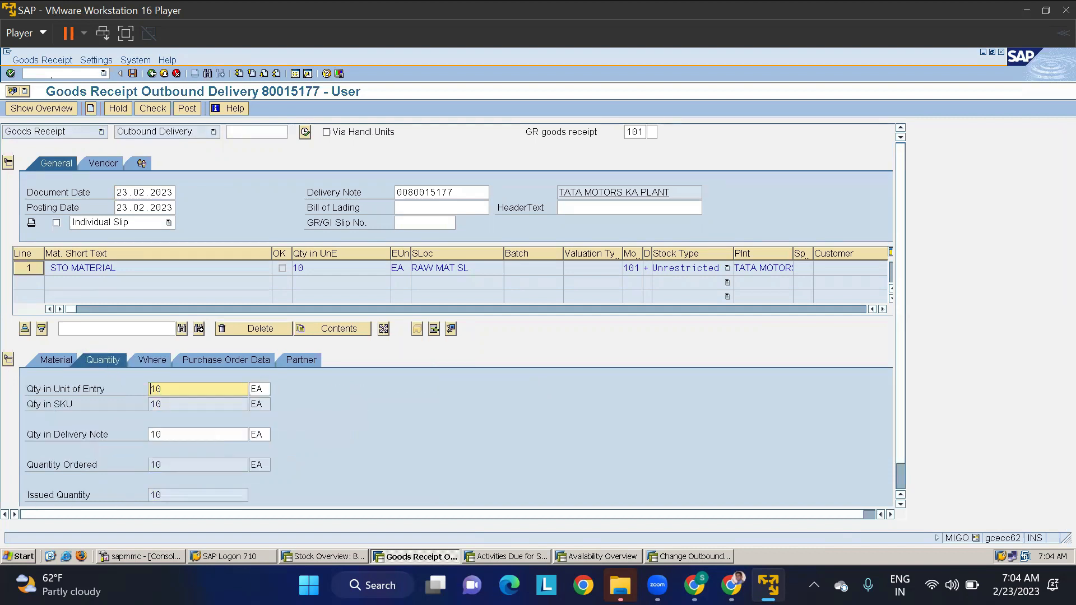
click(214, 358)
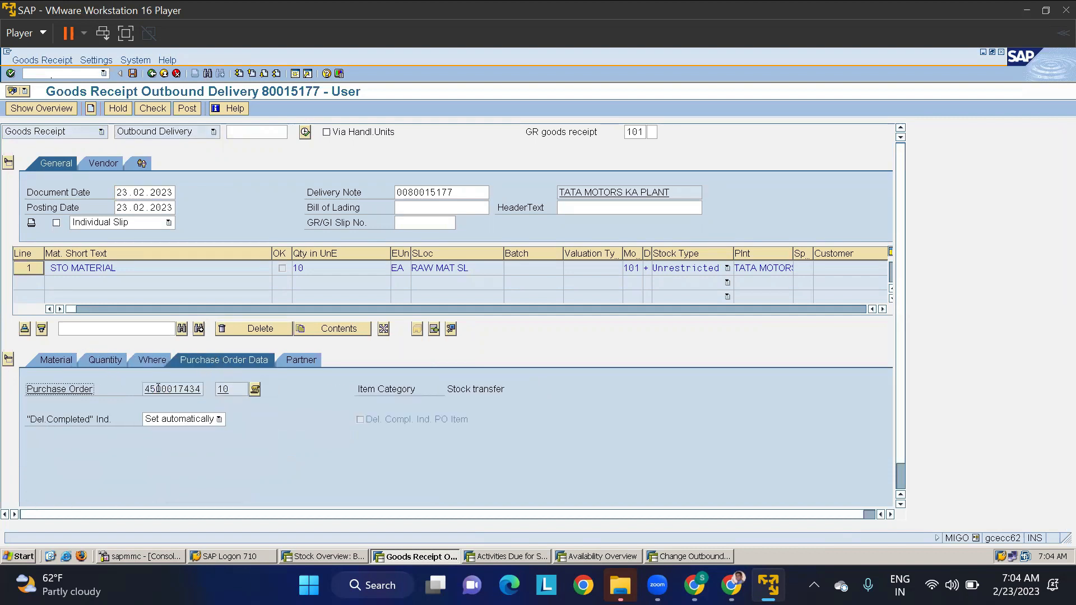
click(310, 363)
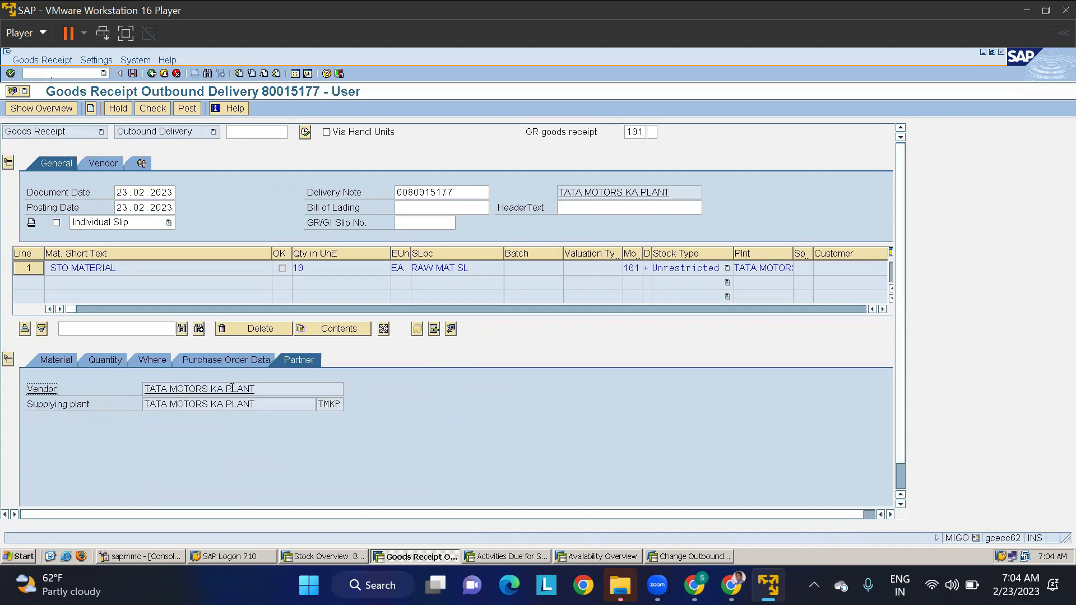
click(62, 361)
- Mark the STO MATERIAL item as OK, check the document and post the goods receipt
scroll(138, 471, down, 1)
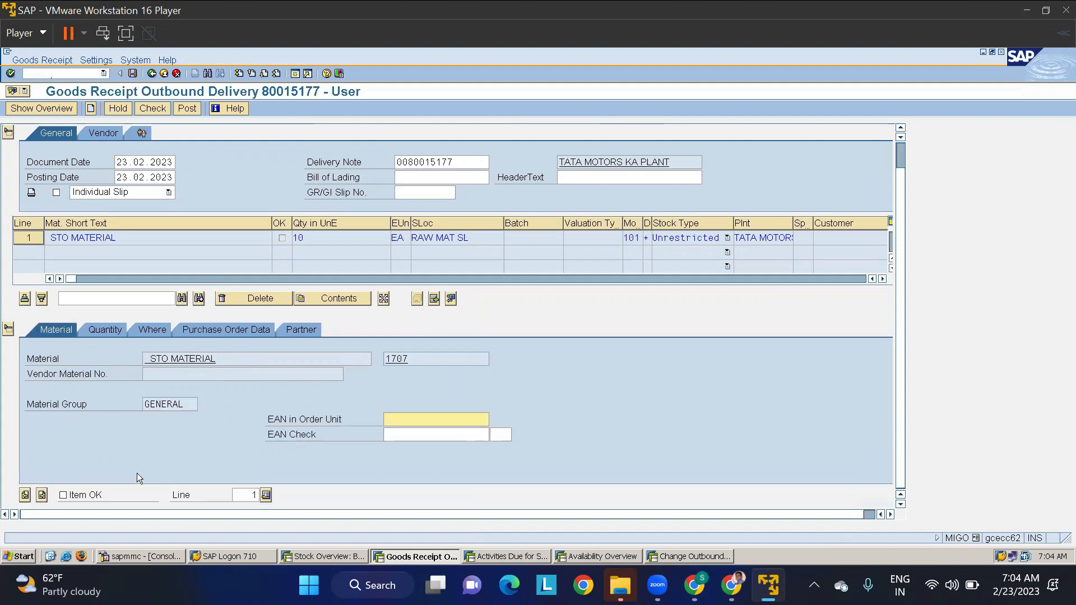
click(75, 493)
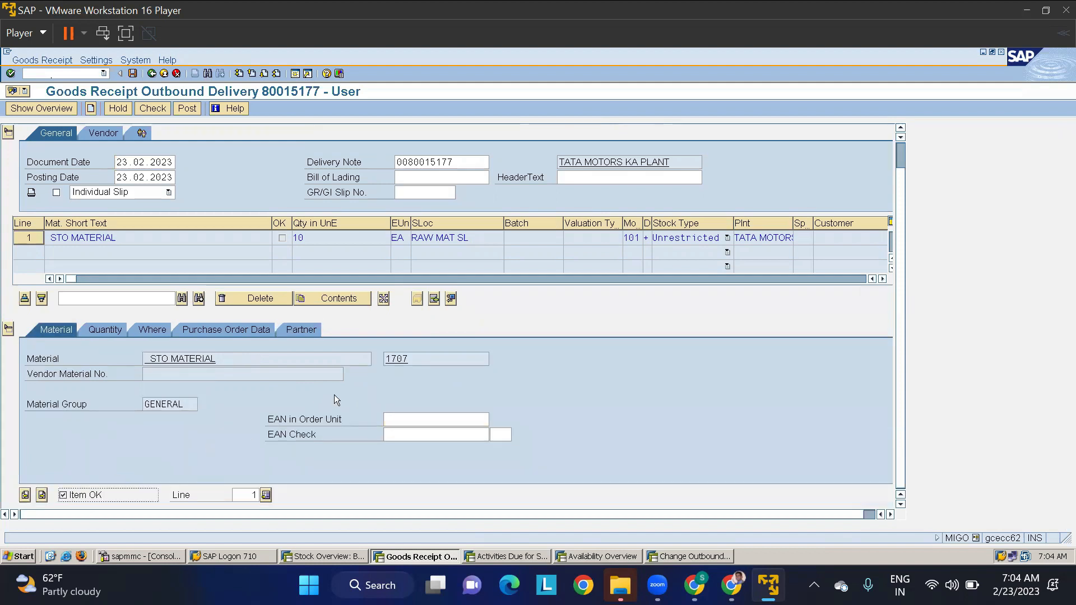
scroll(334, 394, up, 1)
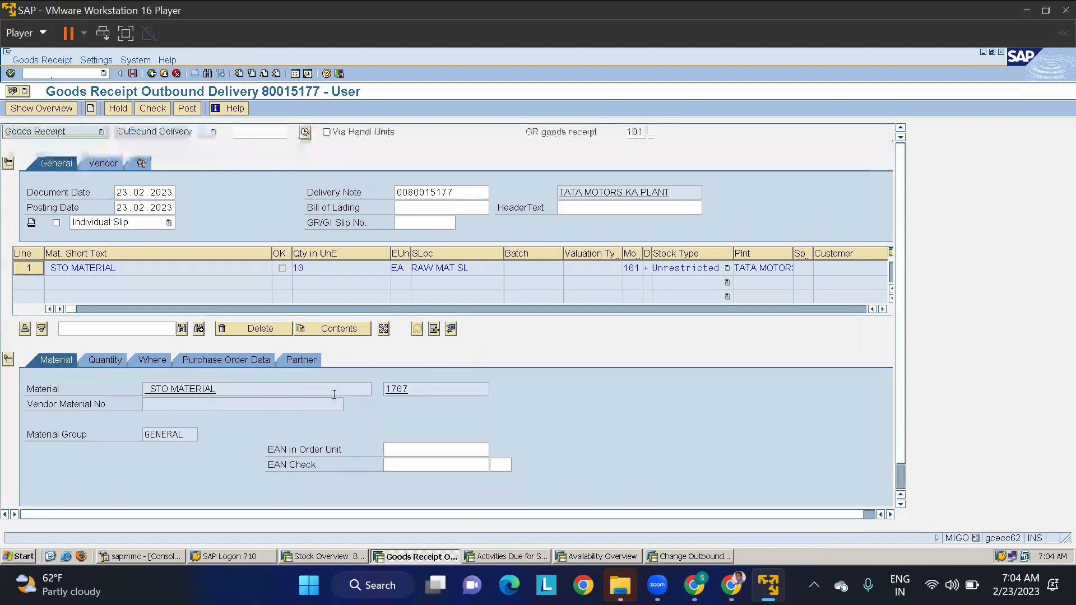
click(161, 108)
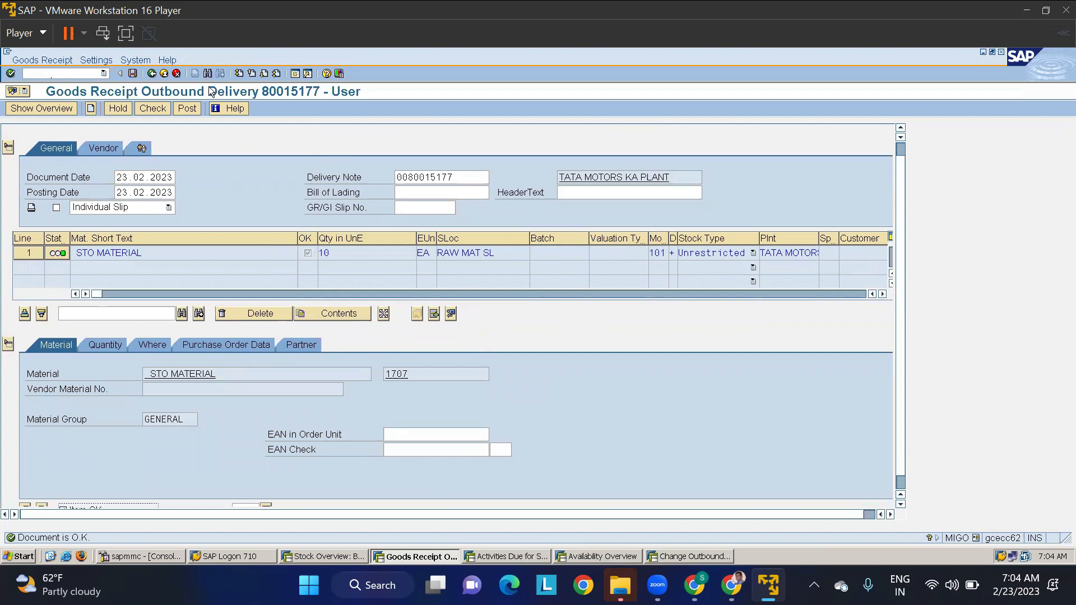
click(186, 107)
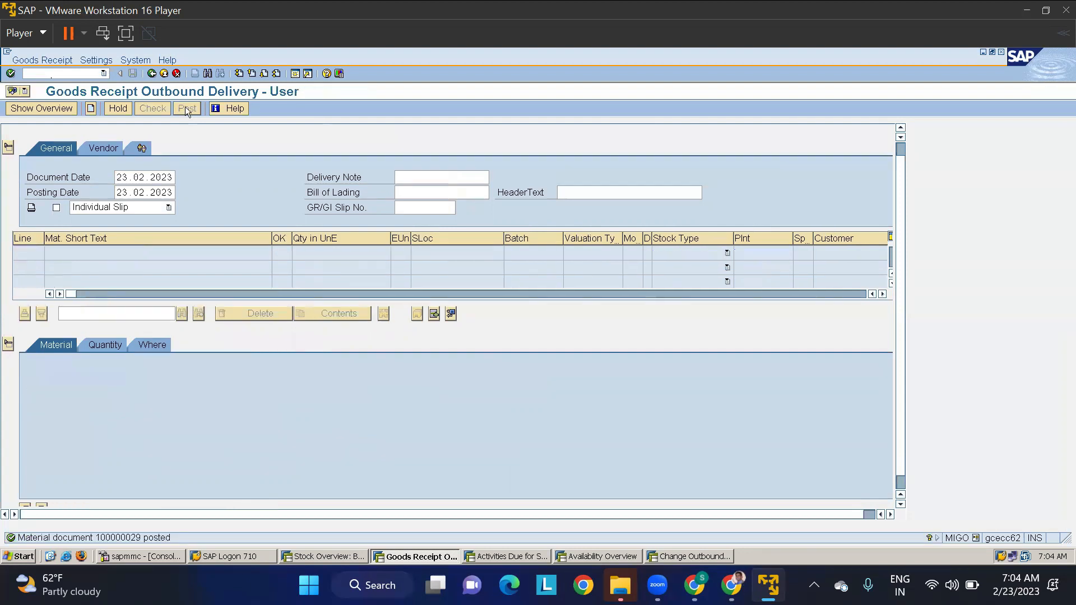
- Switch to the stock overview session, refresh it, and list the material movements of the RMSL stock in plant TMAP
key(alt+Tab)
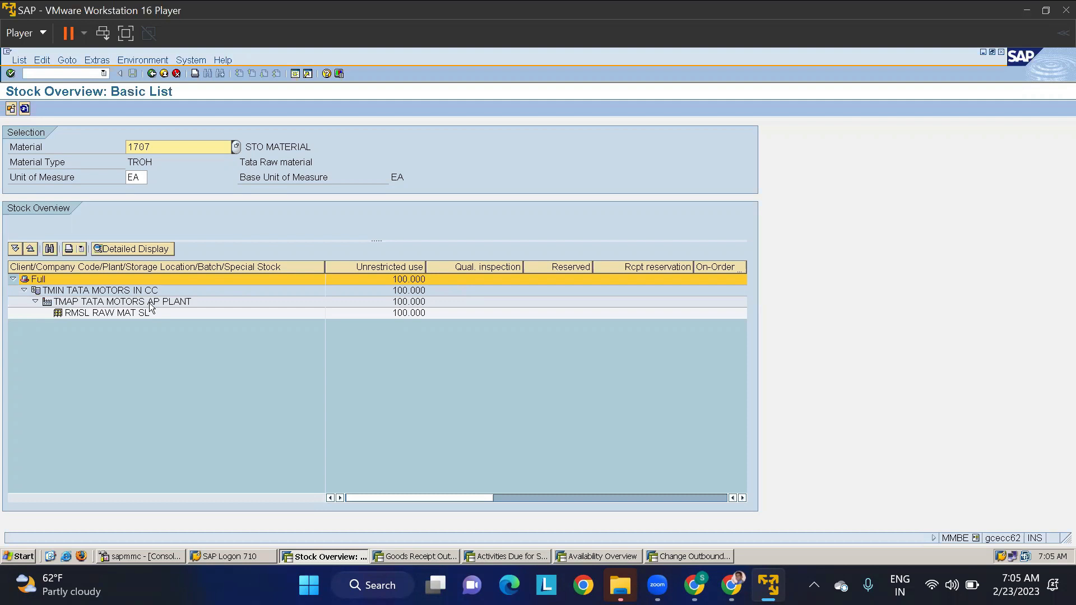
click(24, 109)
right_click(401, 317)
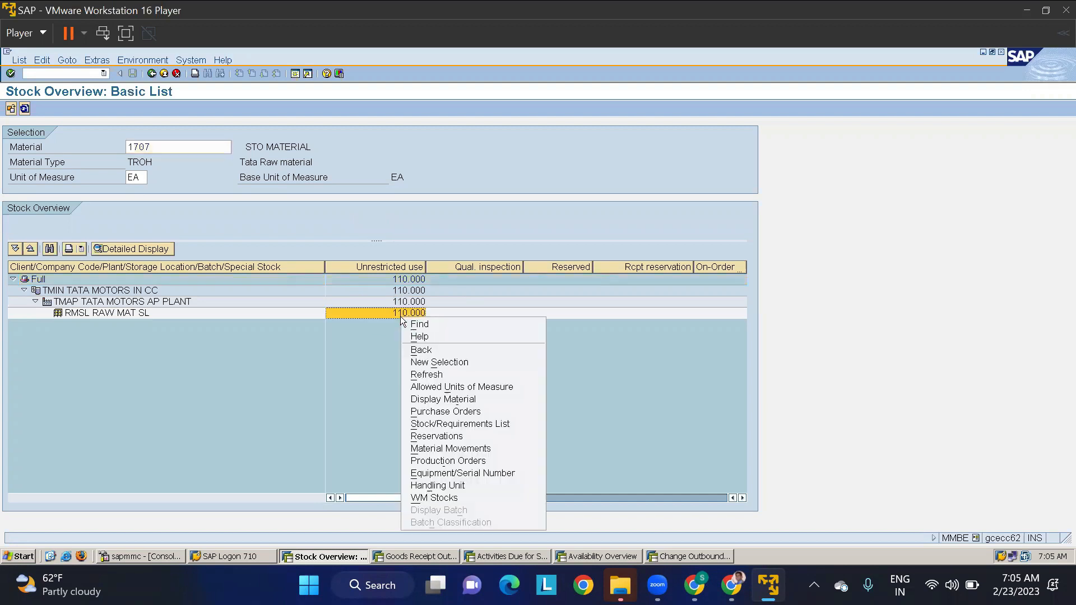
click(463, 449)
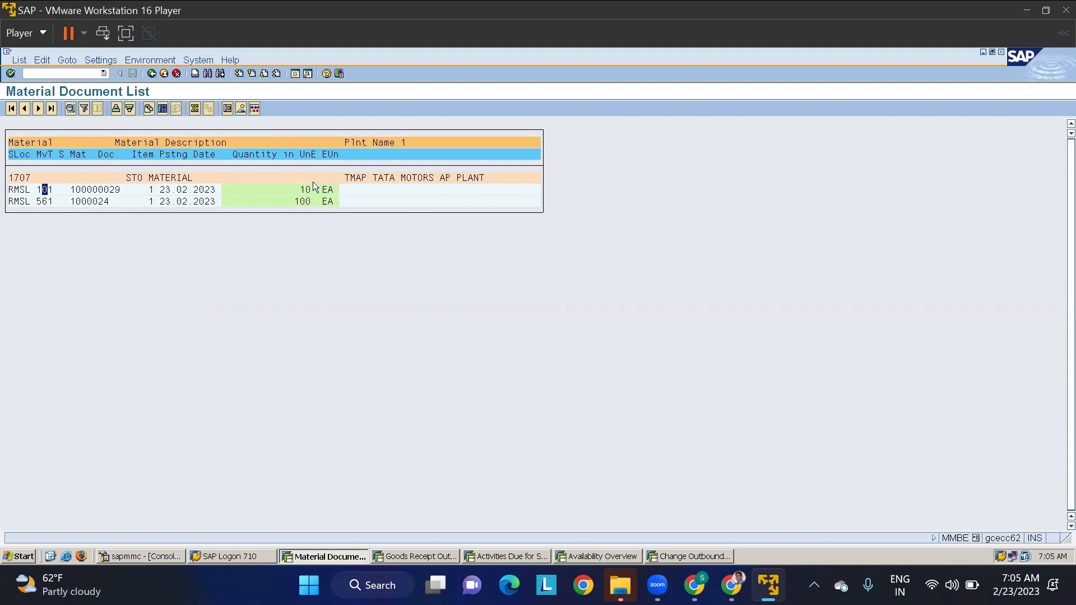
- Run the stock overview of material 1707 for plant TMKP, and examine the material movements of its RMSL stock
click(152, 74)
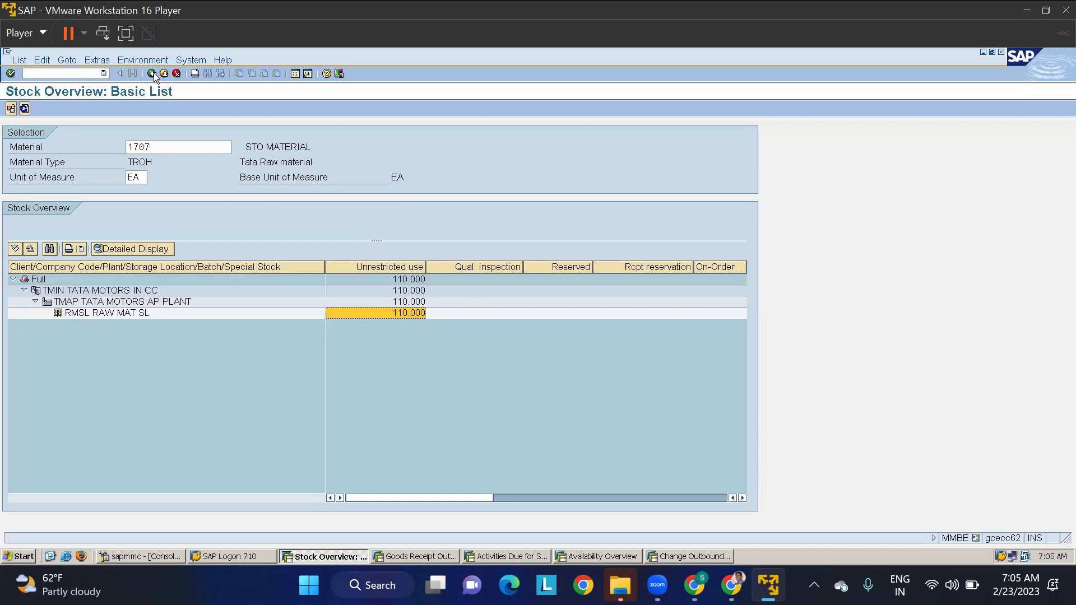
click(152, 73)
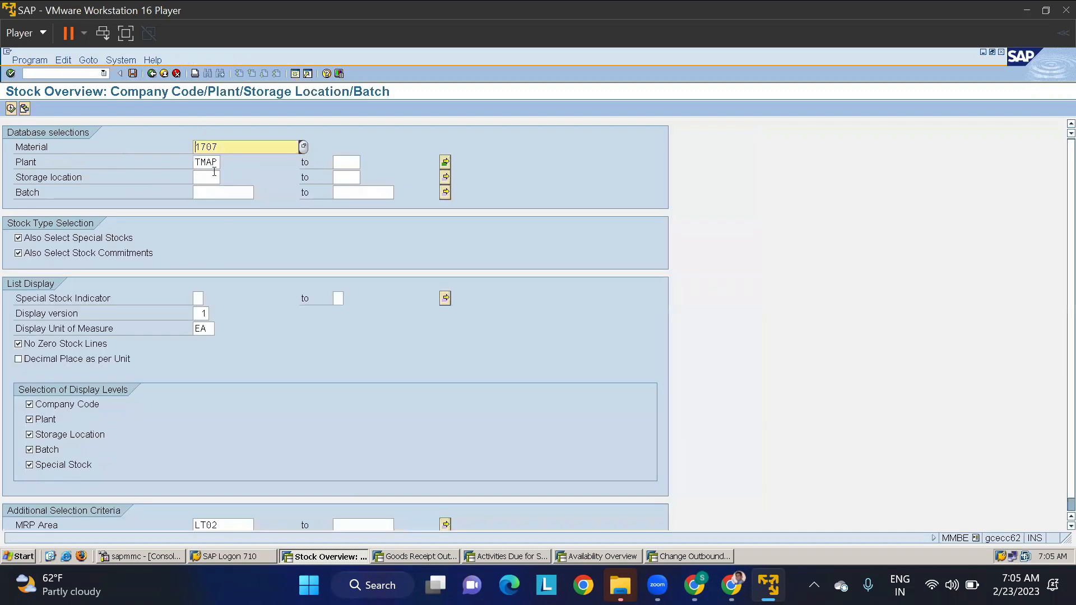
click(211, 160)
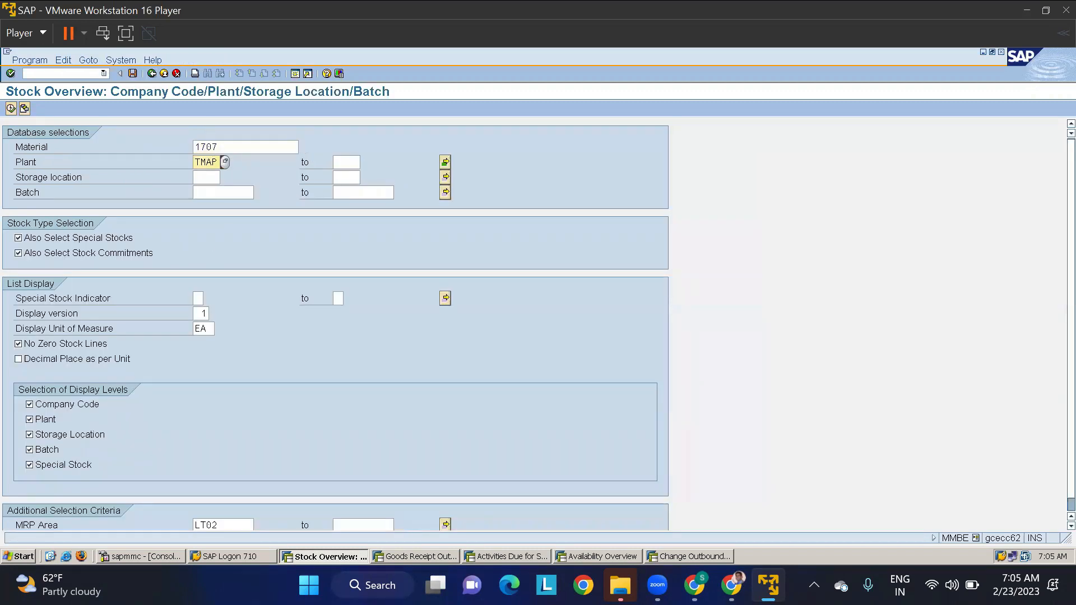
click(10, 109)
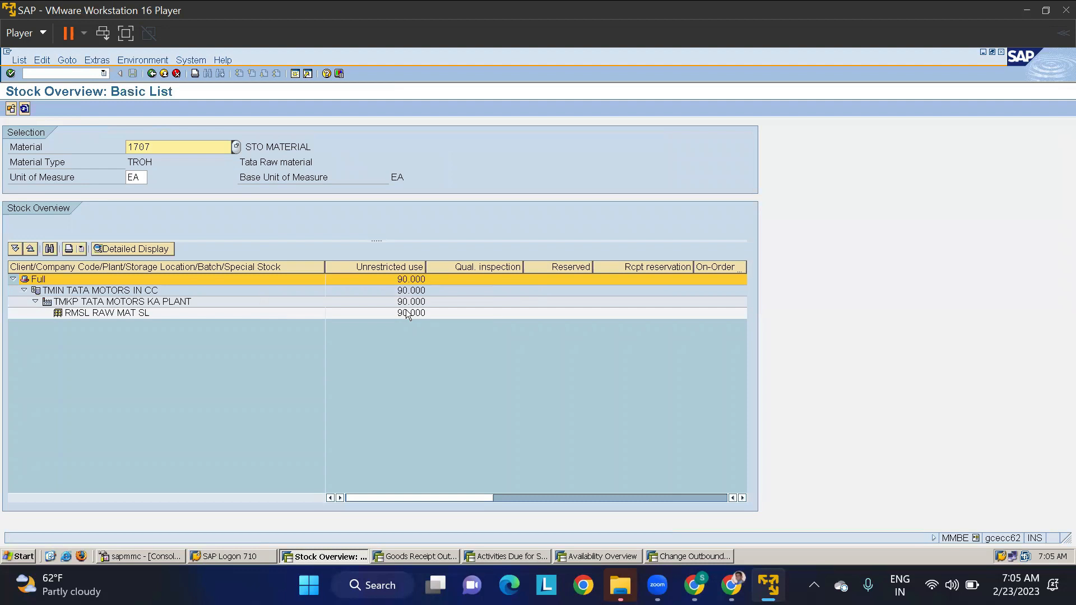
right_click(407, 313)
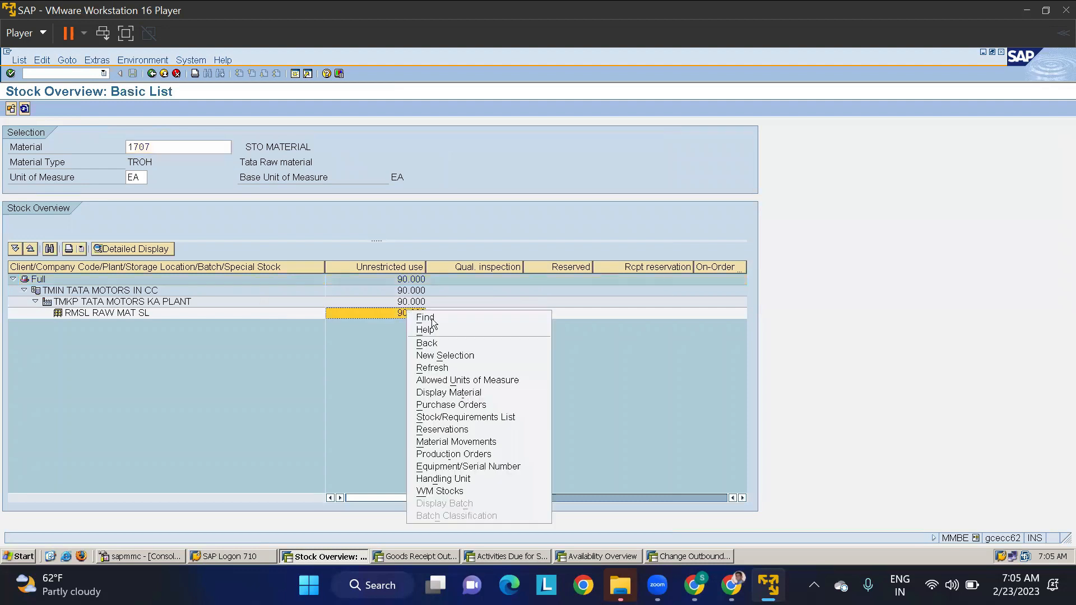
click(442, 442)
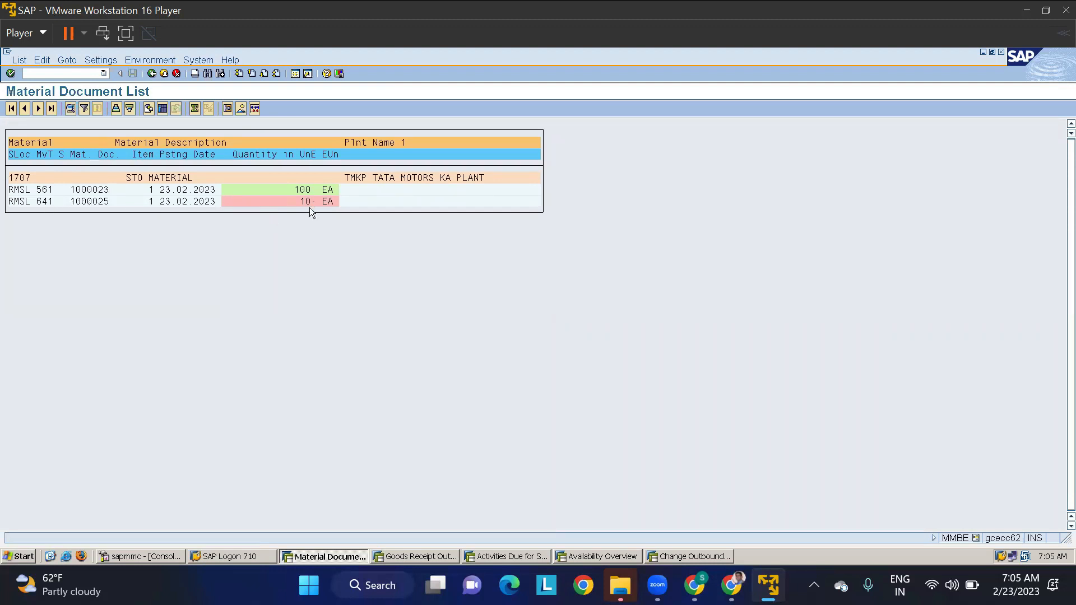
click(38, 202)
- Switch to the Stock Transport Order document in Google Docs and check the procedure for intra STO with delivery in two steps
mouse_move(694, 585)
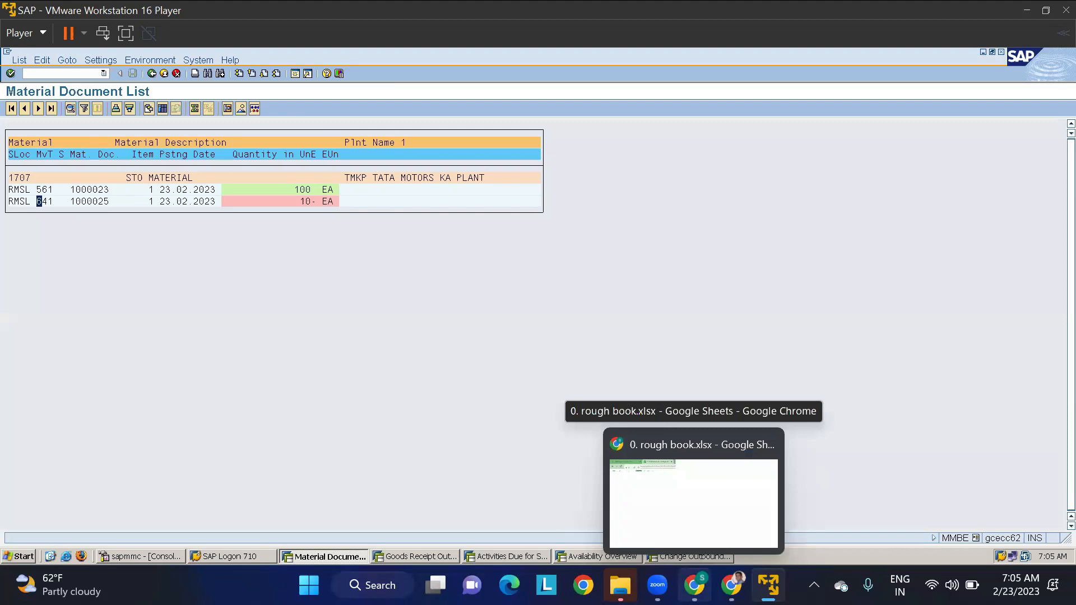
click(693, 502)
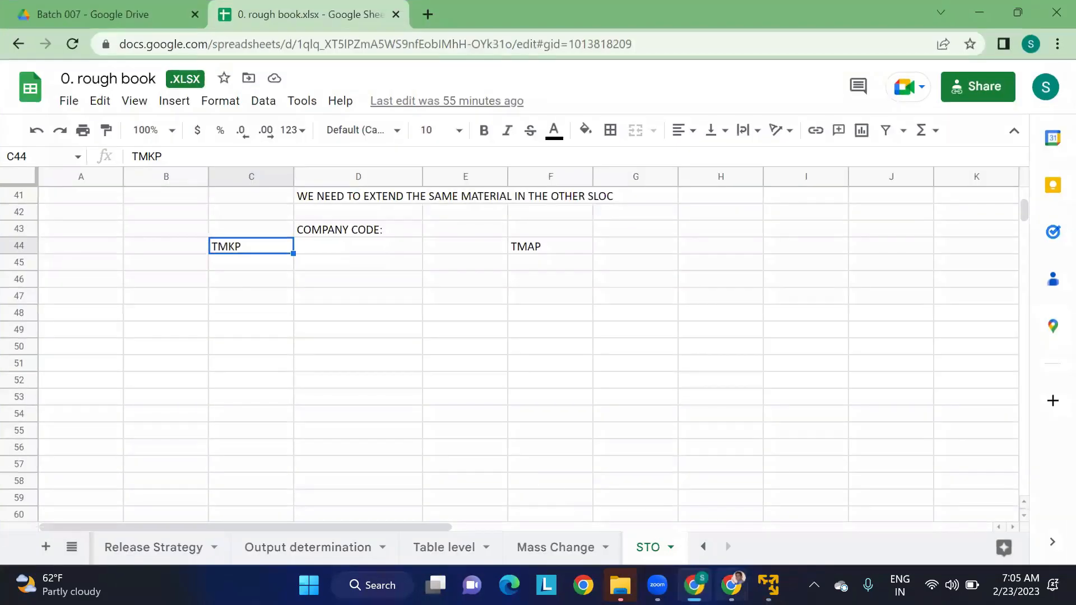
click(731, 585)
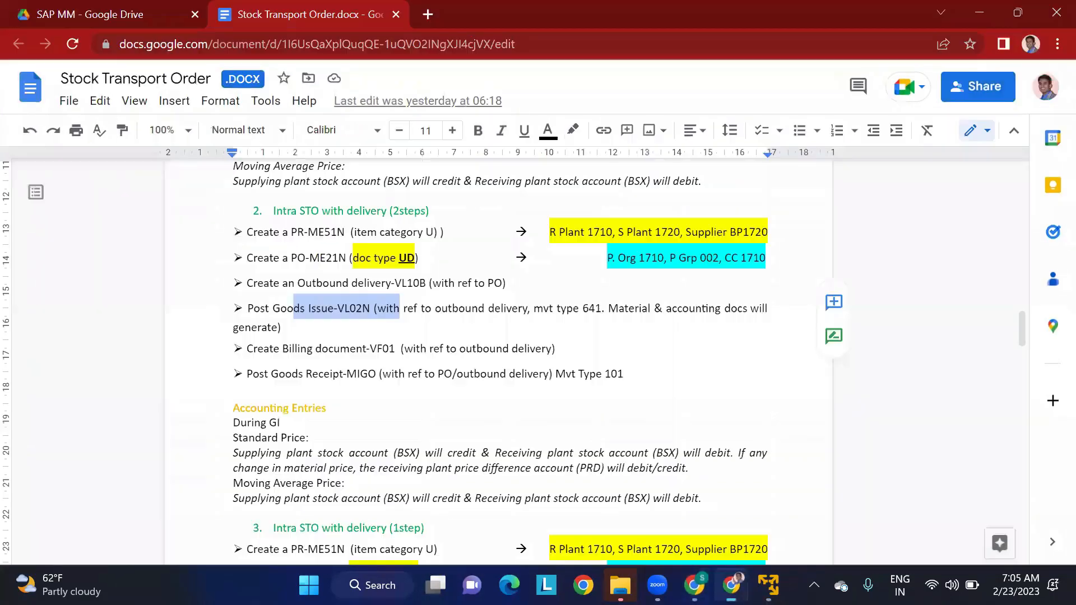
click(415, 367)
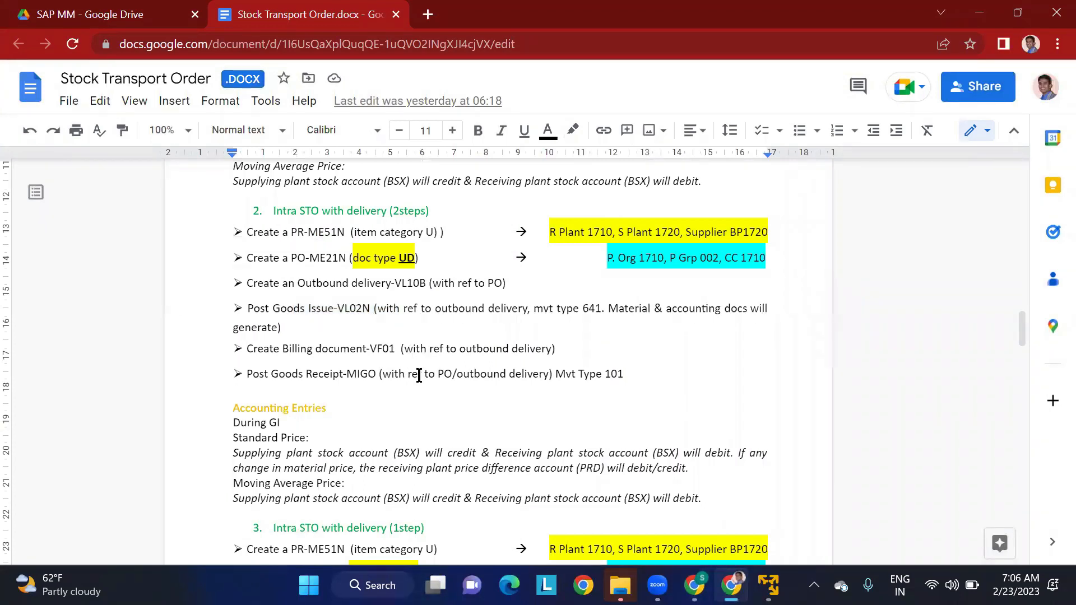
- Compare the movement types of the two-step and one-step intra STO with delivery in the document's stock transfer process overview
scroll(437, 330, up, 10)
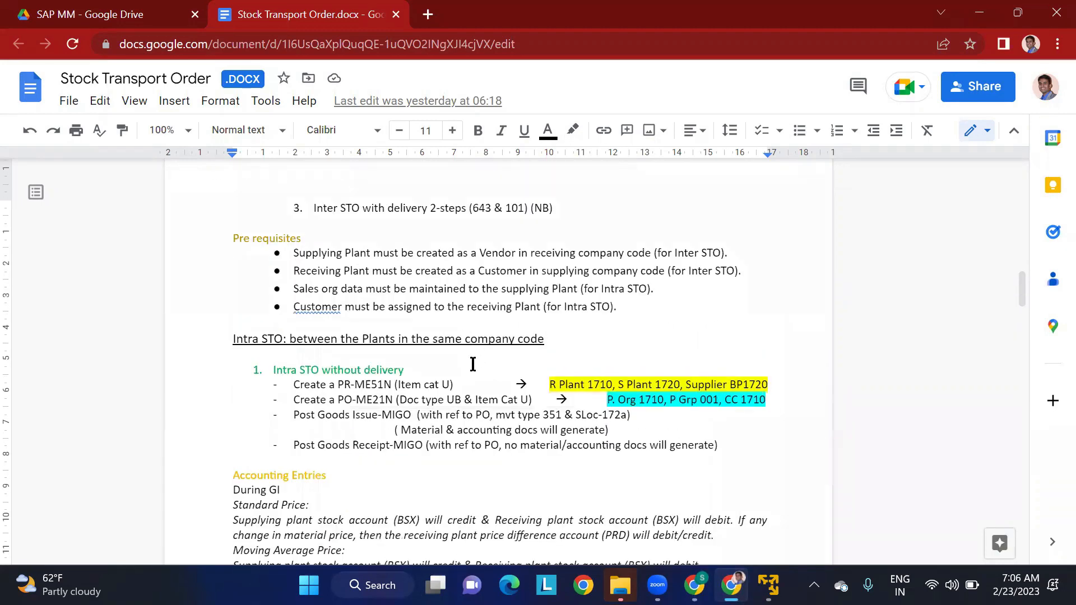
scroll(472, 365, up, 5)
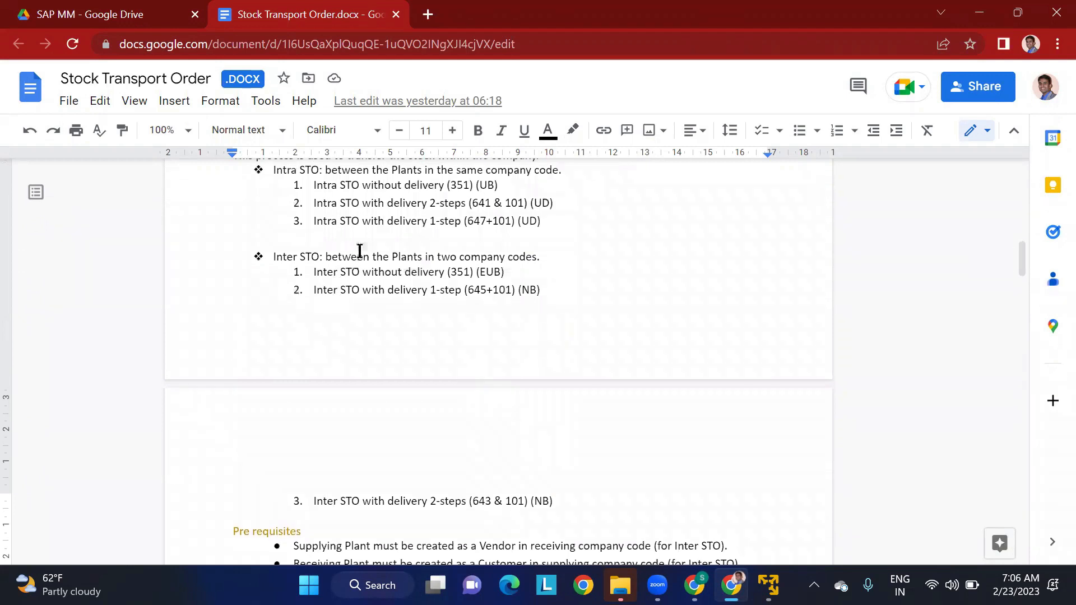
scroll(360, 259, up, 1)
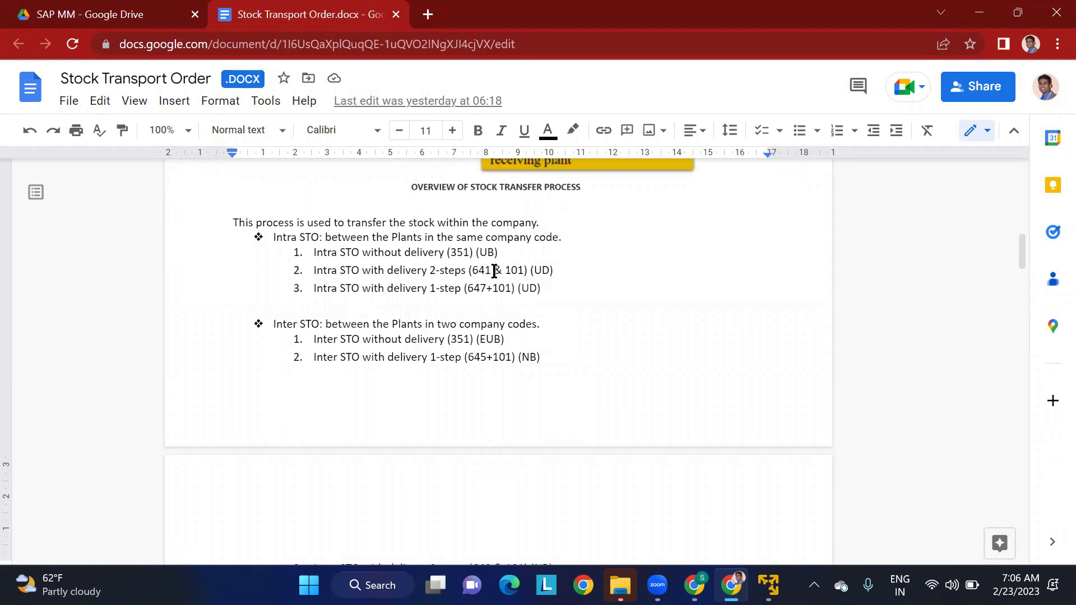
drag(492, 271, 470, 270)
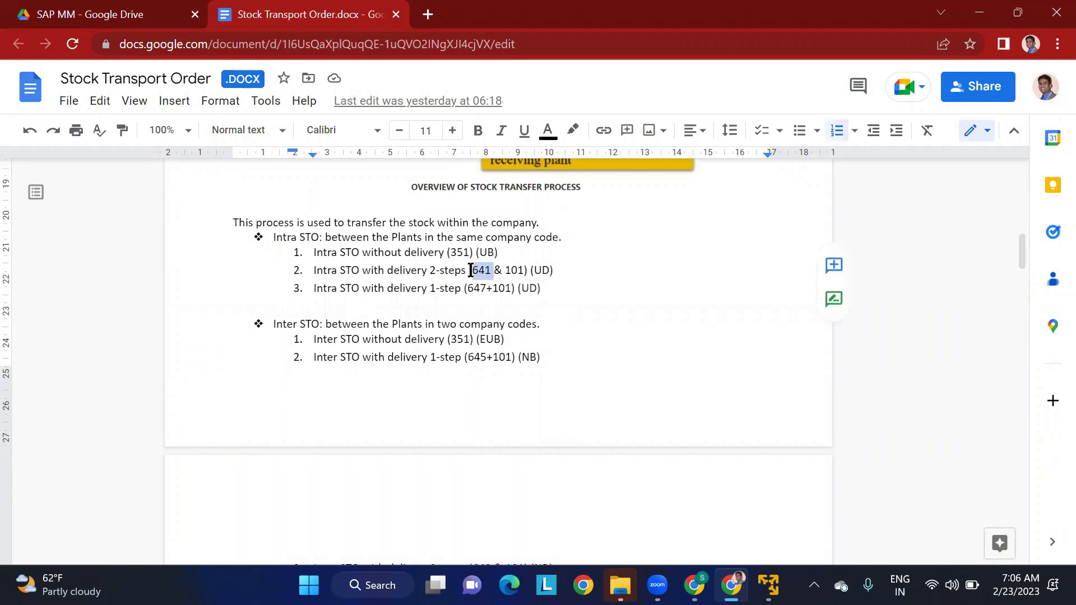
drag(505, 270, 524, 270)
click(477, 288)
drag(477, 288, 483, 289)
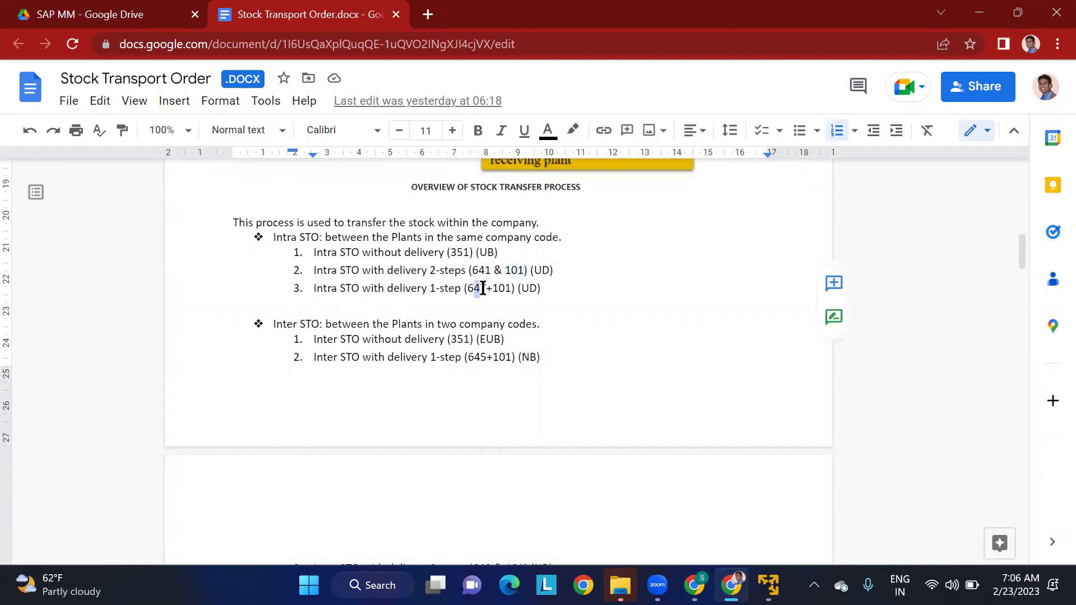
click(537, 288)
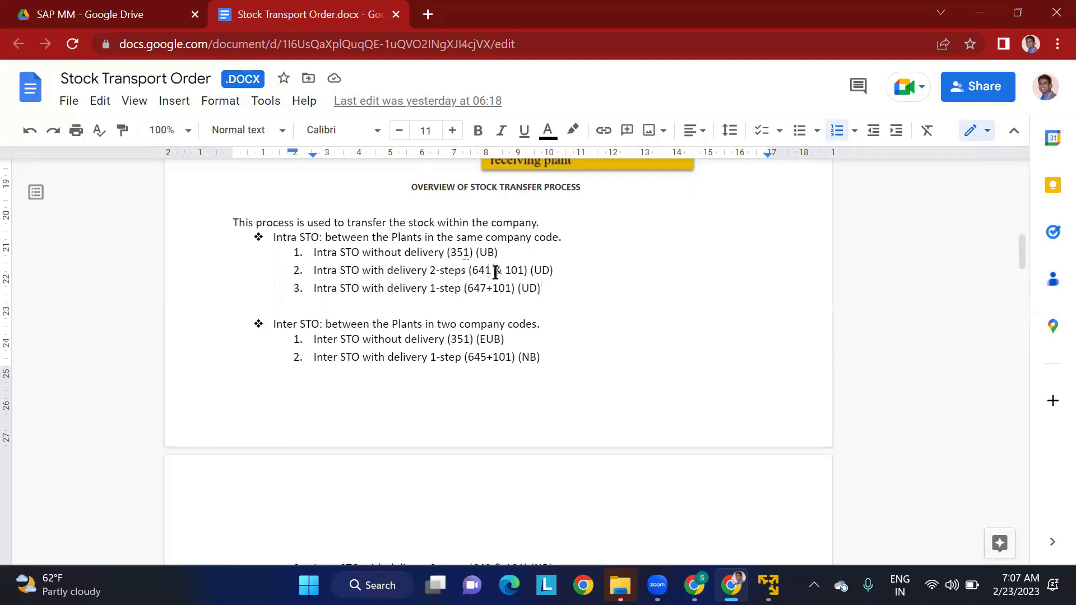
click(474, 271)
- Switch to the rough book spreadsheet in Google Sheets and enter "1. TMAP PLANT WILL RAISE THE PO TO THE TMKP PLNT" in cell C47
click(732, 585)
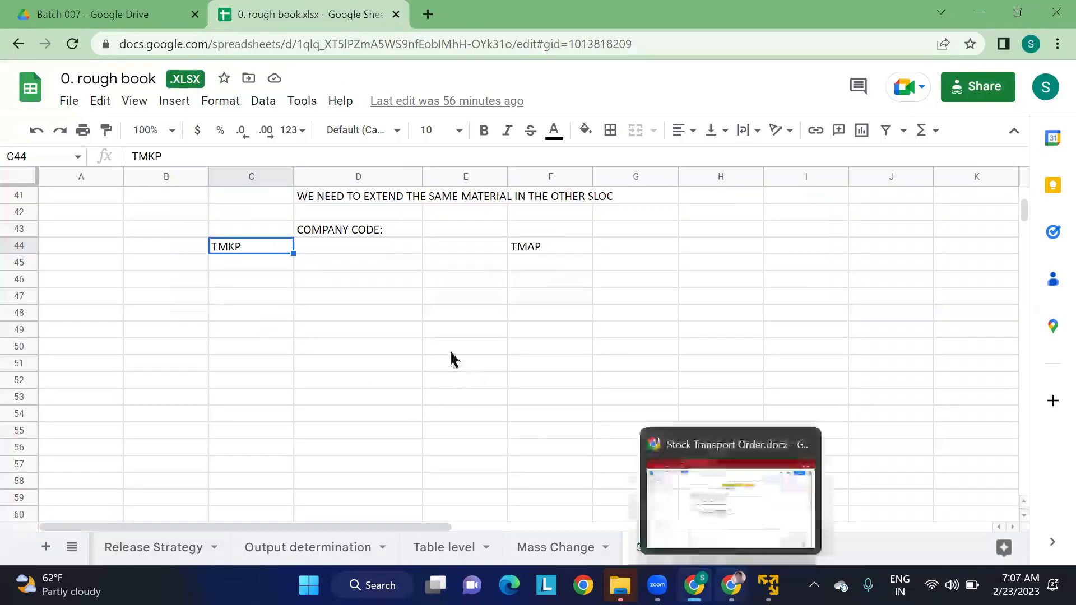
click(256, 297)
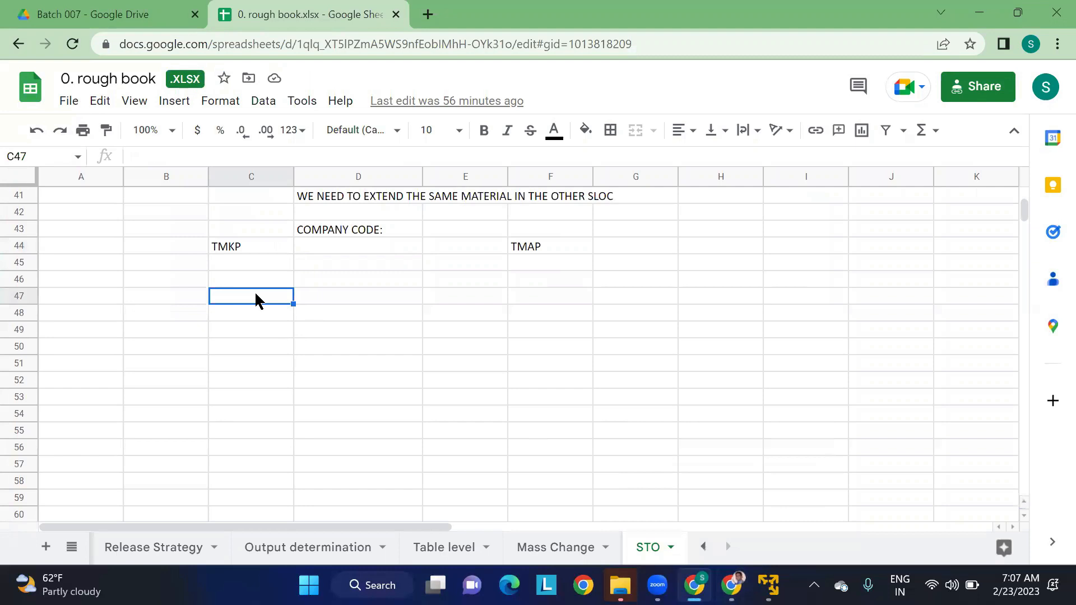
text(1. WE)
key(BackSpace)
key(BackSpace)
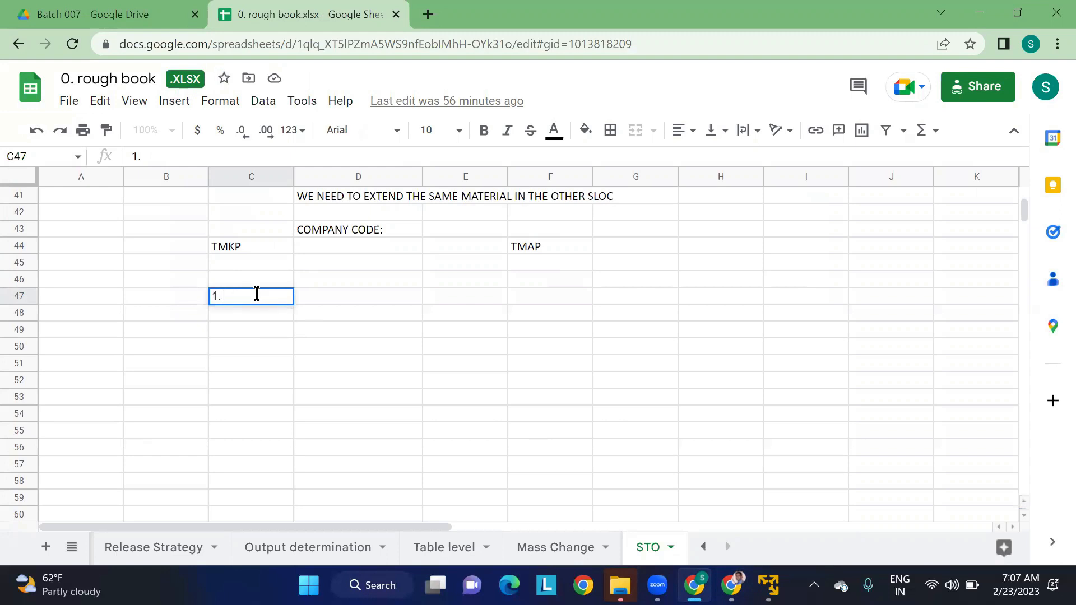
text(TMAP PLANT WILL RAISE THE PO TO T)
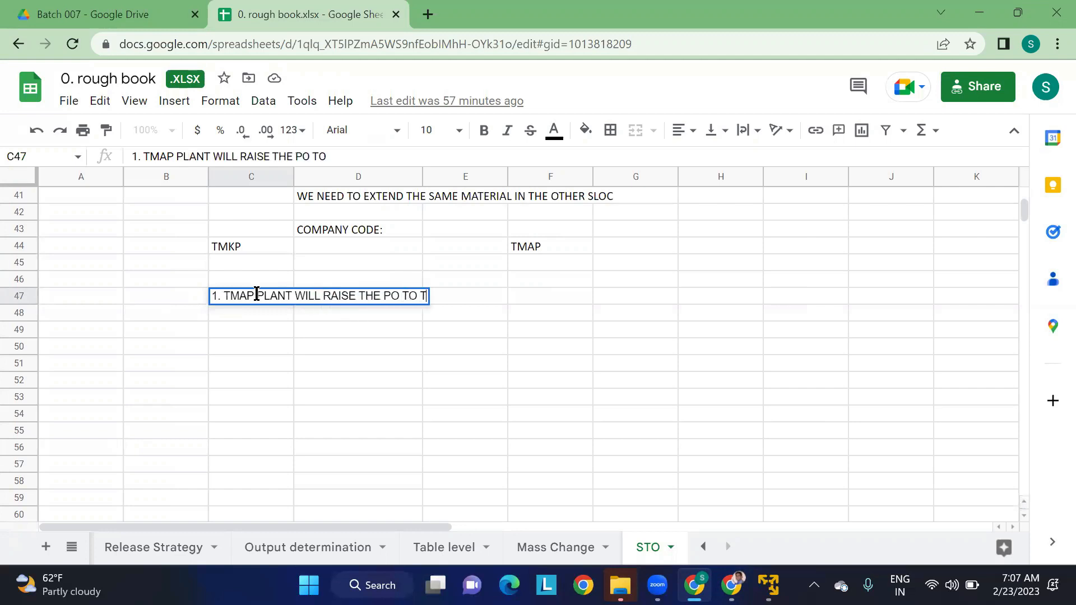
text(HE TMKP PLA)
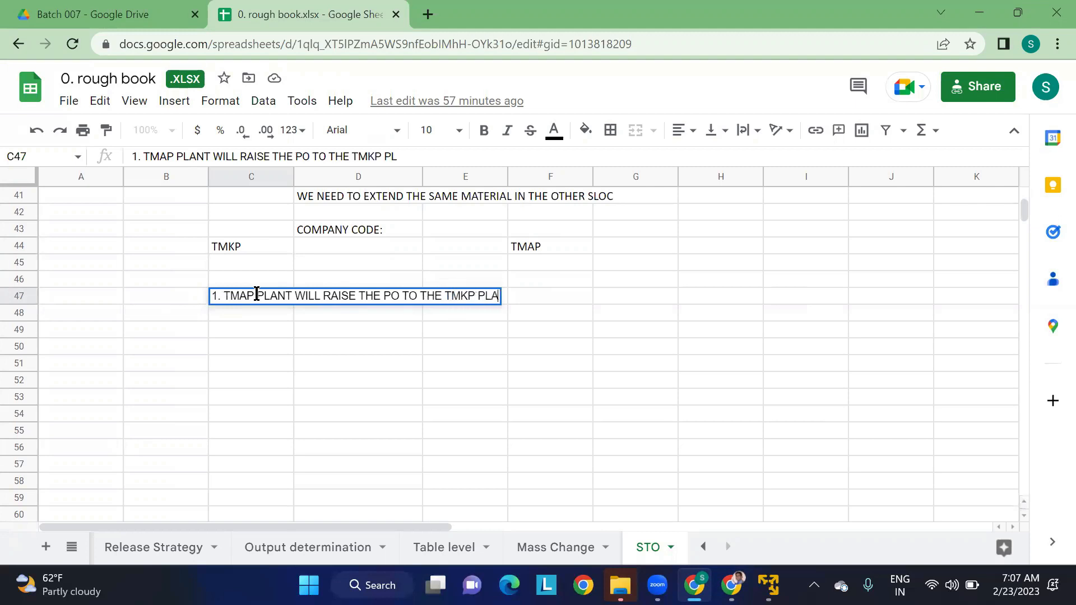
key(BackSpace)
text(NT)
click(398, 348)
- Note the plant roles beside the first procedure line: "TMKP - SUPPLYING PLANT" in G47 and "TMAP - RECEIVING PLANT" in G48
click(611, 303)
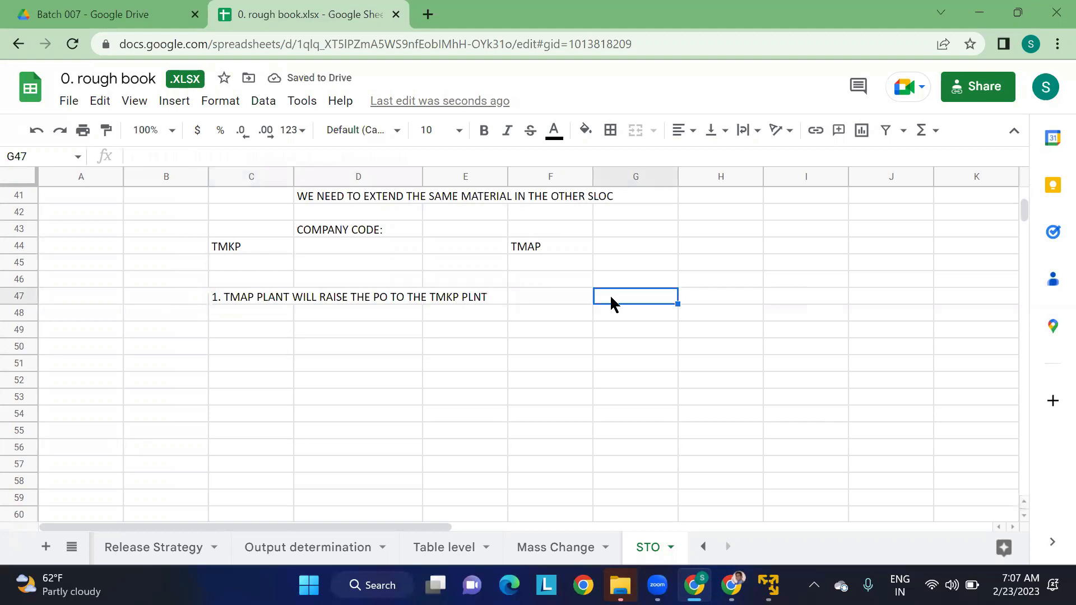
text(TMKP - SUPPL)
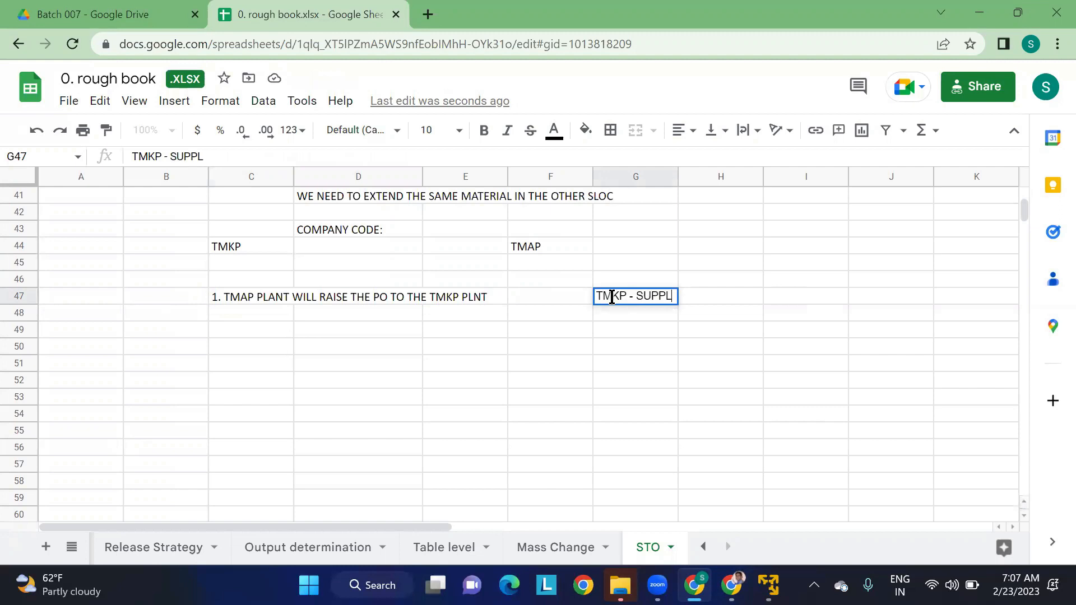
text(YING P)
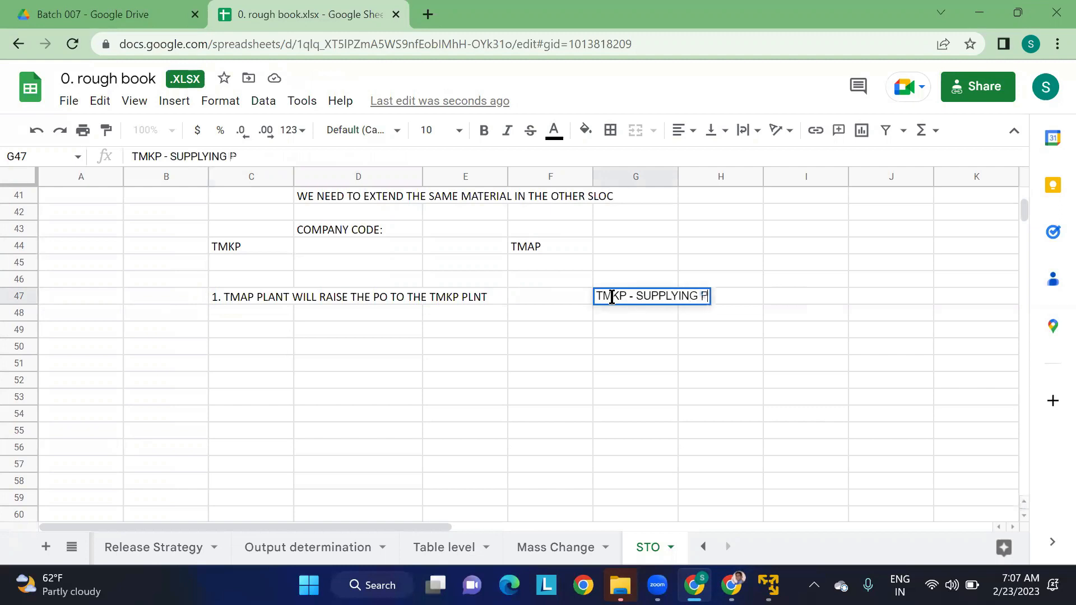
text(LANT)
key(Return)
text(TMAP - R)
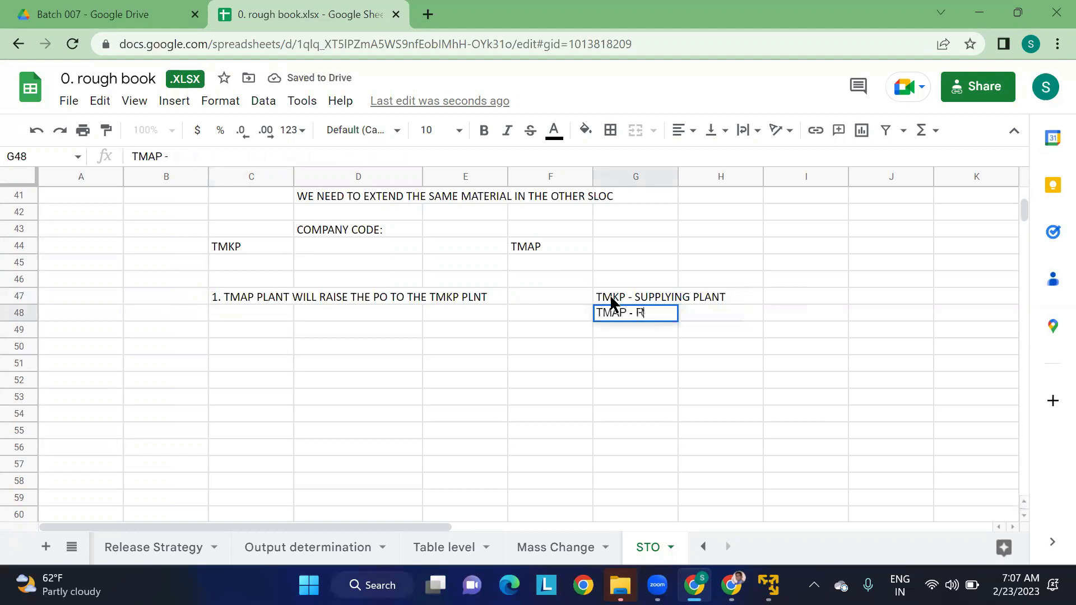
text(ECEIVING PLANT)
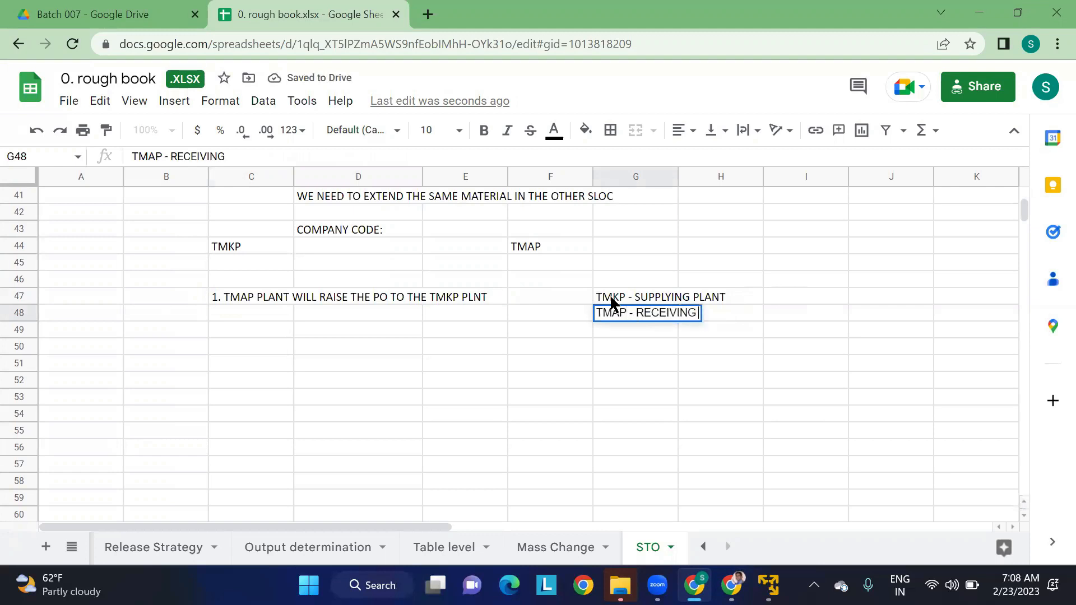
click(588, 365)
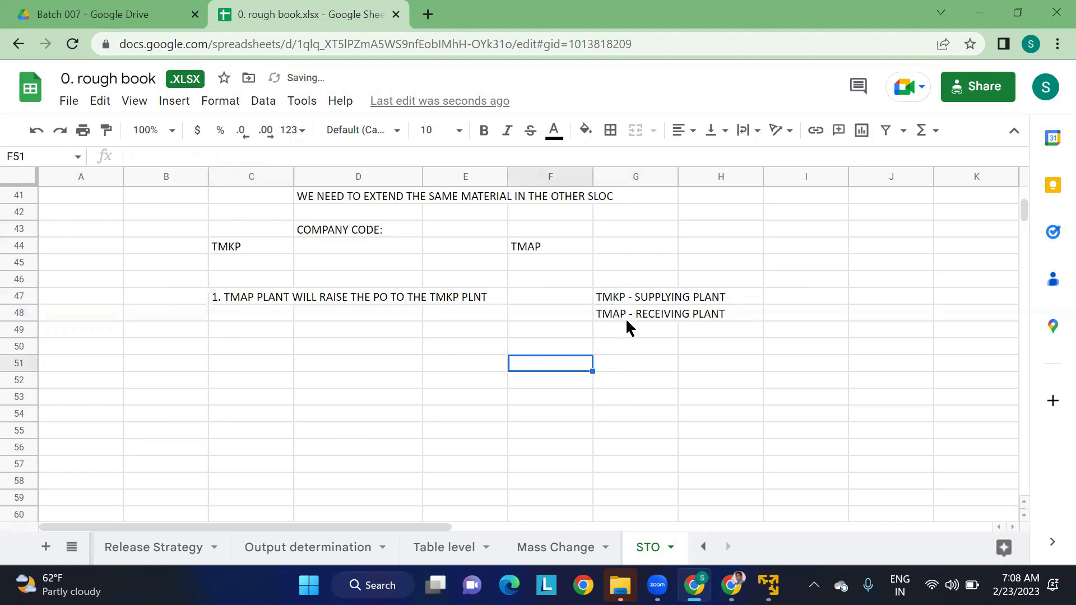
- Add the second procedure line "2. DO THE OUTBOUND DELIVERY THROUGH VL10B" in cell C48
click(226, 317)
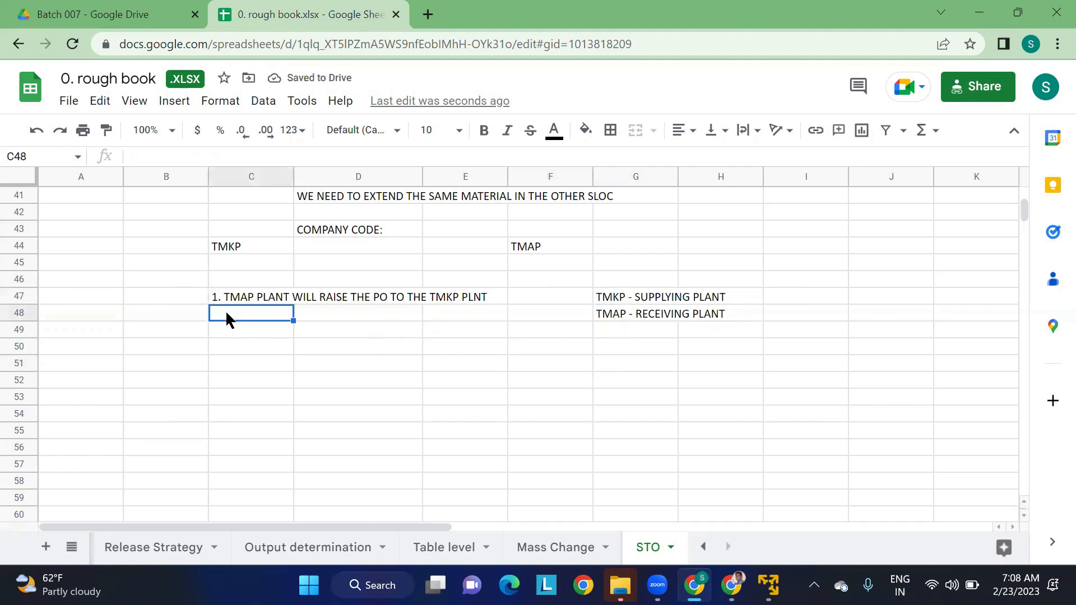
text(2.)
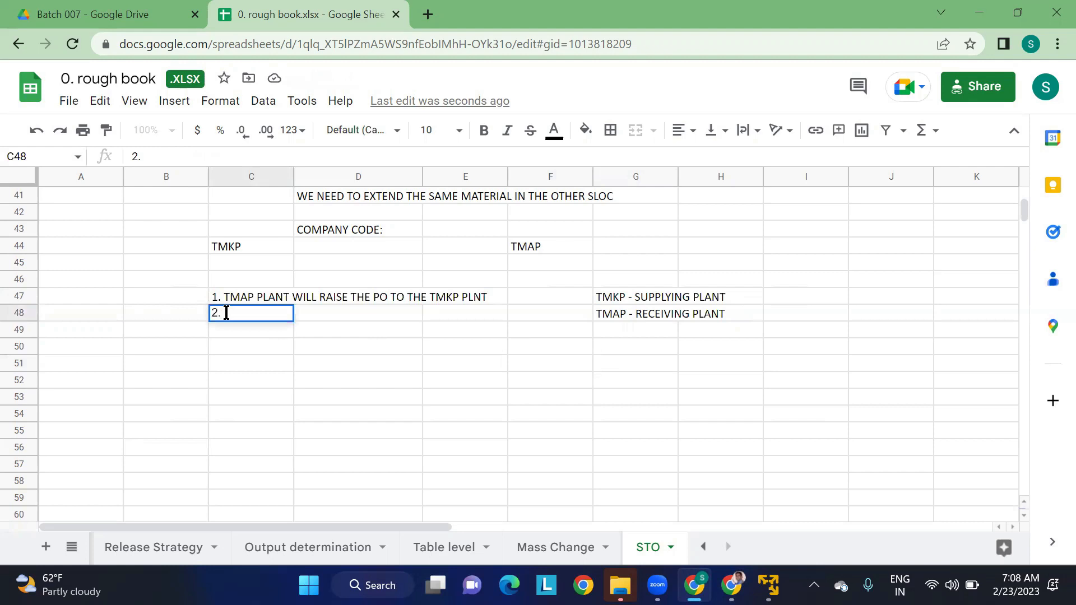
text( DO THE OUTBOUND D)
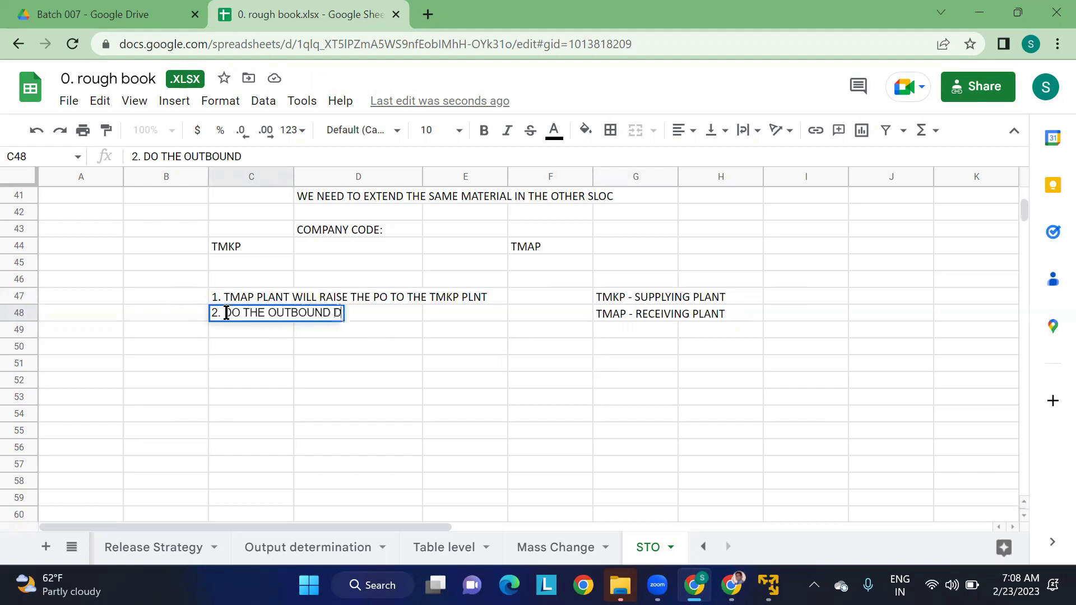
text(ELIVERY THR)
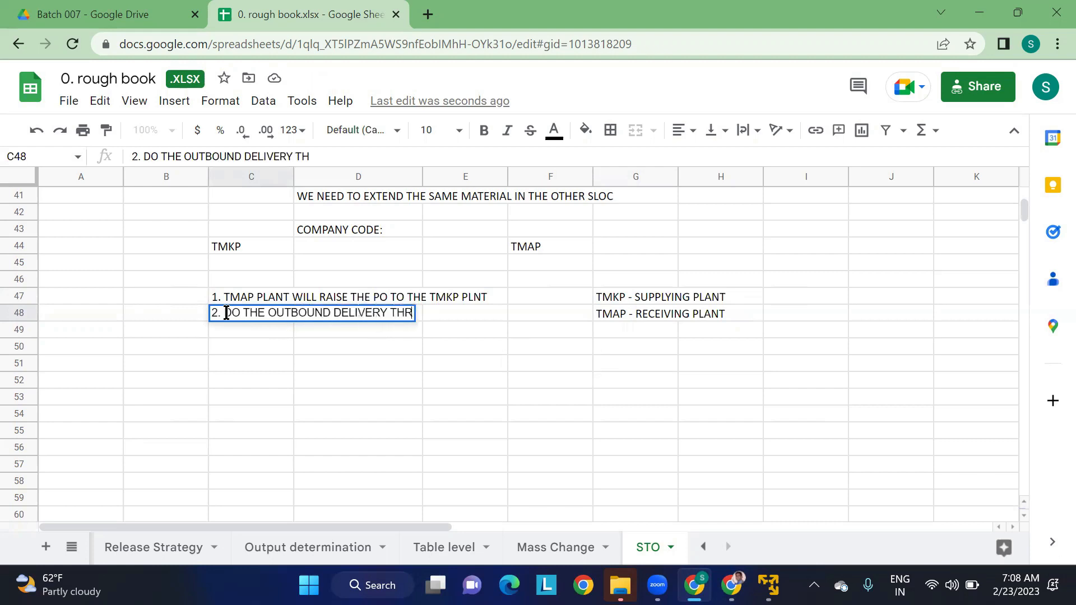
text(OUGH VL10B)
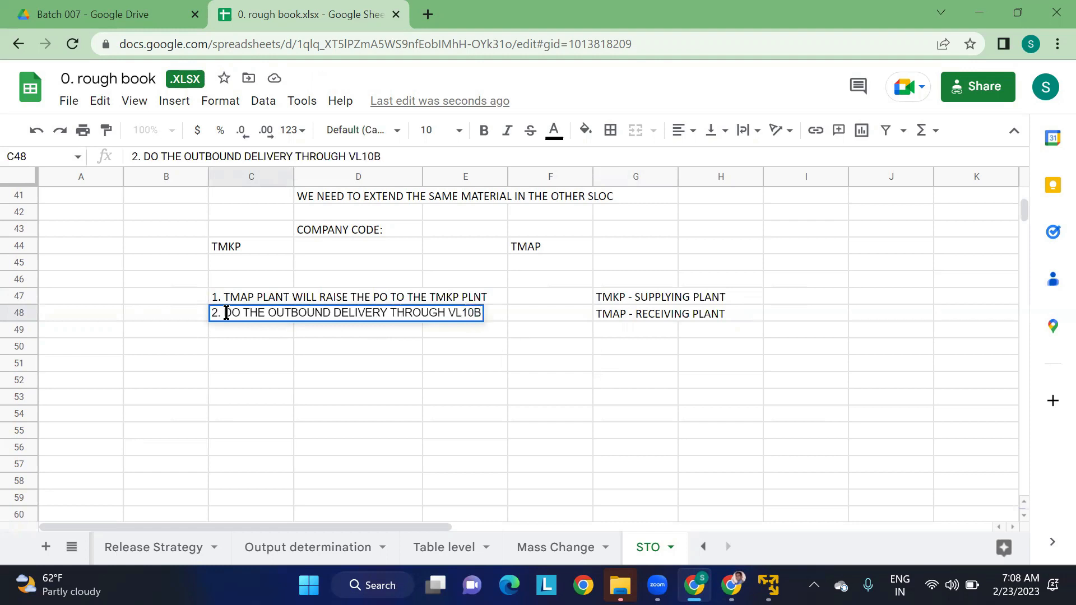
key(Return)
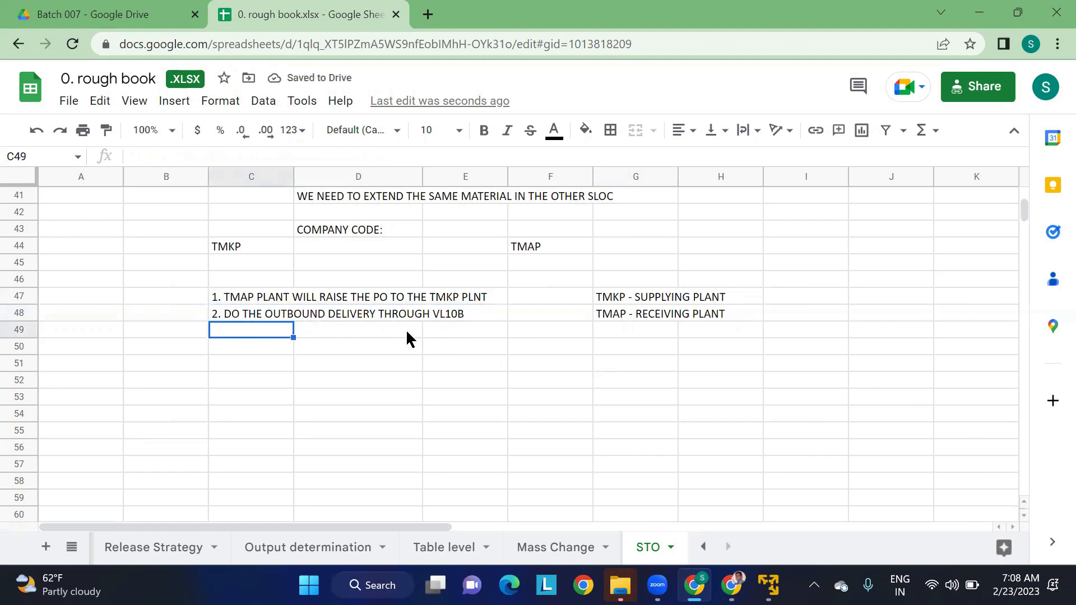
- Add the third procedure line "3. CREATE PGI (POST GOODS ISSUE)" in cell C49
text(3. CRE)
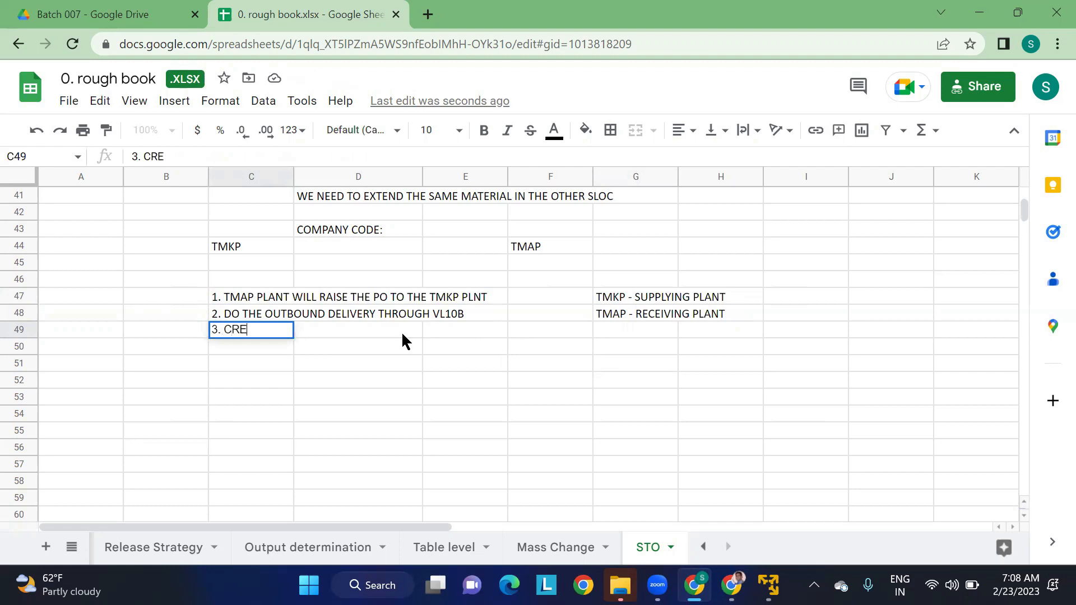
text(ATE PGI ()
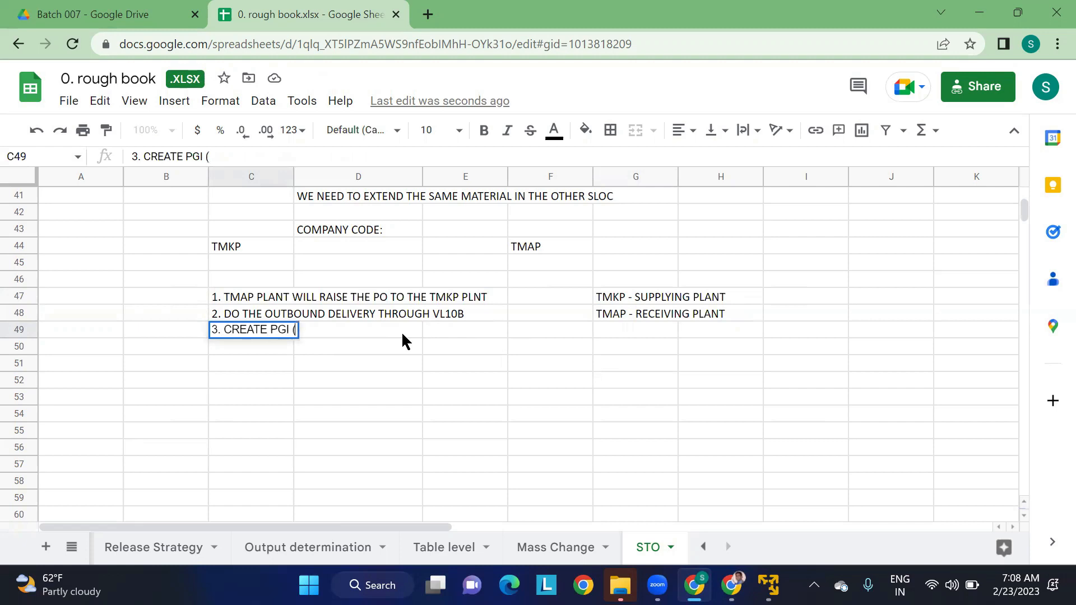
text(POST GOOD)
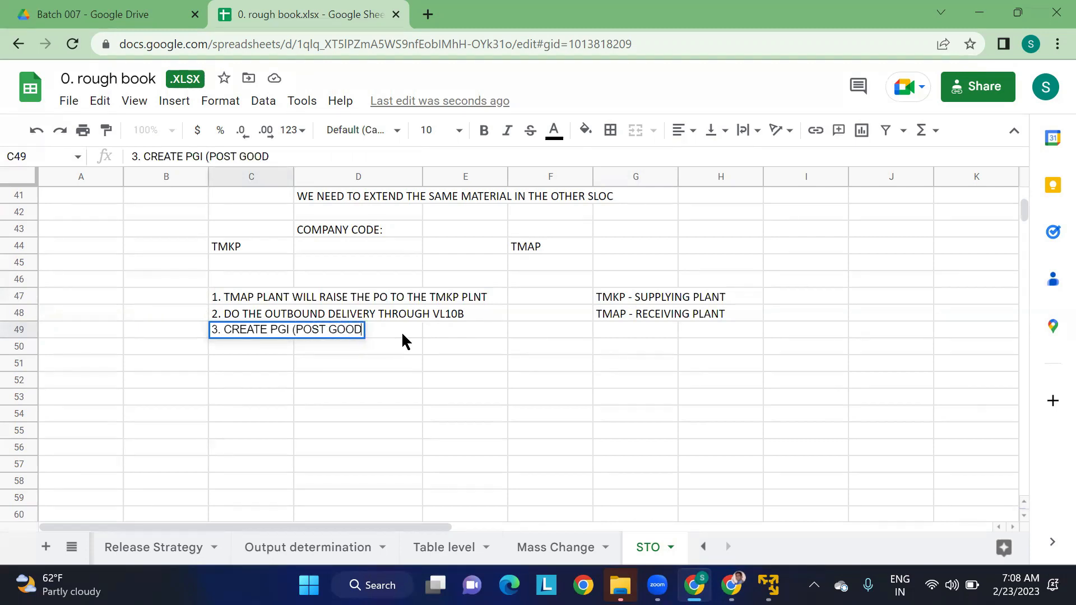
text(S ISSUE))
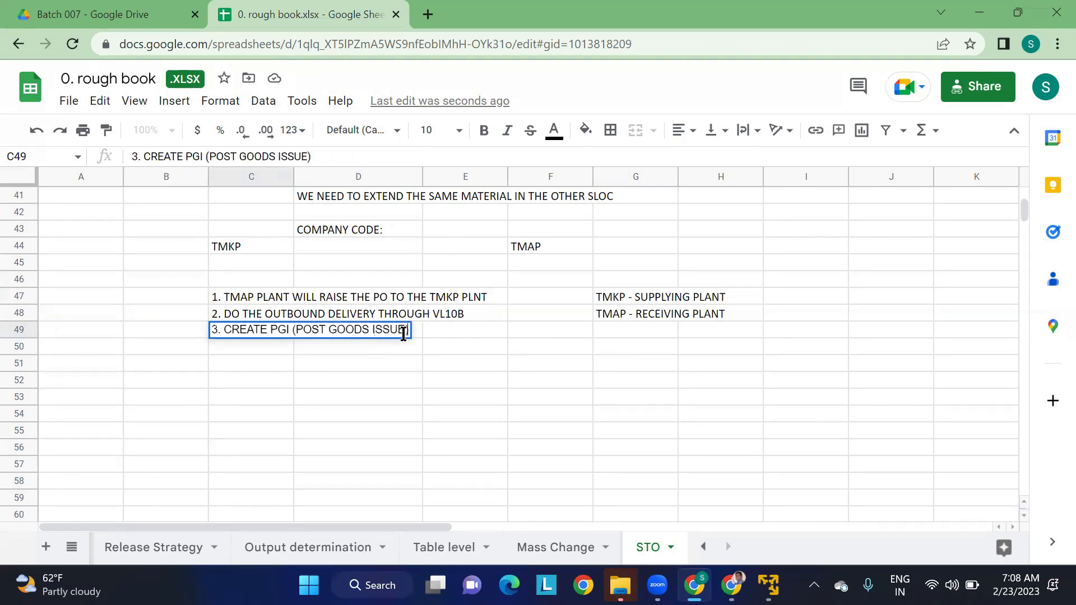
key(Return)
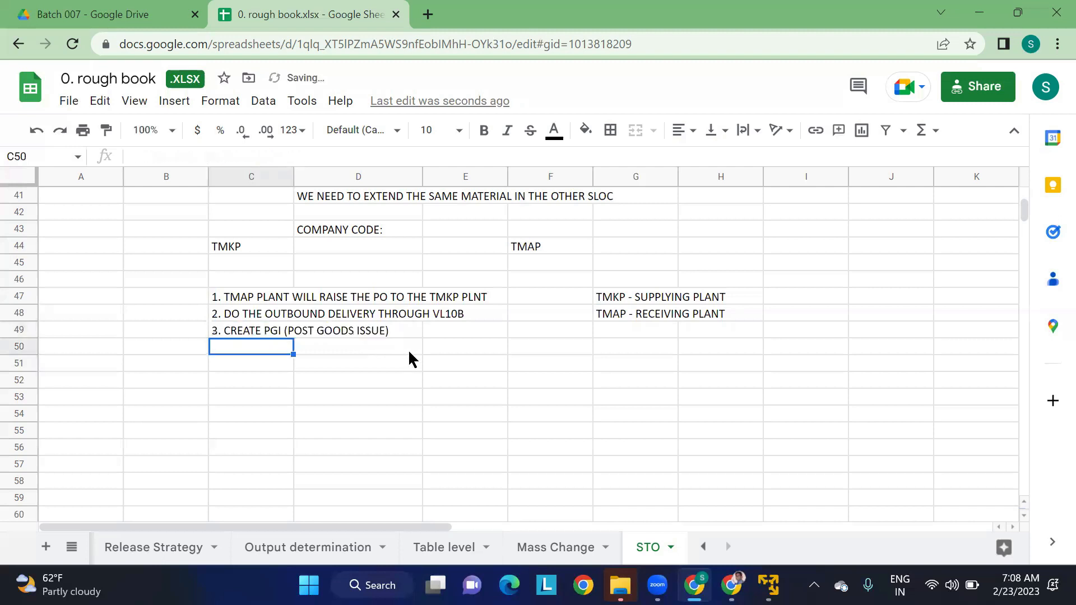
- Add the fourth procedure line "4. DO THE MIGO" in cell C50
text(4. D)
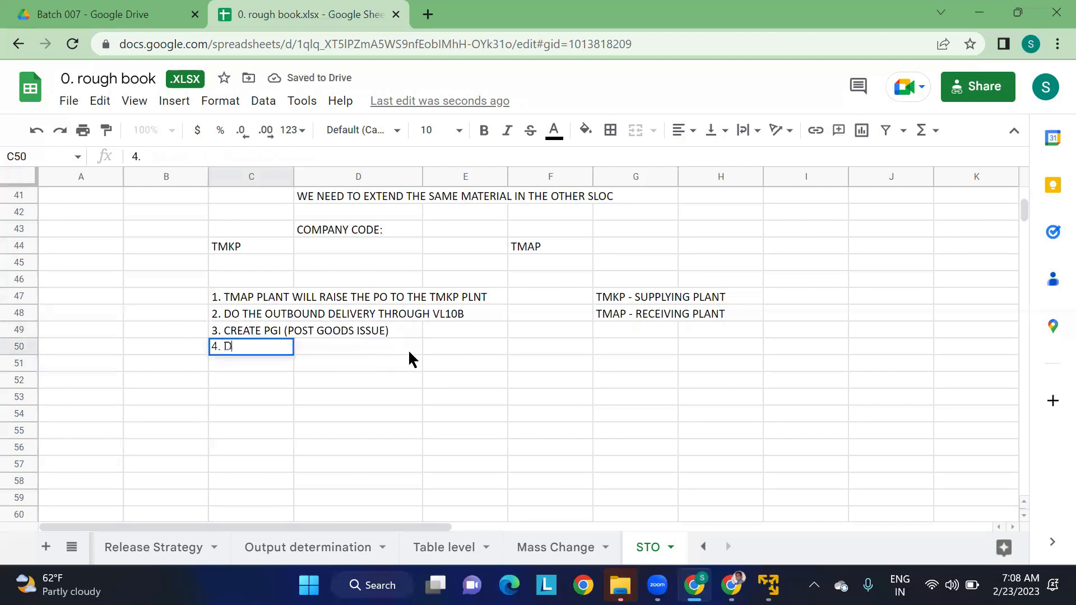
text(O THE MIGO)
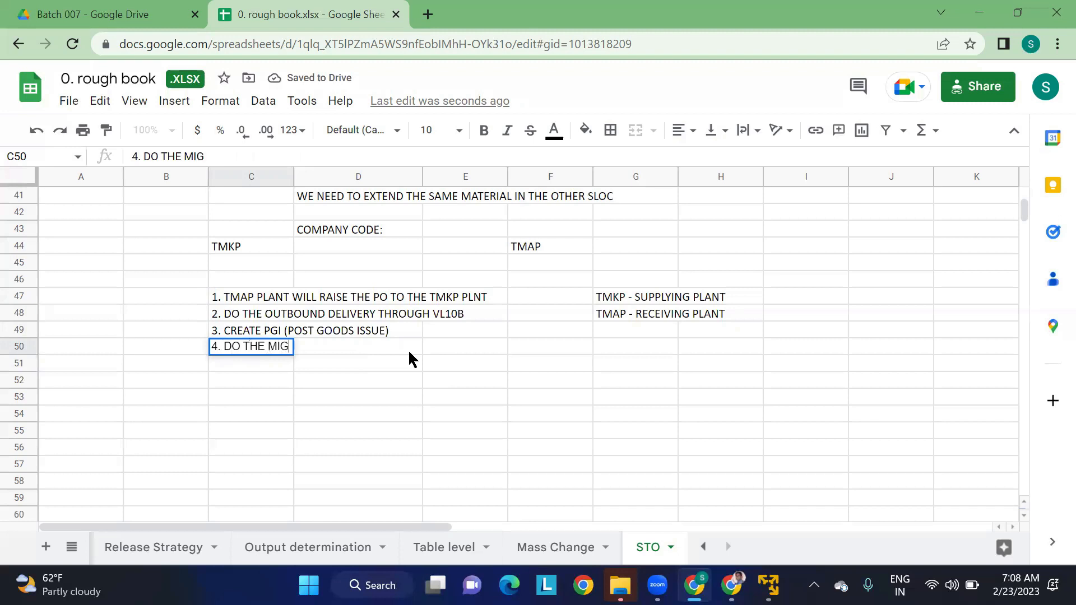
key(Return)
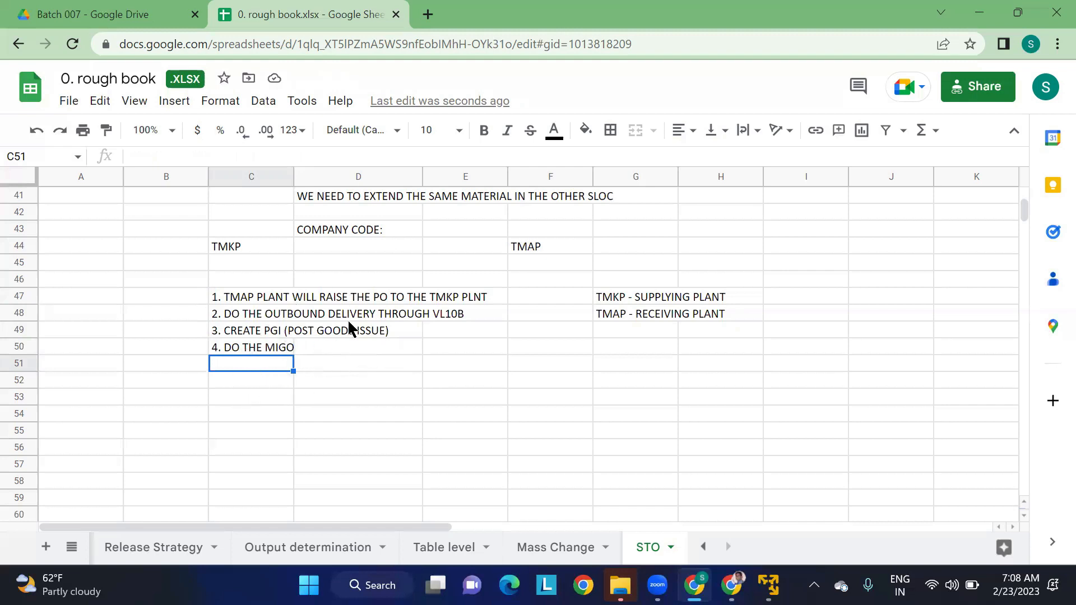
click(291, 300)
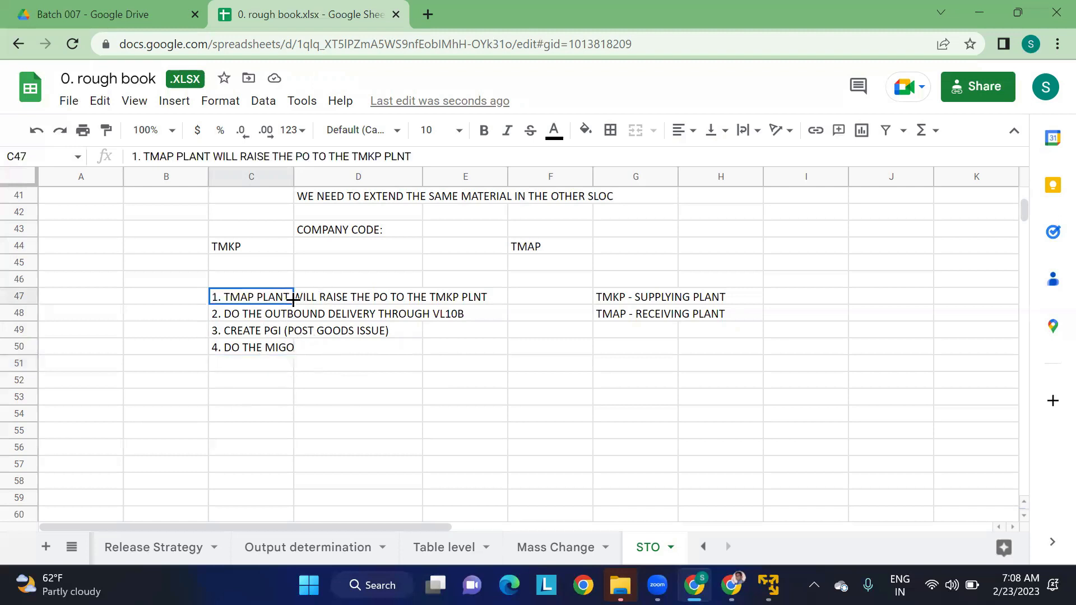
click(348, 248)
click(343, 235)
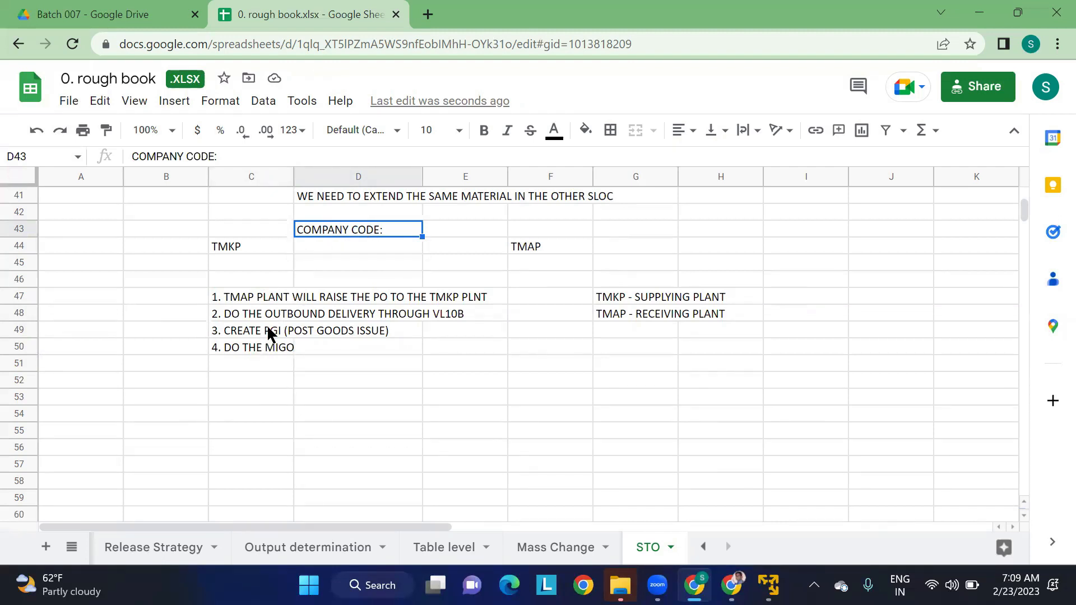
drag(263, 303, 259, 333)
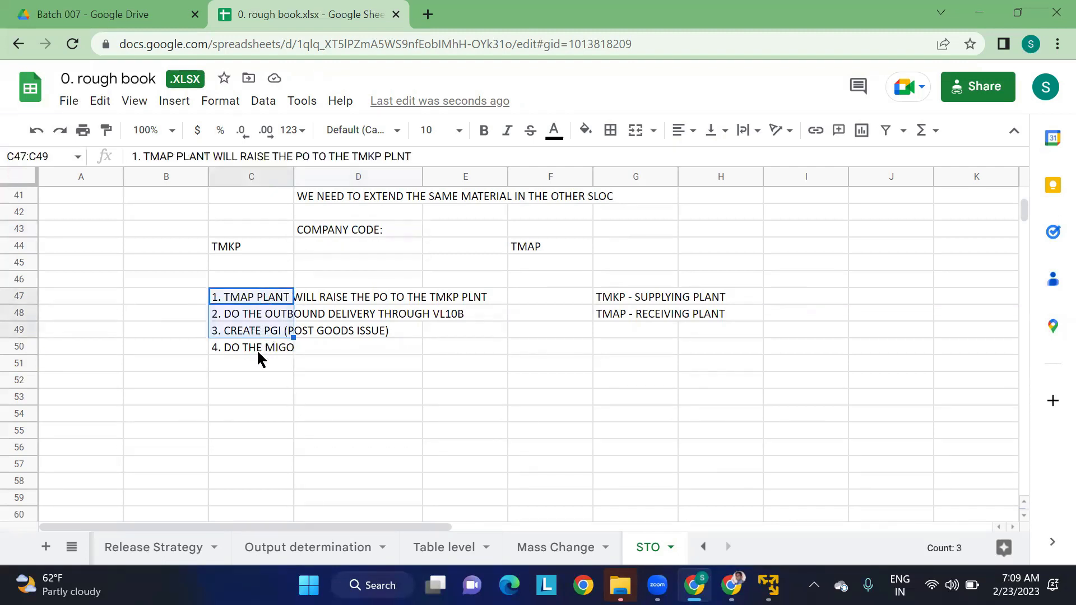
click(259, 354)
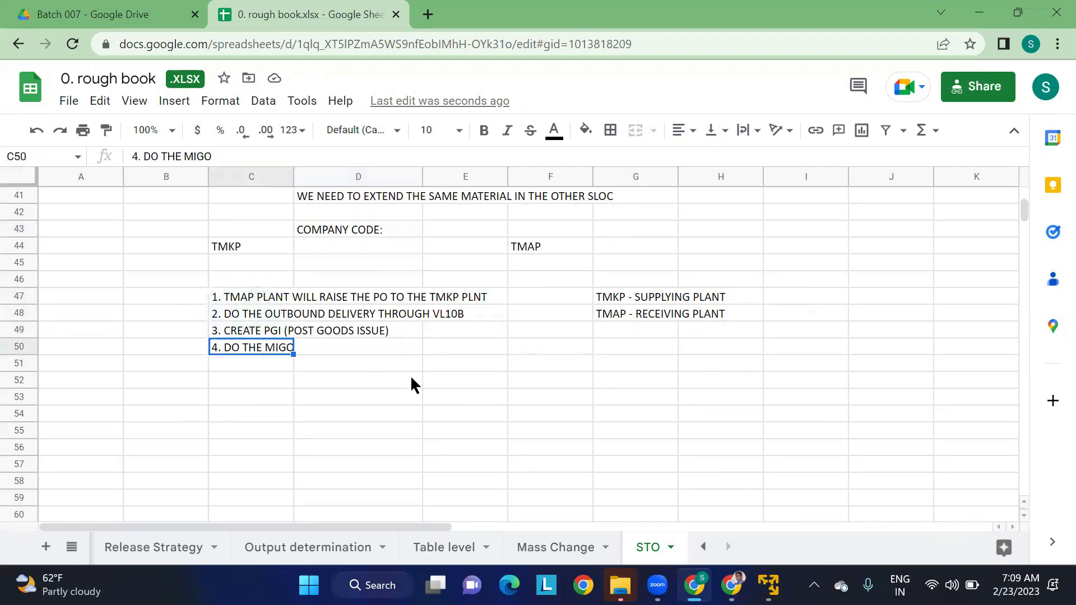
- Add the note "TMKP WILL ISSUE THE GOODS THROUGH MVT TYPE 641" in cell C52
click(270, 384)
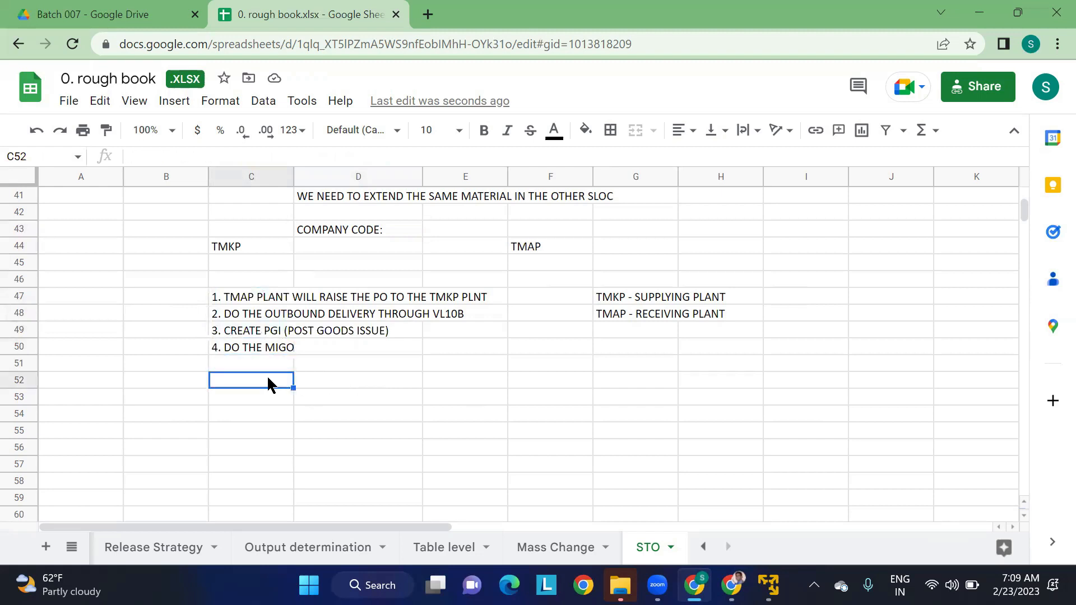
text(TM)
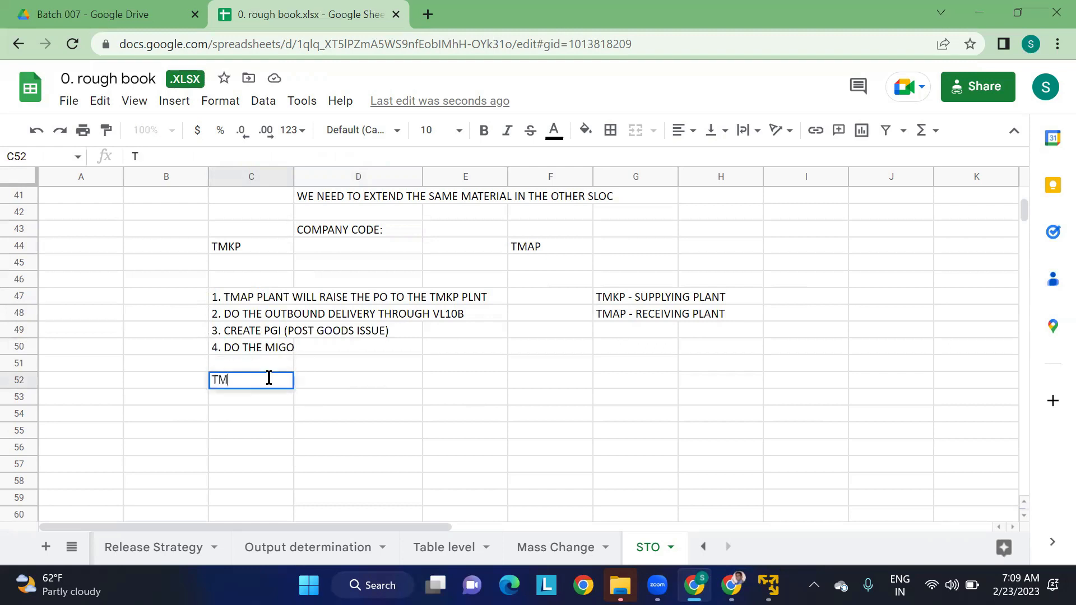
text(KP WILL ISSUE THE GO)
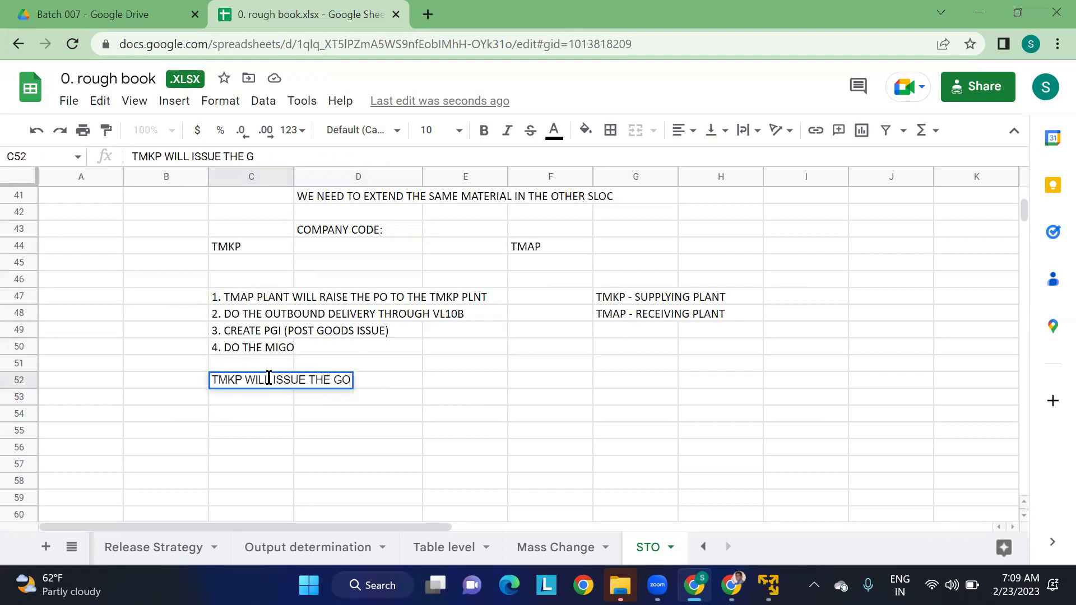
text(ODS THROUGH)
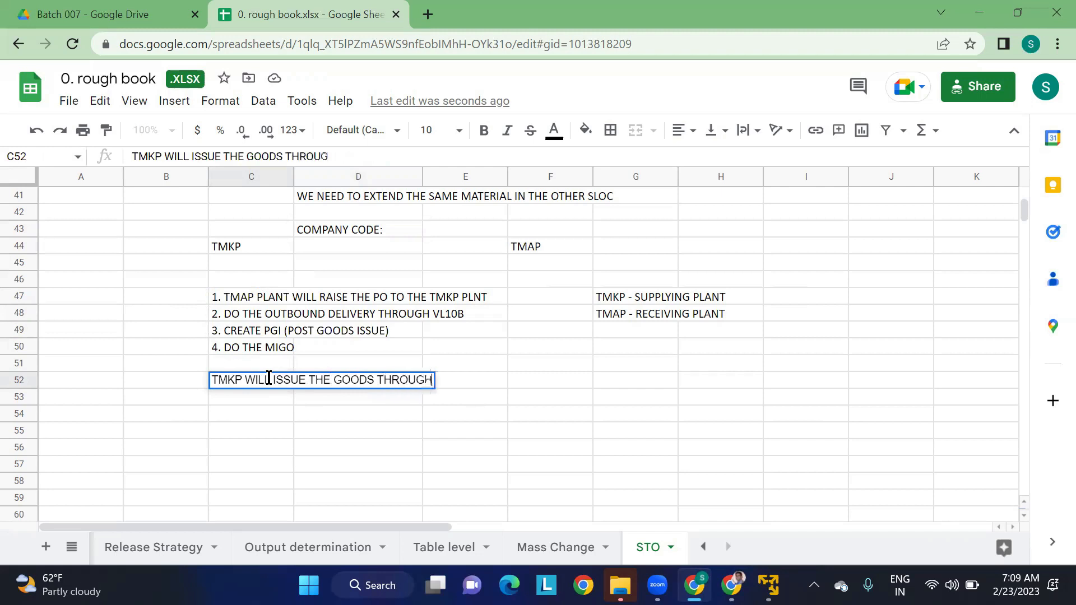
text( MVT TYPE )
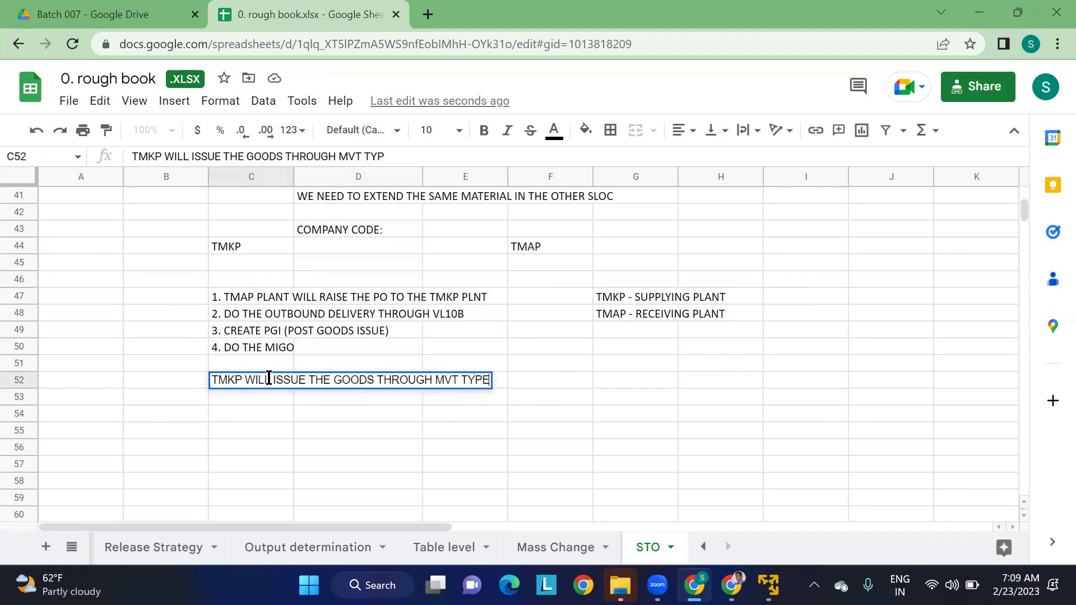
text(641)
key(Return)
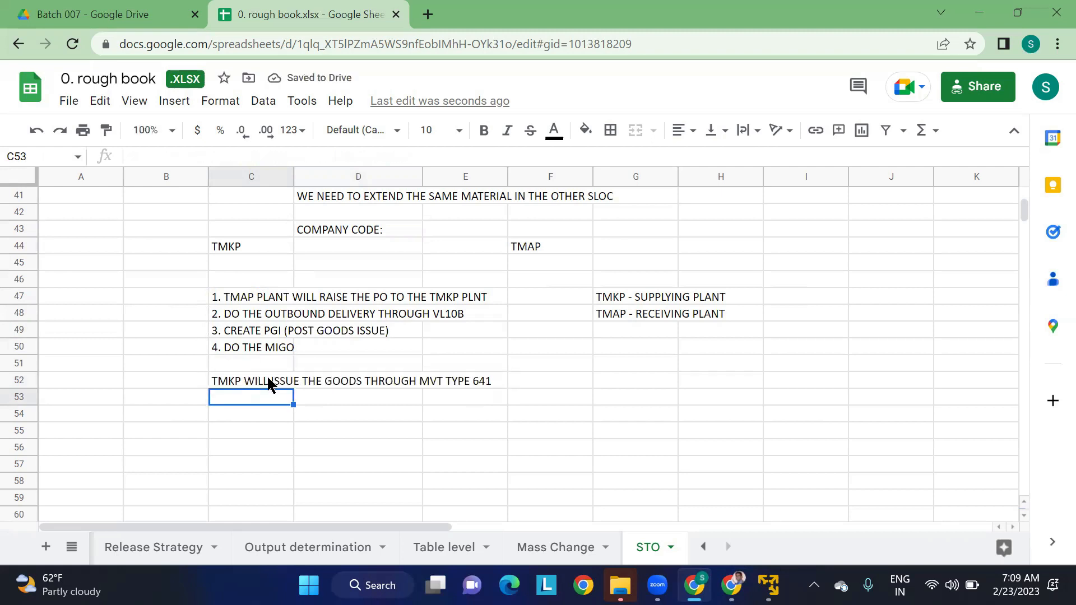
- Add the note "TMAP WILL DO THE GOODS RECEIPT THROUGH MVT TYPE 101" in cell C53
text(T)
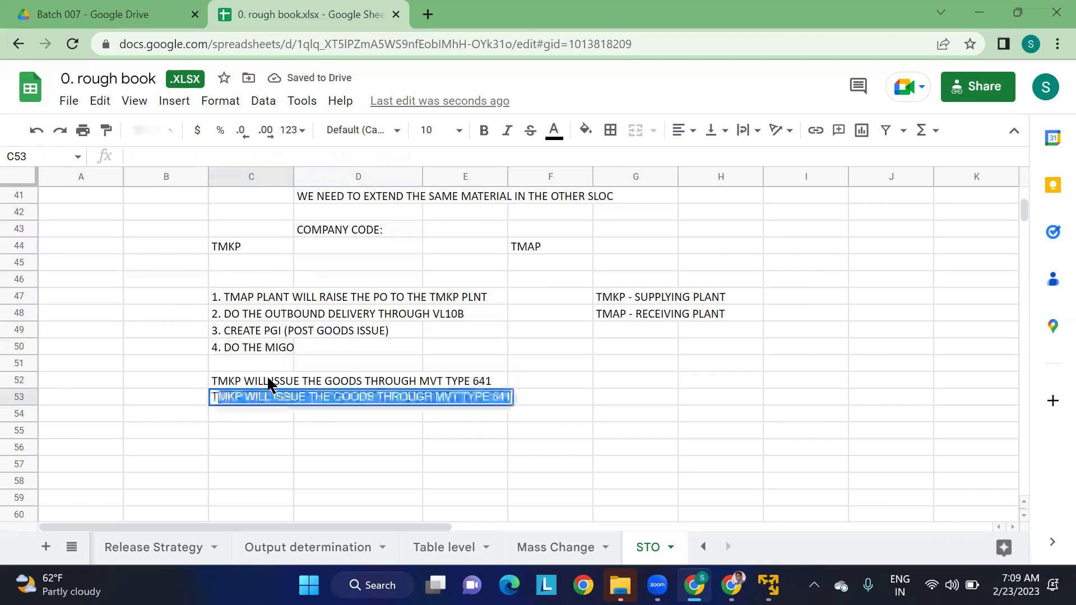
text(MAP WILL FO)
key(BackSpace)
key(BackSpace)
text(DO THE )
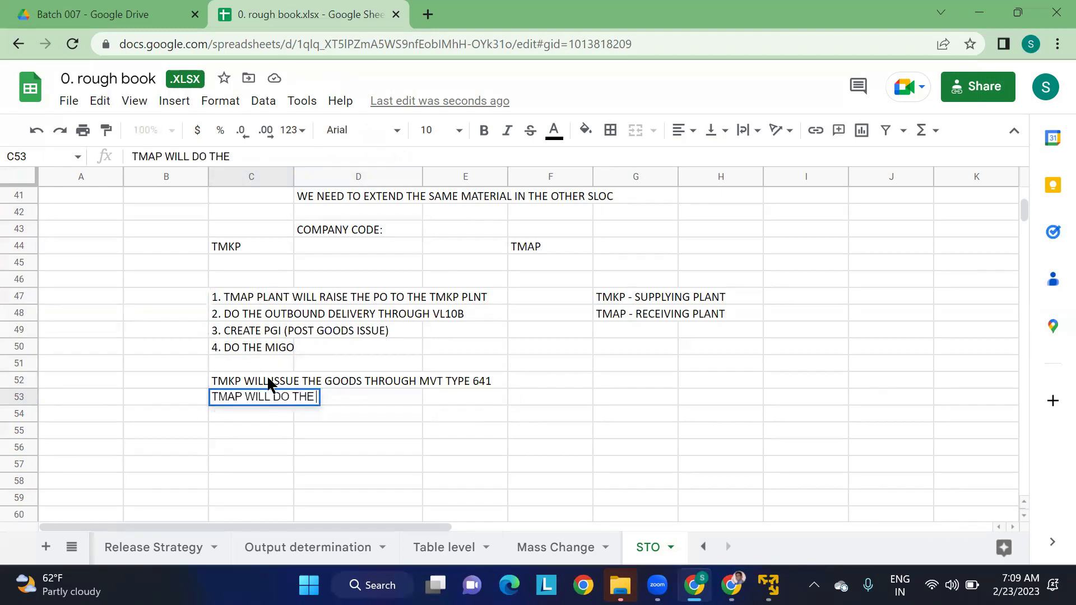
text(GOODS )
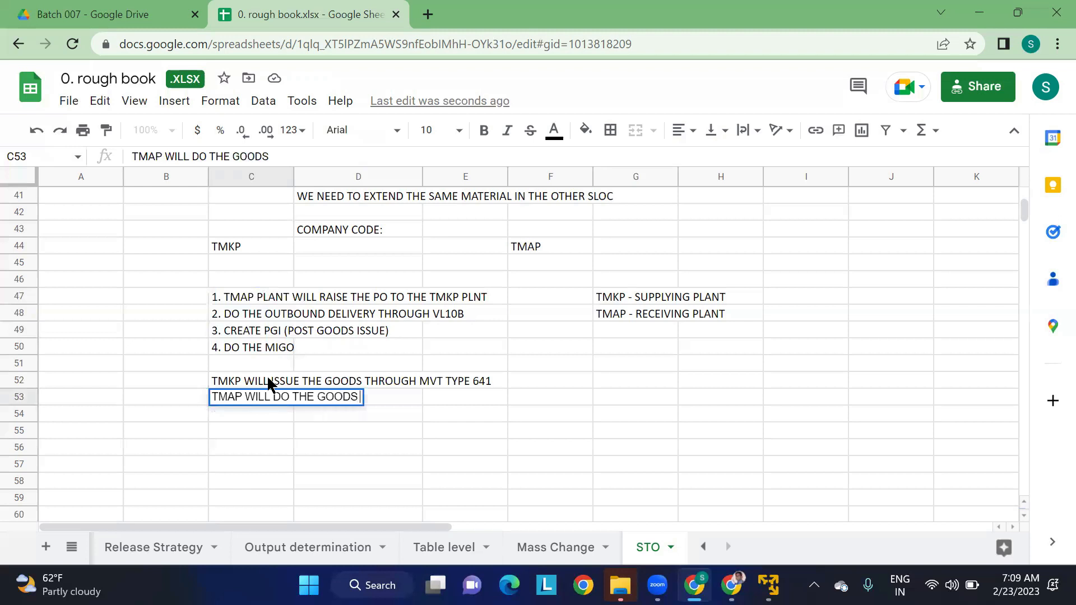
text(RECEIPT T)
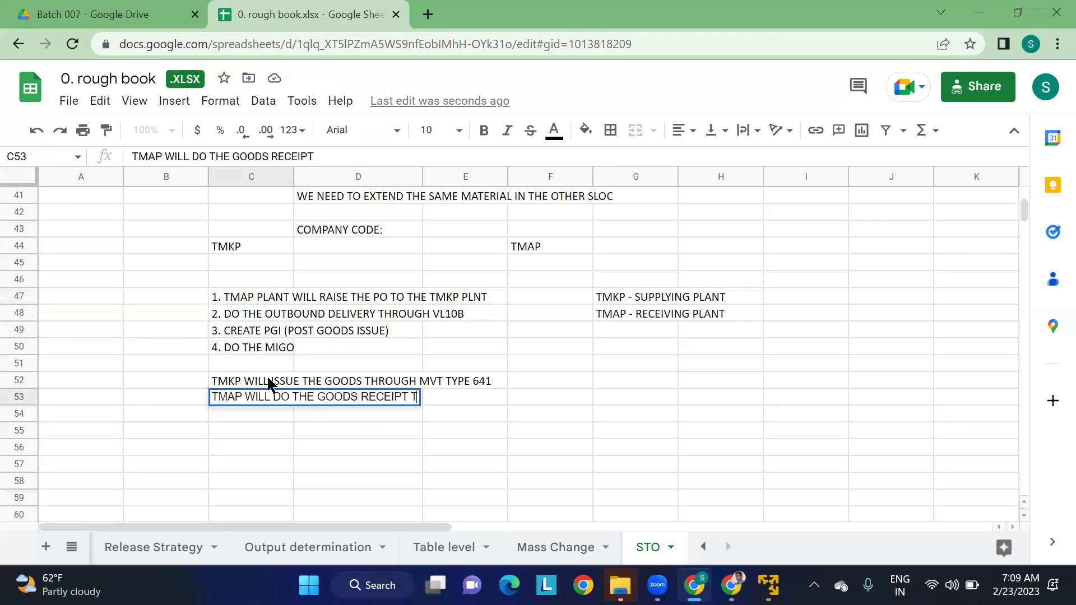
text(HROUGH MVT TYPE 101)
click(452, 464)
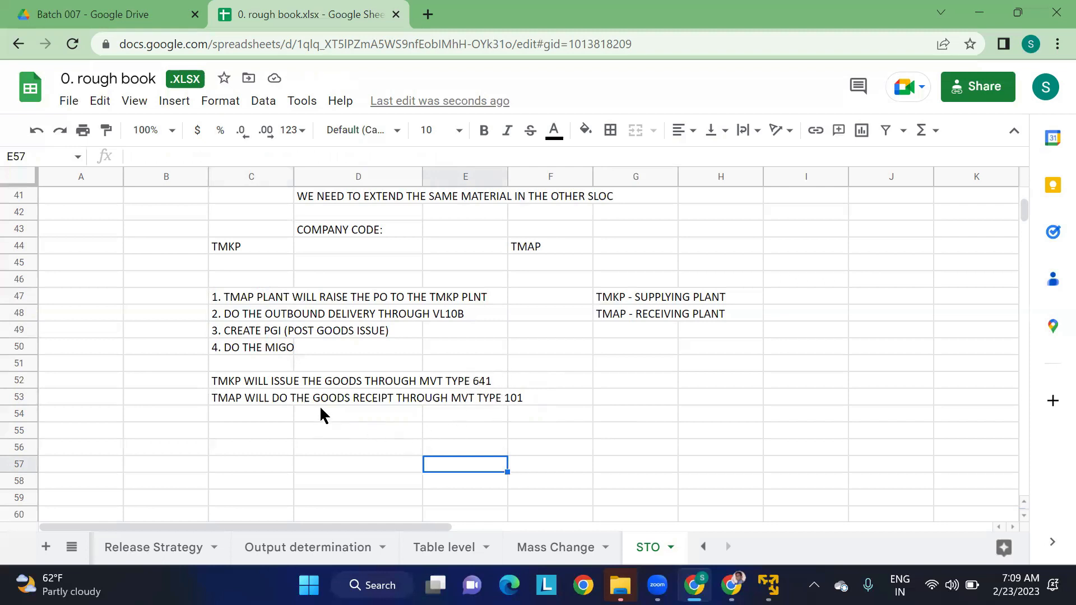
click(261, 283)
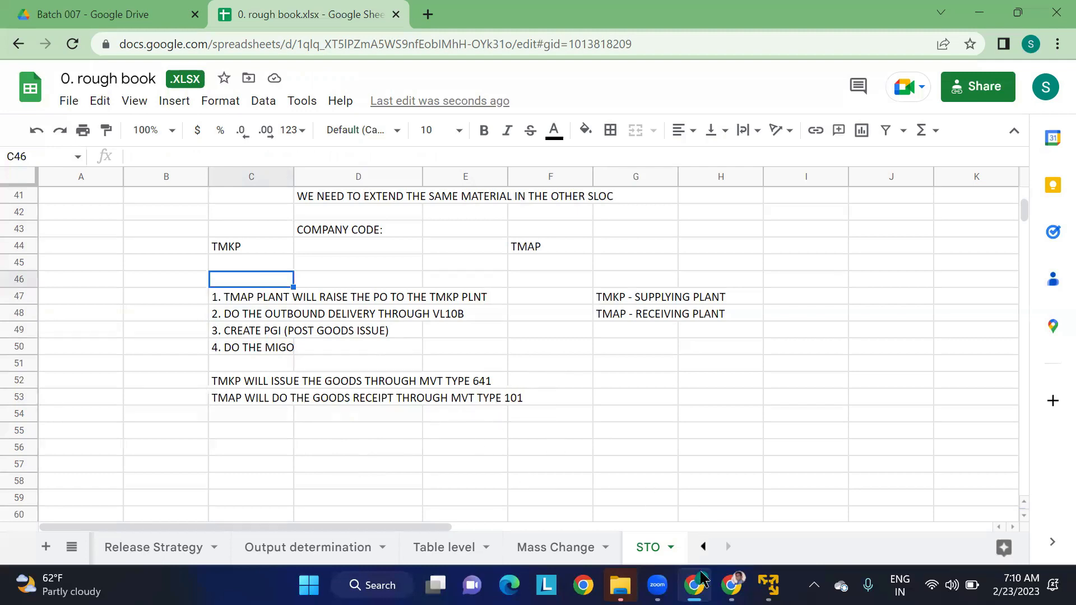
- Switch to the Stock Transport Order document and compare the intra STO with delivery procedures for two steps and one step
mouse_move(731, 585)
click(728, 493)
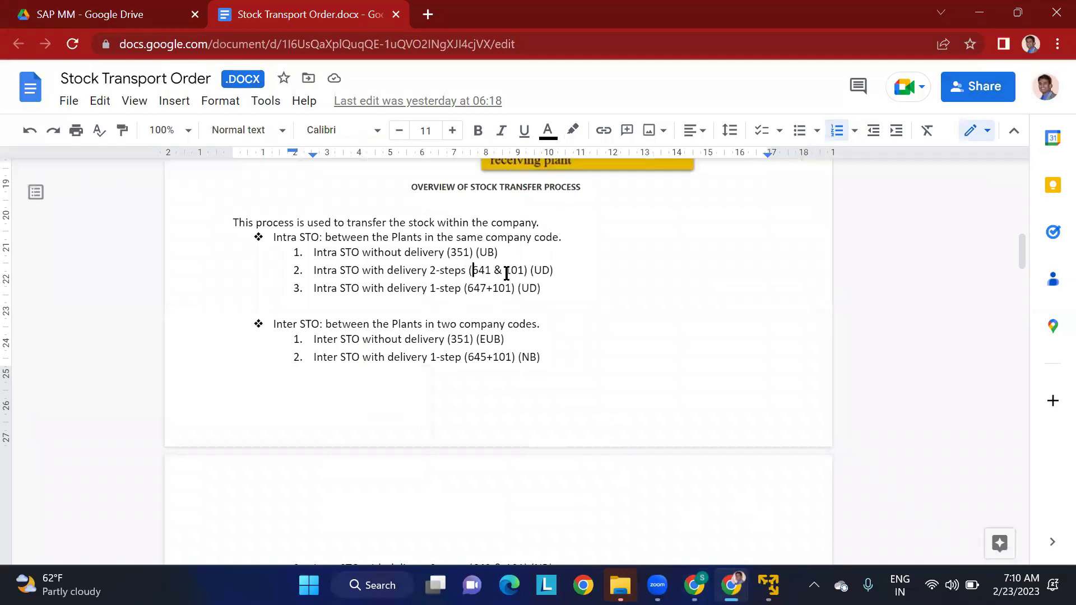
scroll(527, 415, down, 10)
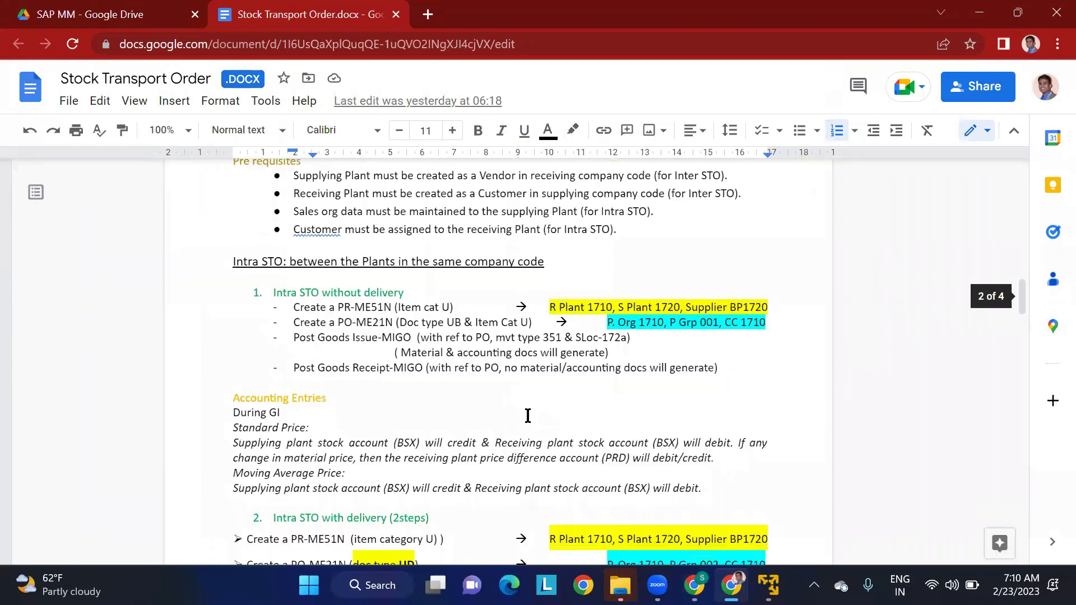
scroll(381, 410, down, 5)
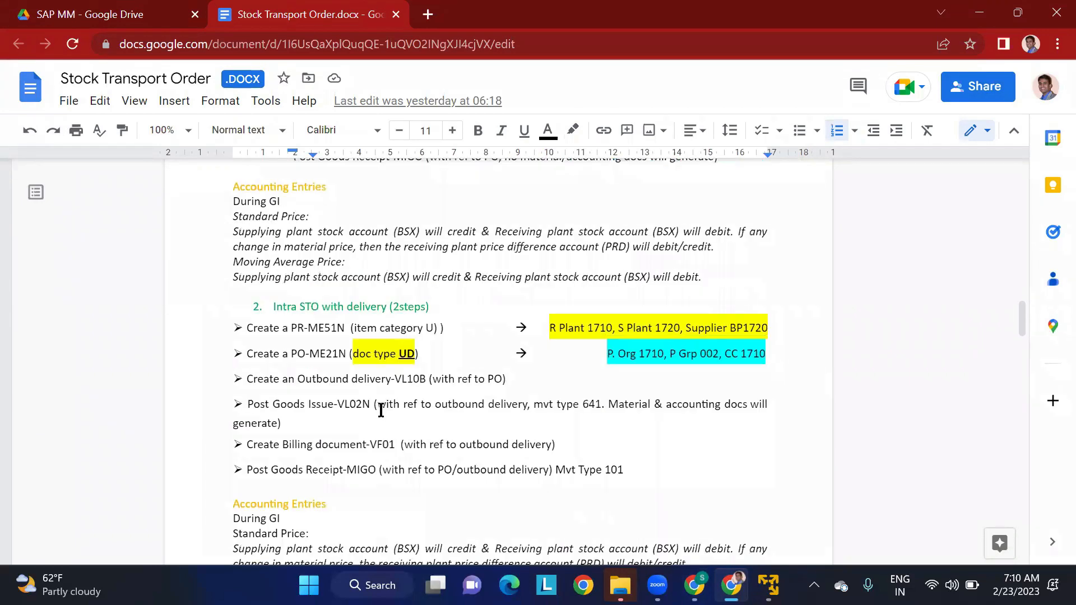
scroll(347, 388, down, 5)
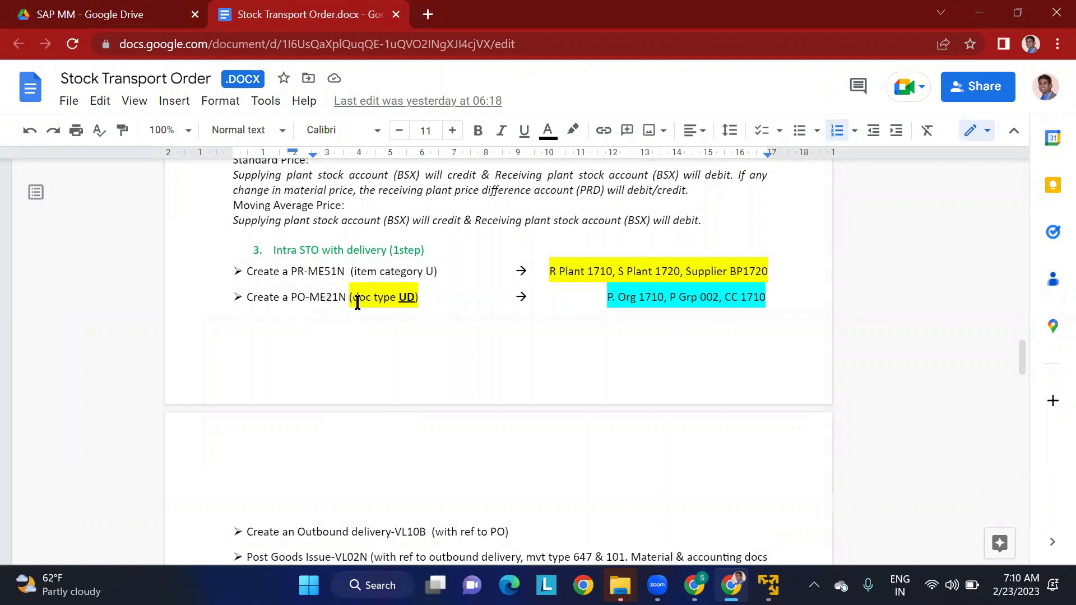
scroll(338, 311, down, 4)
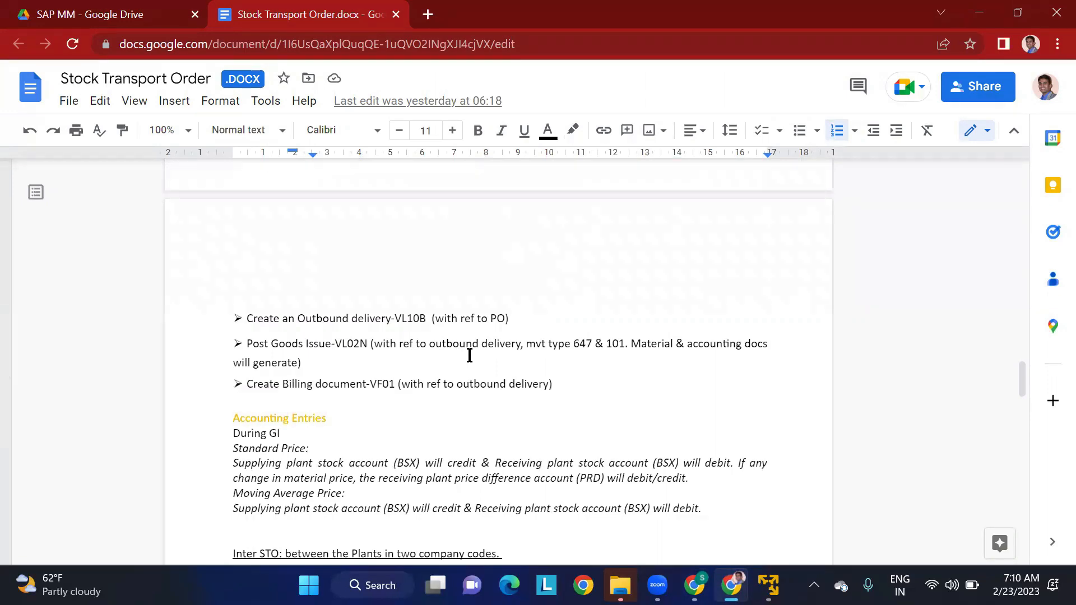
scroll(469, 356, up, 7)
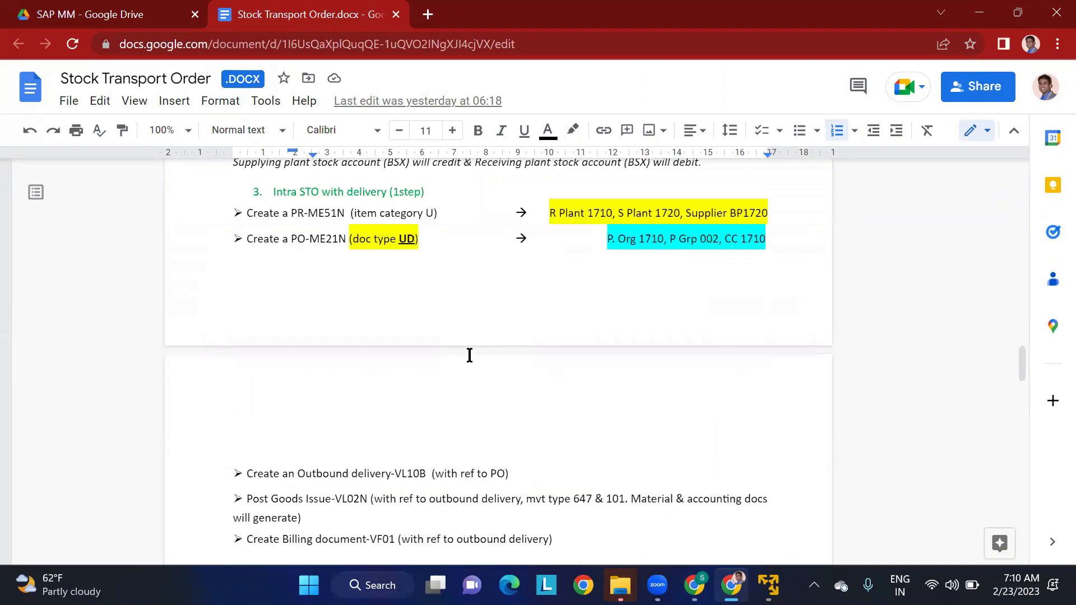
scroll(437, 346, up, 5)
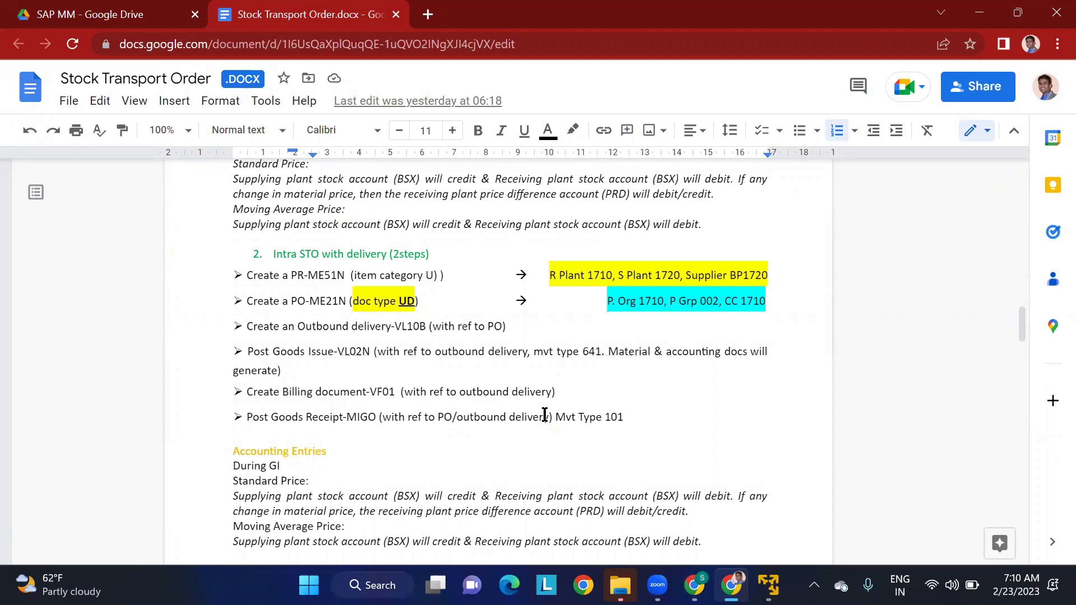
- Examine the "Intra STO without delivery" procedure, focusing on the ME21N purchase order, the goods issue movement type and the goods receipt line
scroll(544, 415, up, 5)
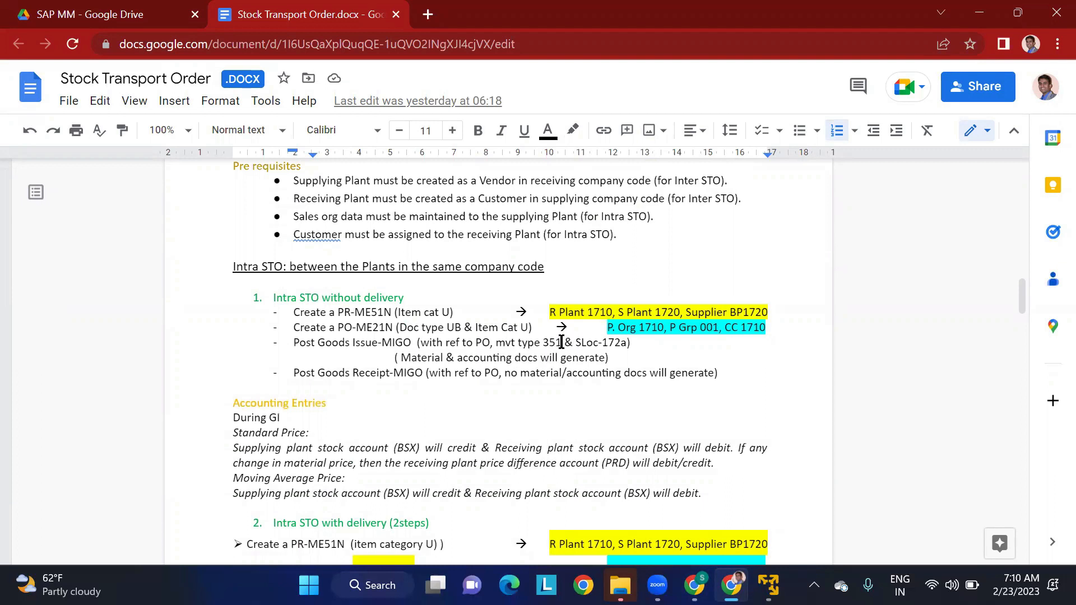
drag(561, 342, 543, 341)
click(500, 373)
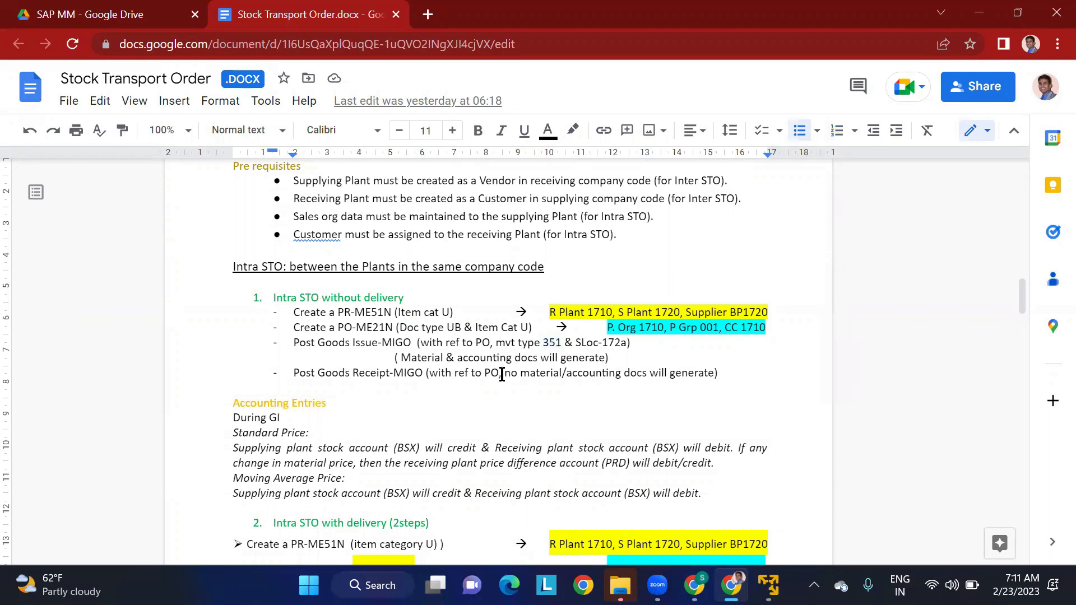
double_click(548, 343)
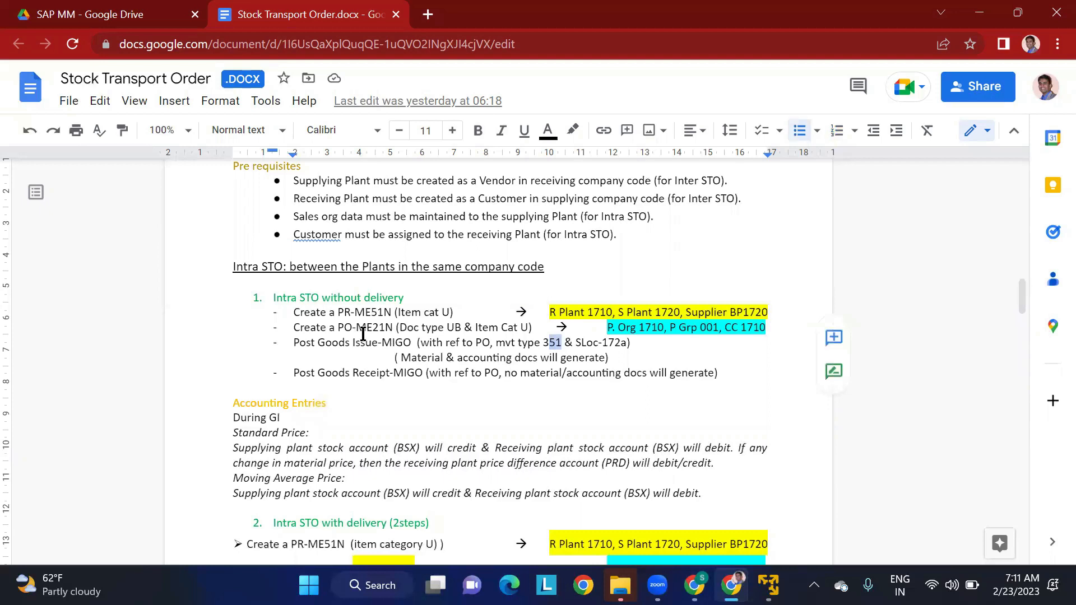
drag(356, 328, 394, 327)
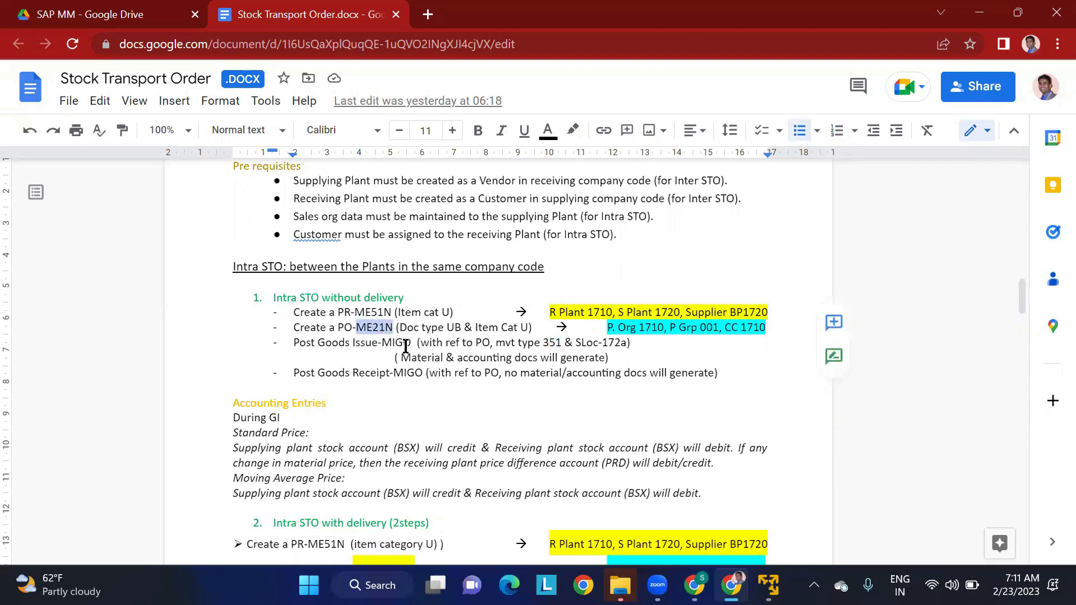
click(437, 343)
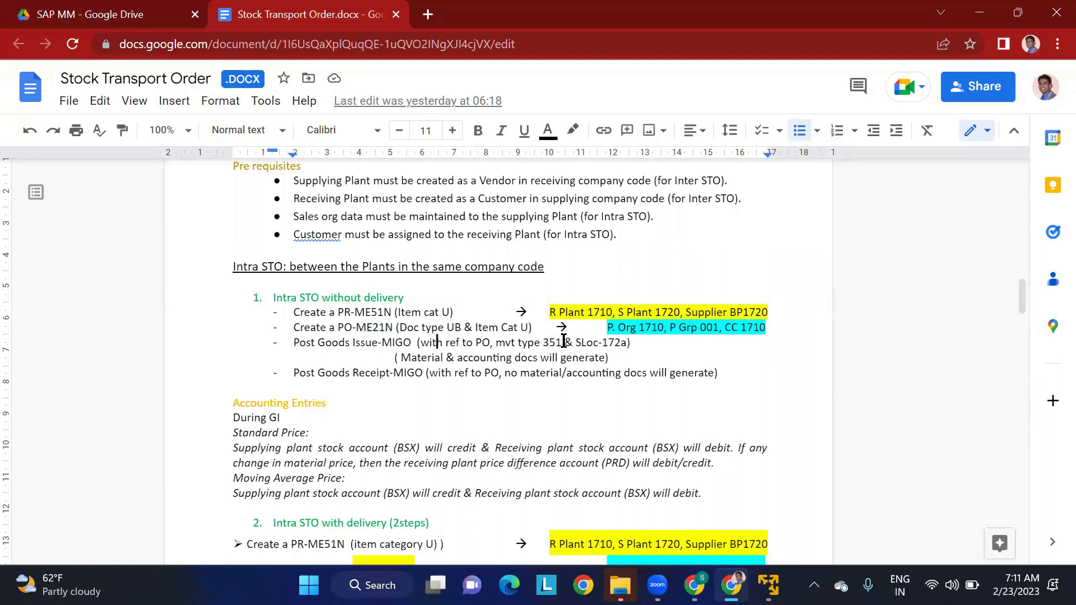
drag(563, 342, 548, 342)
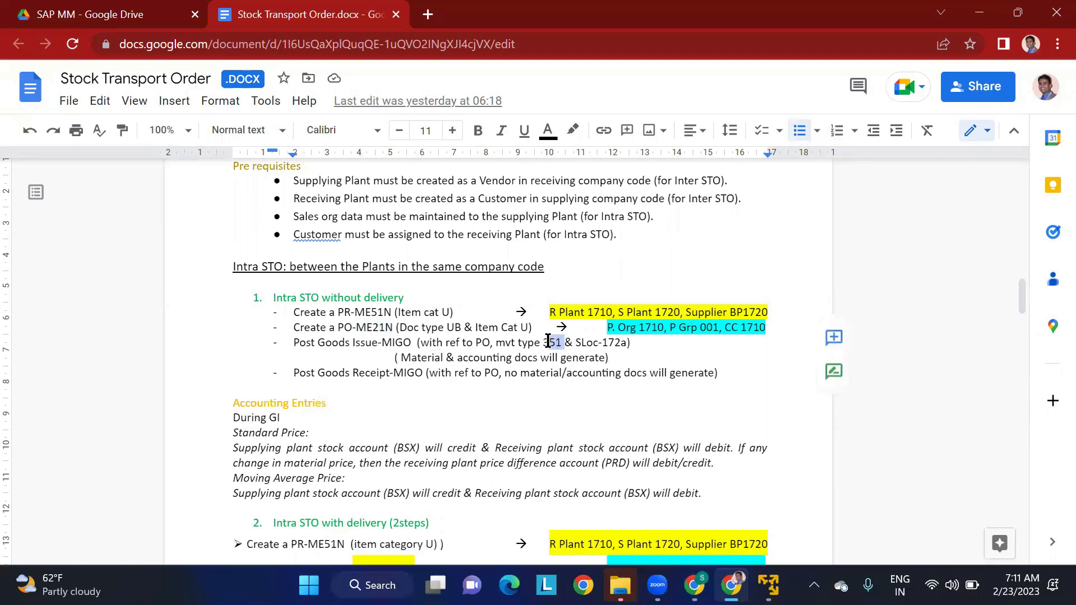
click(522, 371)
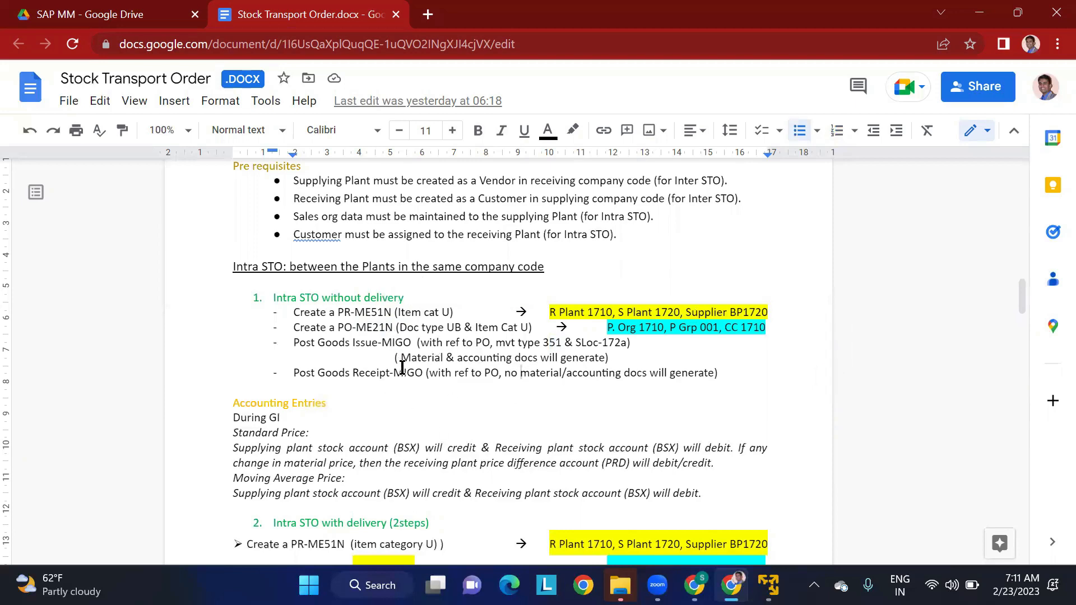
scroll(401, 350, up, 1)
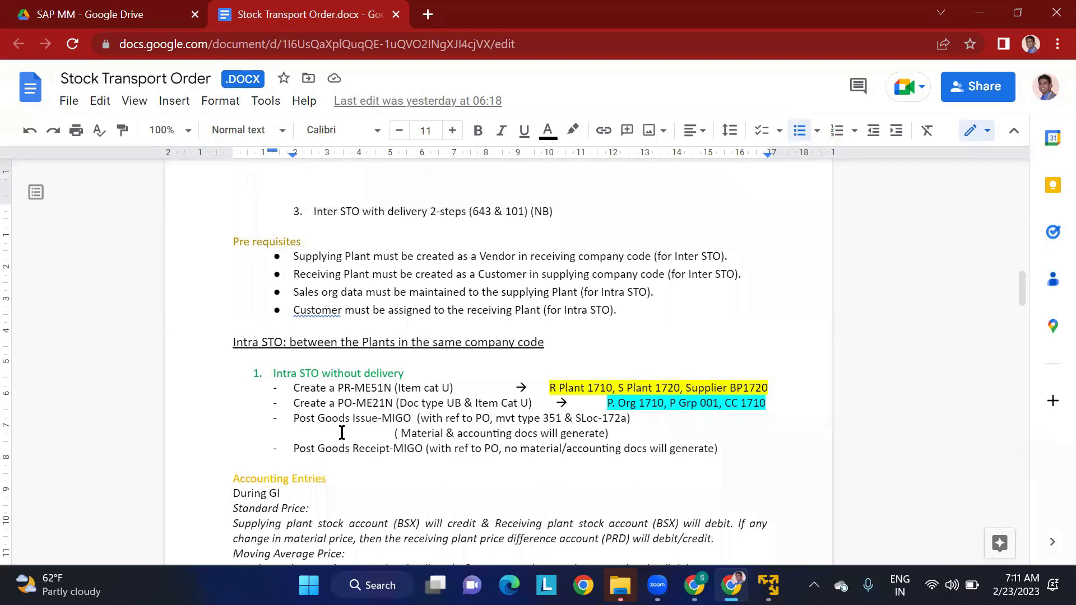
- Review the procedure lines under "Intra STO with delivery (2steps)" and return to the rough book spreadsheet
scroll(421, 418, down, 6)
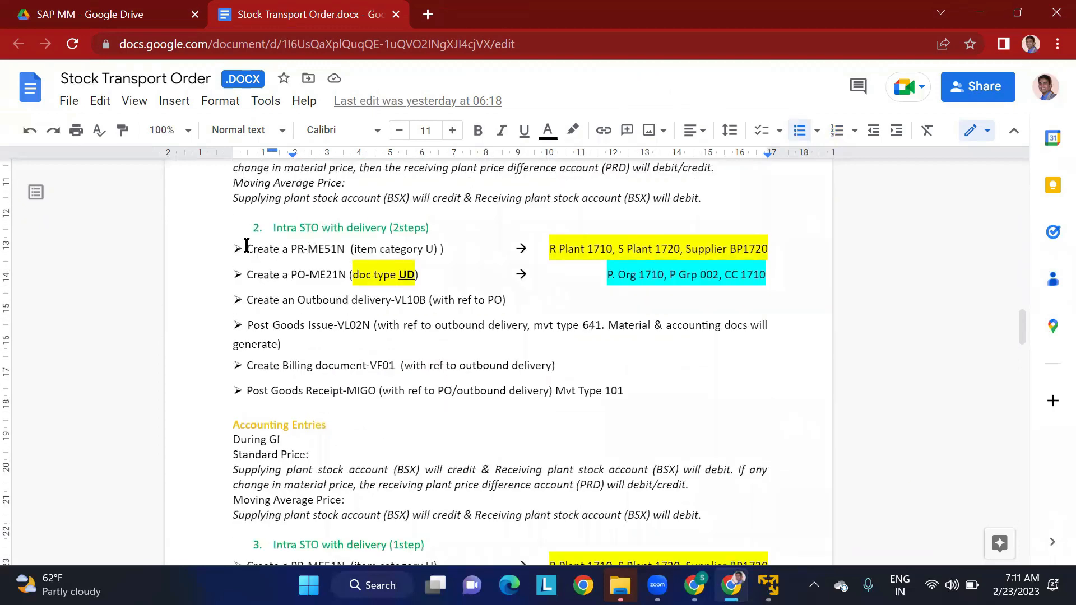
drag(245, 247, 452, 390)
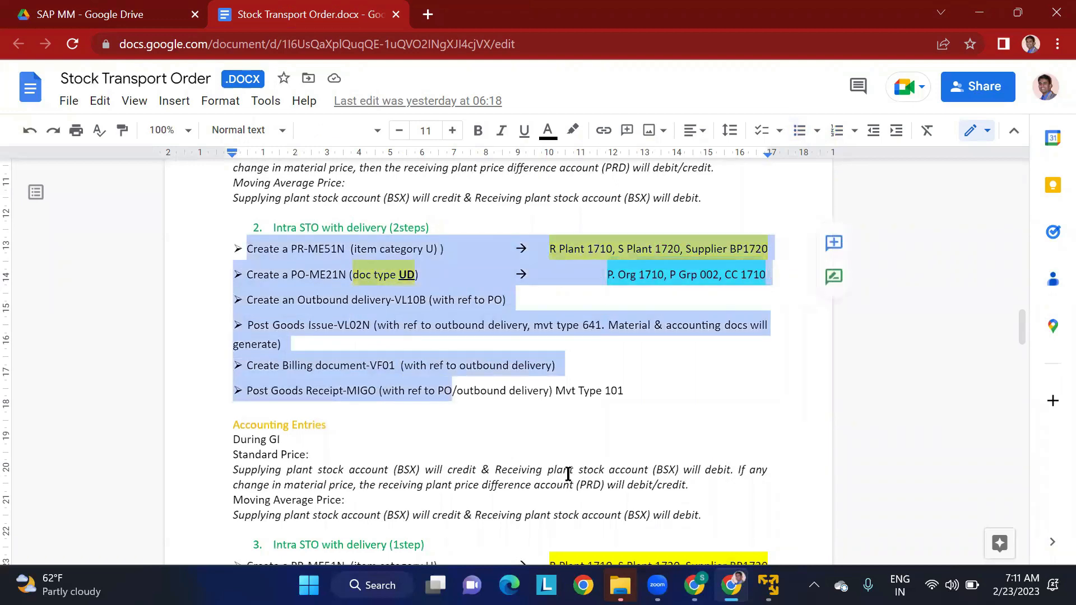
click(693, 585)
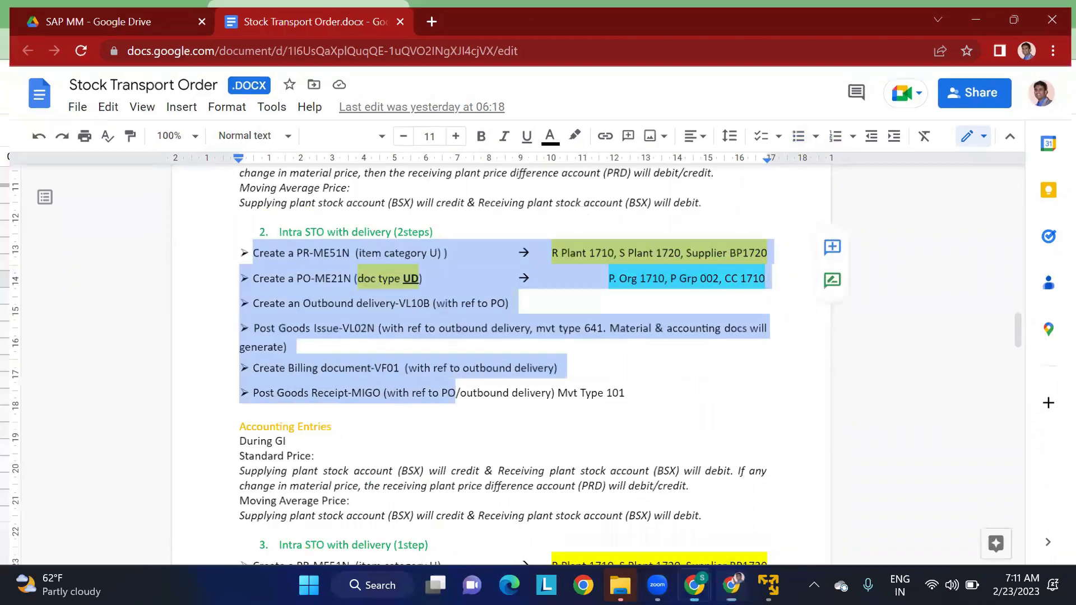